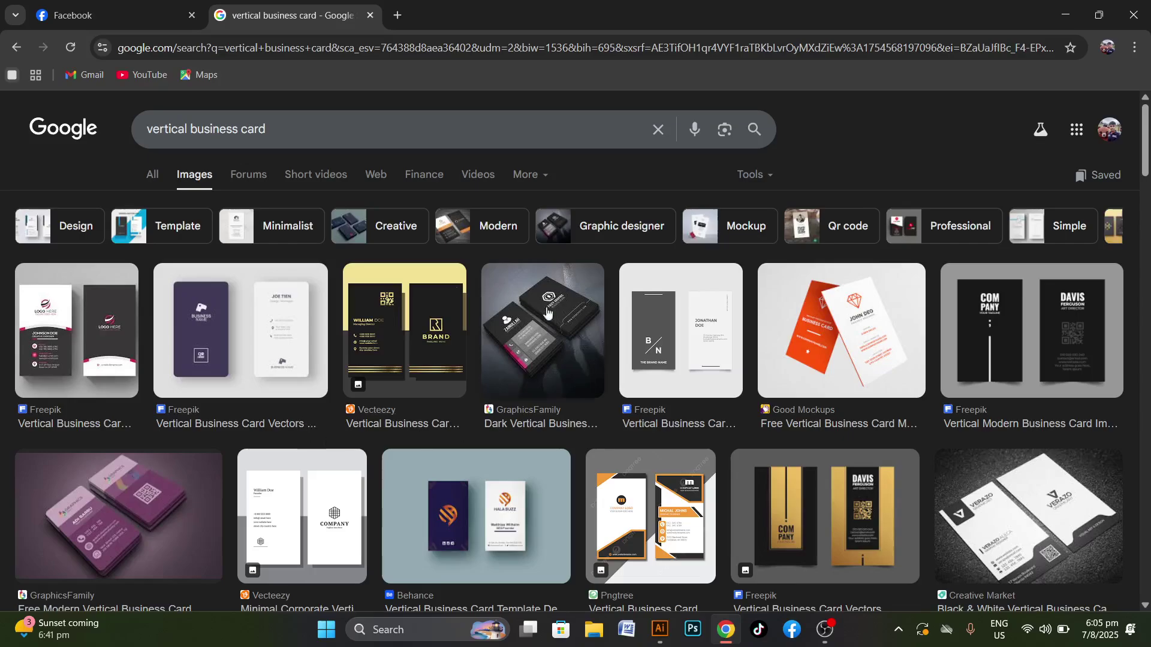
Search Google Images for "business card", browse the designs and preview the QR Code Generator example
{"action": "left_click_drag", "start_coordinate": [188, 129], "coordinate": [117, 120]}
{"action": "key", "text": "BackSpace"}
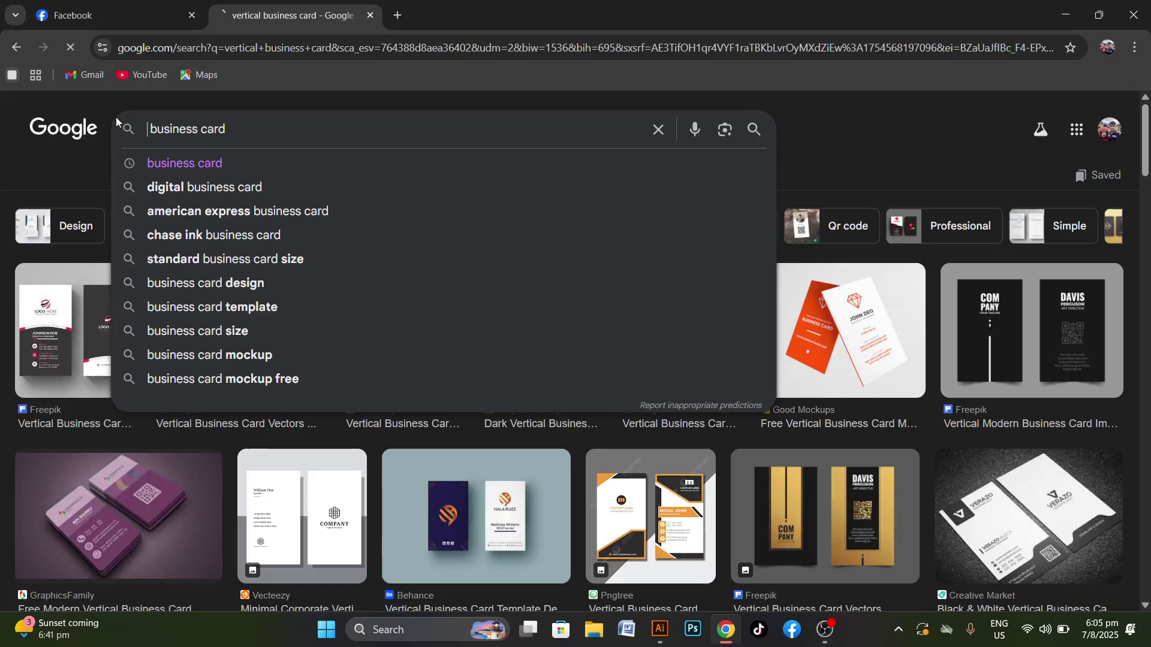
{"action": "key", "text": "Return"}
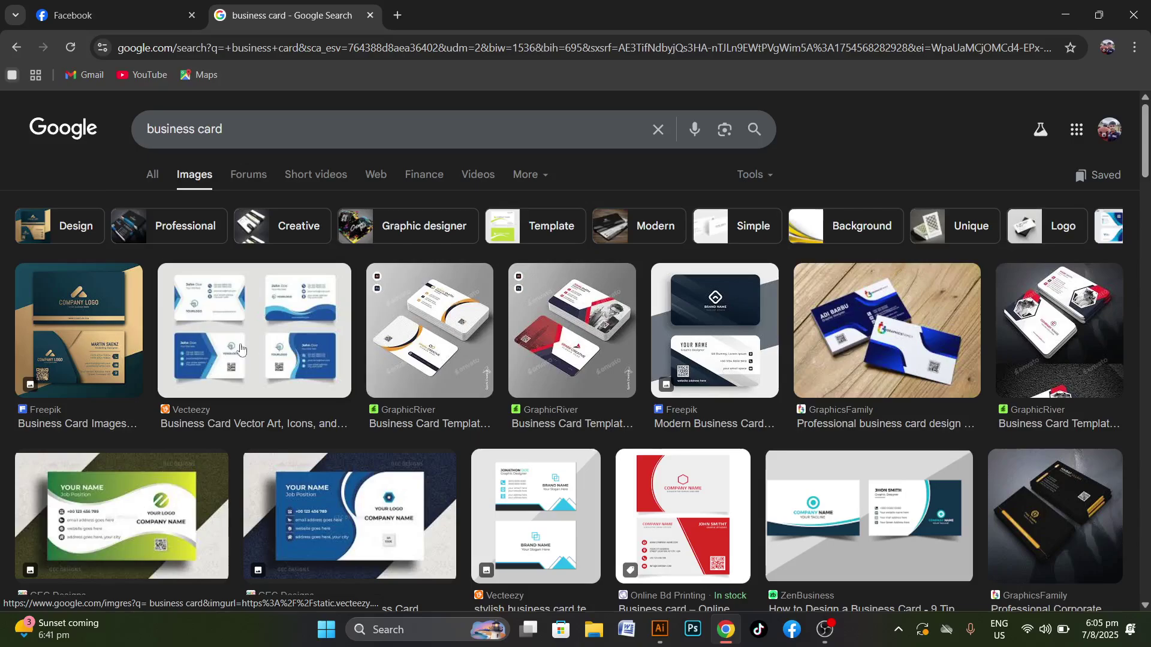
{"action": "scroll", "coordinate": [744, 480], "scroll_direction": "down", "scroll_amount": 5}
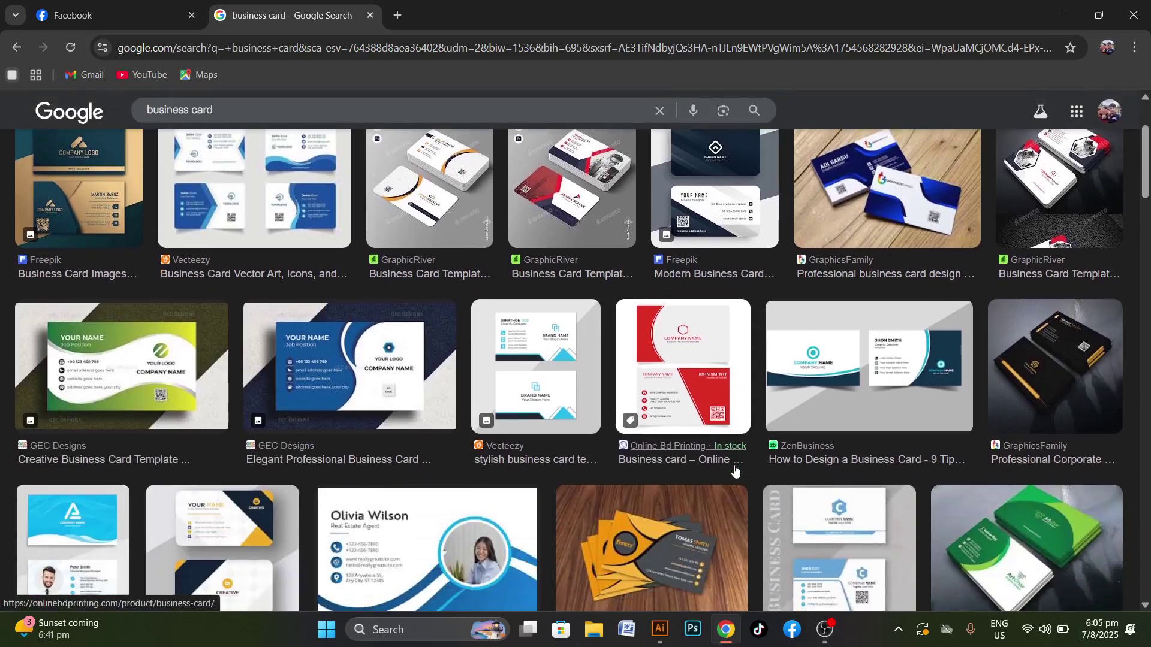
{"action": "scroll", "coordinate": [728, 473], "scroll_direction": "down", "scroll_amount": 1}
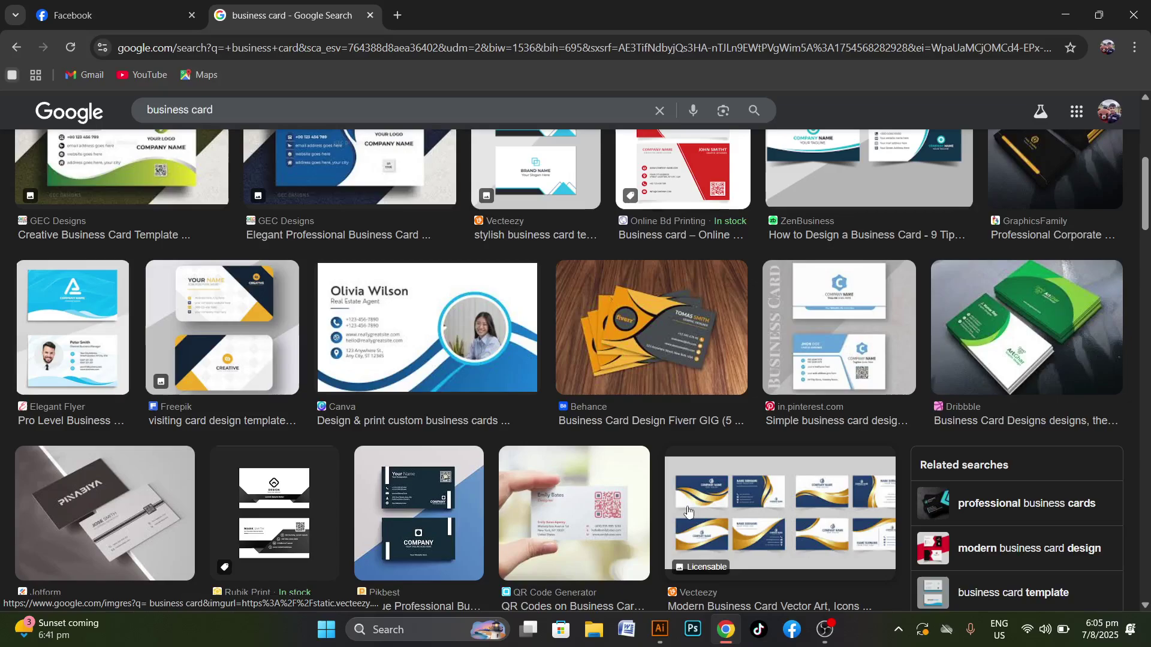
{"action": "scroll", "coordinate": [686, 512], "scroll_direction": "down", "scroll_amount": 3}
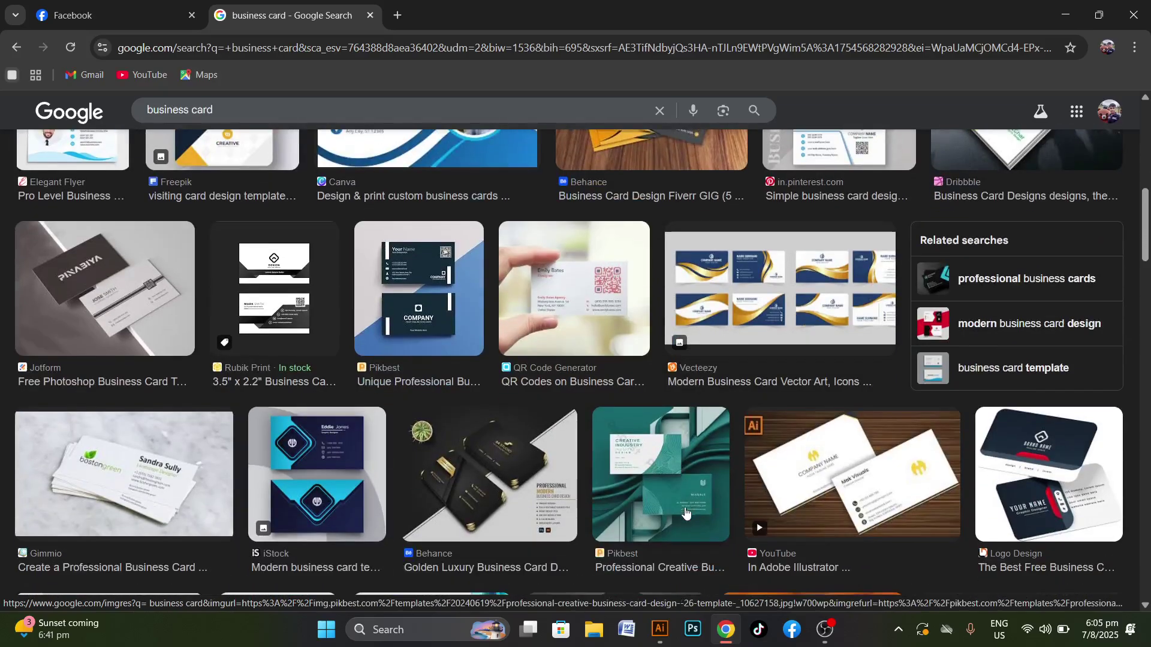
{"action": "left_click", "coordinate": [602, 301]}
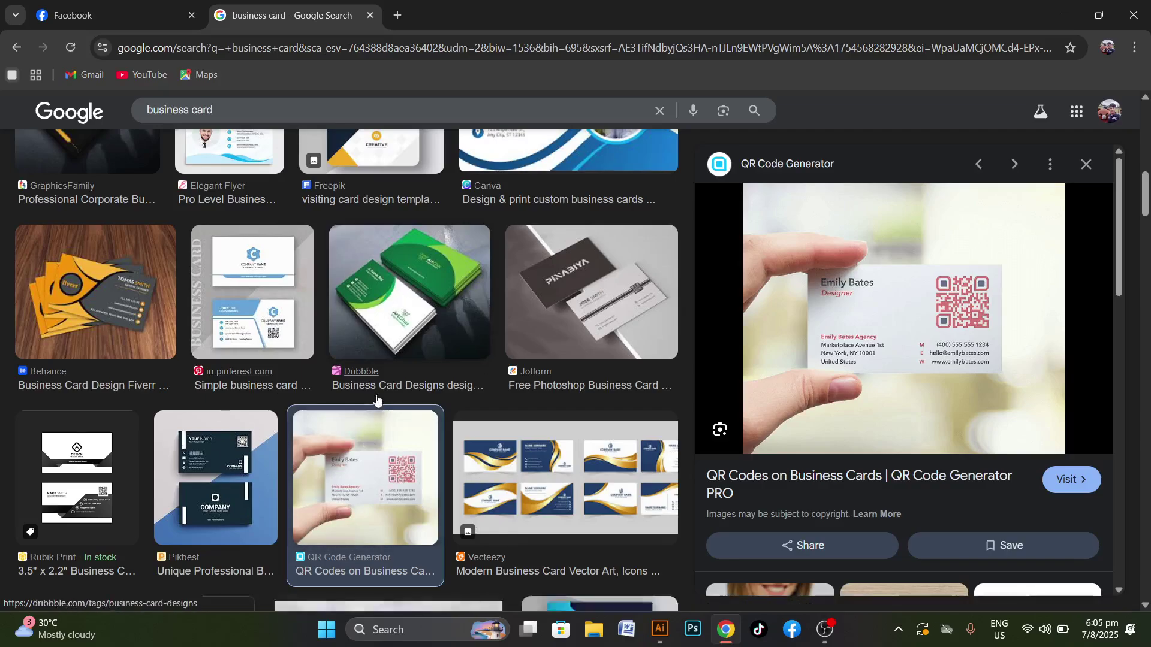
{"action": "scroll", "coordinate": [369, 444], "scroll_direction": "up", "scroll_amount": 10}
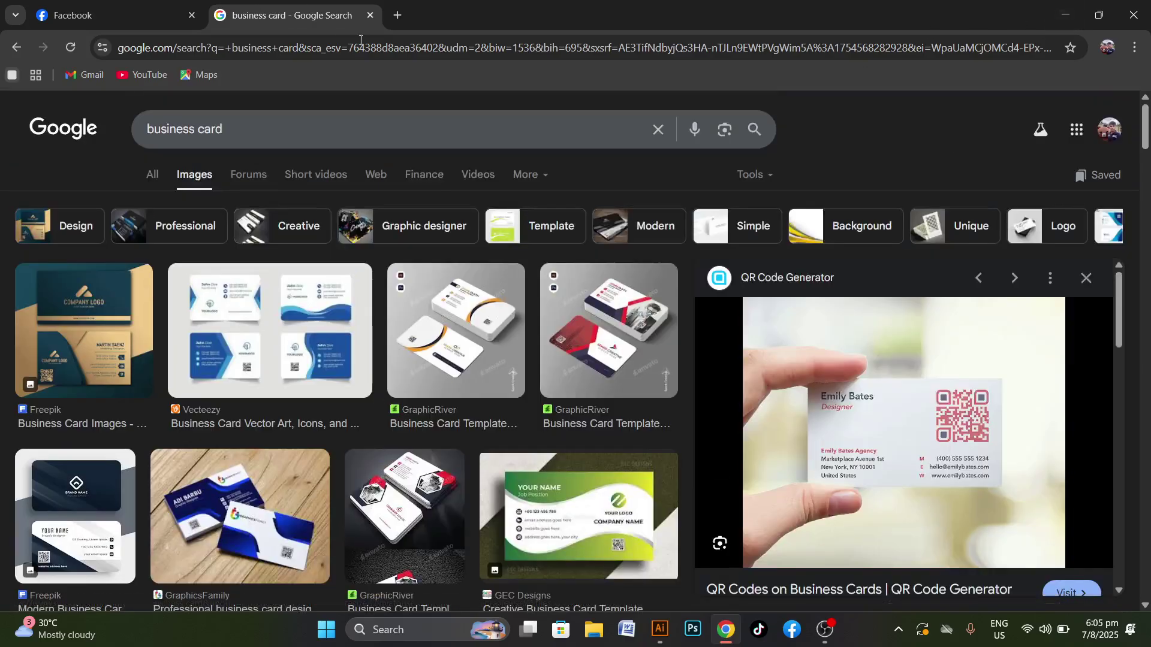
Look up "business card size" in a new browser tab and expand the AI overview of standard dimensions
{"action": "left_click", "coordinate": [398, 16]}
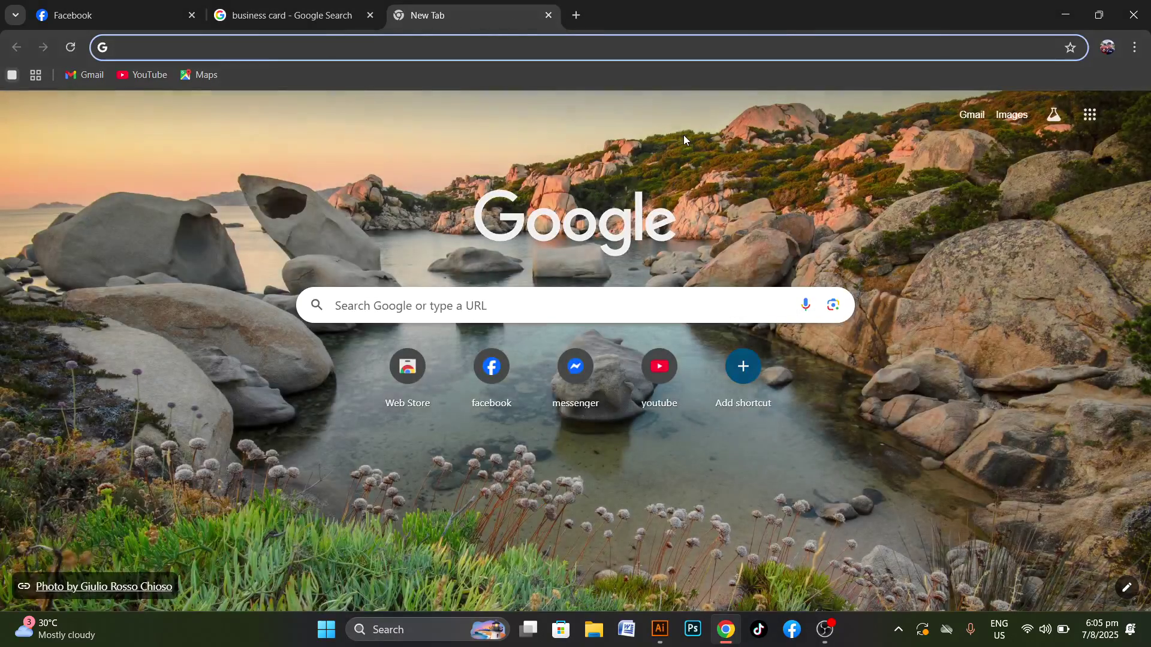
{"action": "type", "text": "business"}
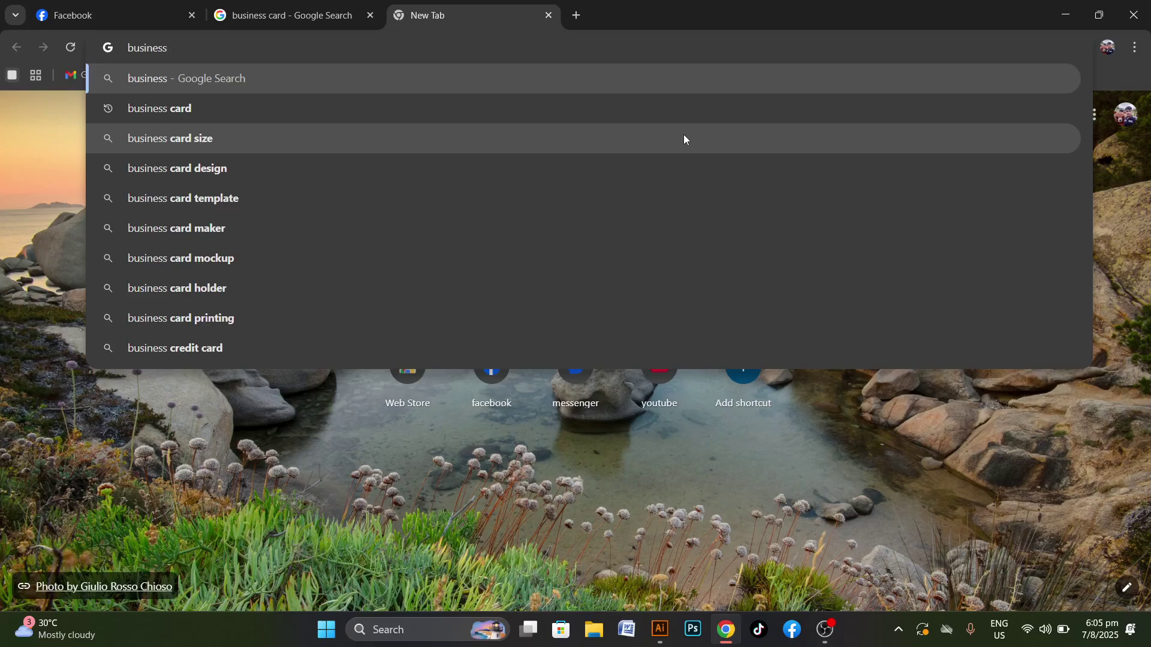
{"action": "left_click", "coordinate": [238, 139]}
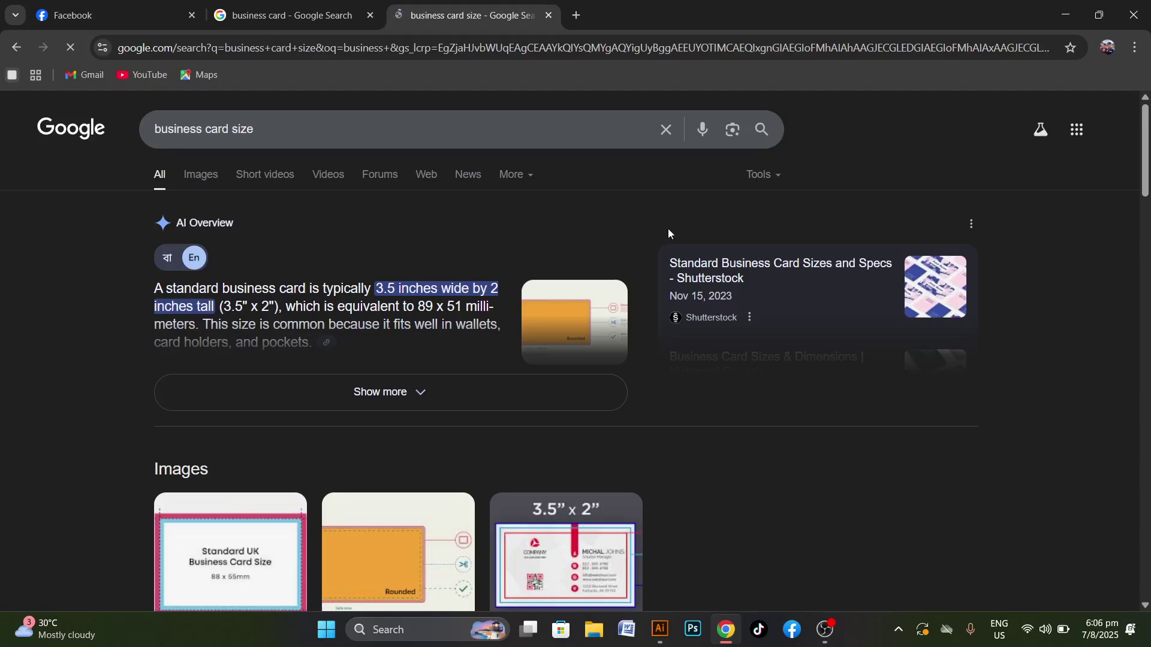
{"action": "left_click", "coordinate": [429, 393]}
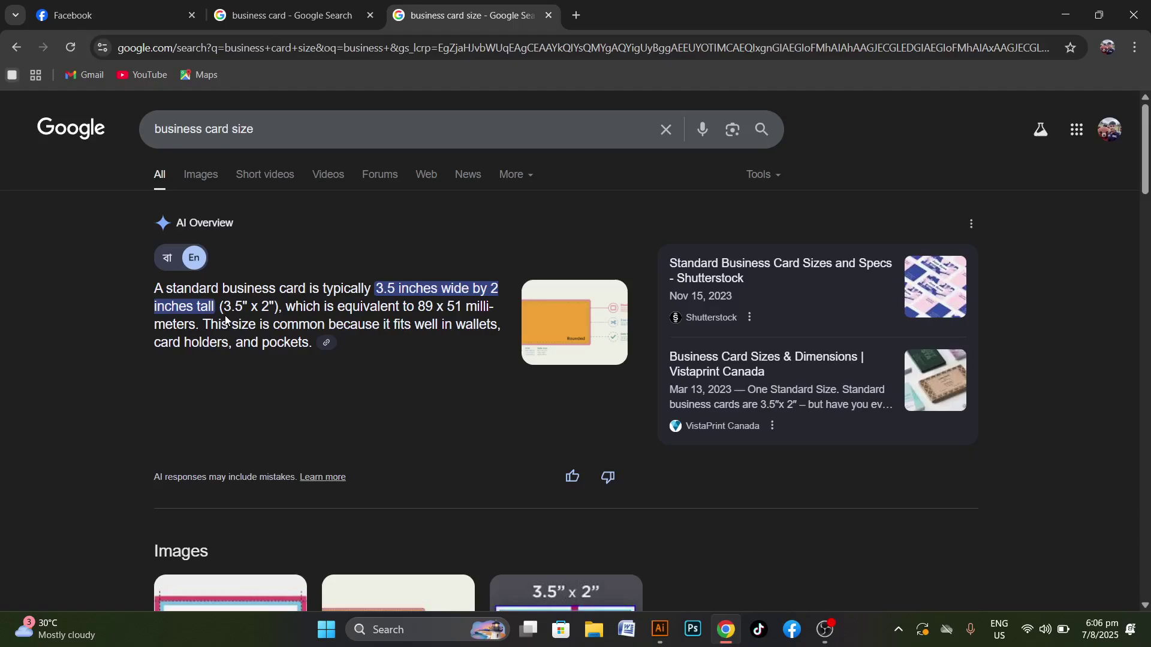
Switch to Illustrator and start a new document in inches, 3.5 in wide and 2 in high
{"action": "left_click", "coordinate": [660, 629]}
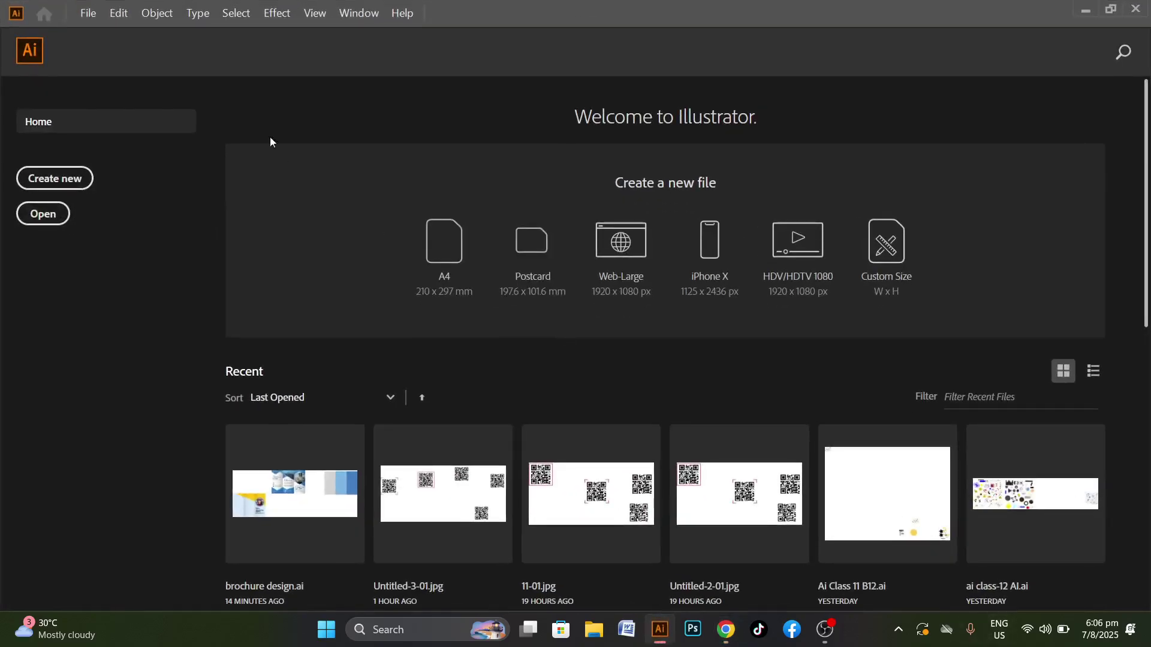
{"action": "left_click", "coordinate": [96, 17]}
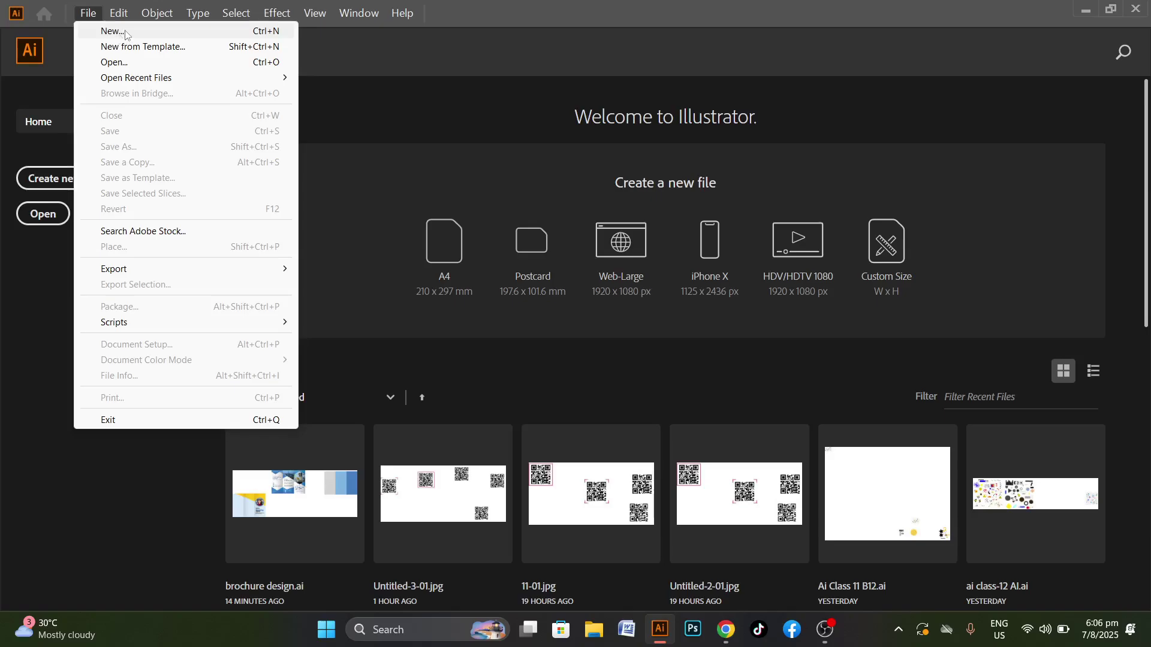
{"action": "left_click", "coordinate": [601, 268]}
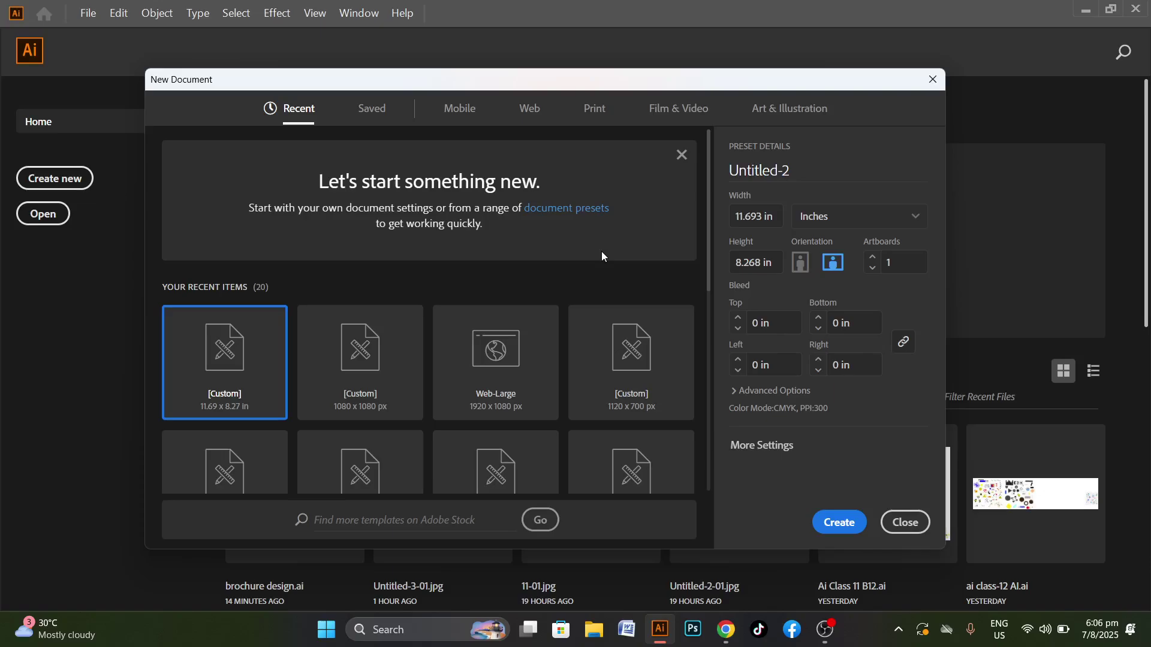
{"action": "left_click", "coordinate": [856, 219]}
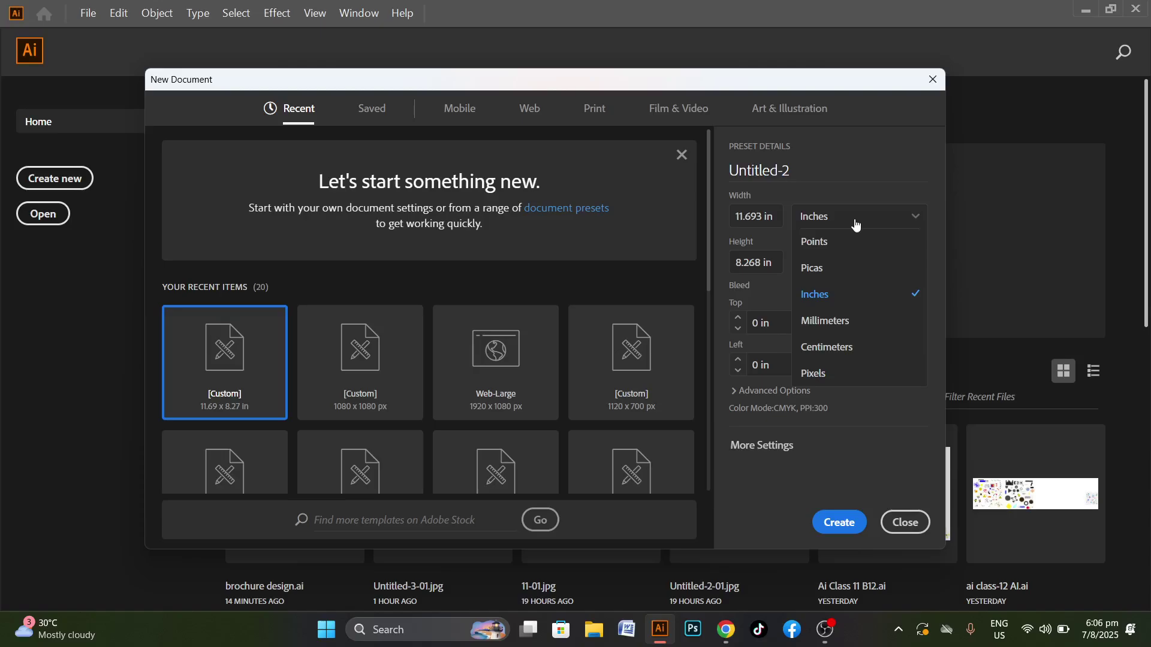
{"action": "left_click", "coordinate": [822, 294]}
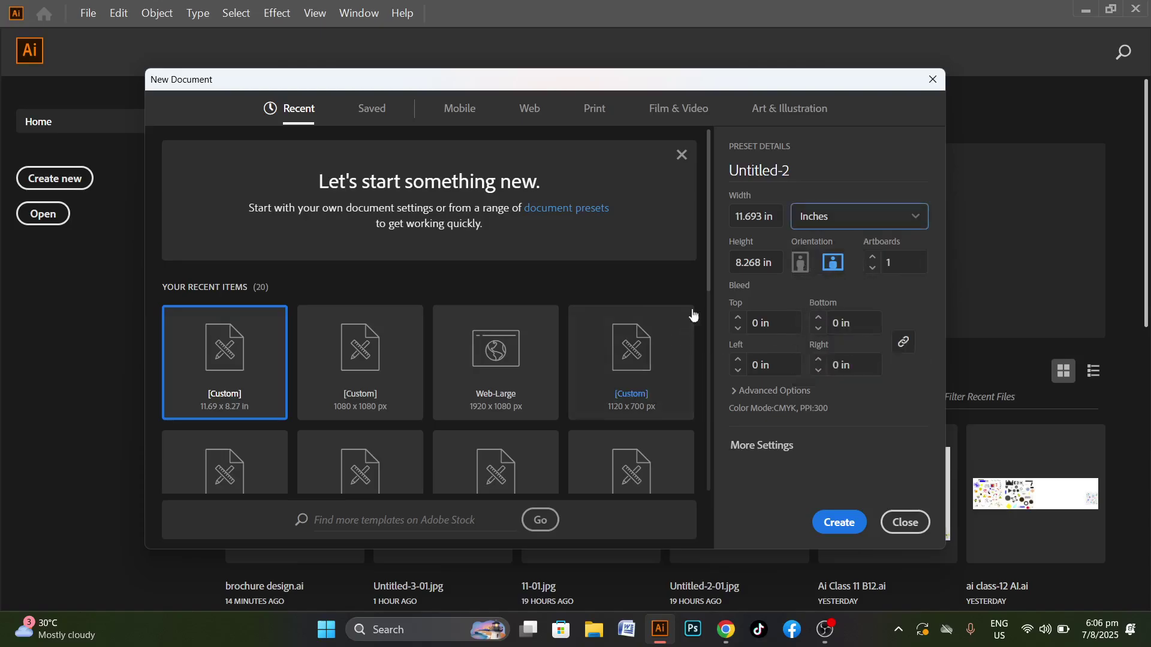
{"action": "left_click", "coordinate": [781, 218]}
{"action": "type", "text": "3.5"}
{"action": "left_click", "coordinate": [776, 264]}
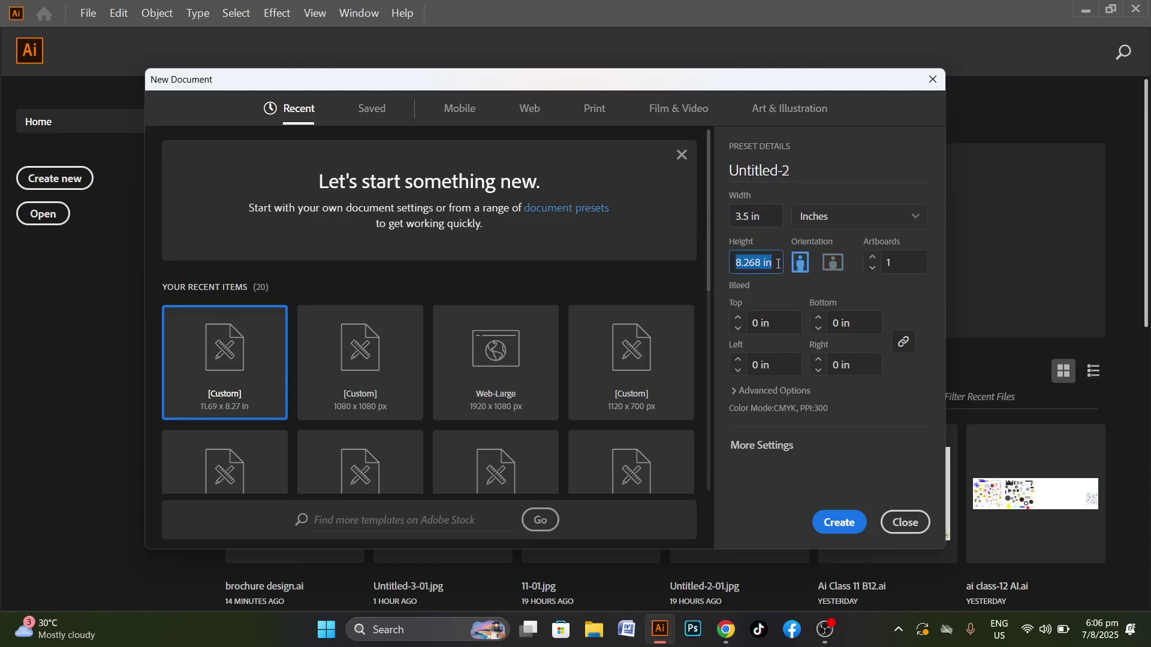
{"action": "type", "text": "2"}
Set a 0.125 in bleed on all sides and two artboards, and create the document
{"action": "left_click", "coordinate": [735, 322]}
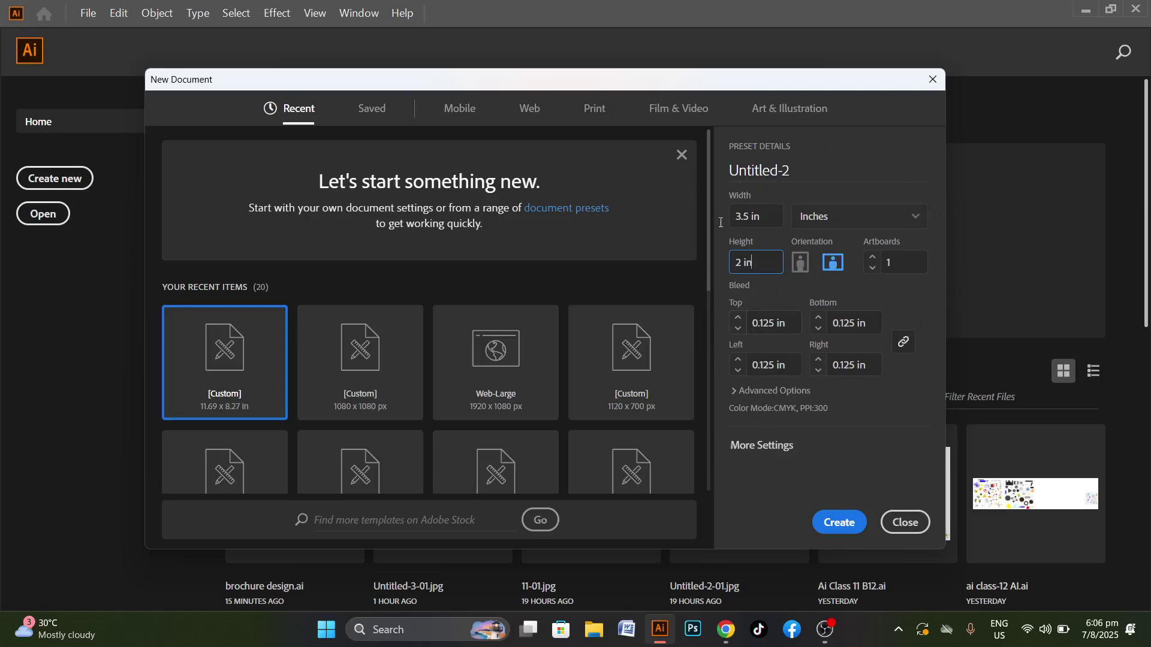
{"action": "left_click", "coordinate": [874, 258]}
{"action": "left_click", "coordinate": [739, 392]}
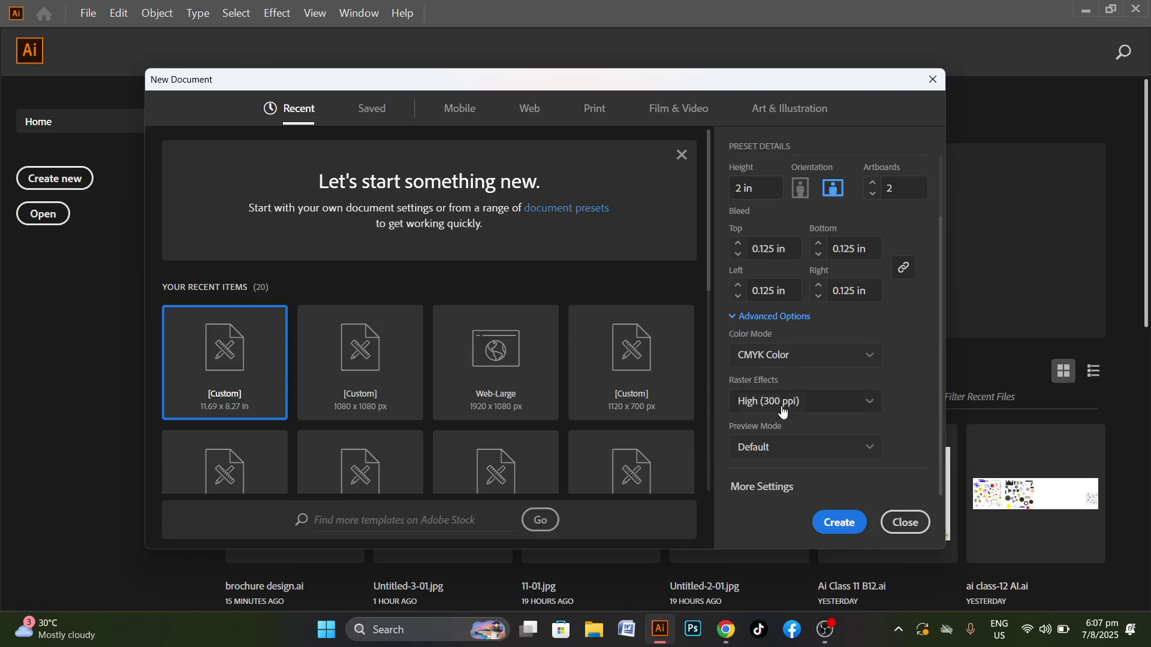
{"action": "left_click", "coordinate": [841, 523]}
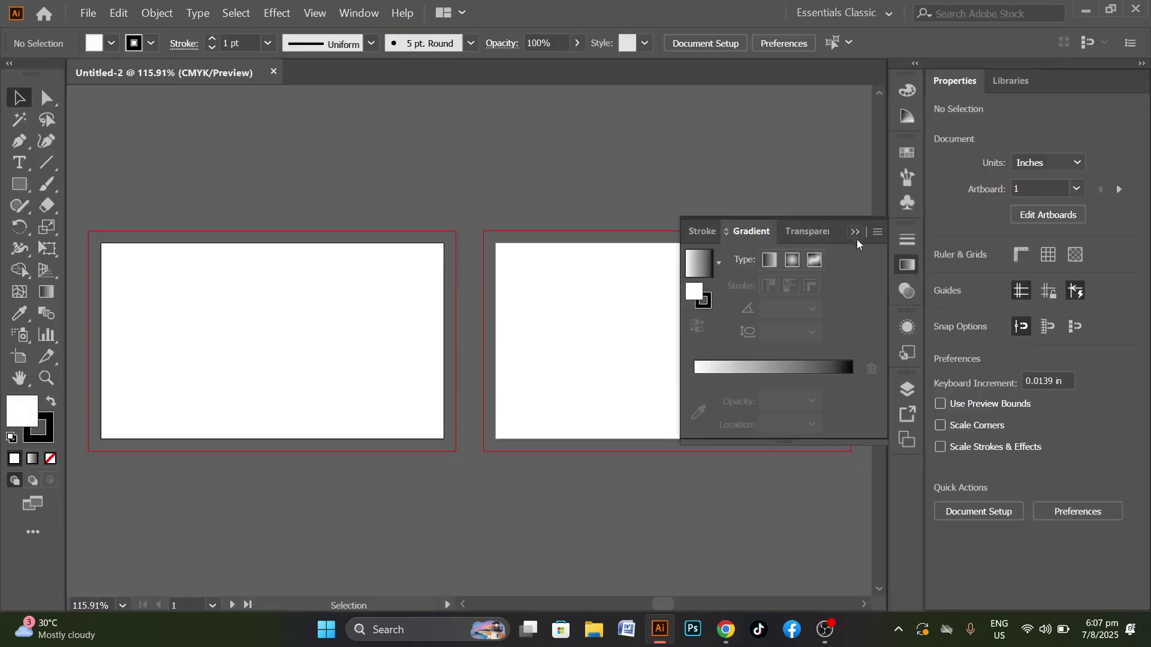
Save the document as "Business Card Design T" in Adobe Illustrator format, accepting the Illustrator 2020 options
{"action": "key", "text": "ctrl+s"}
{"action": "key", "text": "BackSpace"}
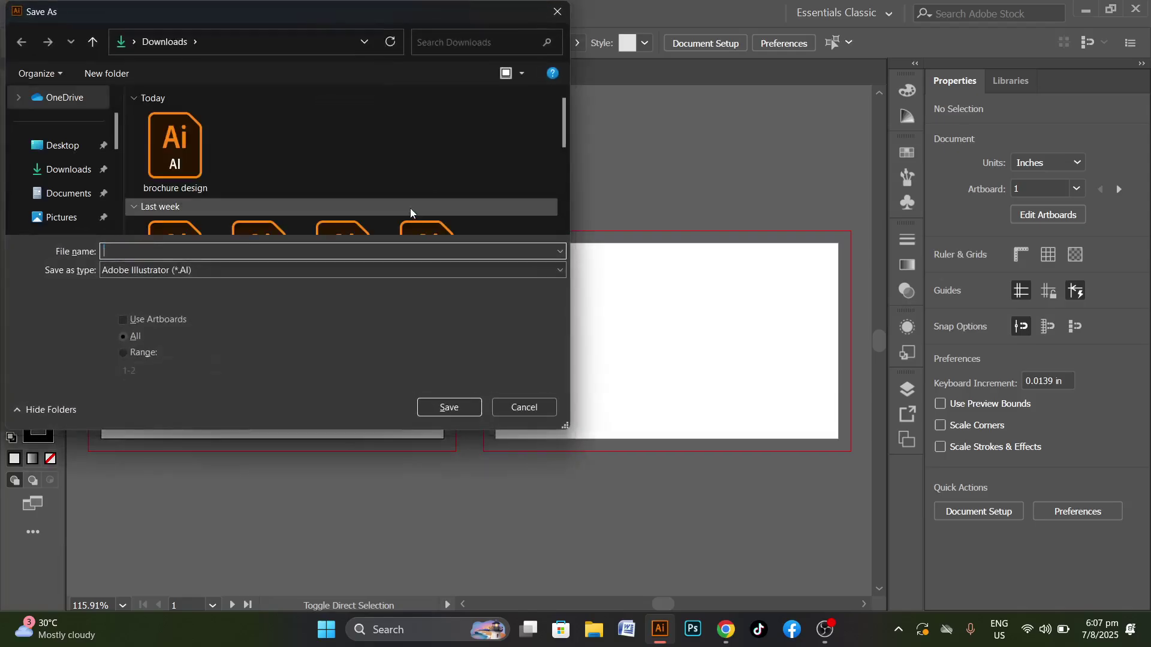
{"action": "type", "text": "Business Card Design T"}
{"action": "left_click", "coordinate": [449, 408]}
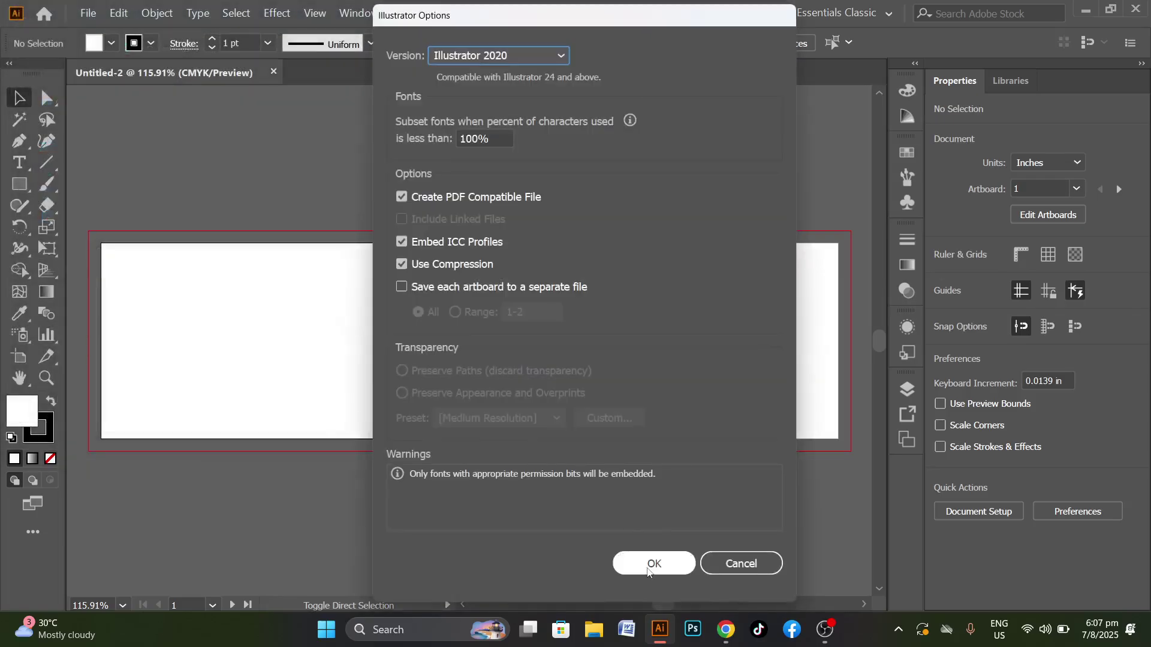
{"action": "left_click", "coordinate": [680, 564]}
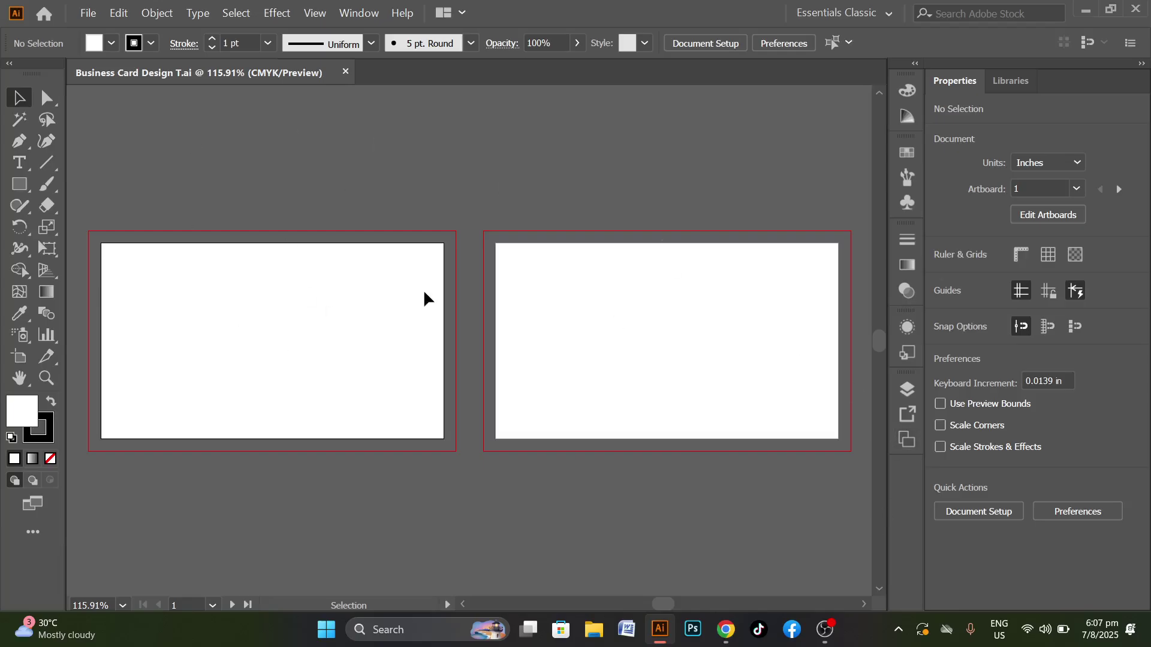
Save the document under the new name "Business Card Design class 14 b12" in Adobe Illustrator format
{"action": "left_click", "coordinate": [88, 12]}
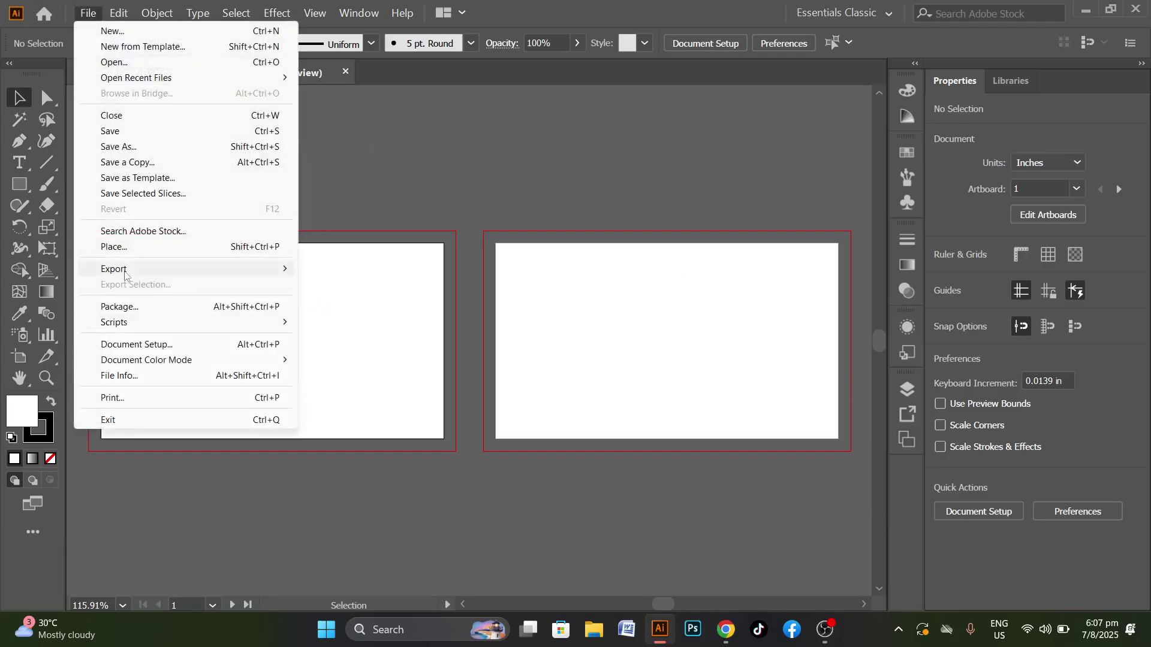
{"action": "left_click", "coordinate": [139, 147]}
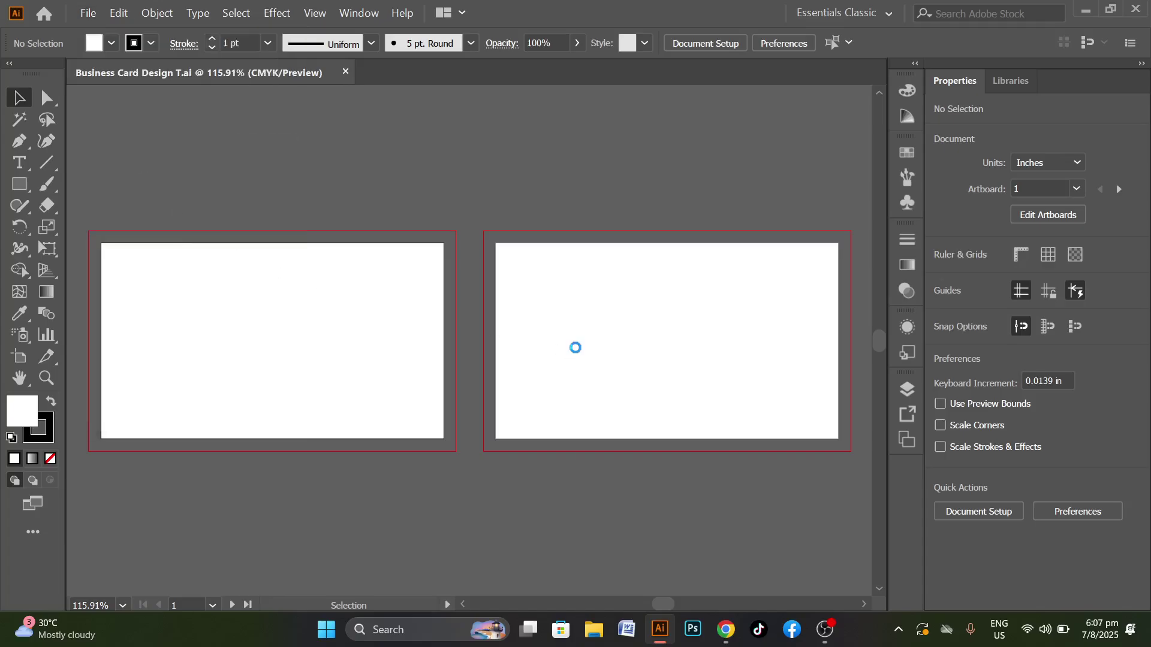
{"action": "left_click", "coordinate": [222, 251]}
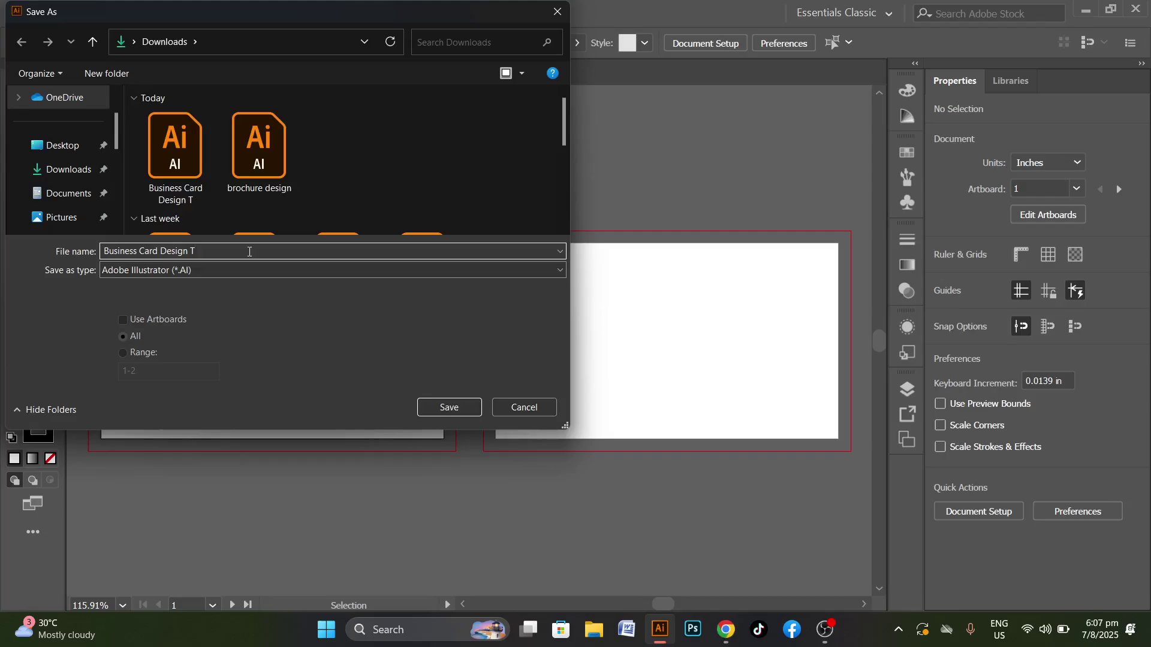
{"action": "key", "text": "BackSpace"}
{"action": "type", "text": "class 14 b12"}
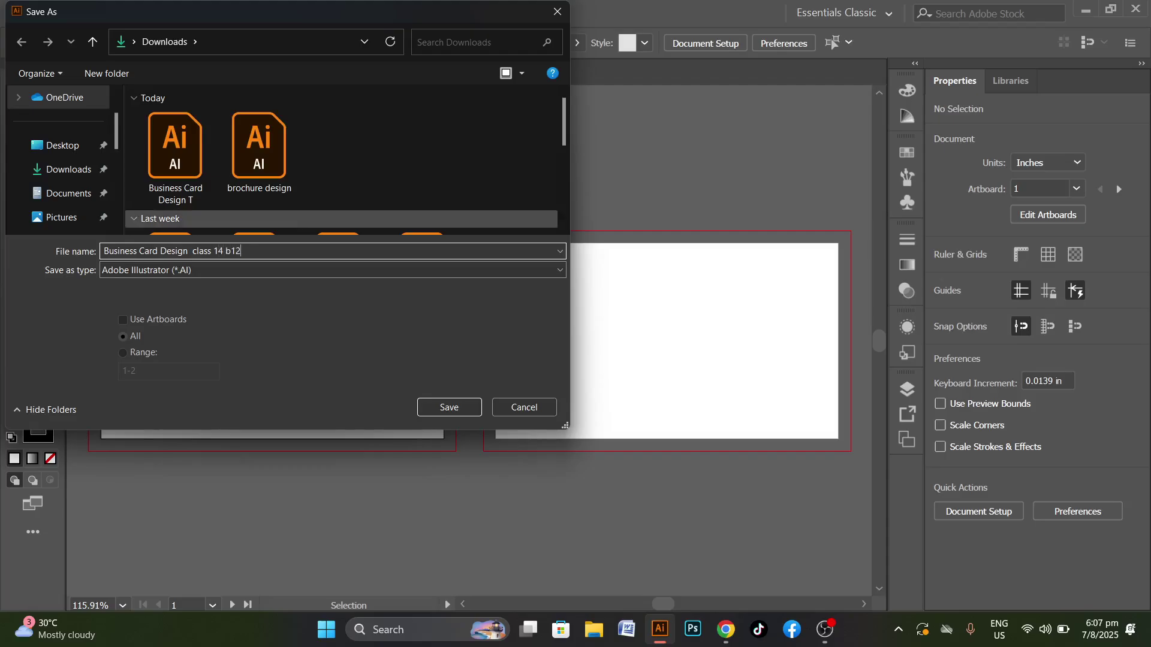
{"action": "left_click", "coordinate": [474, 412]}
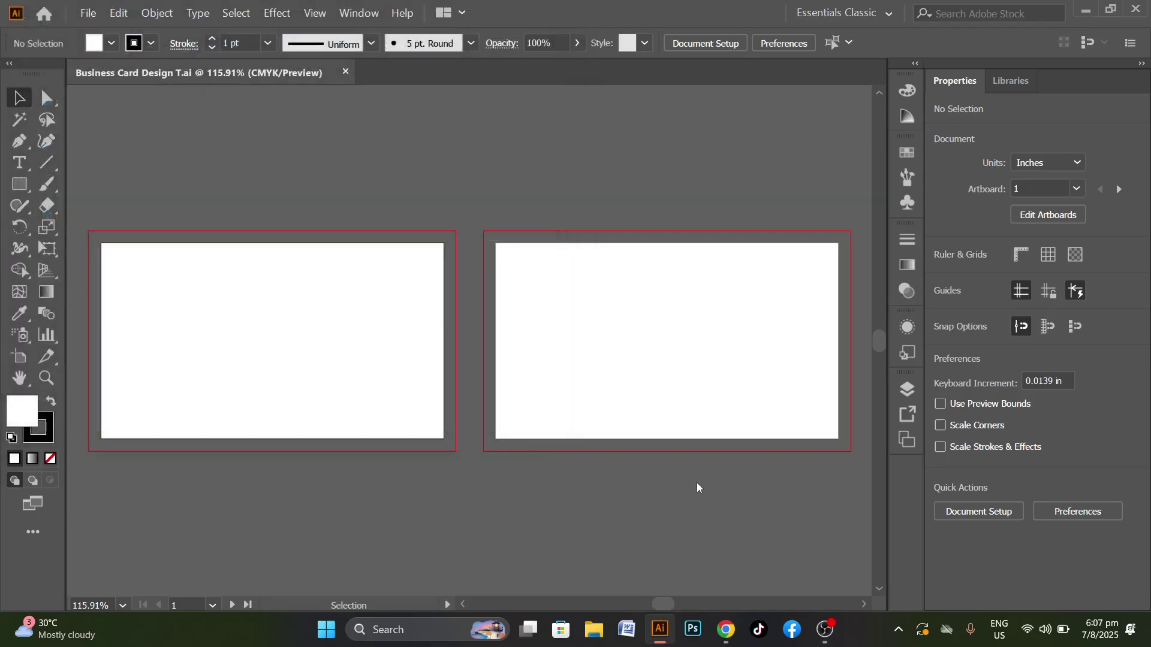
{"action": "left_click", "coordinate": [648, 567]}
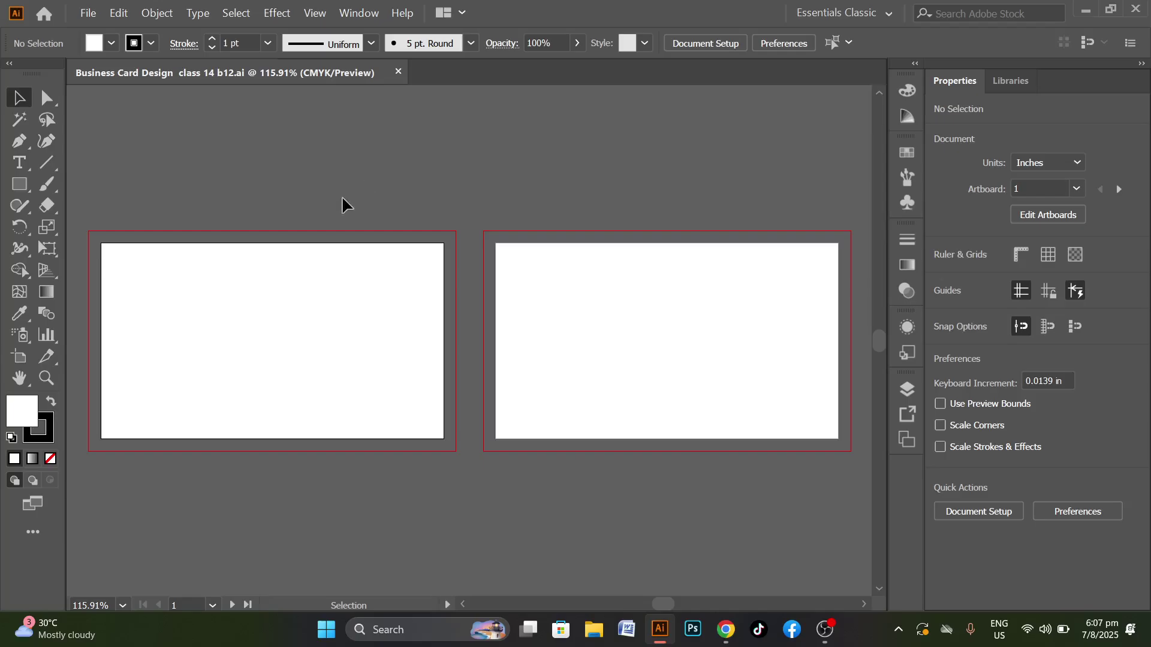
Draw a rectangle about 1.27 × 1.63 in across the first artboard's upper edge, swap its fill and stroke to black fill, and save
{"action": "left_click", "coordinate": [19, 184]}
{"action": "left_click_drag", "start_coordinate": [270, 280], "coordinate": [332, 359]}
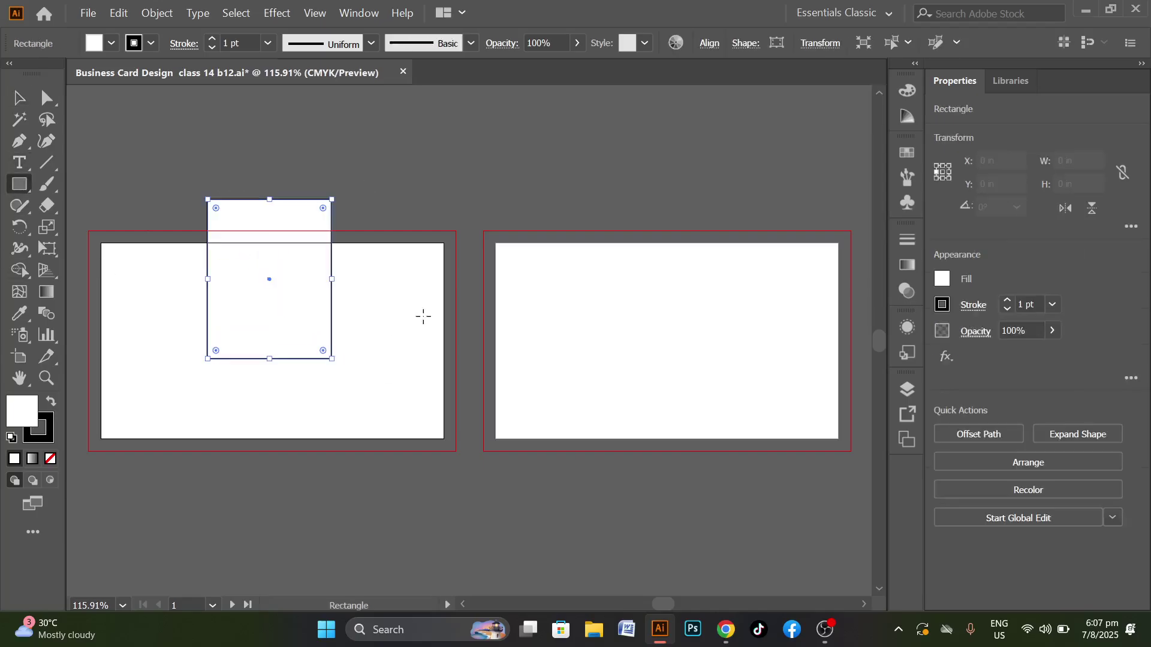
{"action": "left_click", "coordinate": [51, 403]}
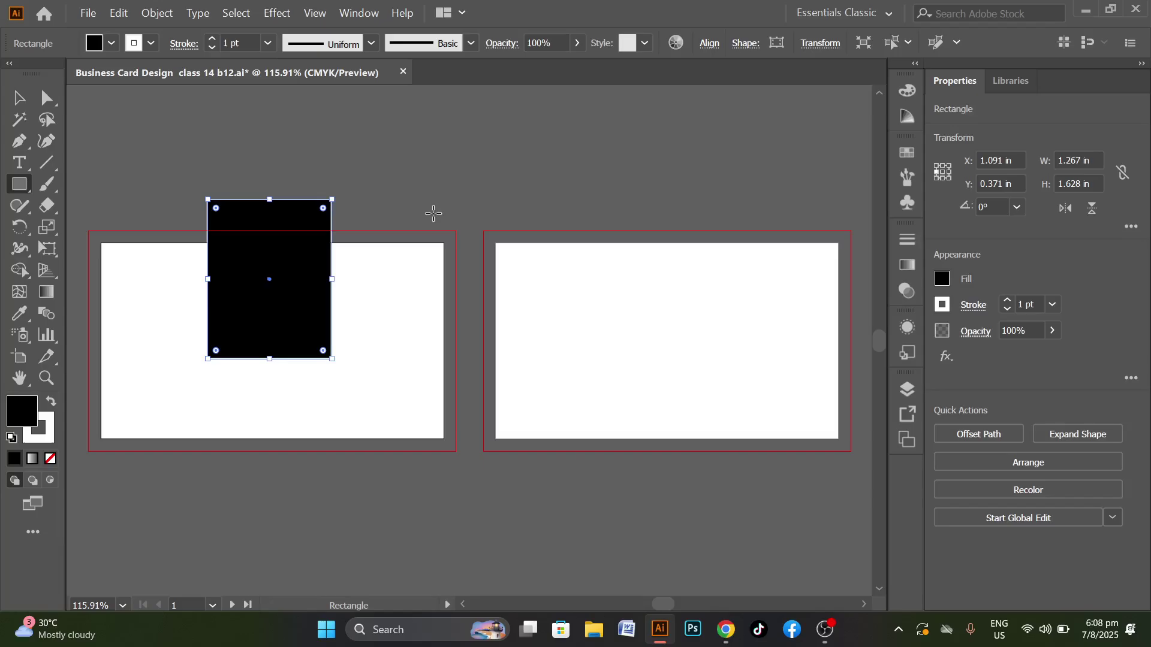
{"action": "key", "text": "ctrl+s"}
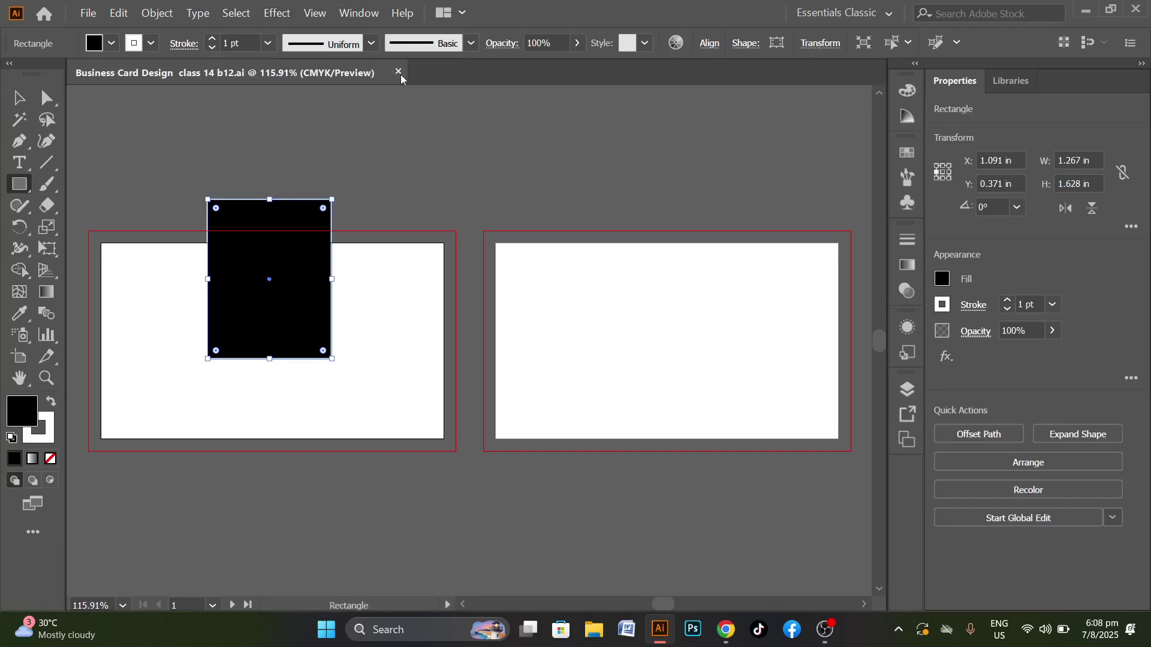
Close the current document and open the recent file Business Card Design T.ai
{"action": "left_click", "coordinate": [399, 73]}
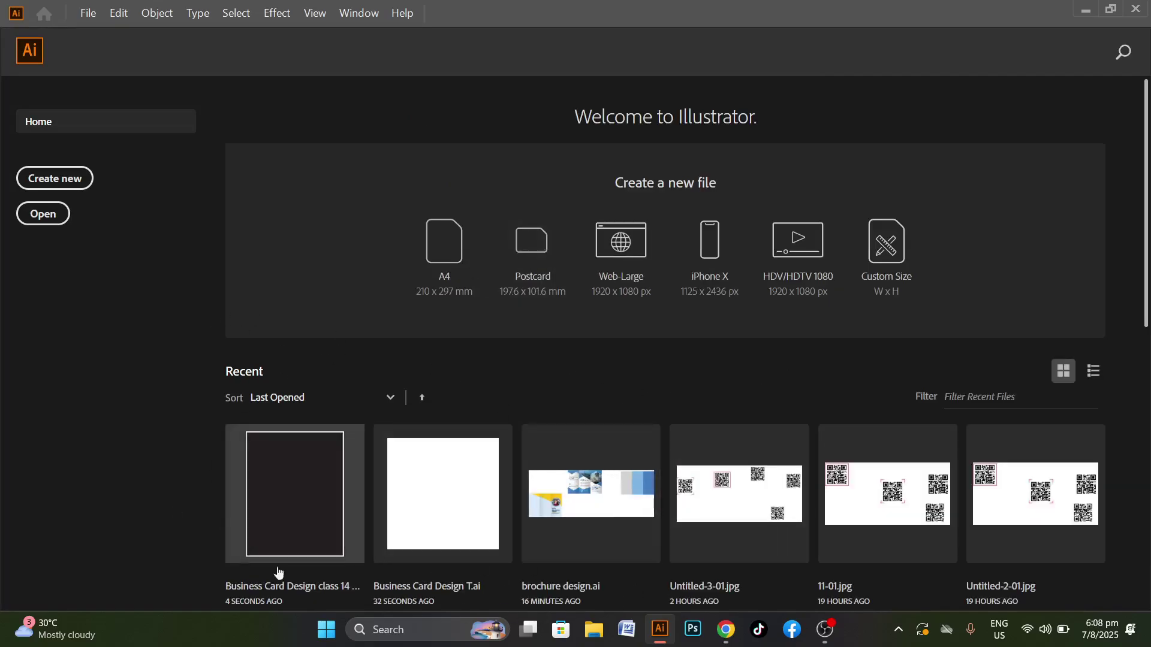
{"action": "scroll", "coordinate": [465, 467], "scroll_direction": "down", "scroll_amount": 1}
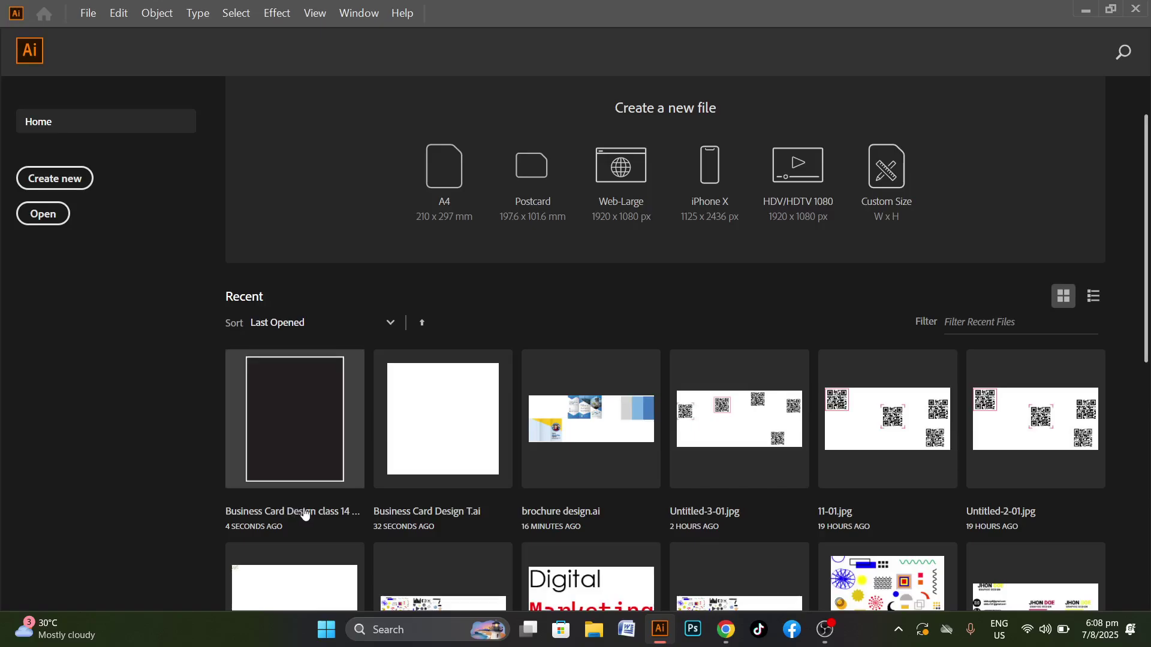
{"action": "left_click", "coordinate": [444, 431]}
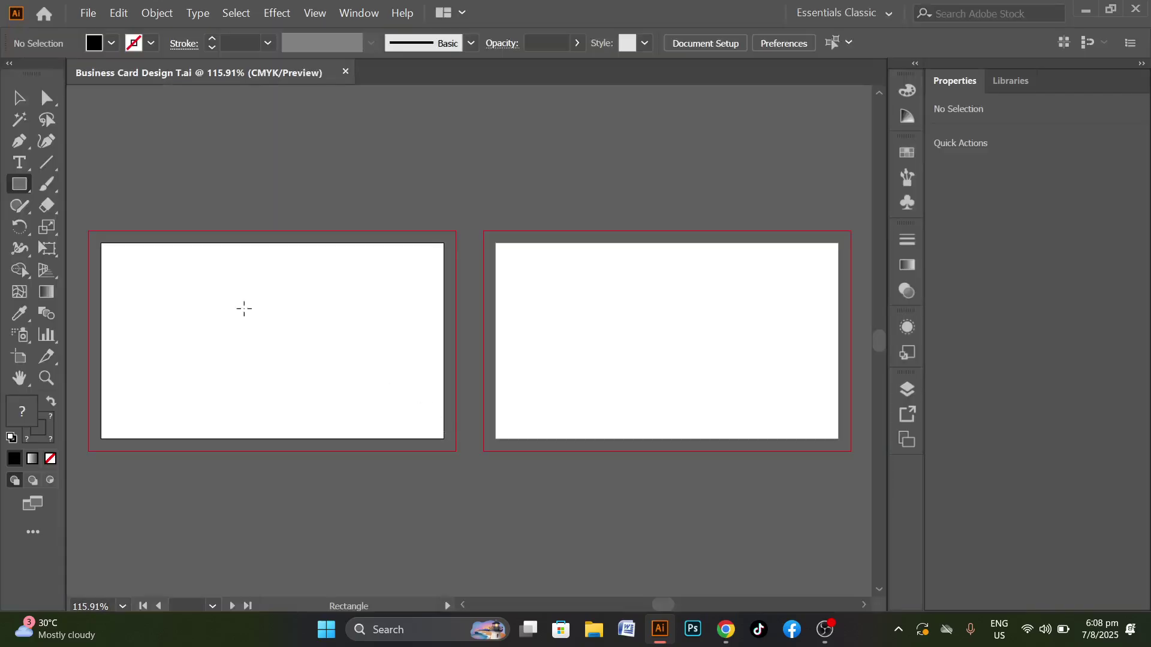
Close the current document, switch to File Explorer and open Business Card Design class 14 b12 from the Downloads folder
{"action": "left_click", "coordinate": [345, 71]}
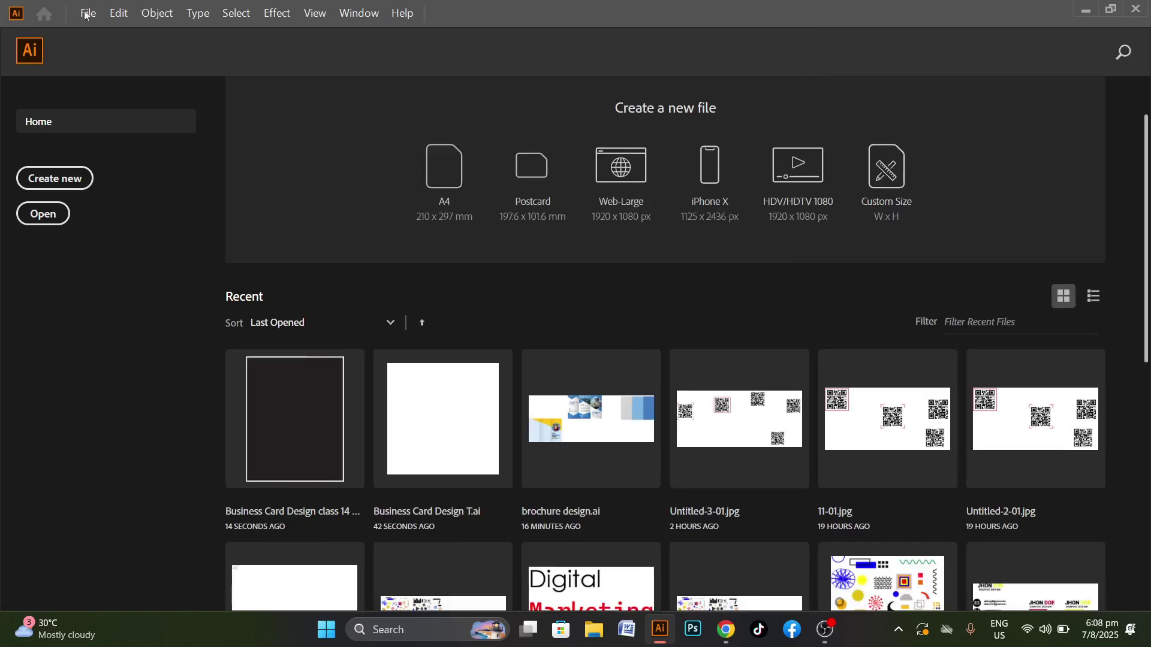
{"action": "left_click", "coordinate": [88, 13]}
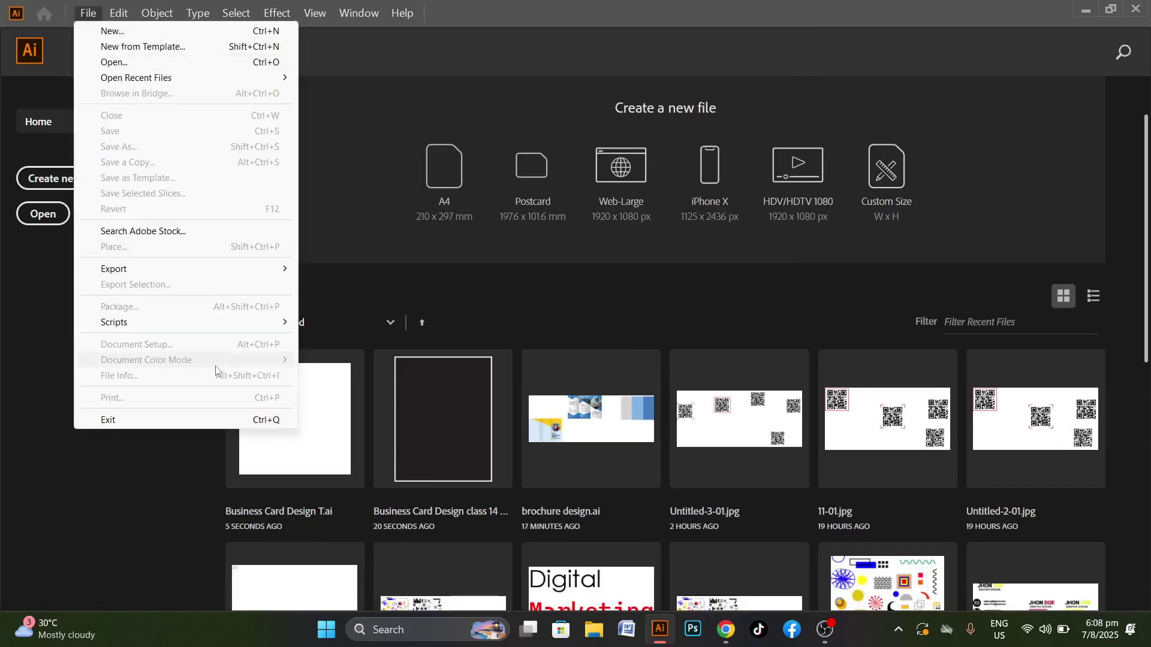
{"action": "left_click", "coordinate": [1085, 11]}
{"action": "left_click", "coordinate": [1078, 11]}
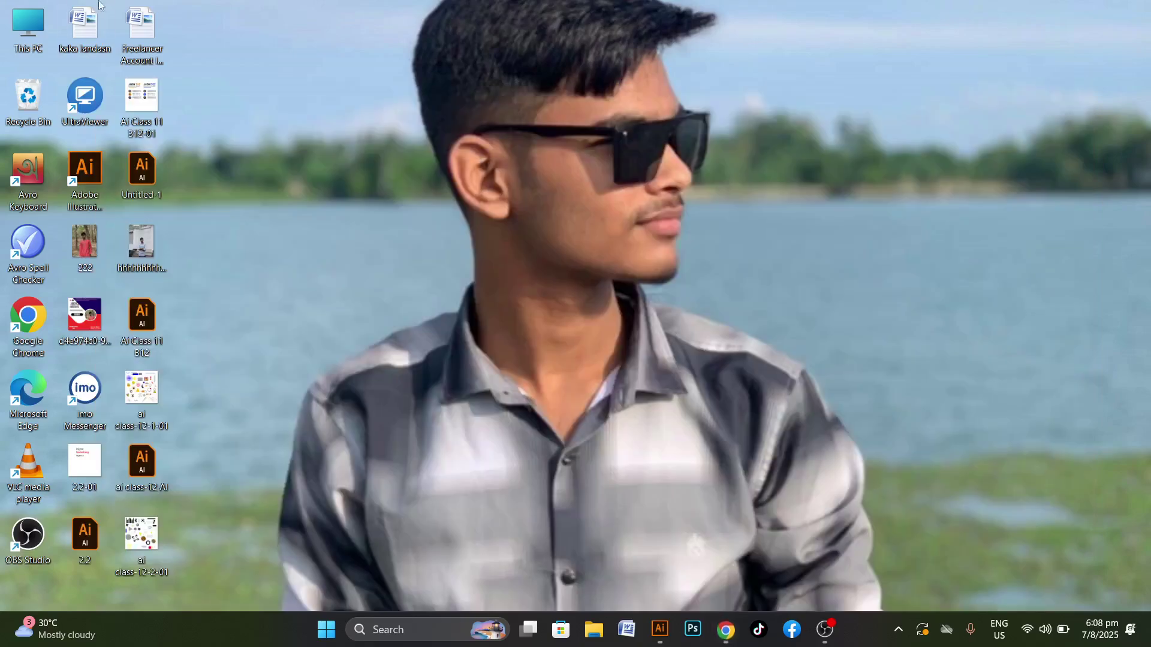
{"action": "key", "text": "super+e"}
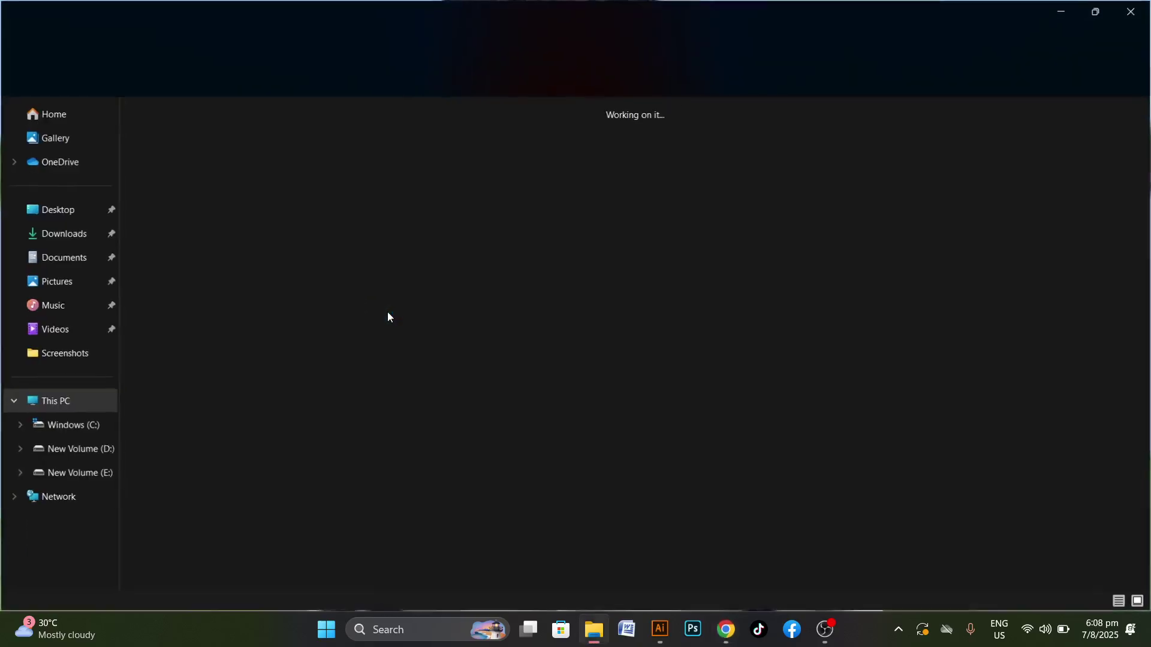
{"action": "left_click", "coordinate": [74, 240]}
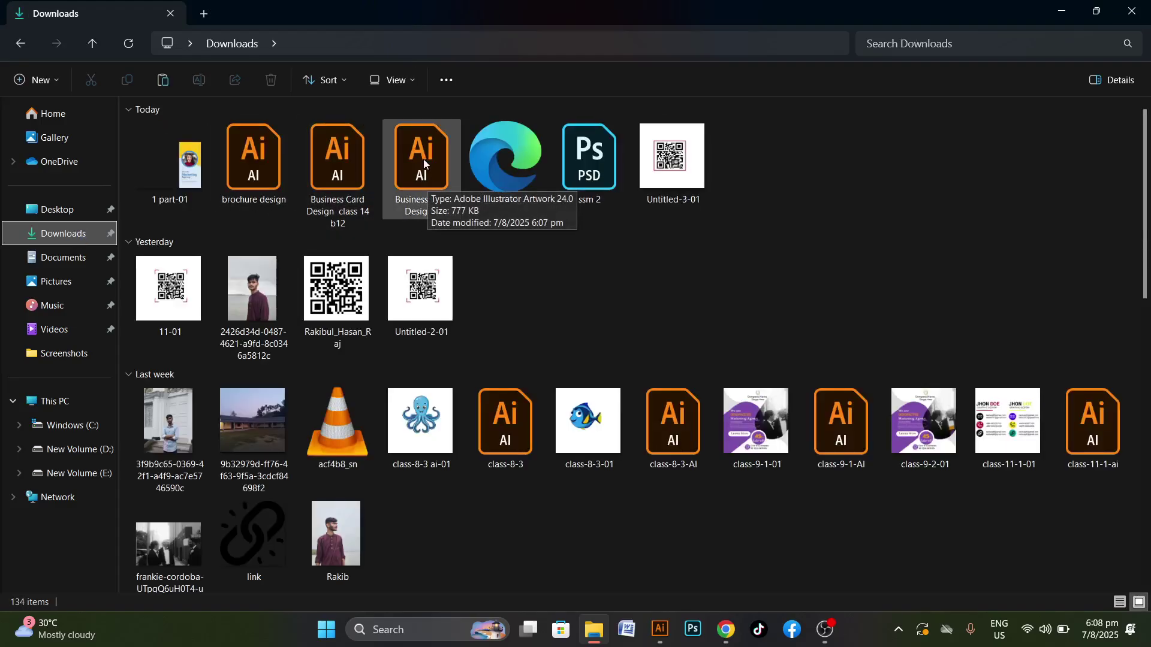
{"action": "double_click", "coordinate": [340, 183]}
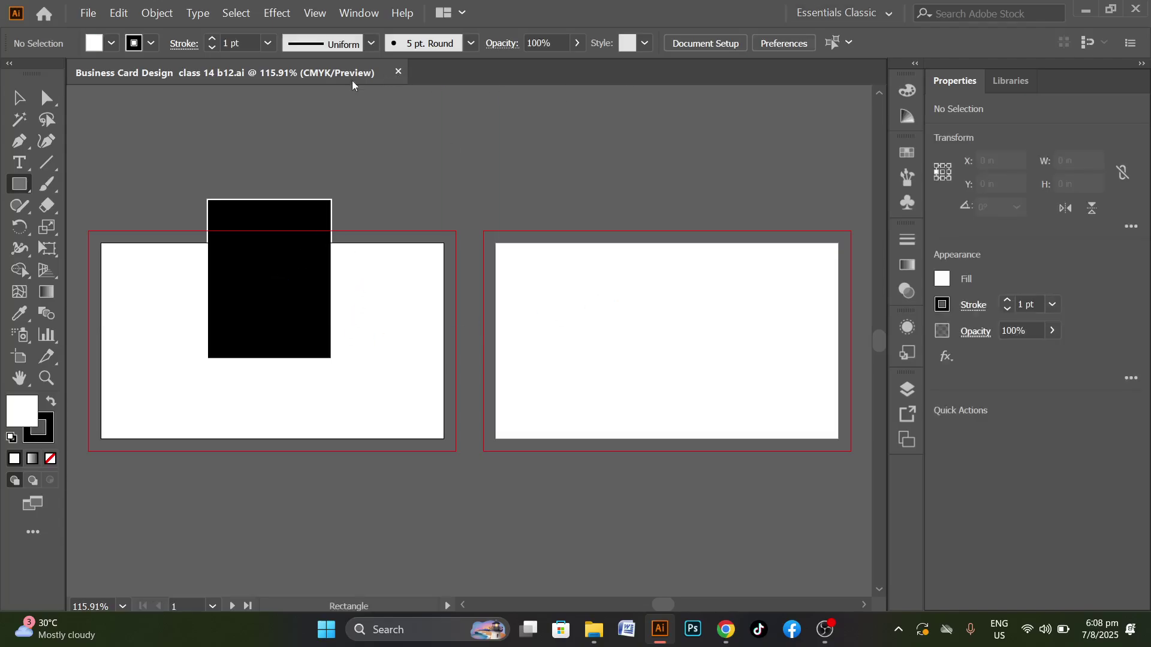
Close the document and open Business Card Design T from the Downloads folder
{"action": "left_click", "coordinate": [399, 73]}
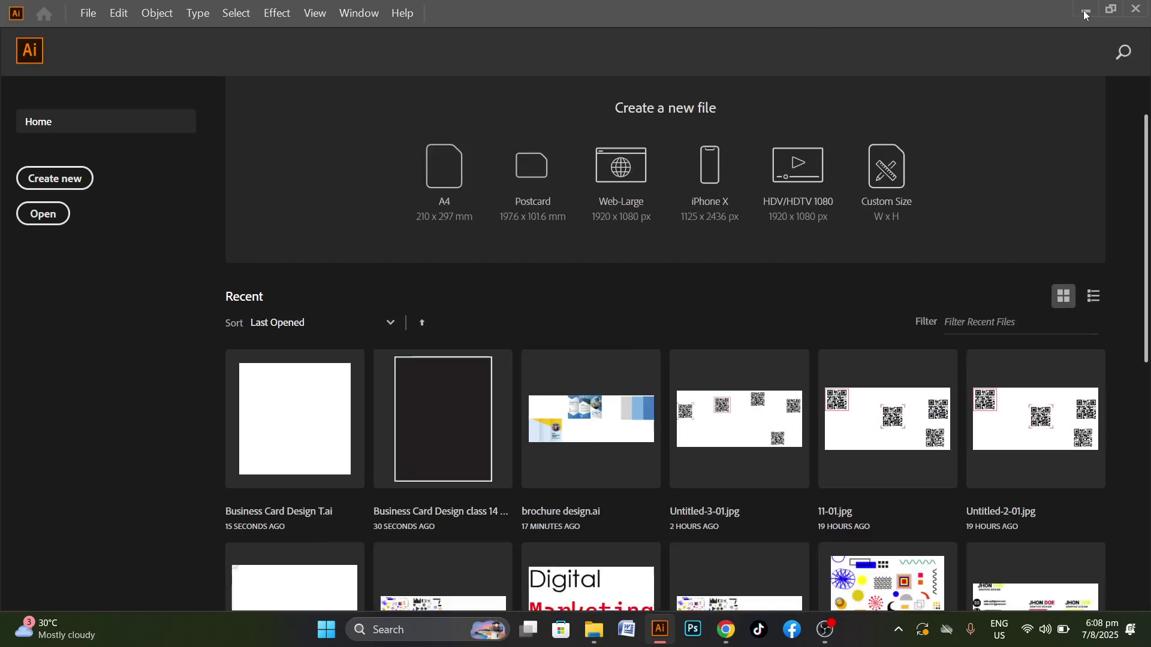
{"action": "left_click", "coordinate": [1083, 17]}
{"action": "left_click", "coordinate": [446, 218]}
{"action": "double_click", "coordinate": [446, 218]}
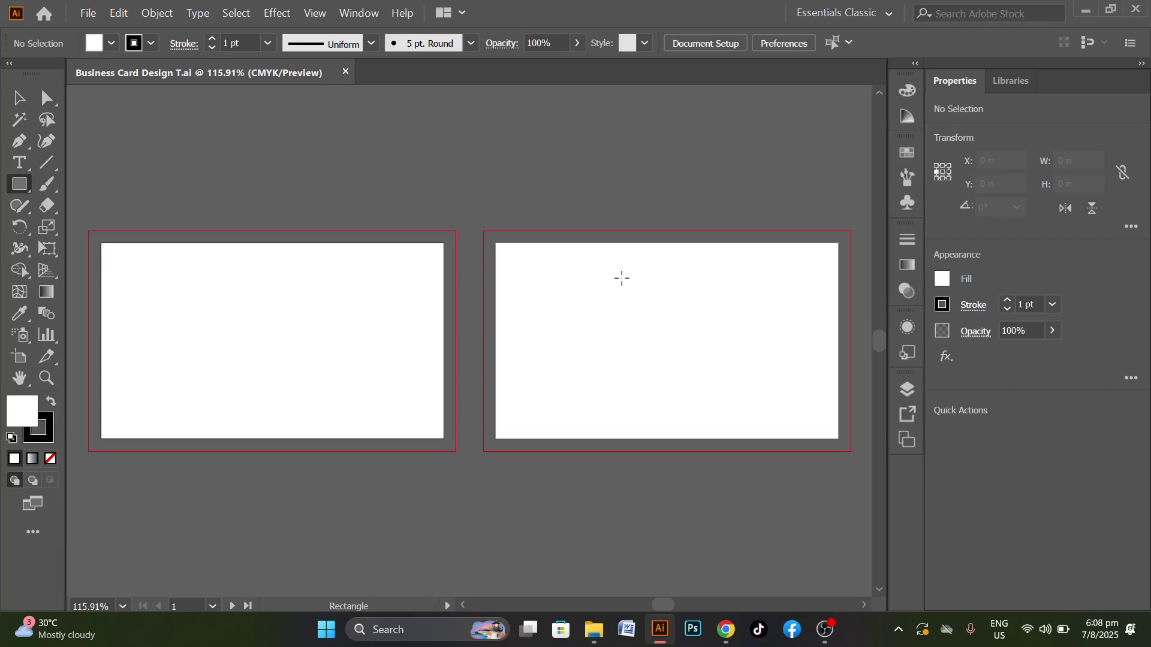
Close Business Card Design T and reopen the recent file Business Card Design class 14 b12.ai
{"action": "left_click", "coordinate": [347, 72]}
{"action": "left_click", "coordinate": [345, 72]}
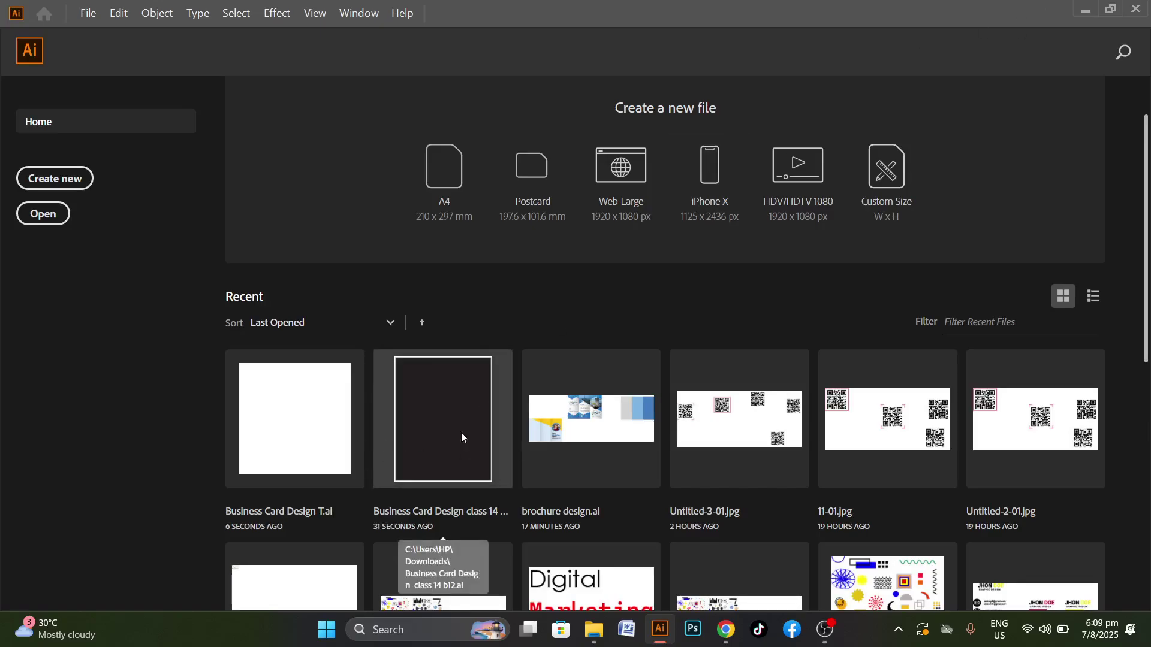
{"action": "left_click", "coordinate": [462, 433]}
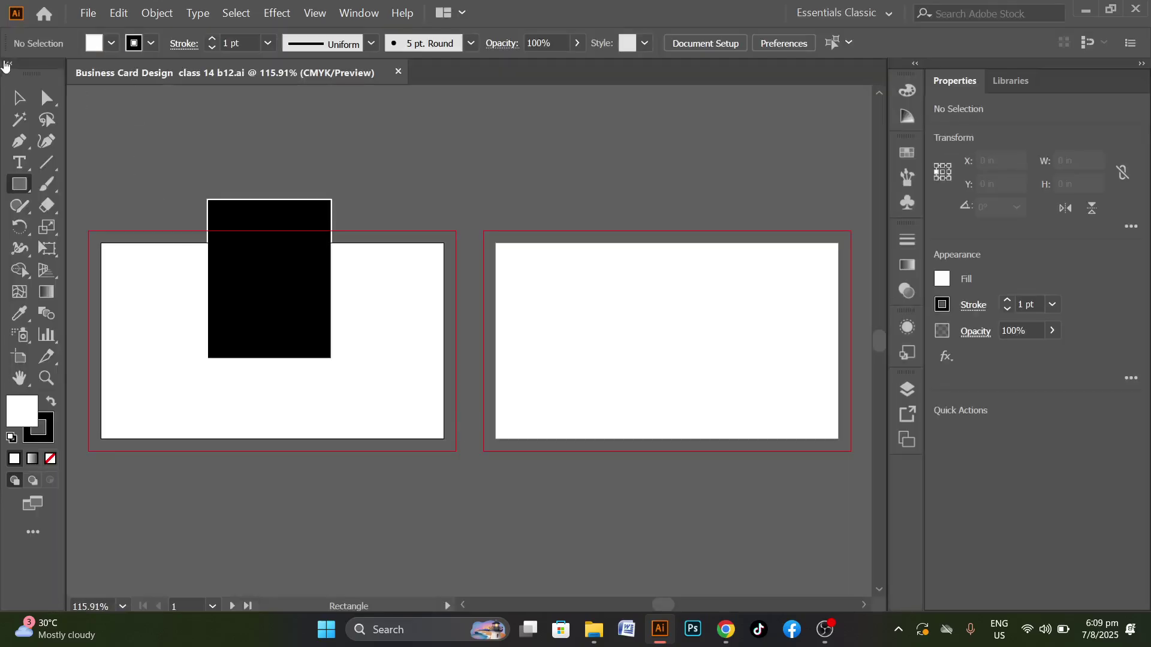
Delete the black rectangle from the first artboard
{"action": "left_click", "coordinate": [19, 97]}
{"action": "left_click", "coordinate": [316, 280]}
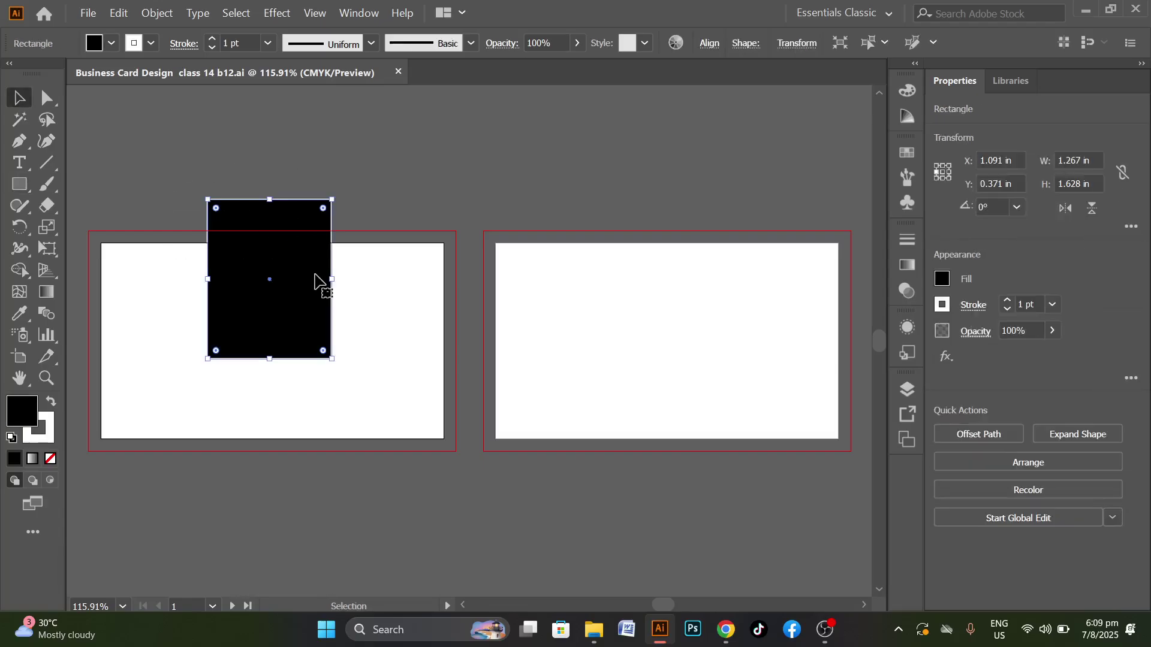
{"action": "key", "text": "Delete"}
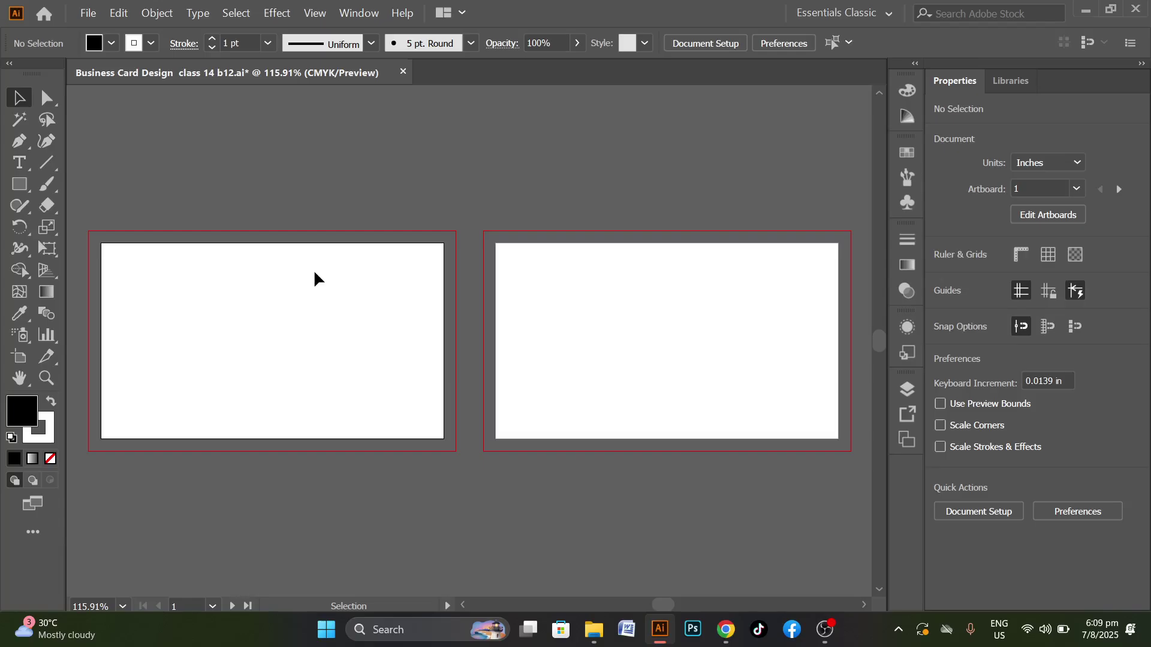
Show the rulers around the canvas
{"action": "scroll", "coordinate": [110, 313], "scroll_direction": "up", "scroll_amount": 3}
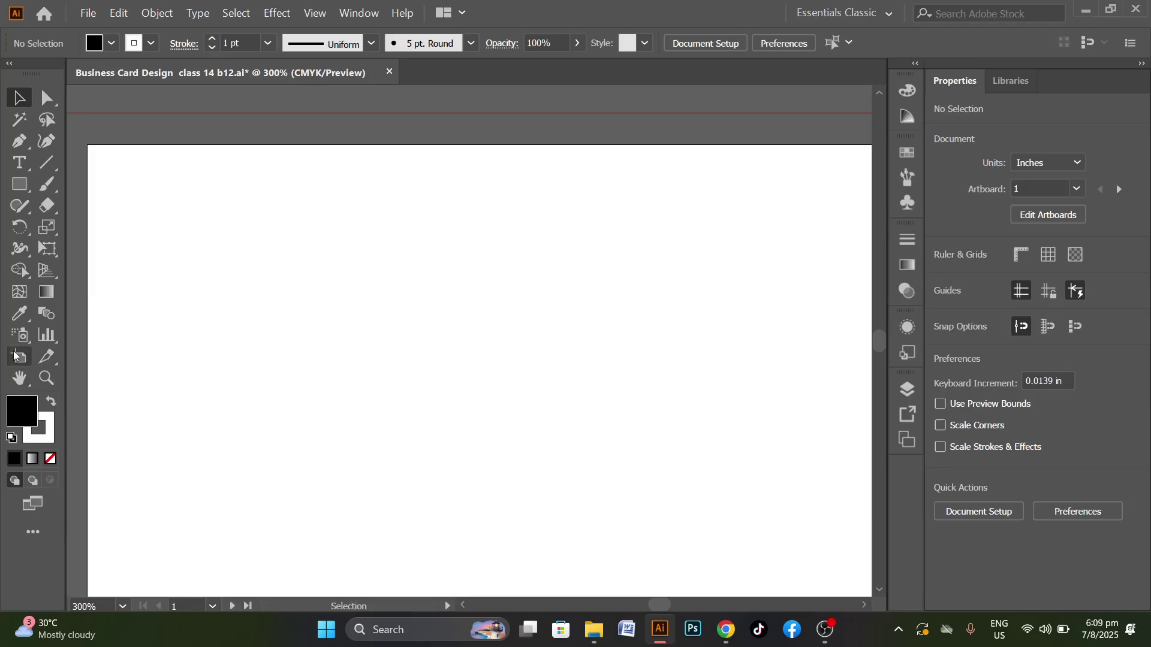
{"action": "scroll", "coordinate": [204, 247], "scroll_direction": "down", "scroll_amount": 1}
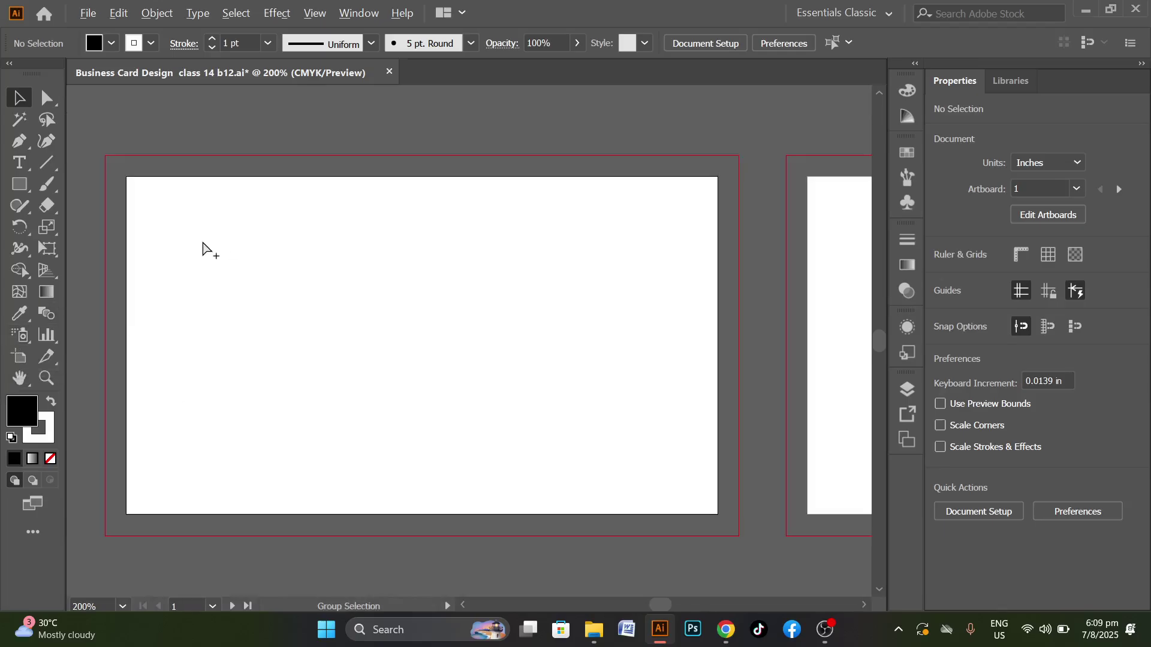
{"action": "key", "text": "ctrl+r"}
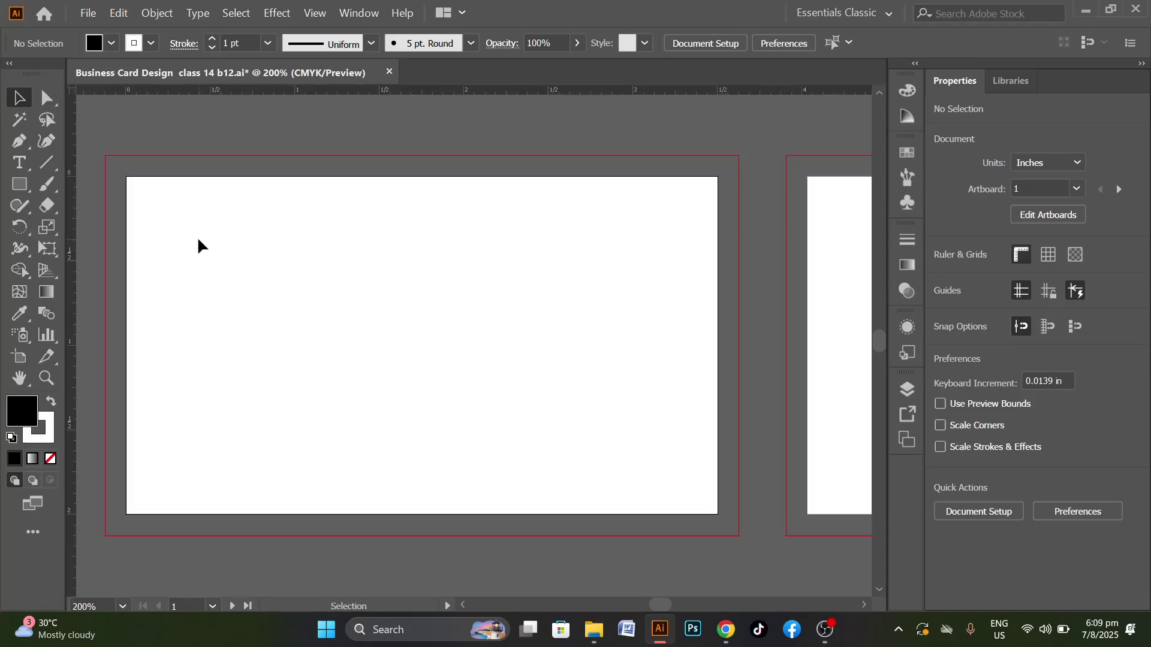
Place two vertical and two horizontal guides inside the first artboard, about 0.2 in from each edge
{"action": "left_click_drag", "start_coordinate": [75, 265], "coordinate": [159, 272]}
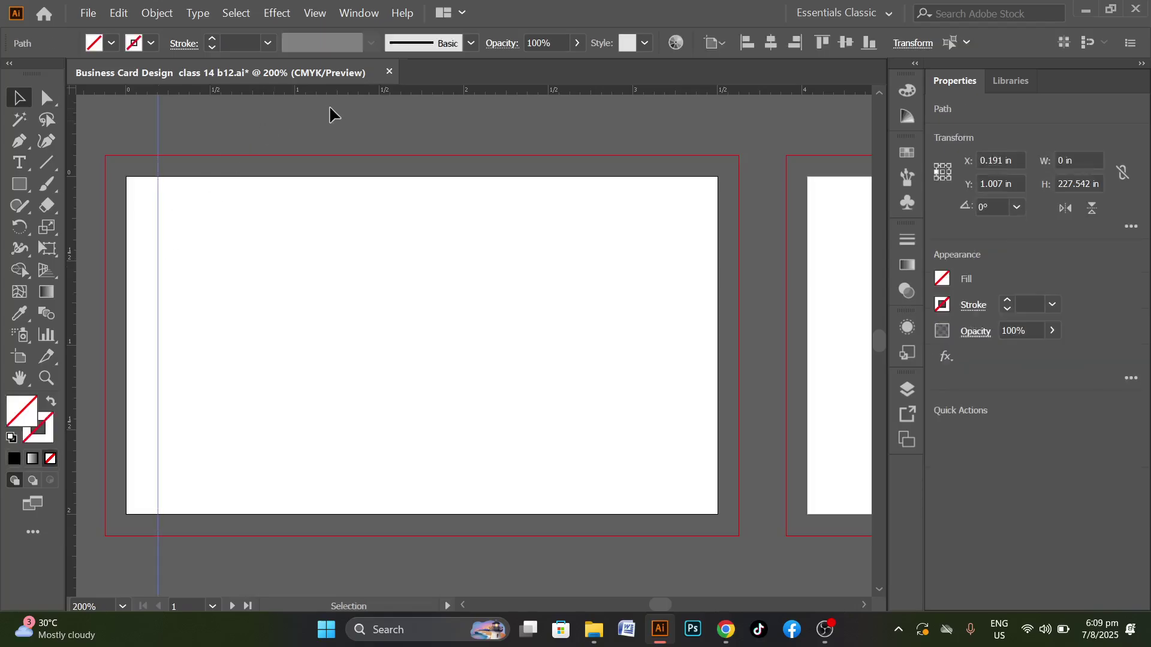
{"action": "left_click_drag", "start_coordinate": [342, 96], "coordinate": [329, 211]}
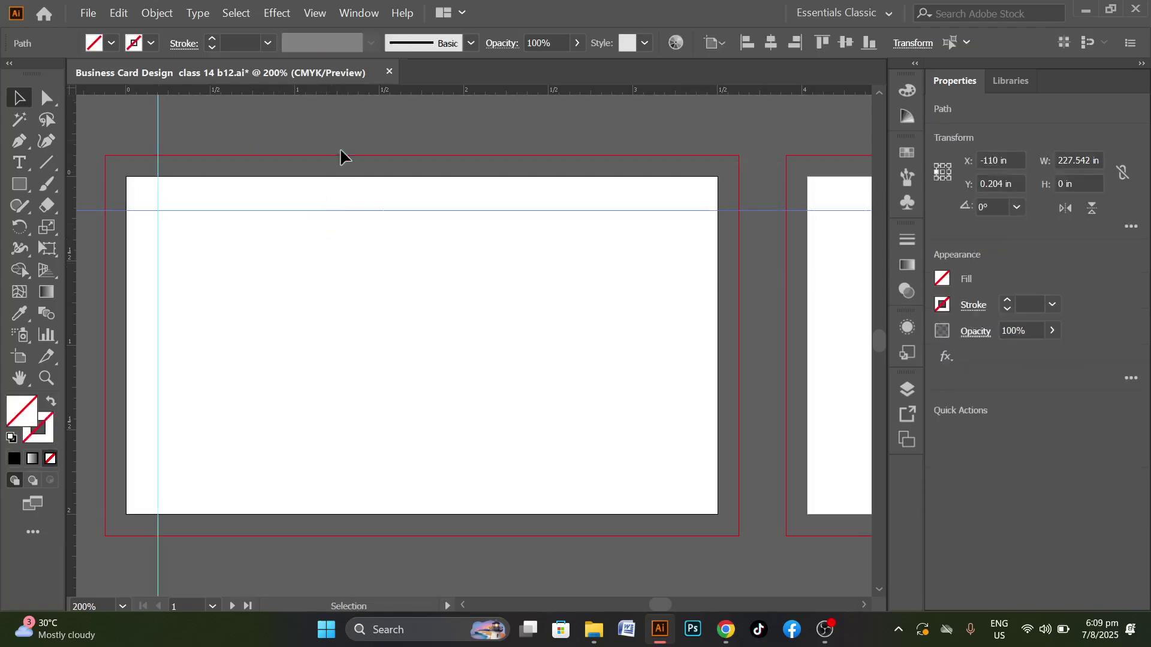
{"action": "left_click_drag", "start_coordinate": [367, 96], "coordinate": [320, 481]}
{"action": "left_click_drag", "start_coordinate": [71, 357], "coordinate": [688, 390]}
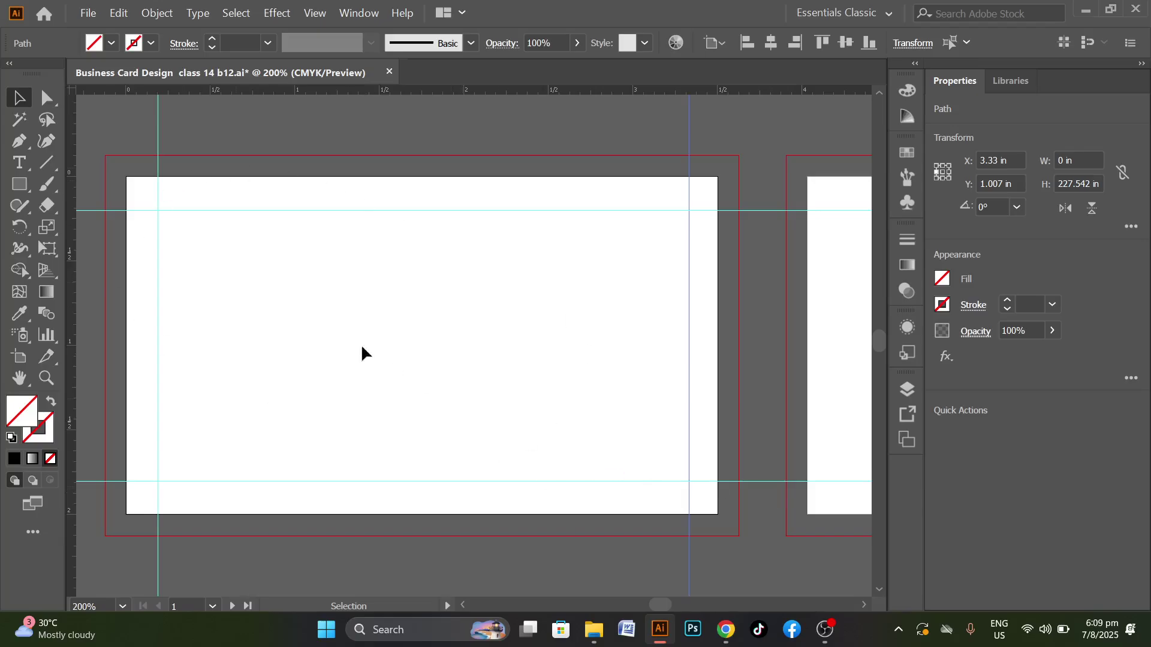
Delete all four margin guides from the first artboard
{"action": "left_click_drag", "start_coordinate": [144, 198], "coordinate": [222, 250]}
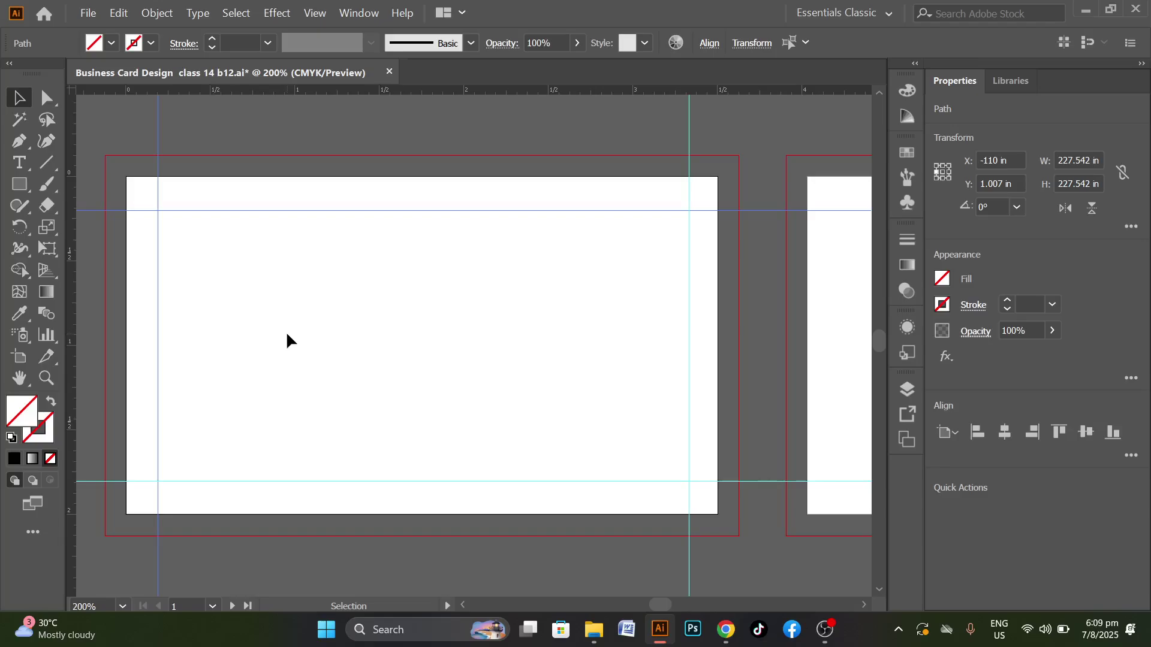
{"action": "key", "text": "Delete"}
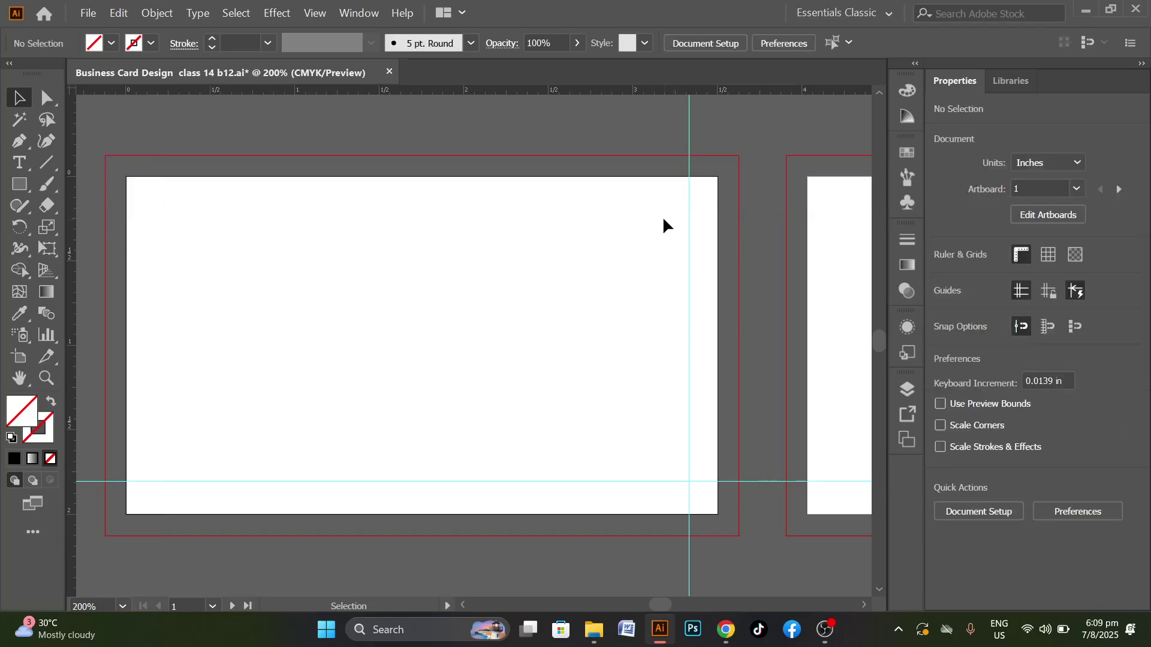
{"action": "left_click_drag", "start_coordinate": [696, 280], "coordinate": [696, 280]}
{"action": "key", "text": "Delete"}
{"action": "left_click_drag", "start_coordinate": [594, 444], "coordinate": [625, 510]}
{"action": "key", "text": "Delete"}
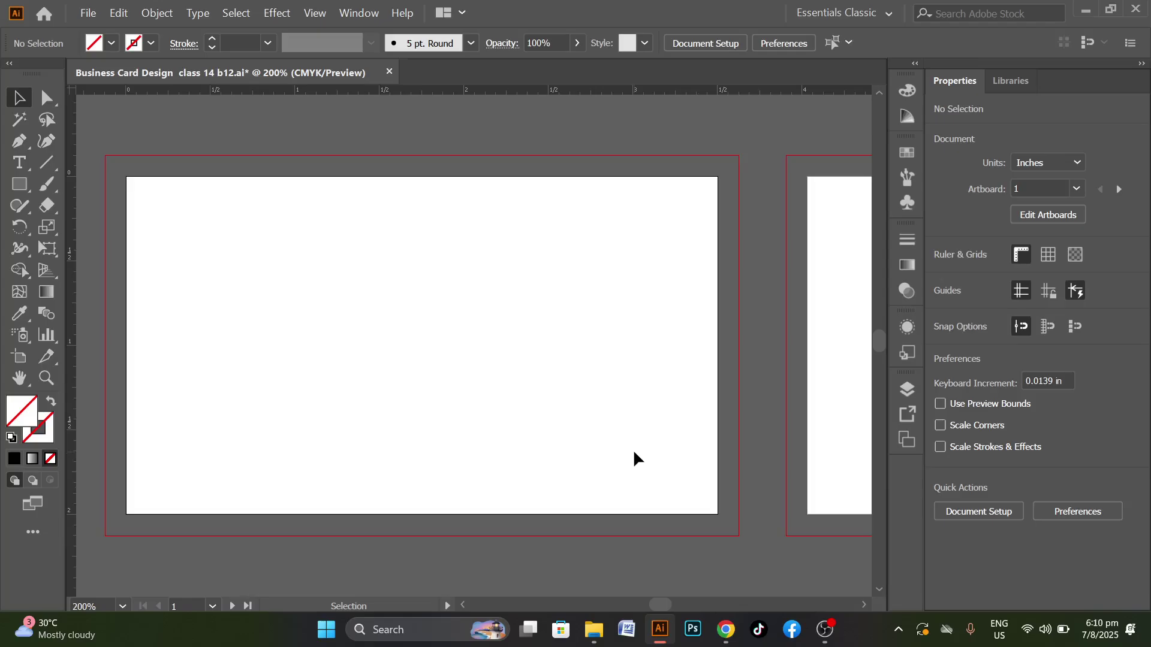
Draw a 0.11 in square near the first artboard's upper-left corner and fill it with the canvas grey using the Eyedropper
{"action": "left_click", "coordinate": [19, 185]}
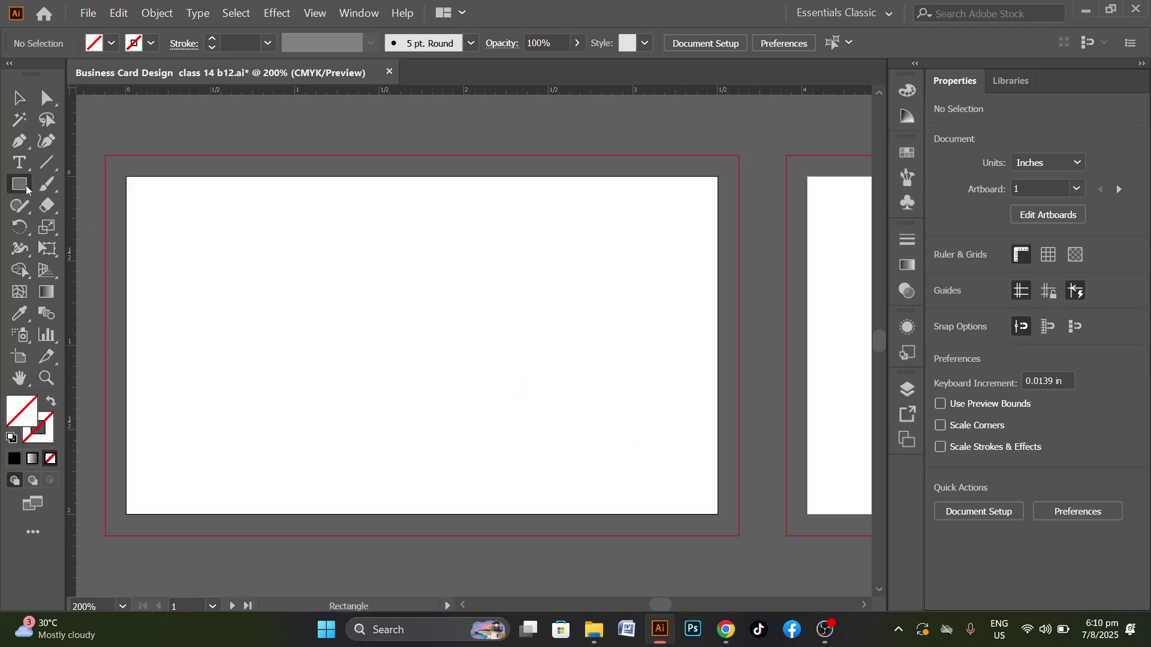
{"action": "left_click_drag", "start_coordinate": [182, 219], "coordinate": [193, 231]}
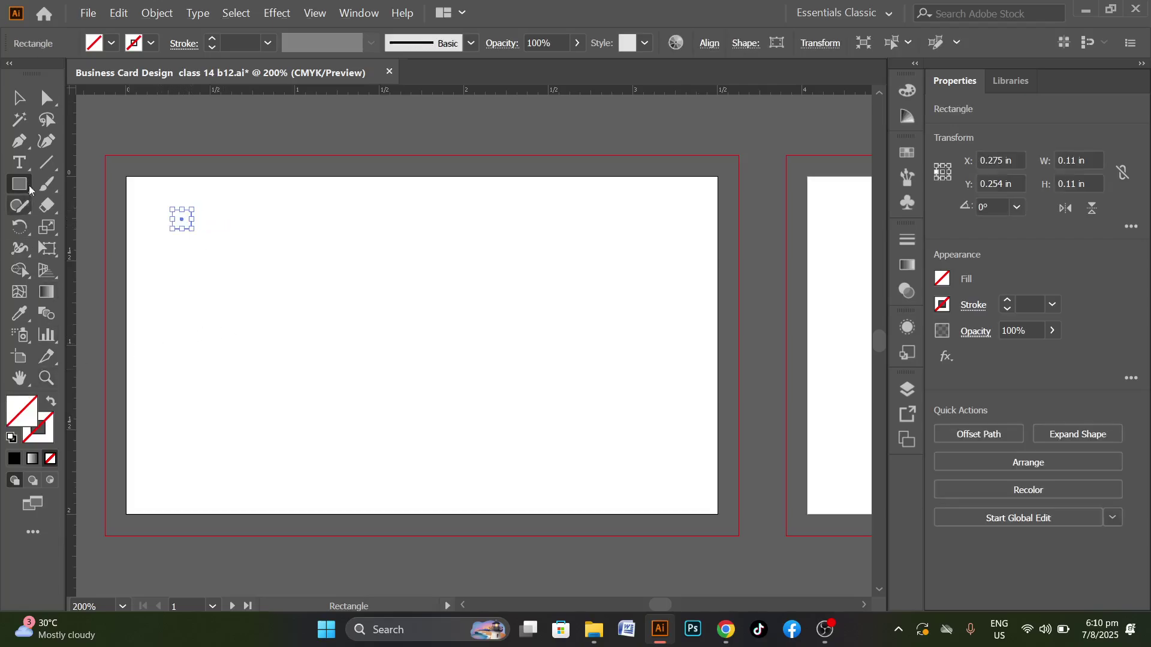
{"action": "left_click", "coordinate": [19, 312]}
{"action": "left_click", "coordinate": [280, 140]}
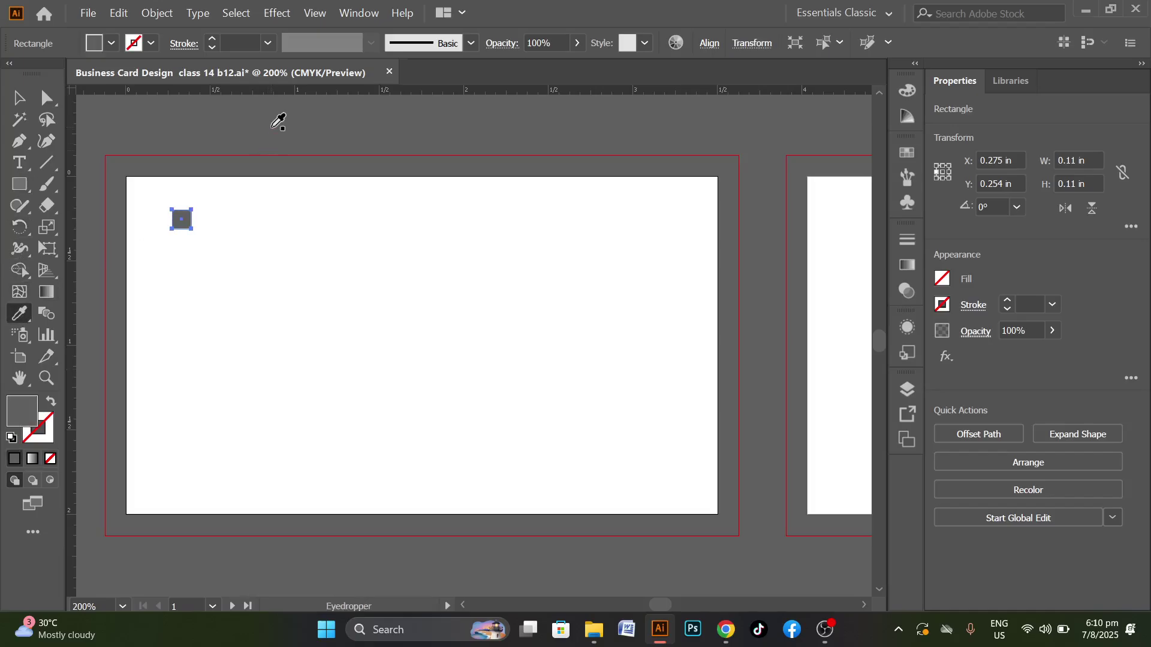
{"action": "key", "text": "v"}
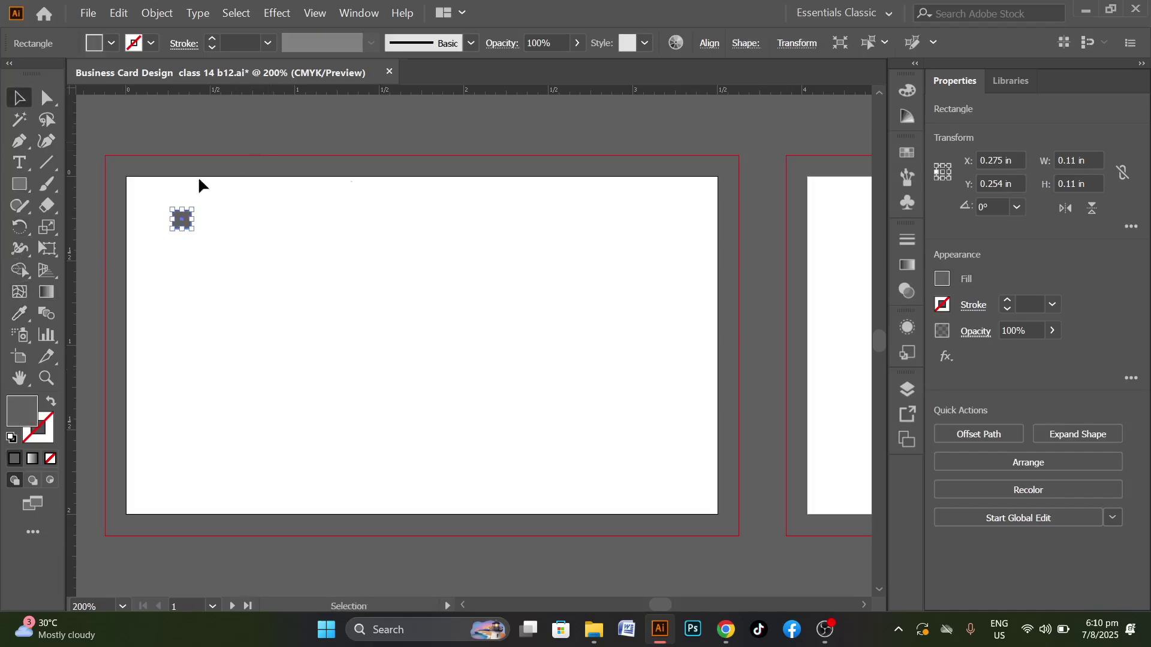
Align the small grey square to the left and top edges of the first artboard, then deselect it
{"action": "left_click", "coordinate": [709, 43]}
{"action": "left_click", "coordinate": [528, 94]}
{"action": "left_click", "coordinate": [638, 96]}
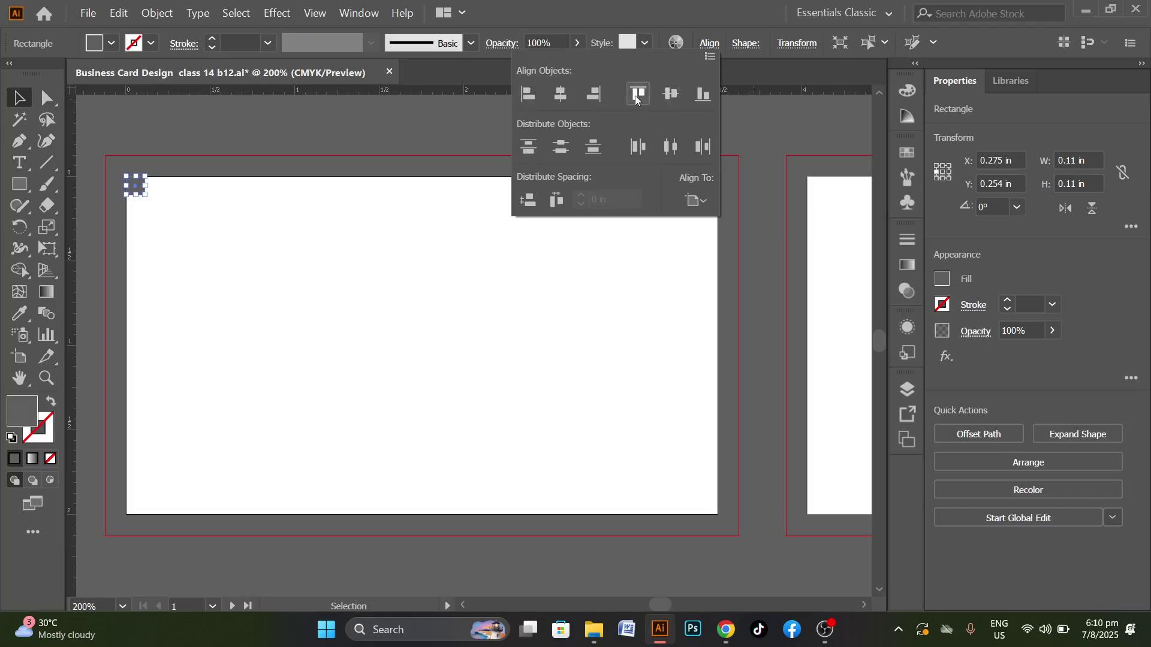
{"action": "left_click", "coordinate": [19, 97]}
{"action": "left_click", "coordinate": [302, 108]}
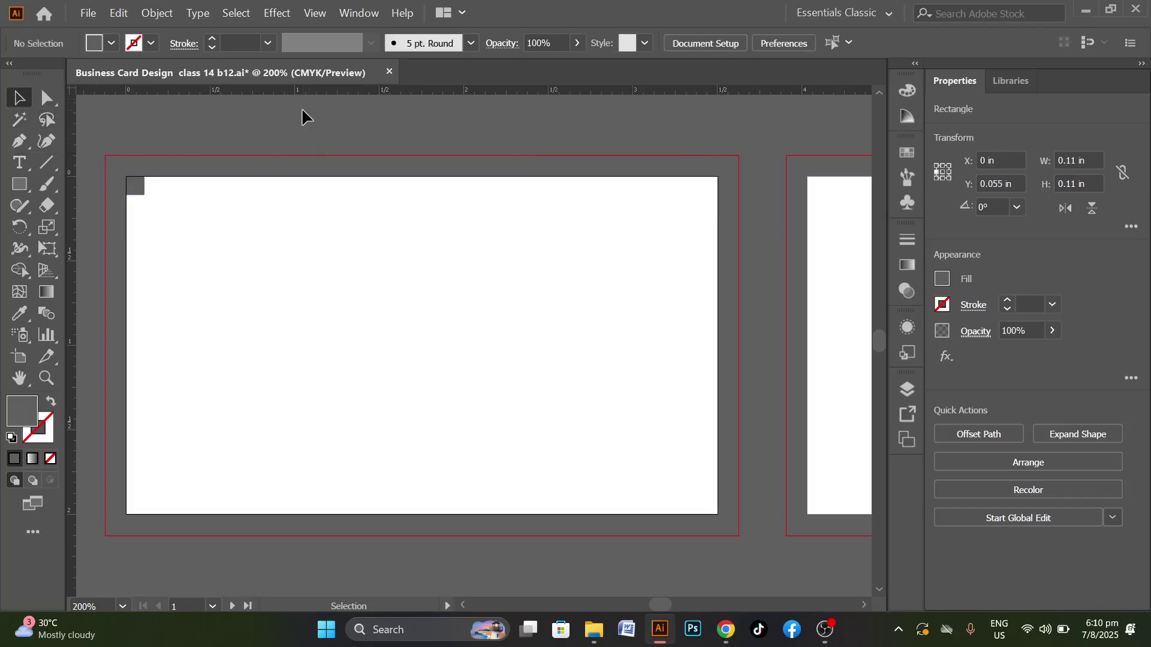
Duplicate the small corner square and align the copy to the right and bottom edges of the first artboard
{"action": "left_click", "coordinate": [137, 189]}
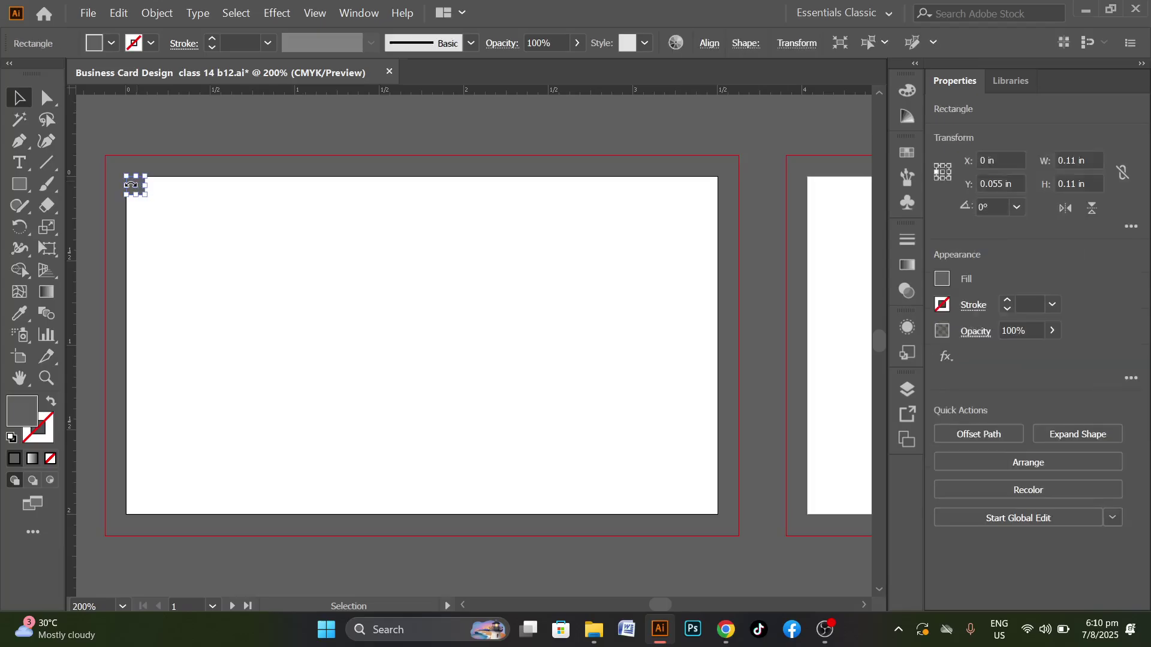
{"action": "scroll", "coordinate": [134, 186], "scroll_direction": "up", "scroll_amount": 2, "text": "alt"}
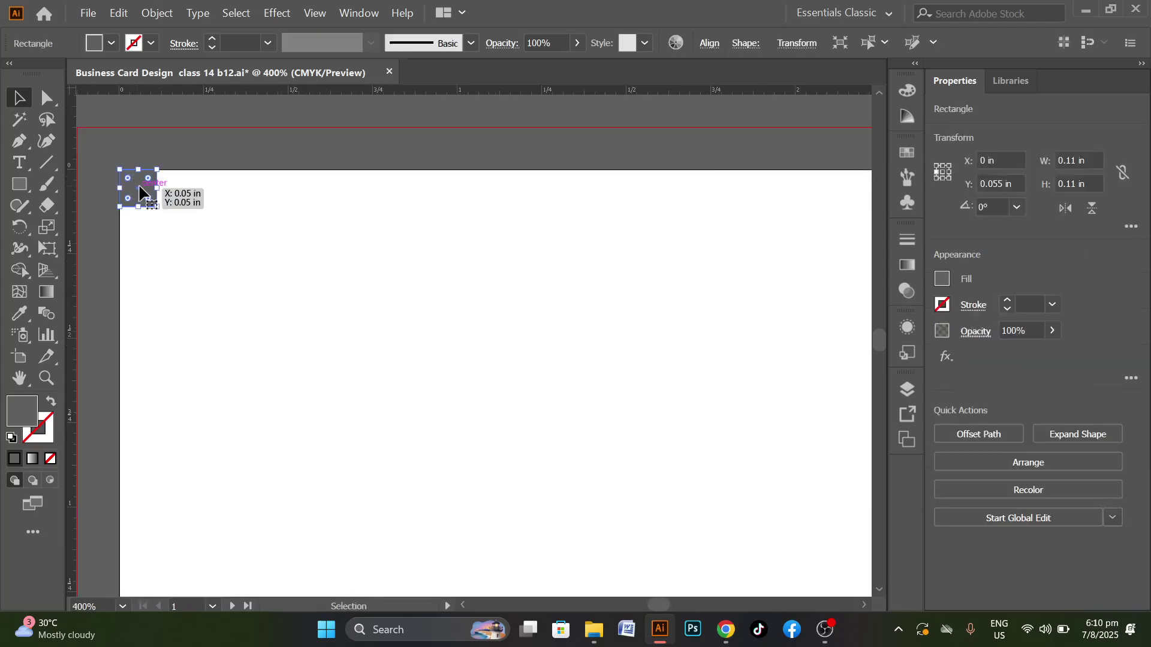
{"action": "left_click_drag", "start_coordinate": [140, 192], "coordinate": [497, 363]}
{"action": "scroll", "coordinate": [229, 303], "scroll_direction": "down", "scroll_amount": 5, "text": "alt"}
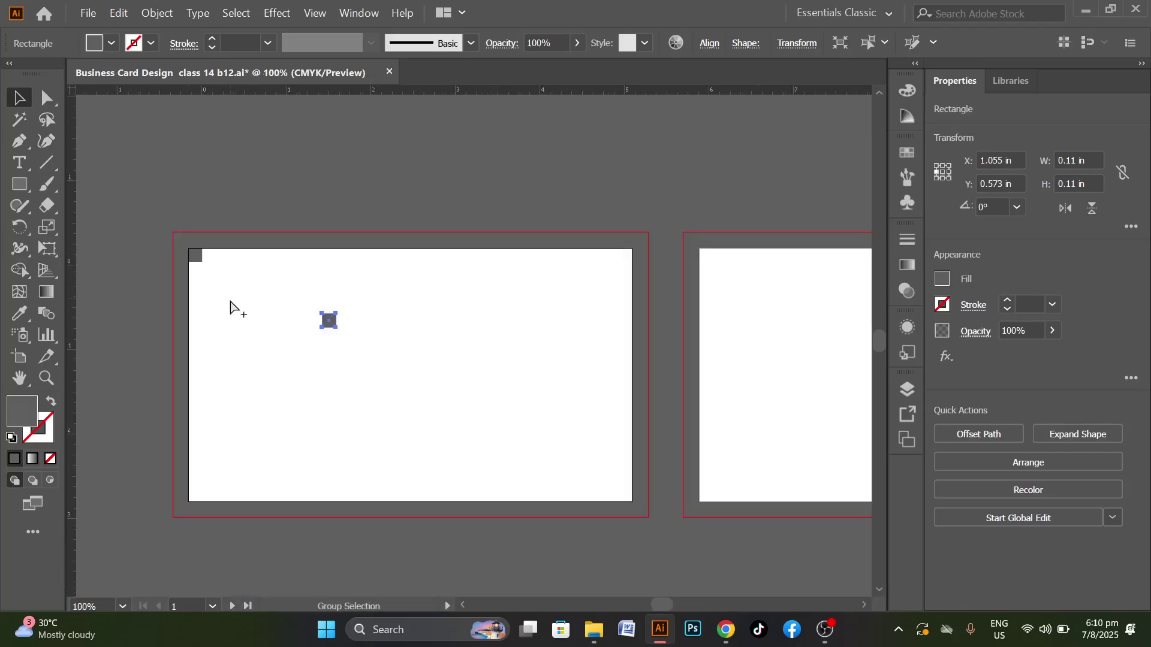
{"action": "scroll", "coordinate": [267, 312], "scroll_direction": "up", "scroll_amount": 3, "text": "alt"}
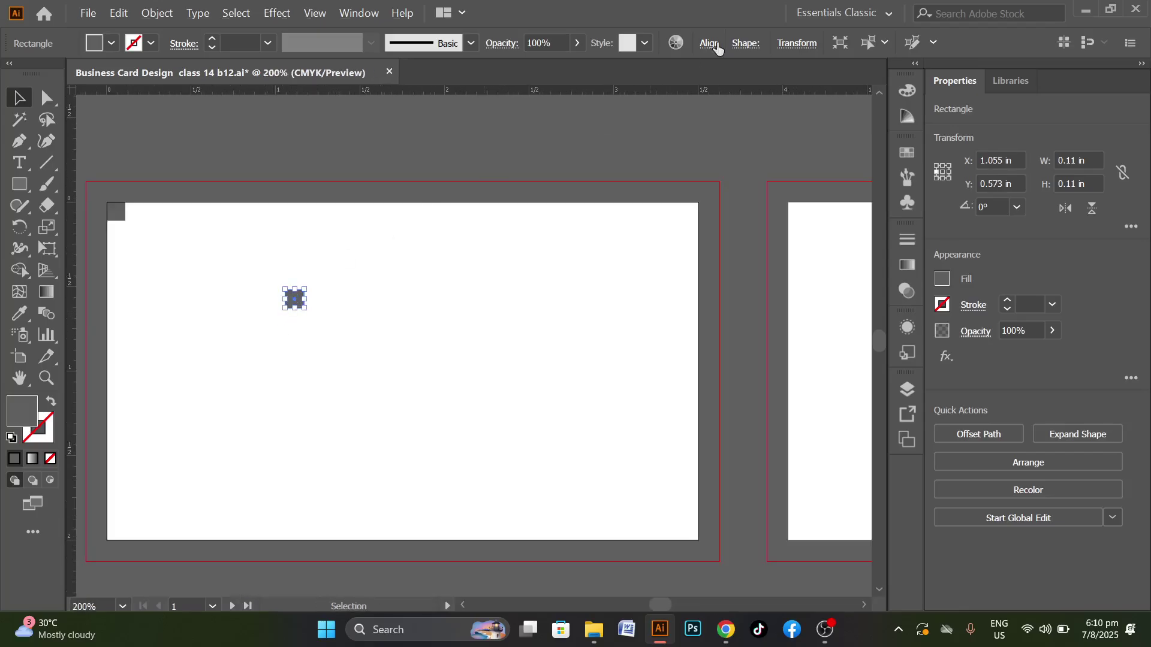
{"action": "left_click", "coordinate": [709, 44]}
{"action": "left_click", "coordinate": [593, 93]}
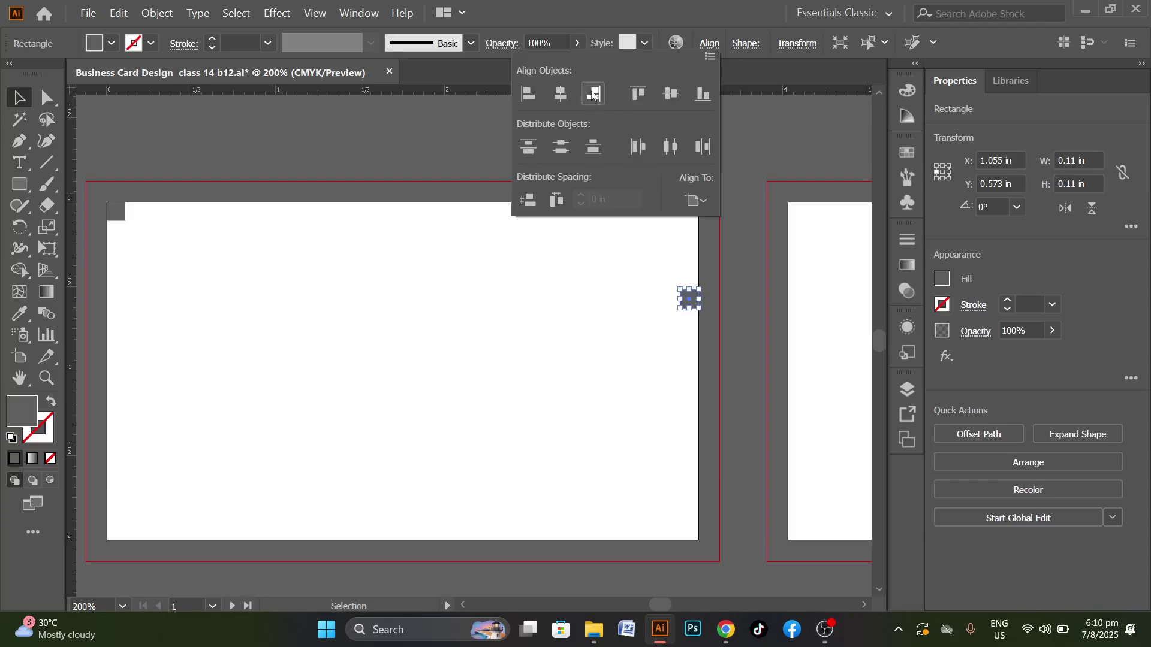
{"action": "left_click", "coordinate": [704, 94]}
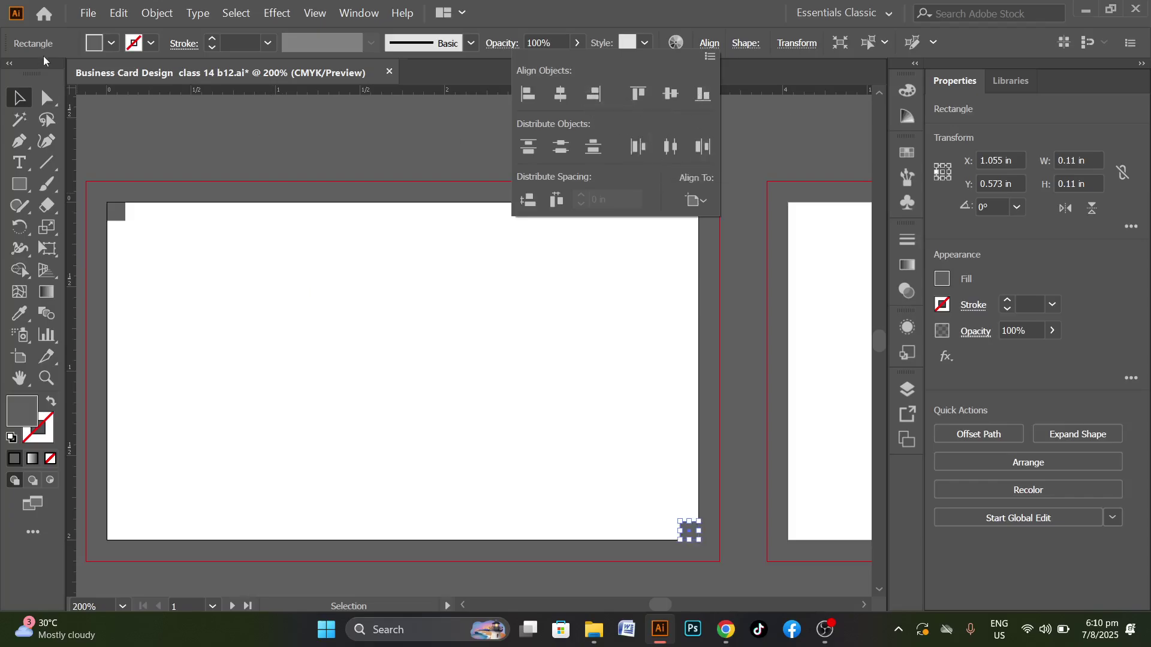
{"action": "left_click", "coordinate": [18, 97]}
{"action": "left_click", "coordinate": [324, 171]}
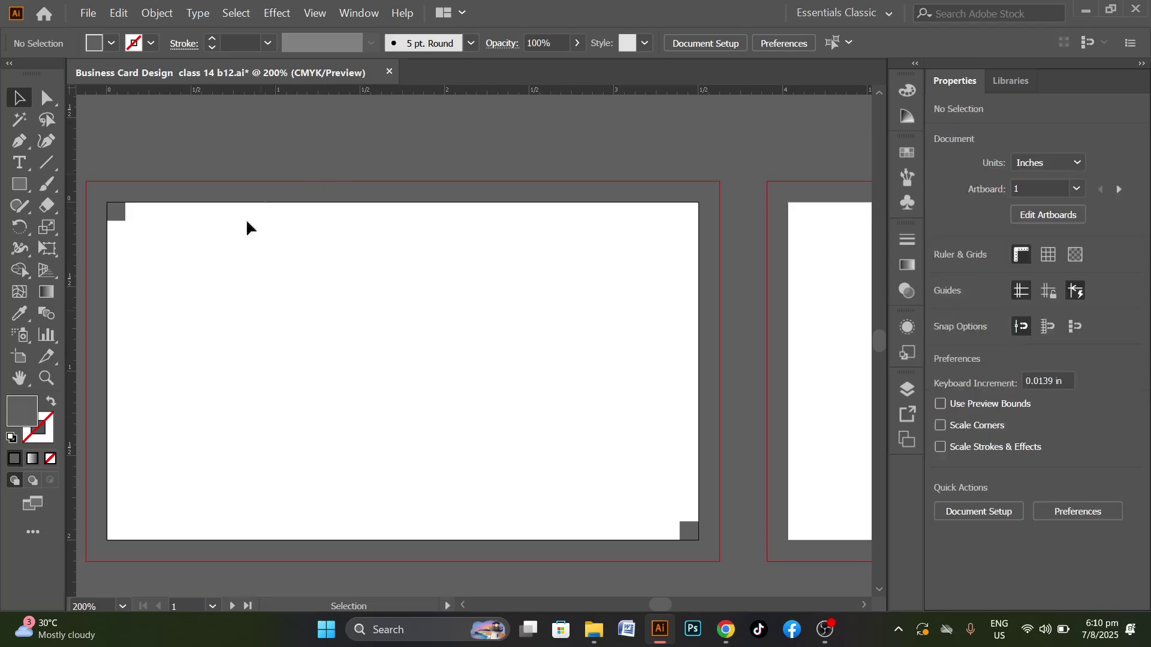
Place two horizontal and two vertical guides on the first artboard along the inner edges of the two corner squares
{"action": "left_click_drag", "start_coordinate": [304, 93], "coordinate": [285, 219]}
{"action": "left_click_drag", "start_coordinate": [442, 94], "coordinate": [450, 520]}
{"action": "left_click_drag", "start_coordinate": [71, 337], "coordinate": [125, 336]}
{"action": "left_click_drag", "start_coordinate": [72, 378], "coordinate": [678, 442]}
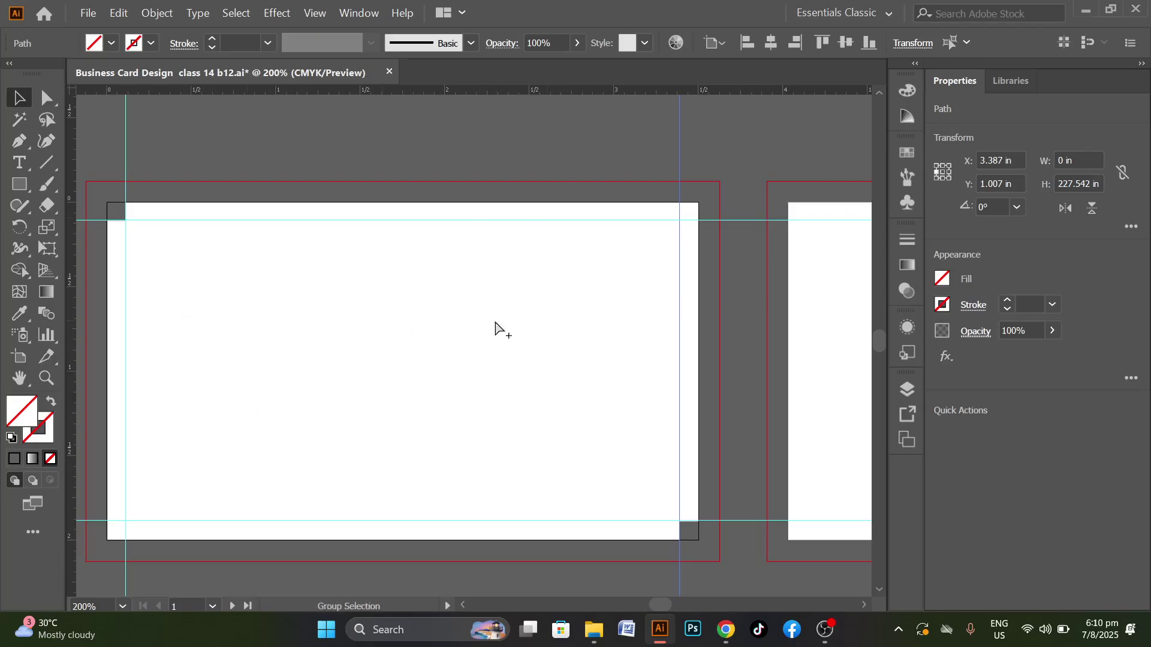
Delete all the guides and both small corner squares from the document
{"action": "key", "text": "ctrl+minus"}
{"action": "key", "text": "ctrl+minus"}
{"action": "key", "text": "ctrl+minus"}
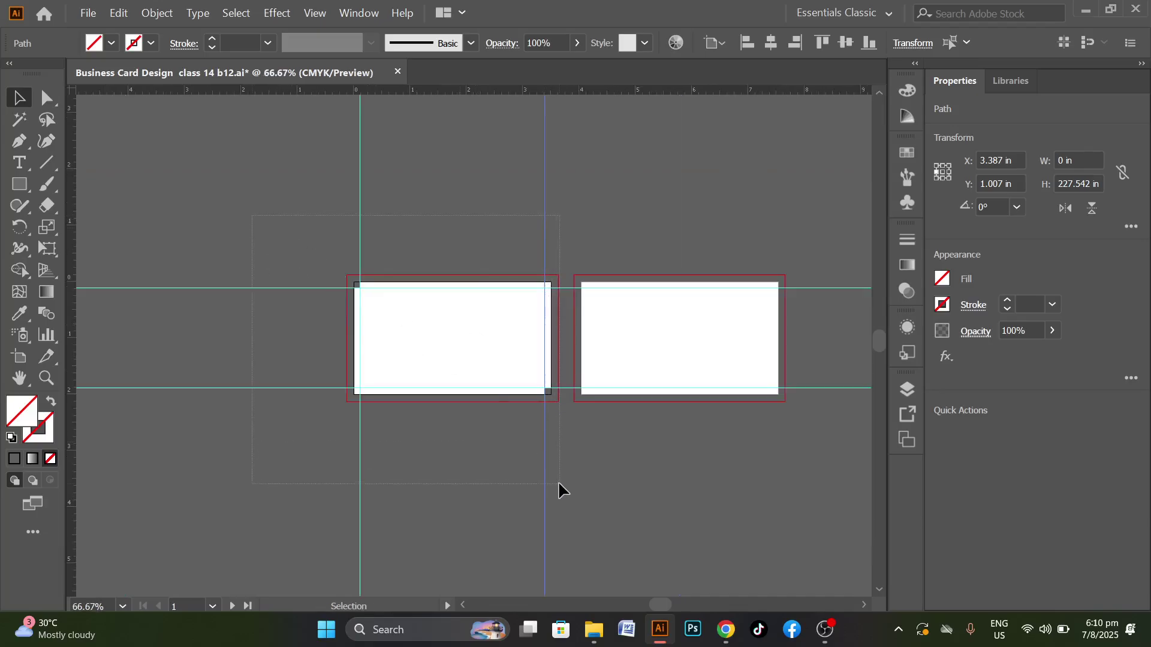
{"action": "key", "text": "ctrl+a"}
{"action": "key", "text": "Delete"}
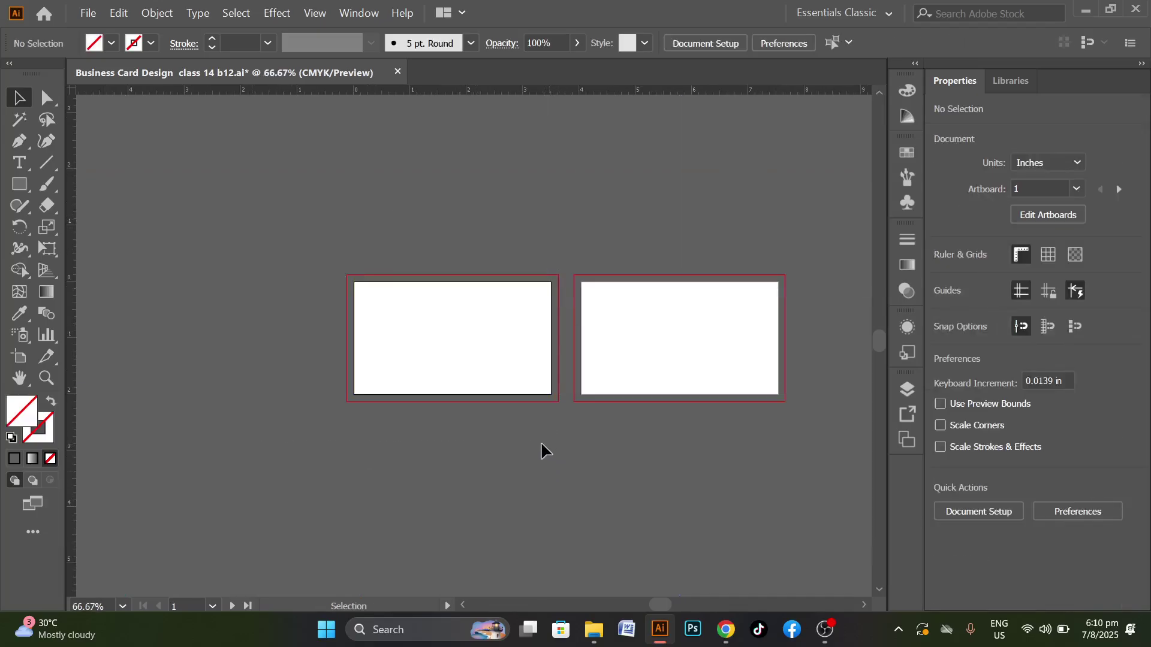
Create a 3.375 × 1.875 in rectangle by subtracting 0.125 in from the card's 3.5 × 2 in size
{"action": "scroll", "coordinate": [519, 337], "scroll_direction": "up", "scroll_amount": 2}
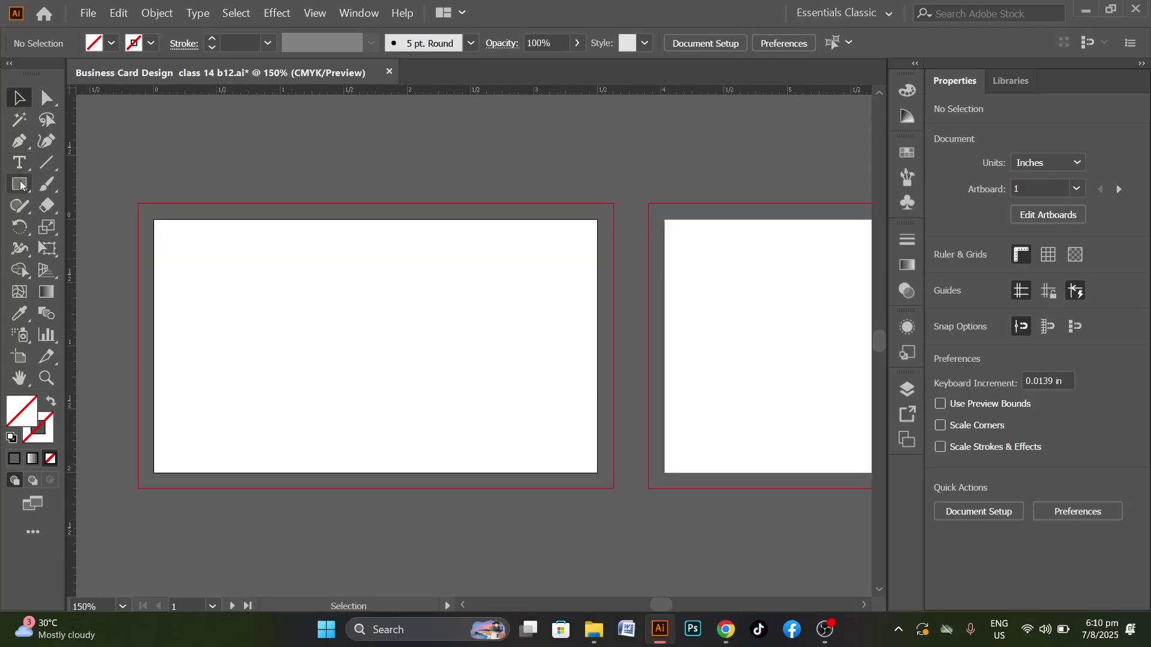
{"action": "left_click", "coordinate": [21, 186]}
{"action": "left_click", "coordinate": [366, 318]}
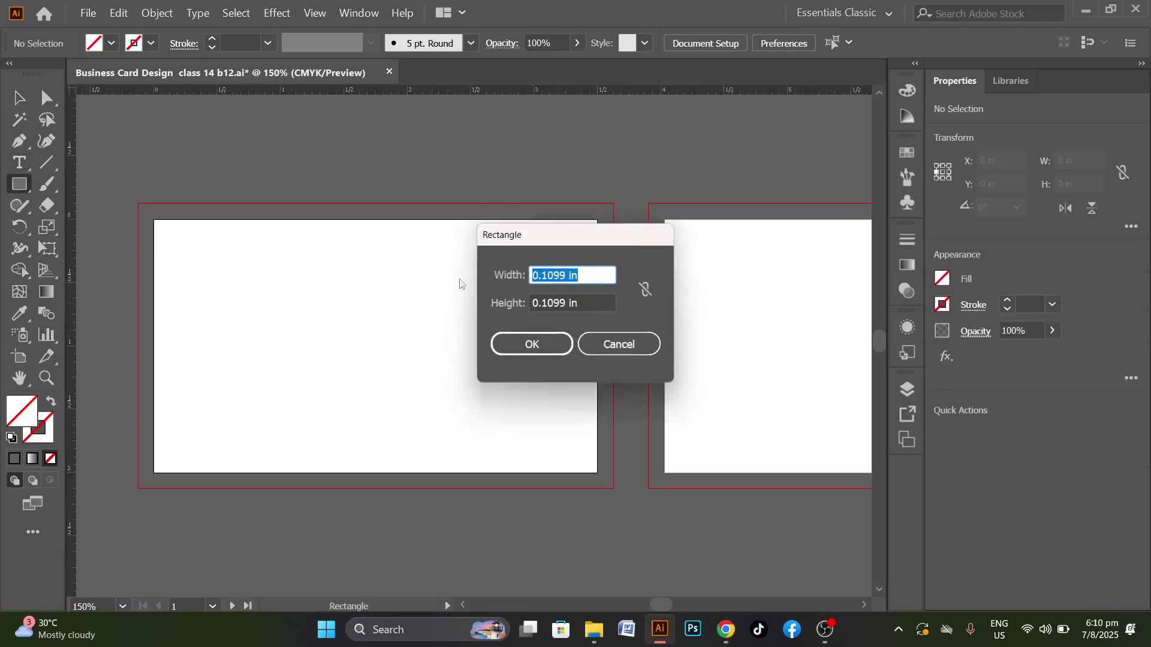
{"action": "type", "text": "3.5"}
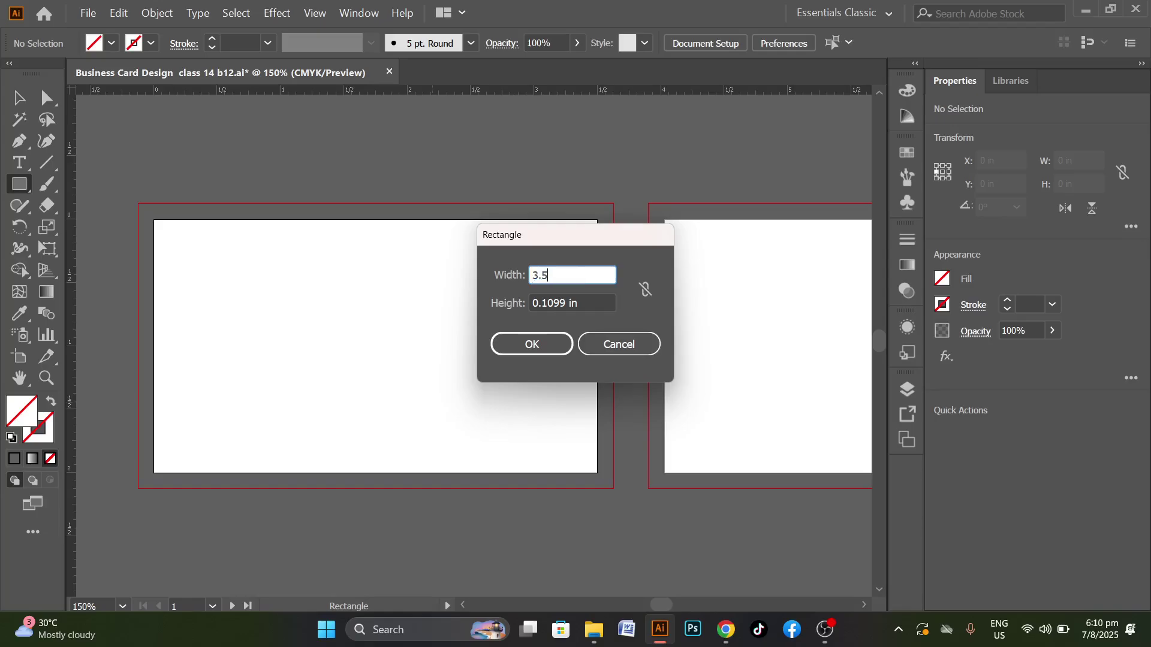
{"action": "key", "text": "Tab"}
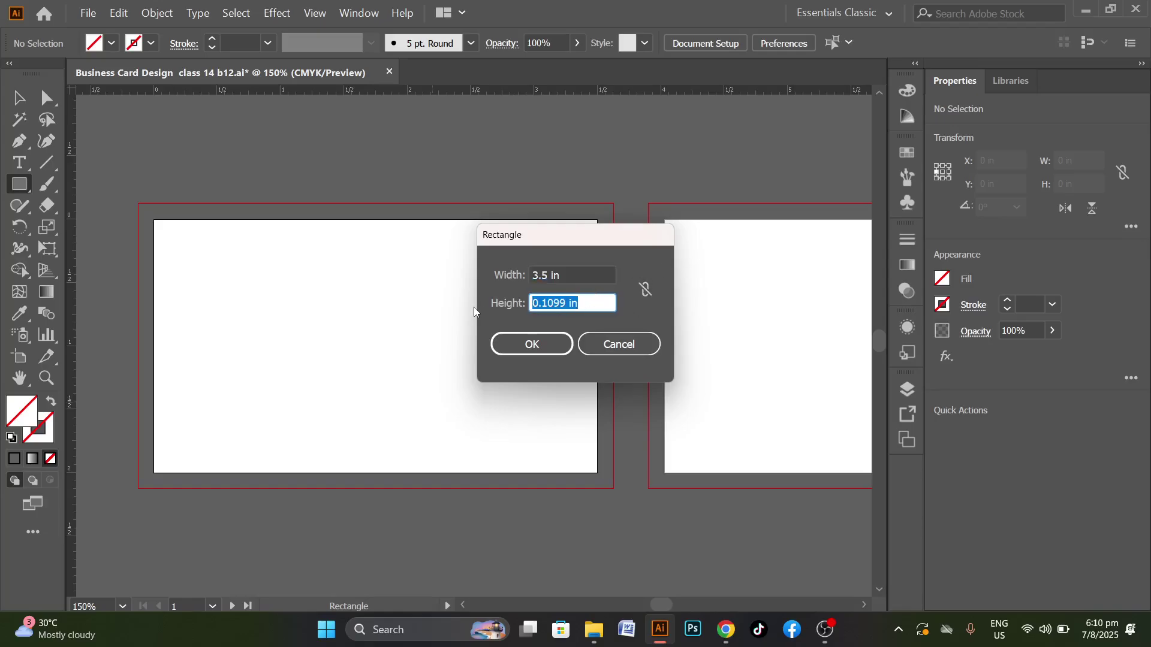
{"action": "type", "text": "2"}
{"action": "left_click", "coordinate": [572, 277]}
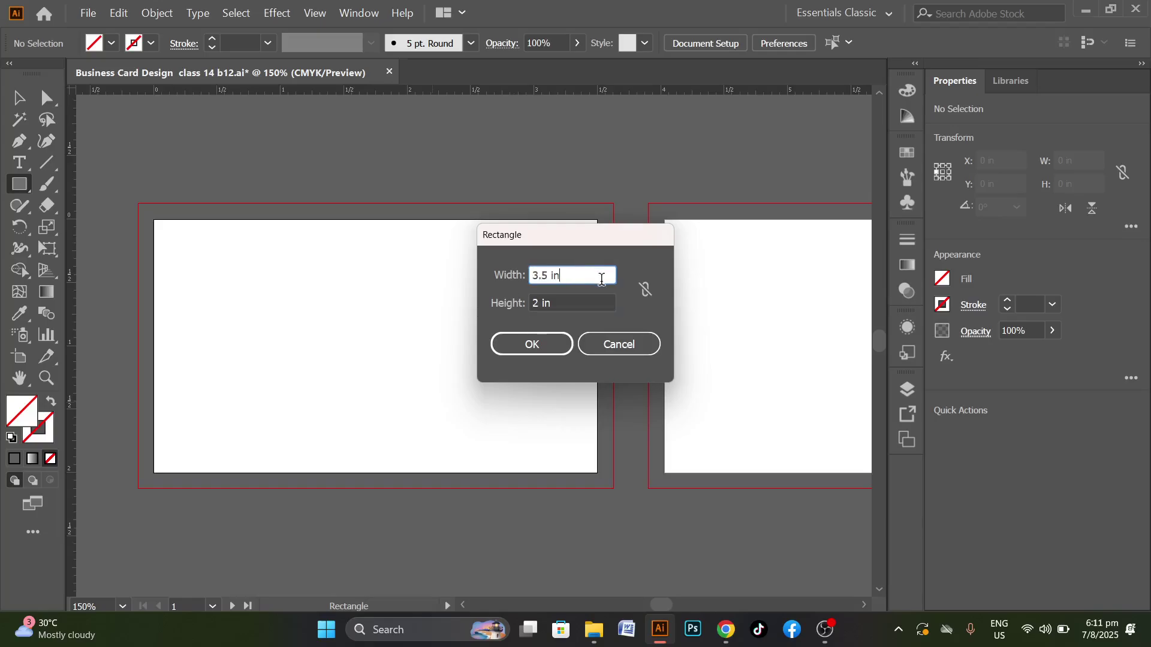
{"action": "type", "text": "-.125"}
{"action": "left_click", "coordinate": [563, 303]}
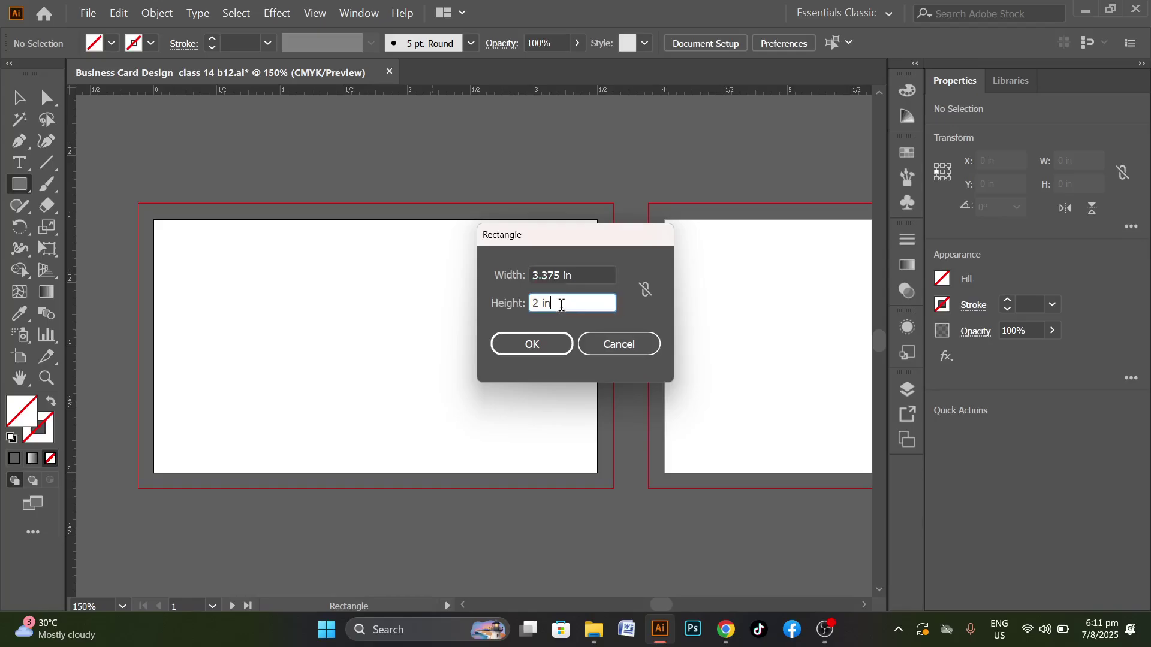
{"action": "type", "text": "-.125"}
{"action": "left_click", "coordinate": [532, 346]}
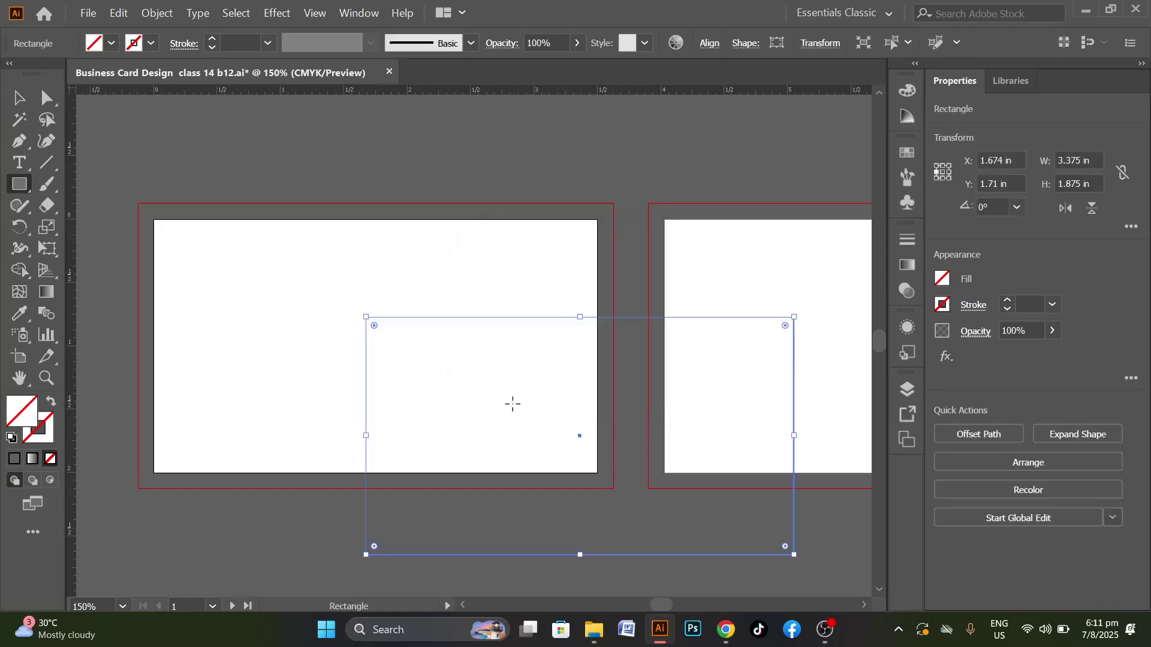
Fill the new rectangle with the blue #1989e5
{"action": "double_click", "coordinate": [30, 406]}
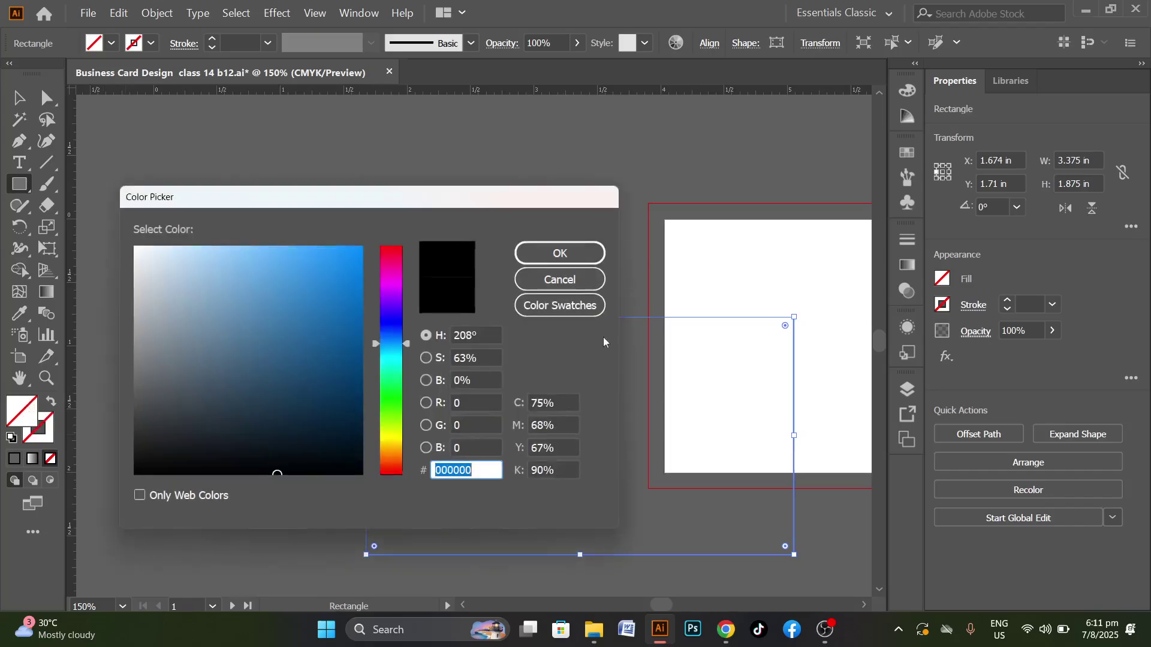
{"action": "type", "text": "1989e5"}
{"action": "left_click", "coordinate": [560, 252]}
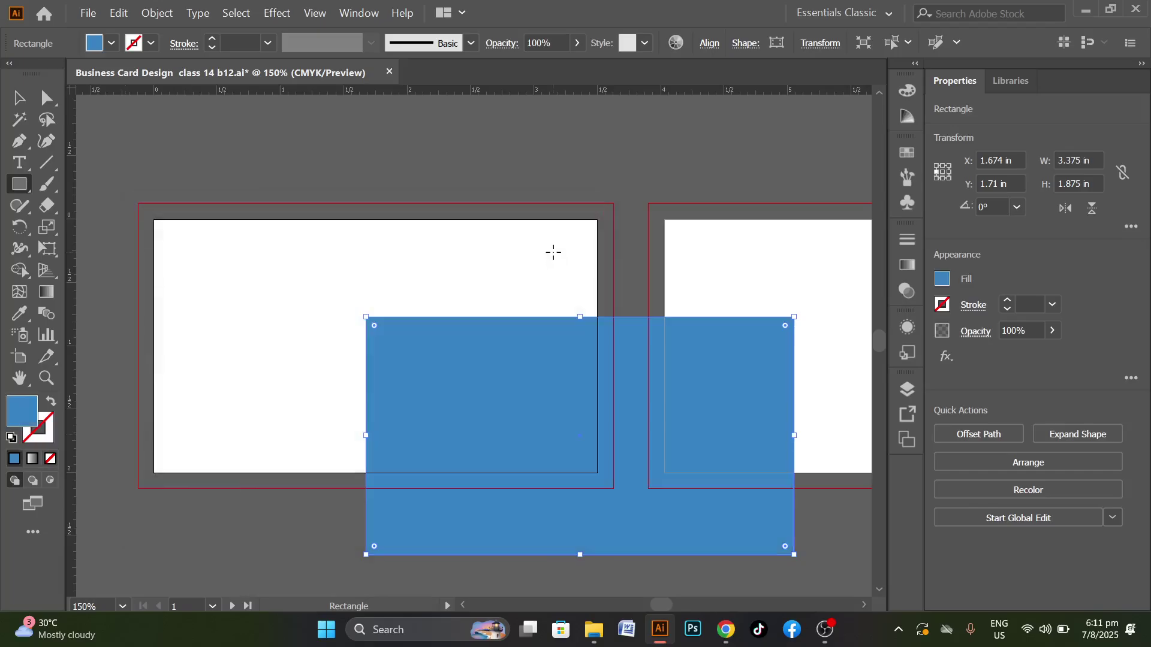
Centre the blue rectangle horizontally and vertically on the first artboard, and deselect it
{"action": "left_click", "coordinate": [21, 96]}
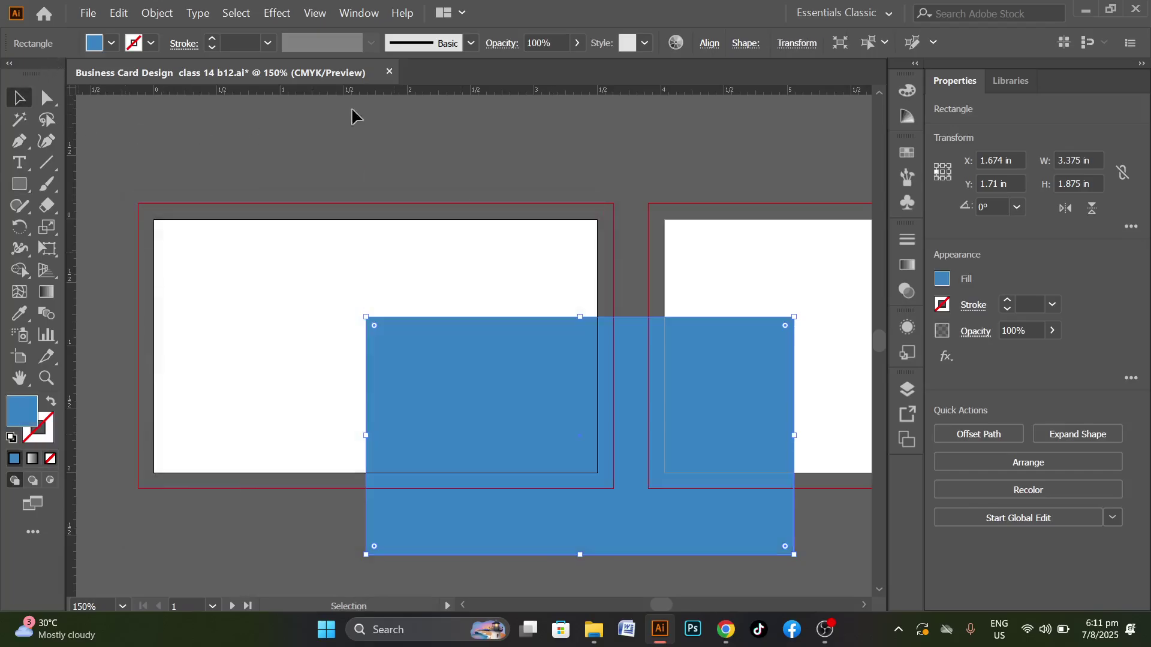
{"action": "left_click", "coordinate": [709, 43]}
{"action": "left_click", "coordinate": [560, 93]}
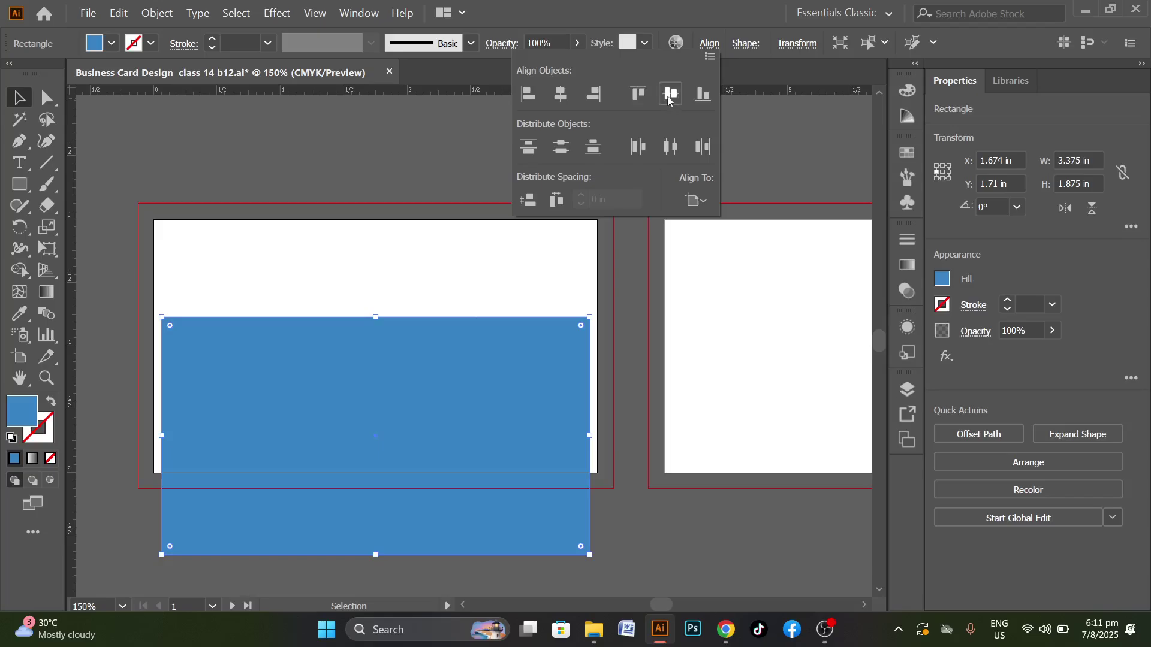
{"action": "left_click", "coordinate": [670, 93]}
{"action": "left_click", "coordinate": [19, 97]}
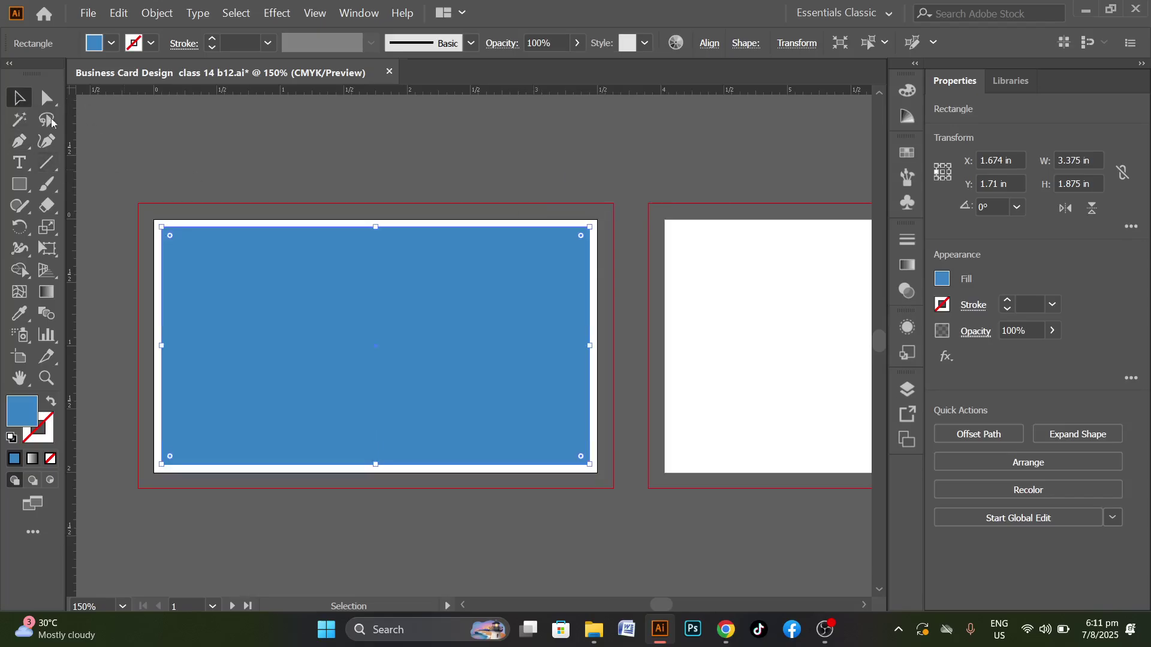
{"action": "left_click", "coordinate": [333, 163]}
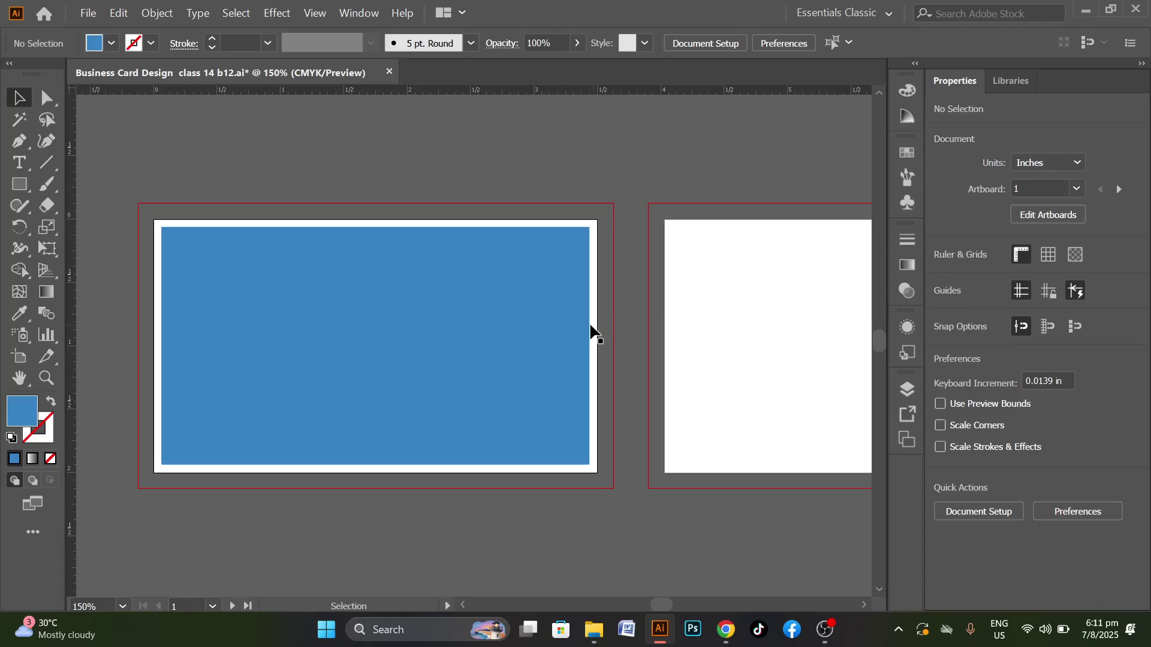
Try a width of 3 in for the blue rectangle and undo the change
{"action": "scroll", "coordinate": [585, 328], "scroll_direction": "up", "scroll_amount": 1}
{"action": "scroll", "coordinate": [539, 355], "scroll_direction": "up", "scroll_amount": 1}
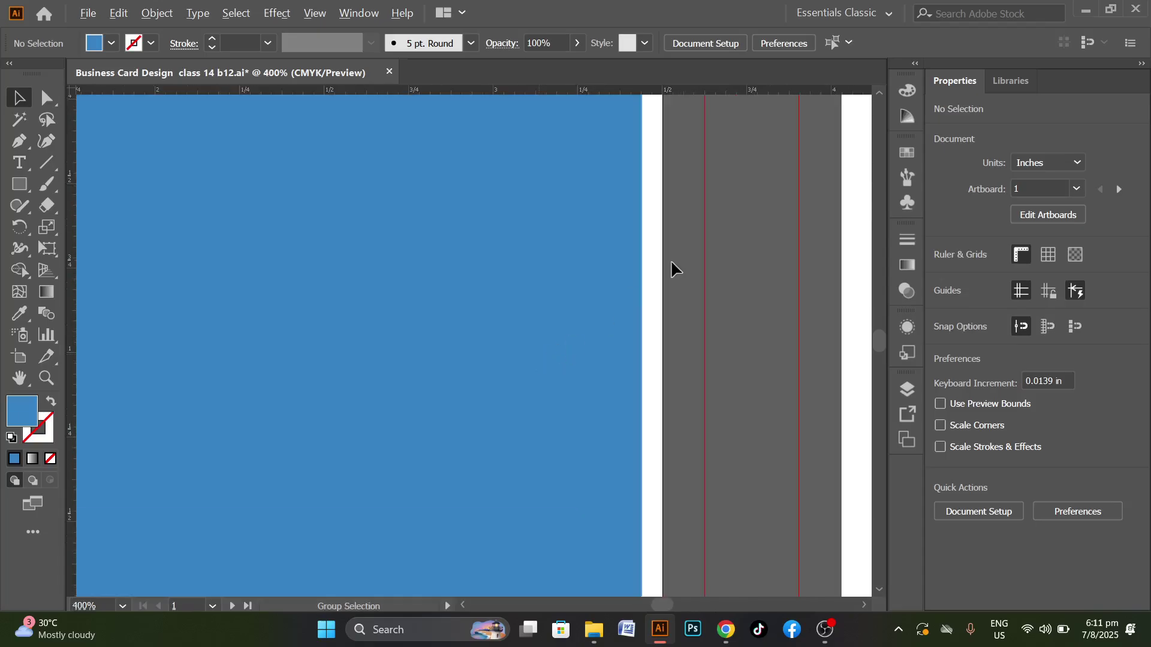
{"action": "scroll", "coordinate": [619, 347], "scroll_direction": "down", "scroll_amount": 4}
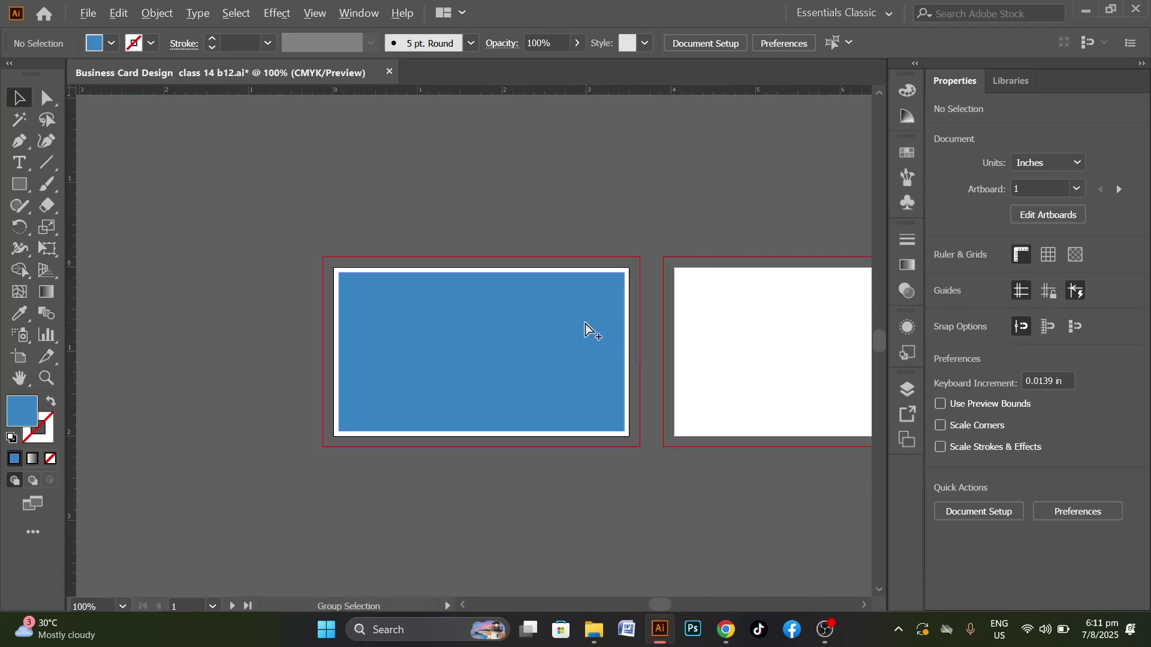
{"action": "scroll", "coordinate": [585, 324], "scroll_direction": "up", "scroll_amount": 1}
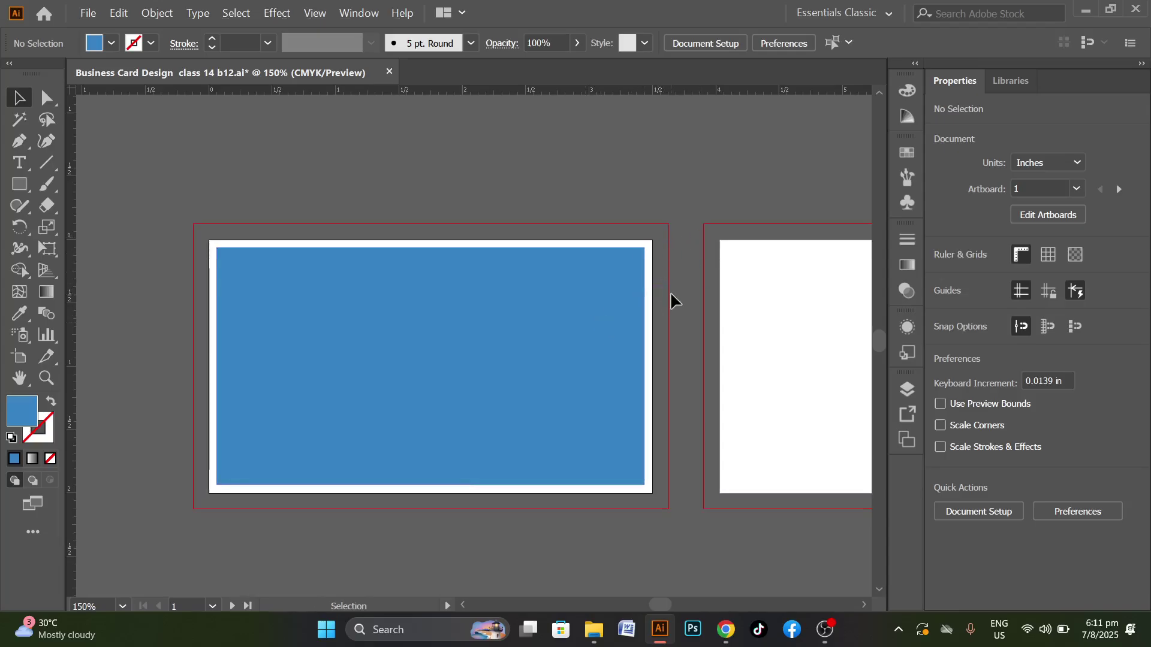
{"action": "left_click", "coordinate": [572, 334]}
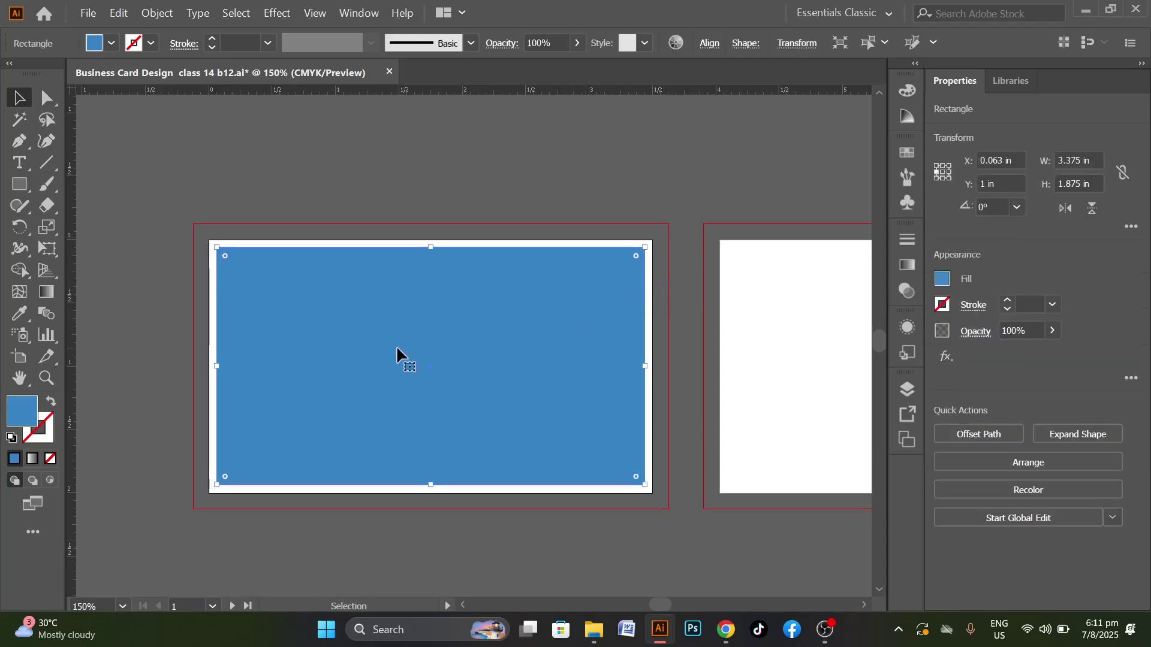
{"action": "left_click", "coordinate": [1079, 160]}
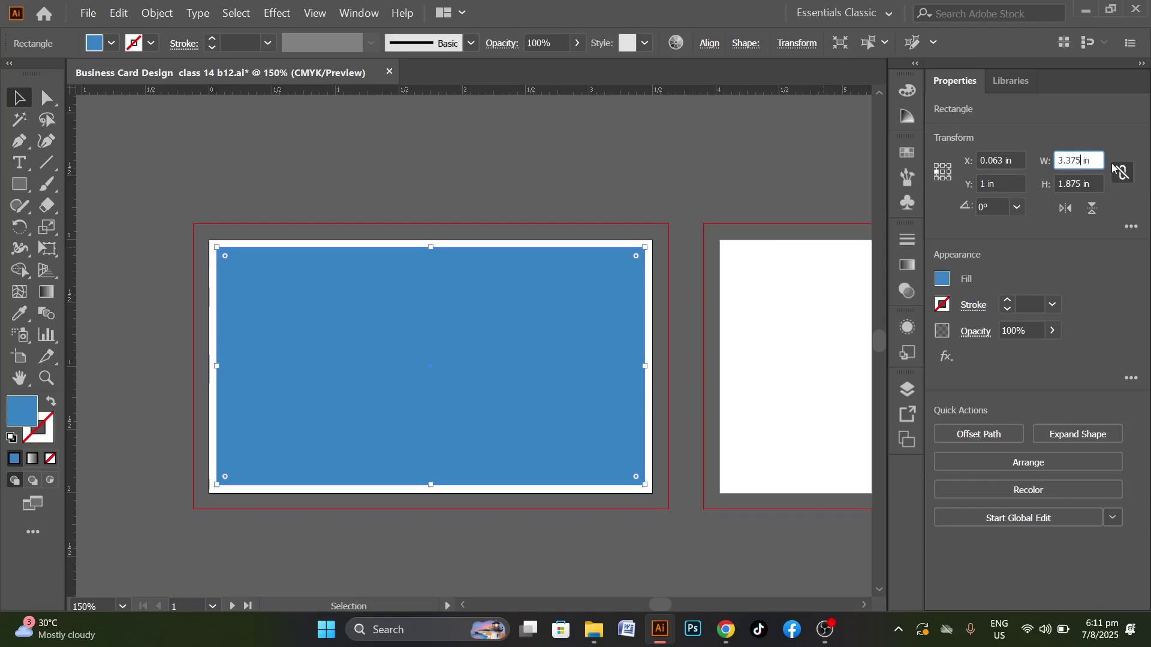
{"action": "key", "text": "BackSpace"}
{"action": "key", "text": "Return"}
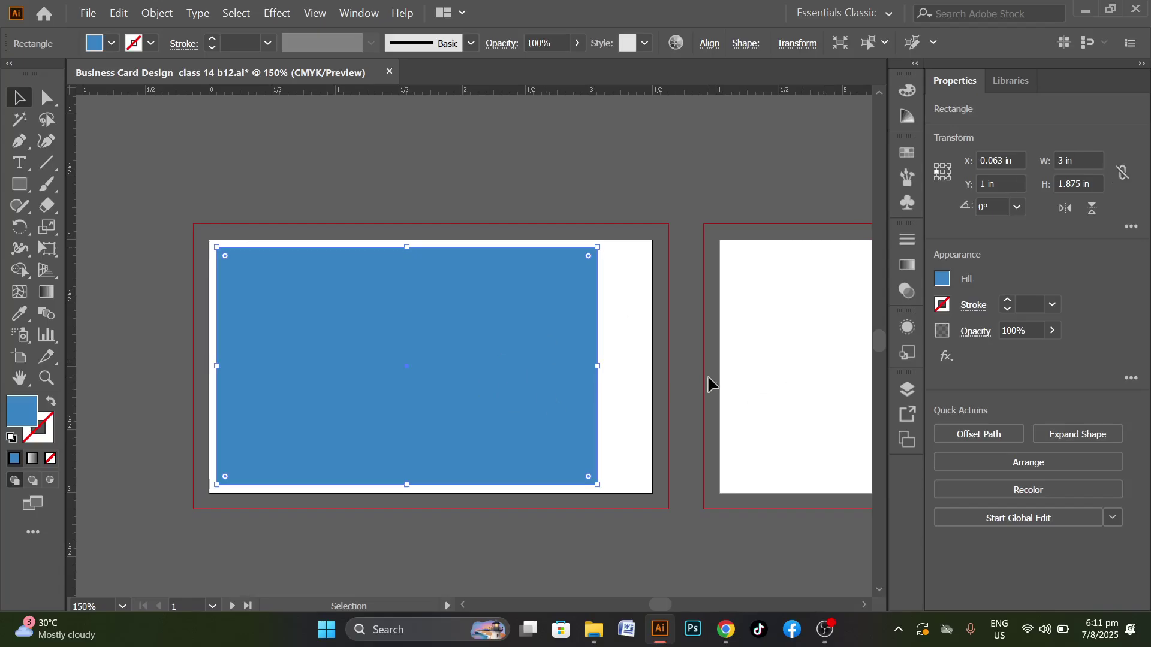
{"action": "key", "text": "ctrl+z"}
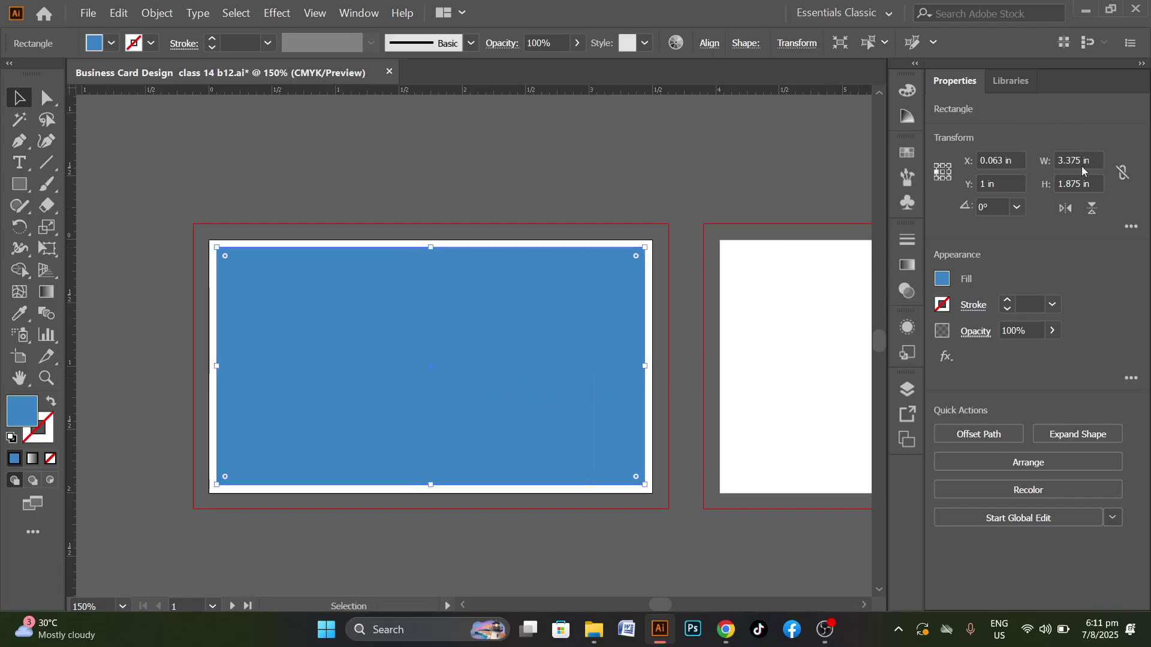
Set the blue rectangle's width to 3.35 in and its height to 1.85 in
{"action": "left_click", "coordinate": [1082, 167]}
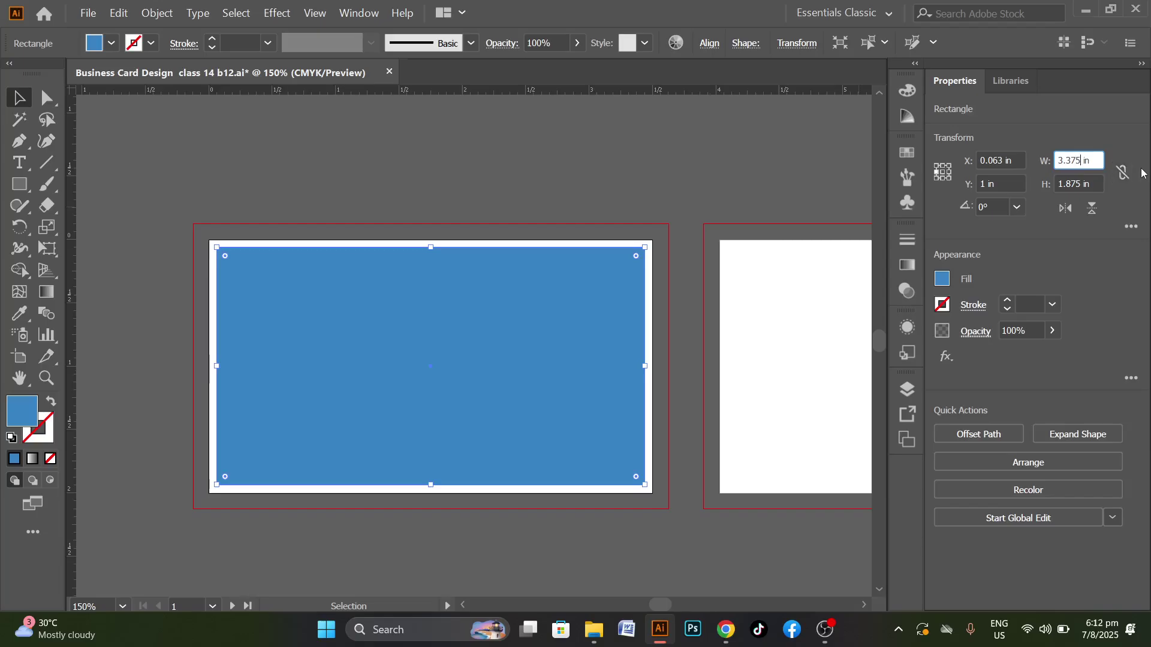
{"action": "key", "text": "BackSpace"}
{"action": "key", "text": "BackSpace"}
{"action": "type", "text": "50"}
{"action": "key", "text": "Tab"}
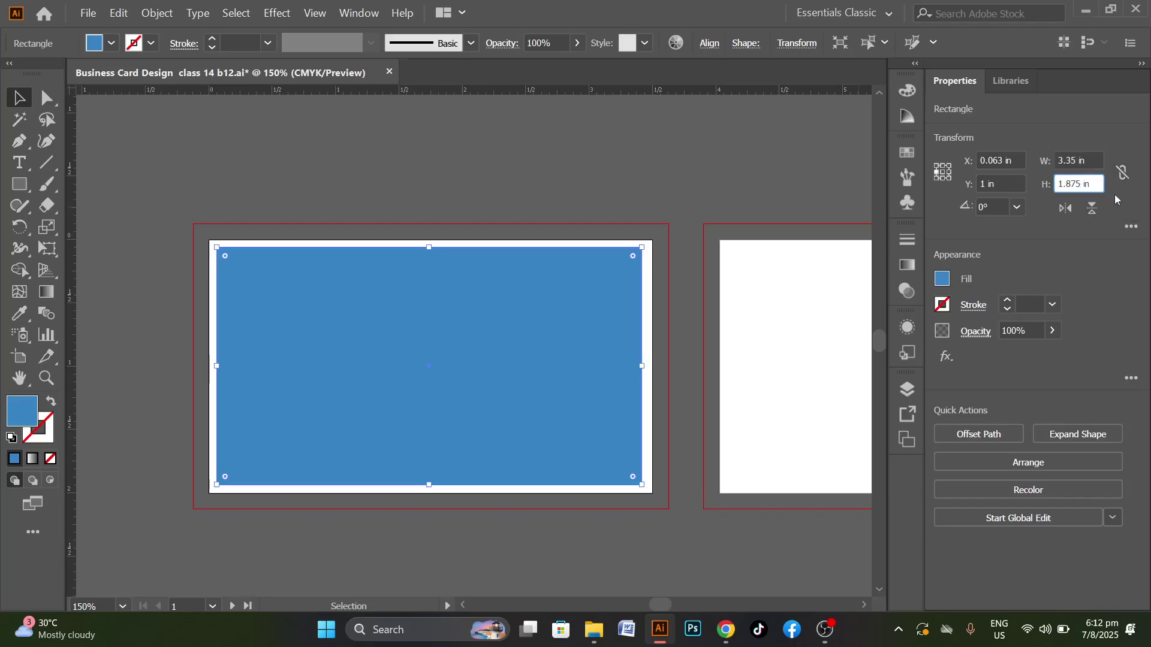
{"action": "key", "text": "BackSpace"}
{"action": "key", "text": "BackSpace"}
{"action": "type", "text": "5"}
{"action": "key", "text": "Return"}
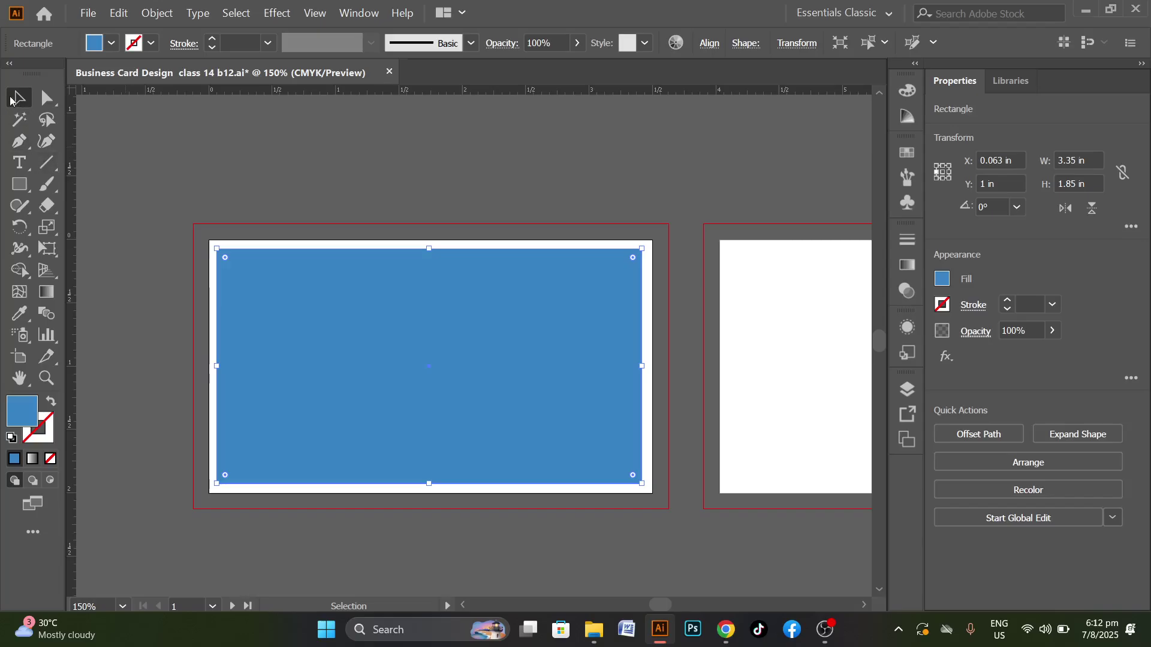
Centre the resized blue rectangle horizontally on the first artboard
{"action": "left_click", "coordinate": [502, 178]}
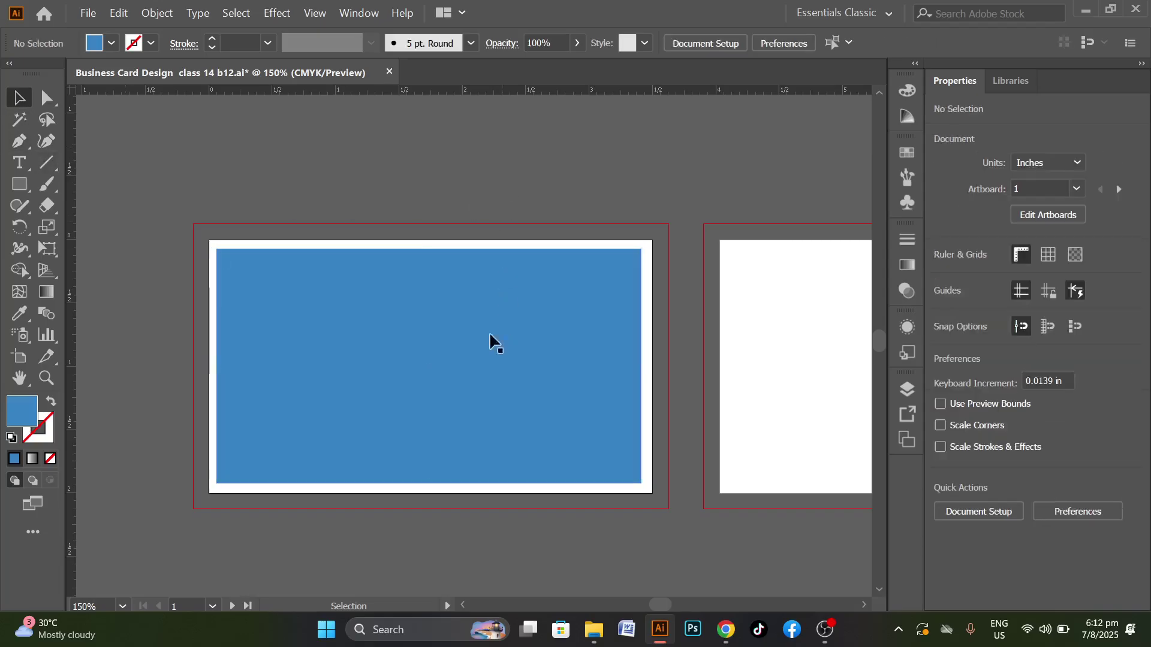
{"action": "left_click", "coordinate": [486, 405]}
{"action": "left_click", "coordinate": [709, 44]}
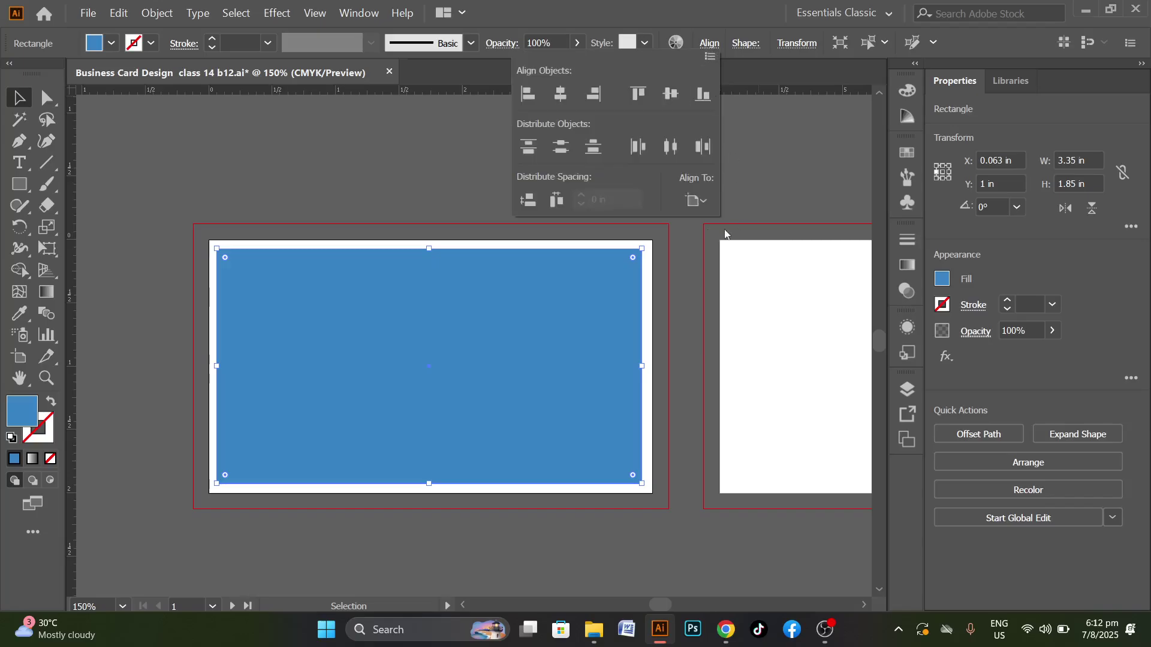
{"action": "left_click", "coordinate": [559, 94]}
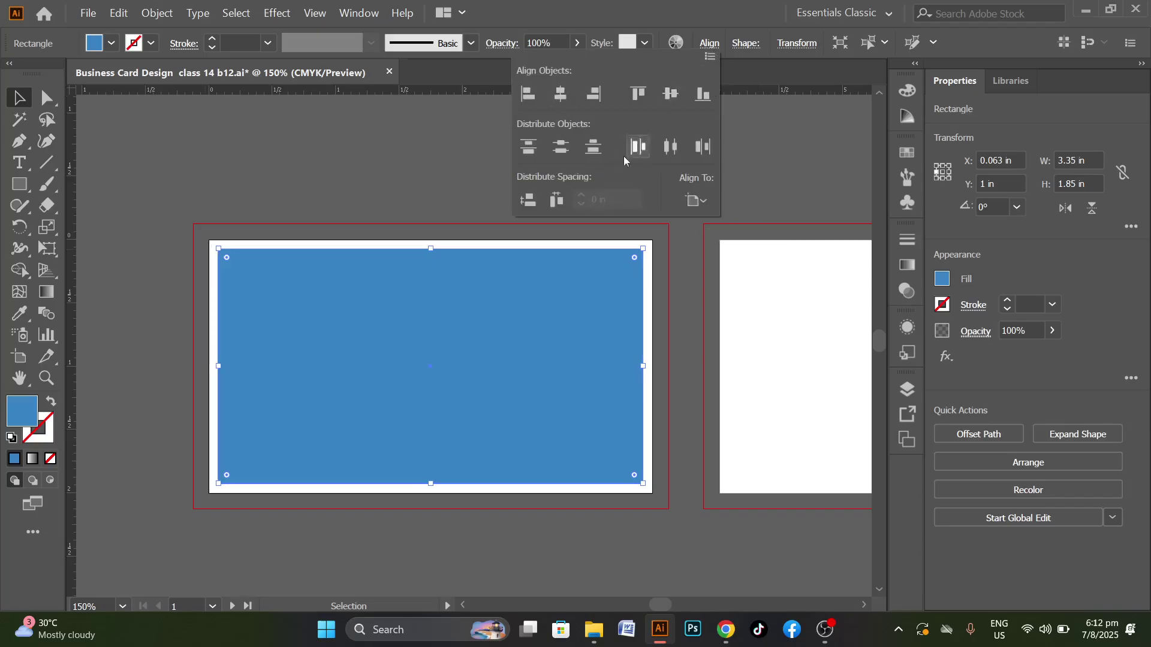
{"action": "right_click", "coordinate": [525, 304]}
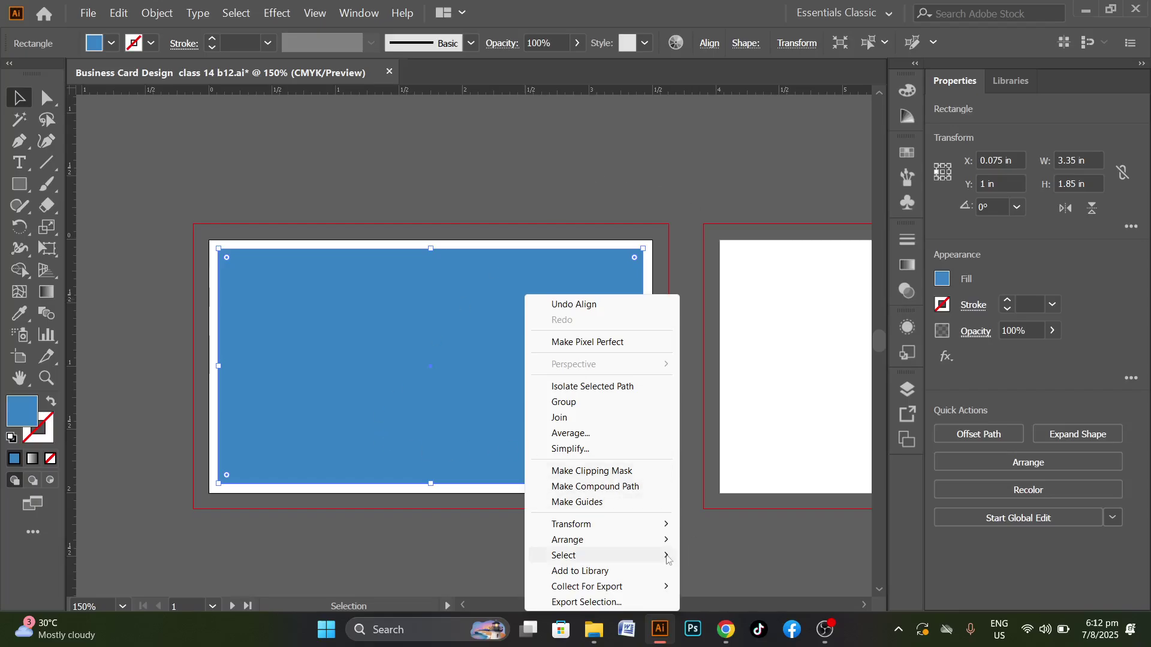
{"action": "left_click", "coordinate": [316, 15]}
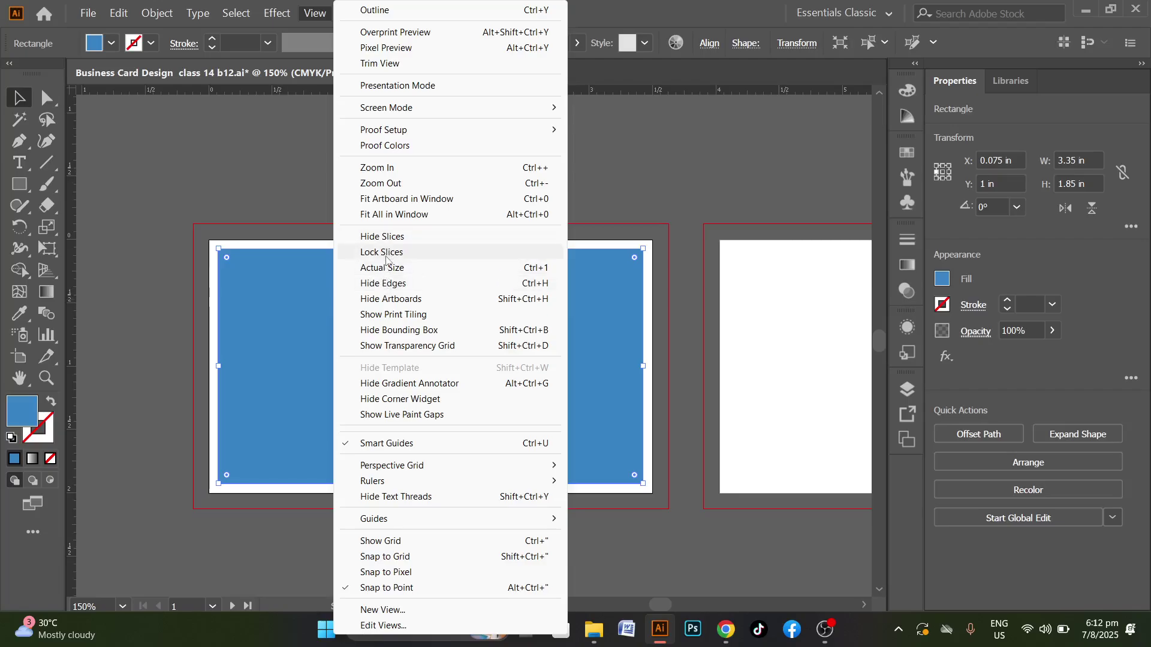
{"action": "left_click", "coordinate": [672, 165]}
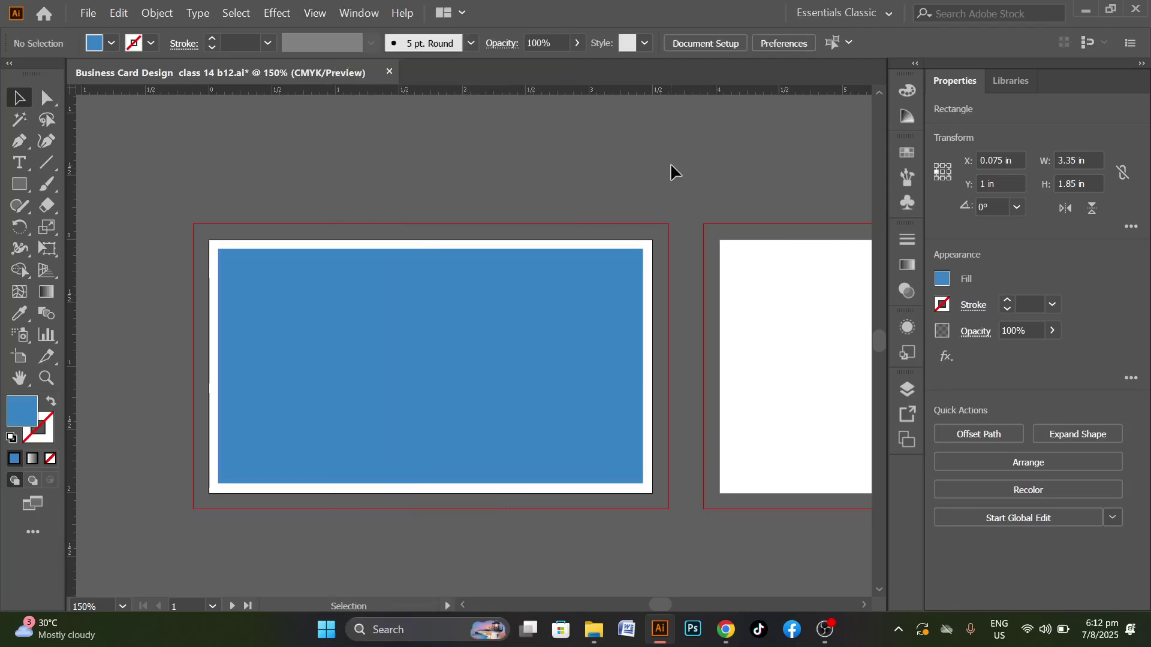
{"action": "left_click", "coordinate": [458, 366]}
{"action": "left_click", "coordinate": [116, 18]}
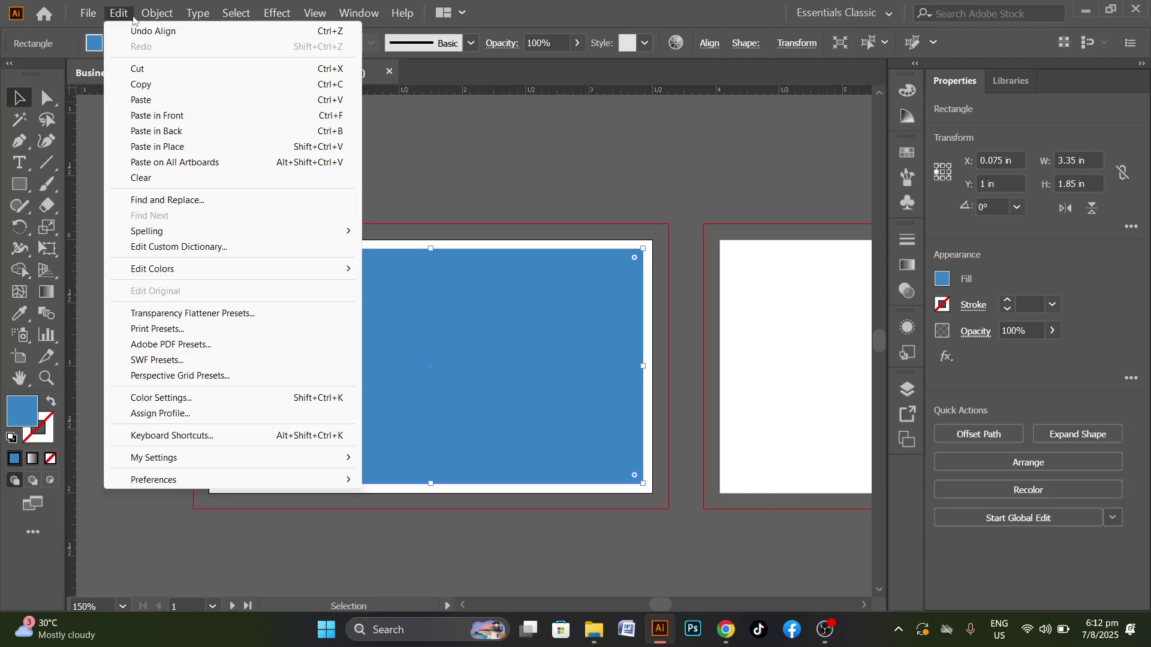
{"action": "mouse_move", "coordinate": [156, 18]}
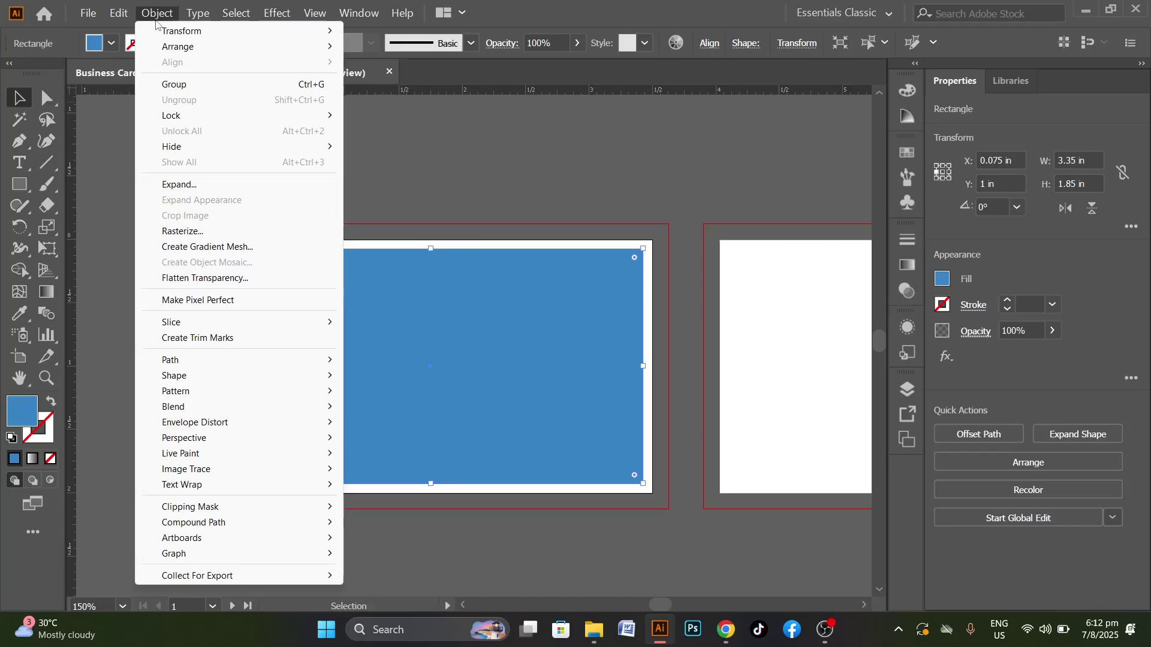
{"action": "mouse_move", "coordinate": [200, 22]}
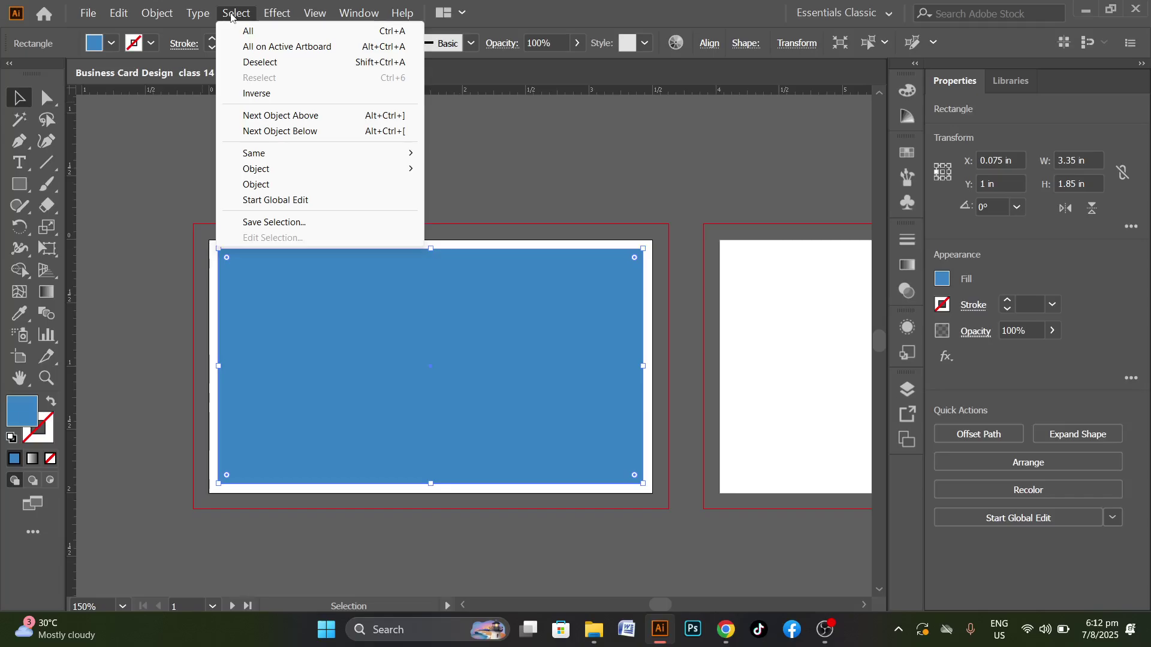
{"action": "left_click", "coordinate": [232, 15]}
{"action": "left_click", "coordinate": [267, 15]}
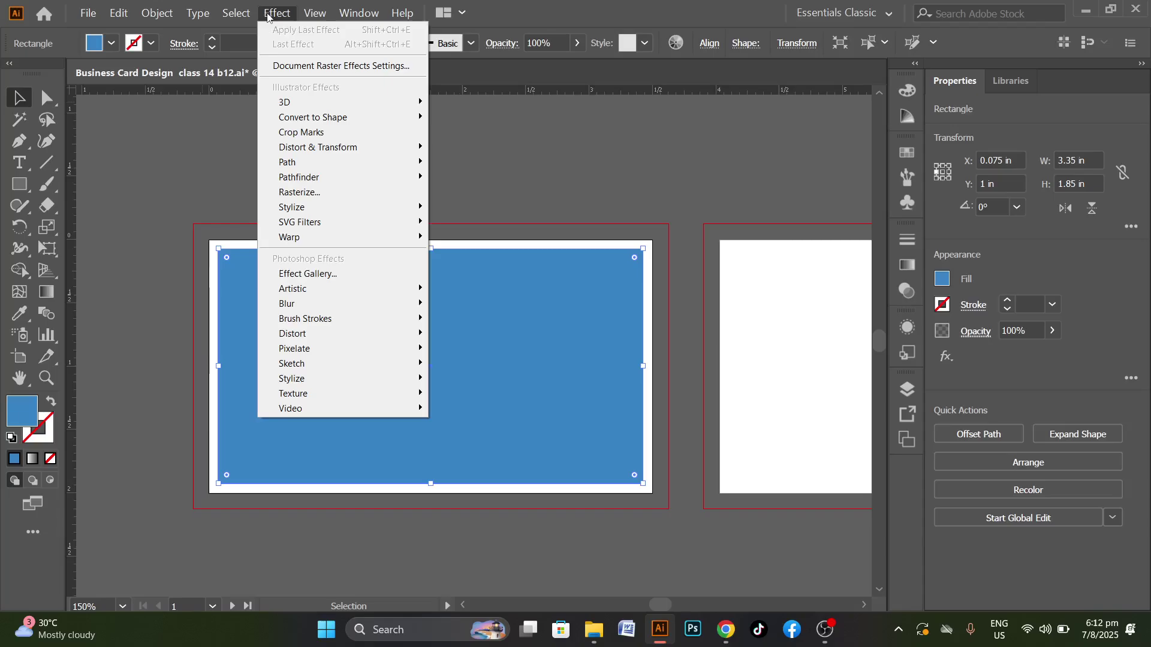
Convert the blue rectangle on the first artboard into guides and deselect it
{"action": "mouse_move", "coordinate": [306, 18]}
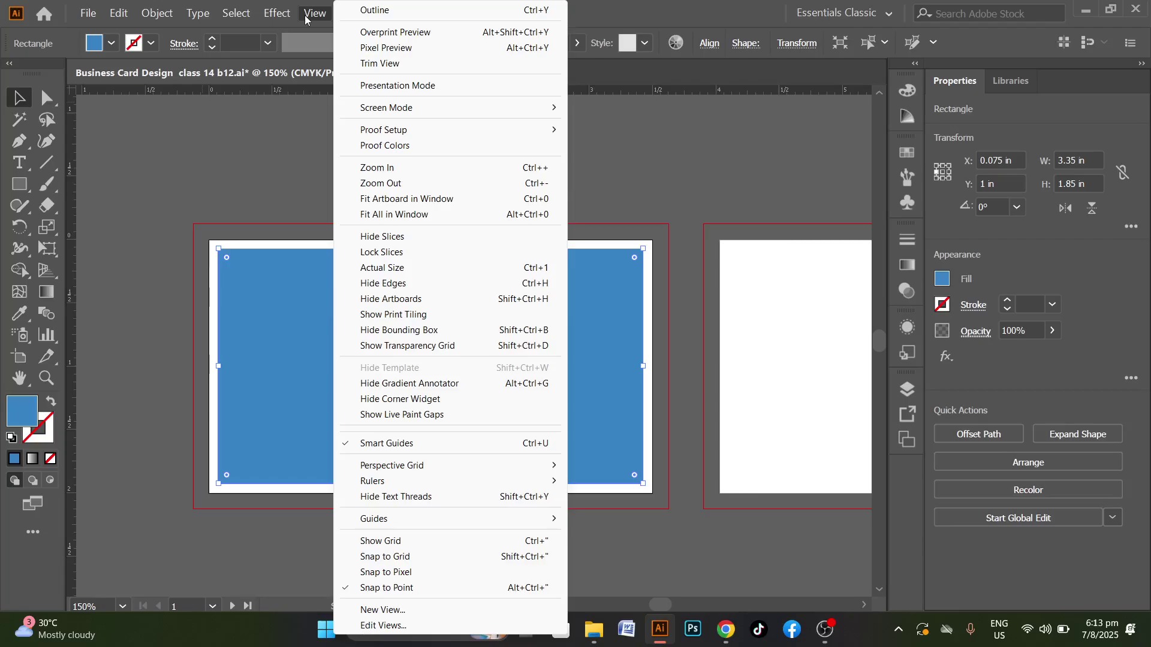
{"action": "mouse_move", "coordinate": [357, 18]}
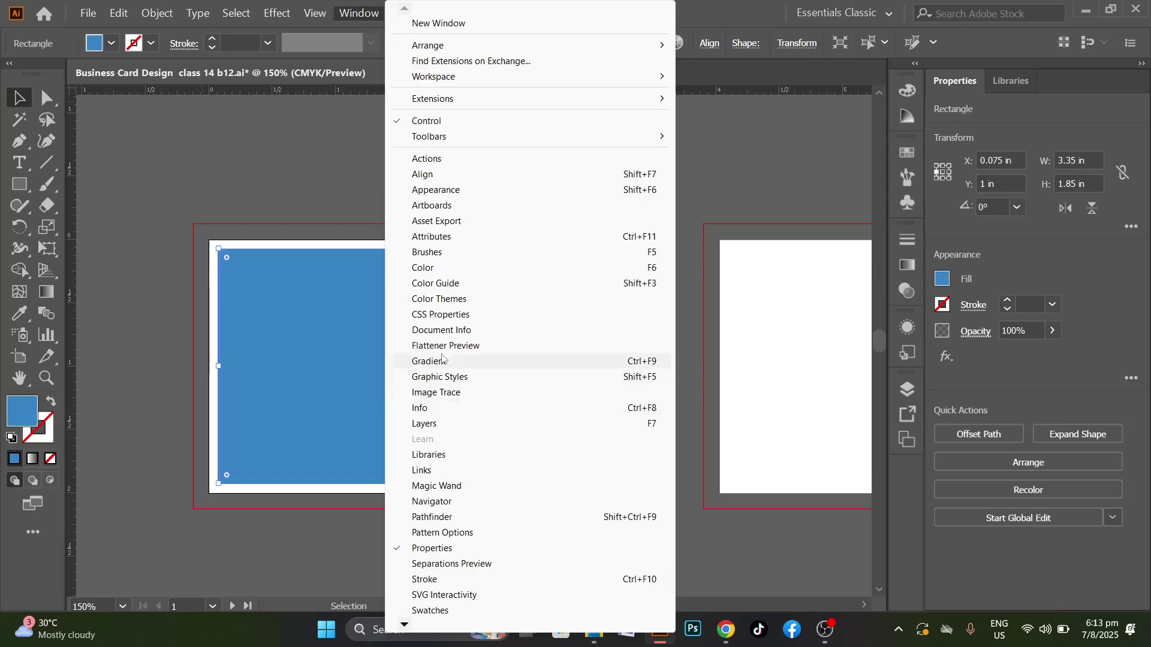
{"action": "left_click", "coordinate": [273, 155]}
{"action": "left_click", "coordinate": [630, 261]}
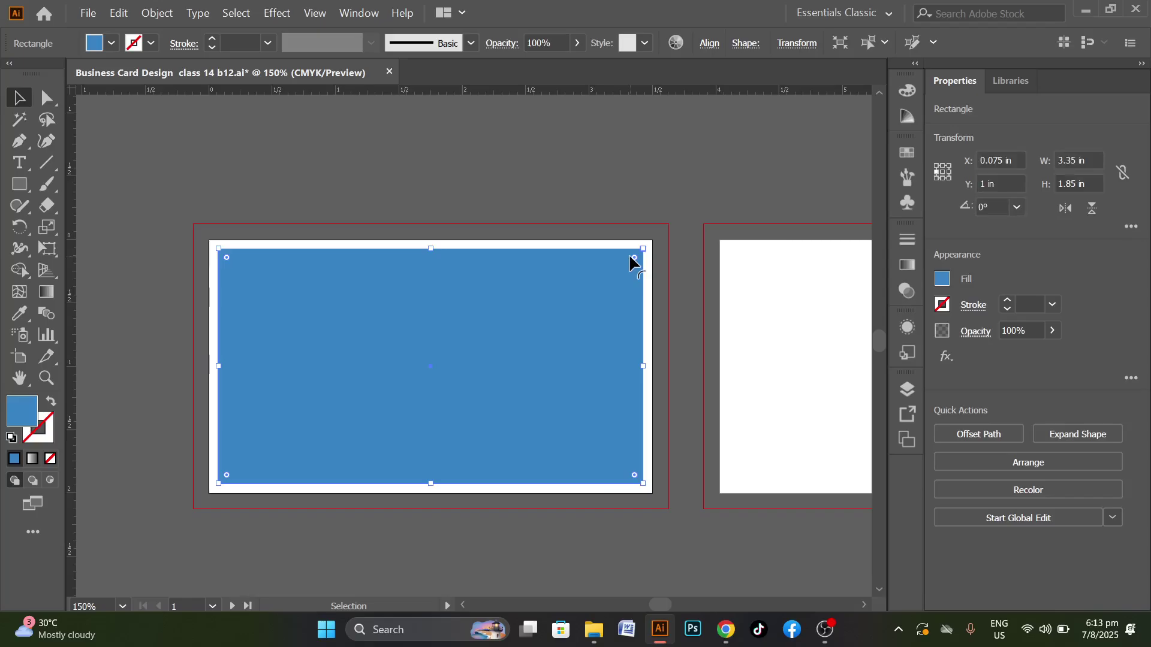
{"action": "right_click", "coordinate": [635, 278]}
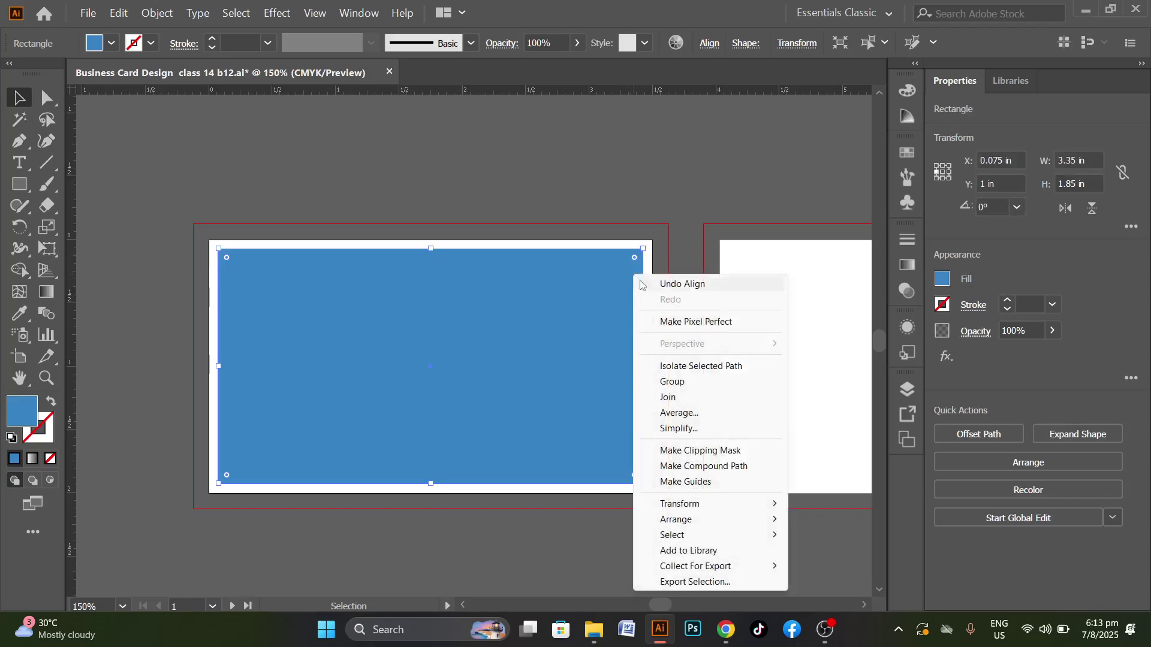
{"action": "left_click", "coordinate": [673, 483]}
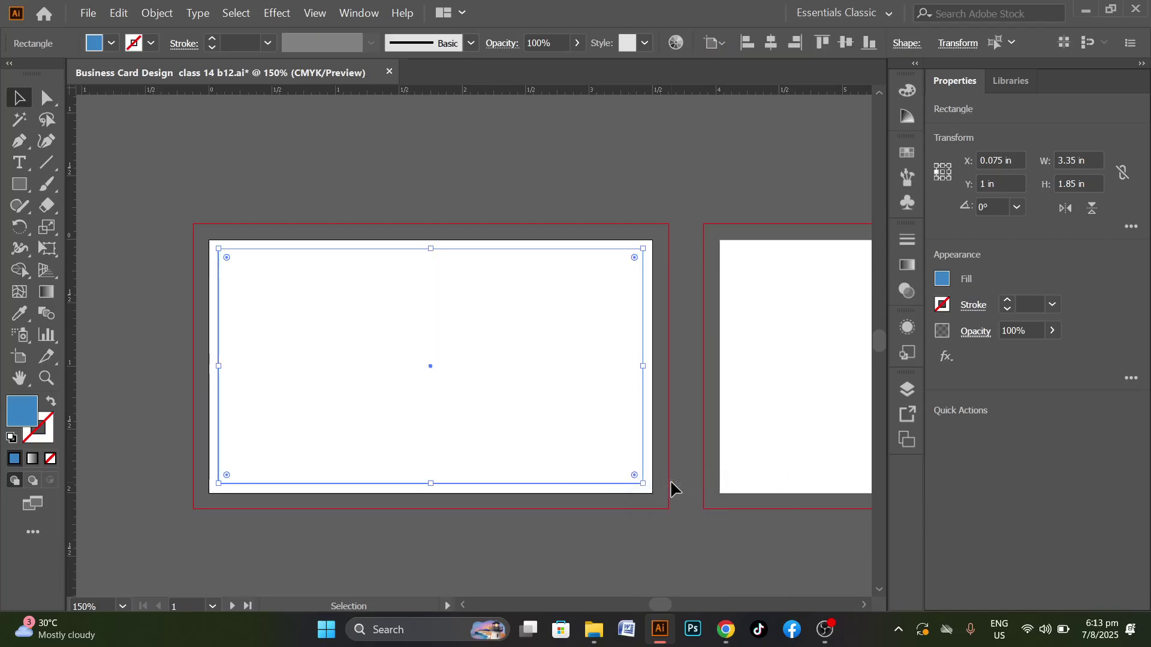
{"action": "left_click", "coordinate": [689, 146]}
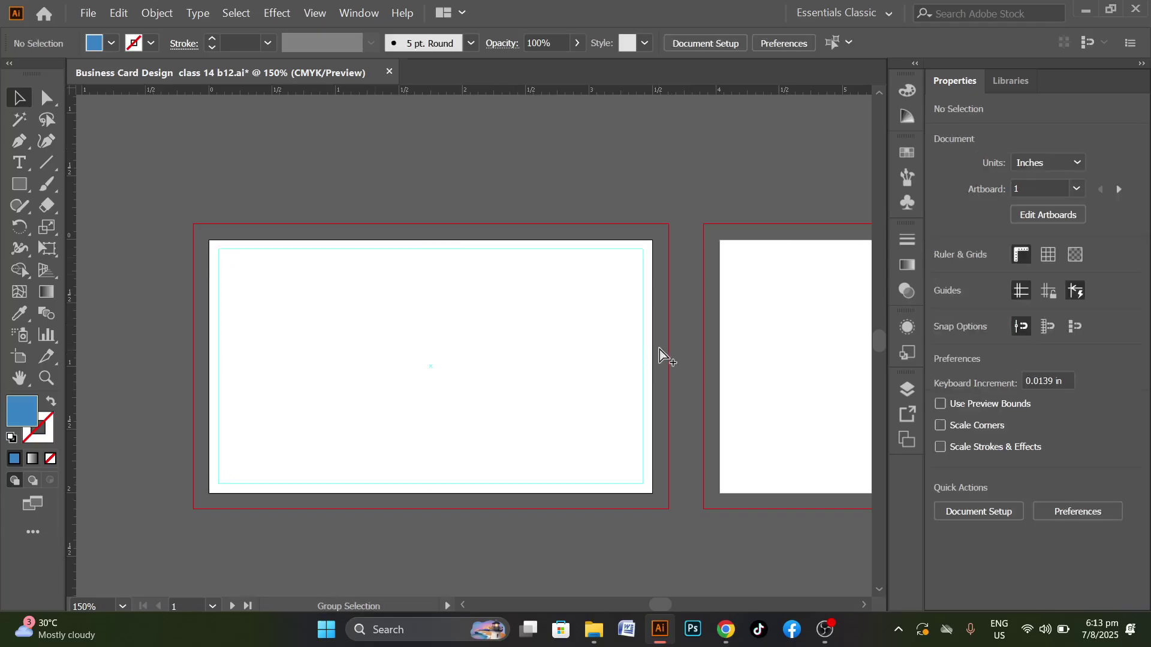
Try shrinking the margin guide rectangle slightly about its centre, then undo the resize and deselect it
{"action": "scroll", "coordinate": [656, 350], "scroll_direction": "up", "scroll_amount": 4, "text": "alt"}
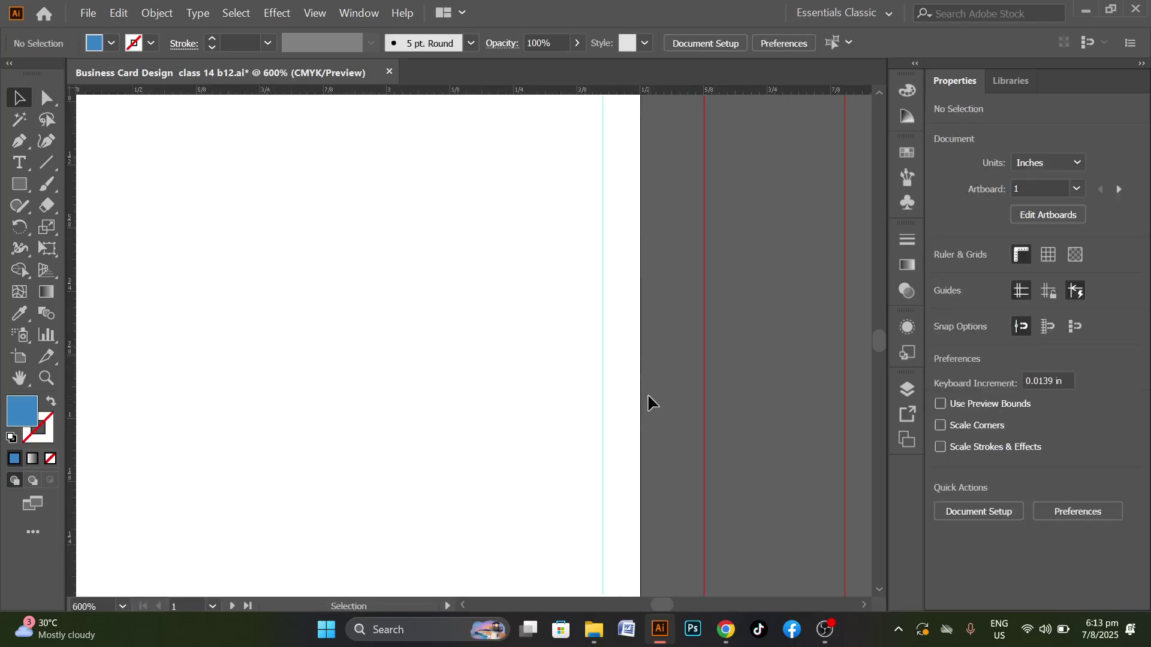
{"action": "scroll", "coordinate": [601, 399], "scroll_direction": "down", "scroll_amount": 4, "text": "alt"}
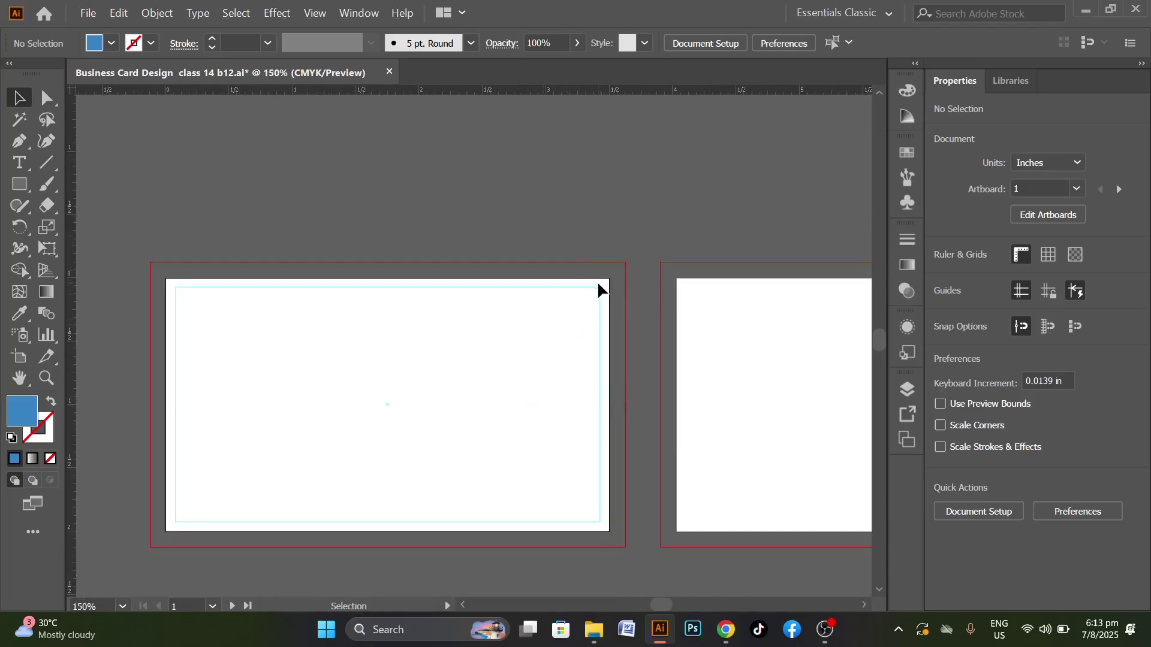
{"action": "left_click", "coordinate": [597, 285]}
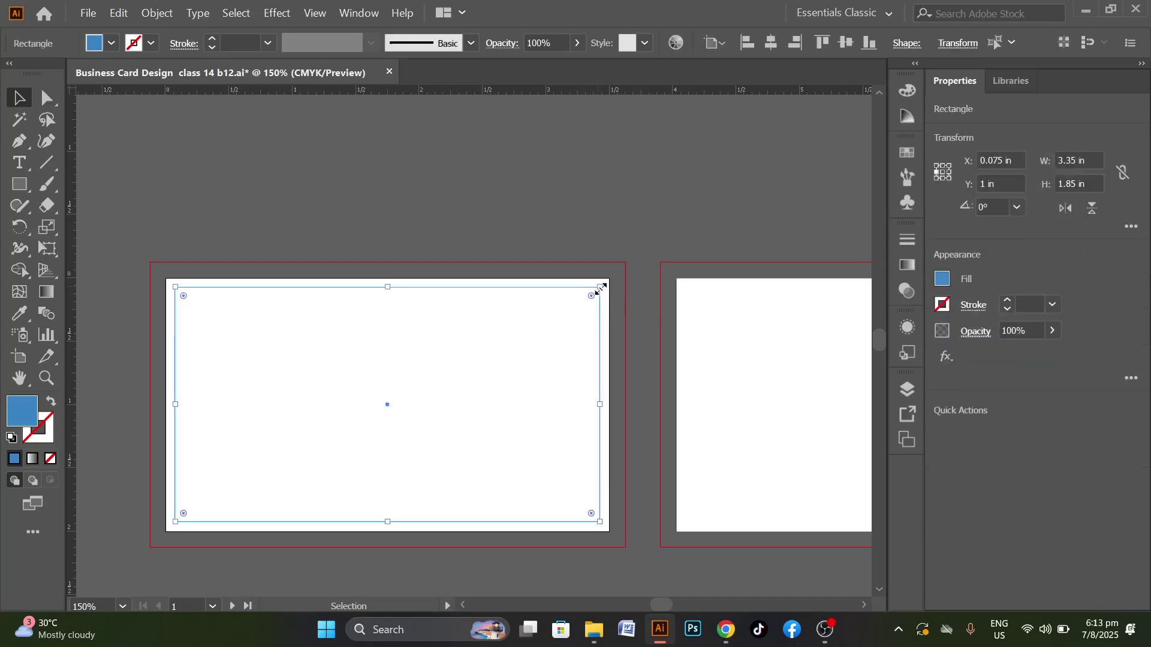
{"action": "left_click_drag", "start_coordinate": [600, 289], "coordinate": [597, 292]}
{"action": "left_click", "coordinate": [574, 185]}
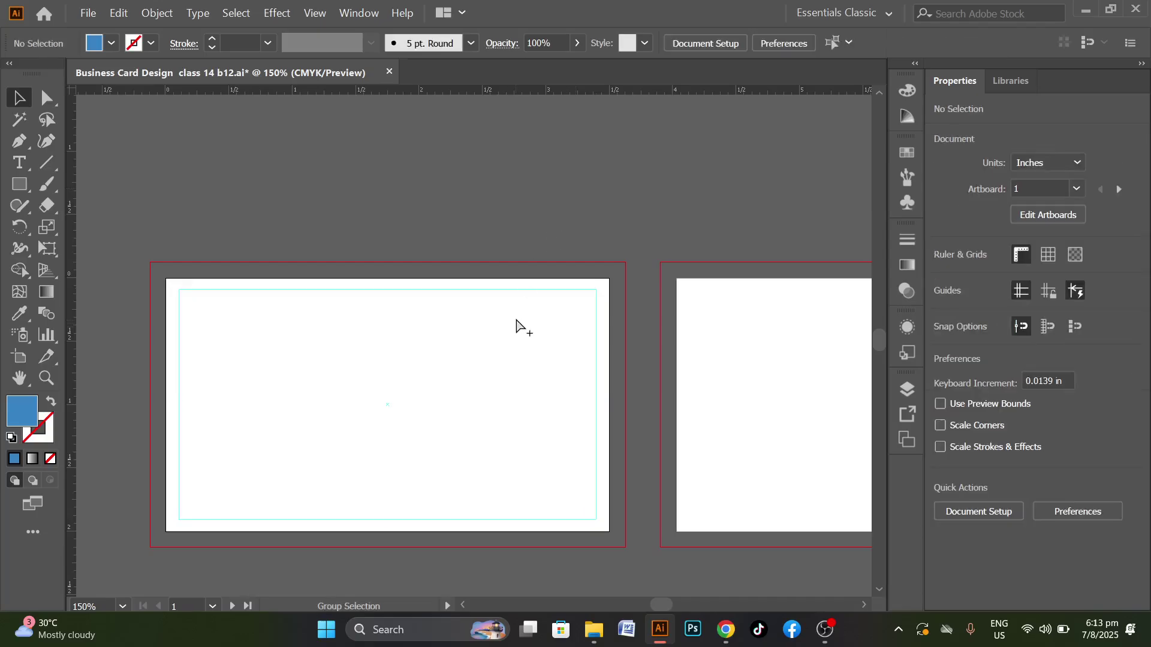
{"action": "scroll", "coordinate": [517, 321], "scroll_direction": "up", "scroll_amount": 2}
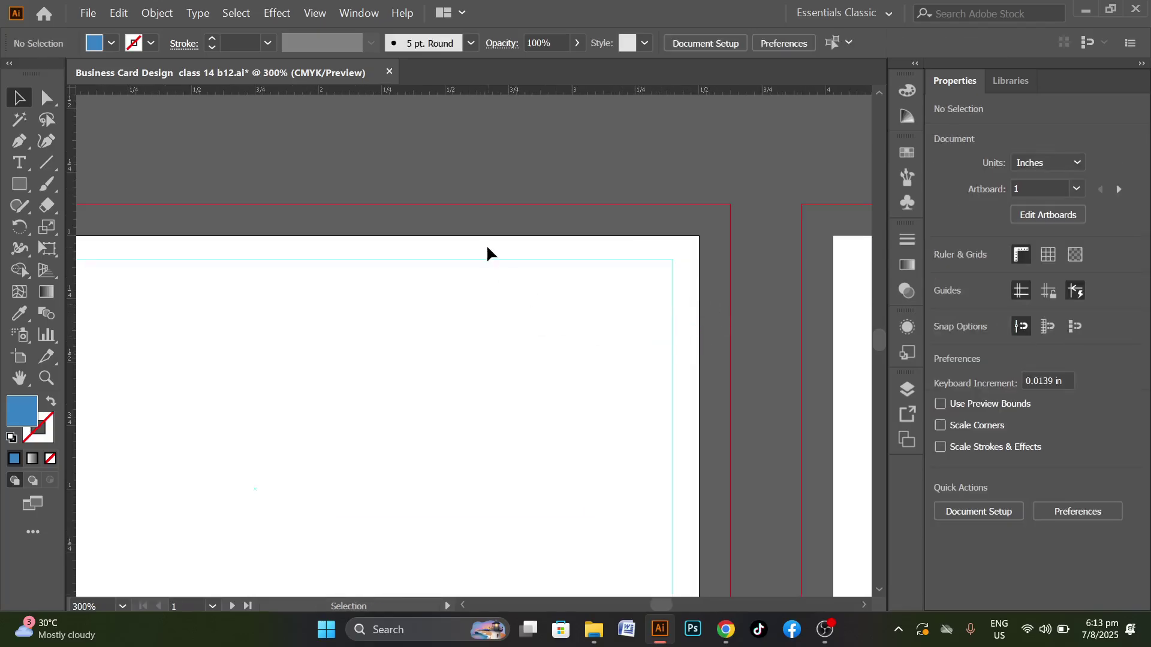
{"action": "left_click", "coordinate": [620, 329]}
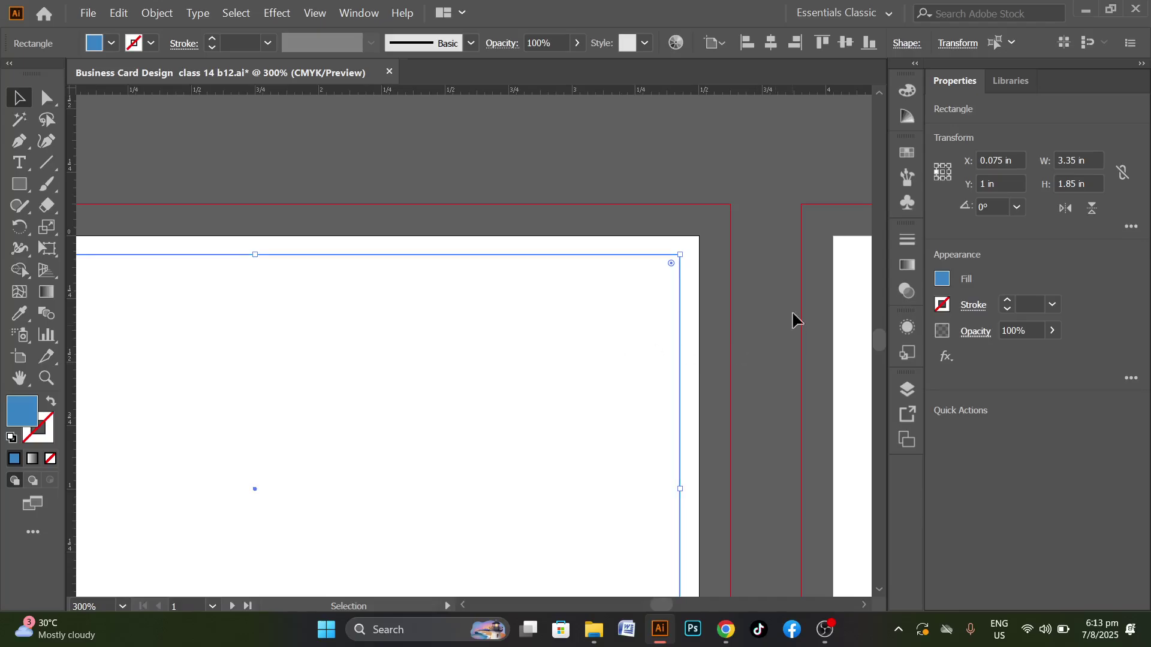
{"action": "scroll", "coordinate": [685, 285], "scroll_direction": "down", "scroll_amount": 2}
{"action": "left_click", "coordinate": [569, 158]}
Place a copy of the first artboard's margin guide rectangle over the second artboard
{"action": "scroll", "coordinate": [259, 301], "scroll_direction": "down", "scroll_amount": 1}
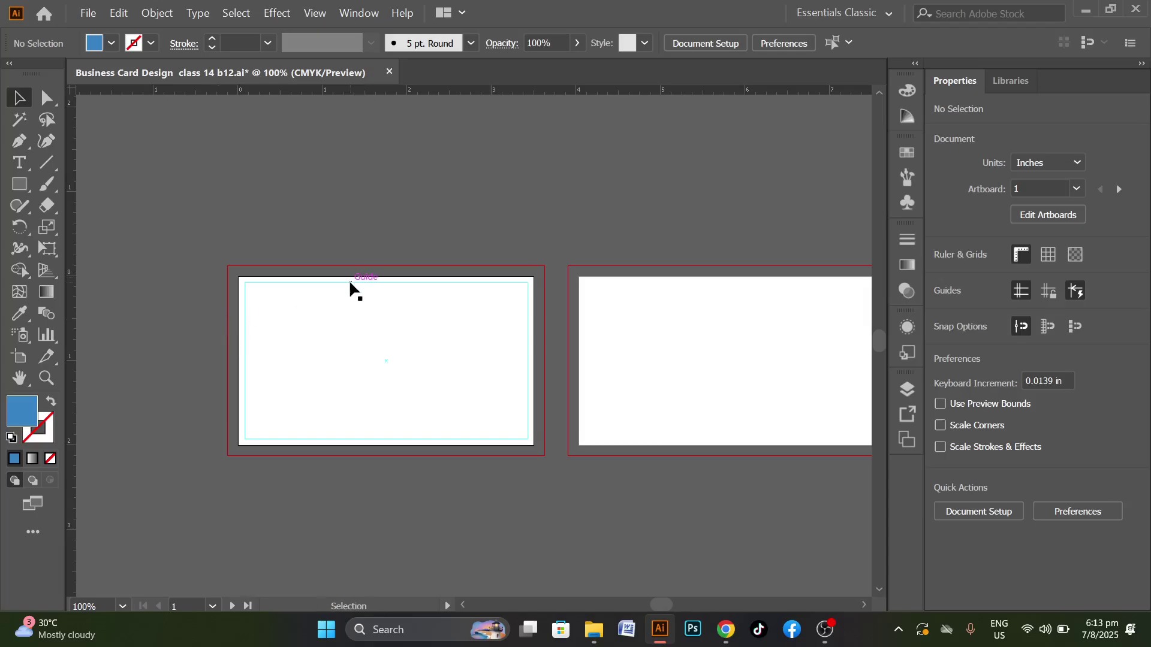
{"action": "left_click", "coordinate": [348, 279]}
{"action": "scroll", "coordinate": [277, 316], "scroll_direction": "down", "scroll_amount": 1}
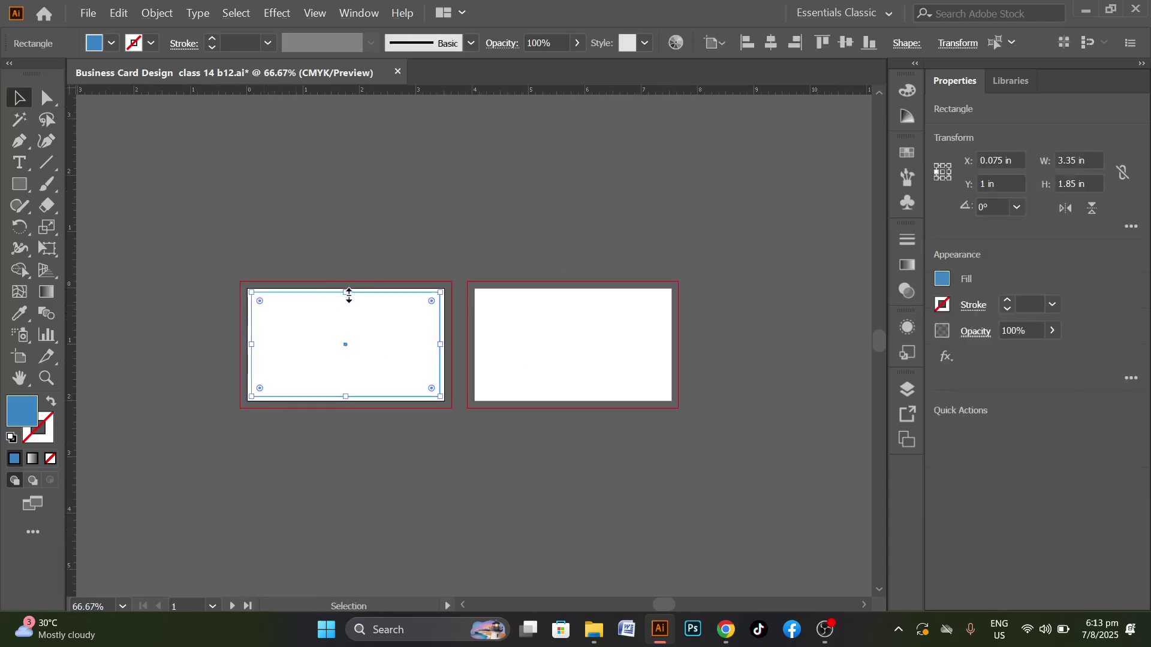
{"action": "left_click_drag", "start_coordinate": [362, 298], "coordinate": [617, 307]}
{"action": "left_click", "coordinate": [487, 336]}
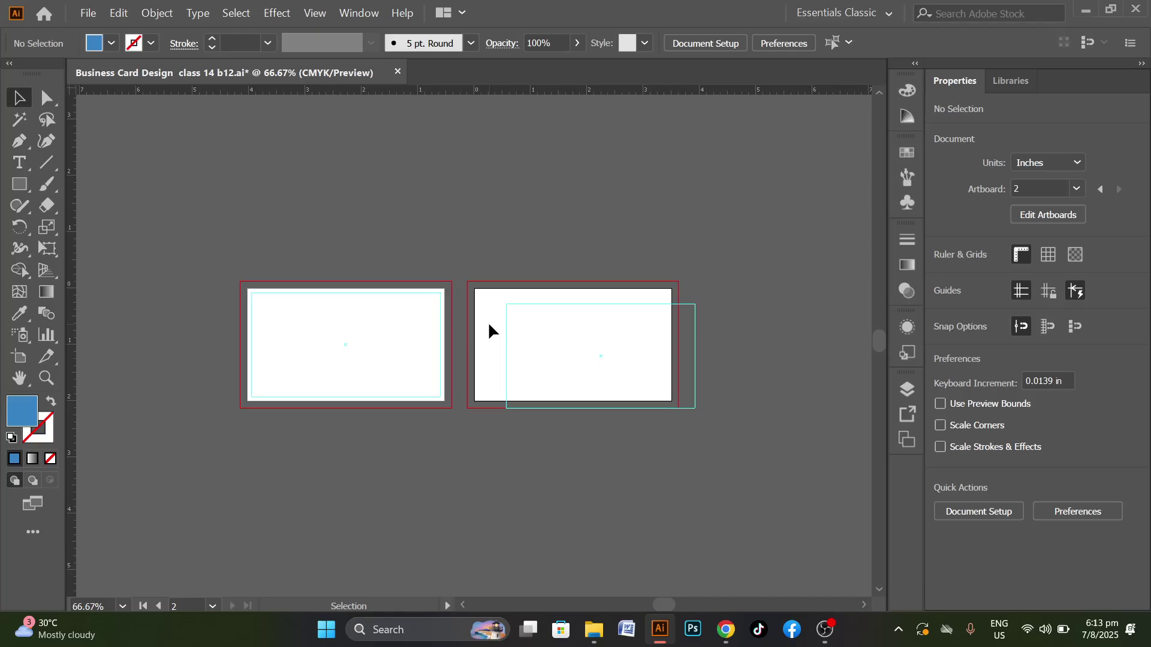
Centre the copied guide rectangle horizontally and vertically on the second artboard, and deselect it
{"action": "scroll", "coordinate": [488, 321], "scroll_direction": "up", "scroll_amount": 2}
{"action": "left_click_drag", "start_coordinate": [493, 268], "coordinate": [678, 389]}
{"action": "left_click", "coordinate": [772, 44]}
{"action": "left_click", "coordinate": [846, 45]}
{"action": "left_click", "coordinate": [539, 147]}
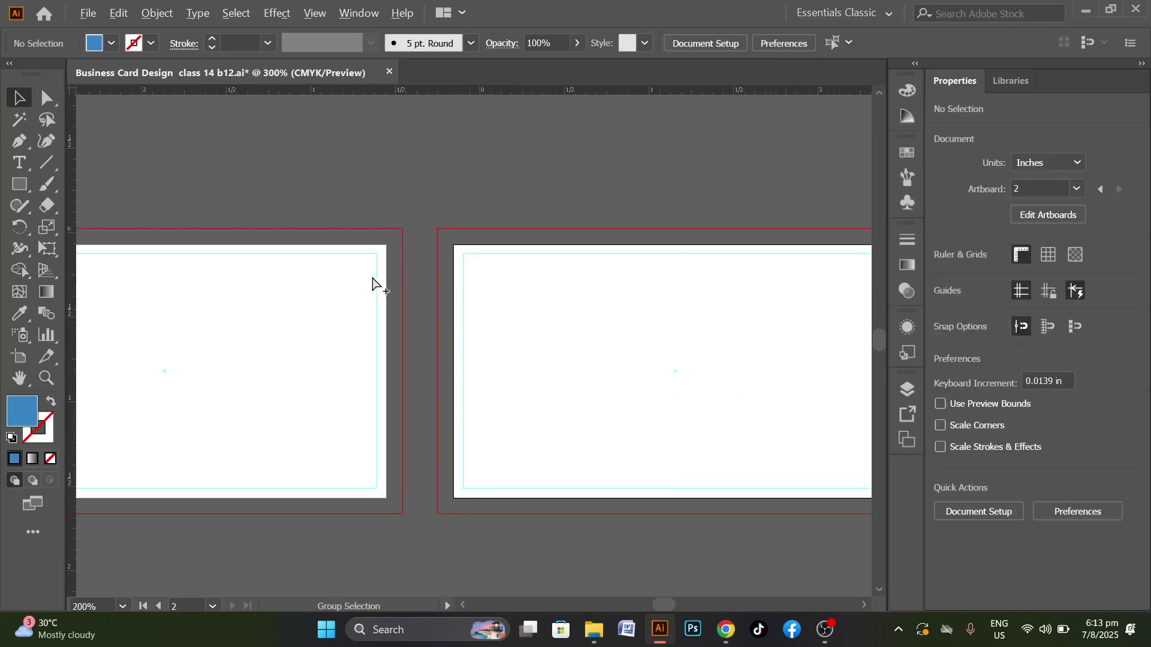
Lock all guides and check that the margin guides on both artboards cannot be selected
{"action": "scroll", "coordinate": [374, 281], "scroll_direction": "up", "scroll_amount": 2}
{"action": "left_click", "coordinate": [377, 232]}
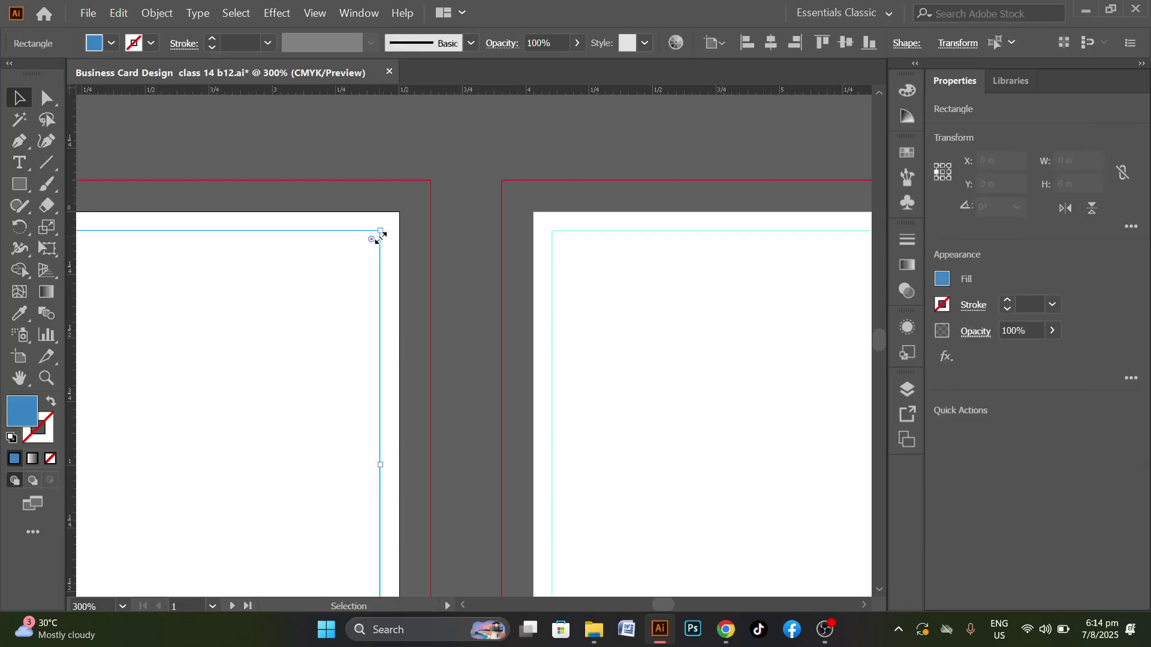
{"action": "right_click", "coordinate": [345, 230]}
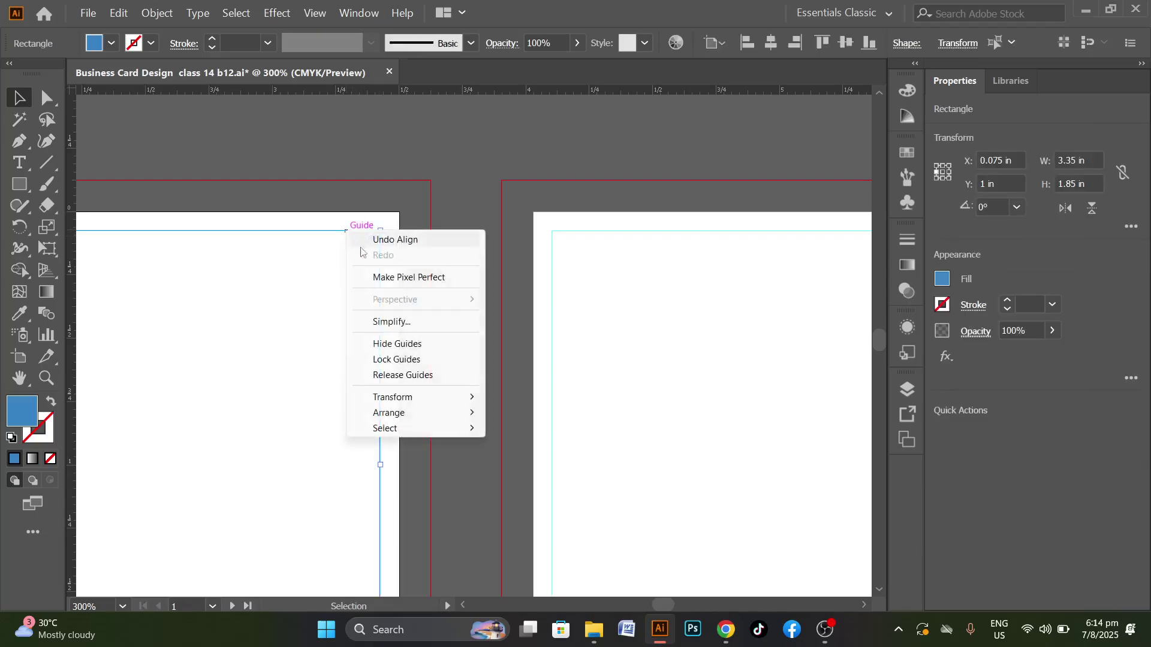
{"action": "left_click", "coordinate": [406, 360]}
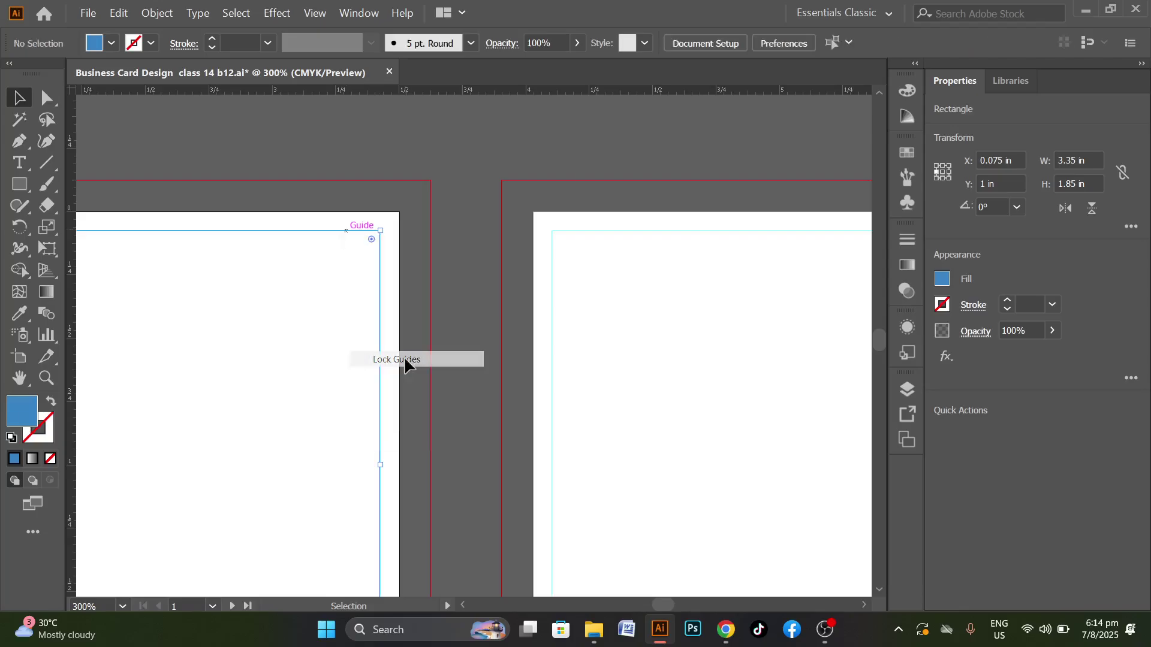
{"action": "mouse_move", "coordinate": [559, 219]}
{"action": "left_mouse_down"}
{"action": "mouse_move", "coordinate": [658, 312]}
{"action": "mouse_move", "coordinate": [565, 213]}
{"action": "left_mouse_up"}
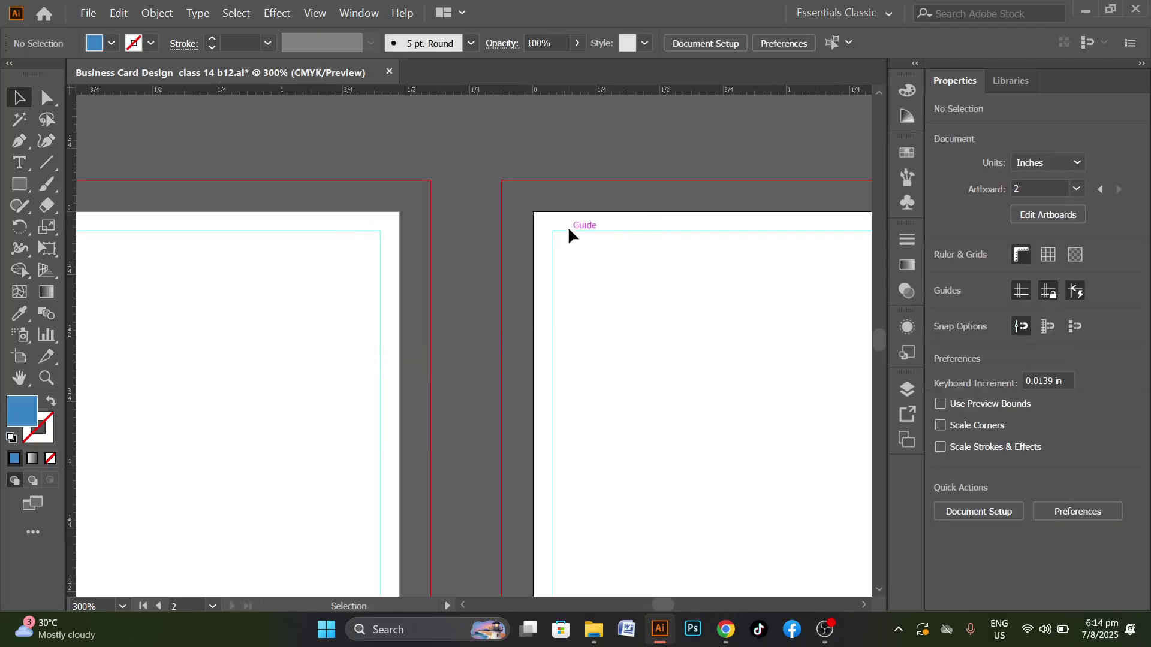
{"action": "left_click", "coordinate": [352, 254]}
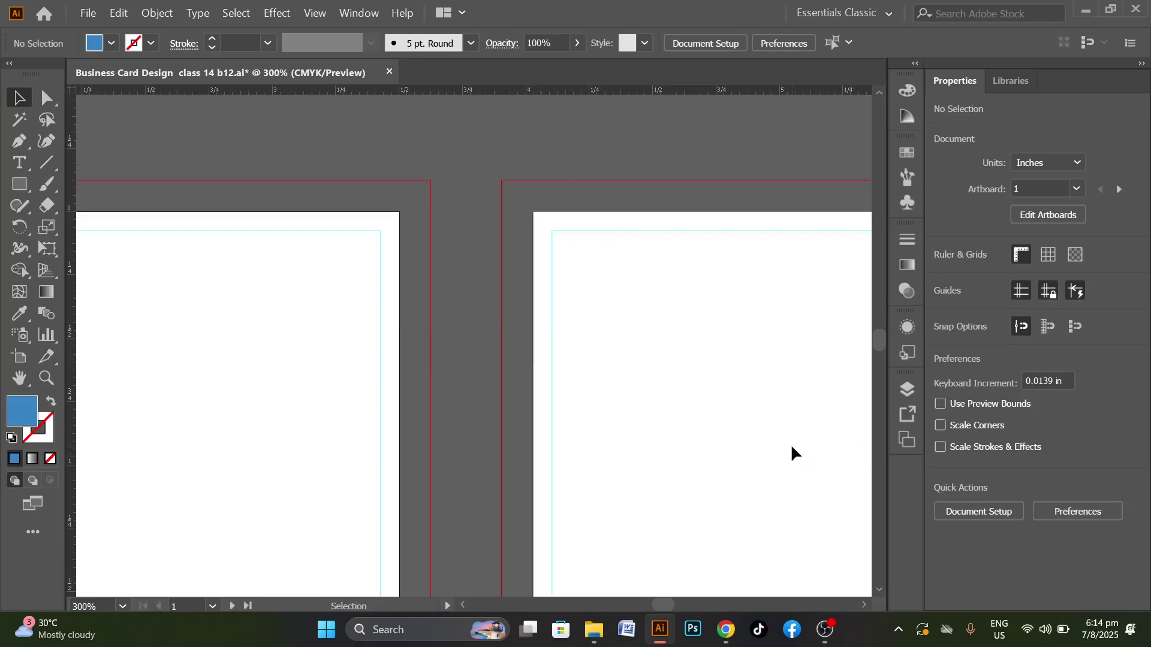
{"action": "scroll", "coordinate": [563, 348], "scroll_direction": "down", "scroll_amount": 3}
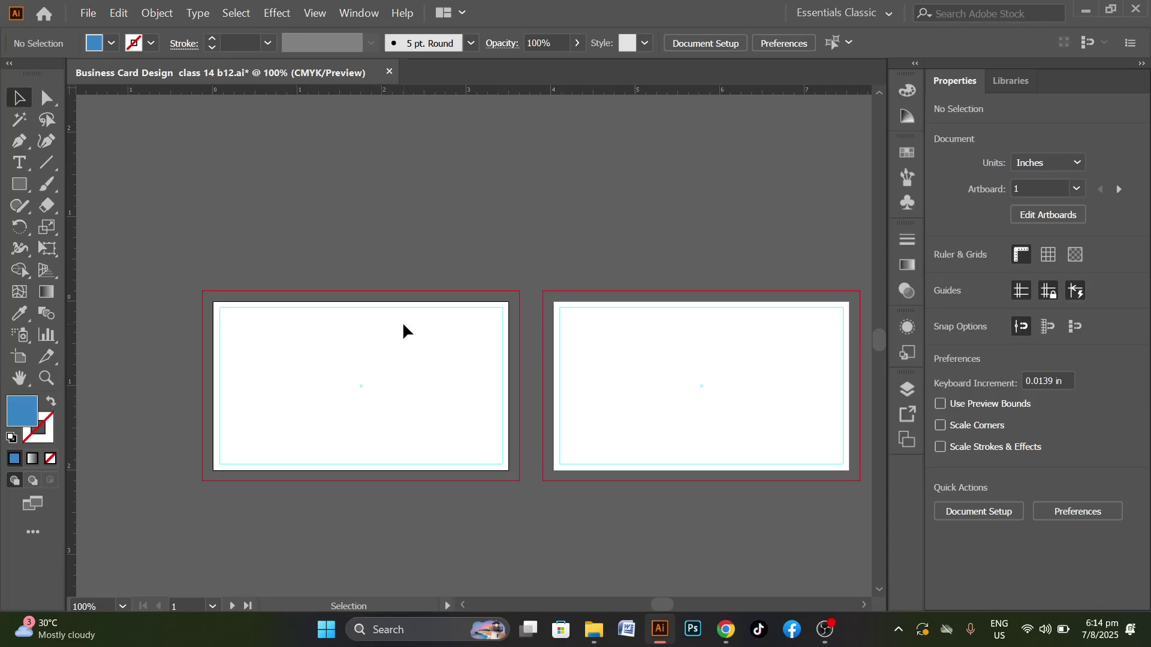
{"action": "scroll", "coordinate": [356, 369], "scroll_direction": "up", "scroll_amount": 2}
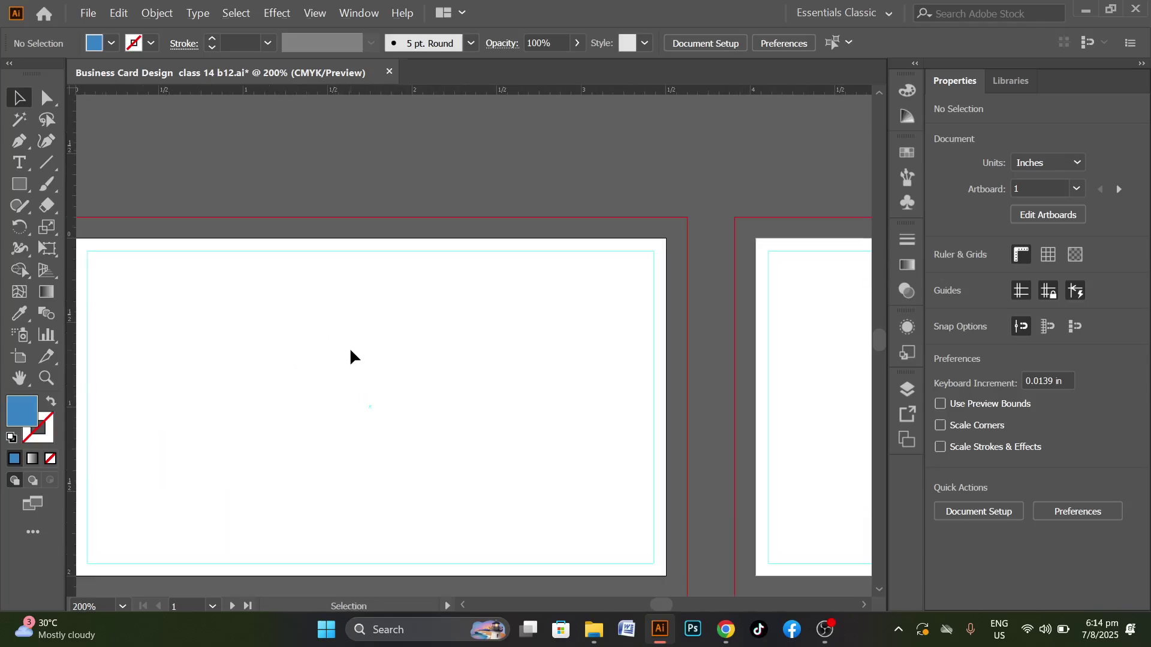
{"action": "scroll", "coordinate": [495, 366], "scroll_direction": "down", "scroll_amount": 3}
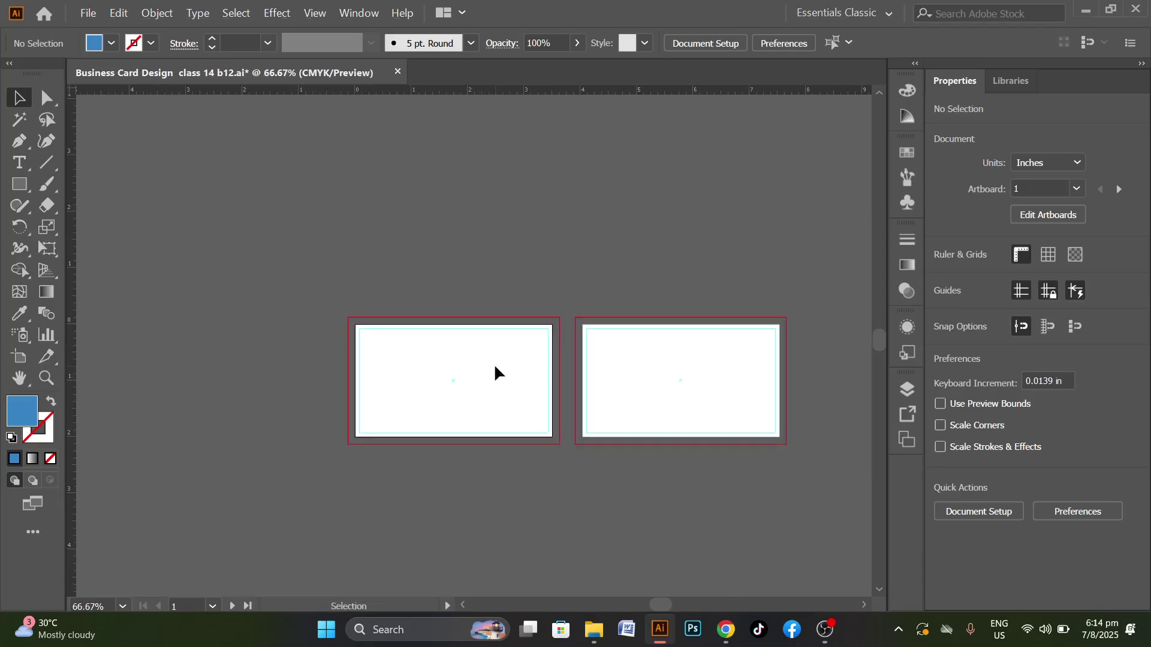
{"action": "scroll", "coordinate": [410, 368], "scroll_direction": "up", "scroll_amount": 2}
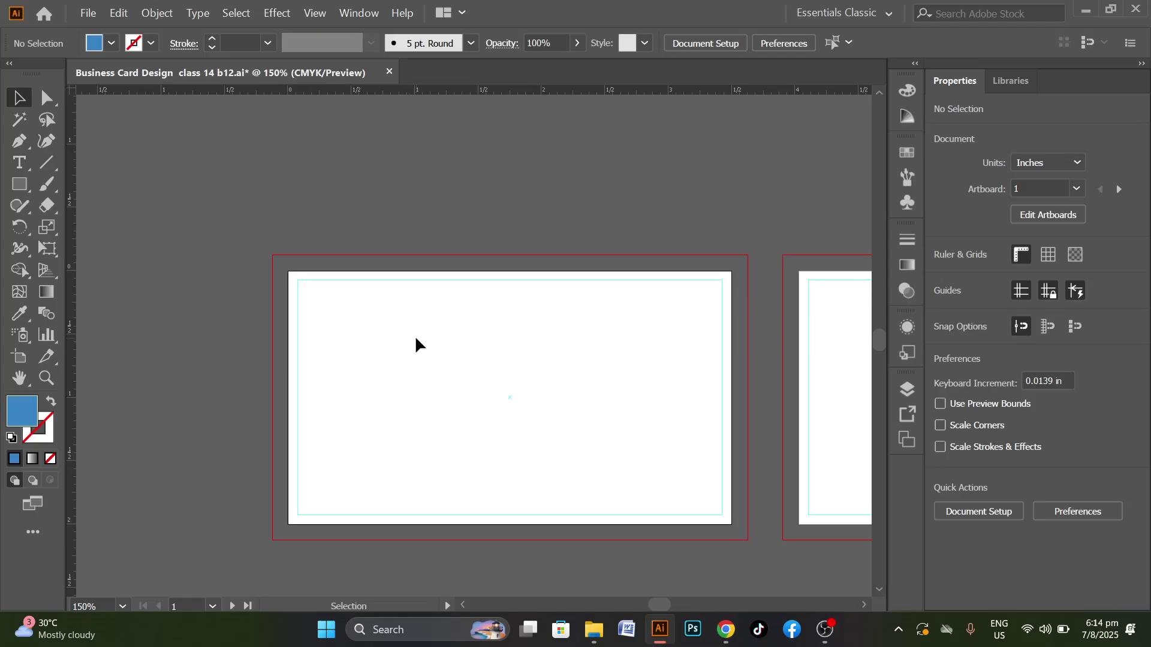
Switch to Chrome and open the GDF BATCH 12 group from the Facebook shortcuts
{"action": "left_click", "coordinate": [726, 629]}
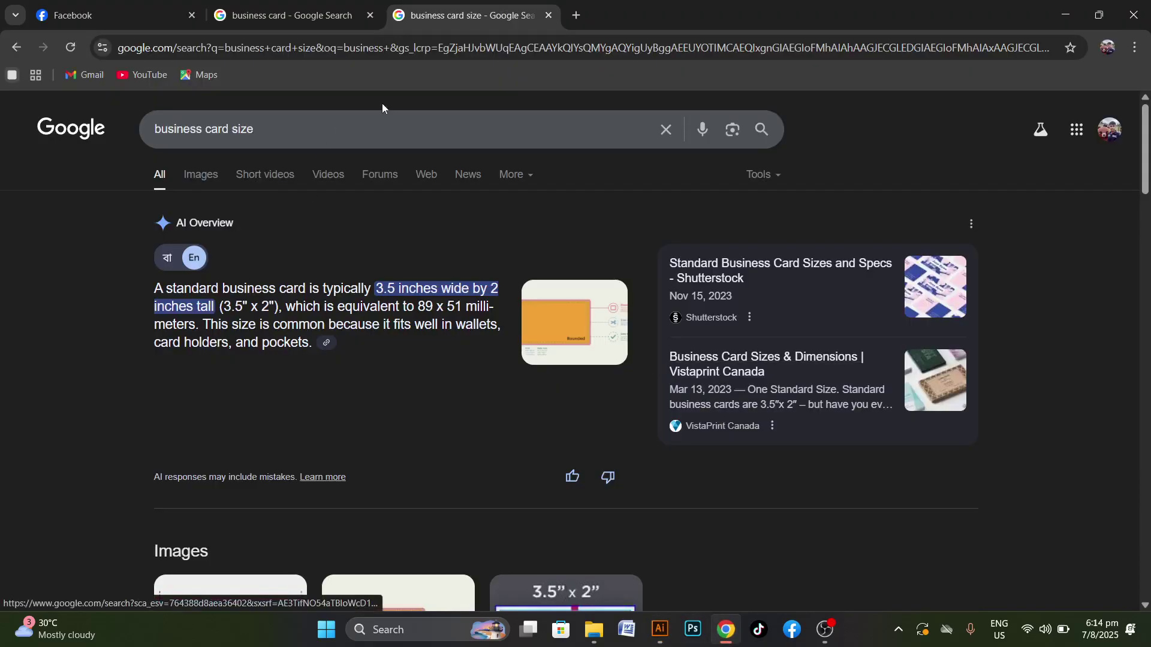
{"action": "left_click", "coordinate": [92, 6]}
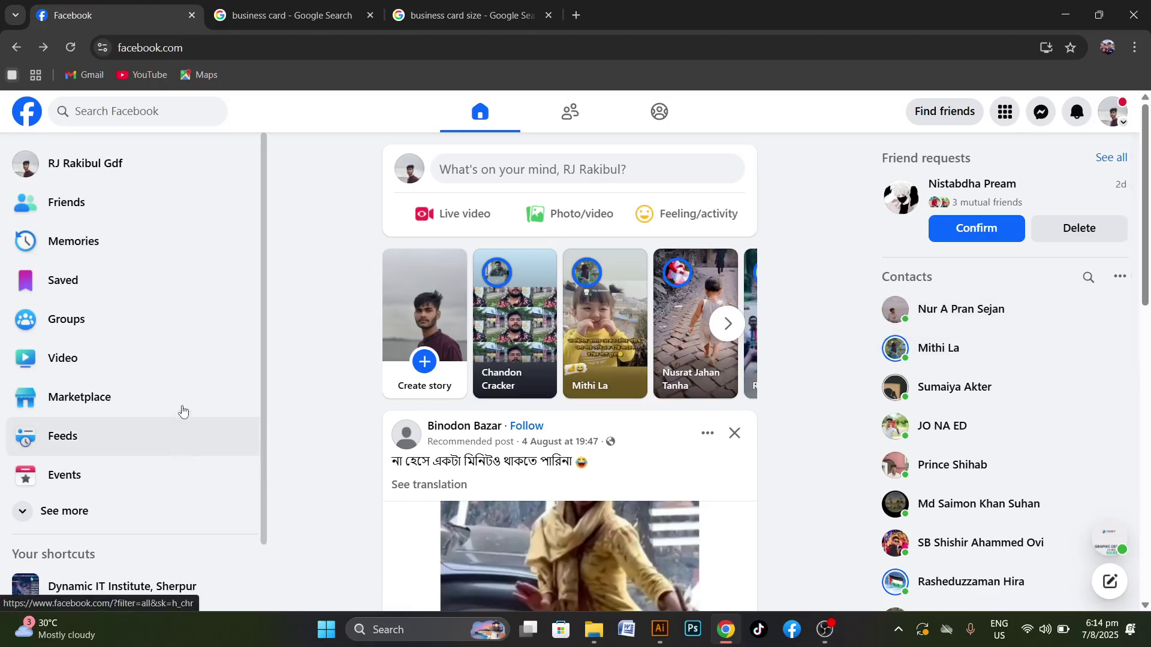
{"action": "scroll", "coordinate": [180, 509], "scroll_direction": "down", "scroll_amount": 2}
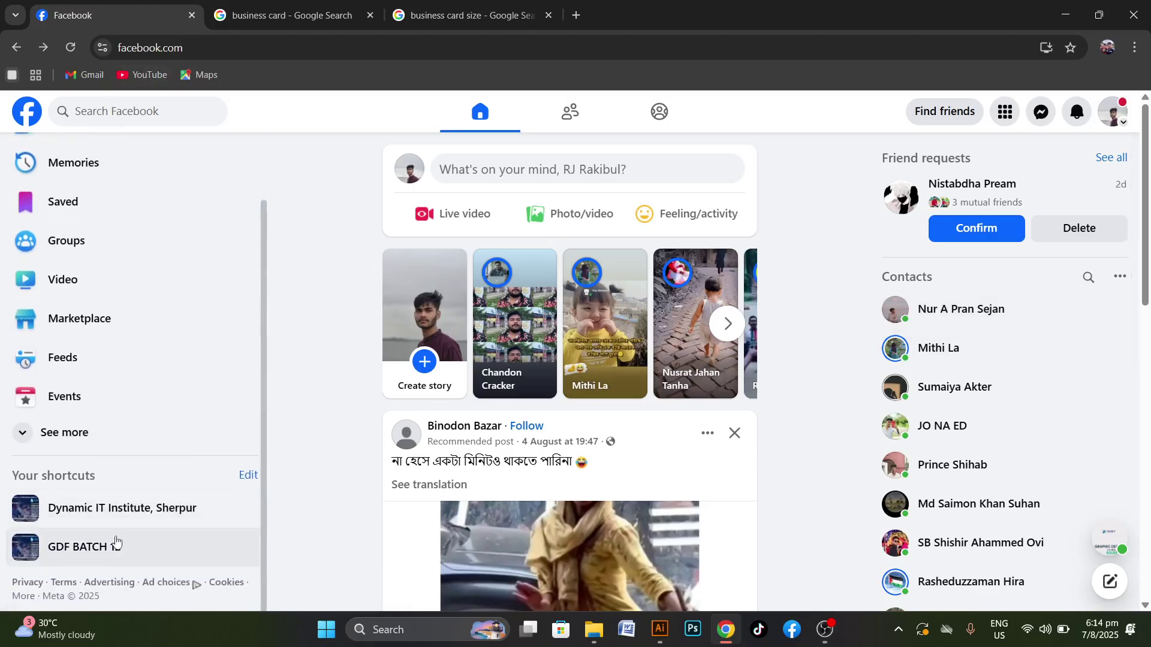
{"action": "left_click", "coordinate": [262, 543]}
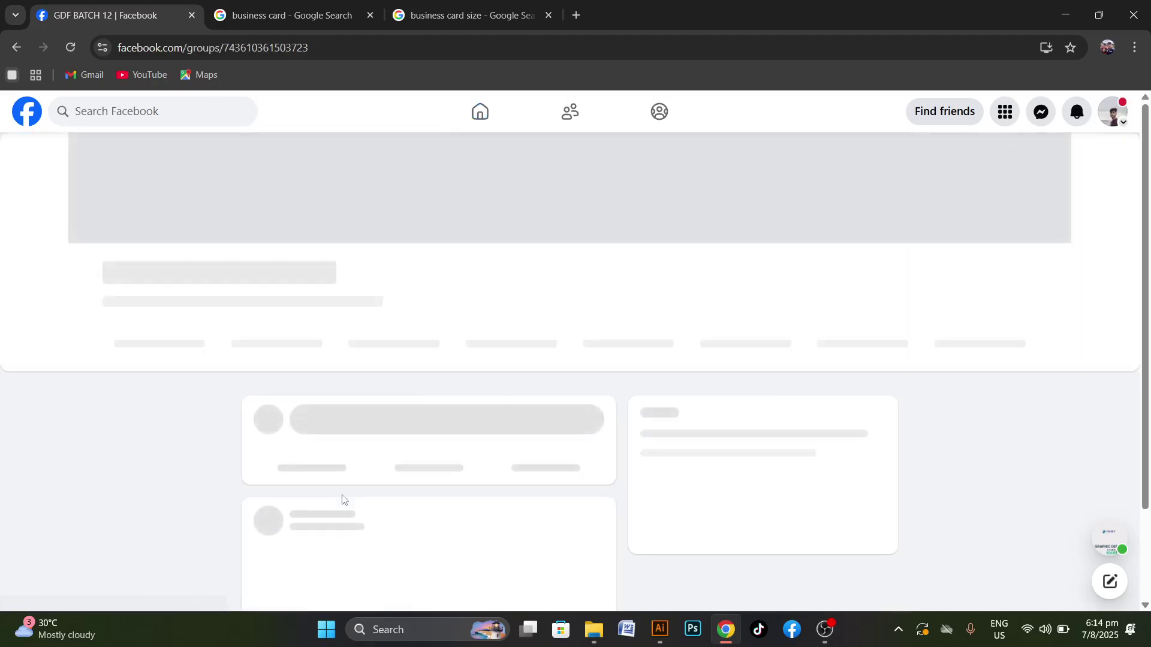
Look through the GDF BATCH 12 group's posts for the business card contact-details material
{"action": "scroll", "coordinate": [548, 403], "scroll_direction": "down", "scroll_amount": 10}
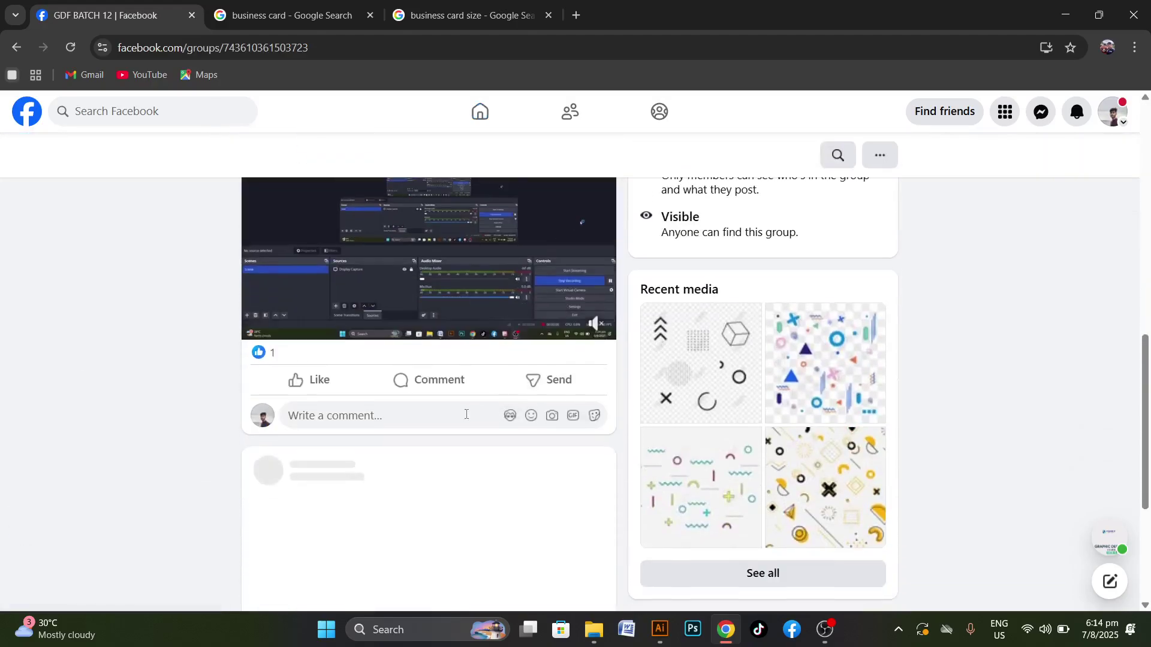
{"action": "scroll", "coordinate": [474, 414], "scroll_direction": "down", "scroll_amount": 10}
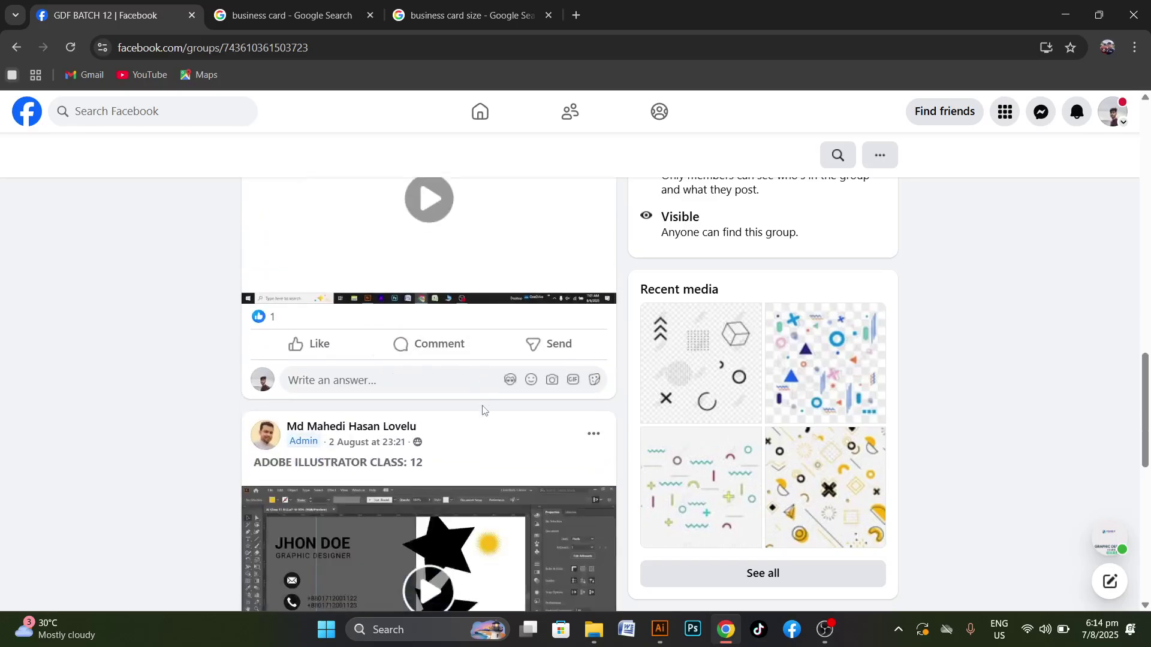
{"action": "scroll", "coordinate": [483, 410], "scroll_direction": "down", "scroll_amount": 10}
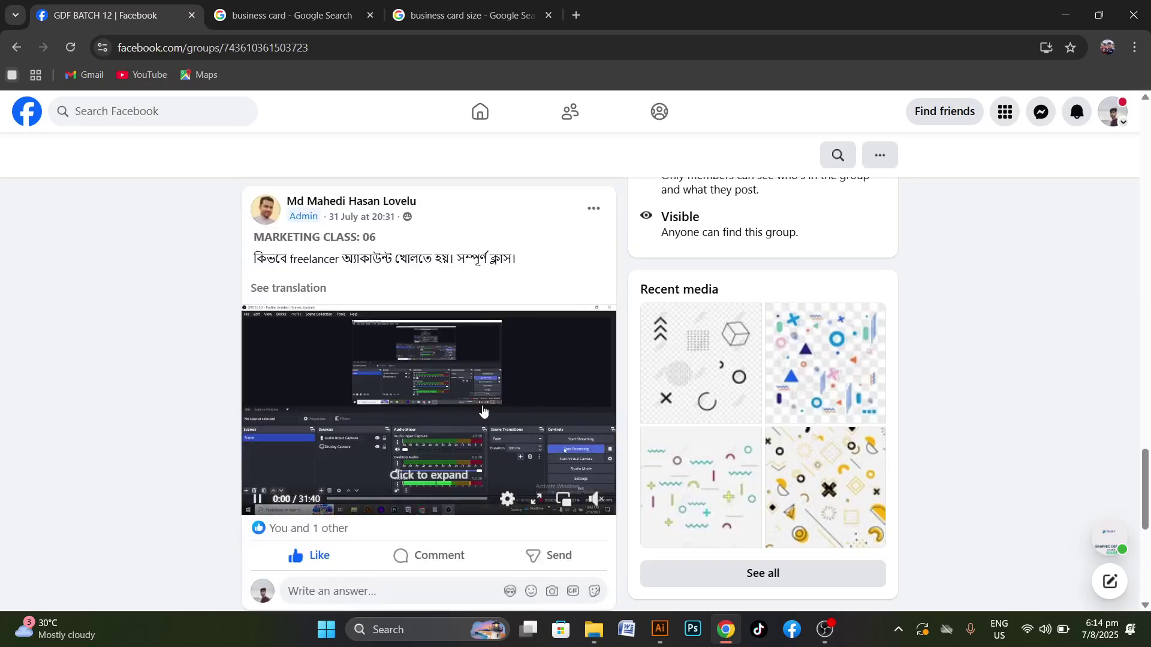
{"action": "scroll", "coordinate": [483, 410], "scroll_direction": "down", "scroll_amount": 10}
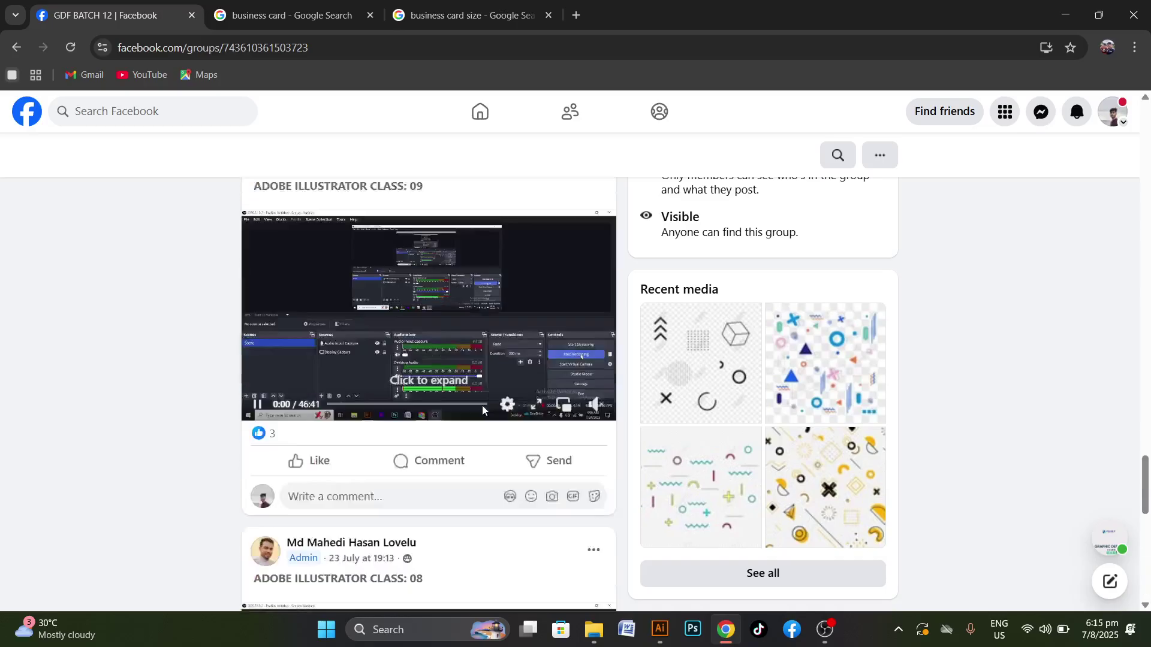
{"action": "scroll", "coordinate": [483, 410], "scroll_direction": "down", "scroll_amount": 10}
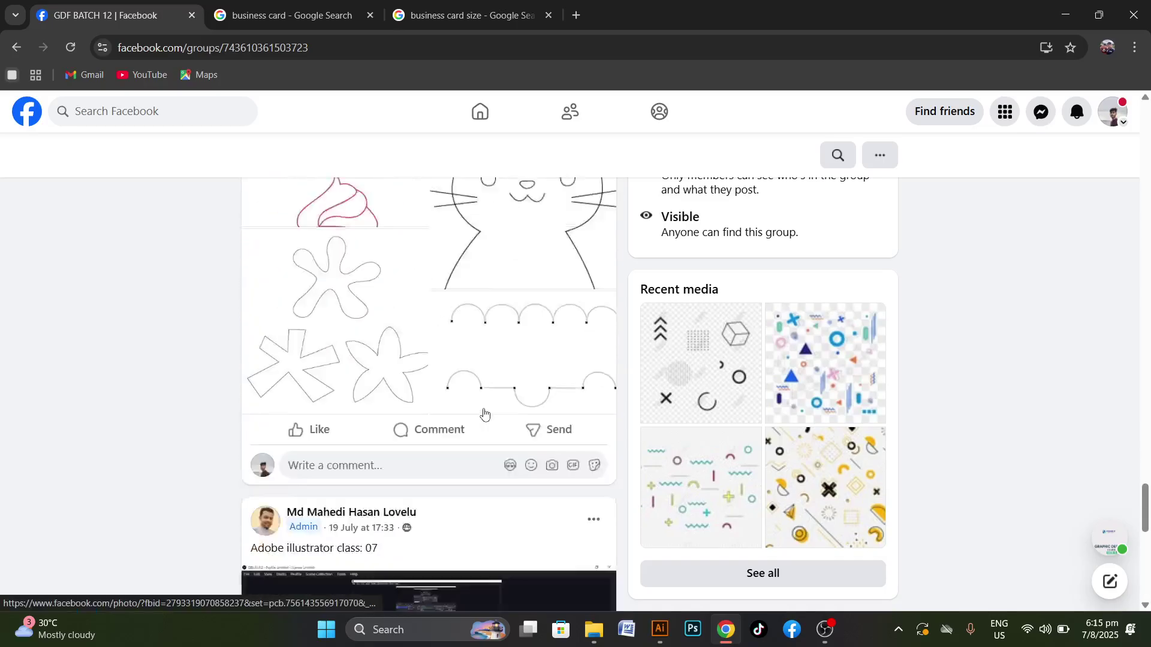
{"action": "scroll", "coordinate": [484, 410], "scroll_direction": "down", "scroll_amount": 2}
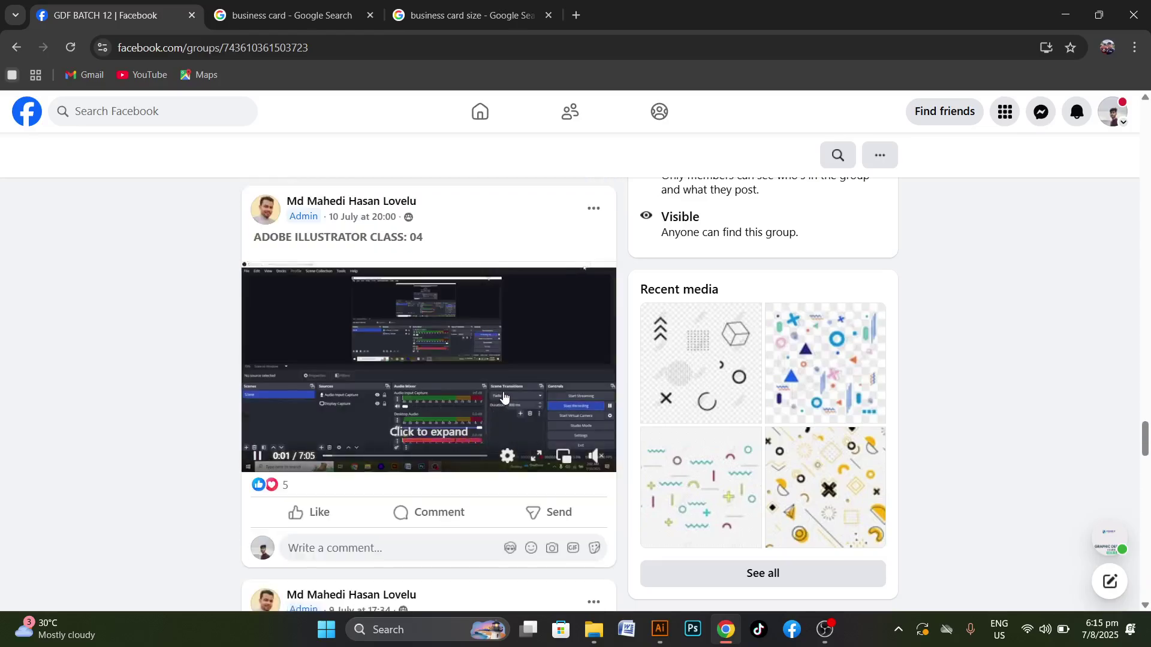
{"action": "scroll", "coordinate": [501, 387], "scroll_direction": "down", "scroll_amount": 3}
{"action": "scroll", "coordinate": [498, 379], "scroll_direction": "down", "scroll_amount": 15}
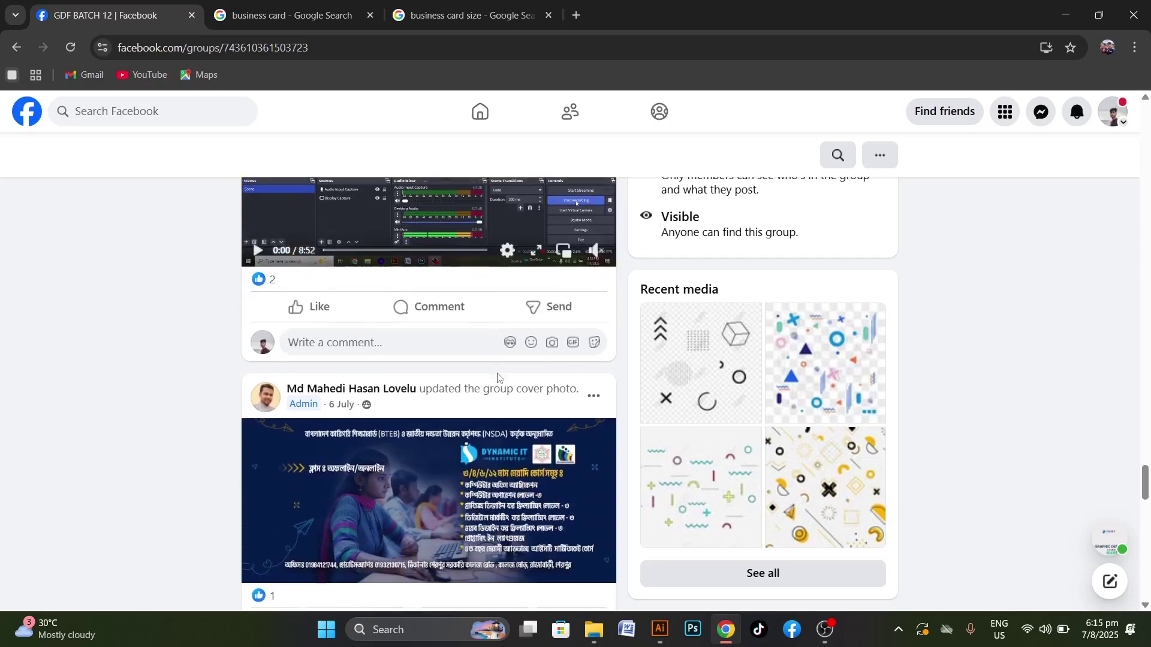
{"action": "scroll", "coordinate": [498, 378], "scroll_direction": "down", "scroll_amount": 1}
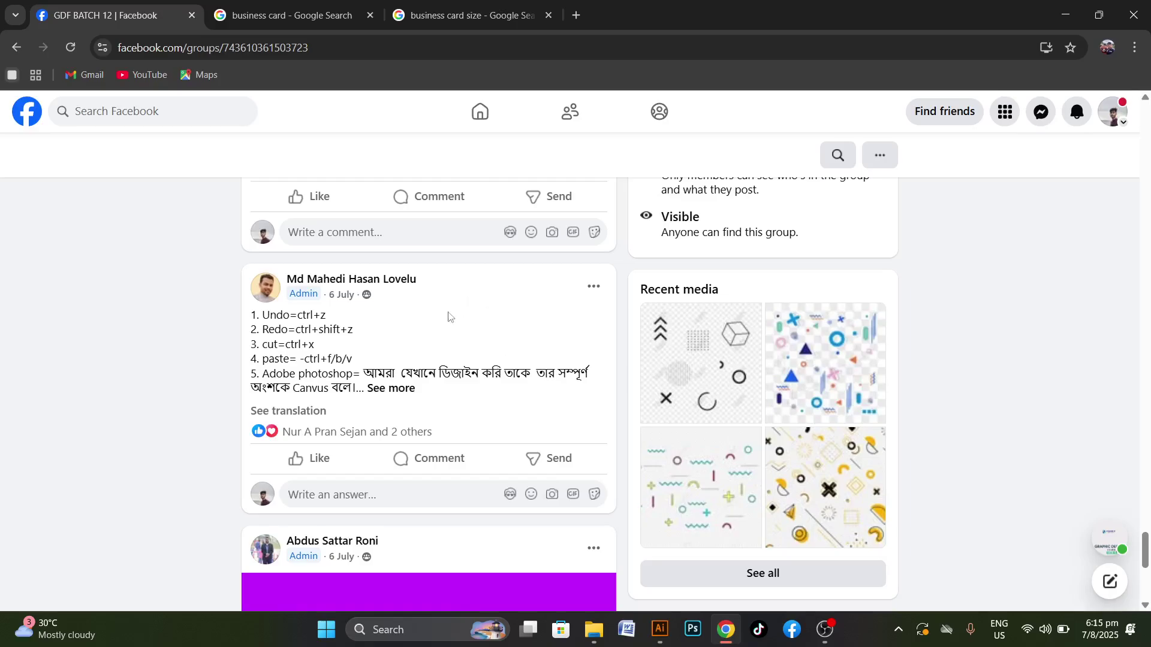
{"action": "scroll", "coordinate": [406, 405], "scroll_direction": "down", "scroll_amount": 7}
{"action": "scroll", "coordinate": [956, 149], "scroll_direction": "up", "scroll_amount": 7}
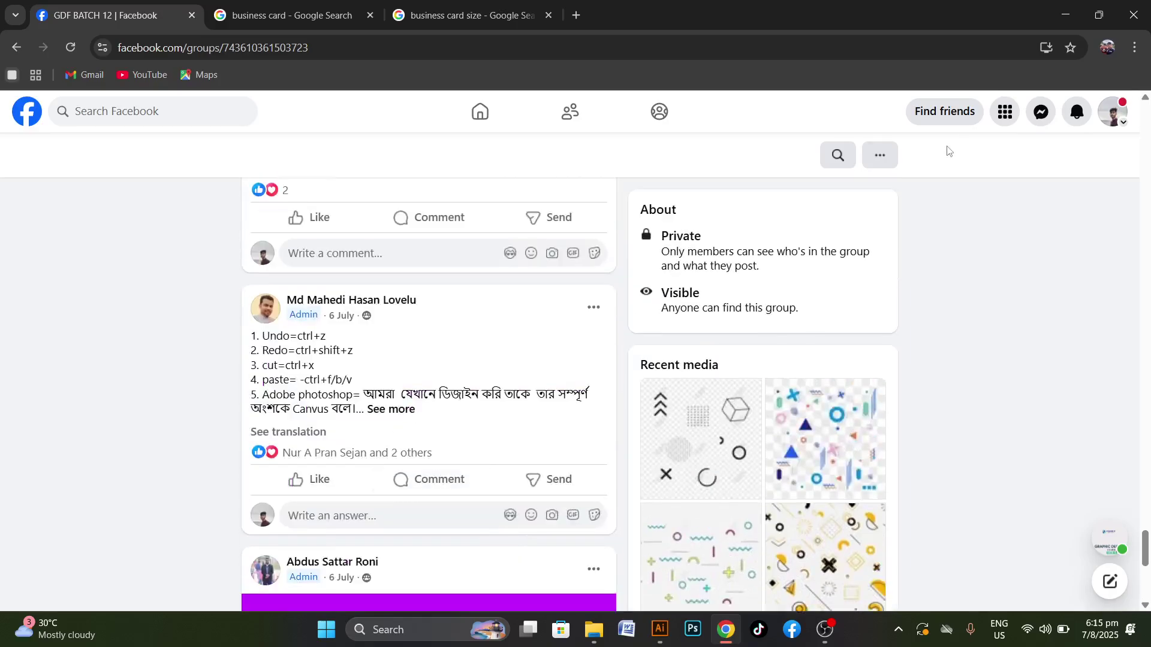
Open the GDF Batch -12 group chat and search back through its messages for the instructor's orange and blue contact-details image
{"action": "left_click", "coordinate": [1104, 546]}
{"action": "scroll", "coordinate": [960, 438], "scroll_direction": "up", "scroll_amount": 10}
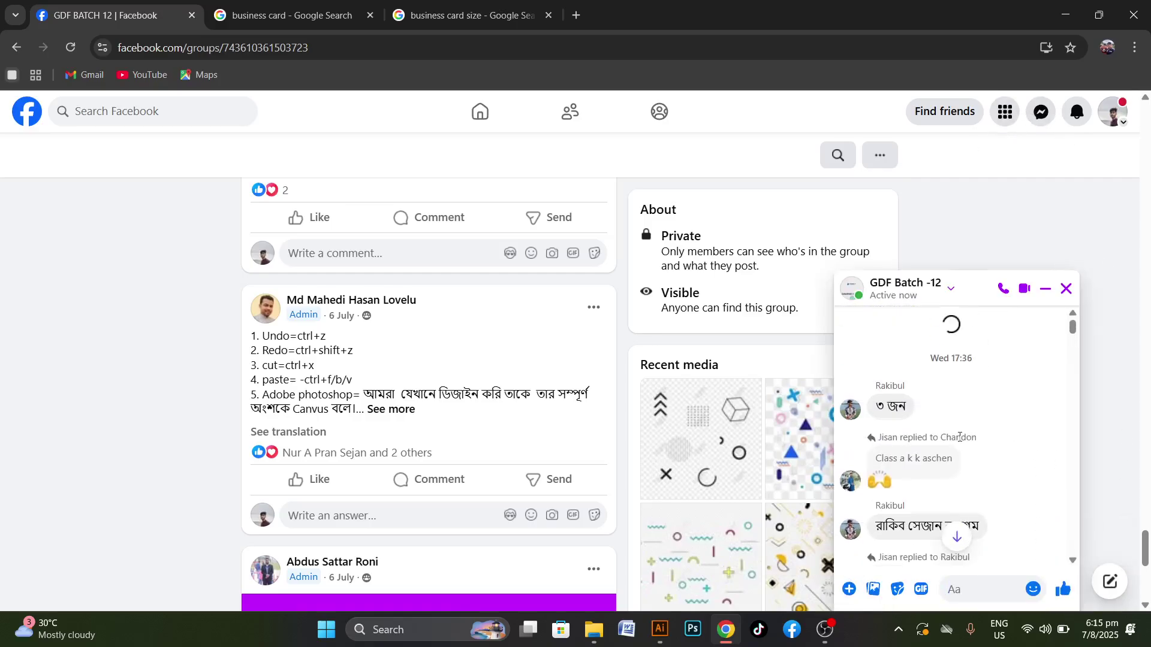
{"action": "scroll", "coordinate": [962, 434], "scroll_direction": "up", "scroll_amount": 10}
{"action": "scroll", "coordinate": [970, 428], "scroll_direction": "up", "scroll_amount": 10}
{"action": "scroll", "coordinate": [970, 432], "scroll_direction": "up", "scroll_amount": 10}
{"action": "scroll", "coordinate": [970, 431], "scroll_direction": "up", "scroll_amount": 10}
{"action": "scroll", "coordinate": [970, 430], "scroll_direction": "up", "scroll_amount": 10}
{"action": "scroll", "coordinate": [970, 431], "scroll_direction": "up", "scroll_amount": 10}
{"action": "scroll", "coordinate": [970, 432], "scroll_direction": "down", "scroll_amount": 10}
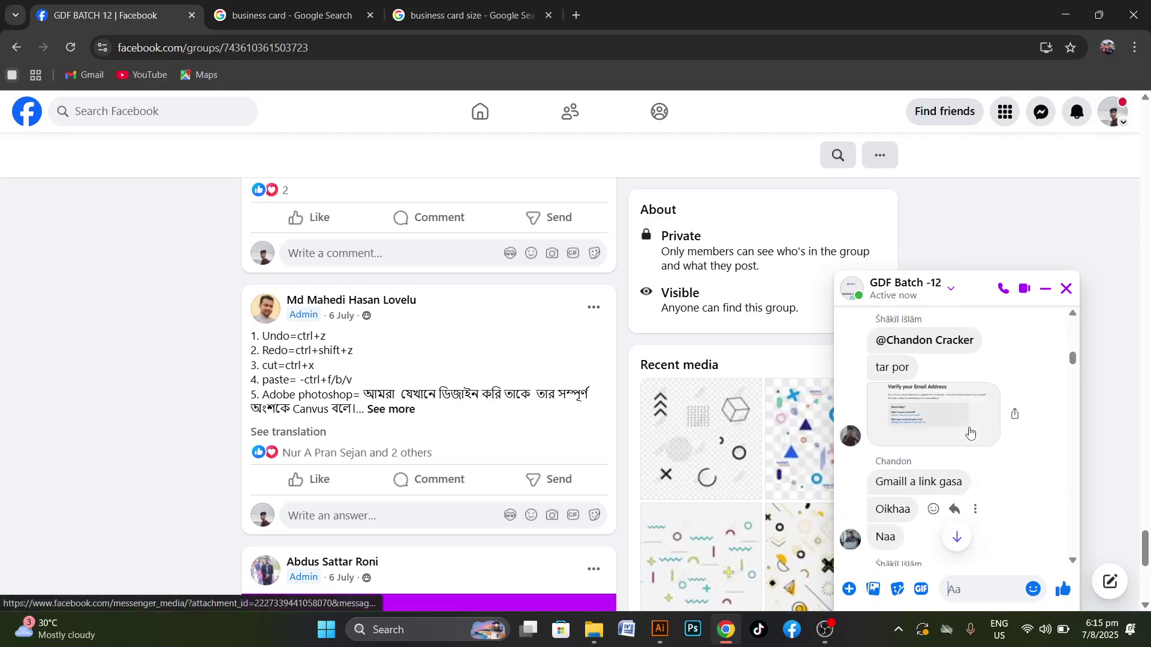
{"action": "scroll", "coordinate": [970, 431], "scroll_direction": "up", "scroll_amount": 10}
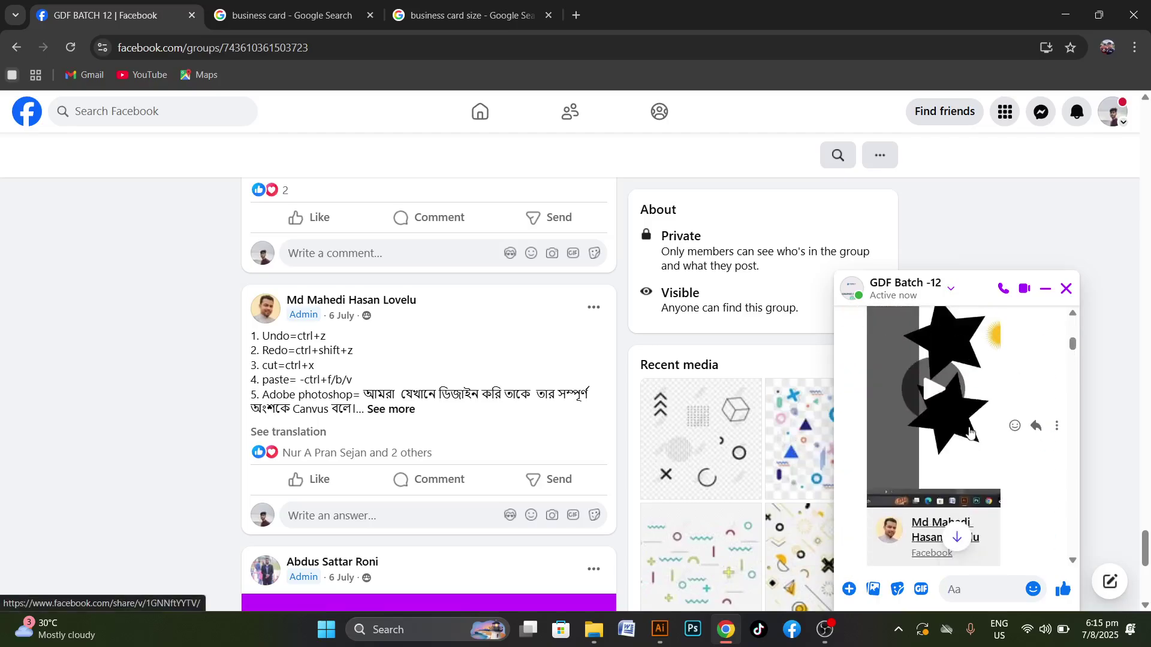
{"action": "scroll", "coordinate": [970, 432], "scroll_direction": "up", "scroll_amount": 10}
{"action": "scroll", "coordinate": [970, 432], "scroll_direction": "up", "scroll_amount": 3}
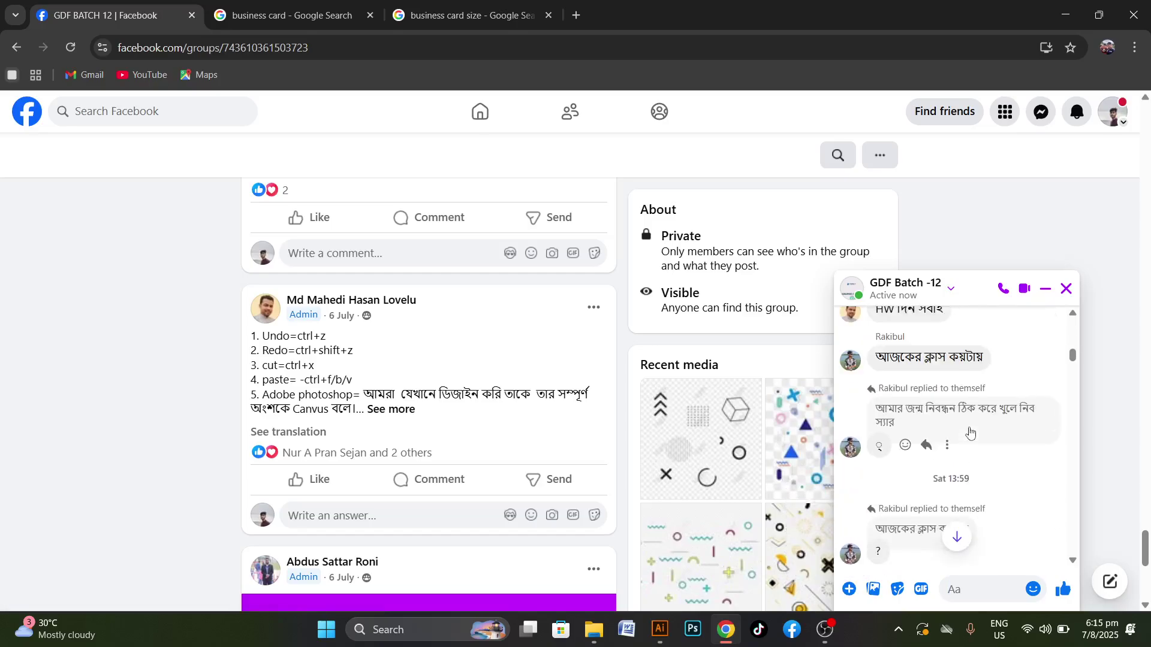
{"action": "scroll", "coordinate": [970, 432], "scroll_direction": "down", "scroll_amount": 5}
{"action": "scroll", "coordinate": [970, 432], "scroll_direction": "up", "scroll_amount": 10}
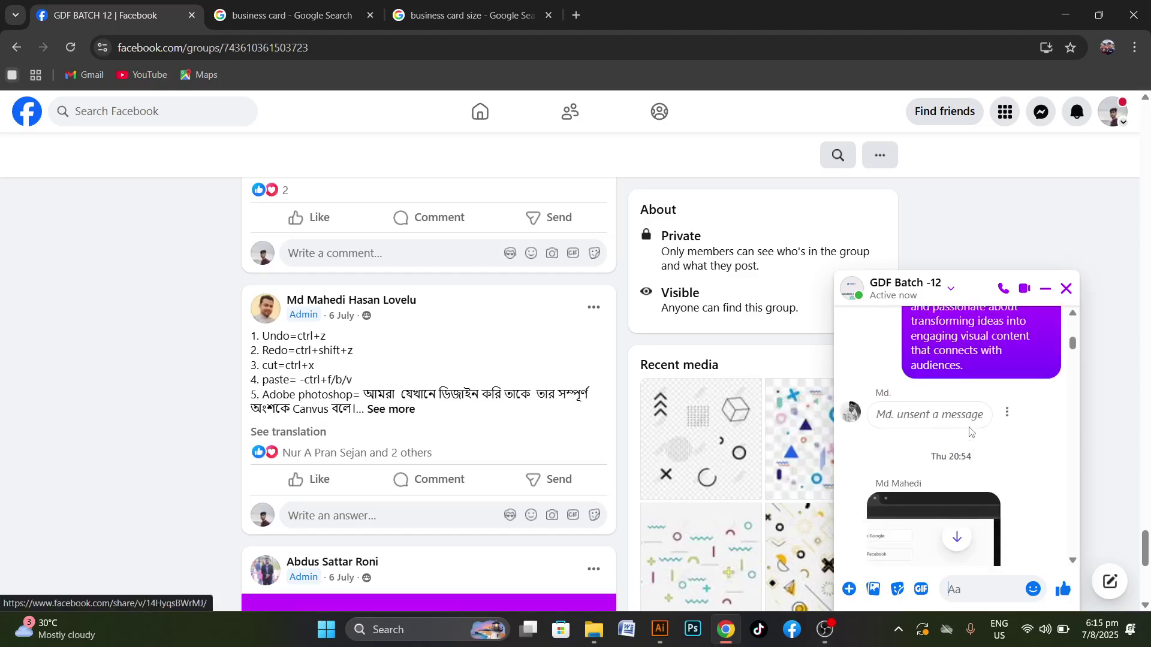
{"action": "scroll", "coordinate": [970, 432], "scroll_direction": "up", "scroll_amount": 5}
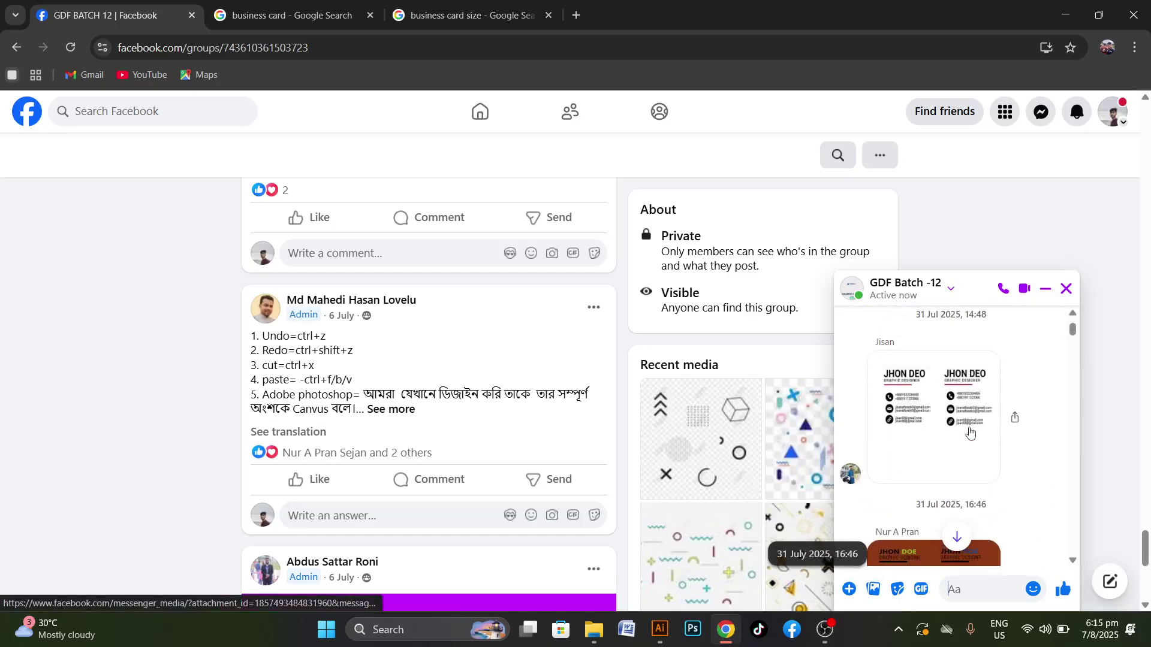
{"action": "scroll", "coordinate": [970, 432], "scroll_direction": "up", "scroll_amount": 5}
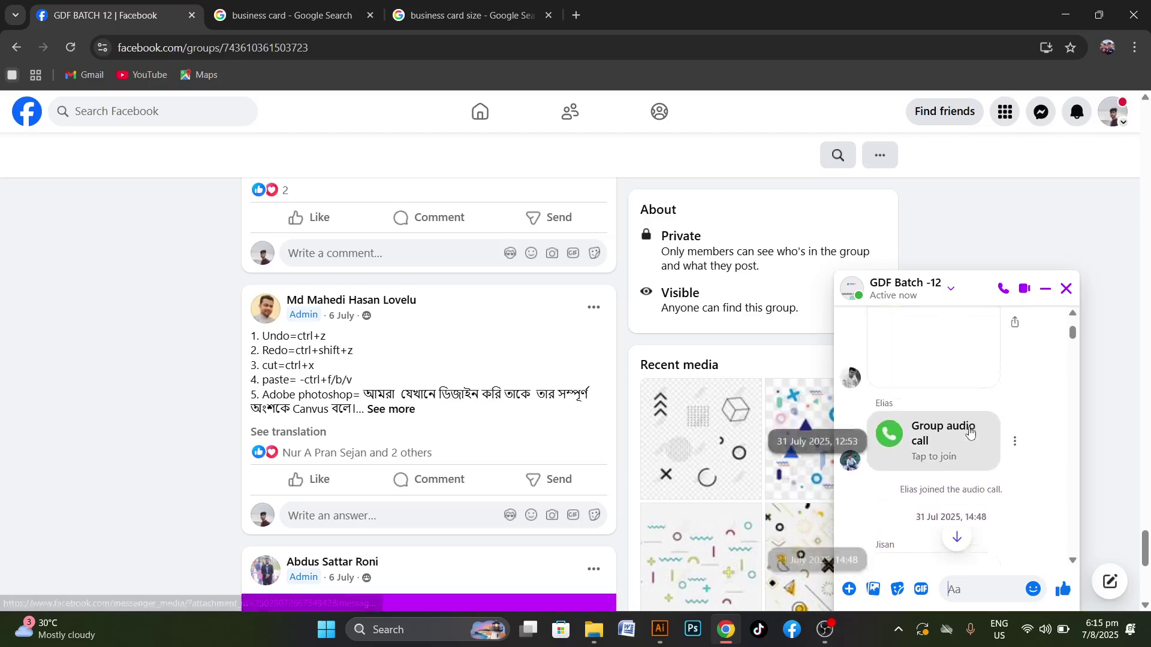
{"action": "scroll", "coordinate": [944, 443], "scroll_direction": "up", "scroll_amount": 10}
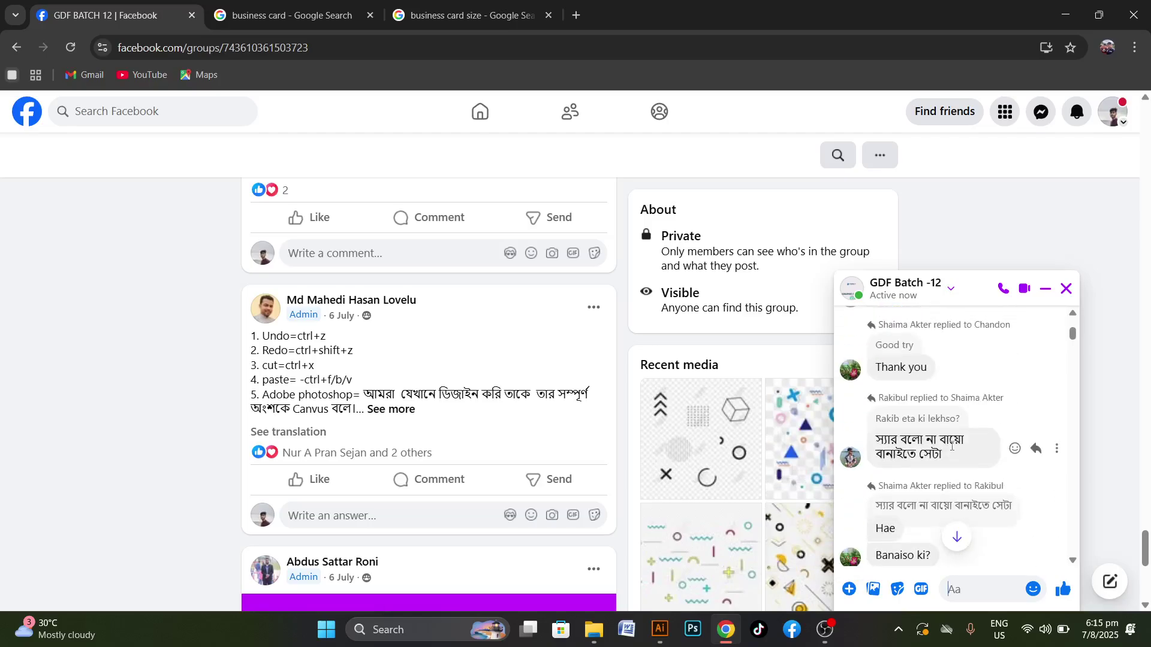
{"action": "scroll", "coordinate": [953, 431], "scroll_direction": "up", "scroll_amount": 3}
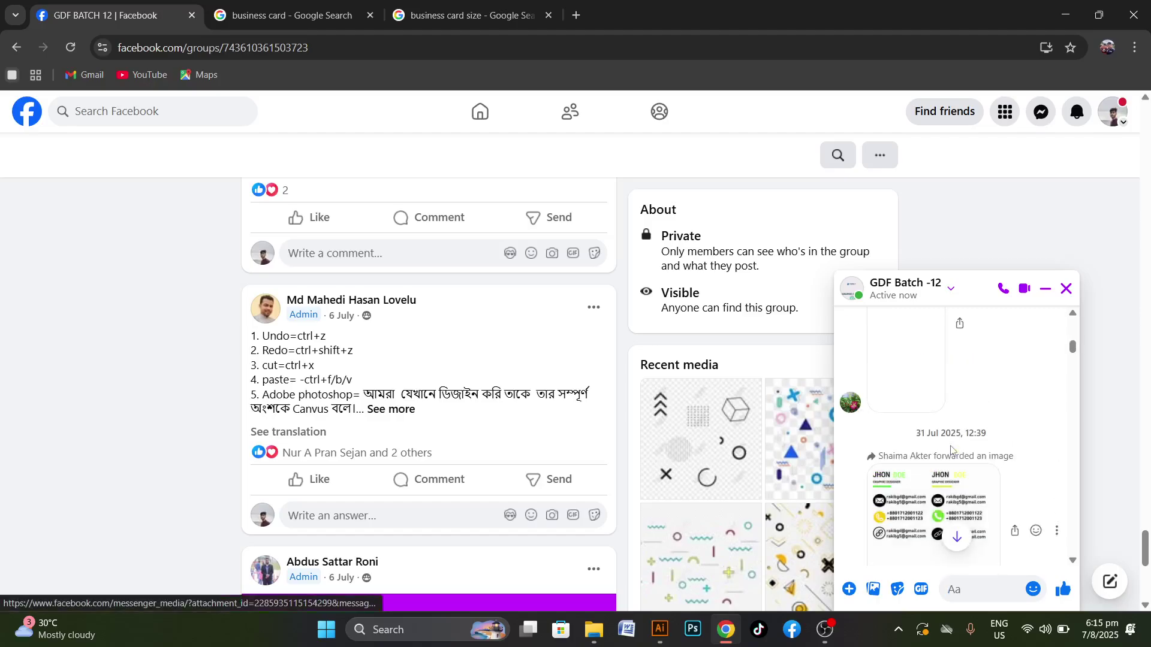
{"action": "scroll", "coordinate": [947, 413], "scroll_direction": "up", "scroll_amount": 5}
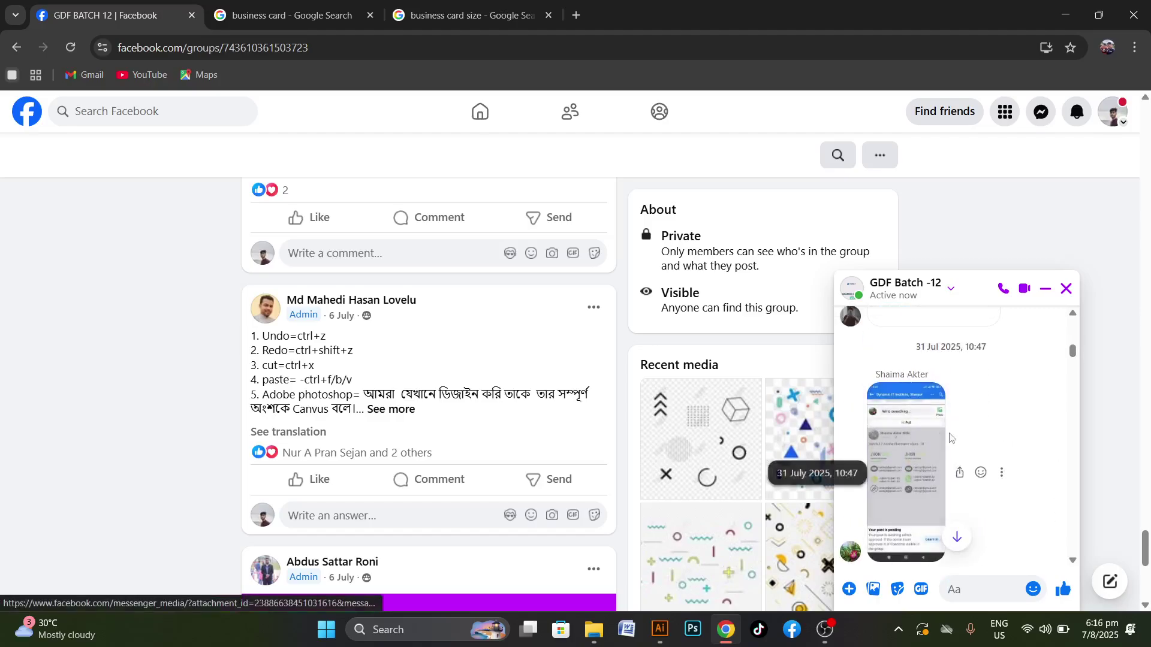
{"action": "scroll", "coordinate": [932, 434], "scroll_direction": "up", "scroll_amount": 10}
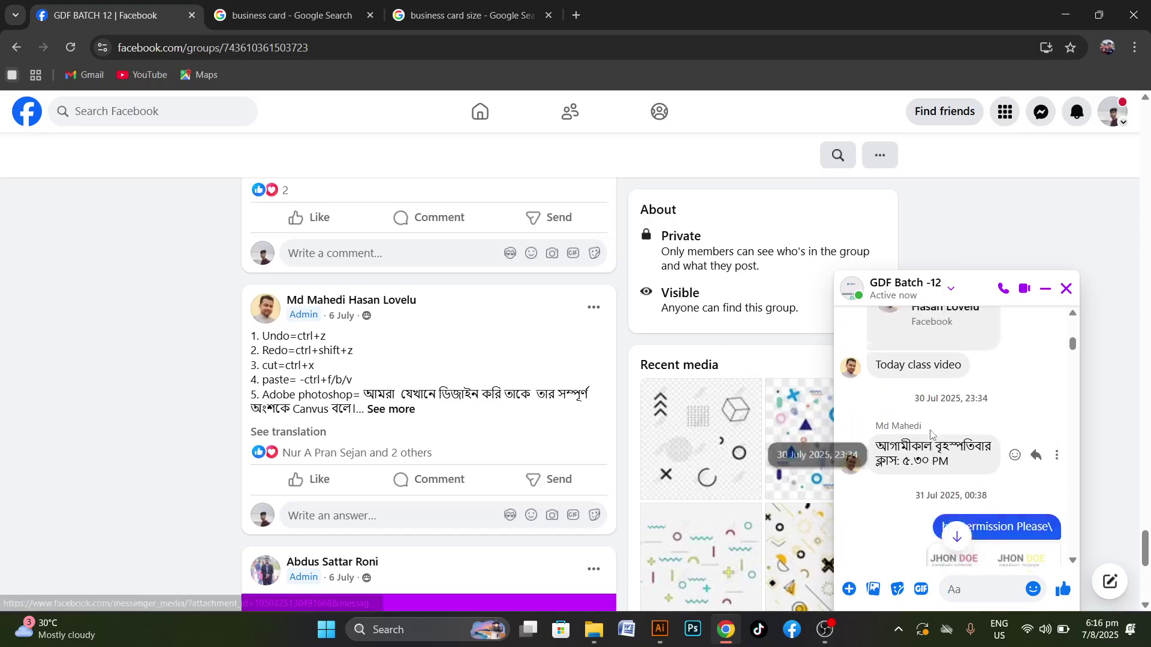
{"action": "scroll", "coordinate": [931, 435], "scroll_direction": "up", "scroll_amount": 6}
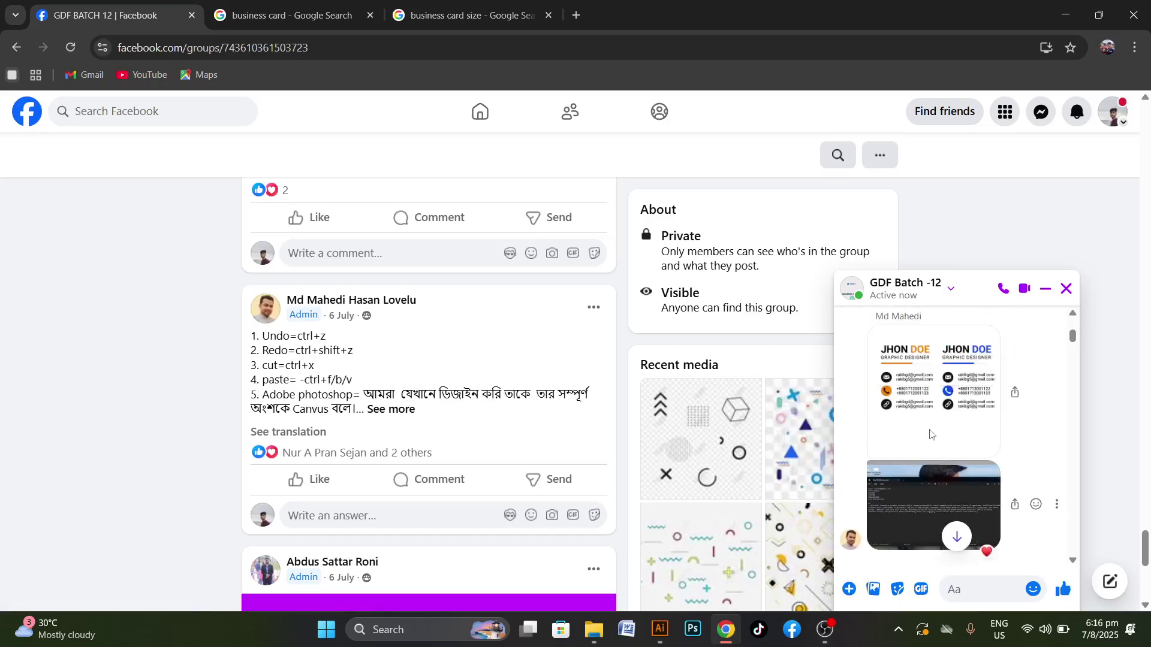
Copy the full-size orange and blue contact-details image from the chat and paste it into the business card document in Illustrator
{"action": "left_click", "coordinate": [932, 459]}
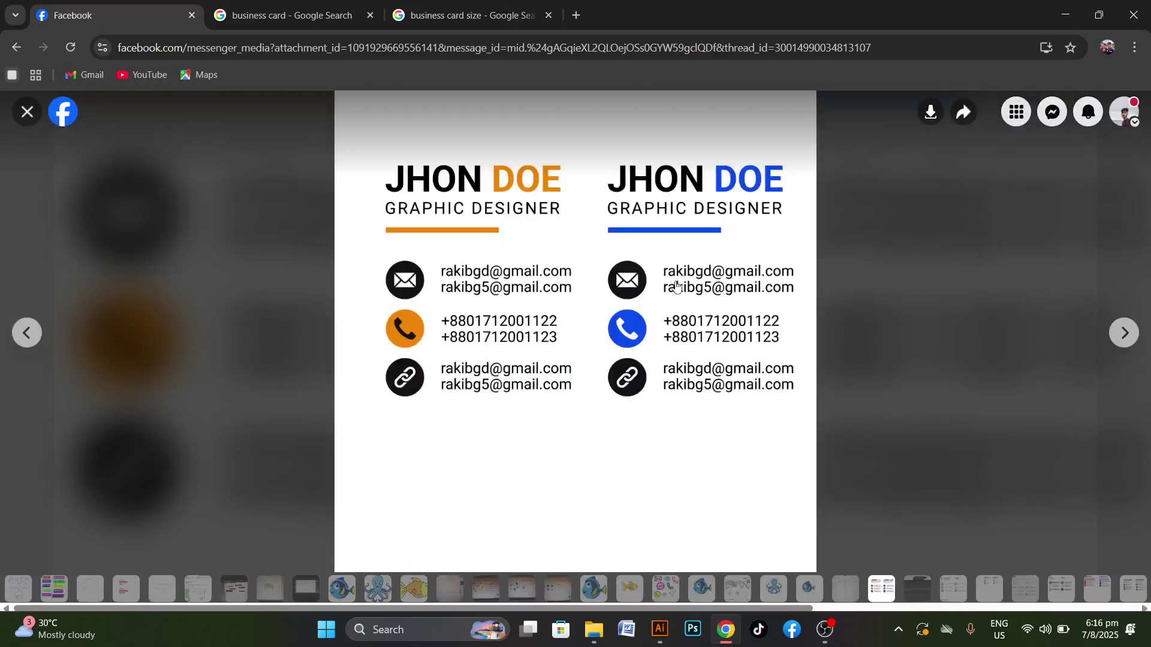
{"action": "right_click", "coordinate": [675, 273]}
{"action": "left_click", "coordinate": [753, 335]}
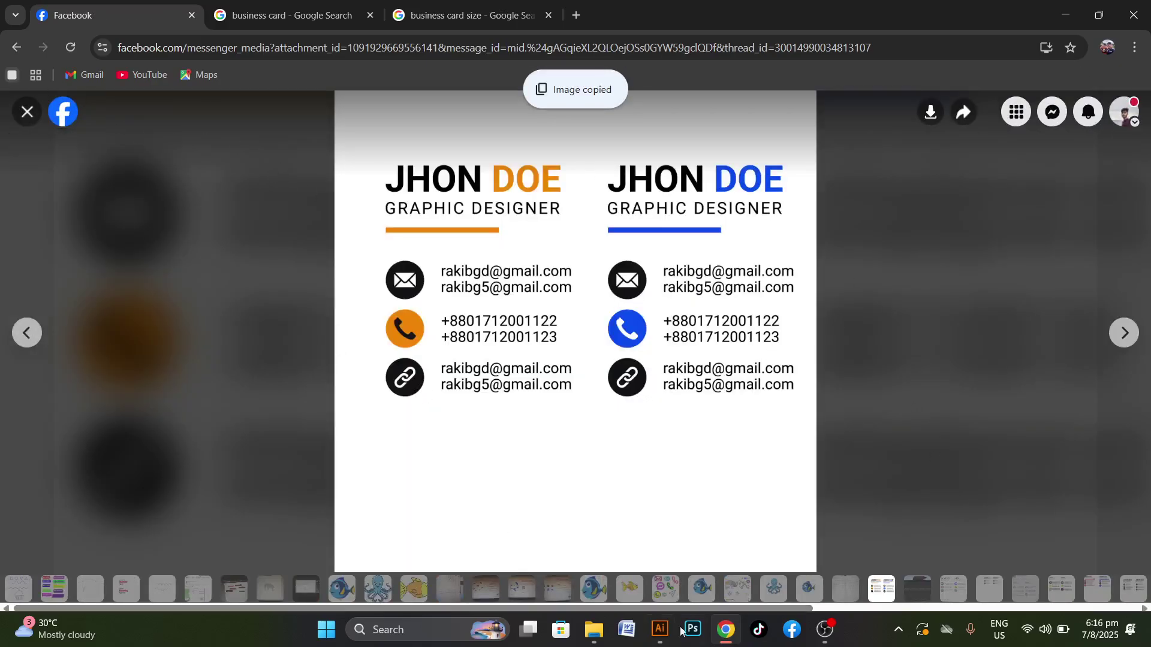
{"action": "left_click", "coordinate": [659, 630]}
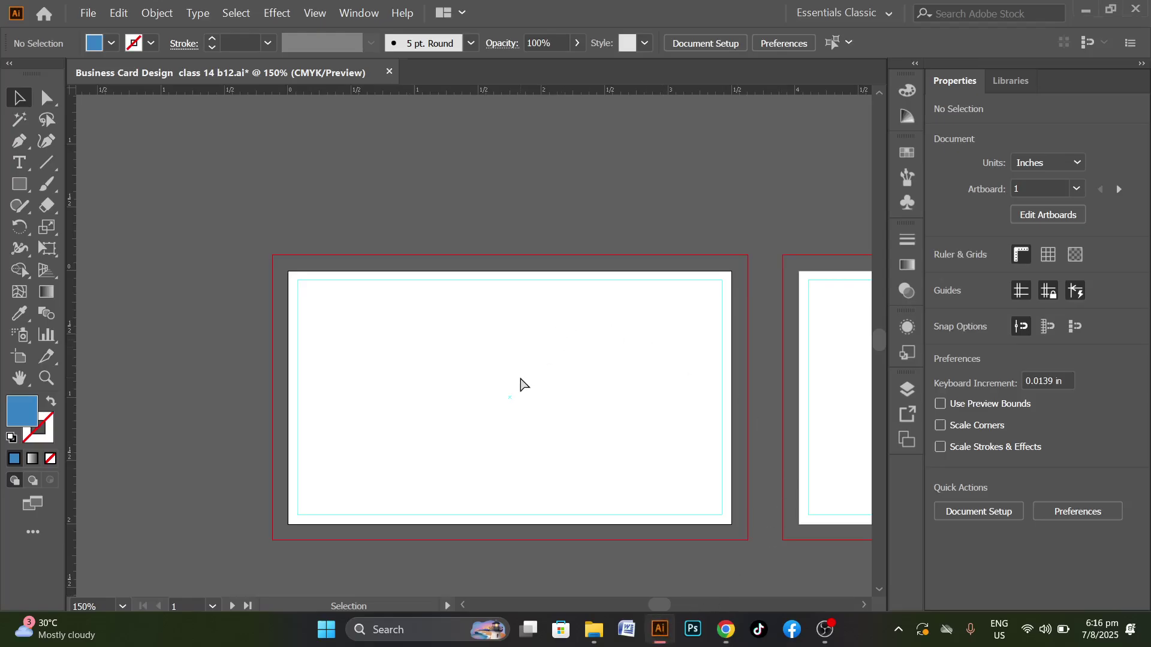
{"action": "key", "text": "ctrl+v"}
Scale the pasted contact-details image down to about 6.17 in square and place it clear of the artboards, beyond the second one
{"action": "key", "text": "ctrl+minus"}
{"action": "key", "text": "ctrl+minus"}
{"action": "key", "text": "ctrl+minus"}
{"action": "key", "text": "ctrl+minus"}
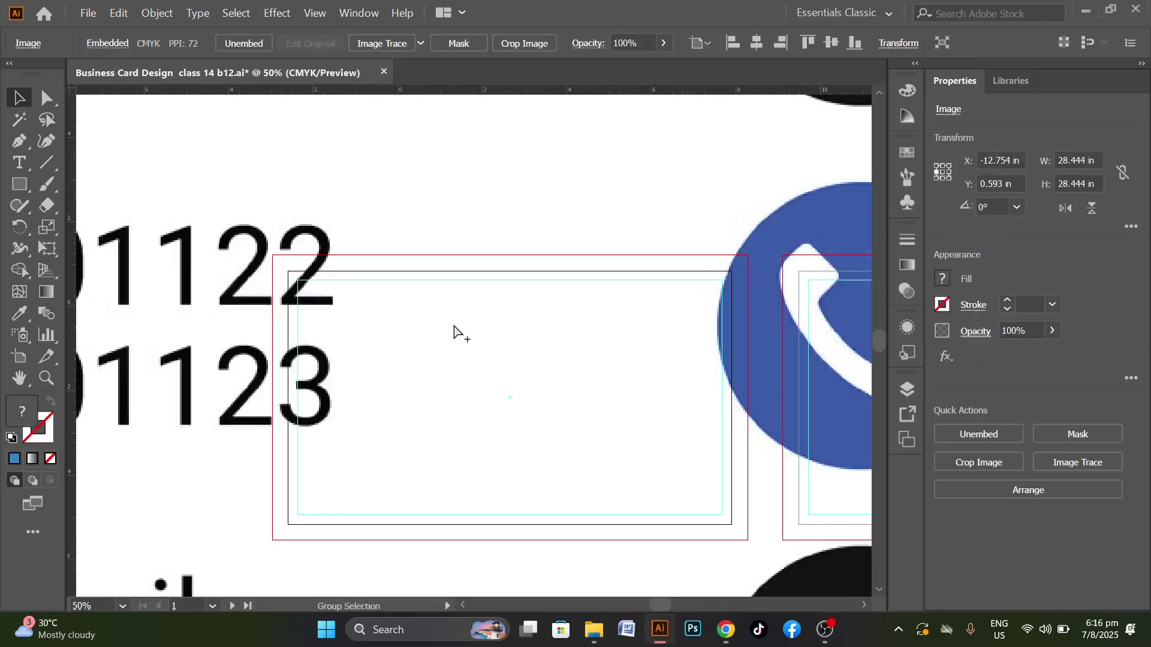
{"action": "key", "text": "ctrl+minus"}
{"action": "key", "text": "ctrl+minus"}
{"action": "left_click_drag", "start_coordinate": [353, 216], "coordinate": [655, 235]}
{"action": "left_click_drag", "start_coordinate": [548, 155], "coordinate": [630, 236]}
{"action": "left_click_drag", "start_coordinate": [707, 288], "coordinate": [629, 265]}
{"action": "left_click_drag", "start_coordinate": [554, 216], "coordinate": [629, 290]}
{"action": "scroll", "coordinate": [662, 321], "scroll_direction": "up", "scroll_amount": 2}
{"action": "scroll", "coordinate": [684, 357], "scroll_direction": "up", "scroll_amount": 4}
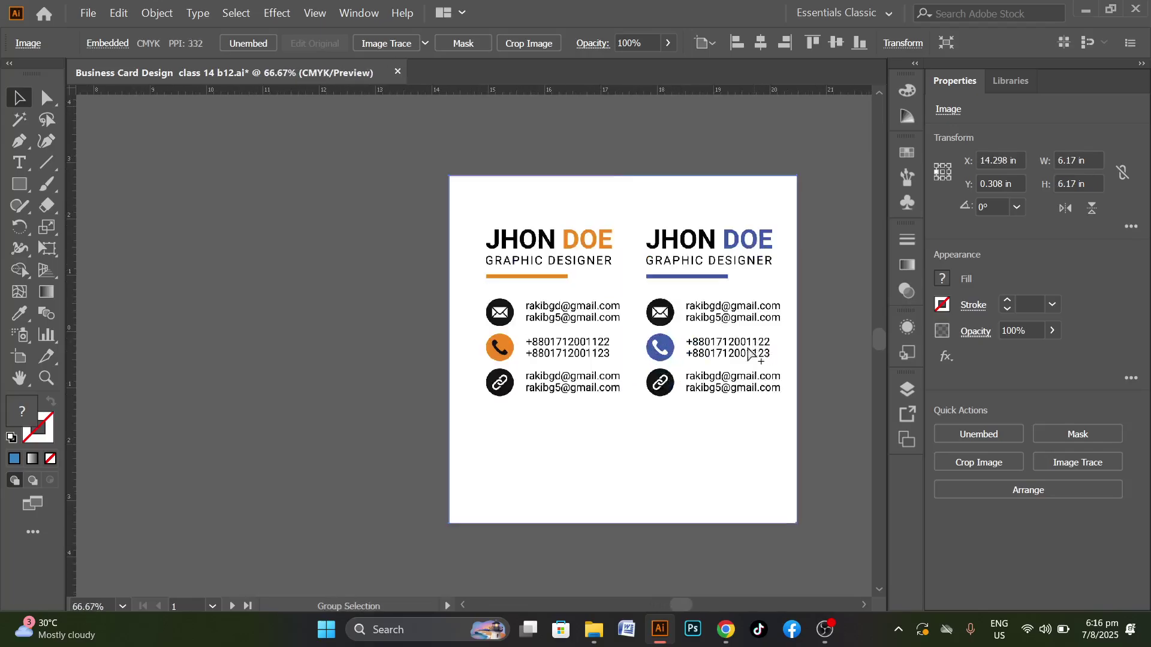
Place a duplicate of the contact-details image to the right of the original, at about X 21.47 in
{"action": "scroll", "coordinate": [631, 311], "scroll_direction": "down", "scroll_amount": 2}
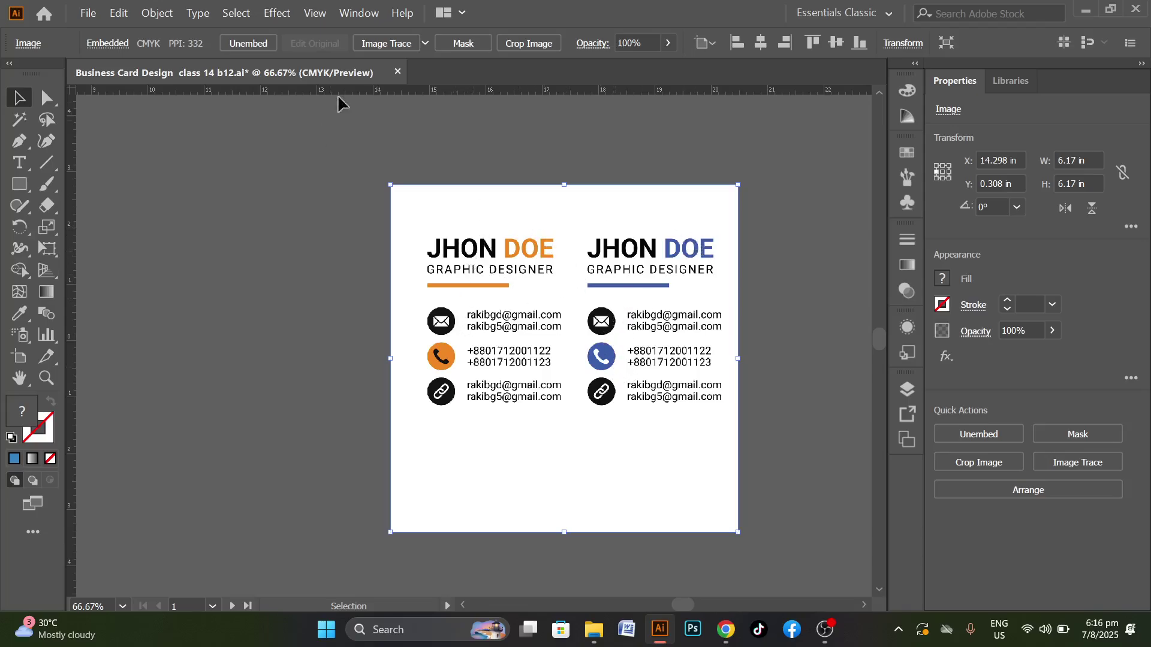
{"action": "scroll", "coordinate": [458, 319], "scroll_direction": "up", "scroll_amount": 3}
{"action": "scroll", "coordinate": [314, 249], "scroll_direction": "down", "scroll_amount": 3}
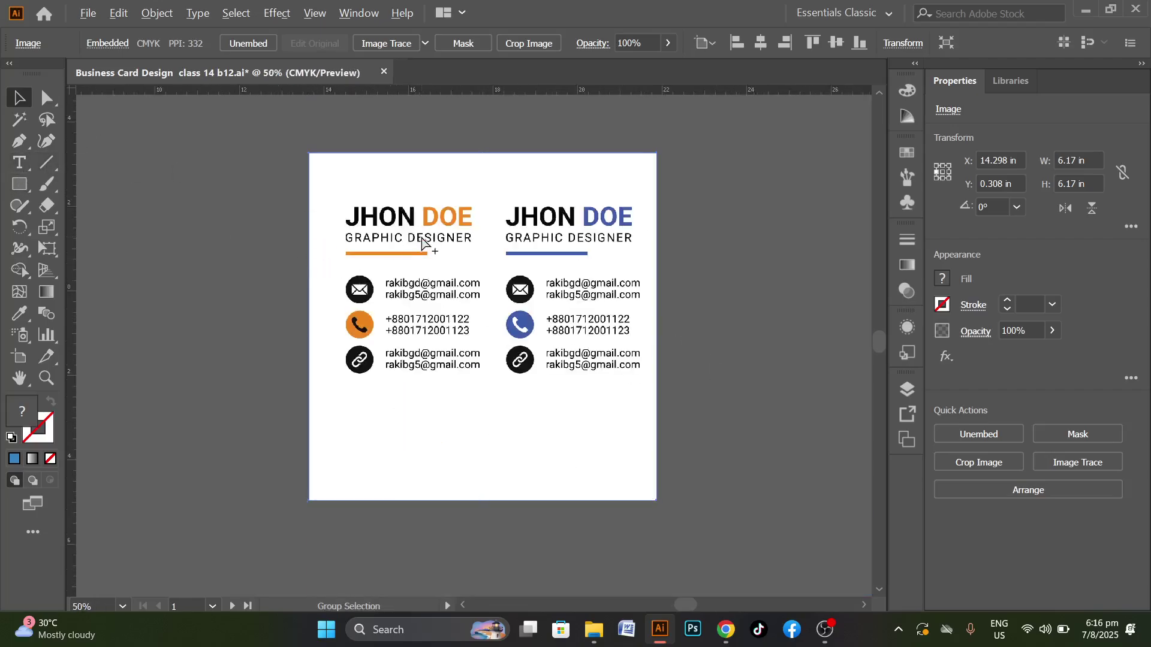
{"action": "scroll", "coordinate": [455, 246], "scroll_direction": "down", "scroll_amount": 2}
{"action": "left_click_drag", "start_coordinate": [456, 246], "coordinate": [657, 246]}
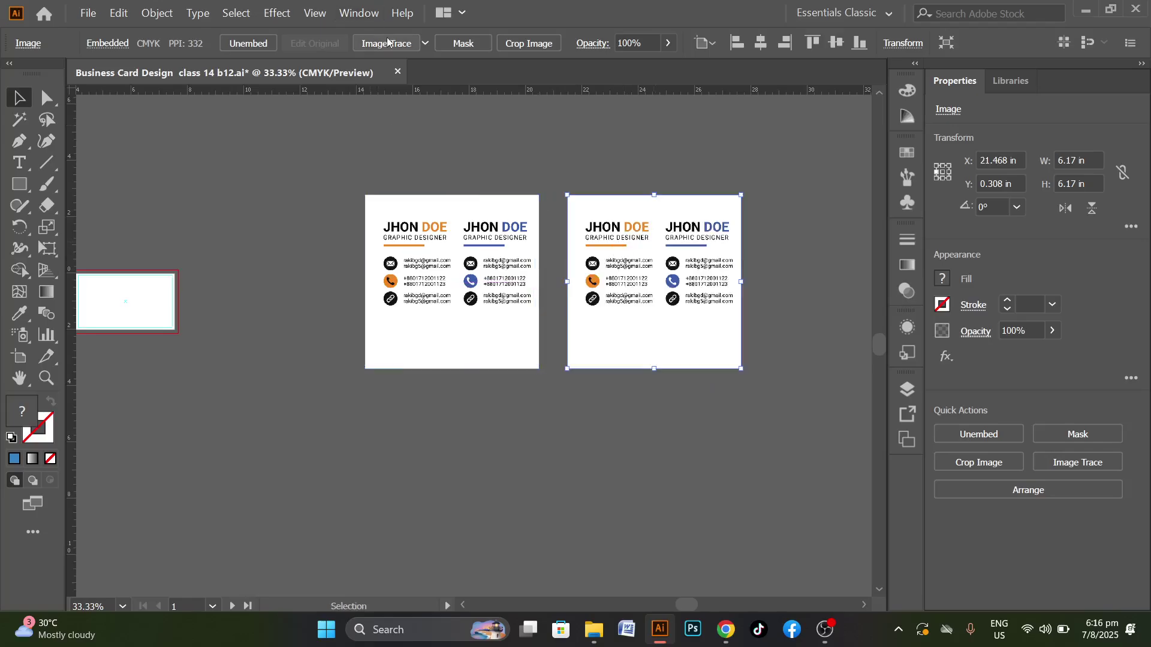
Apply Image Trace with the default preset to the duplicate image and expand the tracing into paths
{"action": "left_click", "coordinate": [681, 338]}
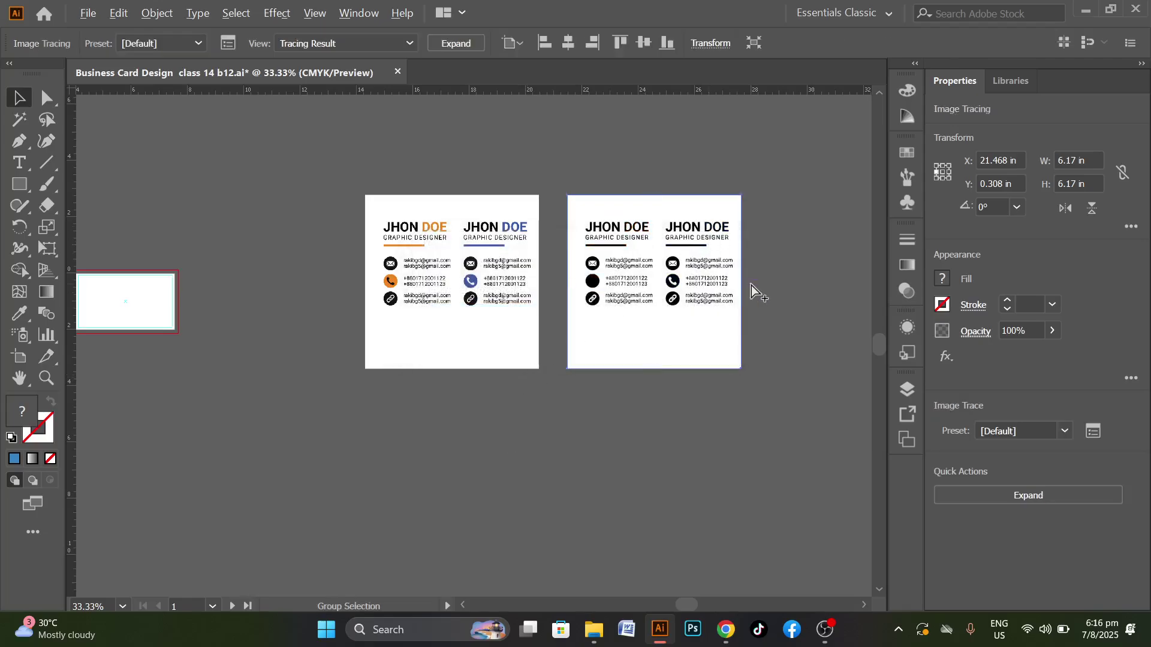
{"action": "scroll", "coordinate": [753, 291], "scroll_direction": "up", "scroll_amount": 1, "text": "alt"}
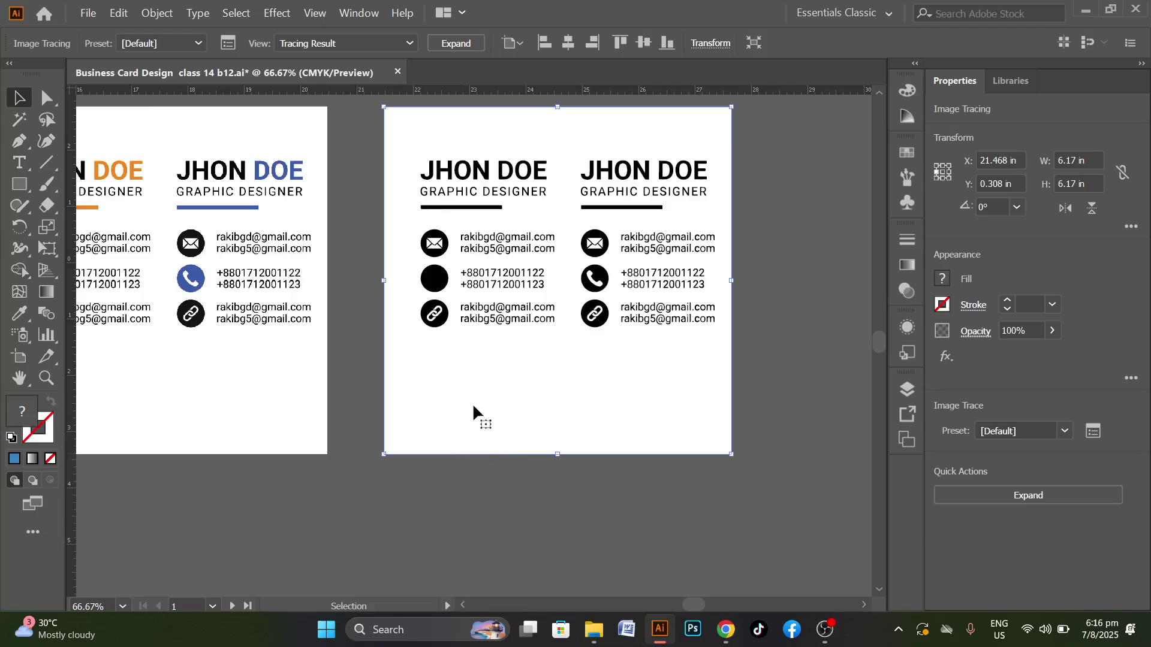
{"action": "left_click", "coordinate": [442, 45]}
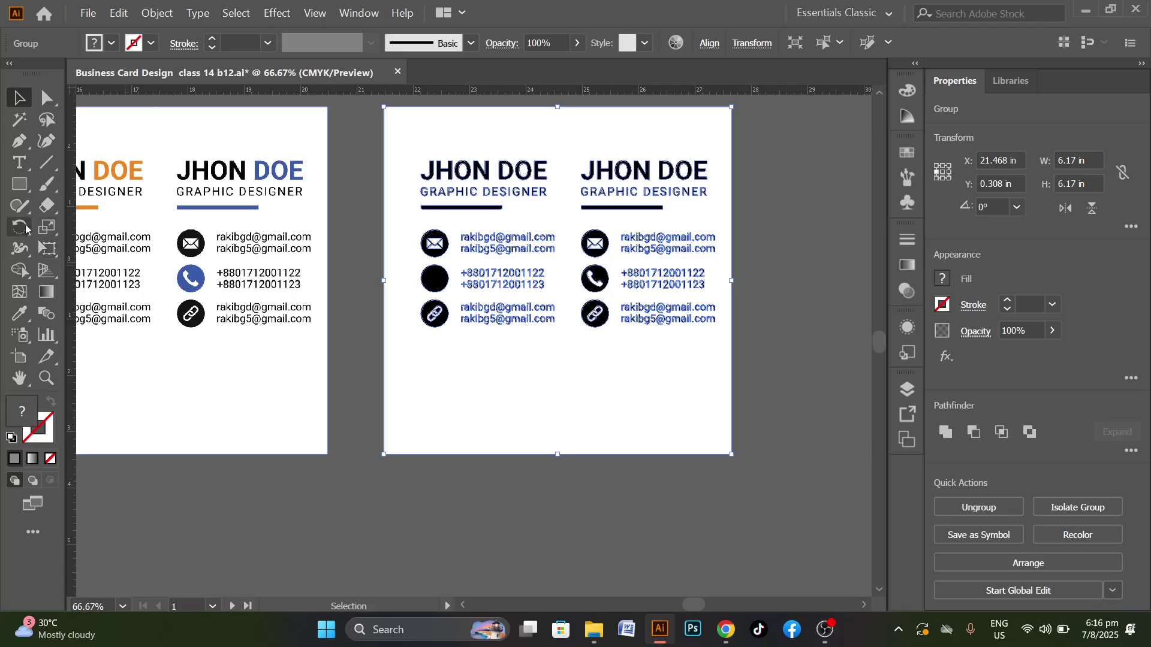
Delete all white areas of the expanded tracing using the Magic Wand, and leave the remaining black artwork deselected
{"action": "left_click", "coordinate": [18, 120]}
{"action": "left_click", "coordinate": [484, 363]}
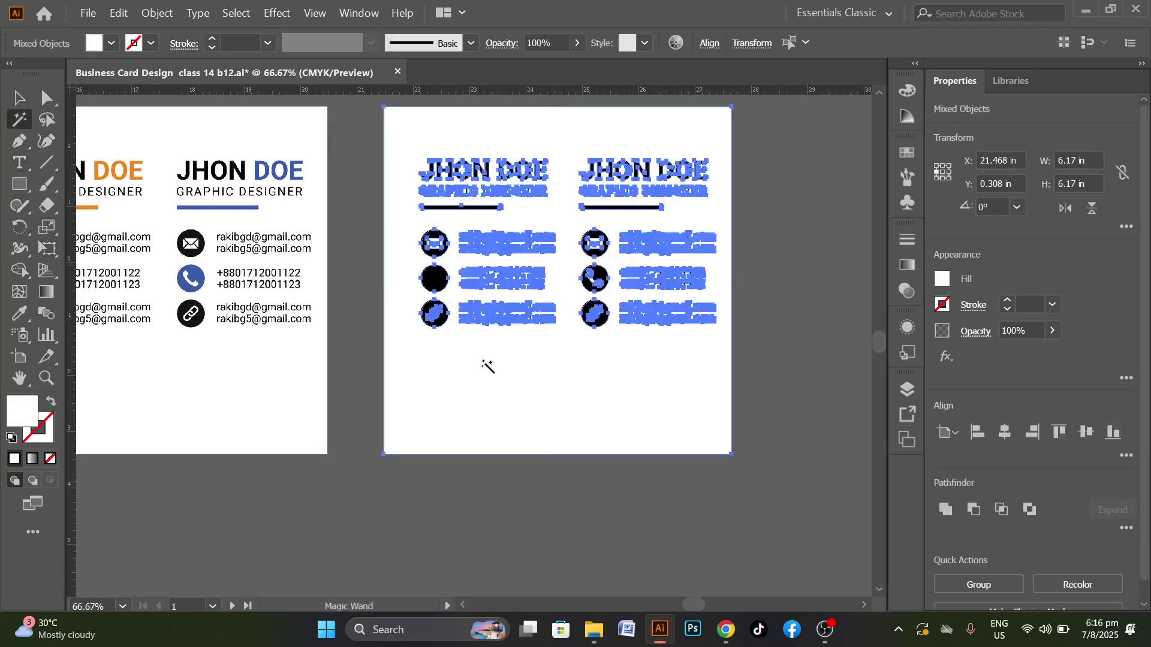
{"action": "key", "text": "Delete"}
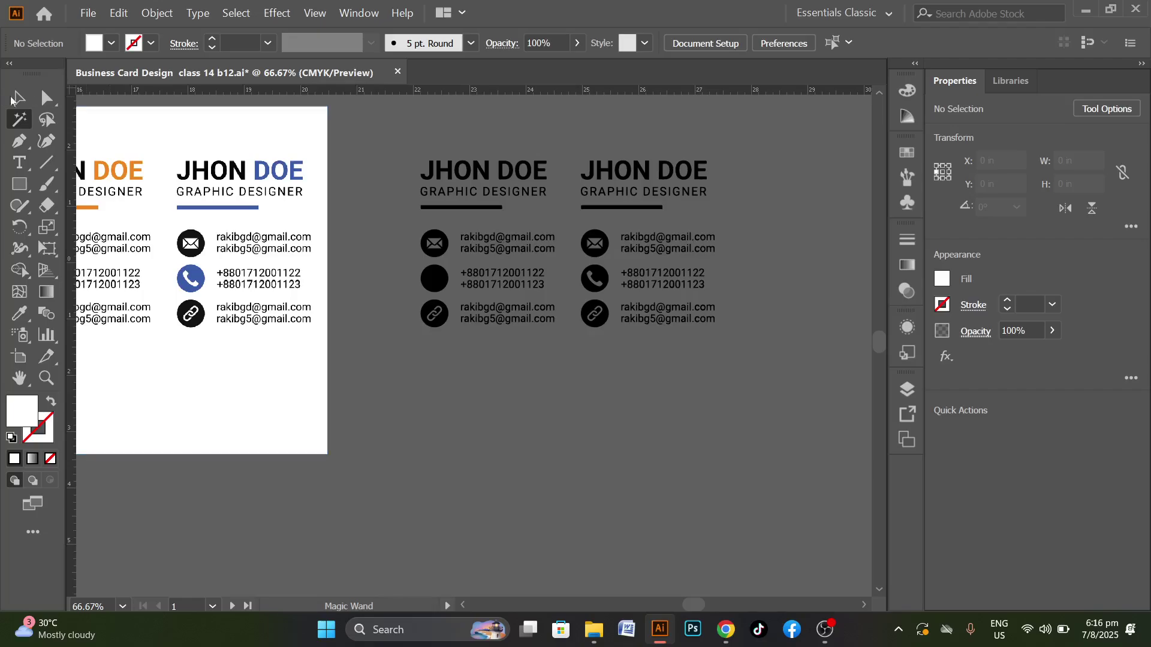
{"action": "key", "text": "v"}
{"action": "left_click", "coordinate": [569, 364]}
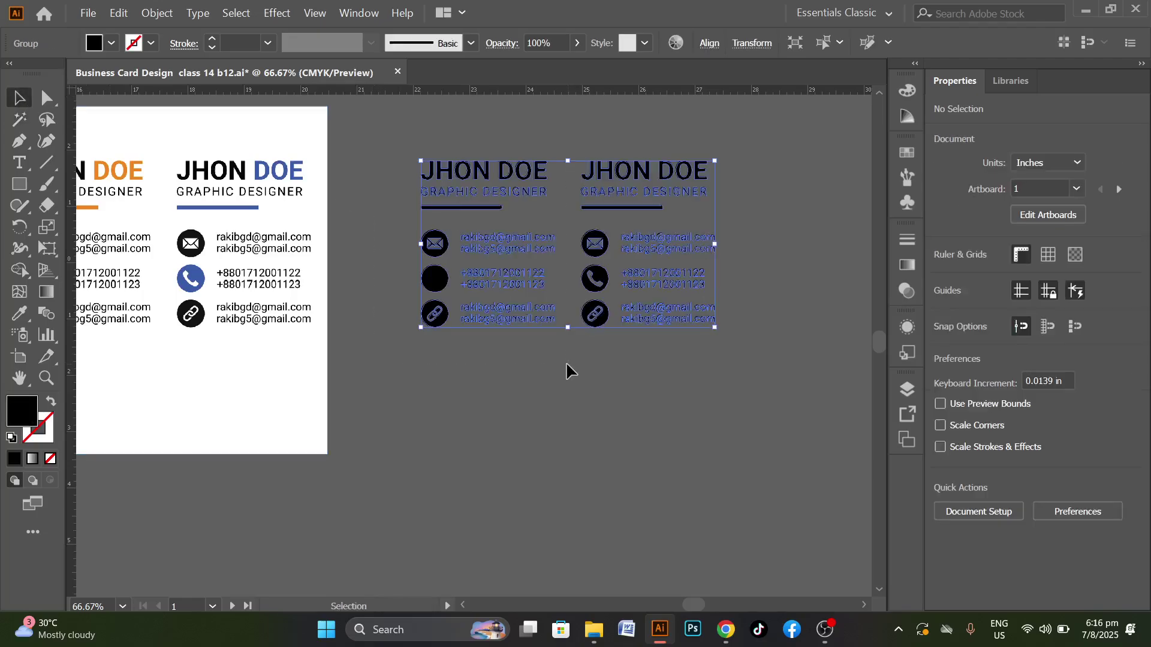
Ungroup the traced artwork and delete its first contact-details column, keeping only the second one
{"action": "right_click", "coordinate": [535, 188]}
{"action": "left_click", "coordinate": [578, 308]}
{"action": "left_click_drag", "start_coordinate": [385, 138], "coordinate": [555, 398]}
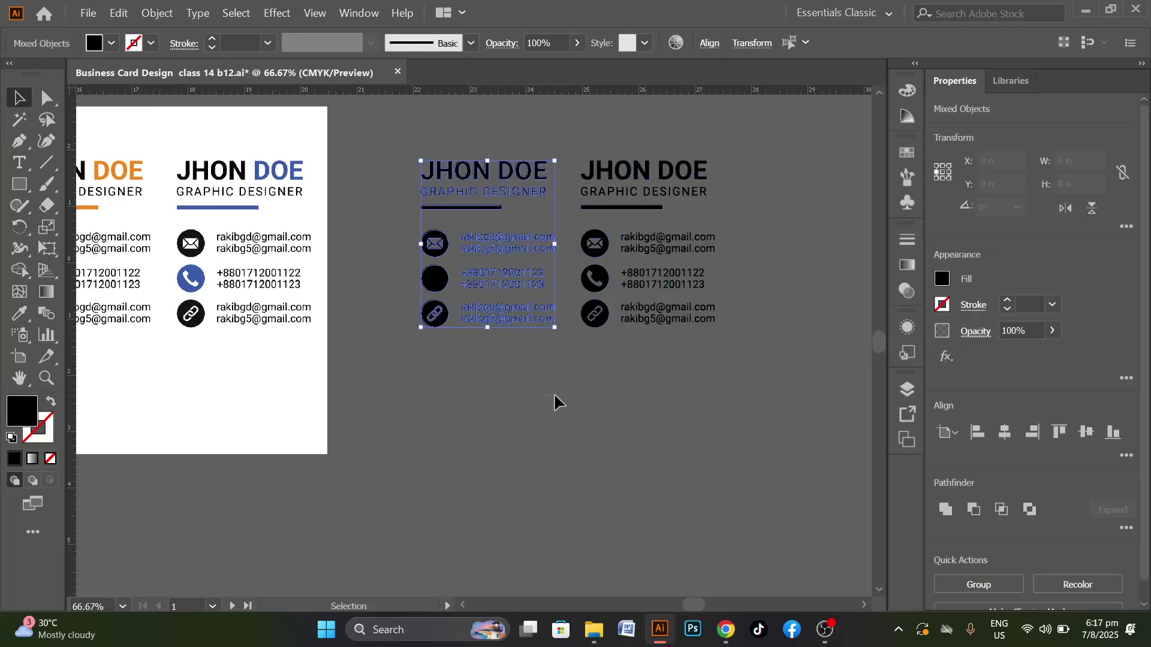
{"action": "key", "text": "Delete"}
Recolor the surname in the traced artwork blue by sampling the blue surname in the original image with the Eyedropper
{"action": "key", "text": "ctrl+minus"}
{"action": "key", "text": "ctrl+minus"}
{"action": "key", "text": "ctrl+plus"}
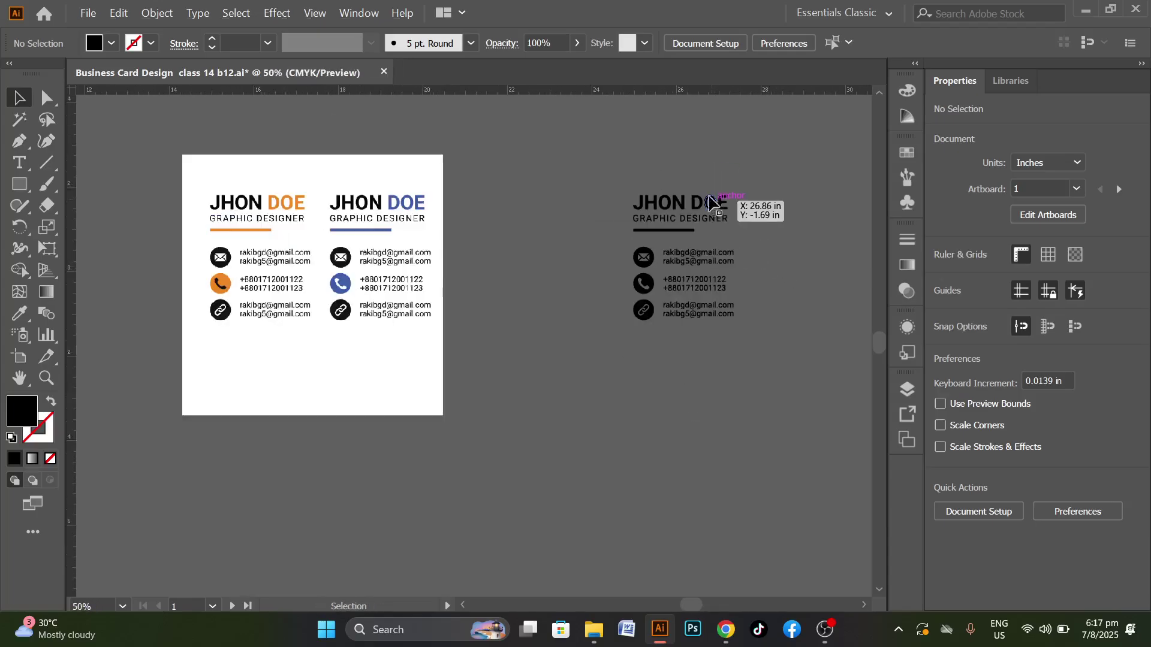
{"action": "left_click_drag", "start_coordinate": [740, 210], "coordinate": [706, 199]}
{"action": "key", "text": "i"}
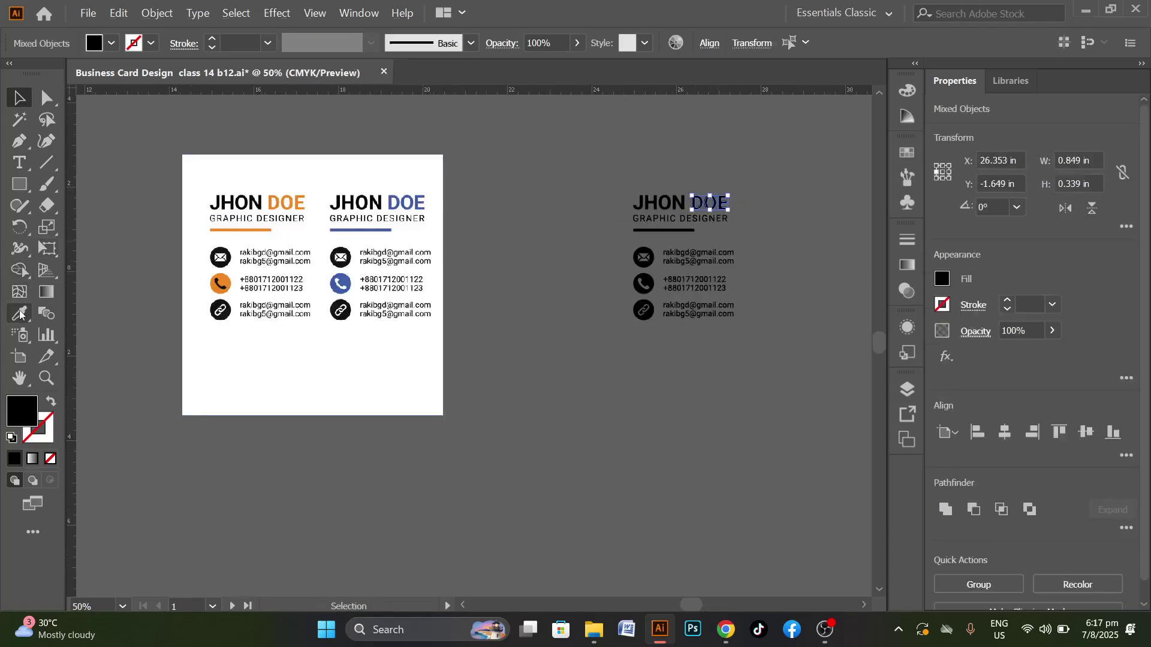
{"action": "left_click", "coordinate": [373, 243]}
{"action": "left_click", "coordinate": [393, 201]}
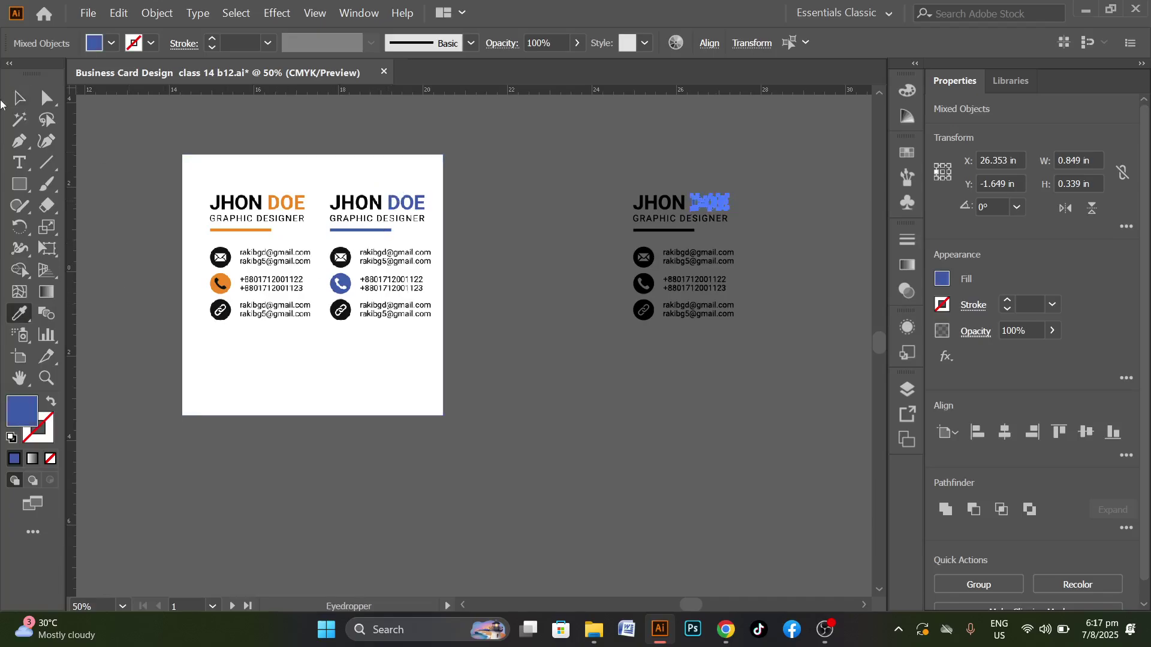
{"action": "key", "text": "v"}
{"action": "left_click", "coordinate": [532, 246]}
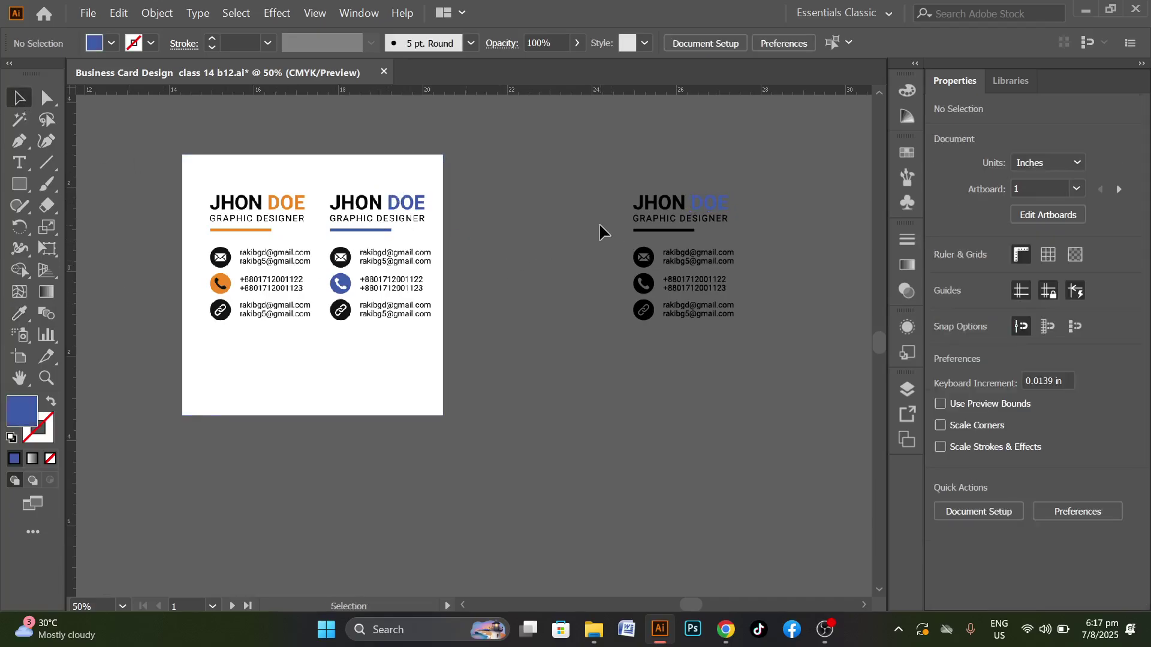
Recolor the traced underline bar blue by sampling the original's blue phone icon with the Eyedropper
{"action": "left_click", "coordinate": [664, 230]}
{"action": "left_click", "coordinate": [19, 314]}
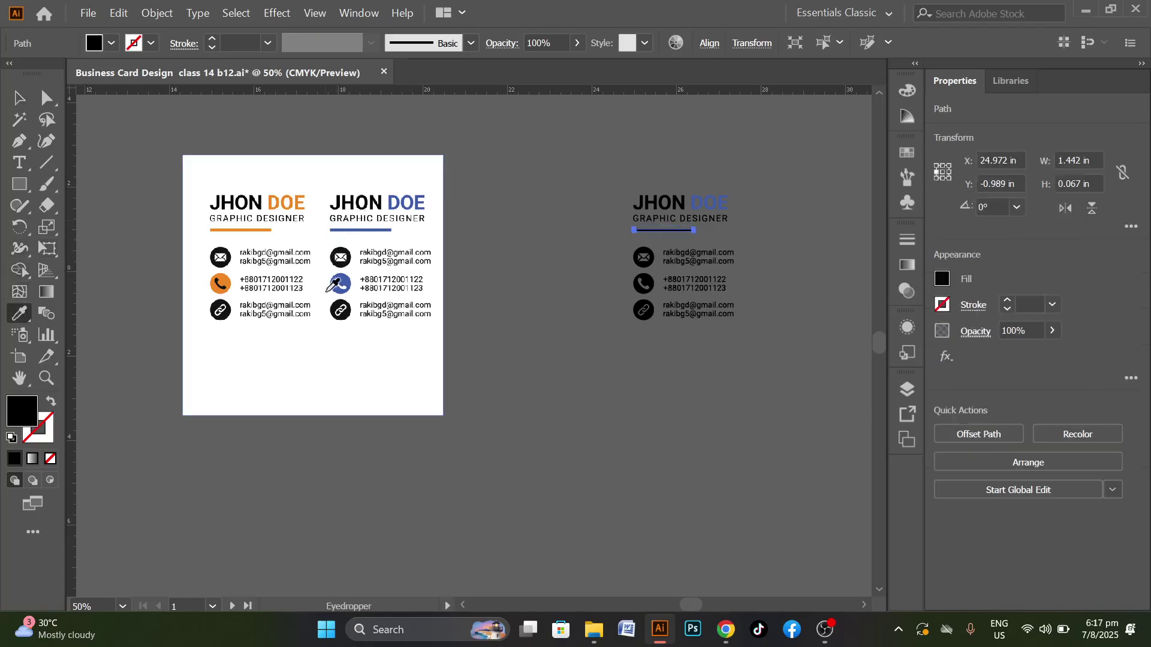
{"action": "left_click", "coordinate": [343, 276]}
{"action": "left_click", "coordinate": [28, 102]}
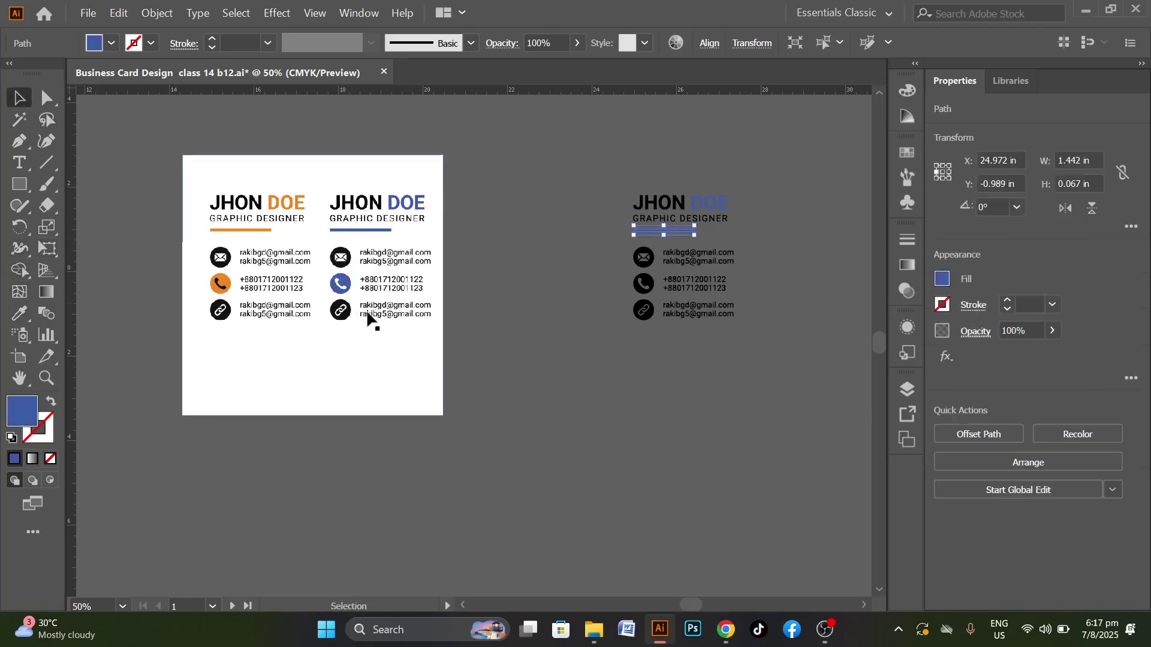
{"action": "left_click", "coordinate": [516, 360]}
Recolor the circle of the traced phone icon with the blue sampled from the original phone icon
{"action": "scroll", "coordinate": [571, 306], "scroll_direction": "up", "scroll_amount": 2, "text": "alt"}
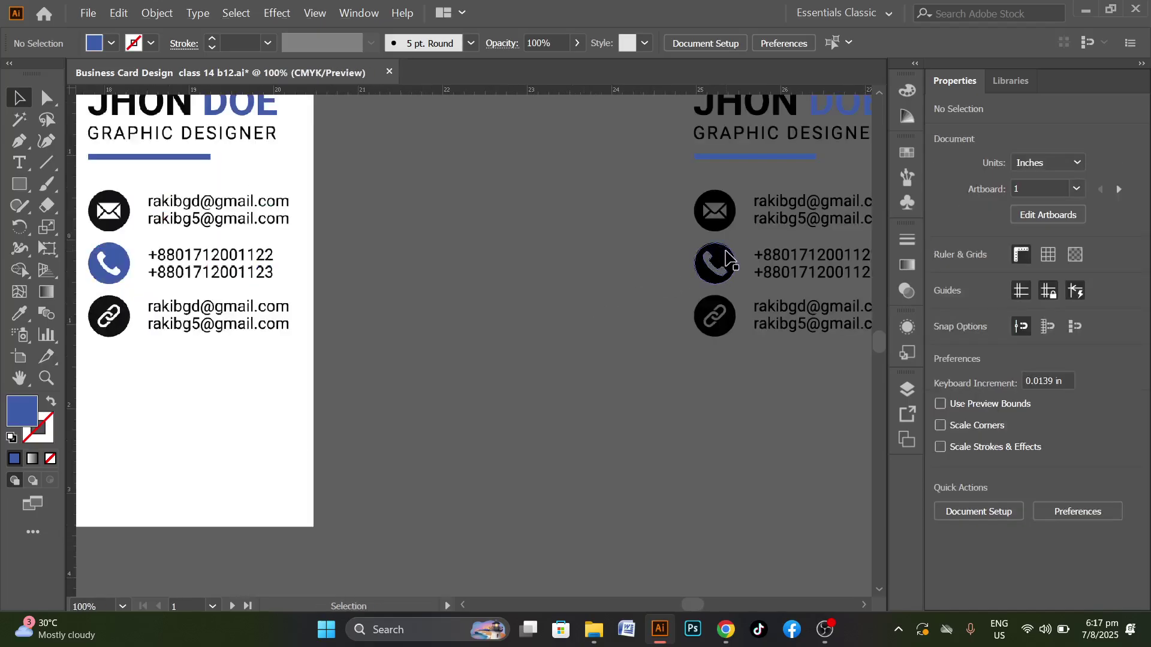
{"action": "left_click", "coordinate": [726, 259]}
{"action": "left_click", "coordinate": [11, 319]}
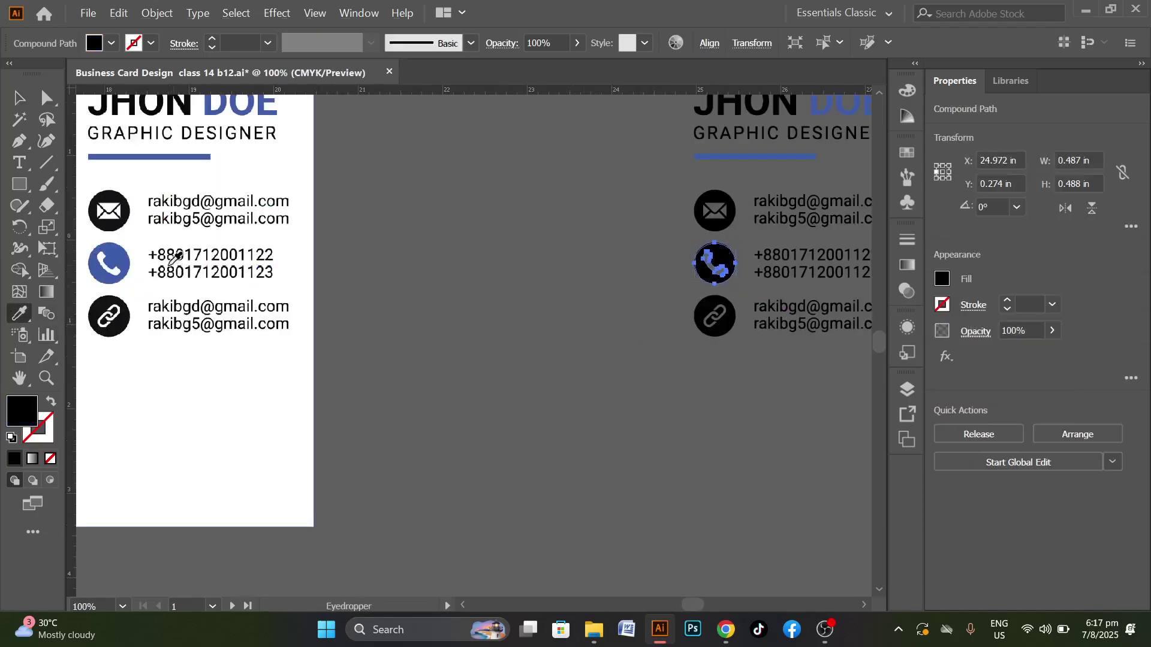
{"action": "left_click", "coordinate": [115, 266]}
{"action": "left_click", "coordinate": [20, 97]}
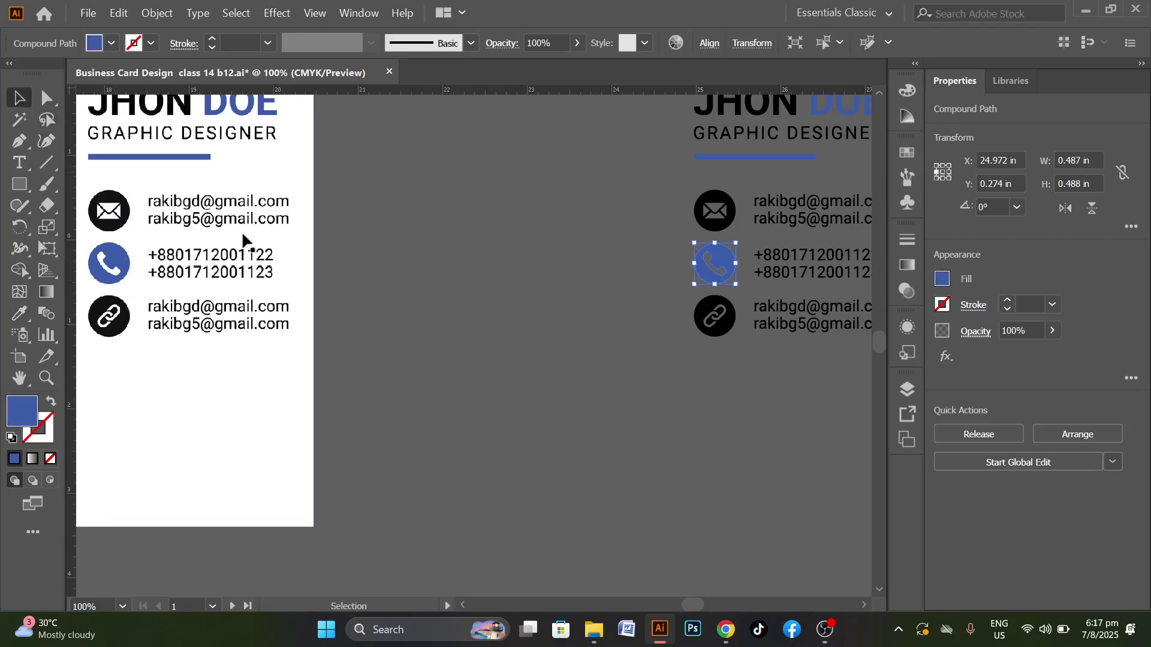
{"action": "left_click", "coordinate": [658, 321]}
Fill the cut-out envelope, handset and link symbols of the three traced icons as separate black shapes using Shape Builder
{"action": "left_click", "coordinate": [722, 211]}
{"action": "left_click", "coordinate": [578, 265]}
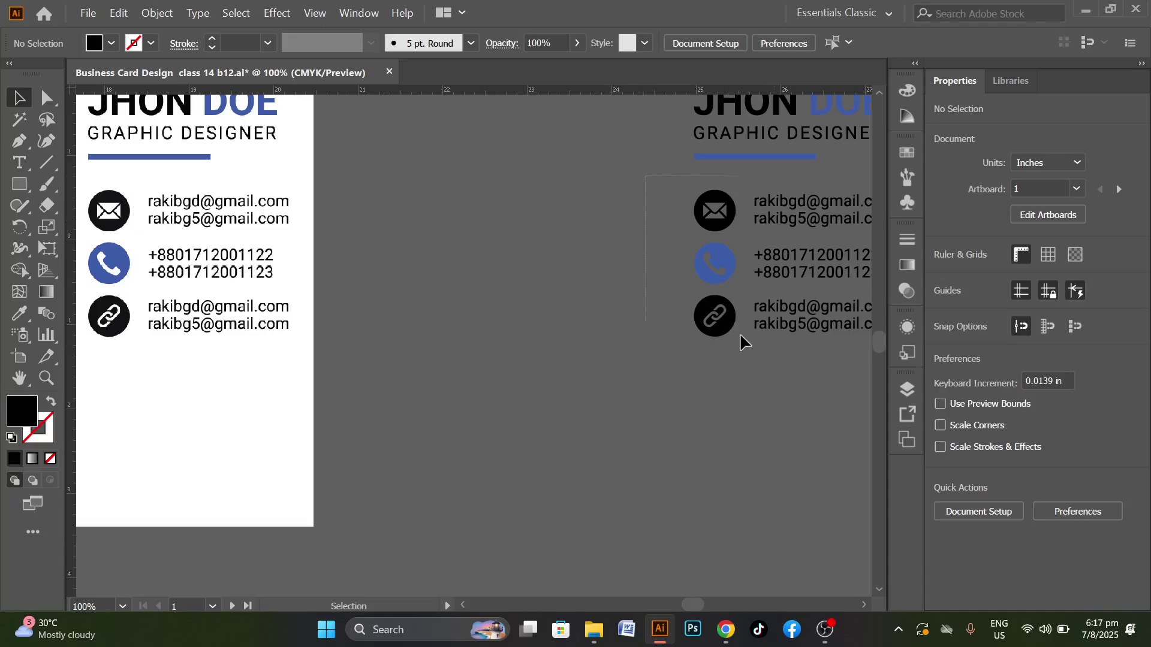
{"action": "left_click_drag", "start_coordinate": [741, 337], "coordinate": [748, 367]}
{"action": "key", "text": "shift+m"}
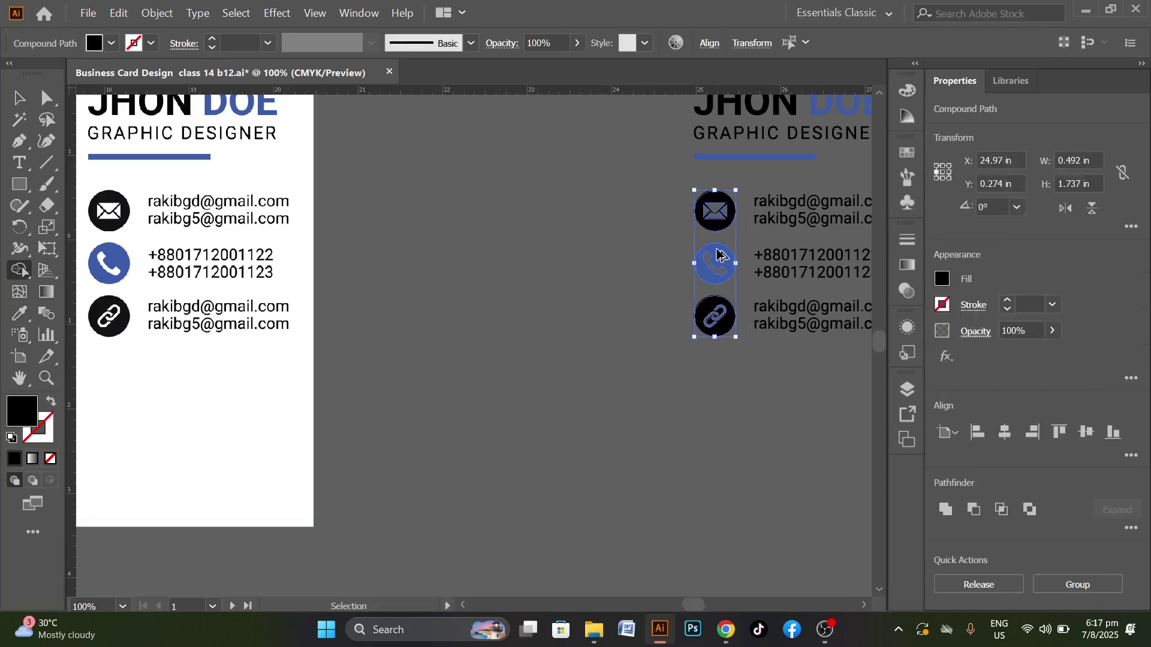
{"action": "key", "text": "ctrl+equal"}
{"action": "key", "text": "ctrl+equal"}
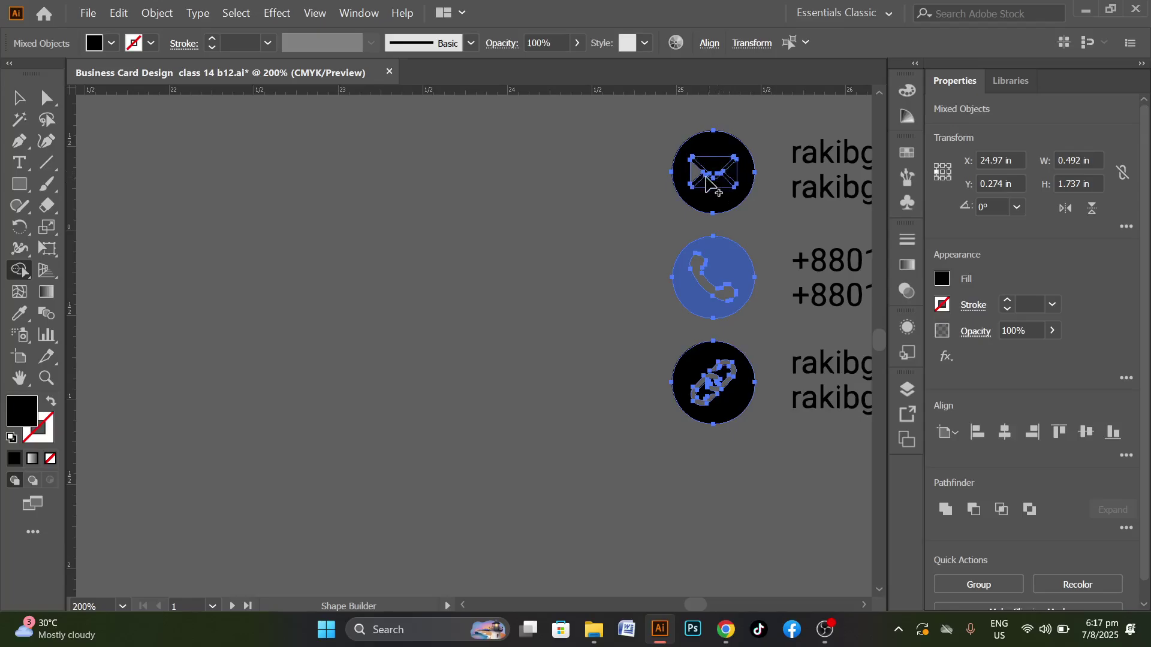
{"action": "key", "text": "ctrl+equal"}
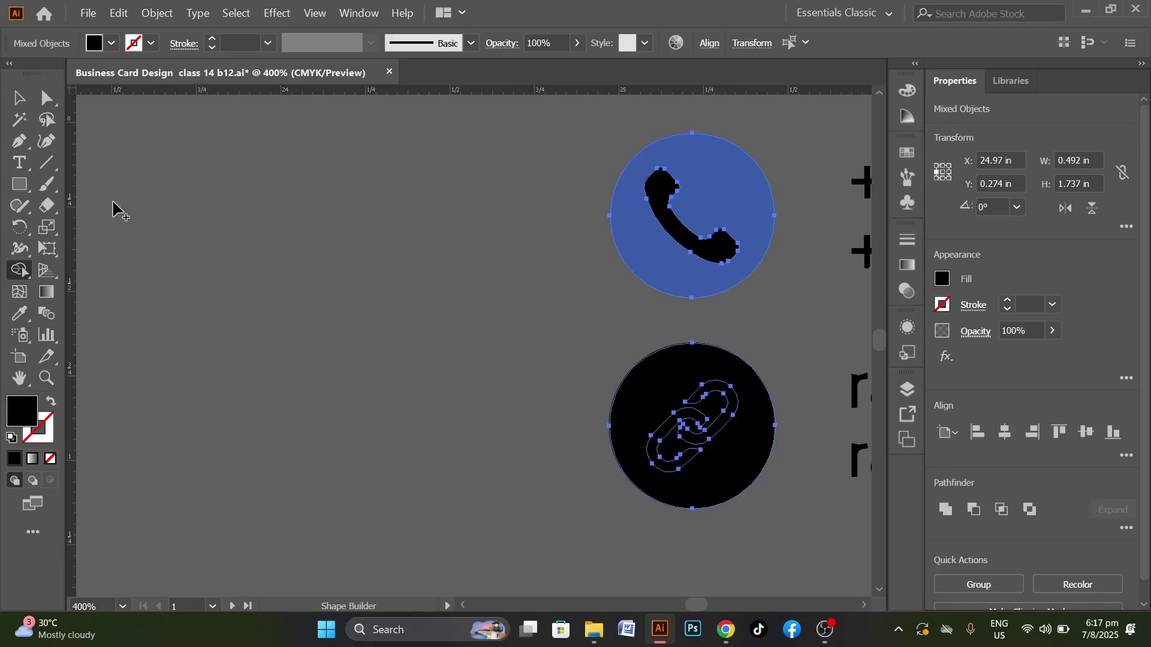
{"action": "key", "text": "v"}
{"action": "left_click", "coordinate": [292, 264]}
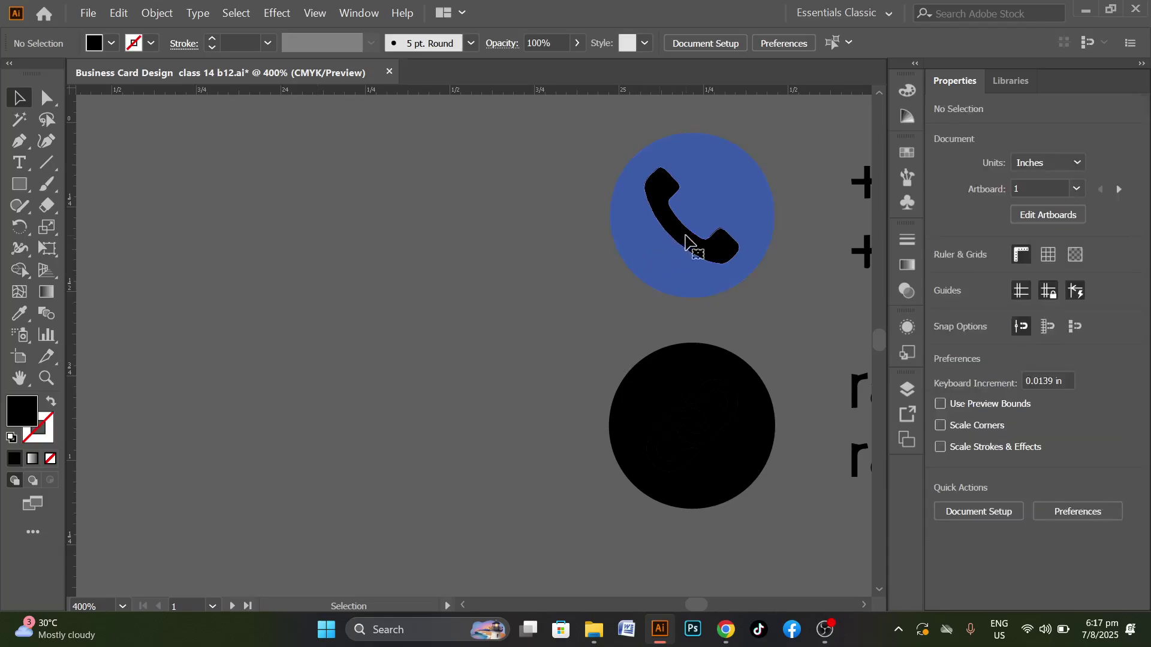
Recolor the envelope and link symbols white by sampling the original image's white background
{"action": "left_click", "coordinate": [685, 242]}
{"action": "scroll", "coordinate": [591, 398], "scroll_direction": "down", "scroll_amount": 2}
{"action": "left_click_drag", "start_coordinate": [636, 401], "coordinate": [627, 421]}
{"action": "left_click", "coordinate": [640, 211], "text": "shift"}
{"action": "mouse_move", "coordinate": [640, 212]}
{"action": "left_mouse_down"}
{"action": "mouse_move", "coordinate": [640, 185]}
{"action": "mouse_move", "coordinate": [622, 207]}
{"action": "left_mouse_up"}
{"action": "left_click", "coordinate": [10, 315]}
{"action": "scroll", "coordinate": [712, 342], "scroll_direction": "down", "scroll_amount": 4}
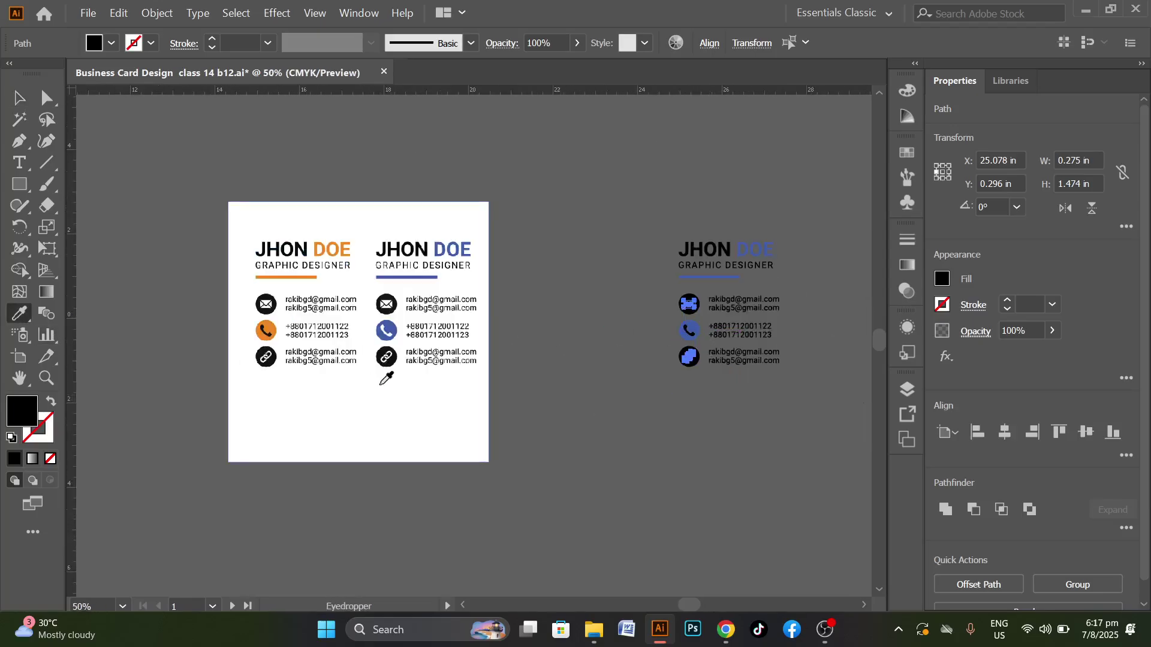
{"action": "left_click", "coordinate": [380, 380]}
{"action": "left_click", "coordinate": [16, 103]}
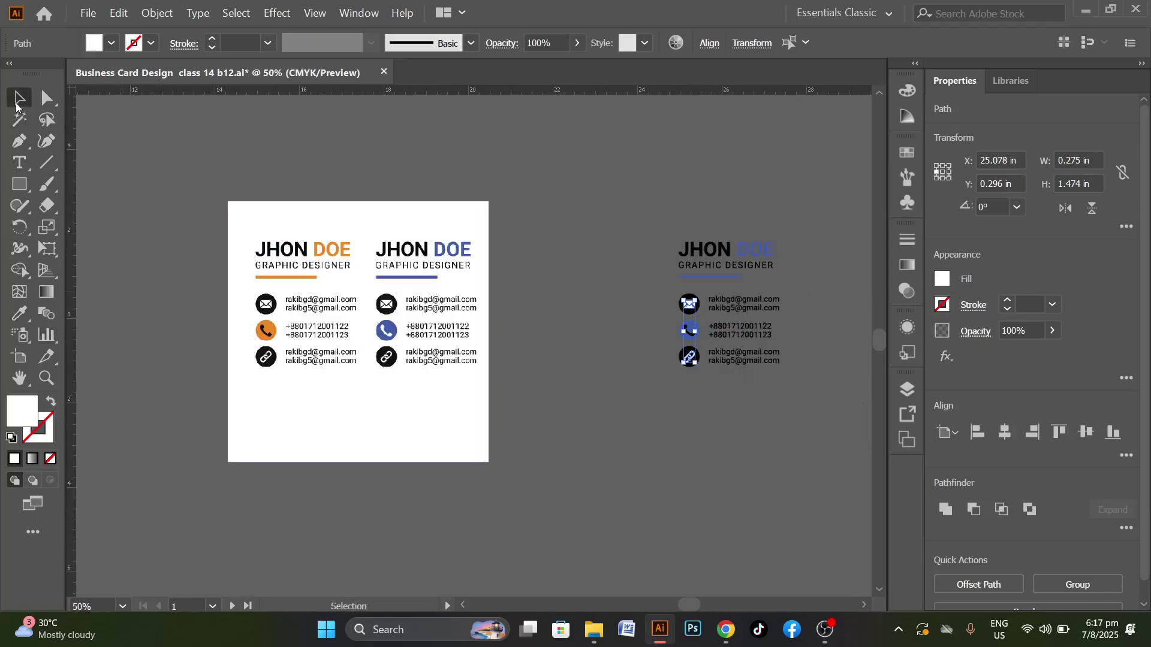
{"action": "left_click", "coordinate": [624, 424]}
Recolor the handset symbol in the blue phone icon white by sampling the white envelope symbol
{"action": "scroll", "coordinate": [690, 336], "scroll_direction": "up", "scroll_amount": 4}
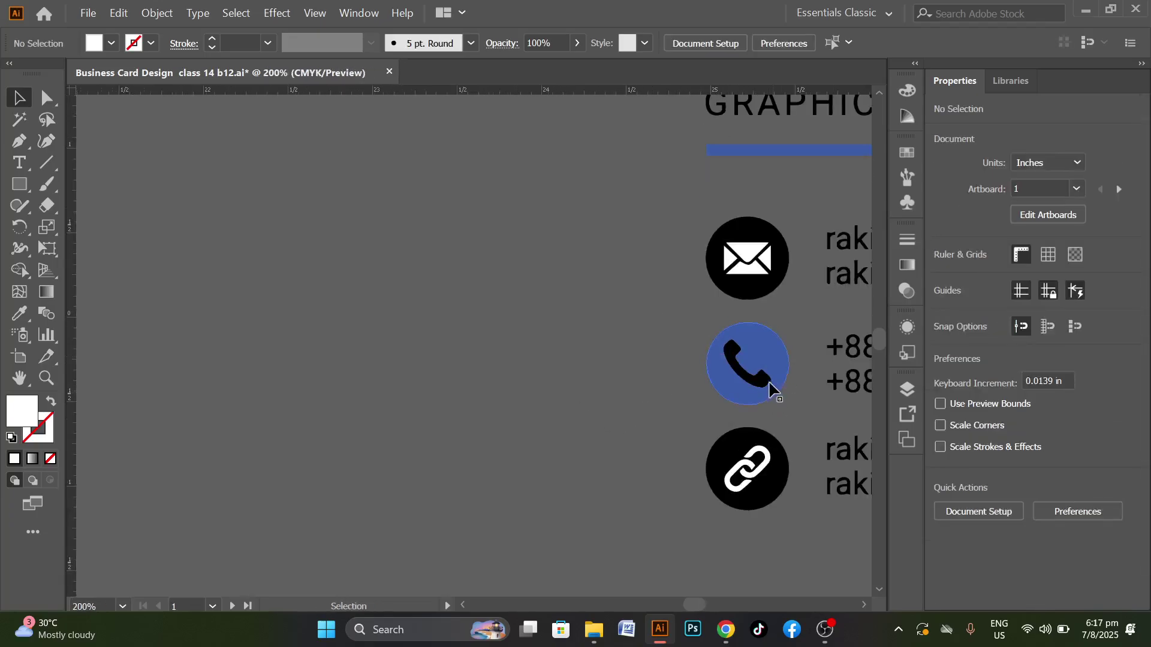
{"action": "left_click", "coordinate": [764, 380]}
{"action": "left_click", "coordinate": [20, 313]}
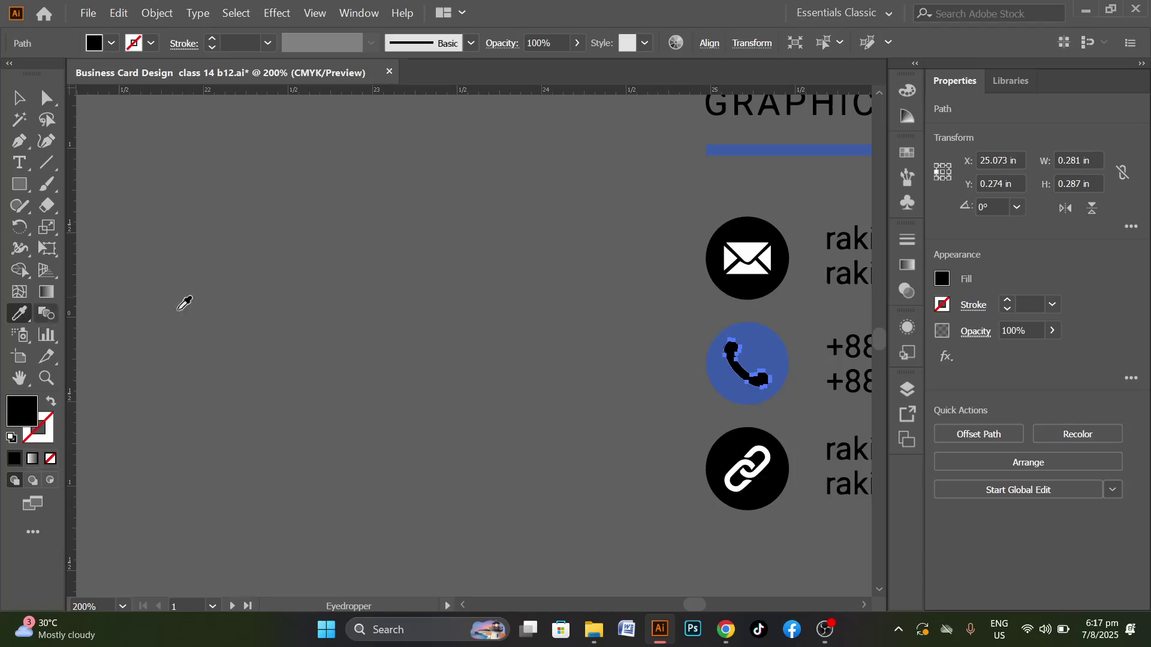
{"action": "left_click", "coordinate": [762, 255]}
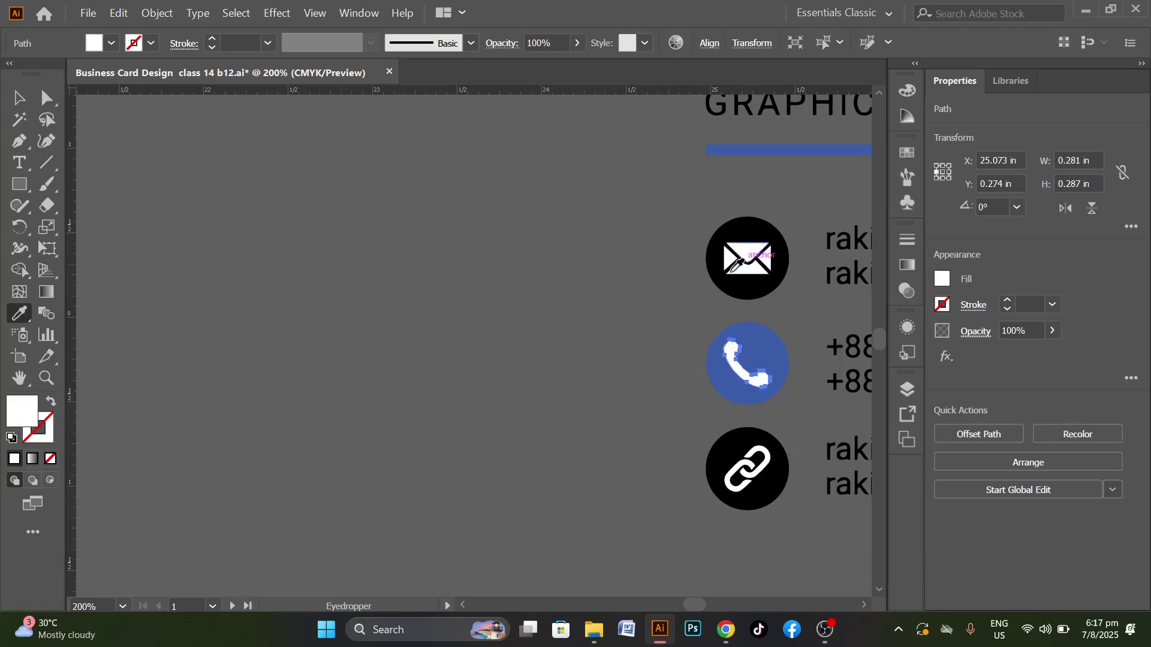
{"action": "left_click", "coordinate": [20, 97]}
{"action": "left_click", "coordinate": [419, 313]}
Group the recolored contact artwork and delete the original contact-details image
{"action": "scroll", "coordinate": [427, 303], "scroll_direction": "down", "scroll_amount": 4}
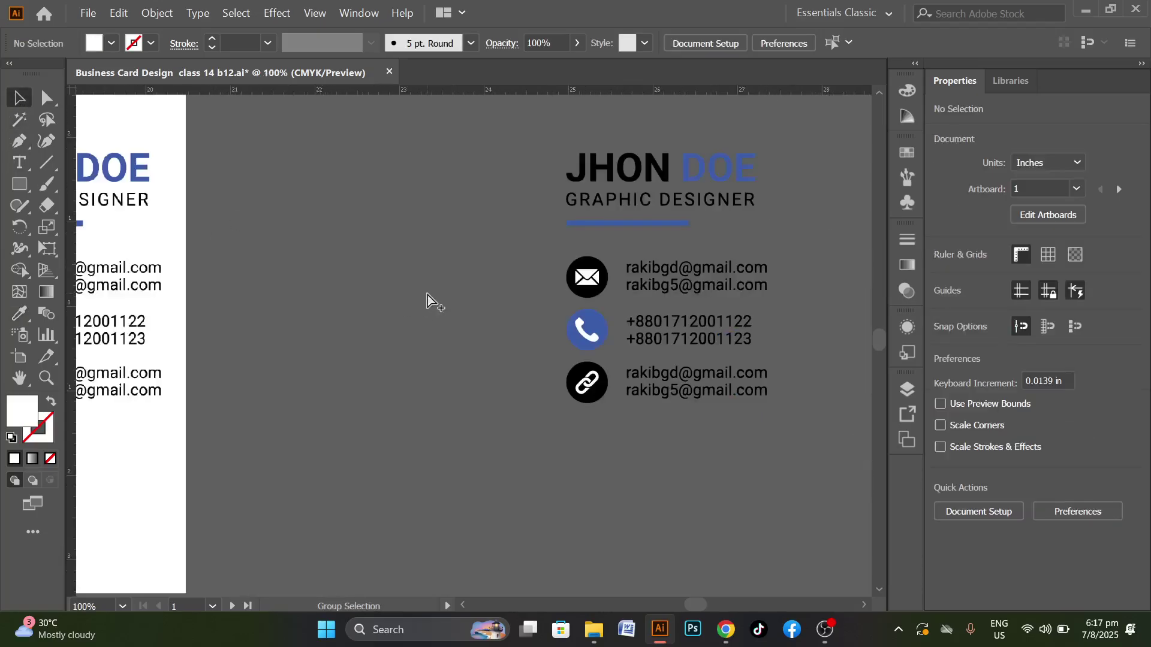
{"action": "left_click_drag", "start_coordinate": [489, 191], "coordinate": [641, 386]}
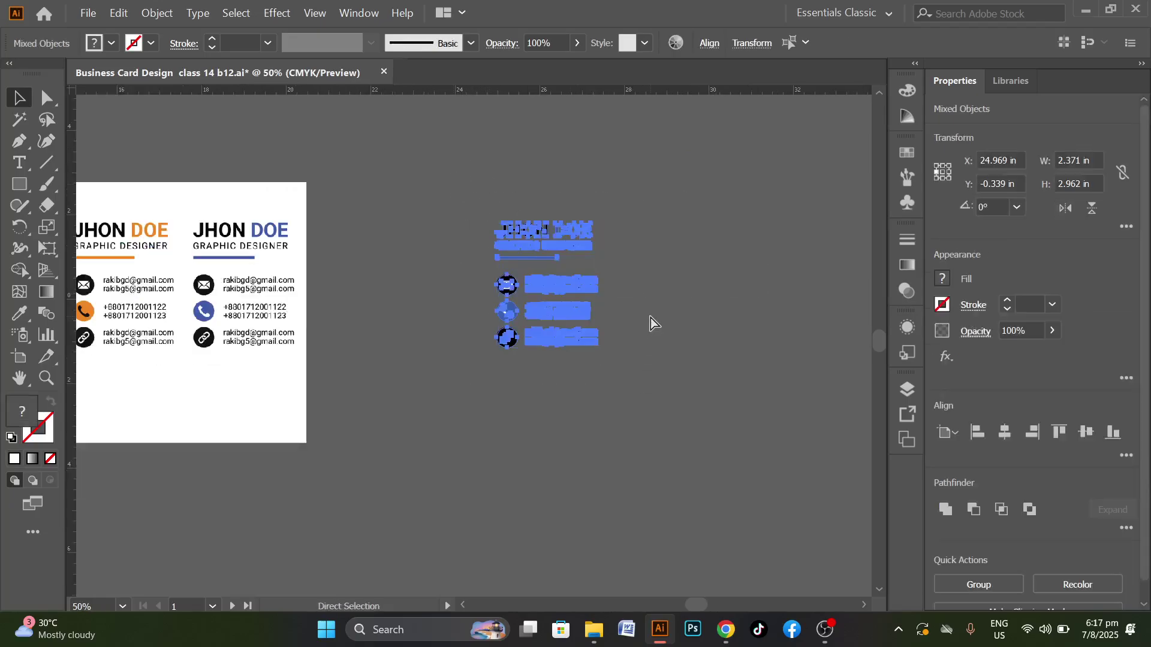
{"action": "left_click", "coordinate": [653, 322]}
{"action": "scroll", "coordinate": [766, 368], "scroll_direction": "down", "scroll_amount": 2}
{"action": "left_click", "coordinate": [515, 329]}
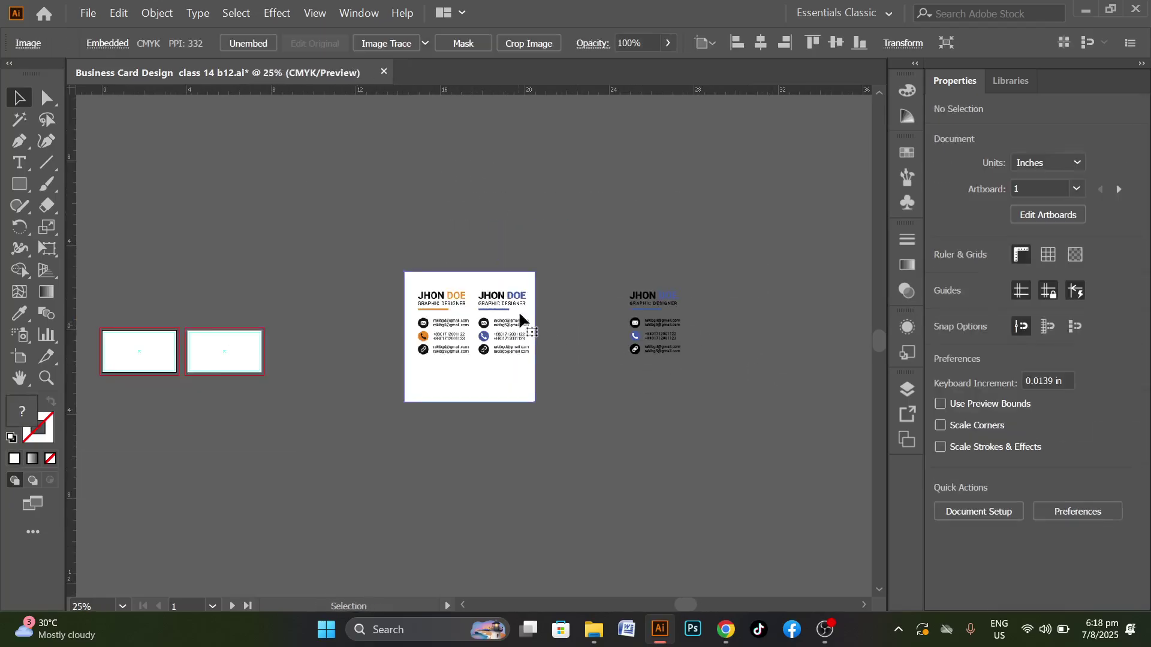
{"action": "key", "text": "Delete"}
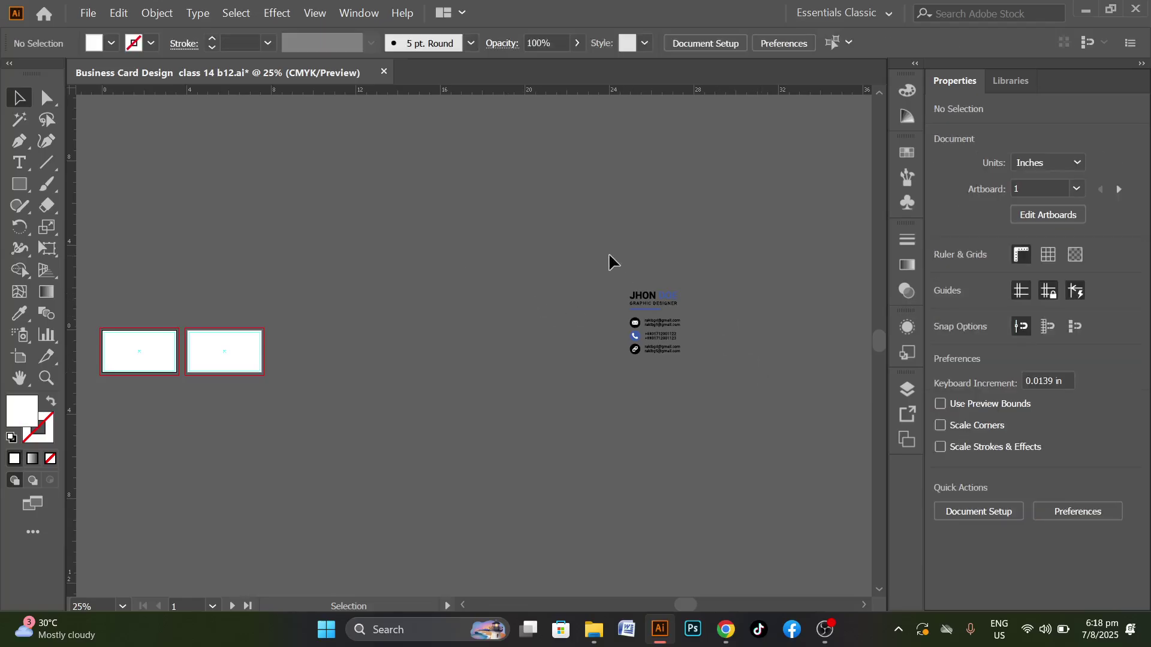
Move the contact group onto the first artboard and scale it down to about 1.24 × 1.55 in, inside the margin guides
{"action": "left_click_drag", "start_coordinate": [611, 262], "coordinate": [725, 381]}
{"action": "scroll", "coordinate": [783, 372], "scroll_direction": "down", "scroll_amount": 1}
{"action": "left_click_drag", "start_coordinate": [684, 333], "coordinate": [341, 356]}
{"action": "scroll", "coordinate": [341, 356], "scroll_direction": "up", "scroll_amount": 5}
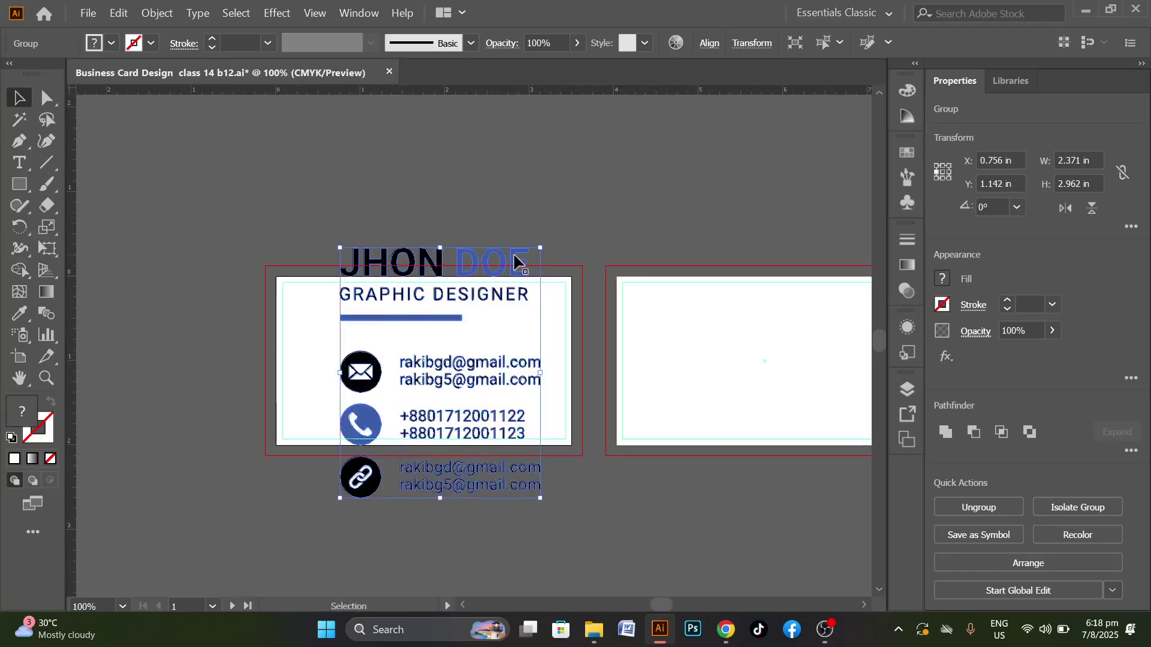
{"action": "left_click_drag", "start_coordinate": [539, 247], "coordinate": [398, 295]}
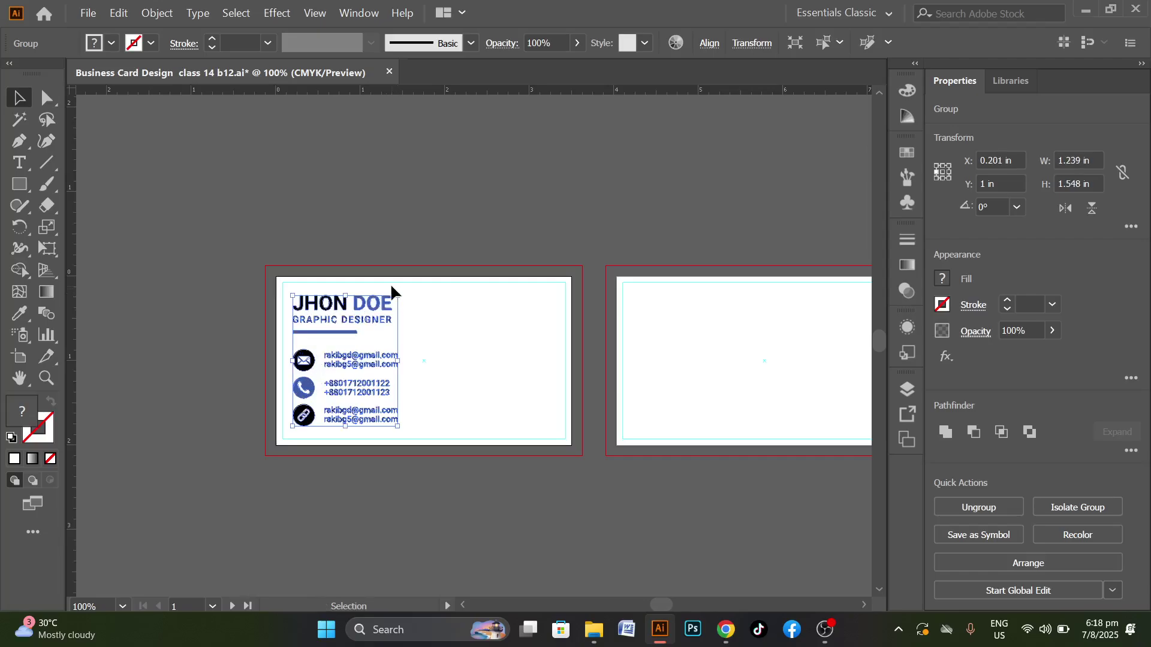
Deselect the contact group and save the document
{"action": "left_click", "coordinate": [362, 195]}
{"action": "scroll", "coordinate": [312, 448], "scroll_direction": "up", "scroll_amount": 2}
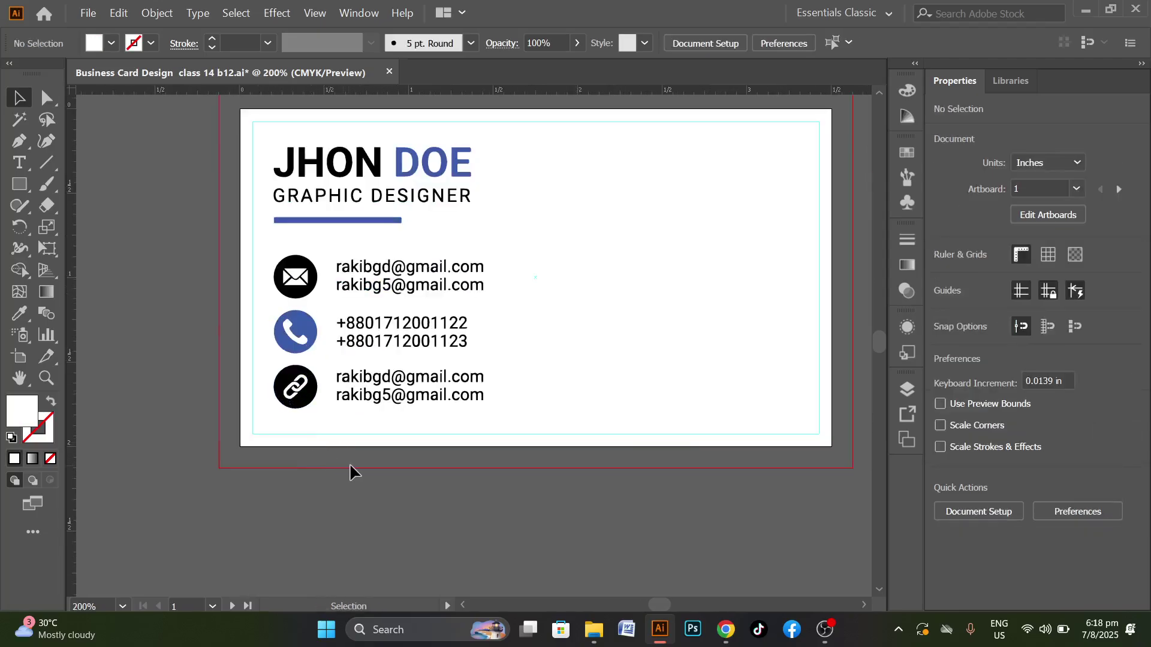
{"action": "key", "text": "ctrl+s"}
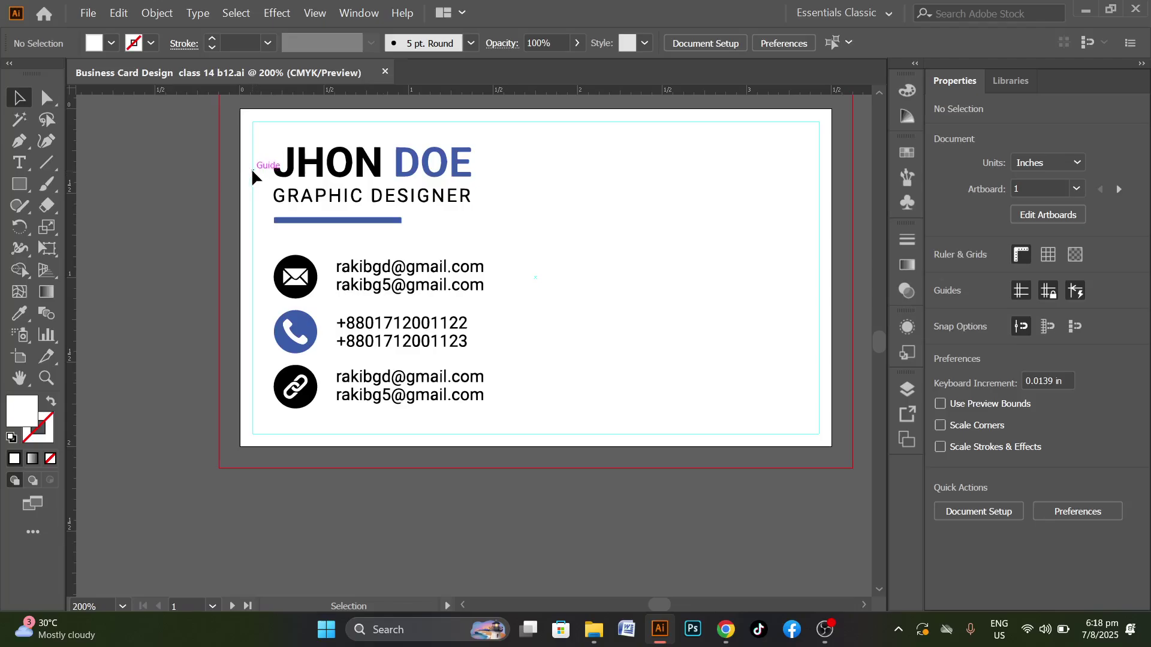
Shift the contact group closer to the first card's left margin guide, at about X 0.145 in, Y 0.984 in
{"action": "left_click_drag", "start_coordinate": [324, 210], "coordinate": [539, 372]}
{"action": "left_click_drag", "start_coordinate": [410, 293], "coordinate": [375, 290]}
{"action": "left_click", "coordinate": [605, 276]}
{"action": "left_click_drag", "start_coordinate": [303, 171], "coordinate": [325, 171]}
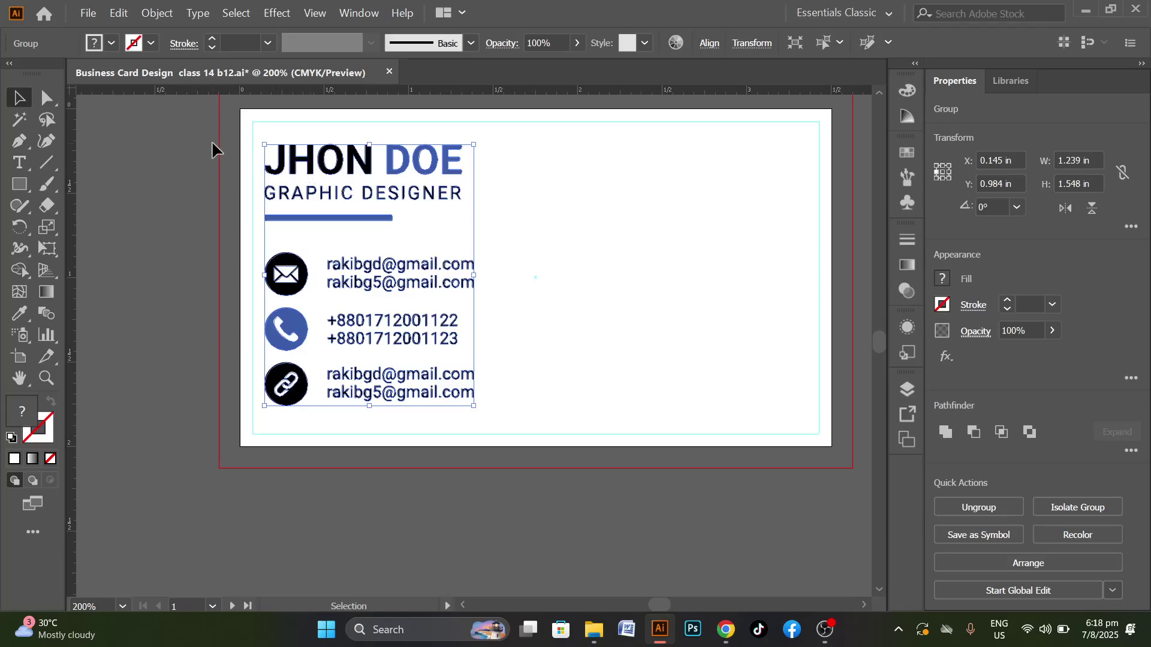
{"action": "left_click", "coordinate": [543, 220]}
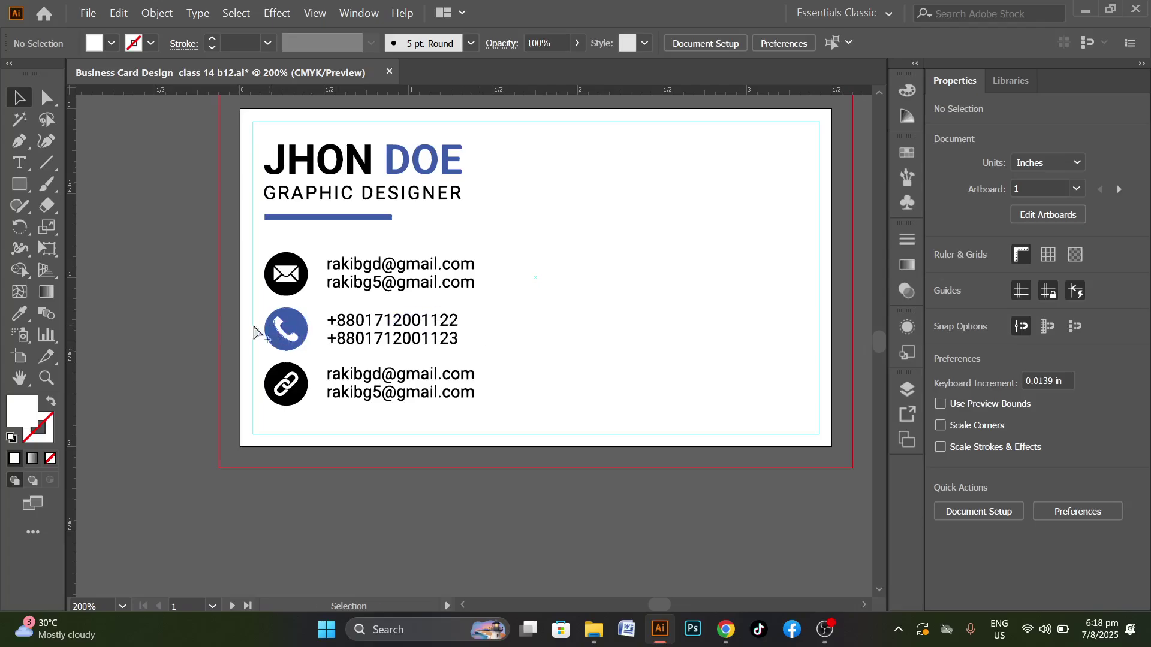
{"action": "scroll", "coordinate": [225, 329], "scroll_direction": "down", "scroll_amount": 2}
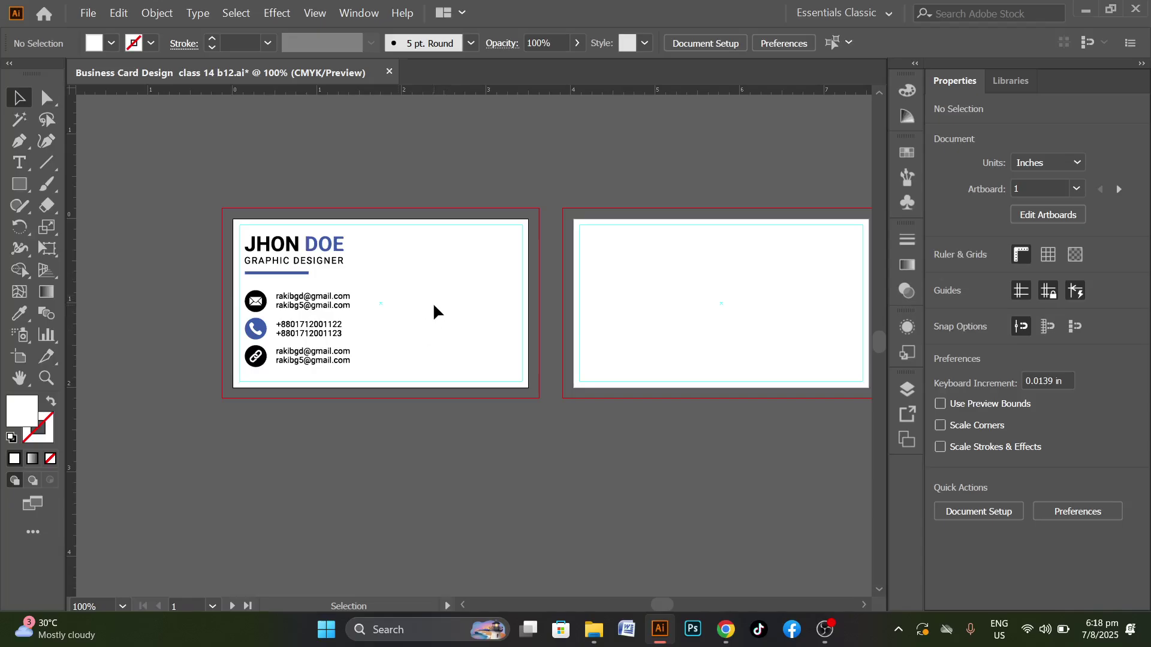
{"action": "left_click", "coordinate": [295, 257]}
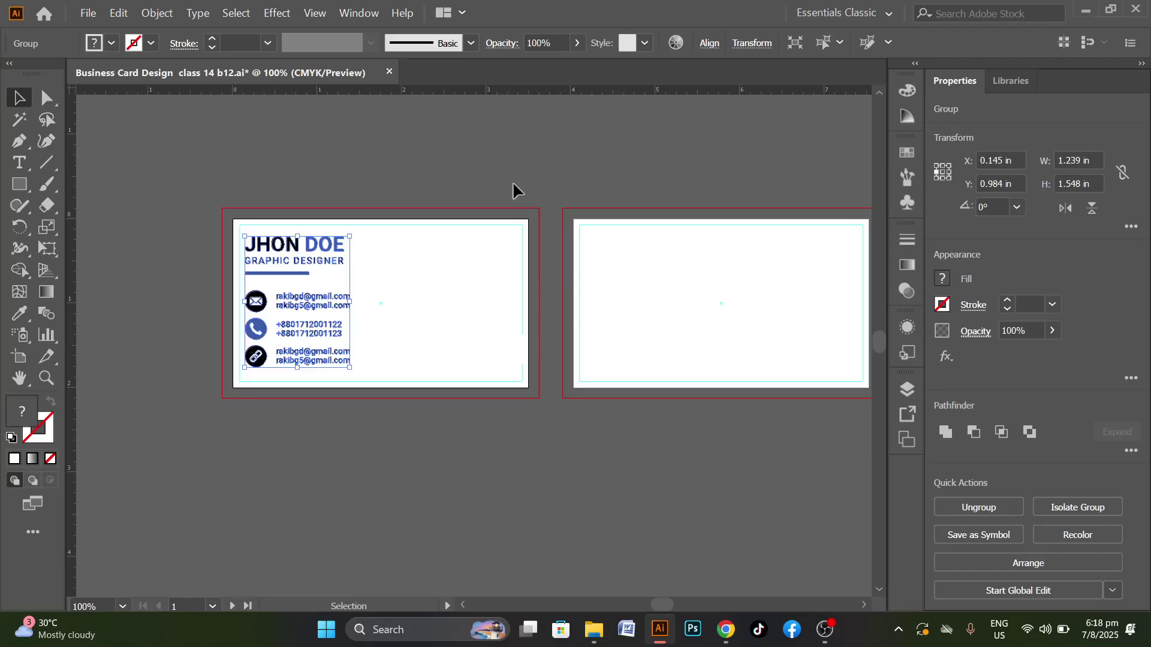
{"action": "left_click", "coordinate": [523, 166]}
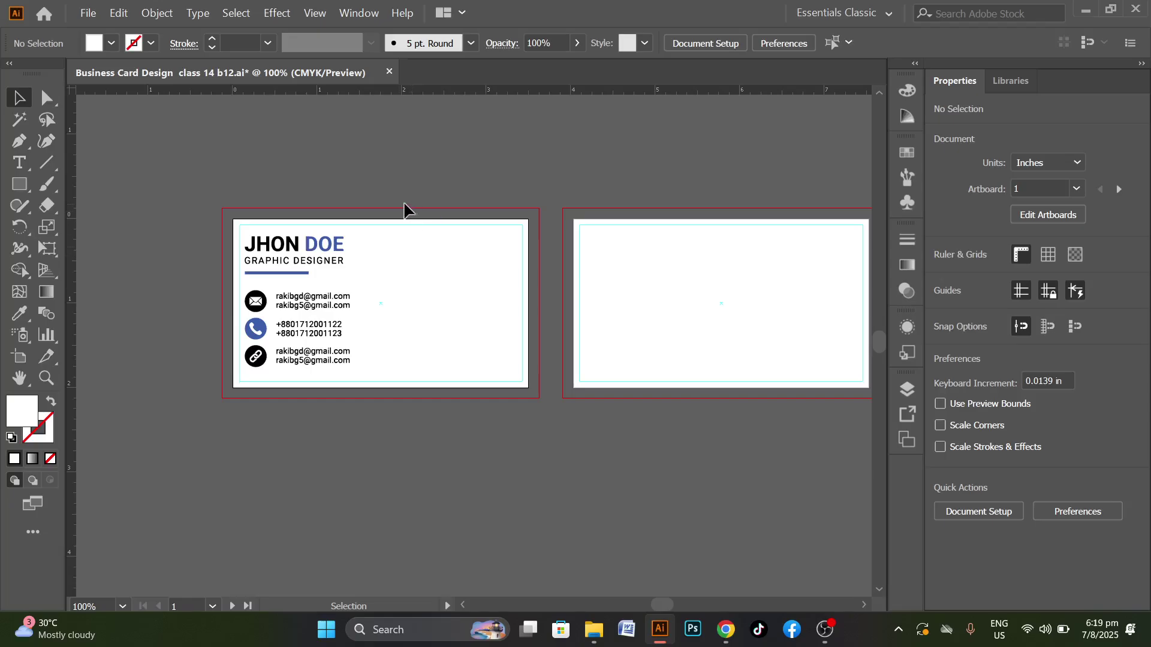
Create a 3.5 × 2 in rectangle on the first artboard
{"action": "scroll", "coordinate": [294, 282], "scroll_direction": "up", "scroll_amount": 2}
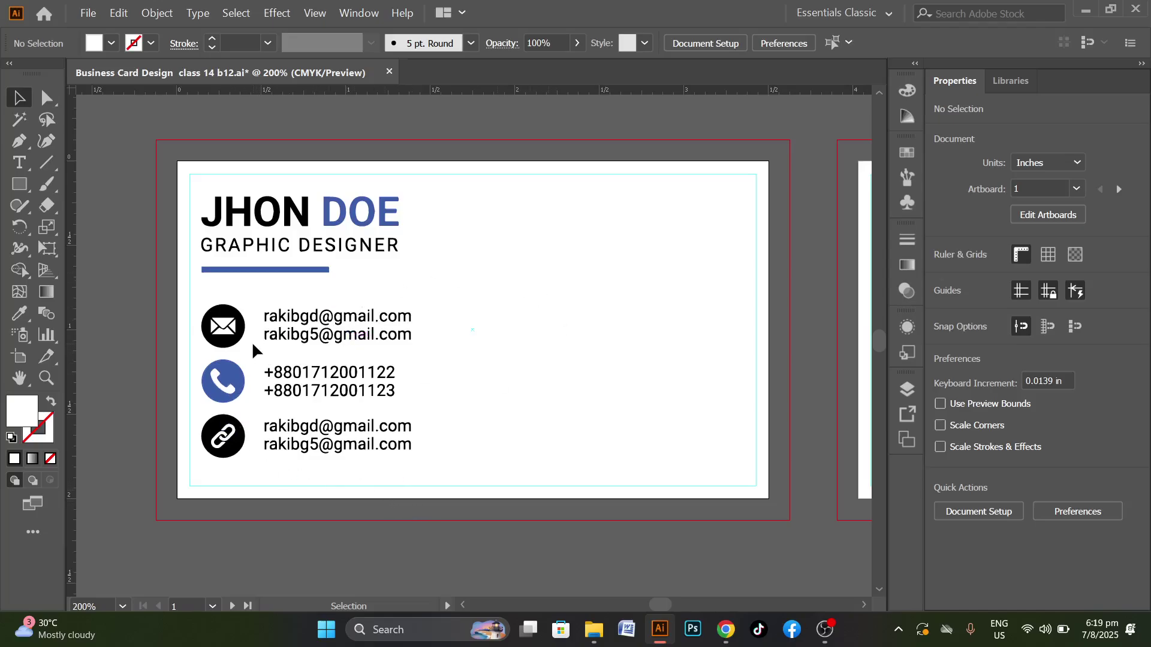
{"action": "left_click", "coordinate": [19, 184]}
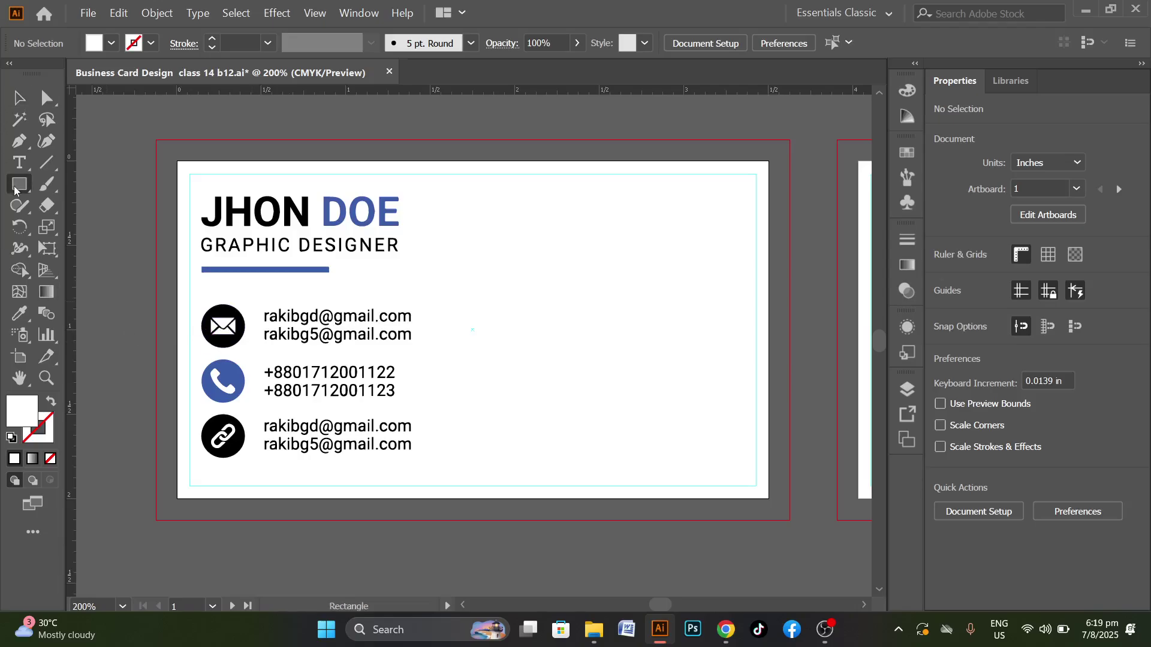
{"action": "left_click", "coordinate": [567, 255]}
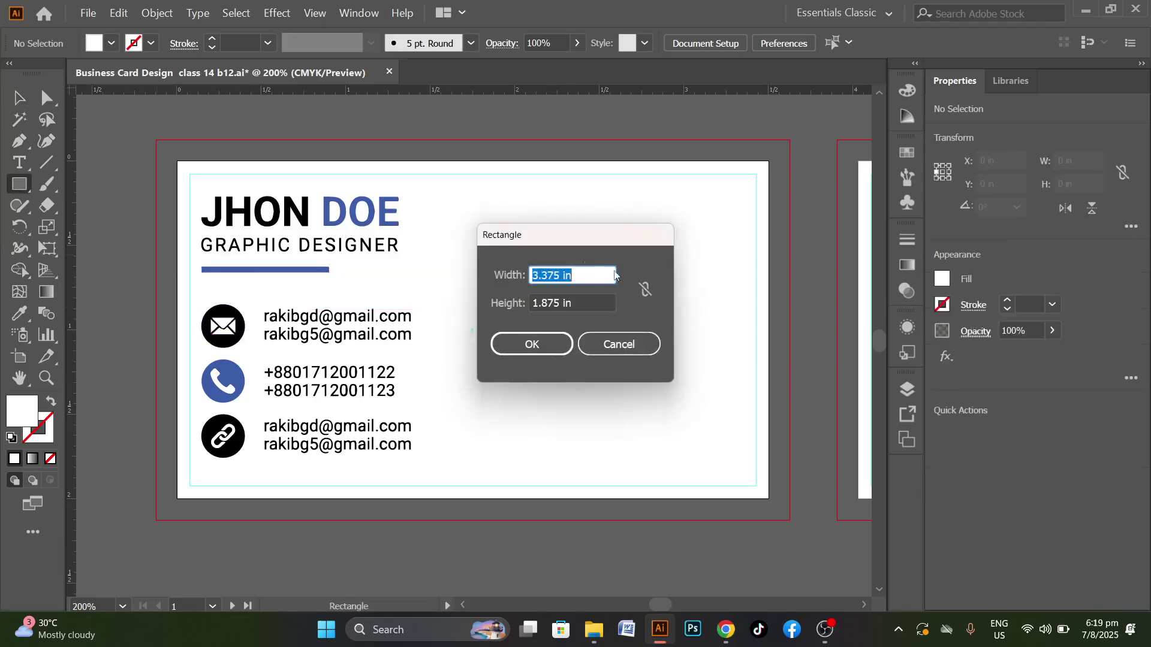
{"action": "type", "text": "3.5"}
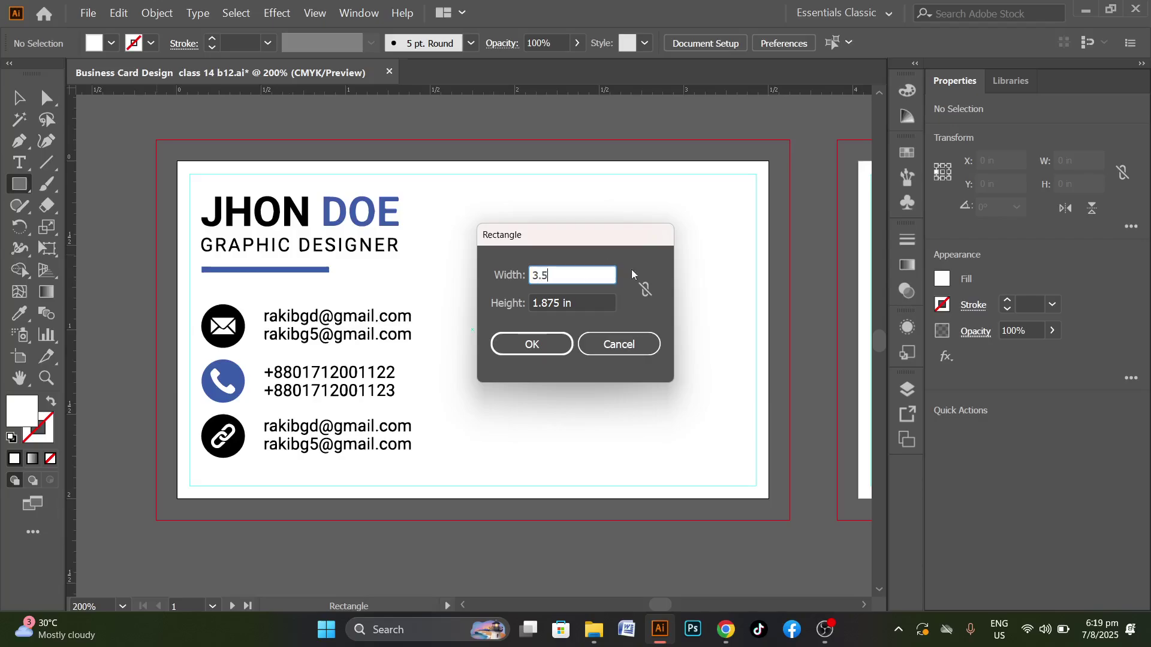
{"action": "key", "text": "Tab"}
{"action": "type", "text": "2"}
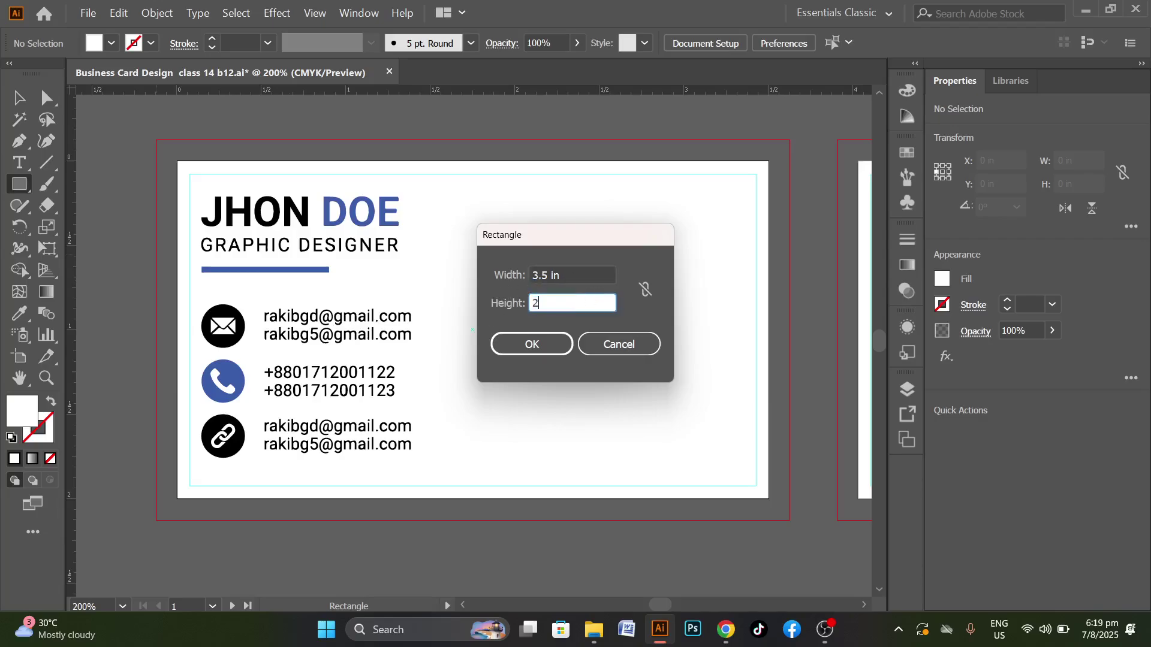
{"action": "left_click", "coordinate": [536, 344]}
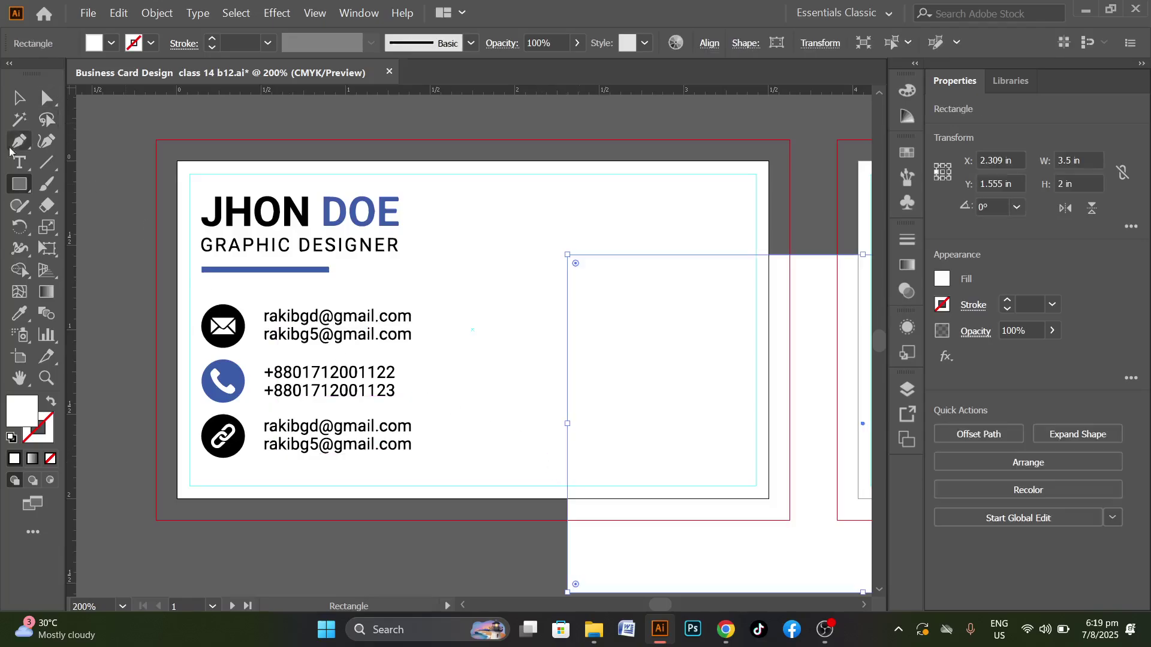
Fill the new rectangle with the dark grey sampled from the empty pasteboard using the Eyedropper
{"action": "left_click", "coordinate": [18, 98]}
{"action": "left_click", "coordinate": [20, 313]}
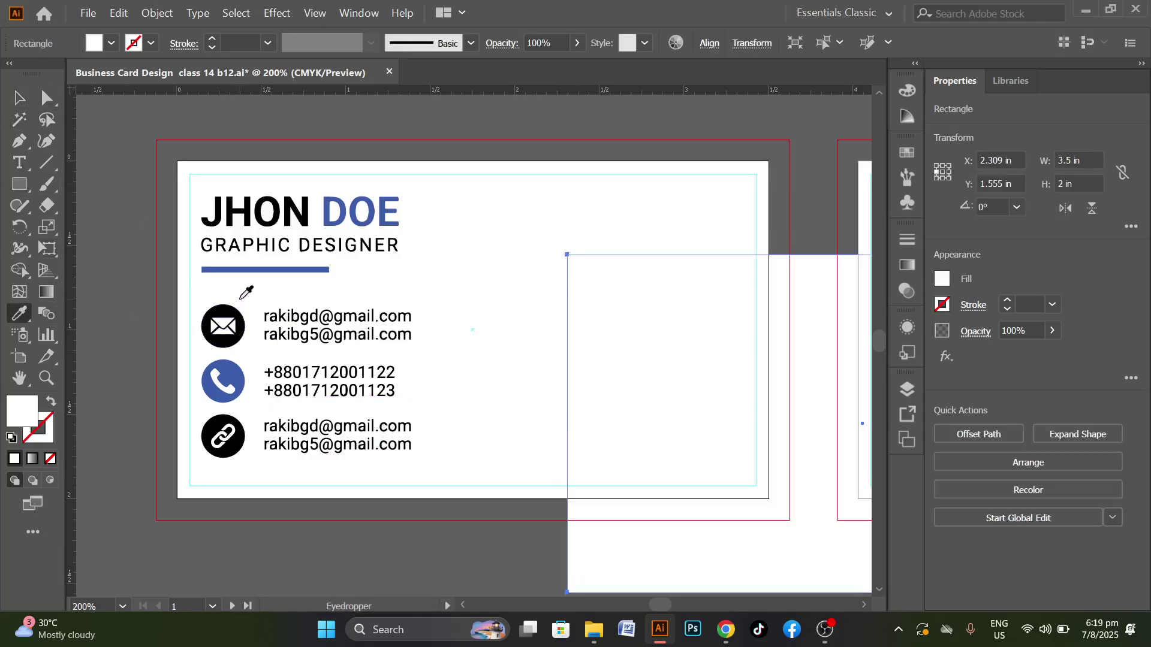
{"action": "left_click", "coordinate": [126, 259]}
Arrange two copies of the grey rectangle, one over the second artboard and one over the first at X -0.524 in, Y 1.886 in
{"action": "left_click", "coordinate": [22, 105]}
{"action": "left_click_drag", "start_coordinate": [636, 369], "coordinate": [500, 268]}
{"action": "scroll", "coordinate": [154, 266], "scroll_direction": "down", "scroll_amount": 3}
{"action": "left_click", "coordinate": [696, 256]}
{"action": "left_click_drag", "start_coordinate": [200, 258], "coordinate": [157, 310]}
{"action": "scroll", "coordinate": [157, 311], "scroll_direction": "up", "scroll_amount": 2}
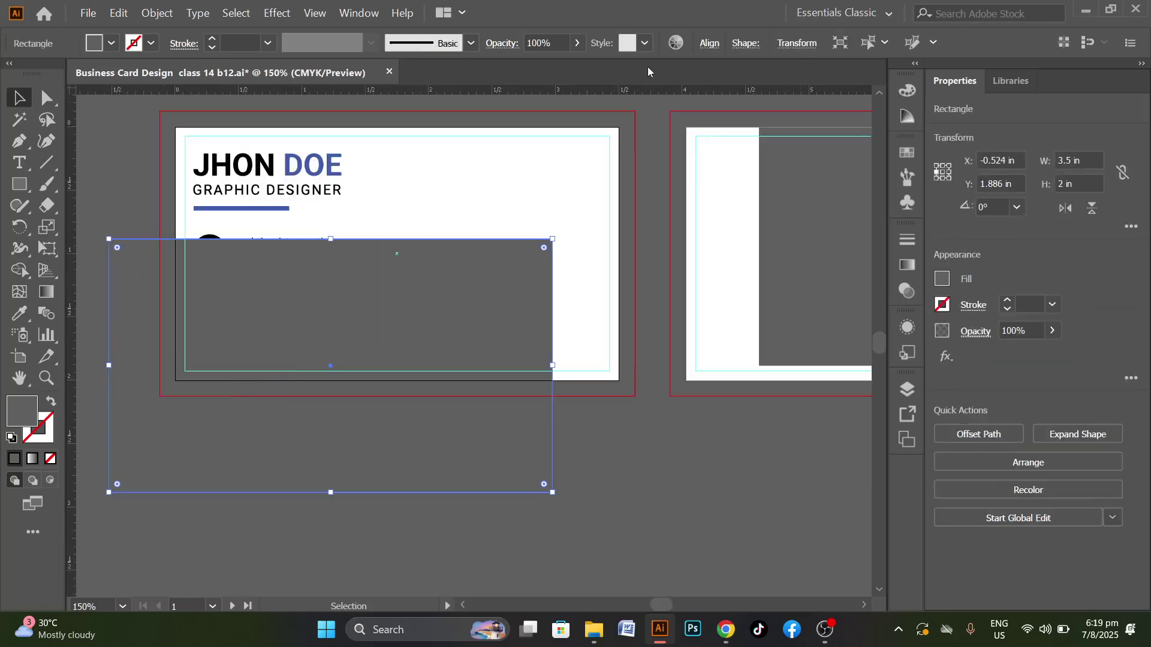
Center the grey rectangle horizontally and vertically on the first artboard and send it behind the contact details
{"action": "left_click", "coordinate": [710, 44]}
{"action": "left_click", "coordinate": [561, 93]}
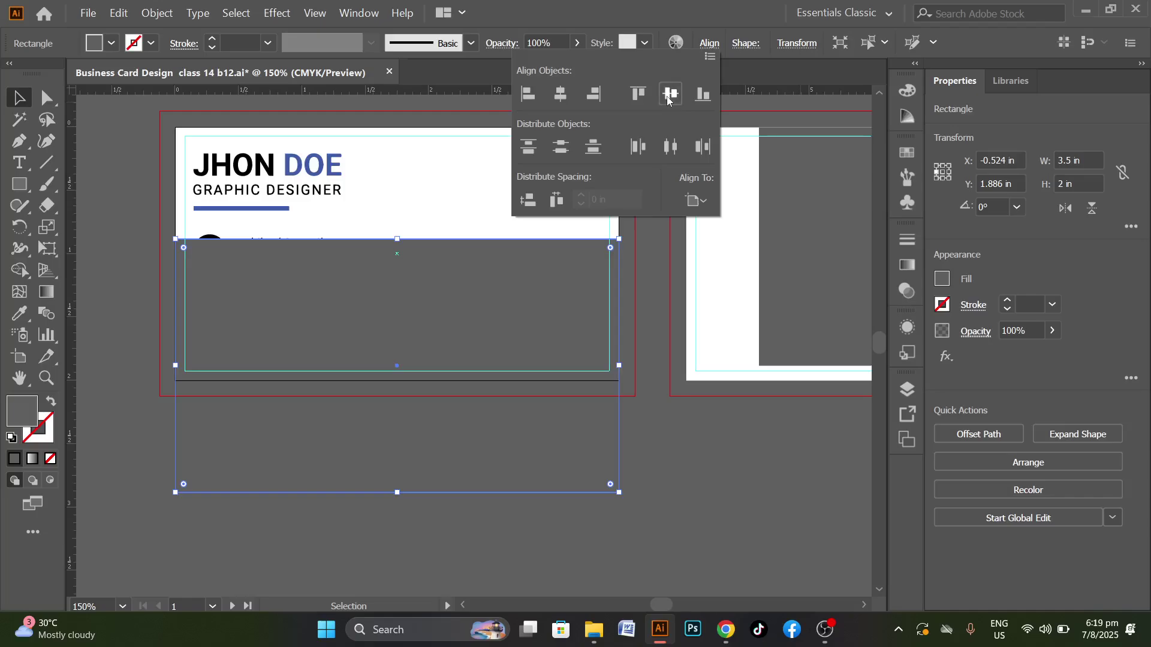
{"action": "left_click", "coordinate": [670, 94]}
{"action": "left_click", "coordinate": [336, 398]}
{"action": "left_click", "coordinate": [445, 403]}
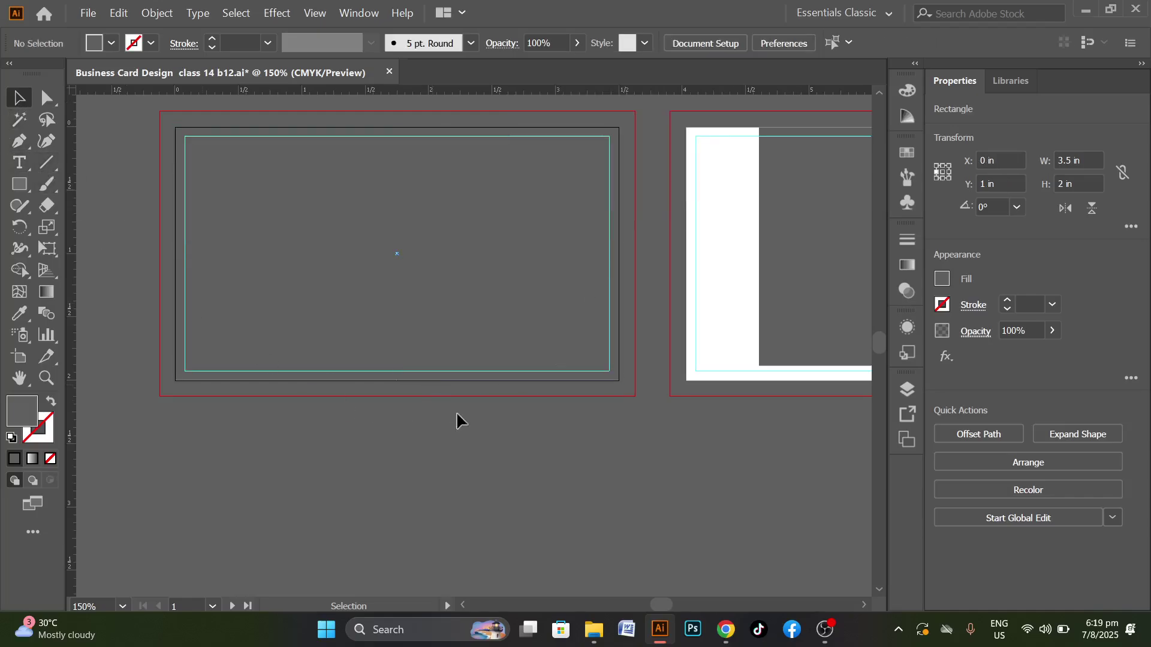
{"action": "left_click", "coordinate": [567, 246]}
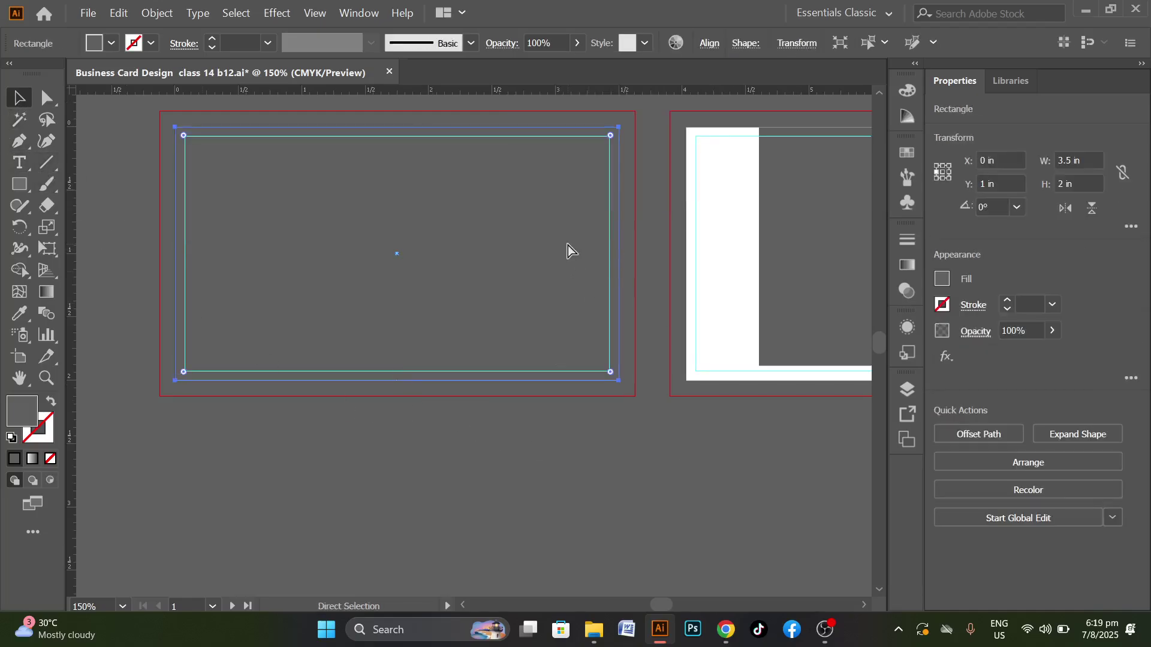
{"action": "key", "text": "ctrl+shift+bracketleft"}
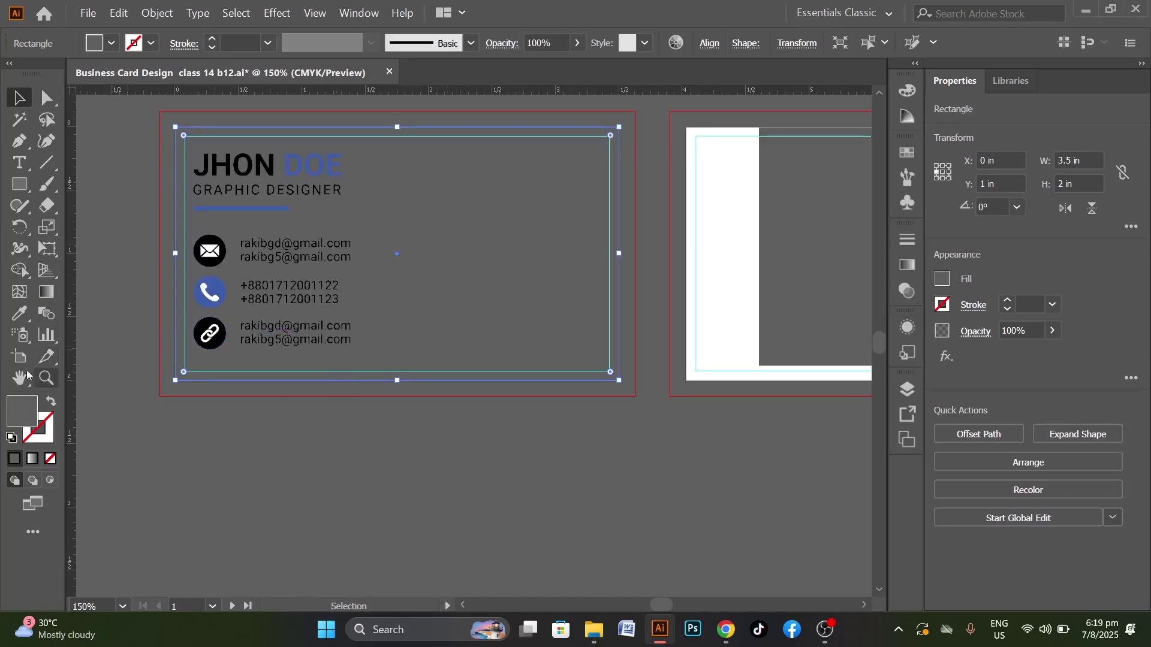
Recolor the first card's background rectangle to a very pale blue and deselect it
{"action": "double_click", "coordinate": [21, 419]}
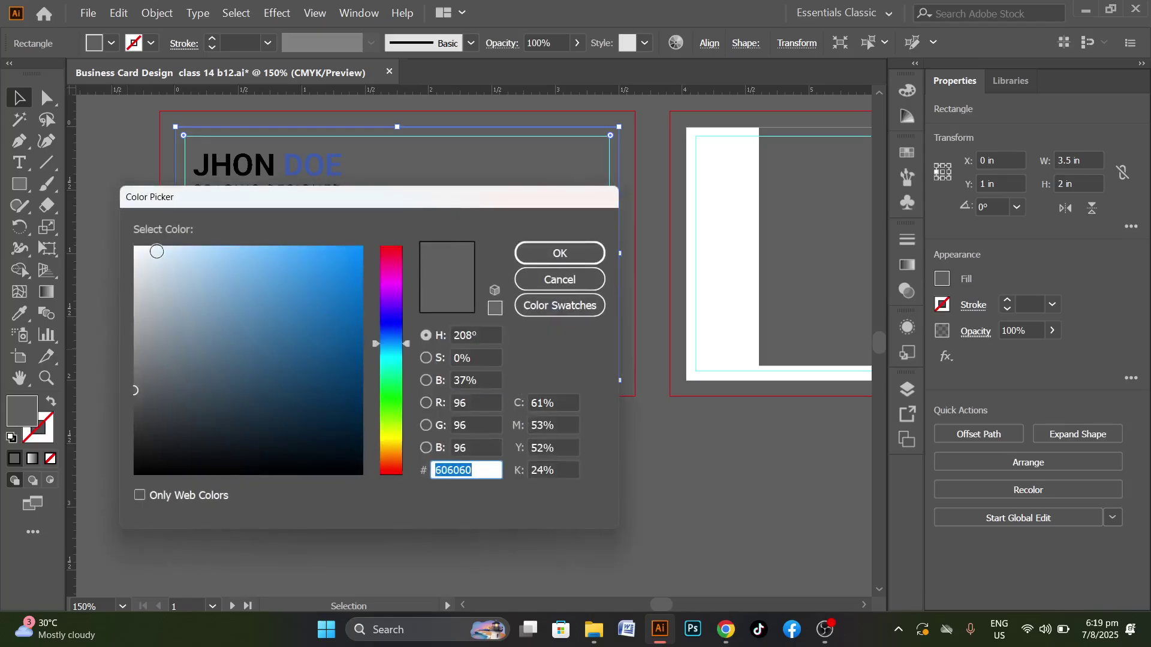
{"action": "left_click", "coordinate": [153, 250]}
{"action": "left_click", "coordinate": [559, 252]}
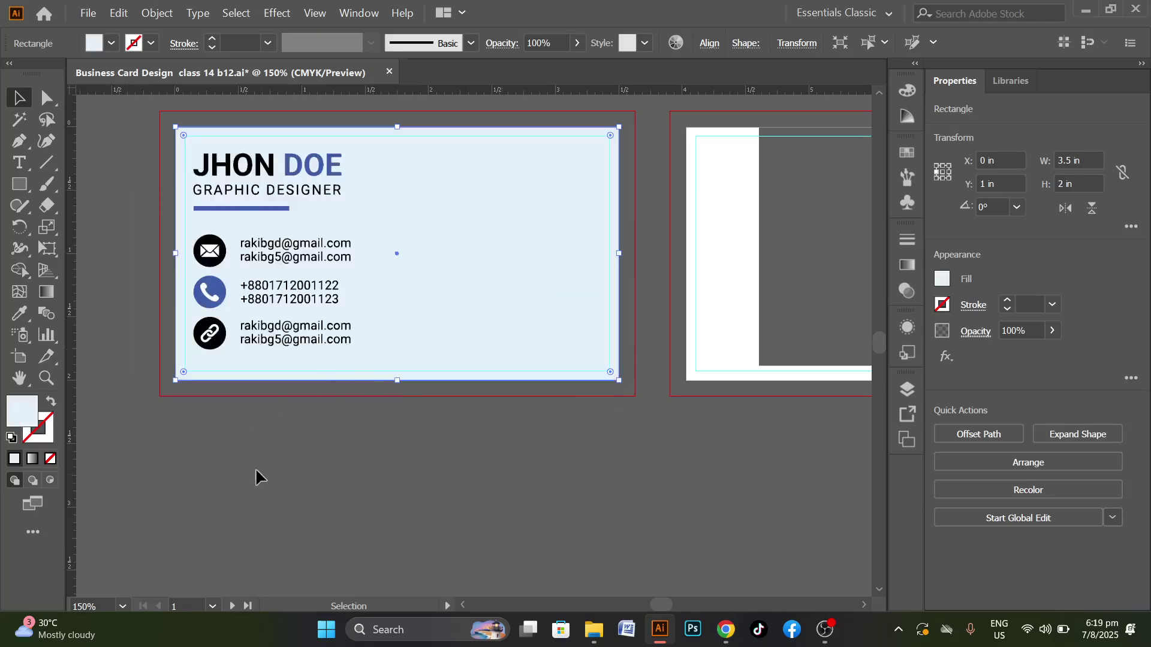
{"action": "left_click", "coordinate": [321, 473]}
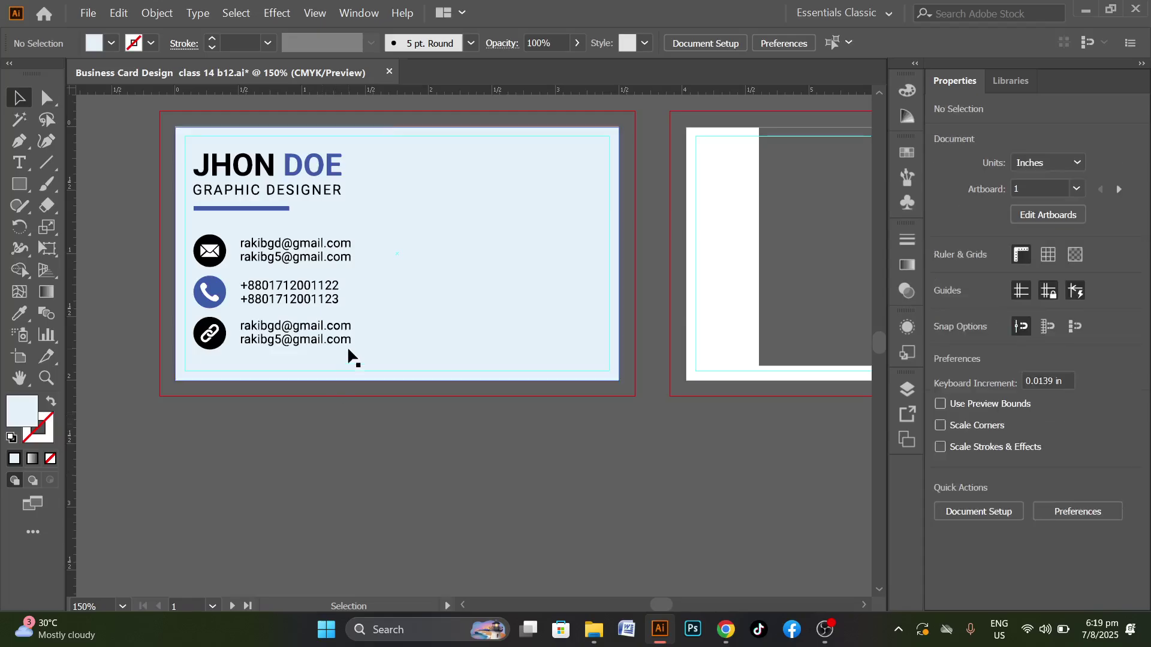
{"action": "scroll", "coordinate": [358, 230], "scroll_direction": "up", "scroll_amount": 2}
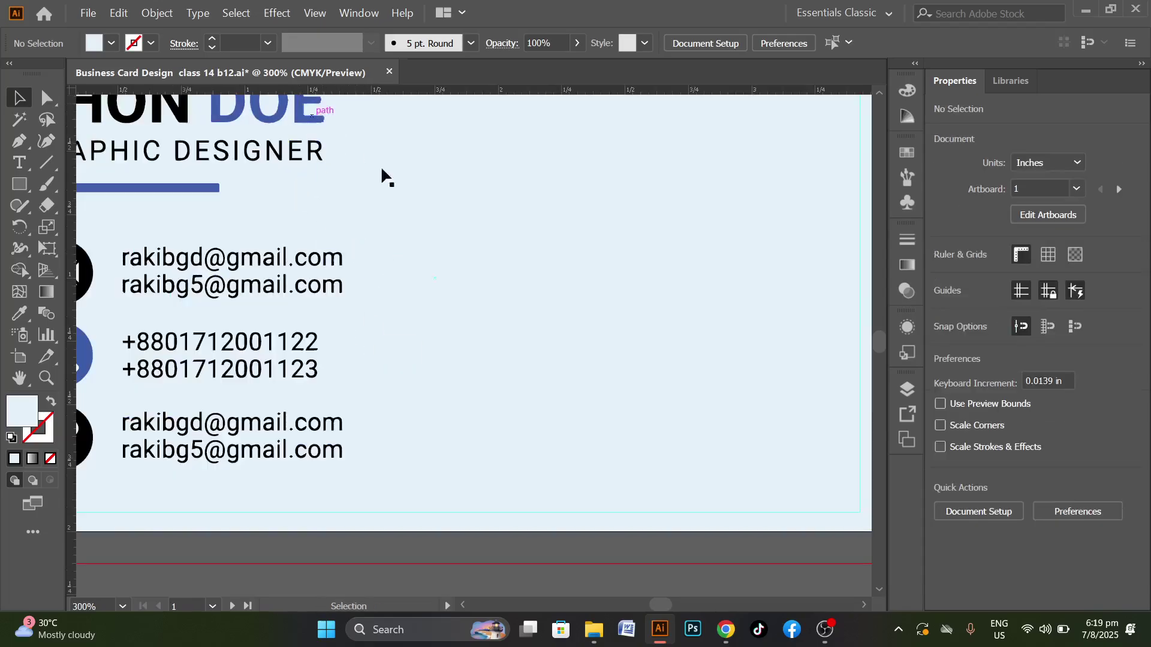
{"action": "scroll", "coordinate": [500, 297], "scroll_direction": "down", "scroll_amount": 2}
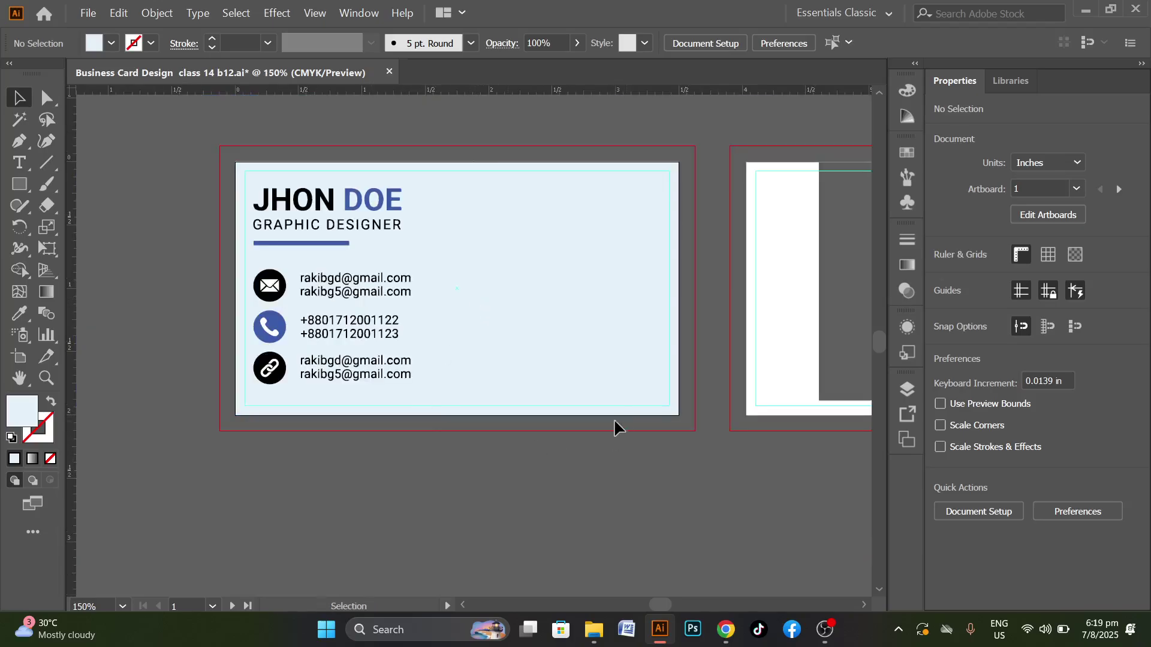
Add a spare pale blue rectangle, the same size as the card, on the pasteboard above the first artboard
{"action": "scroll", "coordinate": [294, 423], "scroll_direction": "down", "scroll_amount": 3}
{"action": "key", "text": "m"}
{"action": "mouse_move", "coordinate": [286, 210]}
{"action": "left_mouse_down"}
{"action": "mouse_move", "coordinate": [412, 254]}
{"action": "mouse_move", "coordinate": [434, 295]}
{"action": "left_mouse_up"}
{"action": "key", "text": "v"}
{"action": "left_click", "coordinate": [402, 490]}
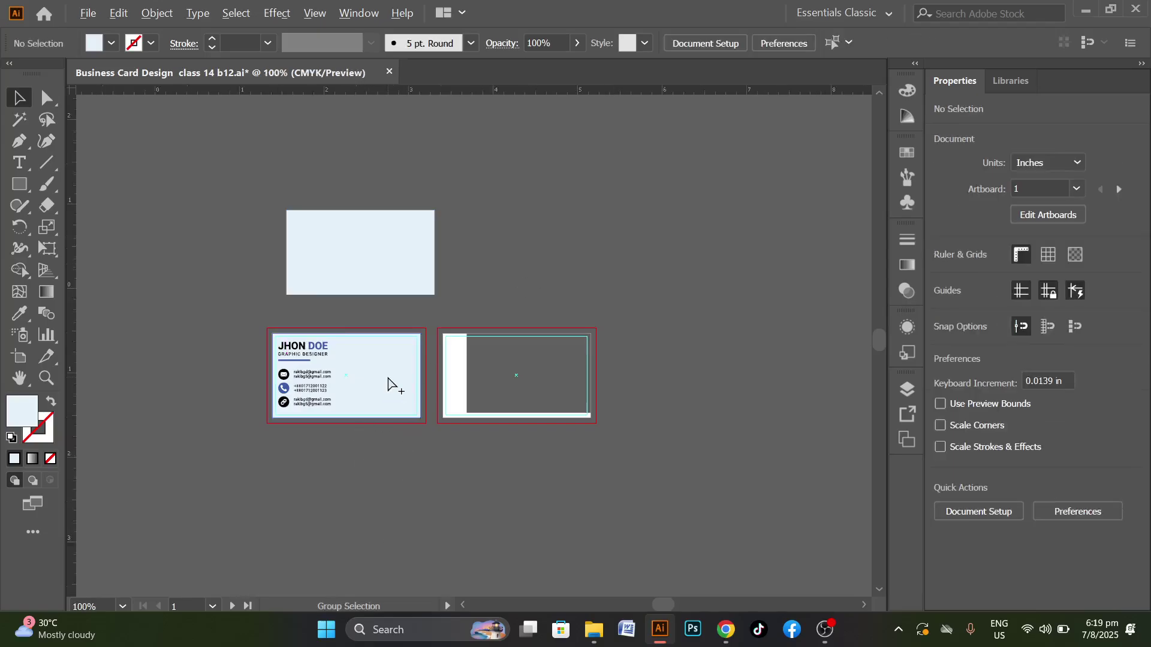
Draw a steep diagonal line about 0.96 × 3.06 in across the first card, just beside the contact details
{"action": "scroll", "coordinate": [390, 381], "scroll_direction": "up", "scroll_amount": 3}
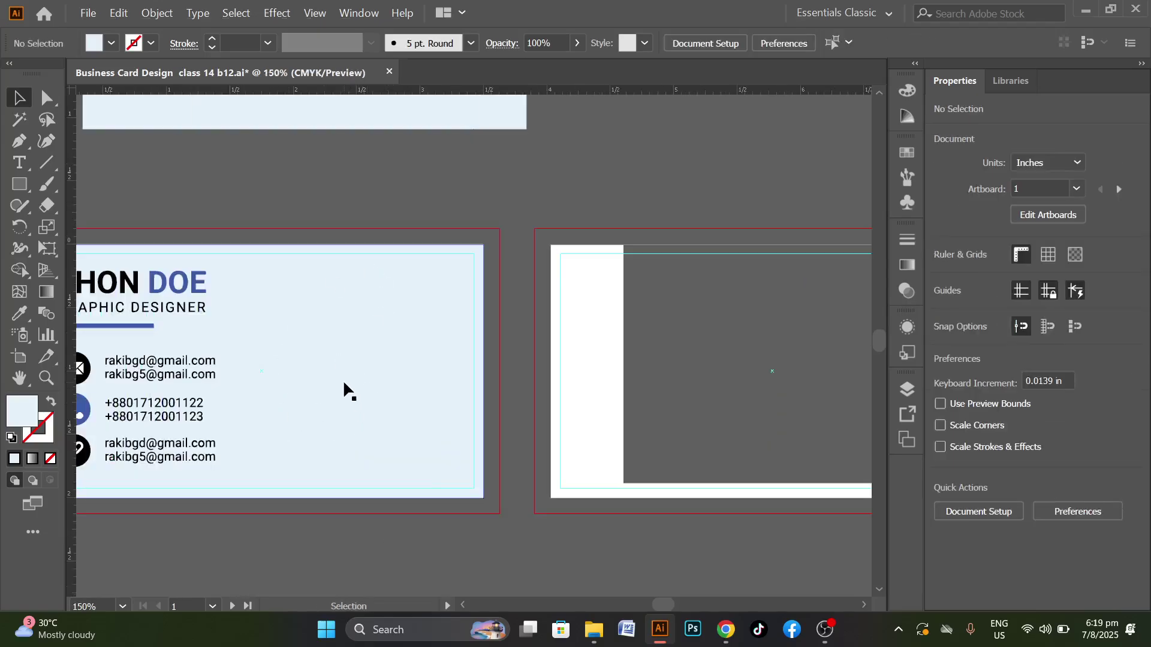
{"action": "left_click", "coordinate": [46, 163]}
{"action": "left_click_drag", "start_coordinate": [337, 160], "coordinate": [215, 548]}
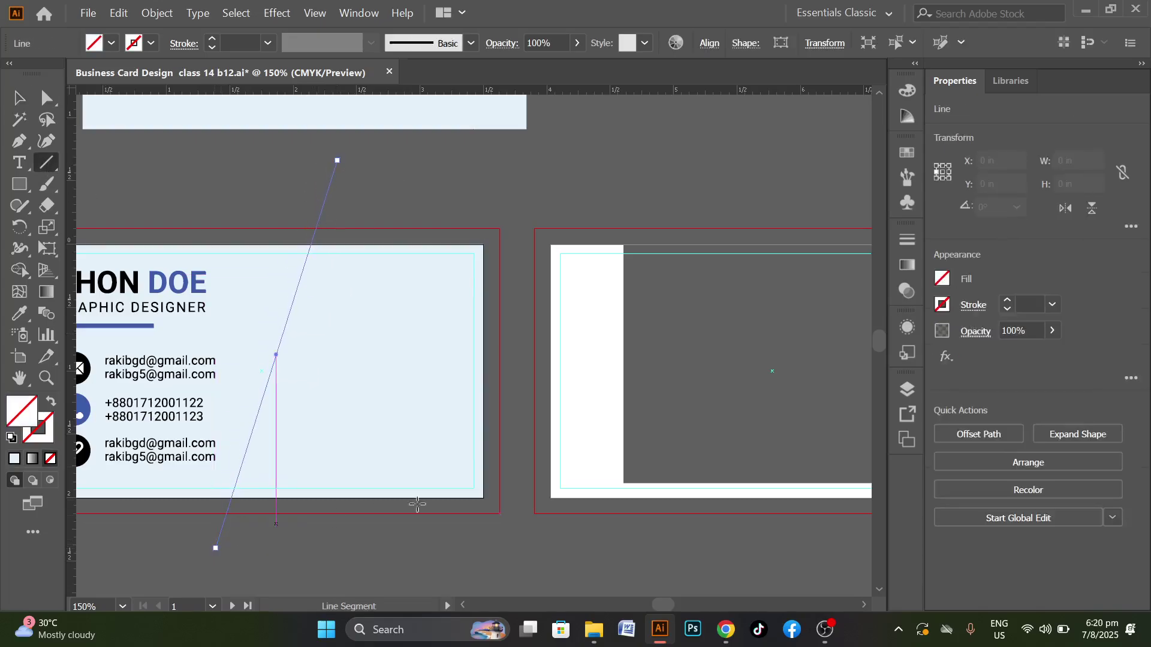
{"action": "left_click", "coordinate": [18, 97]}
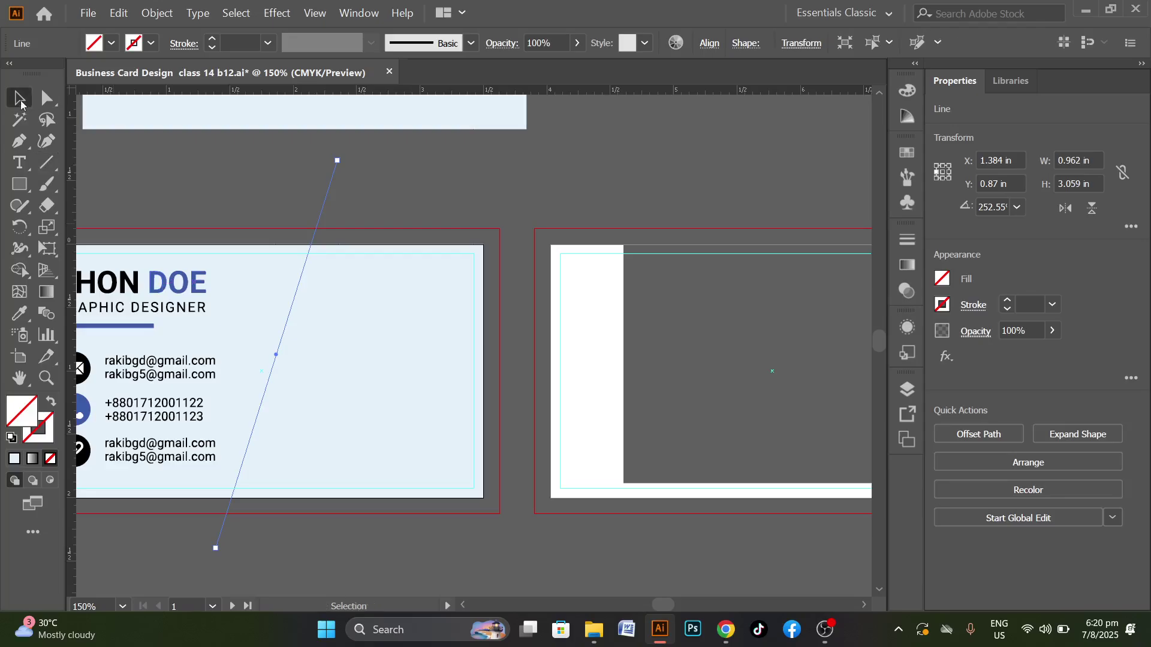
Split the first card's background along the diagonal line with Shape Builder and remove the line's protruding ends
{"action": "left_click", "coordinate": [378, 335], "text": "shift"}
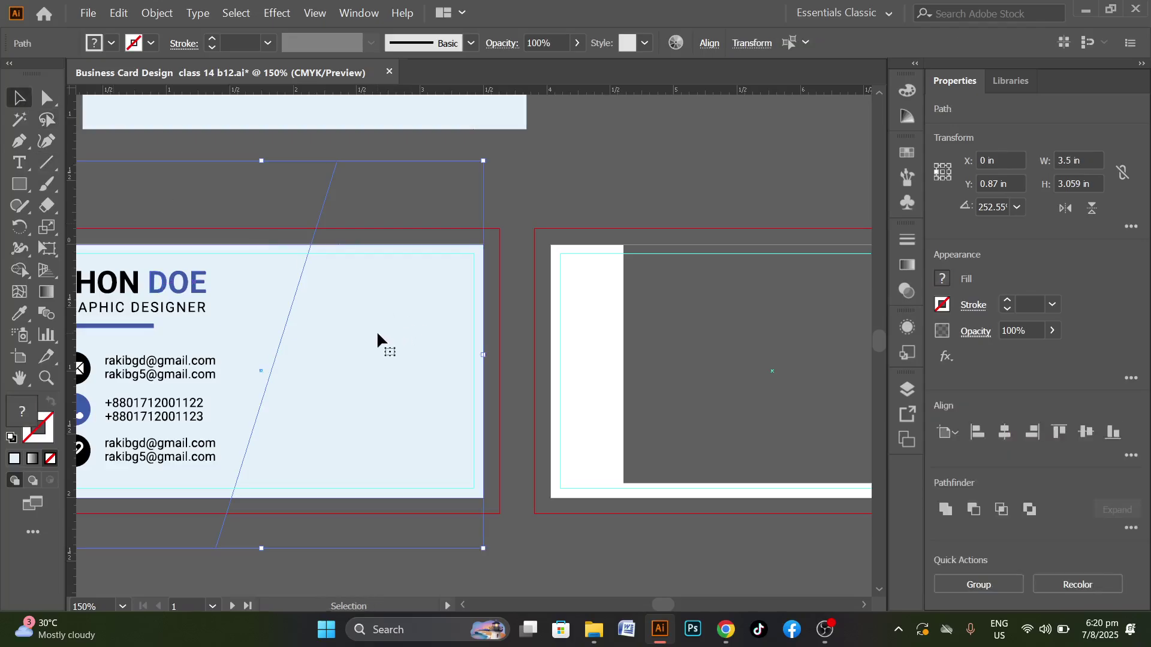
{"action": "left_click", "coordinate": [22, 271]}
{"action": "left_click_drag", "start_coordinate": [301, 190], "coordinate": [401, 213]}
{"action": "left_click_drag", "start_coordinate": [231, 509], "coordinate": [206, 545]}
{"action": "left_click", "coordinate": [385, 406]}
{"action": "left_click", "coordinate": [18, 98]}
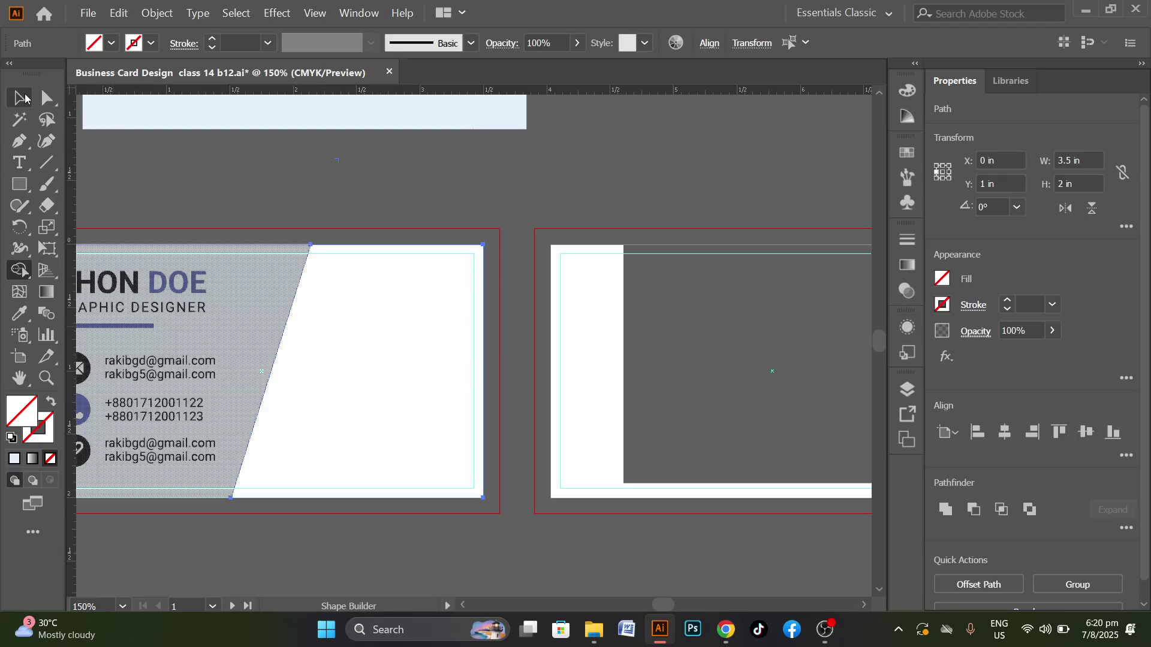
{"action": "left_click", "coordinate": [323, 181]}
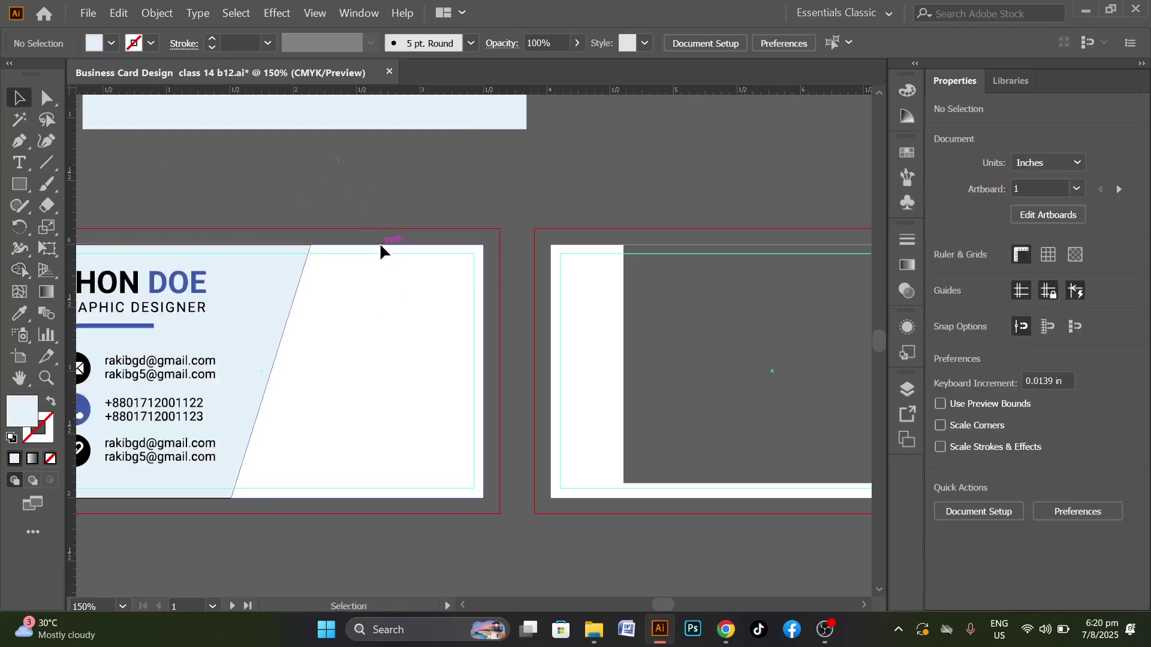
Fill the empty slanted section of the first card with the blue sampled from the accent bar under the job title
{"action": "left_click", "coordinate": [380, 244]}
{"action": "key", "text": "i"}
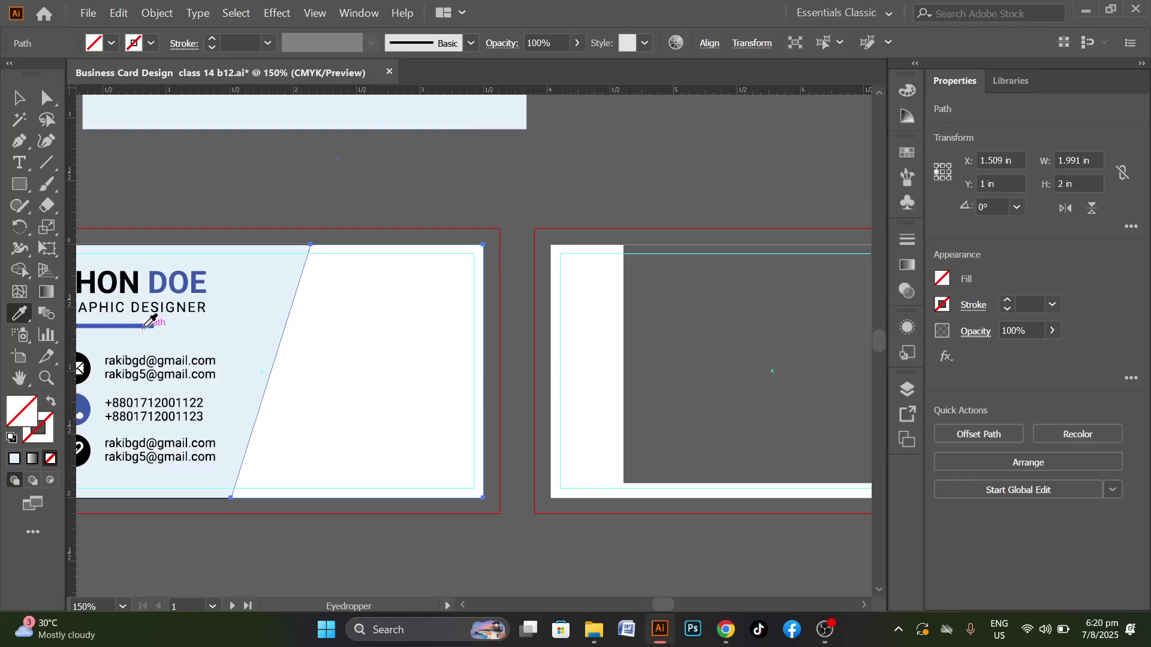
{"action": "left_click", "coordinate": [145, 326]}
{"action": "left_click", "coordinate": [14, 99]}
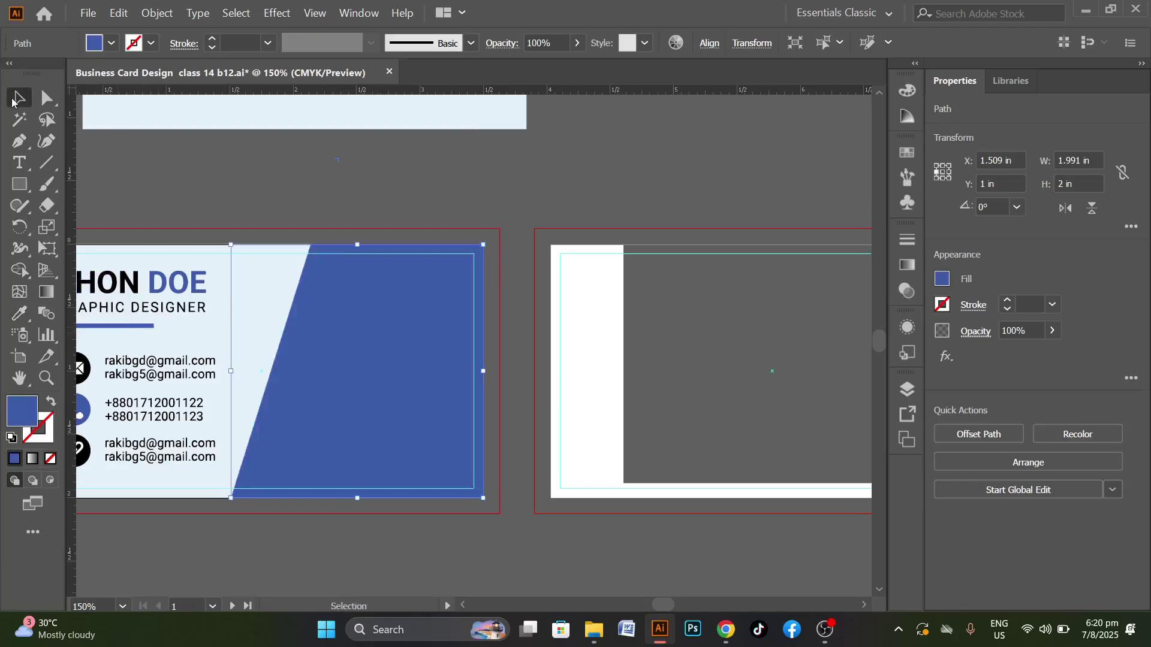
{"action": "left_click", "coordinate": [280, 196]}
Place the QR code file from the Downloads folder on the pasteboard above the second artboard, 1.389 × 1.389 in
{"action": "scroll", "coordinate": [389, 371], "scroll_direction": "down", "scroll_amount": 2}
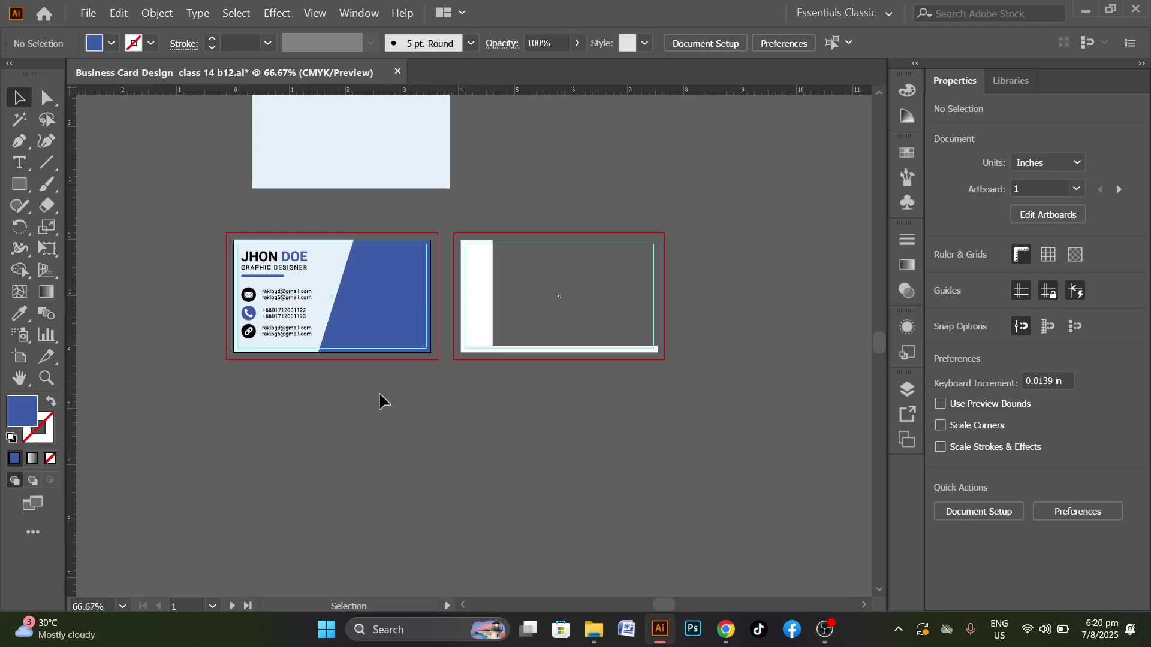
{"action": "scroll", "coordinate": [378, 405], "scroll_direction": "up", "scroll_amount": 1}
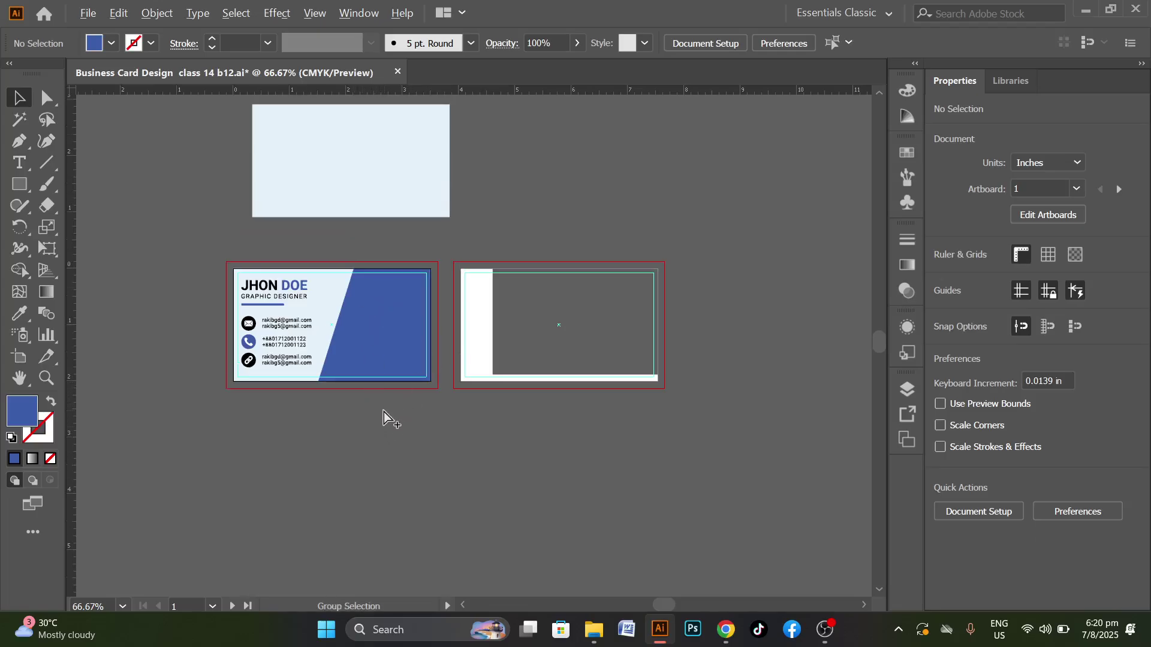
{"action": "scroll", "coordinate": [384, 415], "scroll_direction": "down", "scroll_amount": 1}
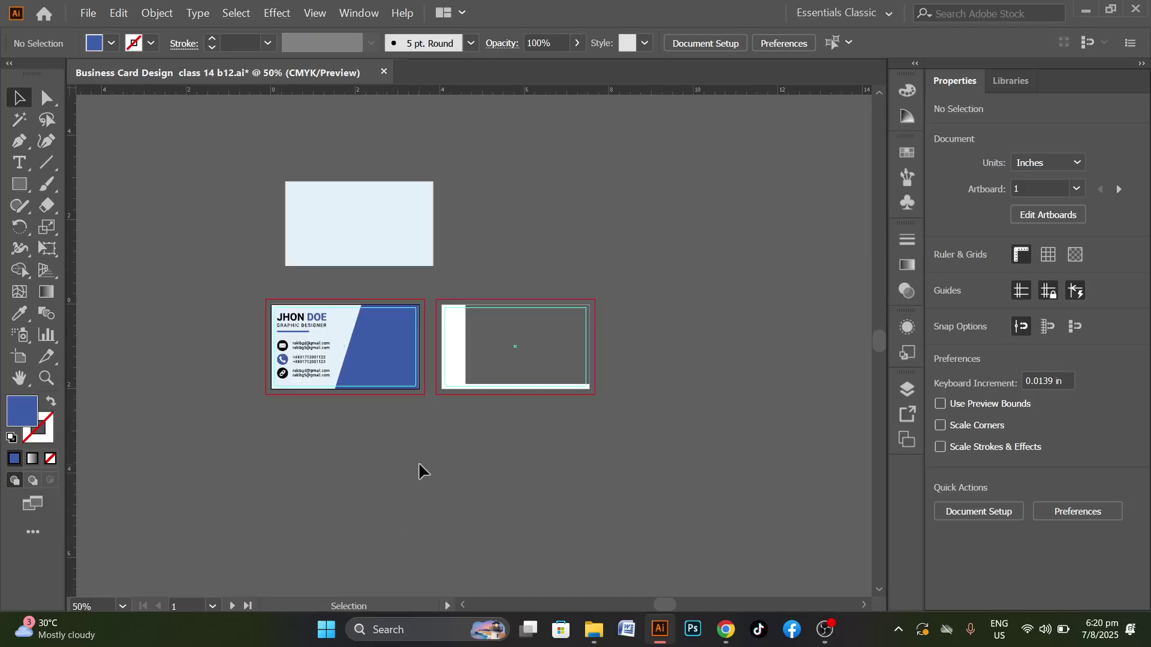
{"action": "left_click", "coordinate": [87, 12]}
{"action": "left_click", "coordinate": [461, 180]}
{"action": "left_click", "coordinate": [88, 13]}
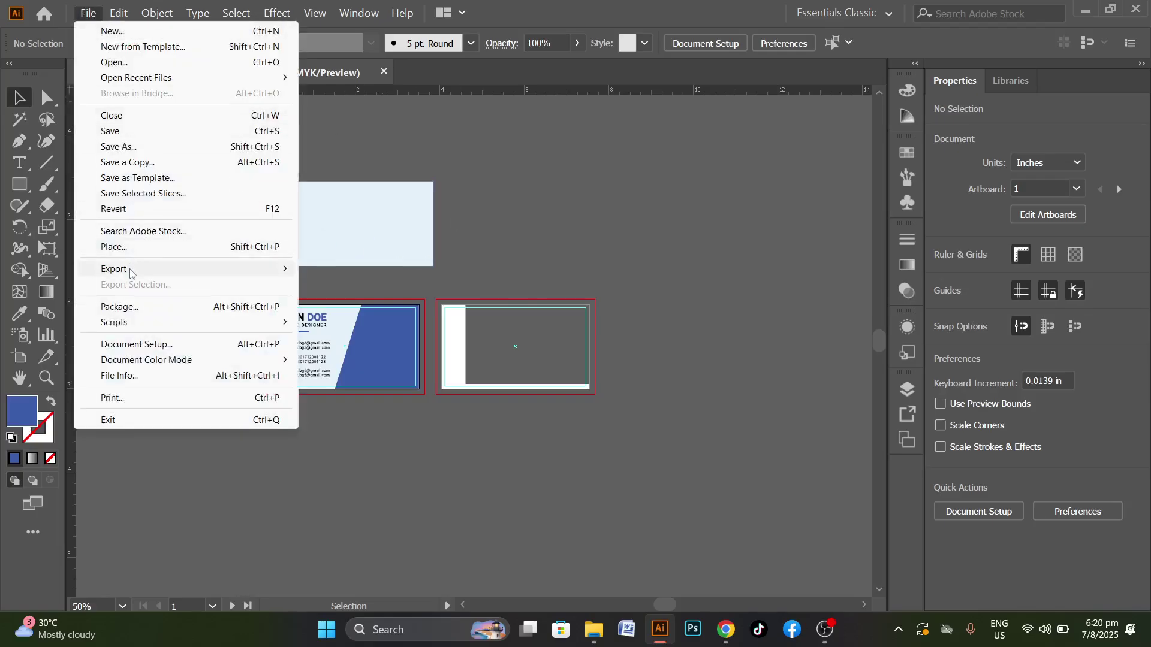
{"action": "left_click", "coordinate": [129, 247]}
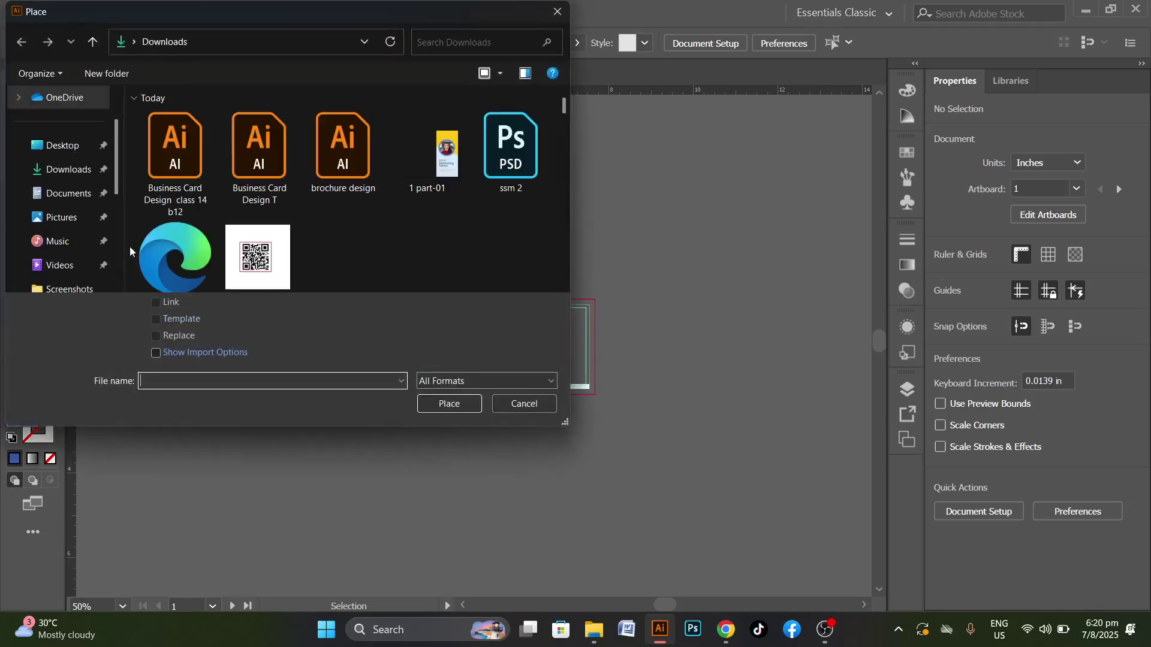
{"action": "scroll", "coordinate": [165, 254], "scroll_direction": "down", "scroll_amount": 1}
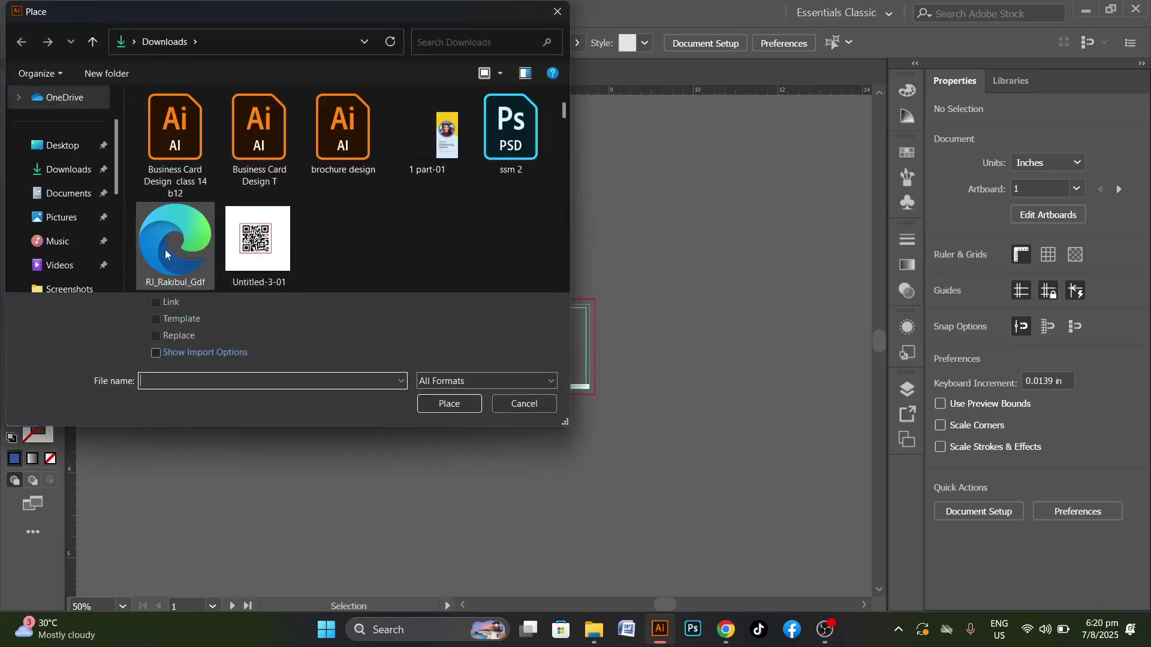
{"action": "scroll", "coordinate": [165, 254], "scroll_direction": "down", "scroll_amount": 1}
{"action": "left_click", "coordinate": [257, 221]}
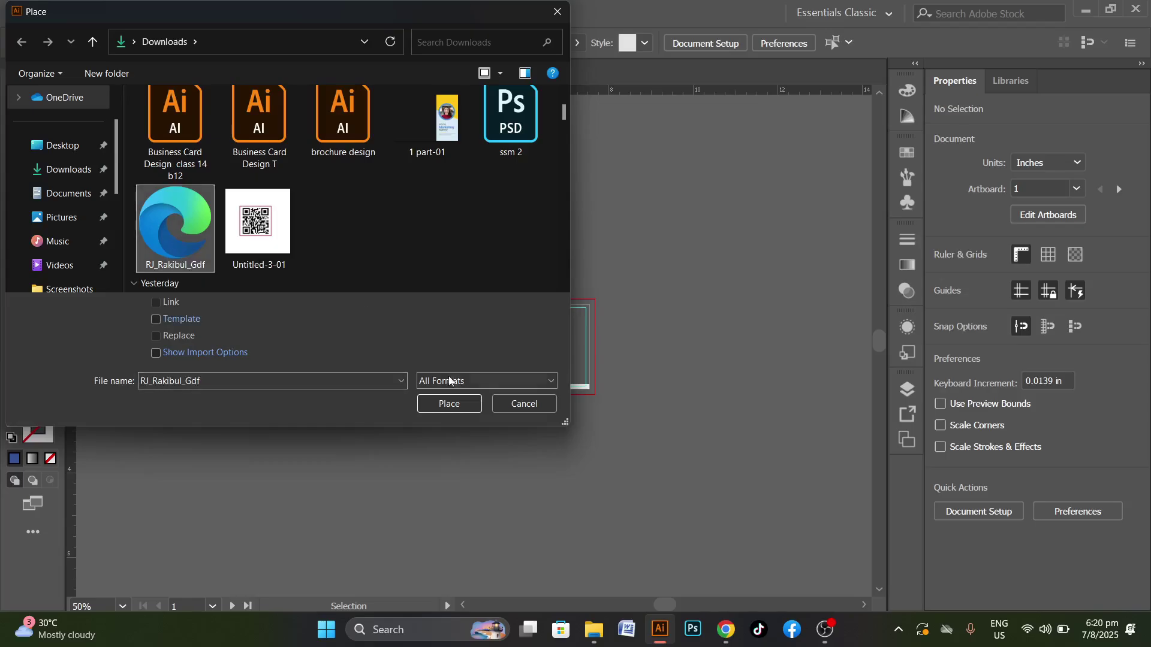
{"action": "left_click", "coordinate": [450, 403]}
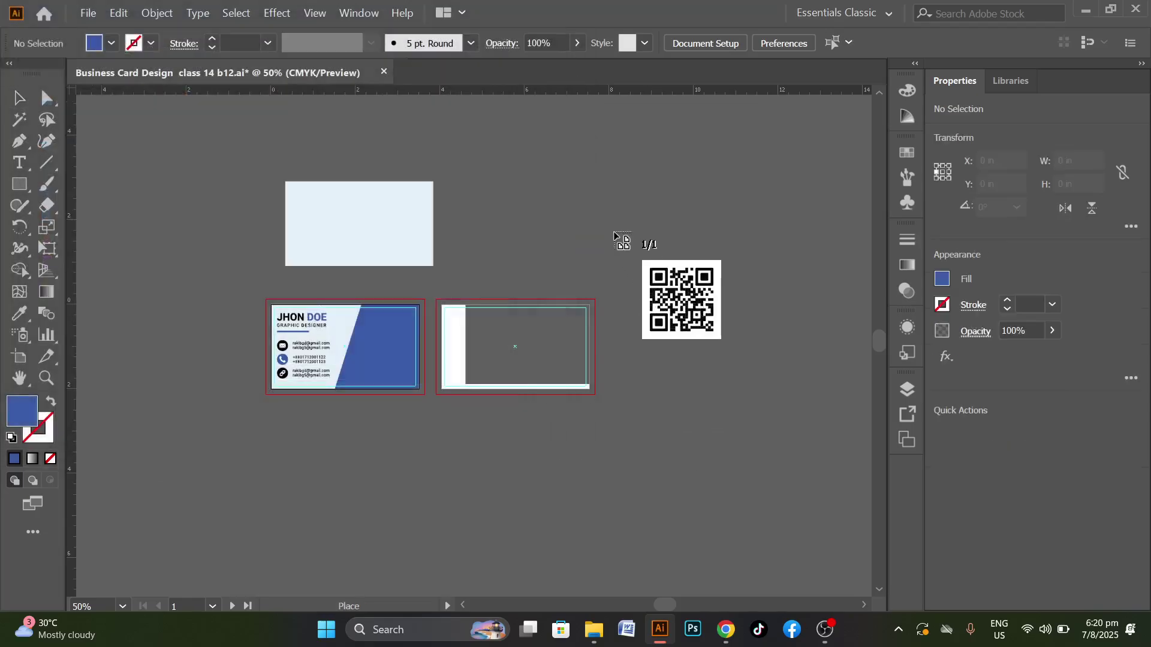
{"action": "left_click", "coordinate": [597, 190]}
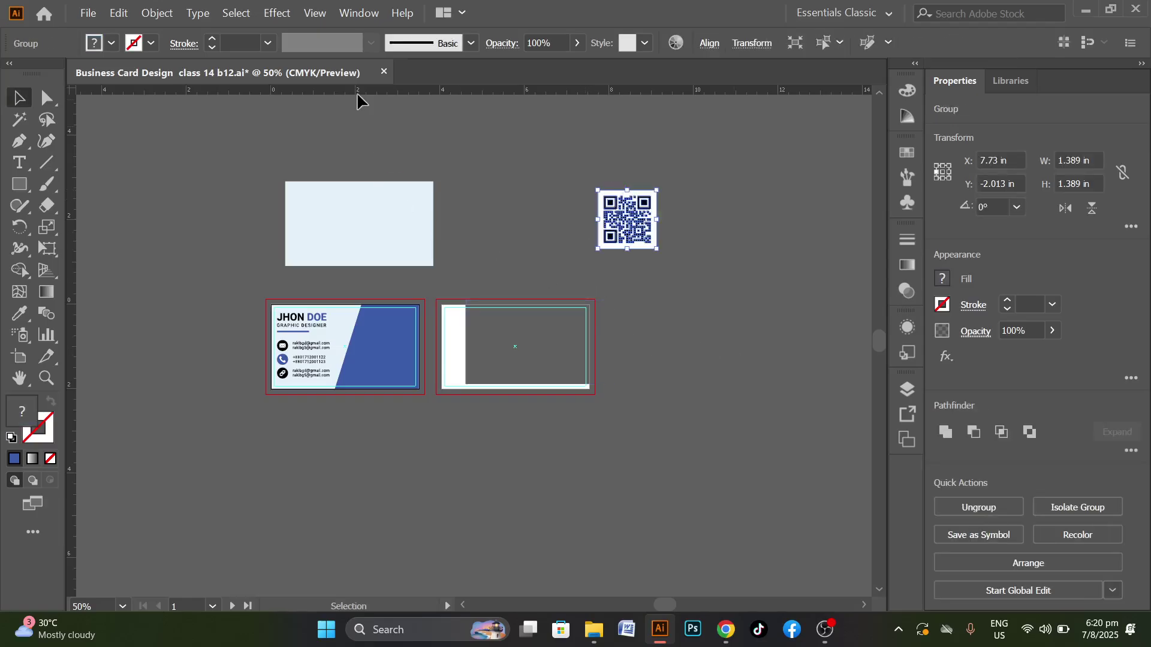
Ungroup the placed QR code above the second artboard into separate parts
{"action": "left_click", "coordinate": [705, 297]}
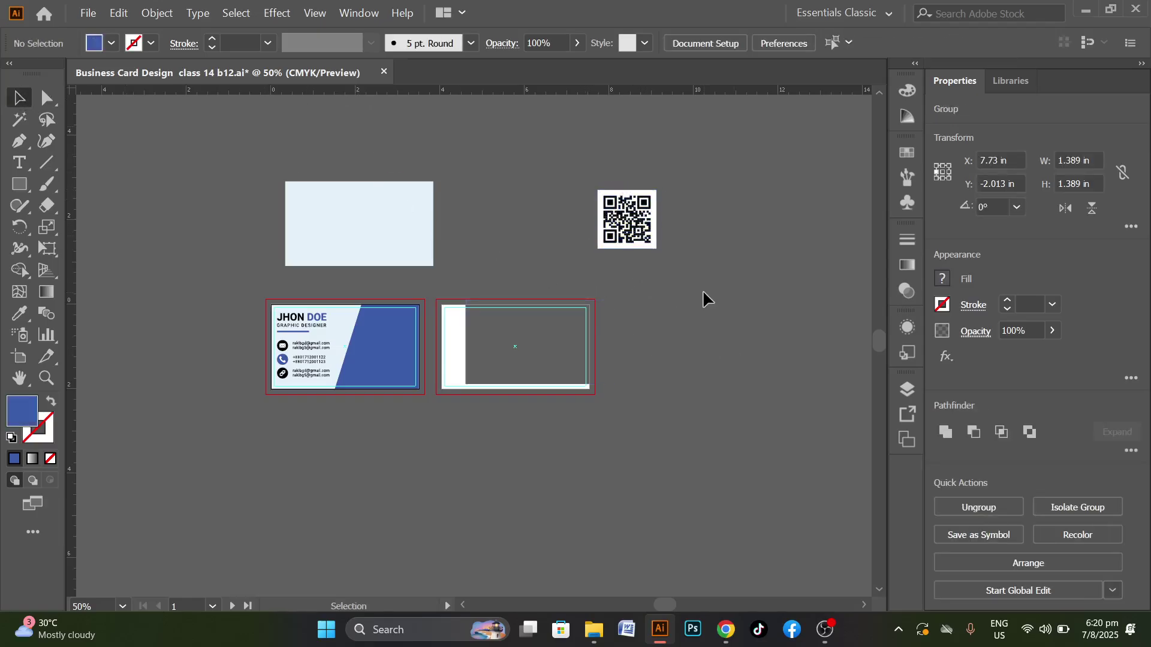
{"action": "left_click", "coordinate": [632, 209]}
{"action": "right_click", "coordinate": [633, 207]}
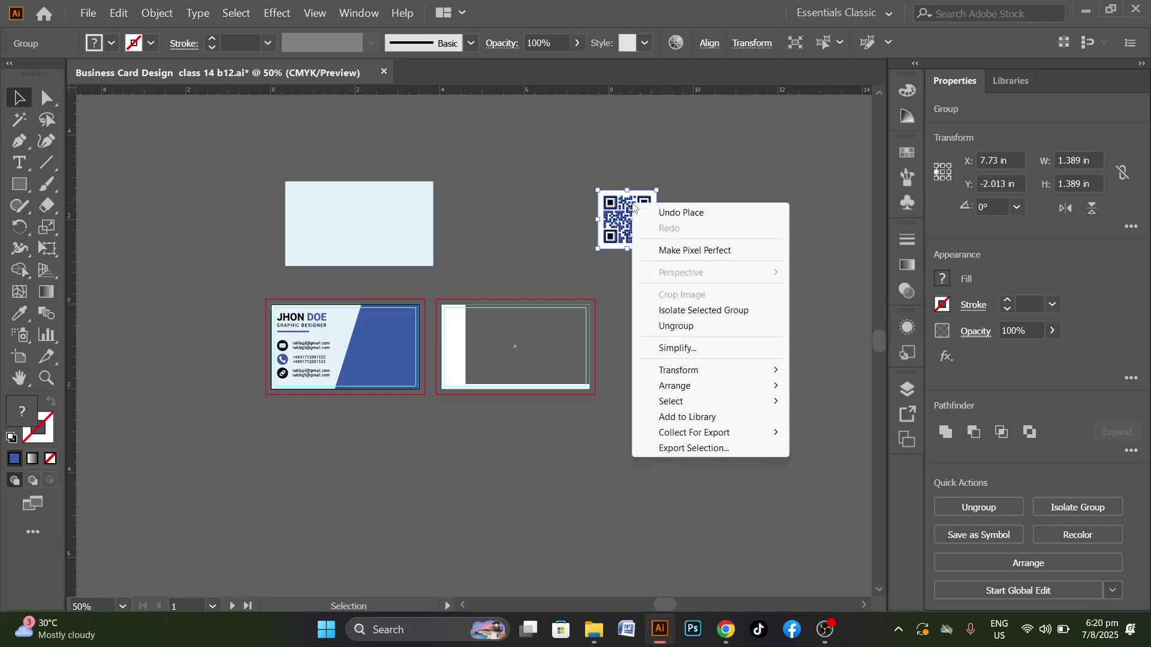
{"action": "left_click", "coordinate": [708, 326]}
{"action": "left_click", "coordinate": [715, 205]}
Try to move the white background square away from the QR code, and undo the move
{"action": "scroll", "coordinate": [662, 191], "scroll_direction": "up", "scroll_amount": 2}
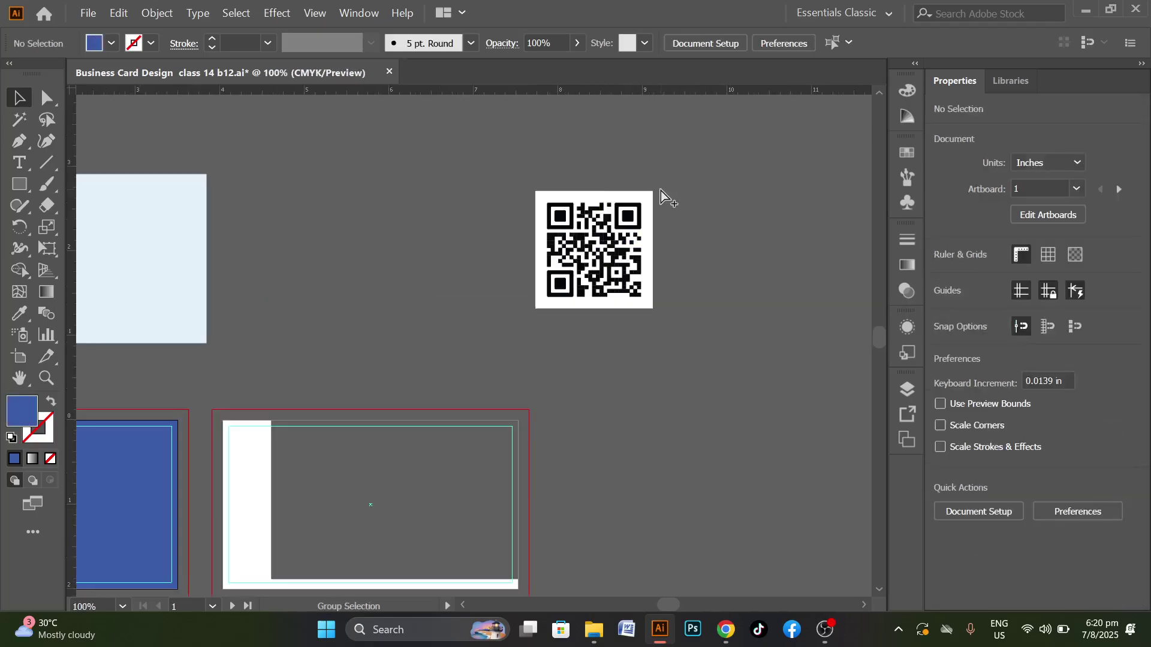
{"action": "left_click_drag", "start_coordinate": [652, 195], "coordinate": [767, 195]}
{"action": "key", "text": "ctrl+z"}
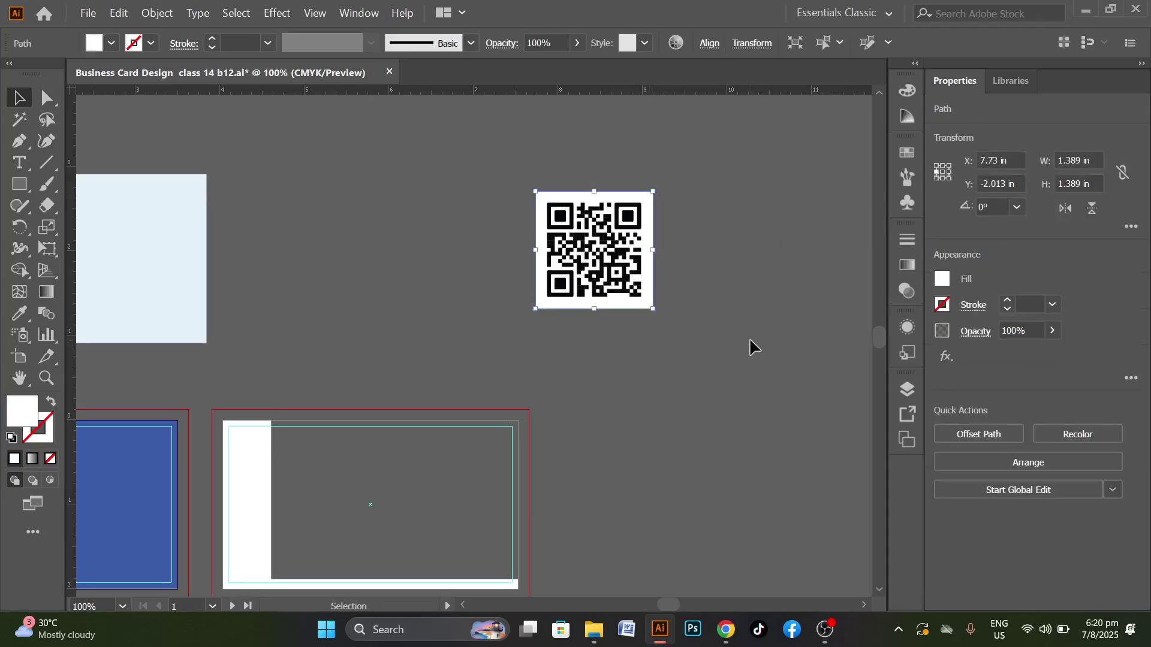
Move all parts of the QR code together onto the blue section of the first card
{"action": "left_click", "coordinate": [721, 268]}
{"action": "left_click_drag", "start_coordinate": [493, 185], "coordinate": [800, 294]}
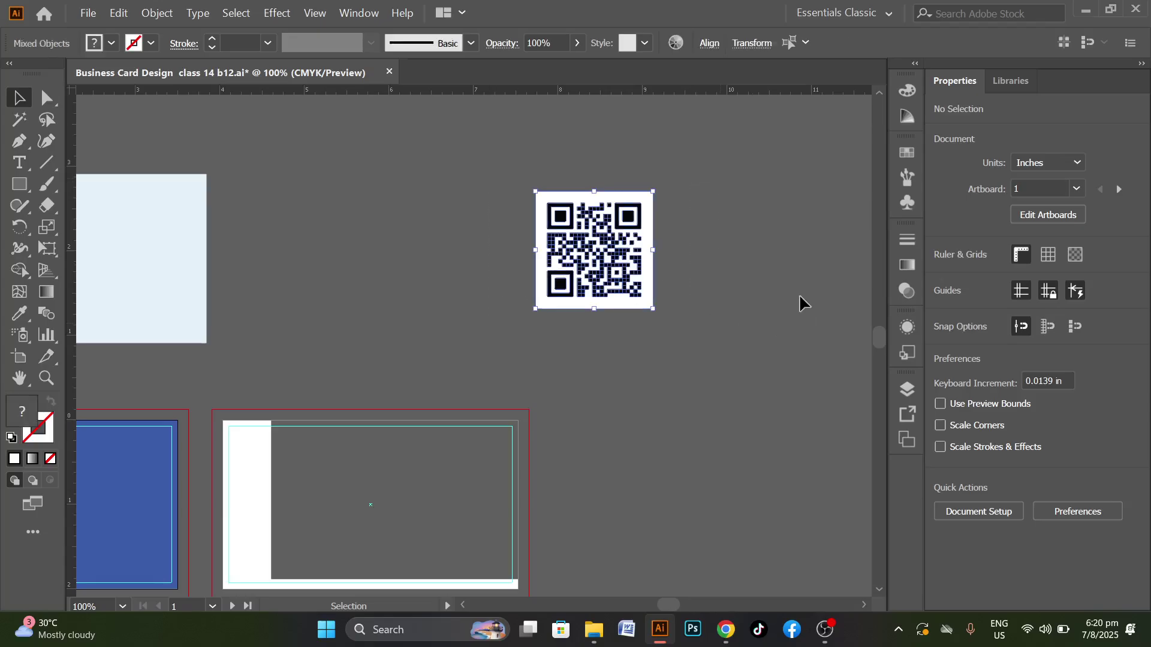
{"action": "scroll", "coordinate": [774, 300], "scroll_direction": "down", "scroll_amount": 2}
{"action": "left_click_drag", "start_coordinate": [690, 263], "coordinate": [445, 394]}
Scale the QR code down to about 0.933 × 0.933 in and shift it slightly toward the card's outer edge
{"action": "scroll", "coordinate": [445, 395], "scroll_direction": "up", "scroll_amount": 4}
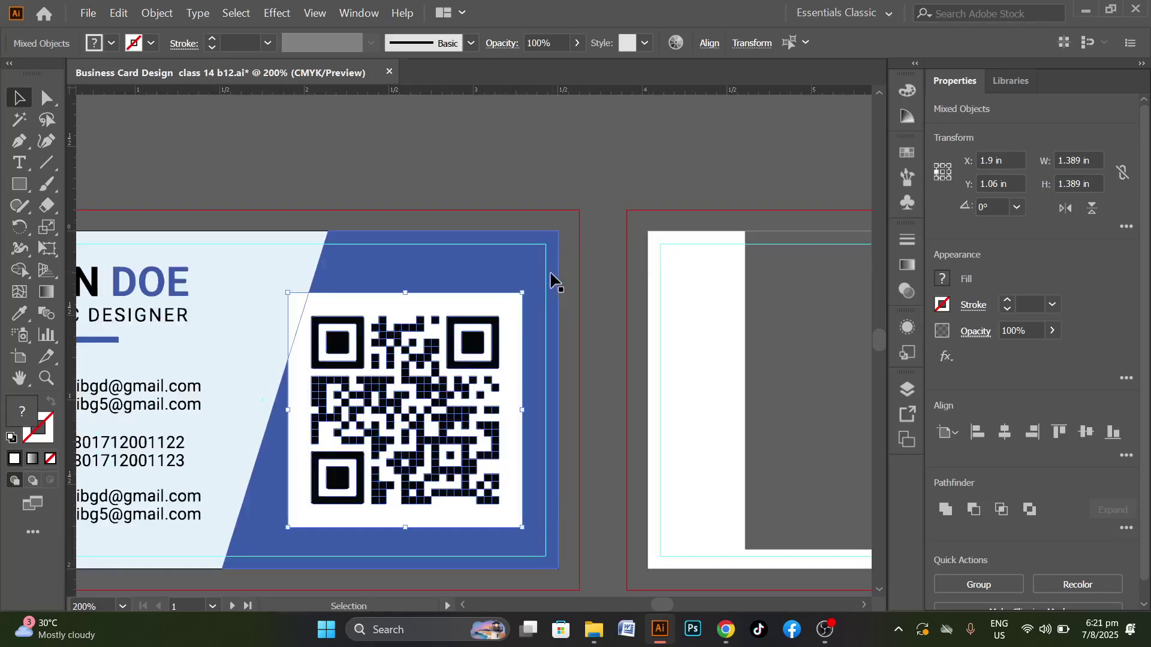
{"action": "left_click_drag", "start_coordinate": [521, 294], "coordinate": [484, 331]}
{"action": "left_click_drag", "start_coordinate": [440, 367], "coordinate": [457, 367]}
{"action": "left_click", "coordinate": [594, 125]}
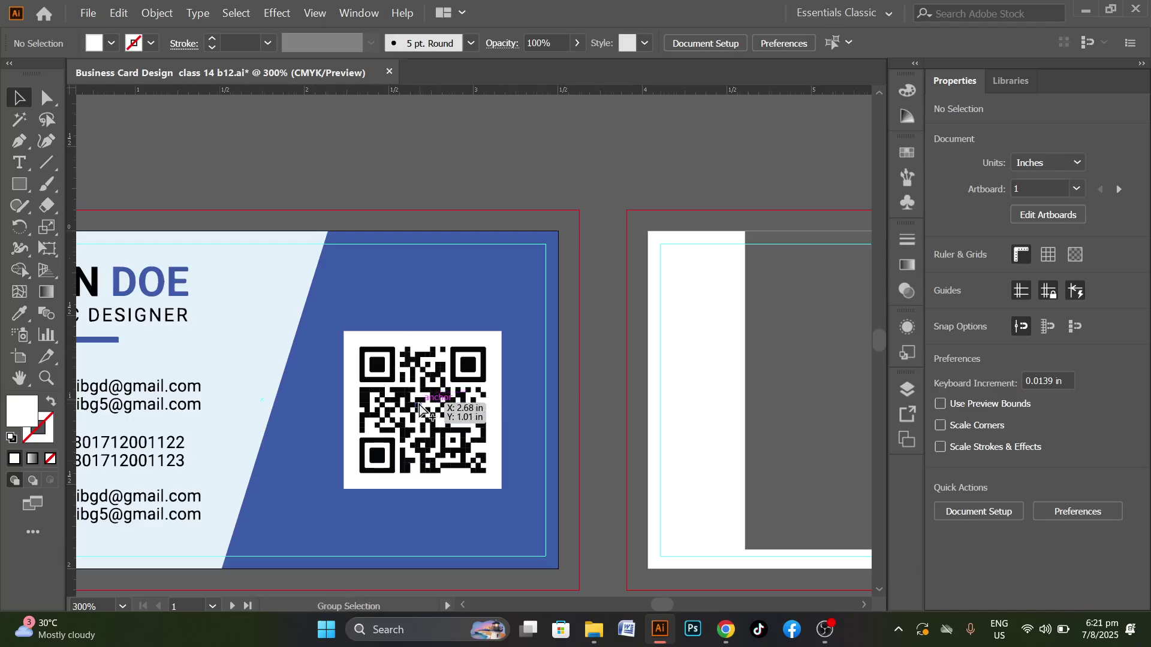
Undo the QR code's last sideways shift and group all its parts together
{"action": "scroll", "coordinate": [413, 404], "scroll_direction": "up", "scroll_amount": 2}
{"action": "left_click", "coordinate": [541, 298]}
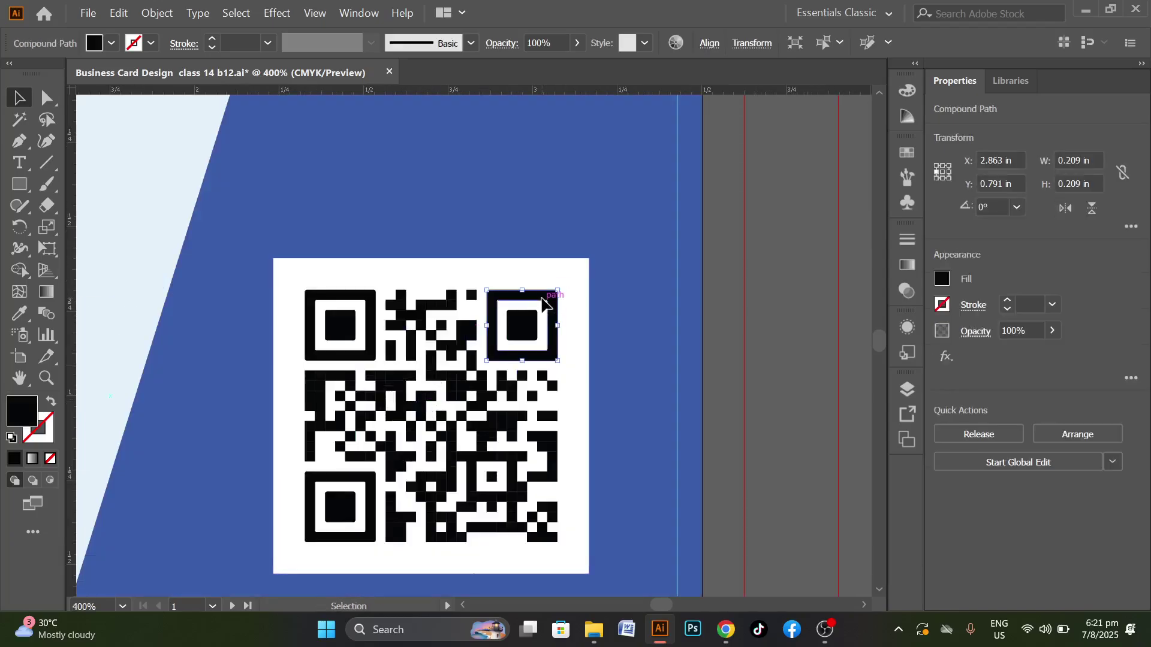
{"action": "scroll", "coordinate": [267, 318], "scroll_direction": "down", "scroll_amount": 4}
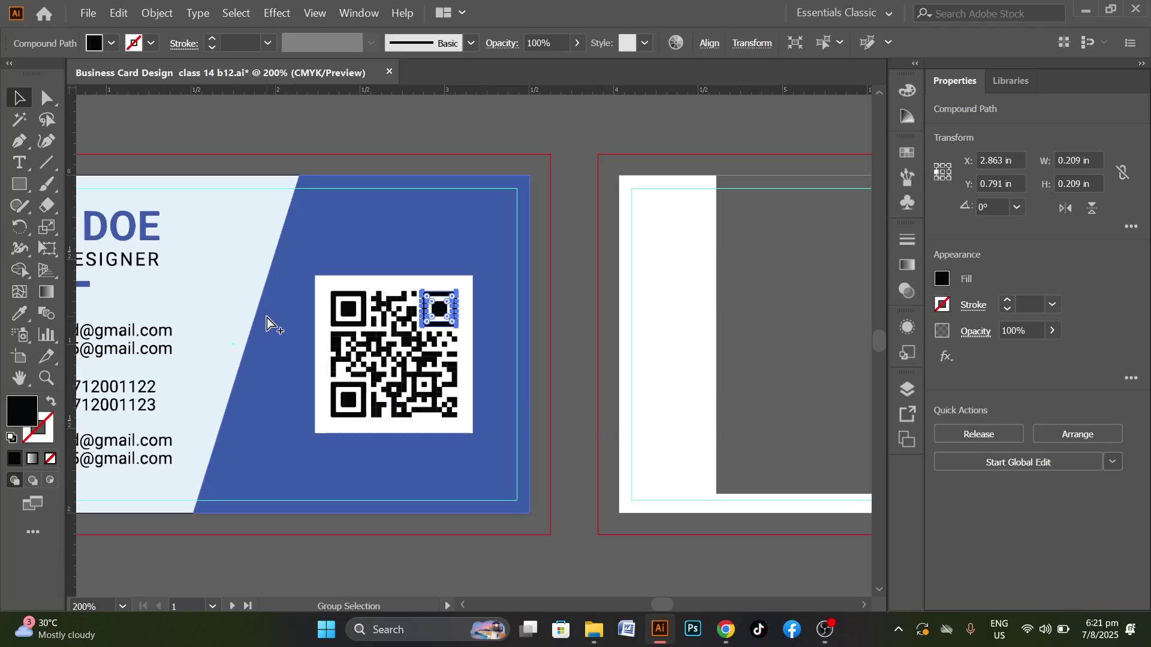
{"action": "key", "text": "v"}
{"action": "key", "text": "ctrl+z"}
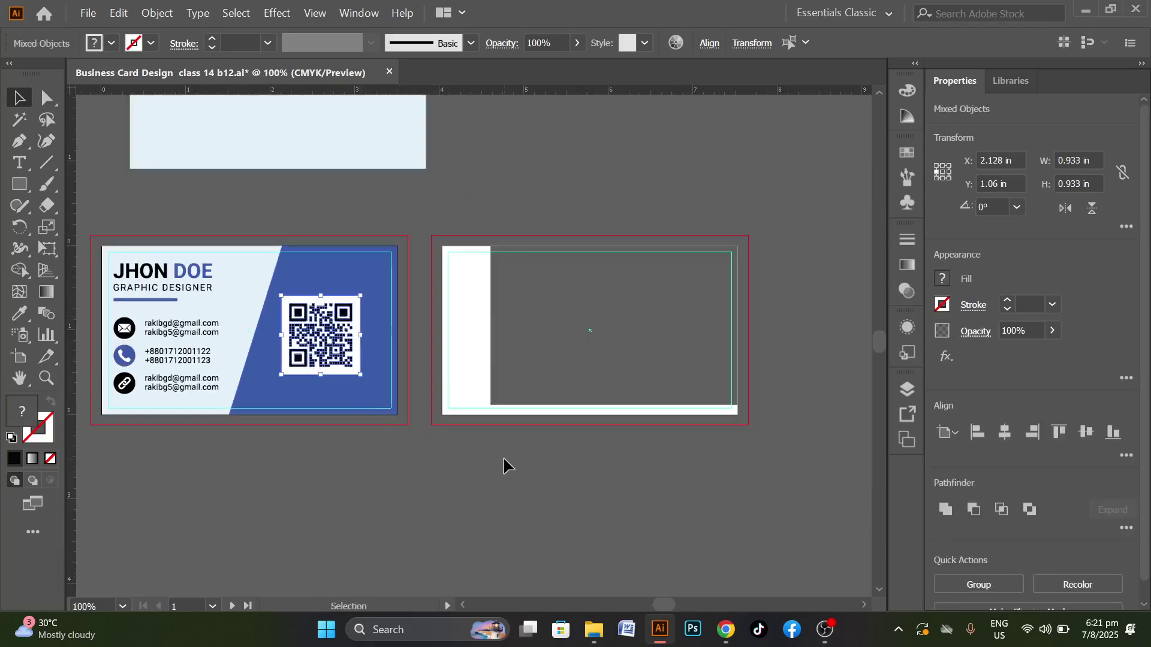
{"action": "key", "text": "ctrl+g"}
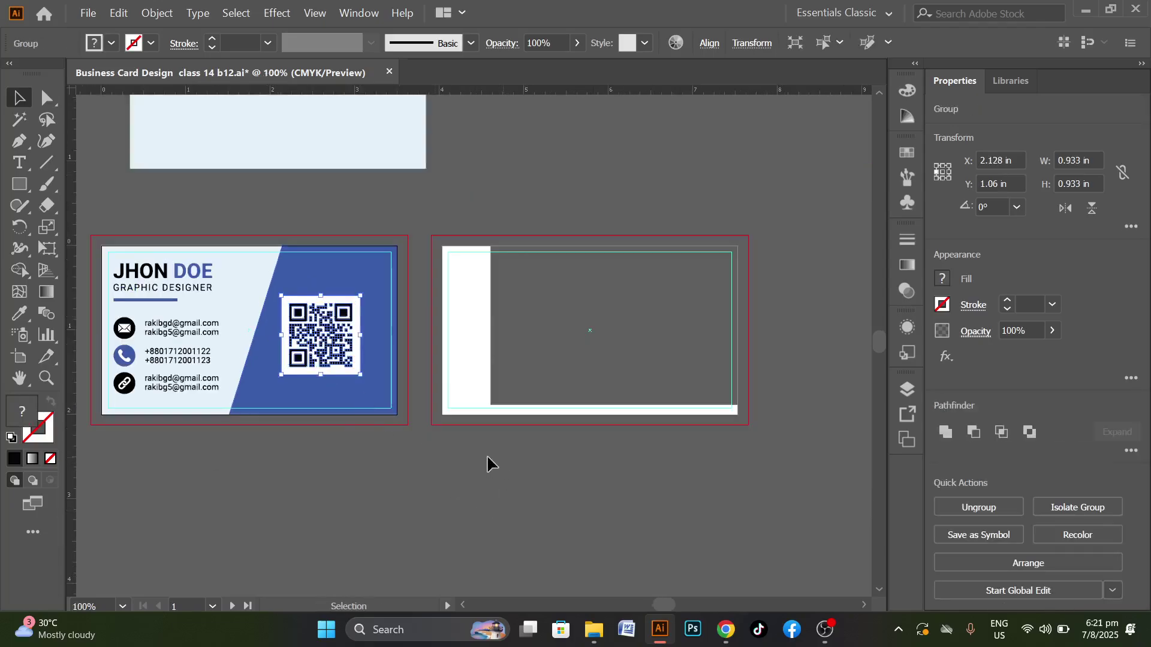
Scale the grouped QR code down a little further and reposition it near the middle of the blue section
{"action": "scroll", "coordinate": [298, 363], "scroll_direction": "up", "scroll_amount": 1}
{"action": "left_click", "coordinate": [391, 264]}
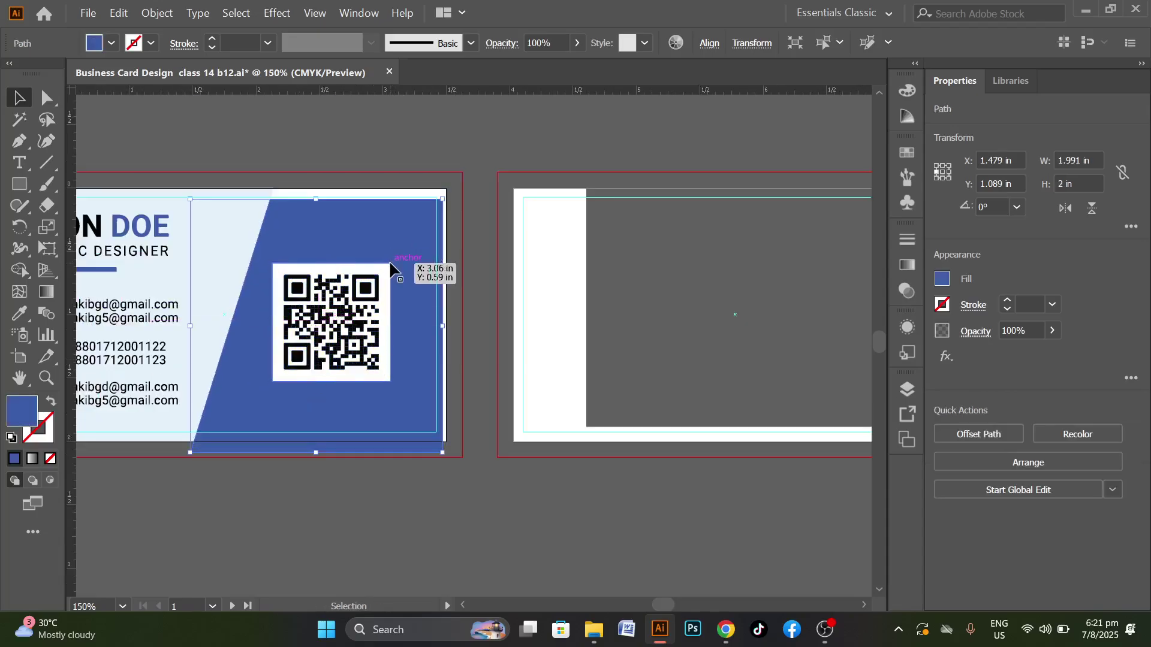
{"action": "left_click", "coordinate": [389, 265]}
{"action": "left_click_drag", "start_coordinate": [390, 263], "coordinate": [376, 280]}
{"action": "left_click_drag", "start_coordinate": [345, 324], "coordinate": [353, 324]}
{"action": "left_click", "coordinate": [434, 542]}
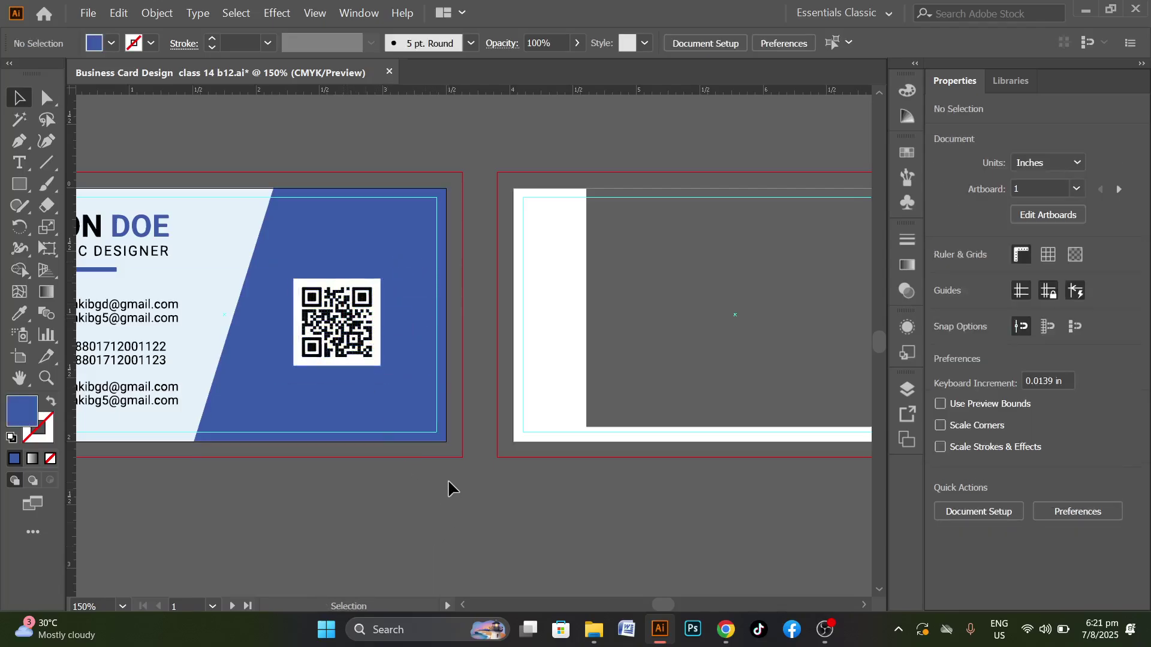
Duplicate the slanted blue section of the first card slightly toward the contact details, at about X 1.445 in, Y 1.007 in
{"action": "scroll", "coordinate": [452, 484], "scroll_direction": "down", "scroll_amount": 1}
{"action": "scroll", "coordinate": [453, 485], "scroll_direction": "down", "scroll_amount": 2}
{"action": "scroll", "coordinate": [342, 476], "scroll_direction": "up", "scroll_amount": 2}
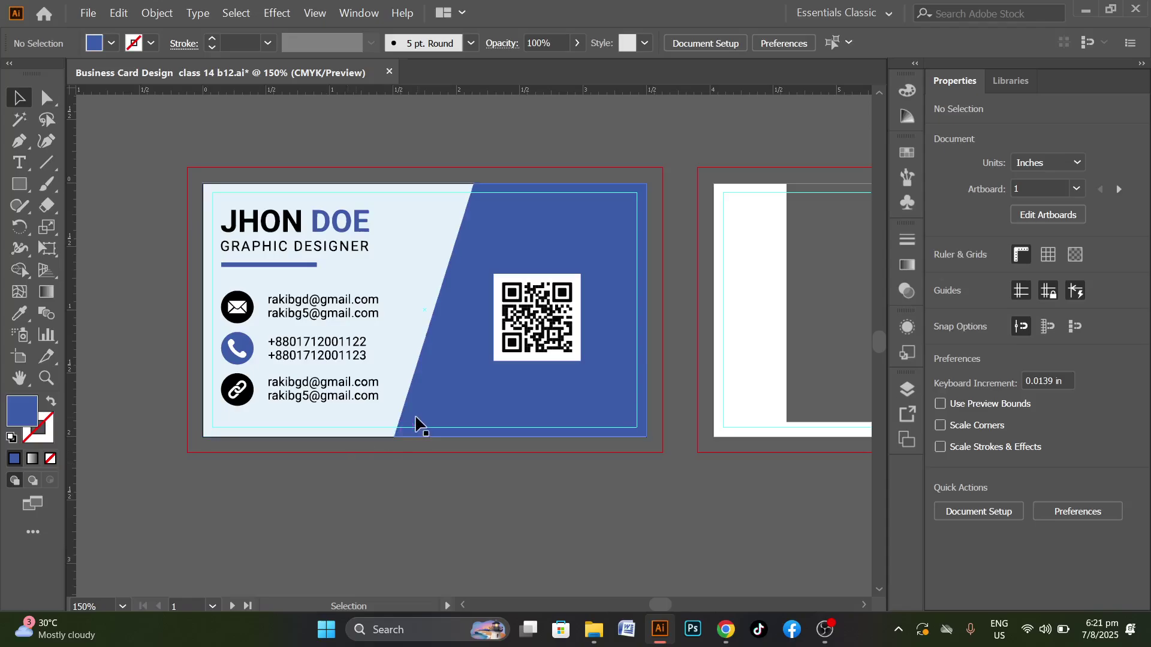
{"action": "scroll", "coordinate": [403, 425], "scroll_direction": "up", "scroll_amount": 1}
{"action": "left_click", "coordinate": [480, 368]}
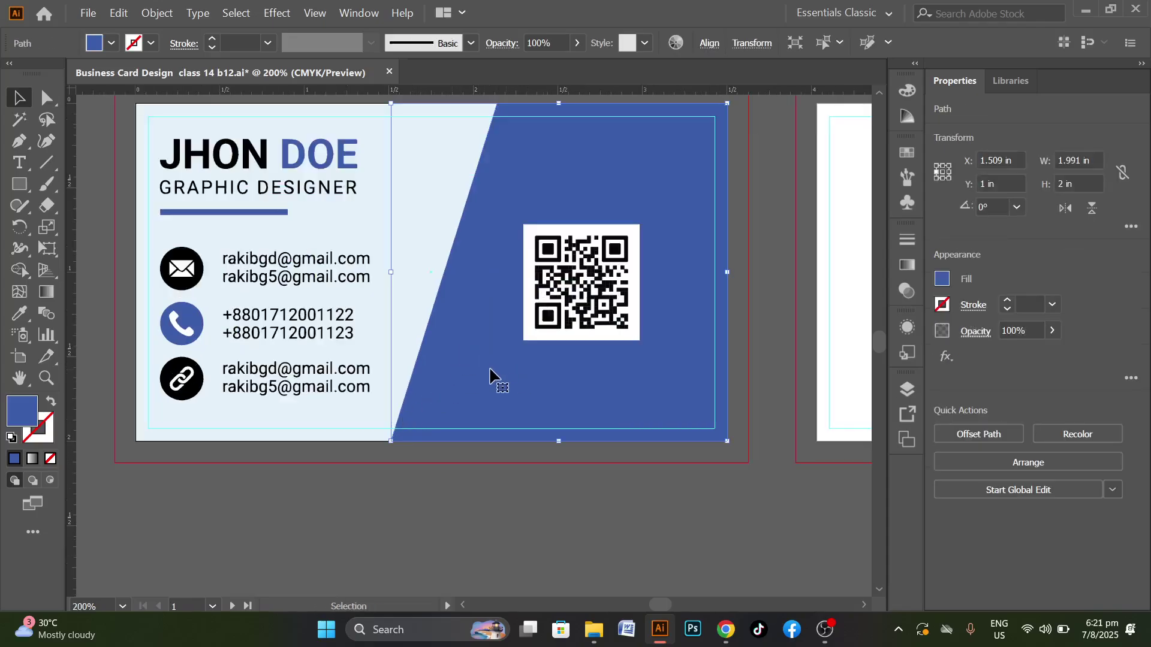
{"action": "left_click_drag", "start_coordinate": [517, 369], "coordinate": [507, 374]}
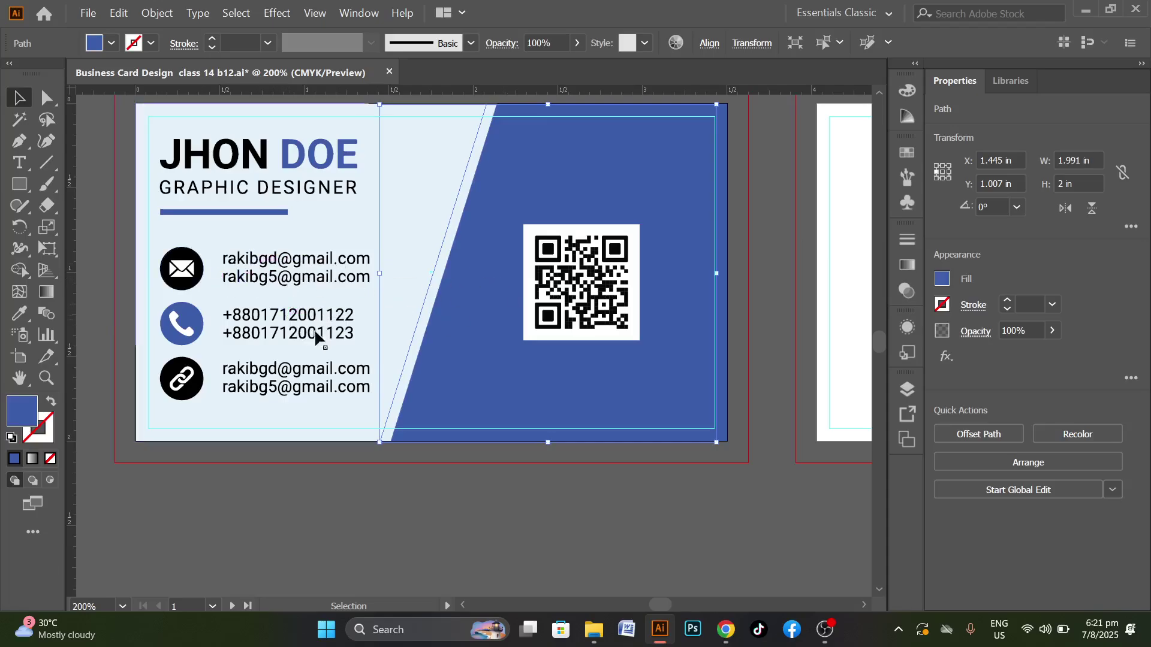
Select the original blue section together with its offset copy
{"action": "key", "text": "a"}
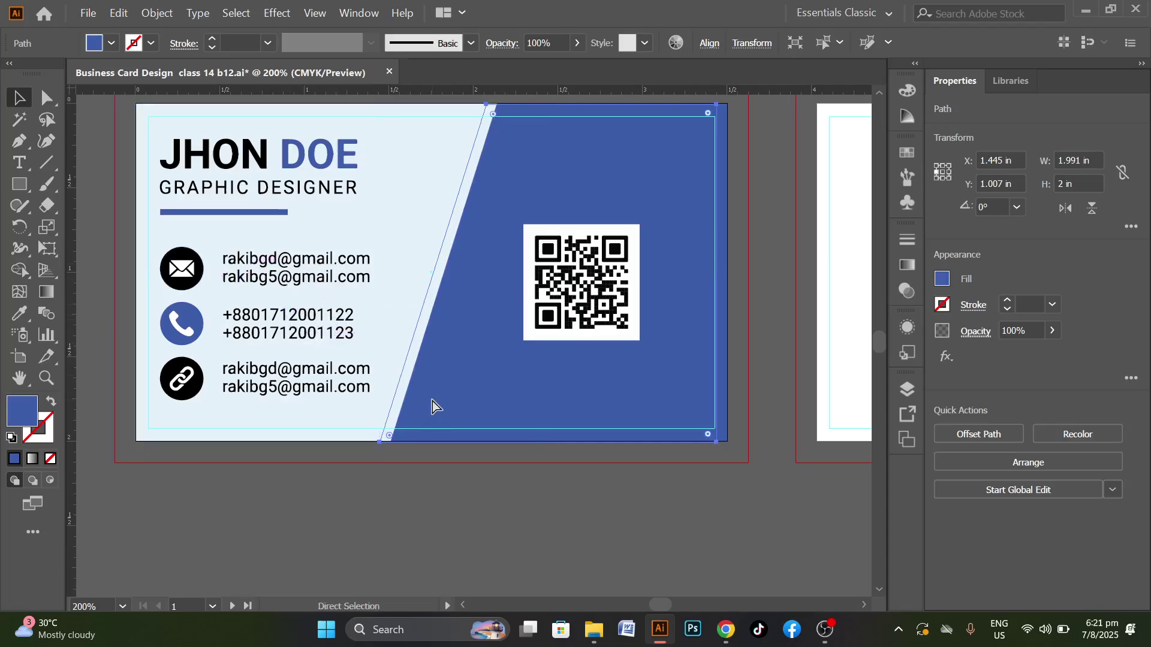
{"action": "key", "text": "v"}
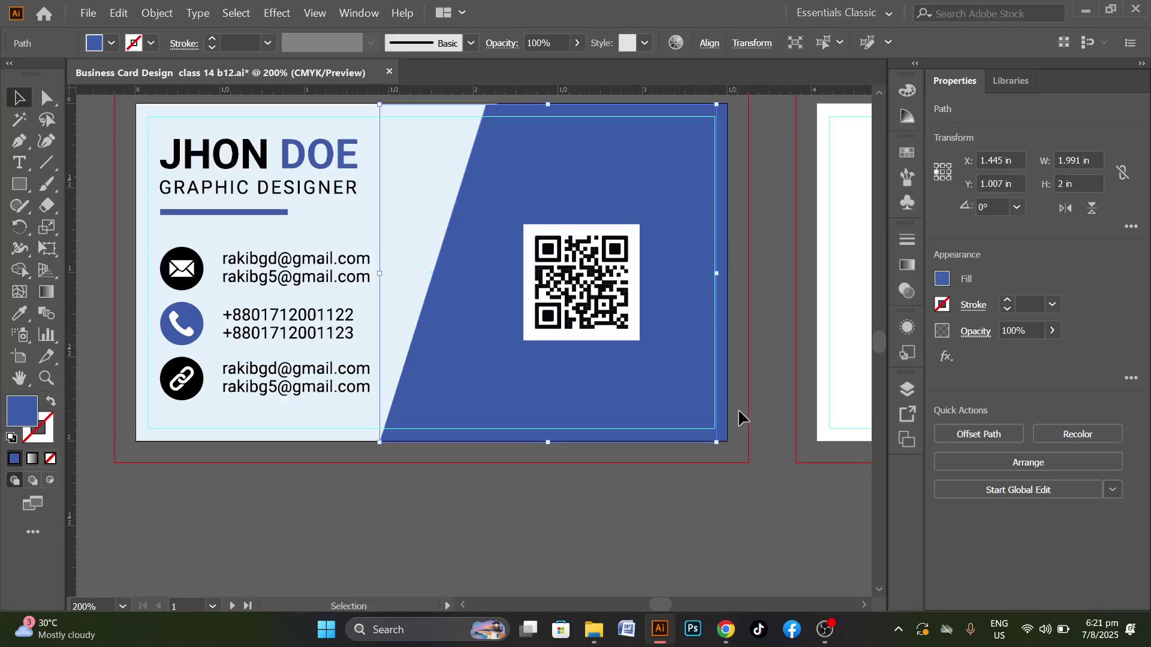
{"action": "left_click", "coordinate": [685, 390], "text": "shift"}
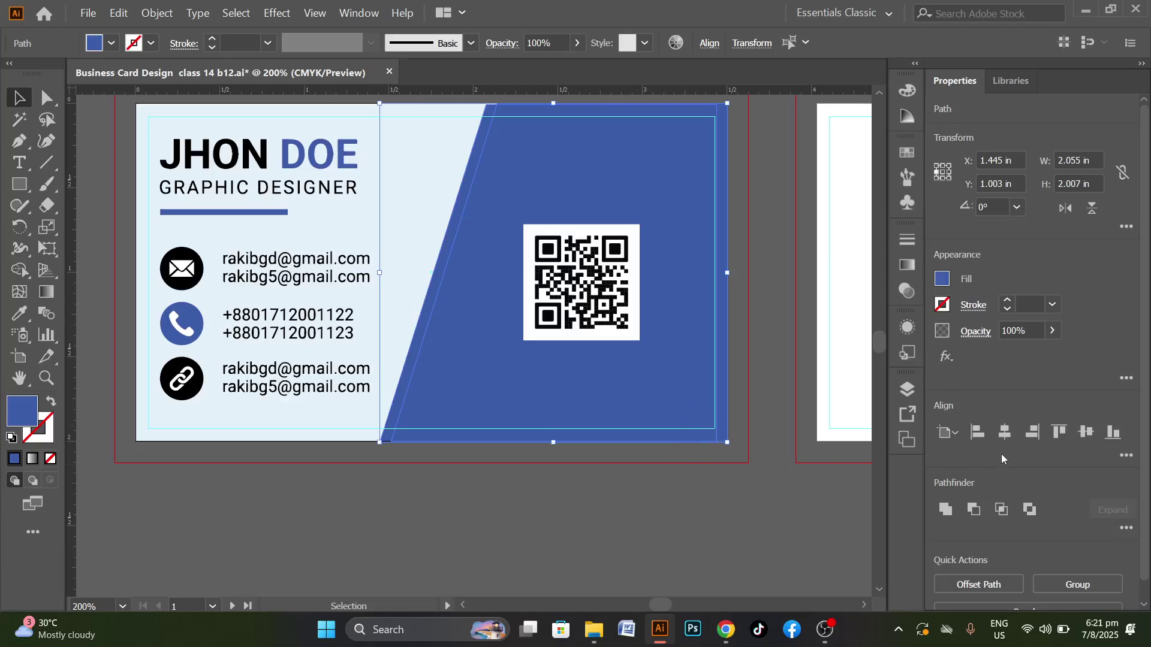
Align the top edges of the two overlapping slanted blue shapes on the card
{"action": "left_click", "coordinate": [1060, 432]}
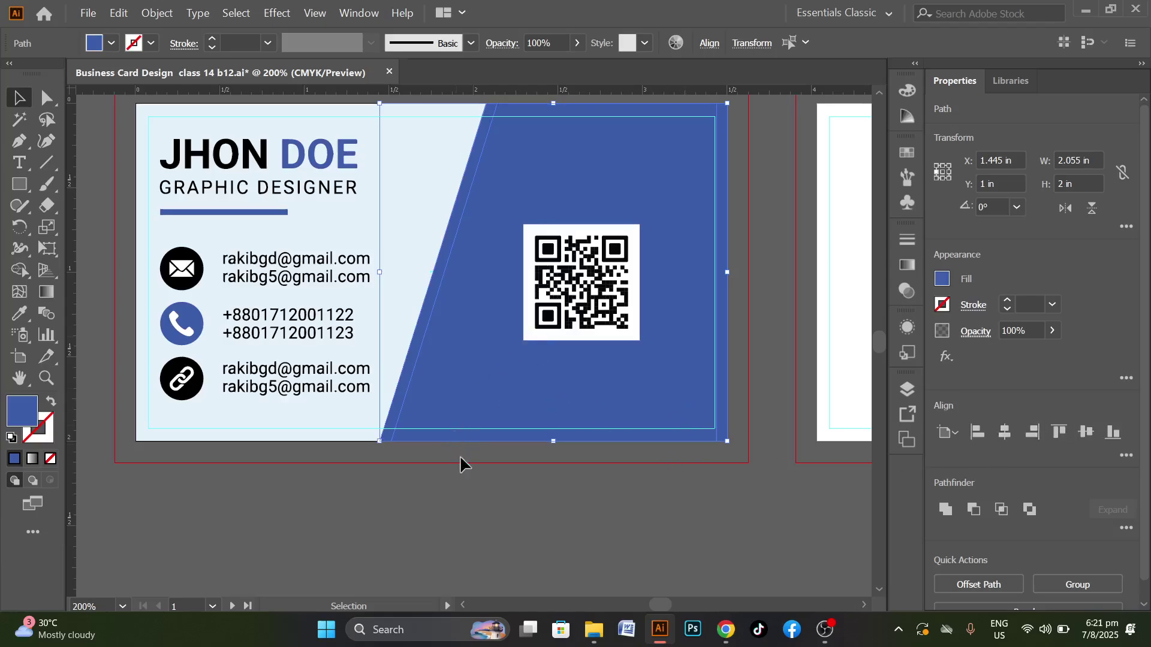
{"action": "left_click", "coordinate": [570, 487]}
{"action": "left_click", "coordinate": [403, 400]}
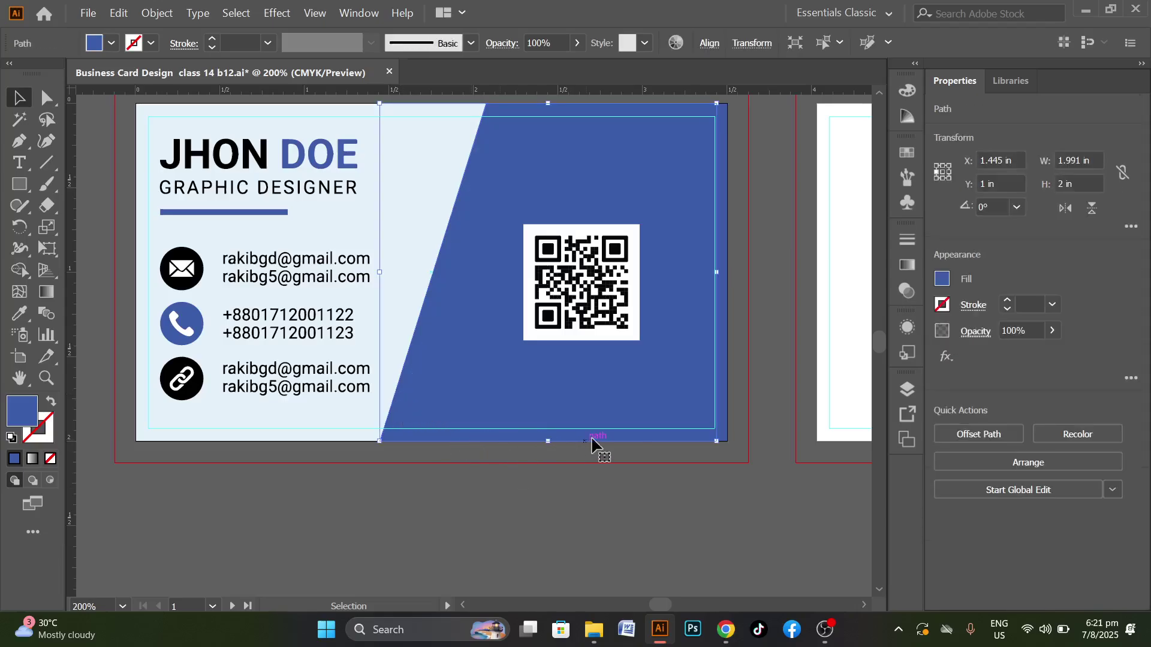
{"action": "left_click_drag", "start_coordinate": [587, 444], "coordinate": [699, 437]}
{"action": "key", "text": "ctrl+z"}
Merge the thin strip along the card's right edge into the main blue area using Shape Builder
{"action": "left_click", "coordinate": [725, 414], "text": "shift"}
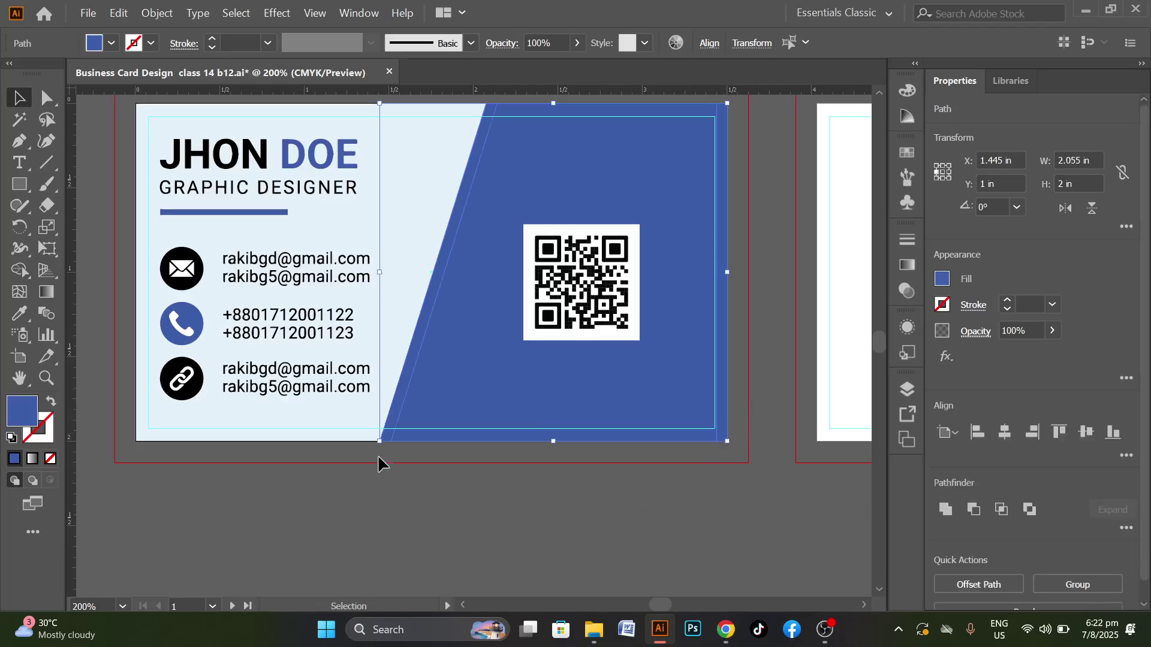
{"action": "left_click", "coordinate": [19, 270]}
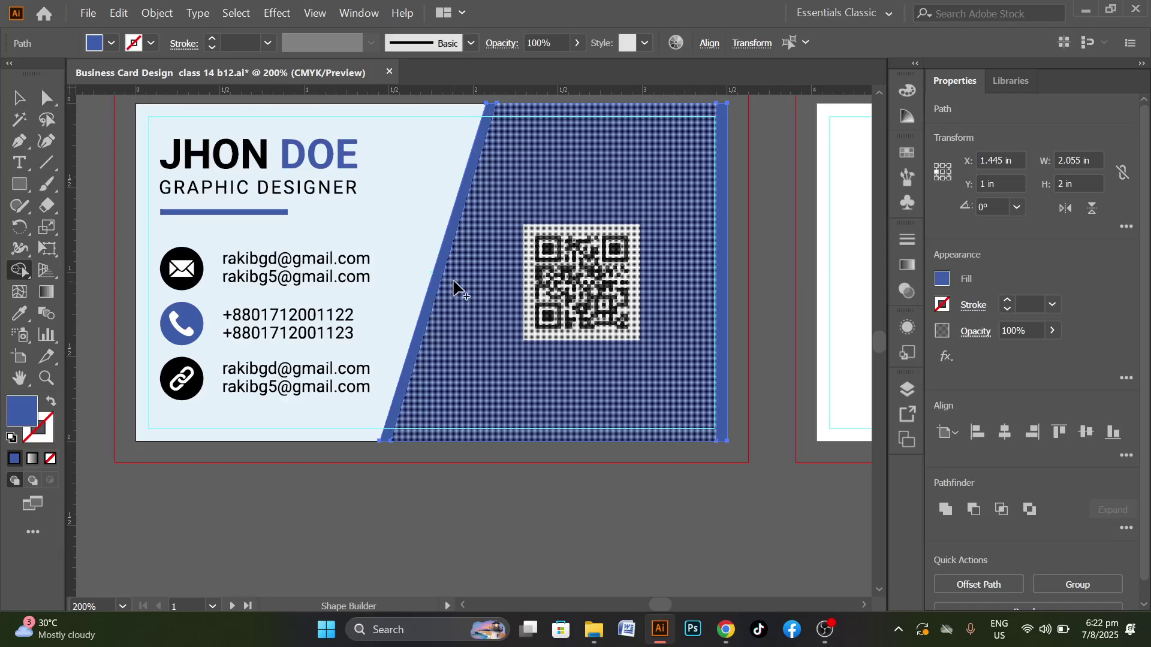
{"action": "left_click_drag", "start_coordinate": [660, 393], "coordinate": [724, 393]}
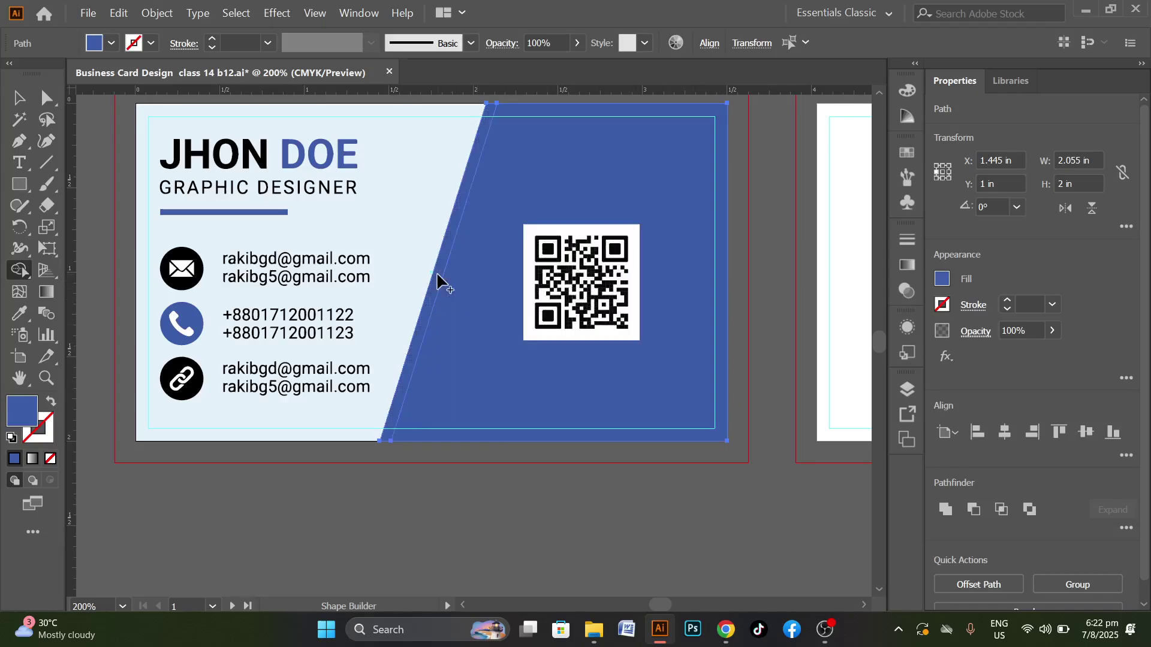
{"action": "left_click", "coordinate": [19, 99]}
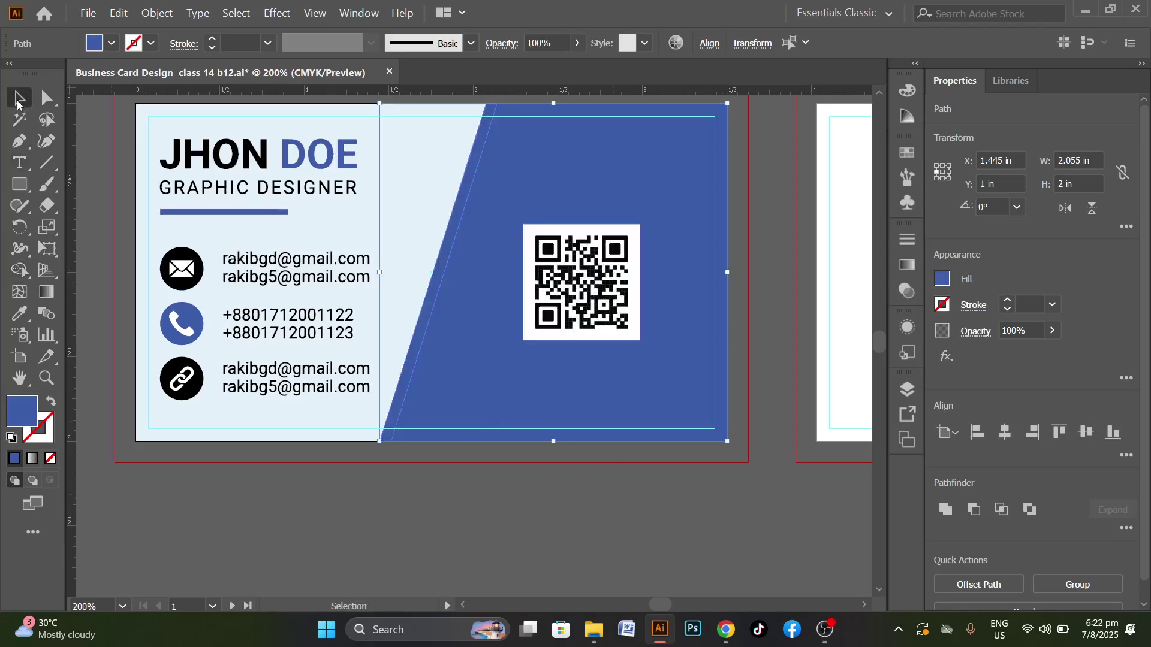
Fill the narrow diagonal strip beside the blue area with the black sampled from the envelope icon's circle
{"action": "left_click", "coordinate": [423, 516]}
{"action": "left_click", "coordinate": [411, 360]}
{"action": "key", "text": "i"}
{"action": "left_click", "coordinate": [171, 280]}
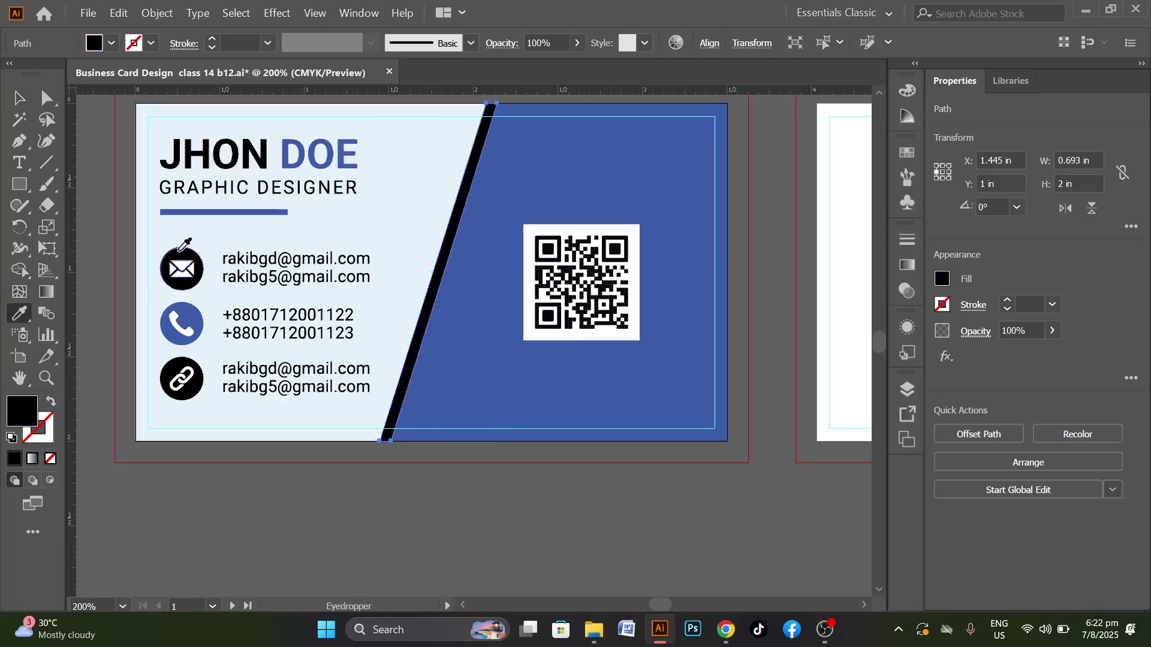
{"action": "left_click", "coordinate": [18, 99]}
{"action": "left_click", "coordinate": [462, 490]}
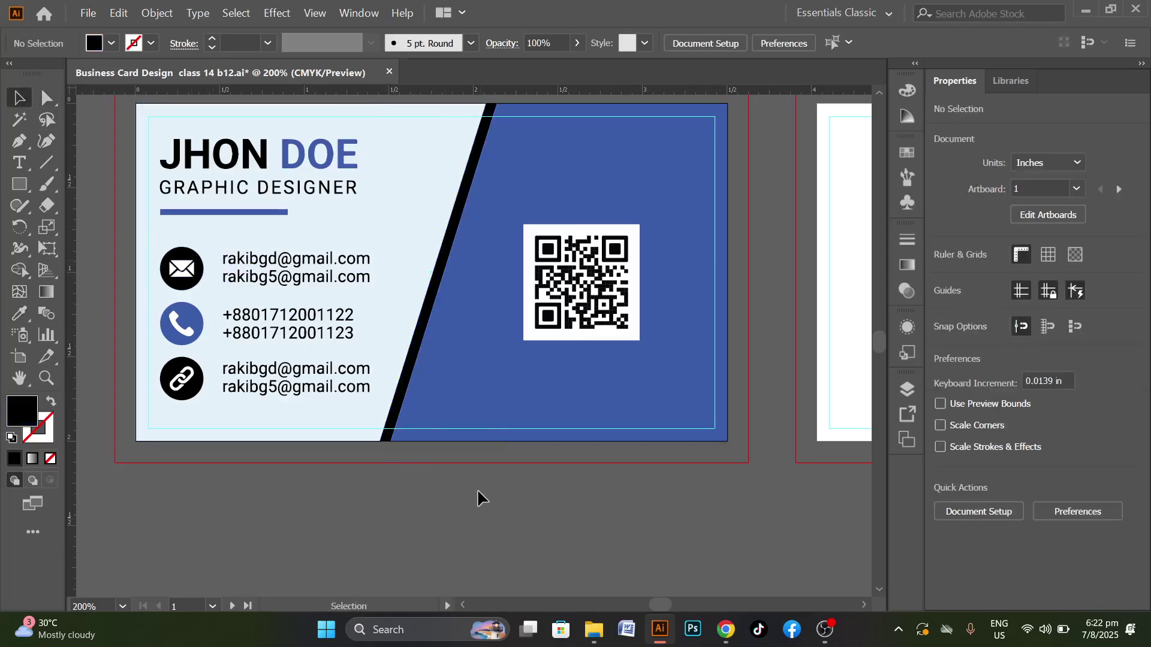
Move the black diagonal strip down and left along the blue area's slanted edge, so it extends below the card
{"action": "scroll", "coordinate": [437, 491], "scroll_direction": "down", "scroll_amount": 2}
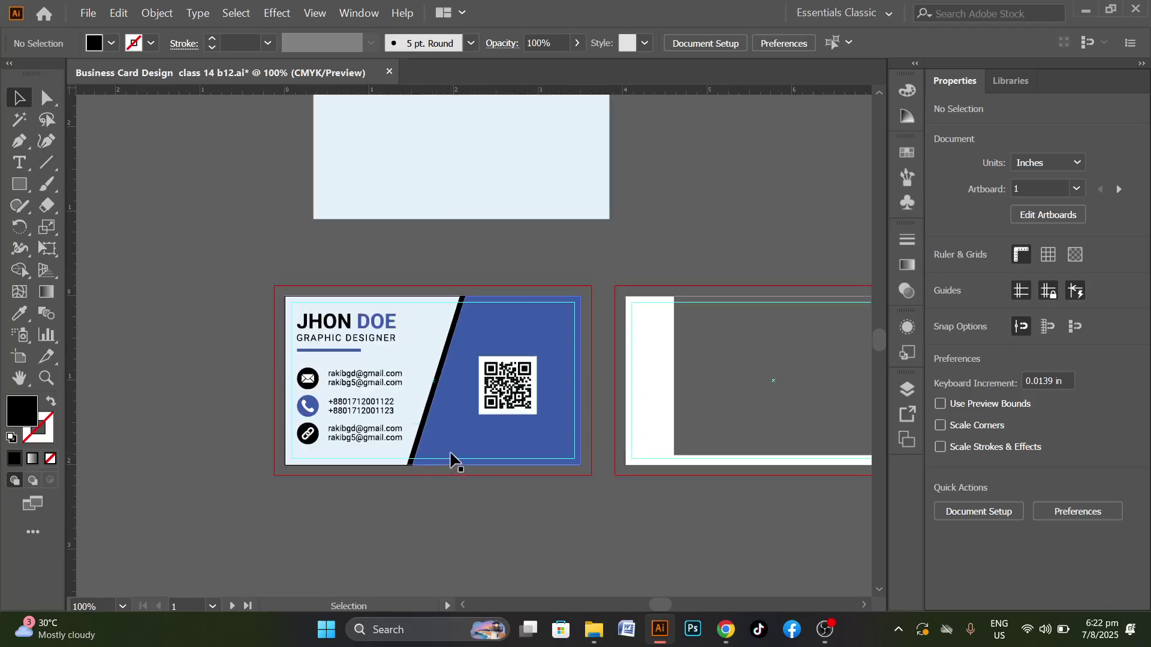
{"action": "scroll", "coordinate": [452, 449], "scroll_direction": "up", "scroll_amount": 2}
{"action": "left_click_drag", "start_coordinate": [436, 283], "coordinate": [328, 348]}
{"action": "left_click_drag", "start_coordinate": [358, 277], "coordinate": [409, 343]}
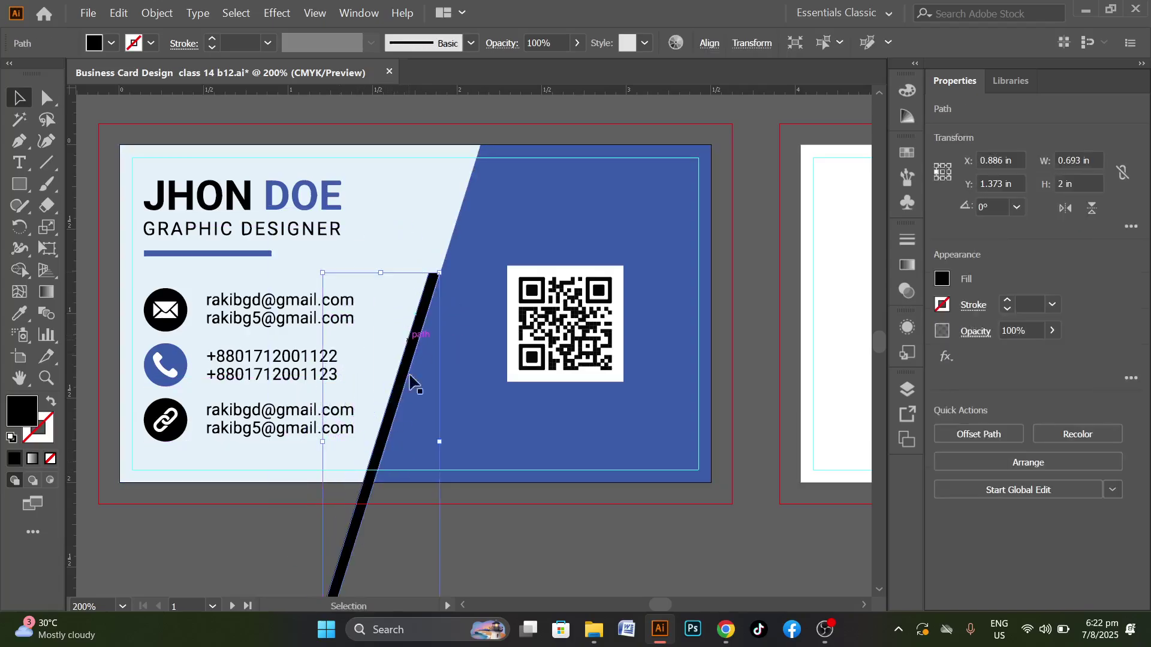
{"action": "left_click", "coordinate": [540, 539]}
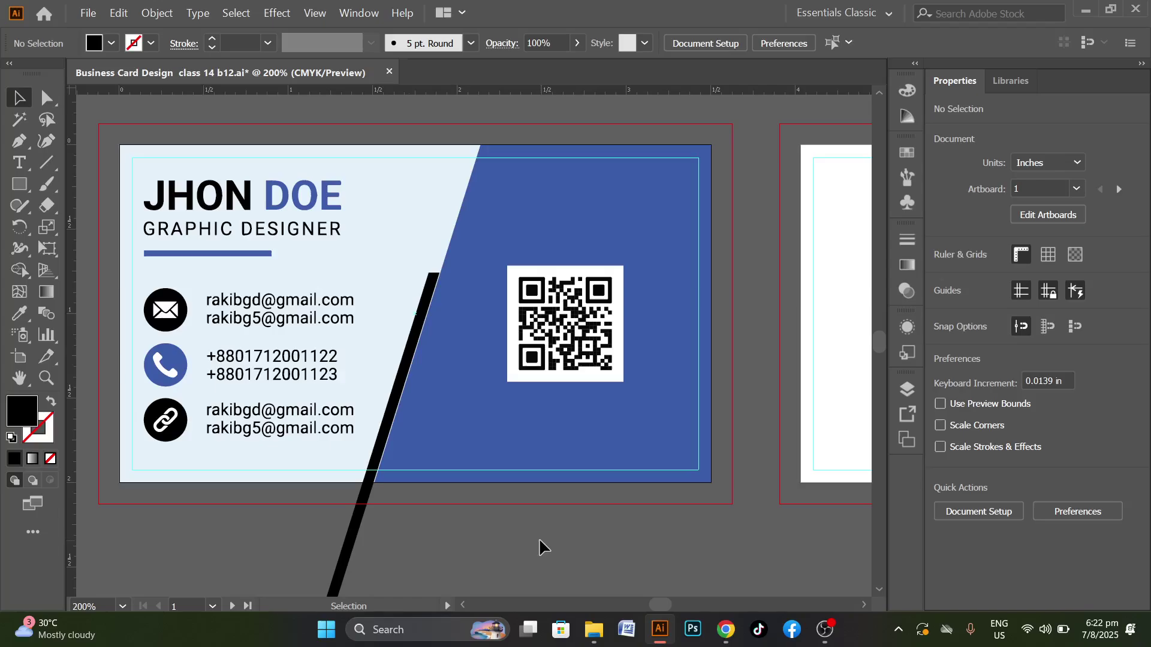
{"action": "scroll", "coordinate": [344, 517], "scroll_direction": "up", "scroll_amount": 2}
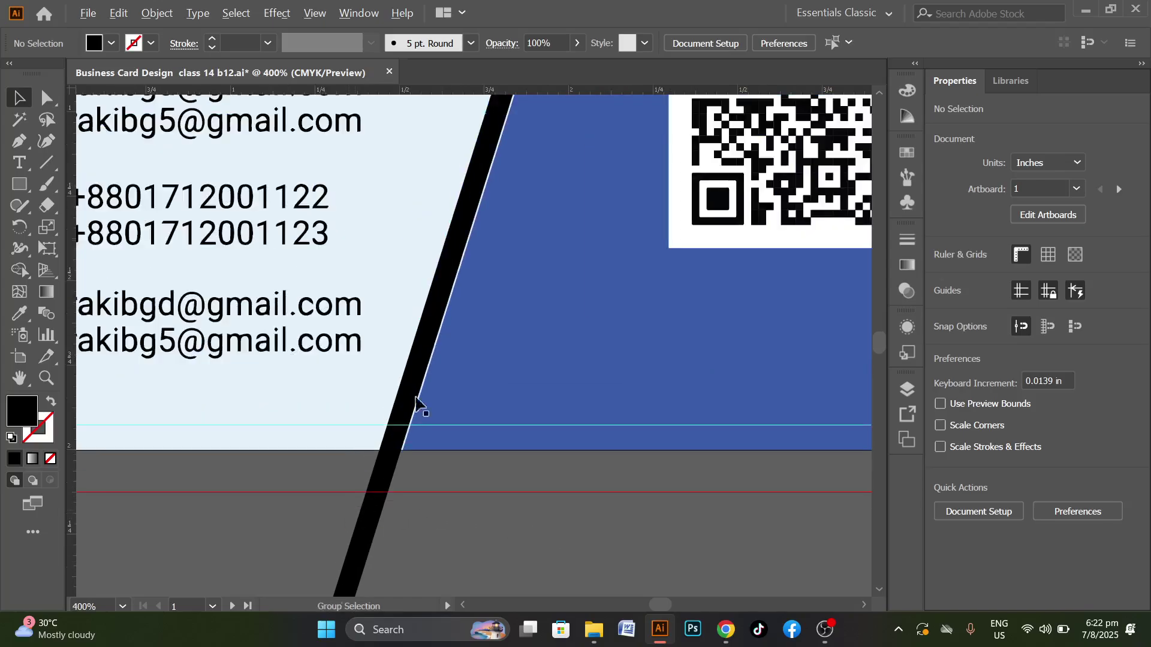
{"action": "left_click", "coordinate": [448, 327]}
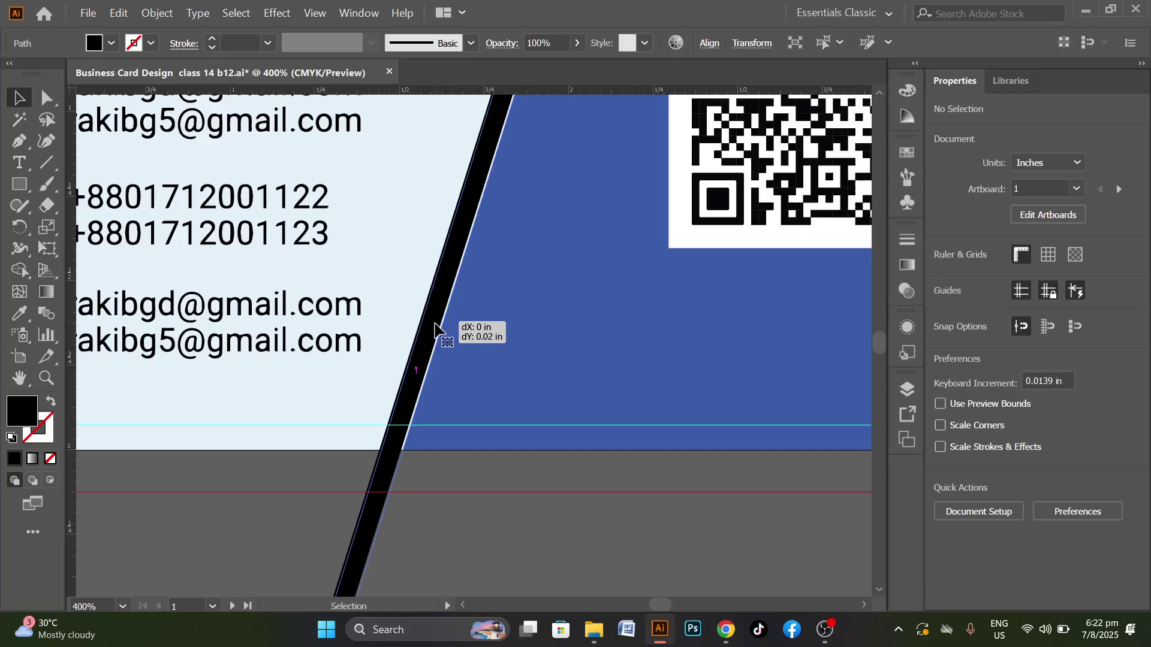
{"action": "left_click", "coordinate": [439, 514]}
{"action": "scroll", "coordinate": [408, 514], "scroll_direction": "down", "scroll_amount": 4}
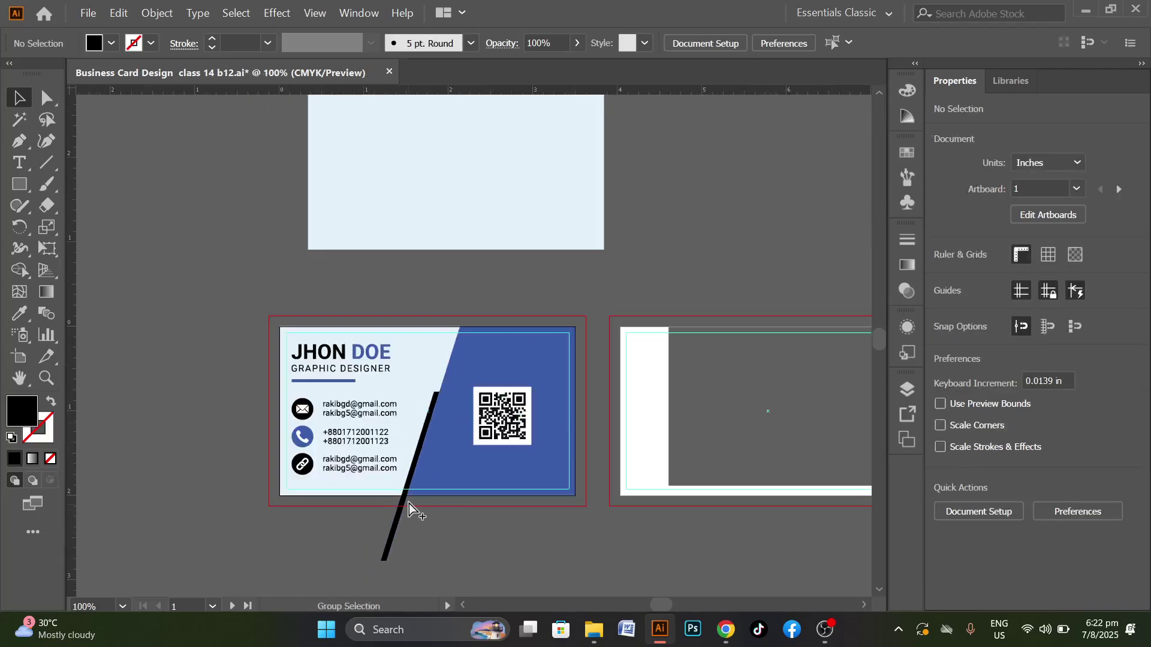
Scale the black diagonal strip up proportionally to about 1.2 in wide and 3.47 in high
{"action": "left_click", "coordinate": [427, 429]}
{"action": "scroll", "coordinate": [420, 442], "scroll_direction": "up", "scroll_amount": 3}
{"action": "scroll", "coordinate": [432, 432], "scroll_direction": "down", "scroll_amount": 1}
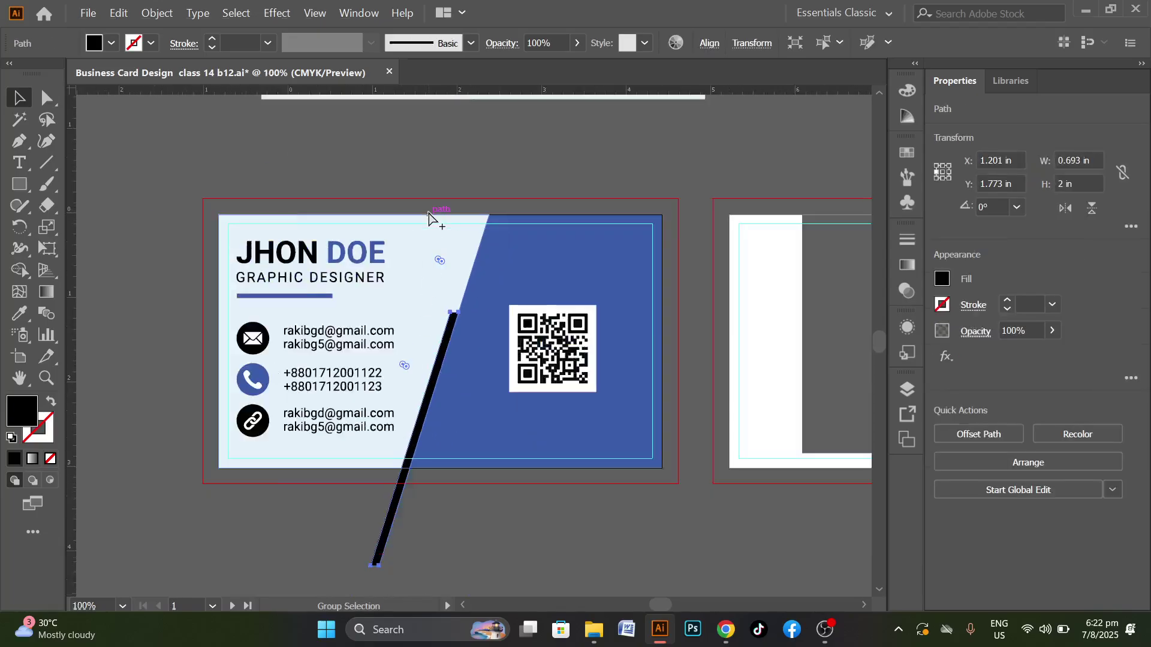
{"action": "scroll", "coordinate": [428, 216], "scroll_direction": "down", "scroll_amount": 1}
{"action": "left_click_drag", "start_coordinate": [386, 278], "coordinate": [368, 215]}
Move the enlarged black strip down along the slanted edge, so it starts about halfway down the card
{"action": "left_click_drag", "start_coordinate": [423, 339], "coordinate": [401, 396]}
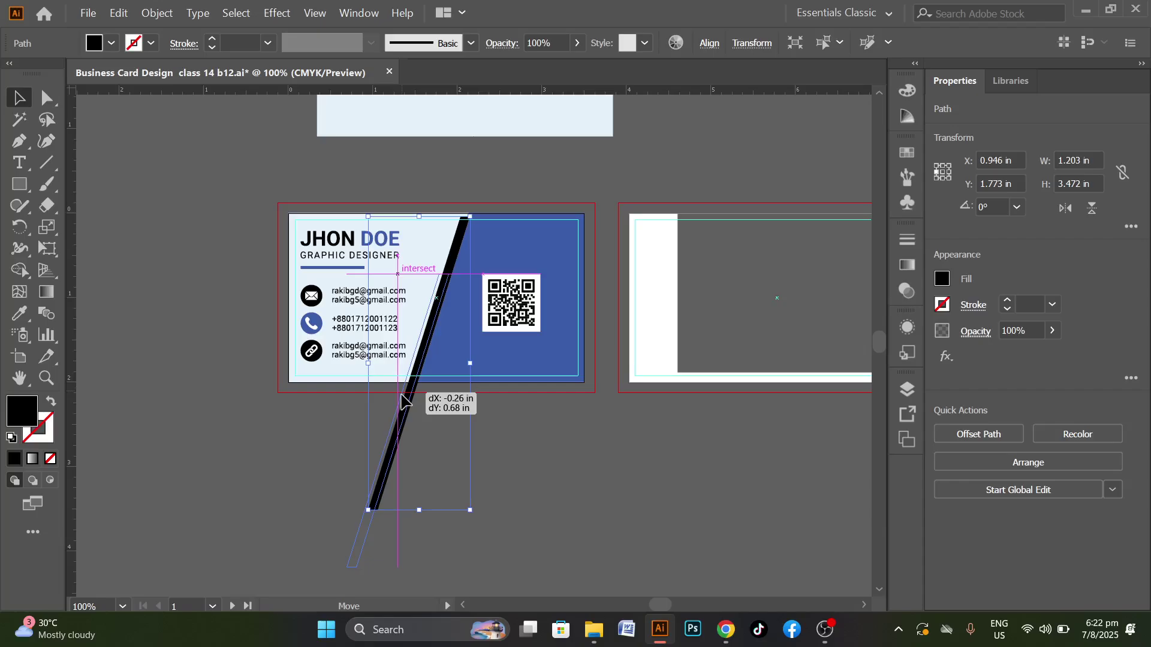
{"action": "left_click", "coordinate": [522, 498]}
{"action": "scroll", "coordinate": [424, 380], "scroll_direction": "up", "scroll_amount": 2}
{"action": "left_click_drag", "start_coordinate": [431, 290], "coordinate": [440, 301]}
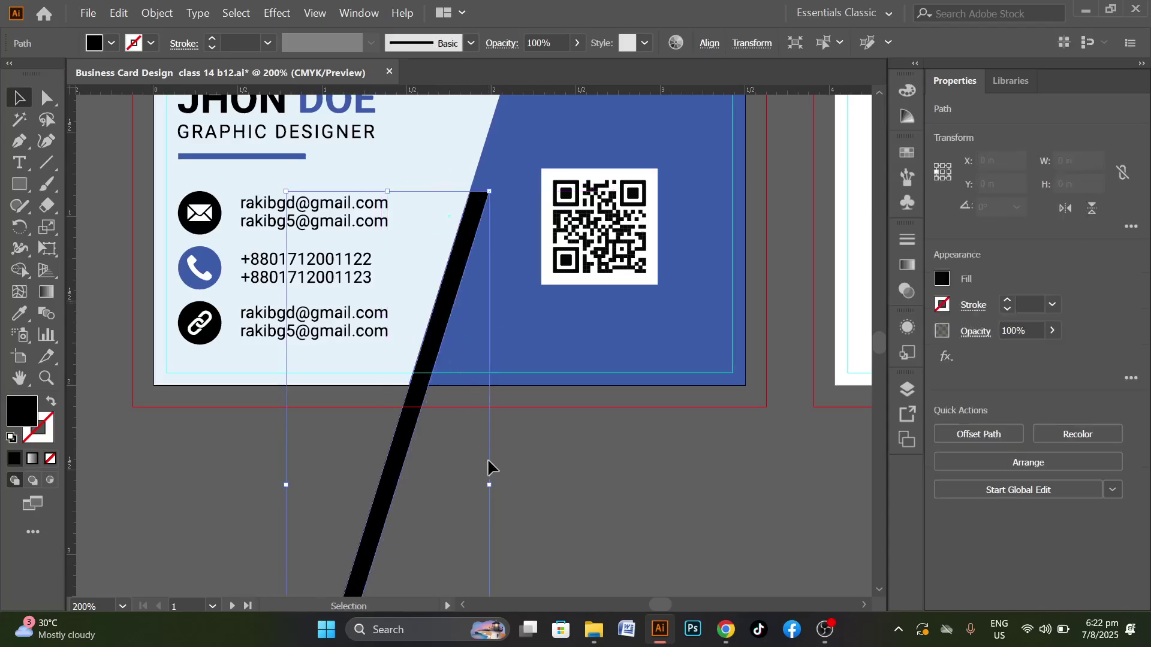
{"action": "left_click", "coordinate": [491, 440]}
{"action": "scroll", "coordinate": [348, 443], "scroll_direction": "down", "scroll_amount": 2}
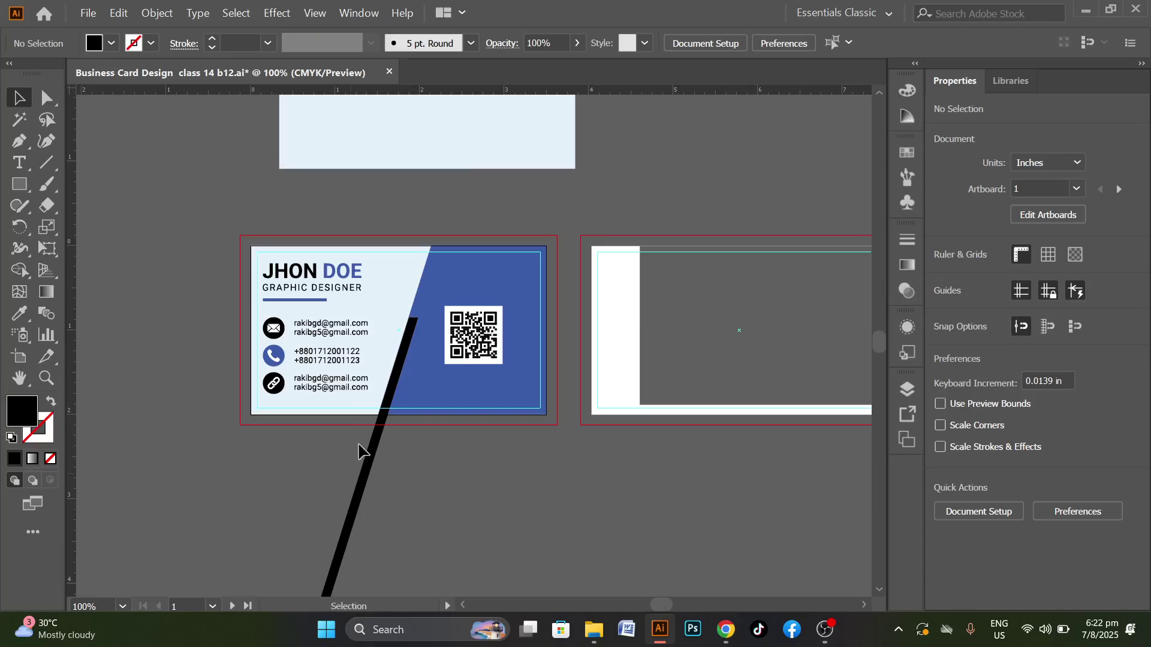
Trim off the part of the black strip that extends below the card using Shape Builder
{"action": "left_click_drag", "start_coordinate": [420, 424], "coordinate": [378, 393]}
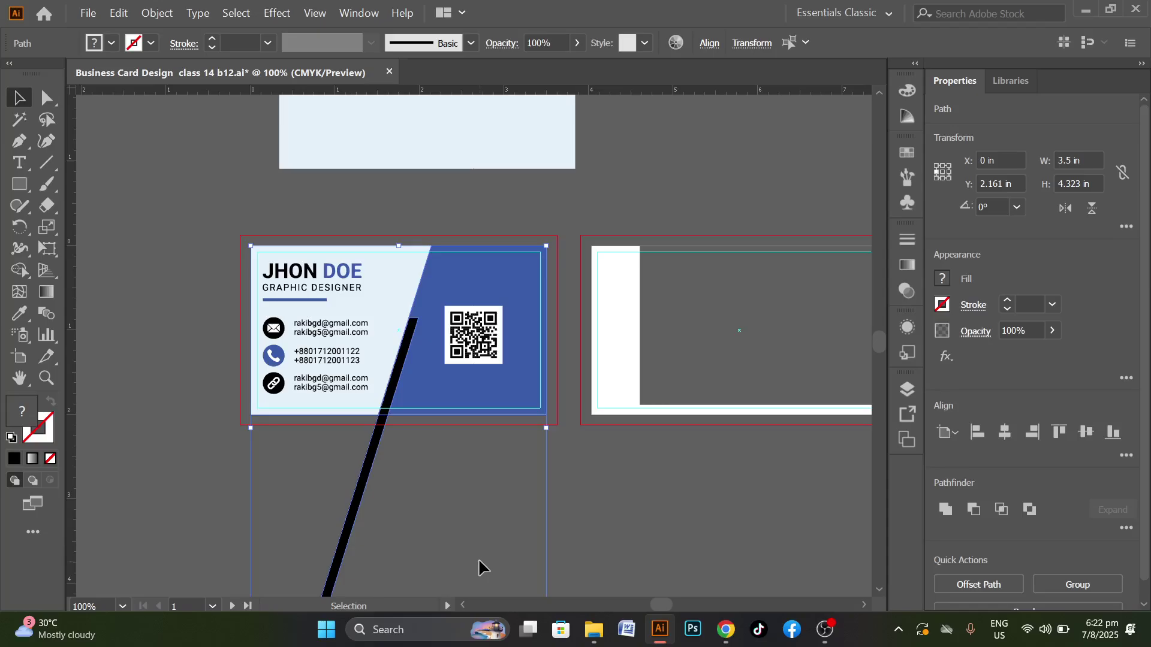
{"action": "left_click", "coordinate": [19, 270]}
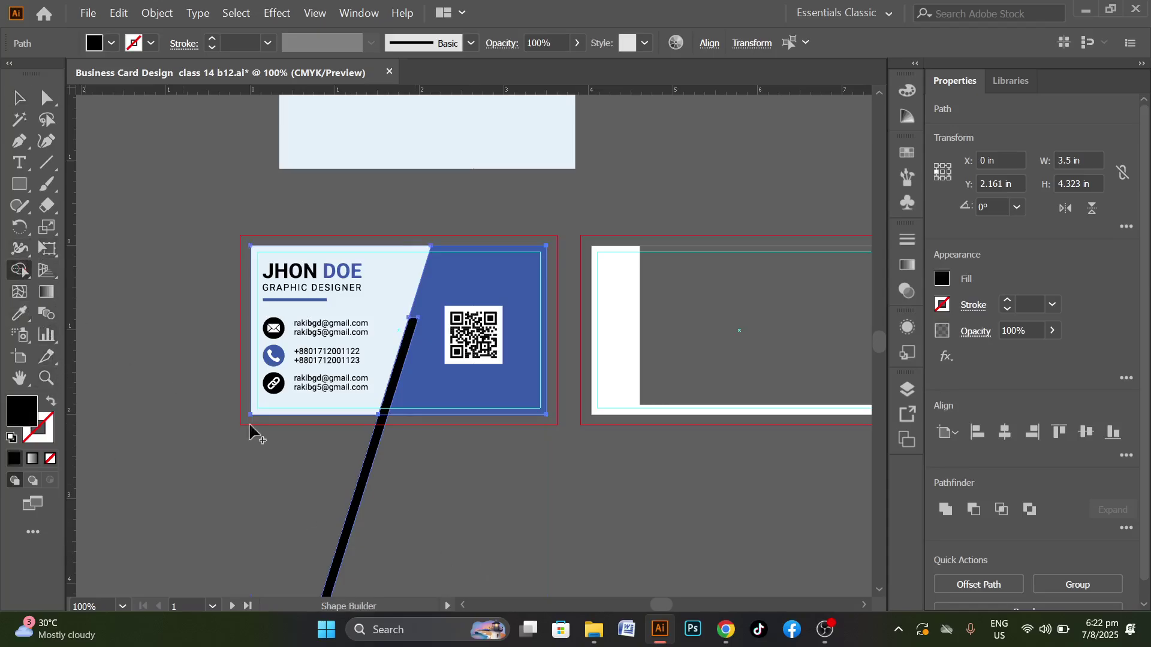
{"action": "left_click", "coordinate": [360, 480], "text": "alt"}
{"action": "left_click", "coordinate": [19, 98]}
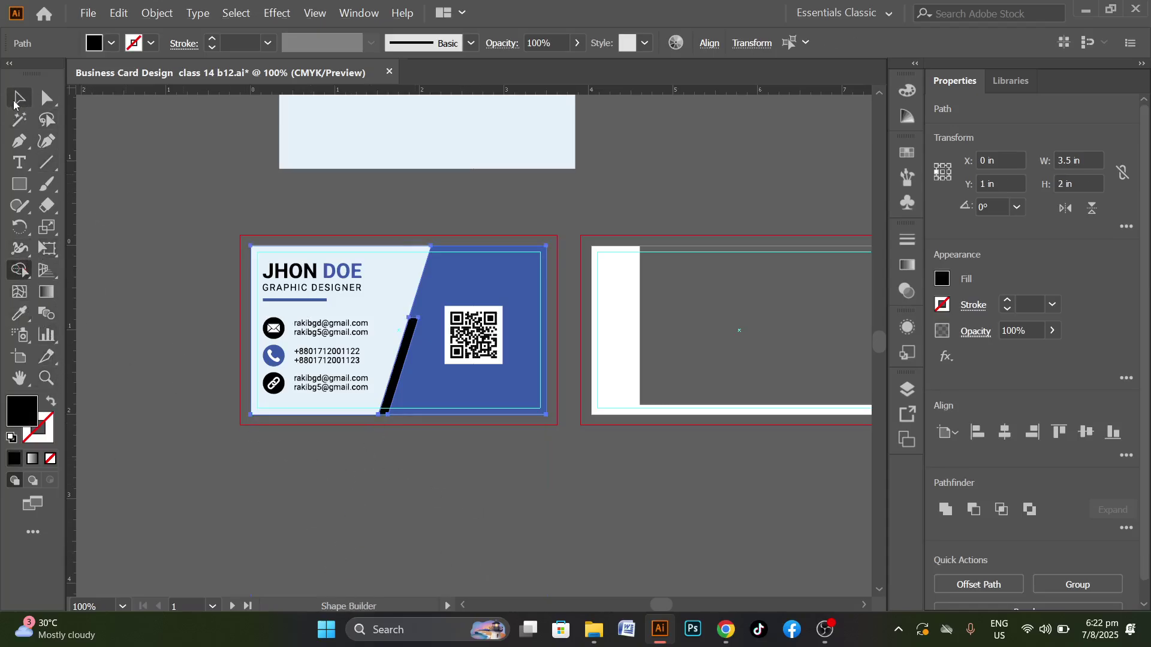
{"action": "left_click", "coordinate": [323, 476]}
Shift the trimmed black strip left until its right side meets the blue area's slanted edge
{"action": "scroll", "coordinate": [361, 425], "scroll_direction": "up", "scroll_amount": 2}
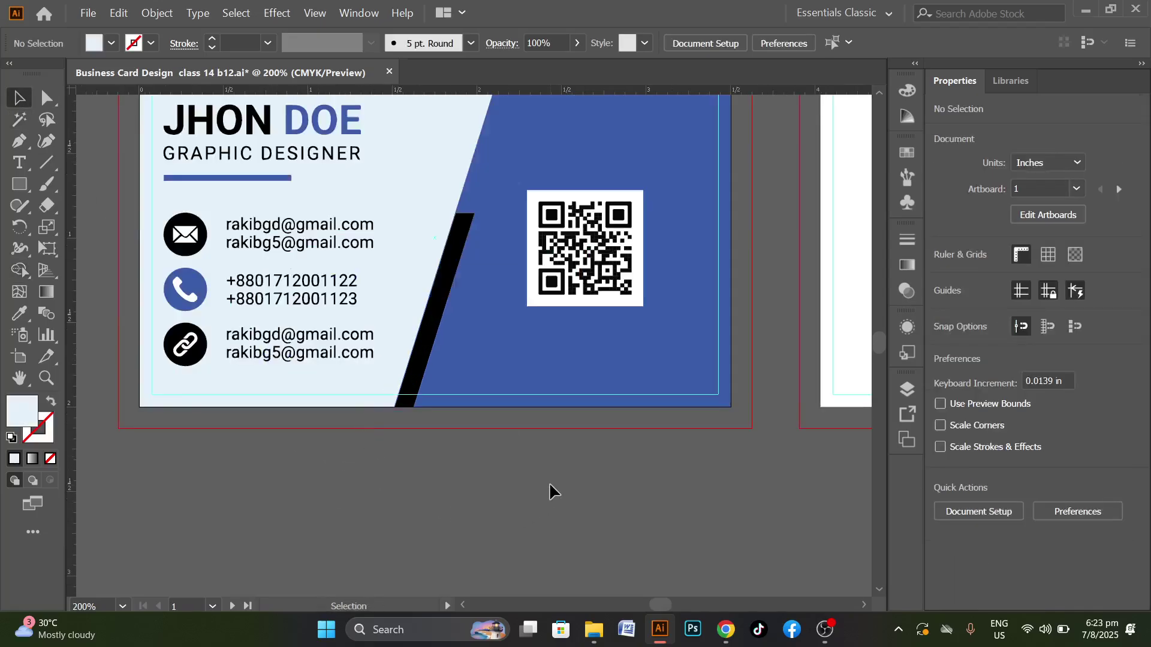
{"action": "left_click_drag", "start_coordinate": [441, 288], "coordinate": [424, 289]}
{"action": "left_click", "coordinate": [484, 476]}
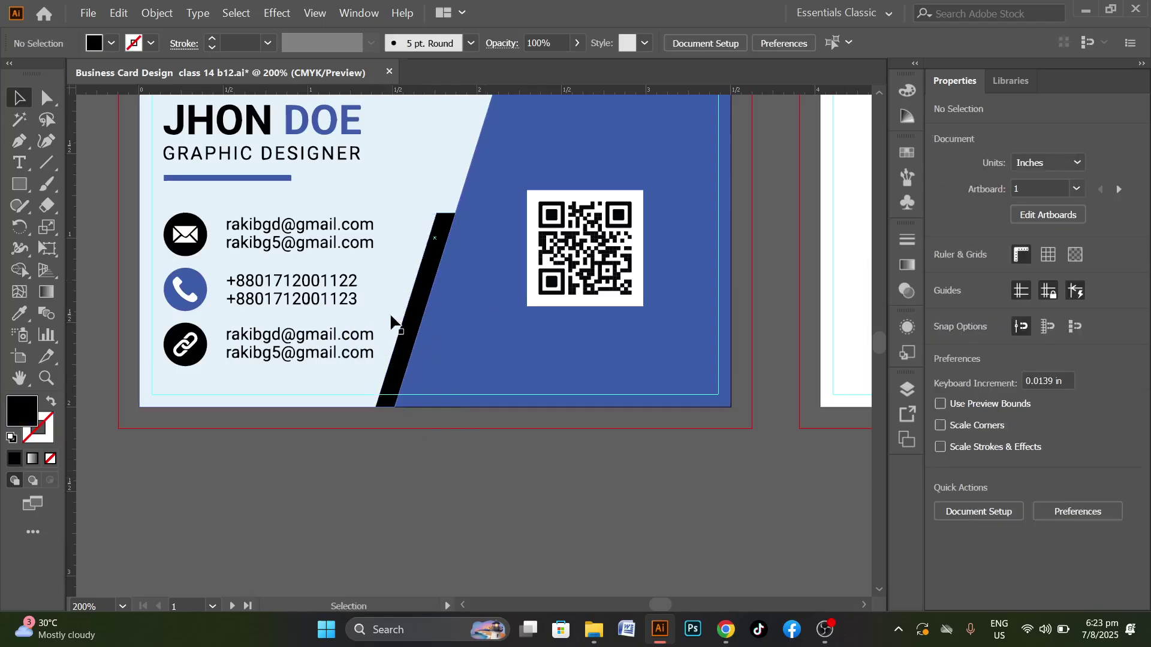
{"action": "left_click", "coordinate": [411, 330]}
{"action": "left_click", "coordinate": [19, 313]}
{"action": "left_click", "coordinate": [19, 97]}
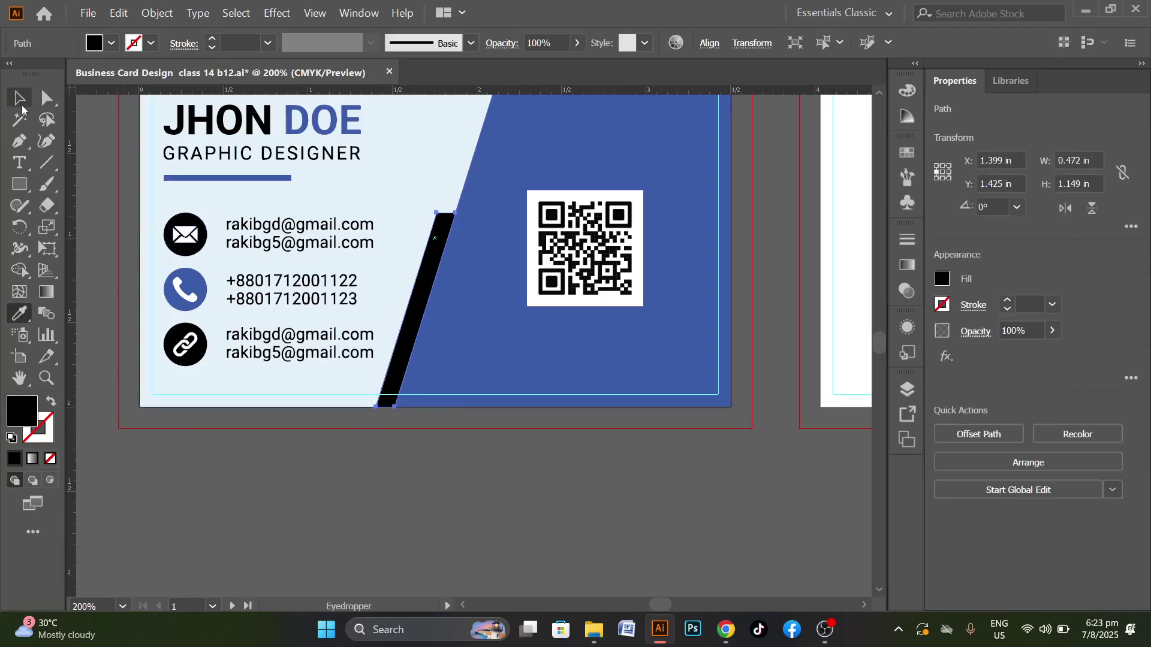
{"action": "left_click", "coordinate": [322, 444]}
Draw a closed triangular fold with the Pen tool between the black strip's upper end and the blue area's slanted edge
{"action": "scroll", "coordinate": [307, 414], "scroll_direction": "up", "scroll_amount": 1}
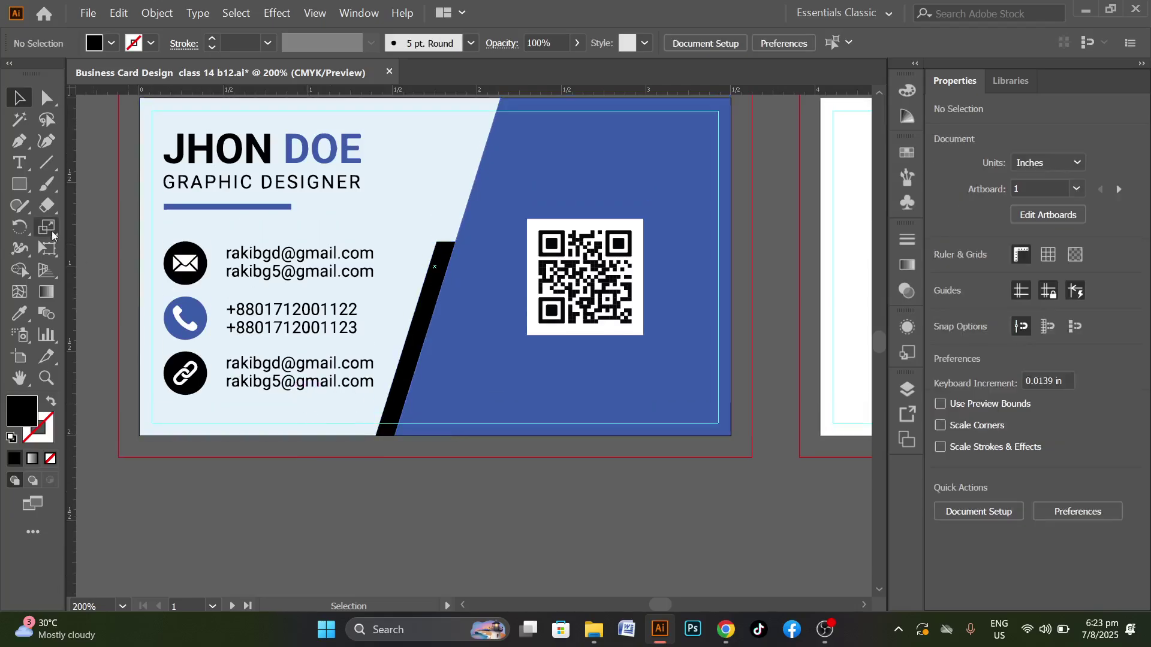
{"action": "left_click", "coordinate": [20, 142]}
{"action": "scroll", "coordinate": [431, 225], "scroll_direction": "up", "scroll_amount": 2}
{"action": "scroll", "coordinate": [429, 237], "scroll_direction": "up", "scroll_amount": 2}
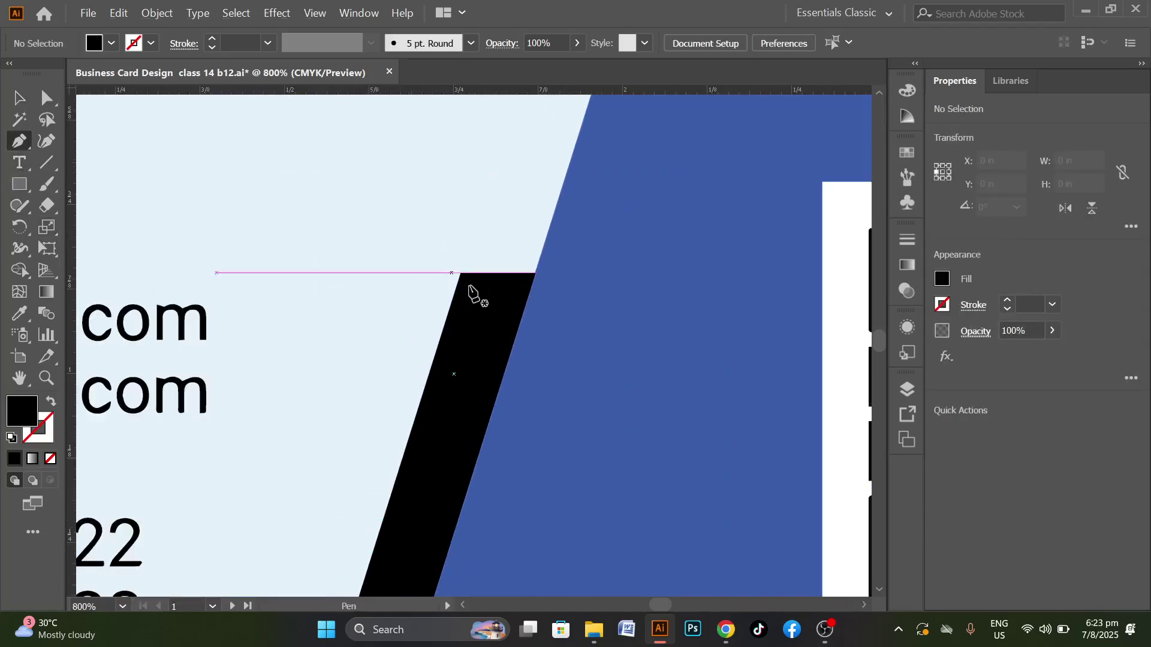
{"action": "left_click", "coordinate": [460, 273]}
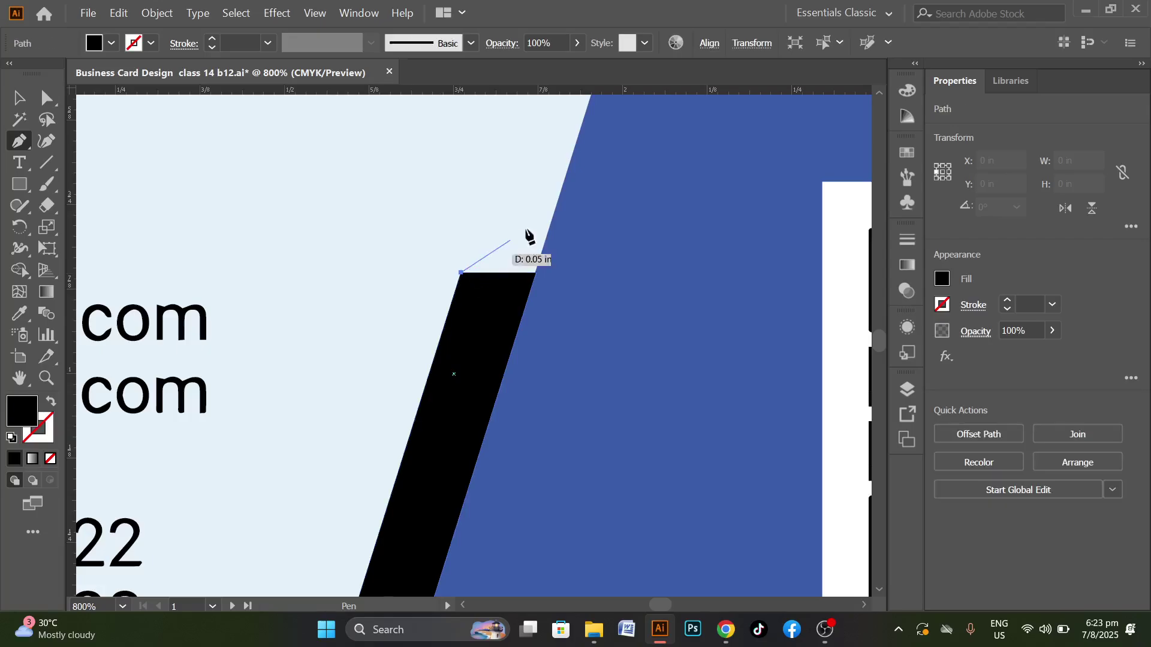
{"action": "left_click", "coordinate": [560, 212]}
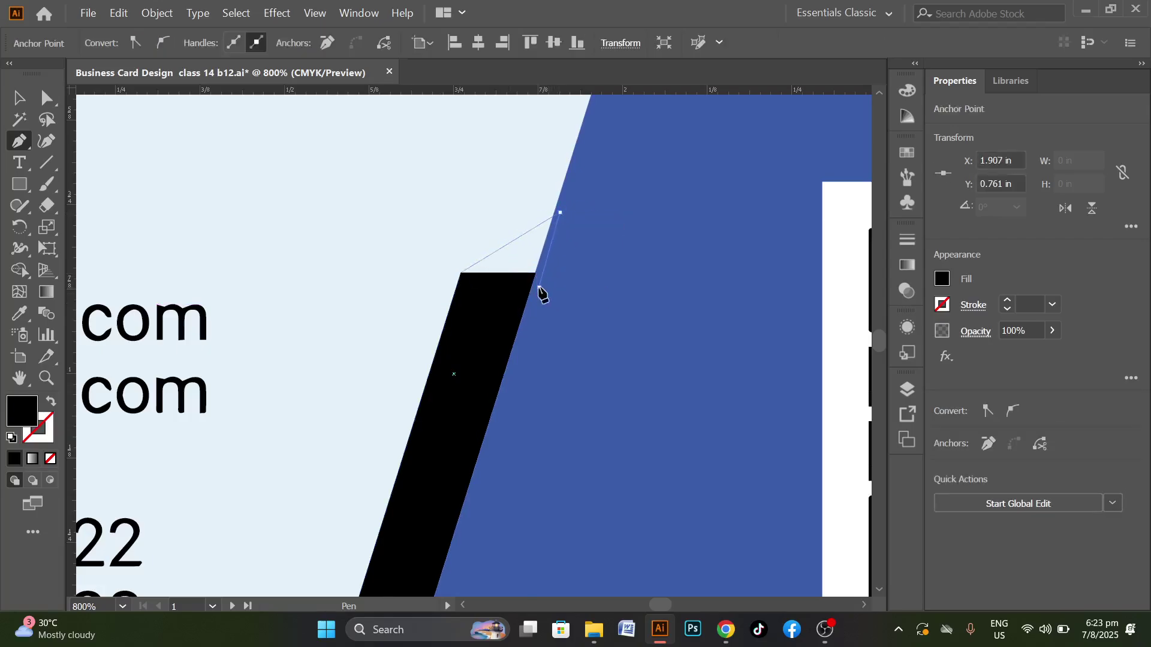
{"action": "left_click", "coordinate": [538, 287]}
{"action": "left_click", "coordinate": [461, 273]}
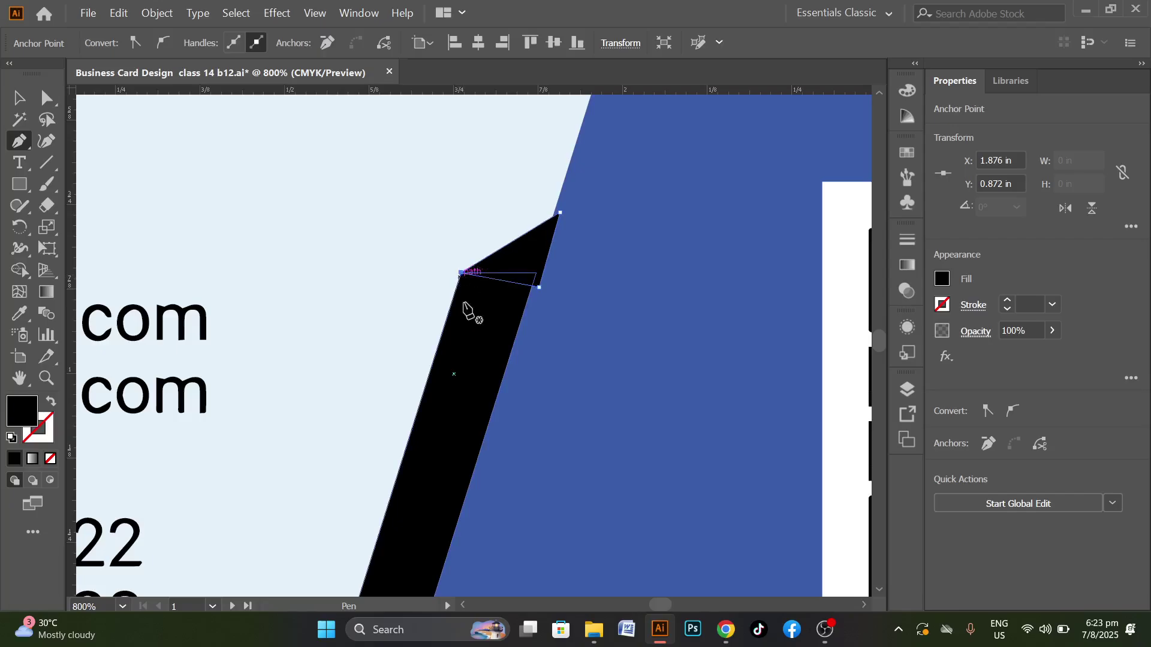
Set the fill color of the small triangular fold to dark navy, 032642
{"action": "key", "text": "v"}
{"action": "scroll", "coordinate": [192, 379], "scroll_direction": "down", "scroll_amount": 4}
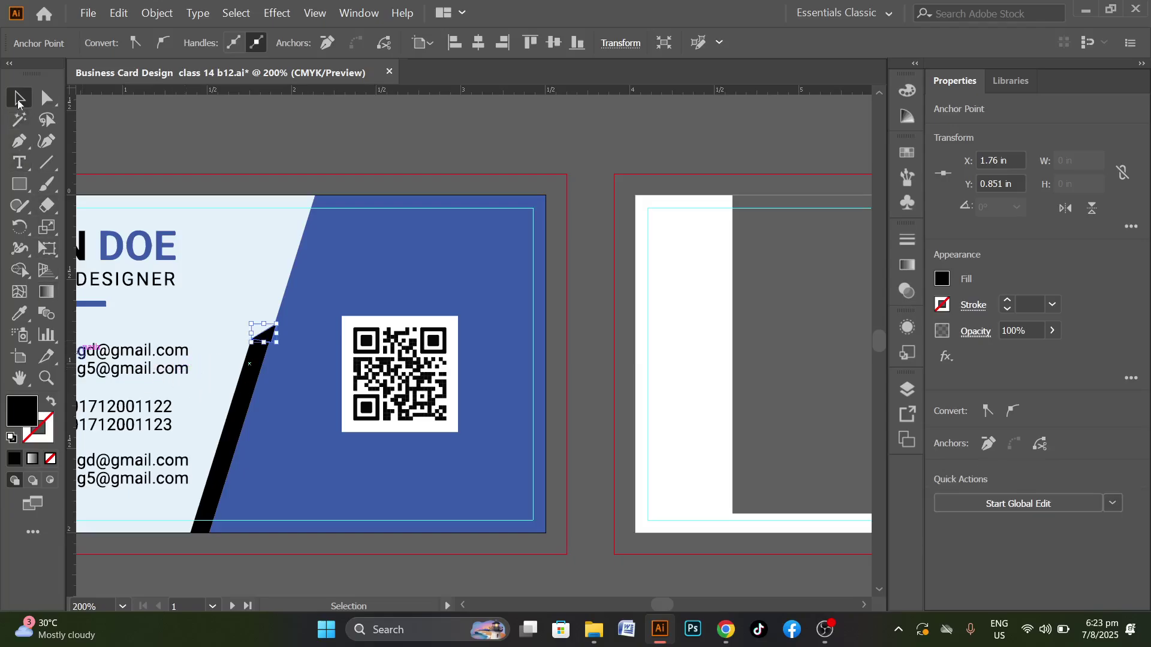
{"action": "double_click", "coordinate": [23, 412]}
{"action": "left_click_drag", "start_coordinate": [357, 436], "coordinate": [353, 416]}
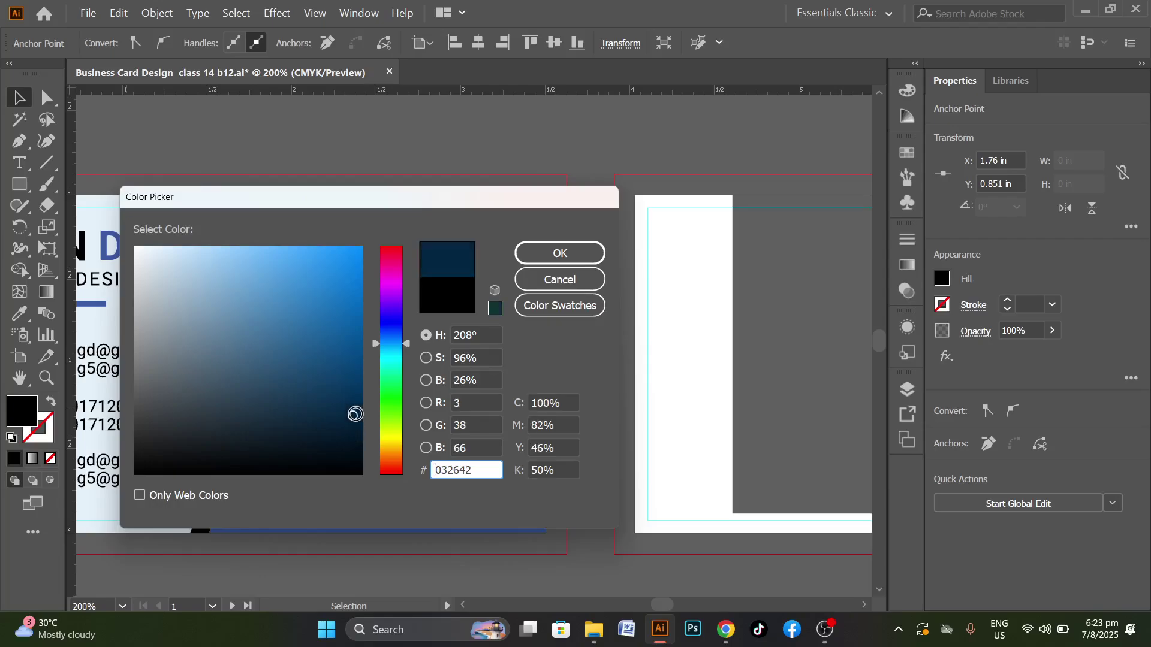
{"action": "left_click", "coordinate": [581, 258]}
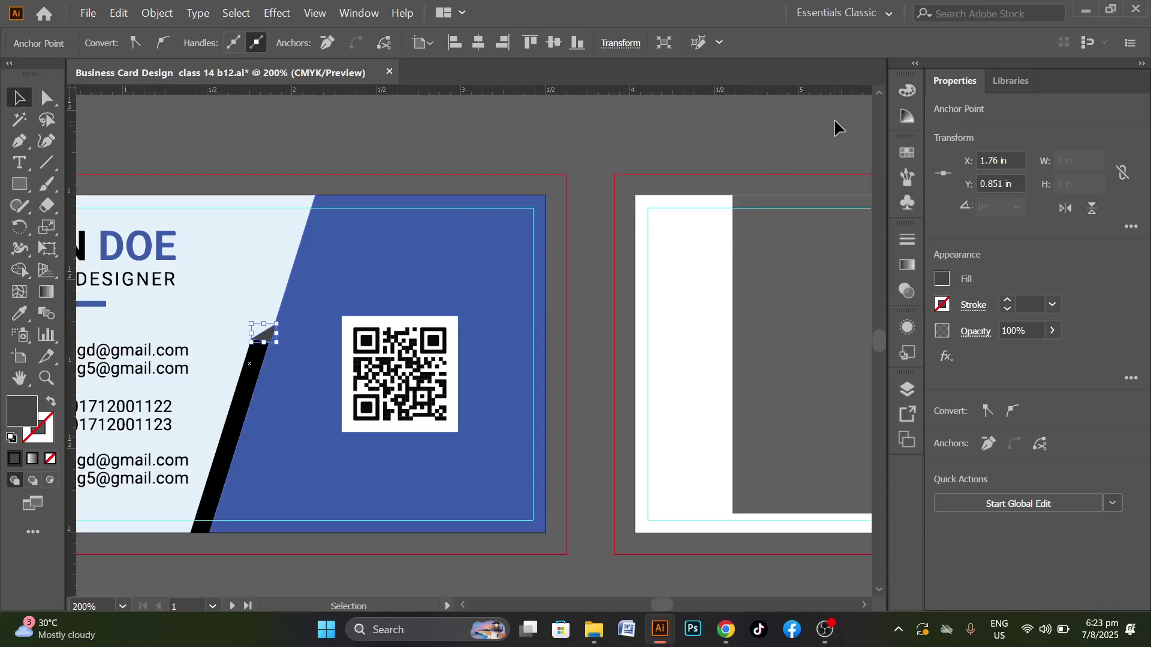
Switch the triangular fold's color model to RGB and deselect the shape
{"action": "left_click", "coordinate": [899, 114]}
{"action": "left_click", "coordinate": [906, 90]}
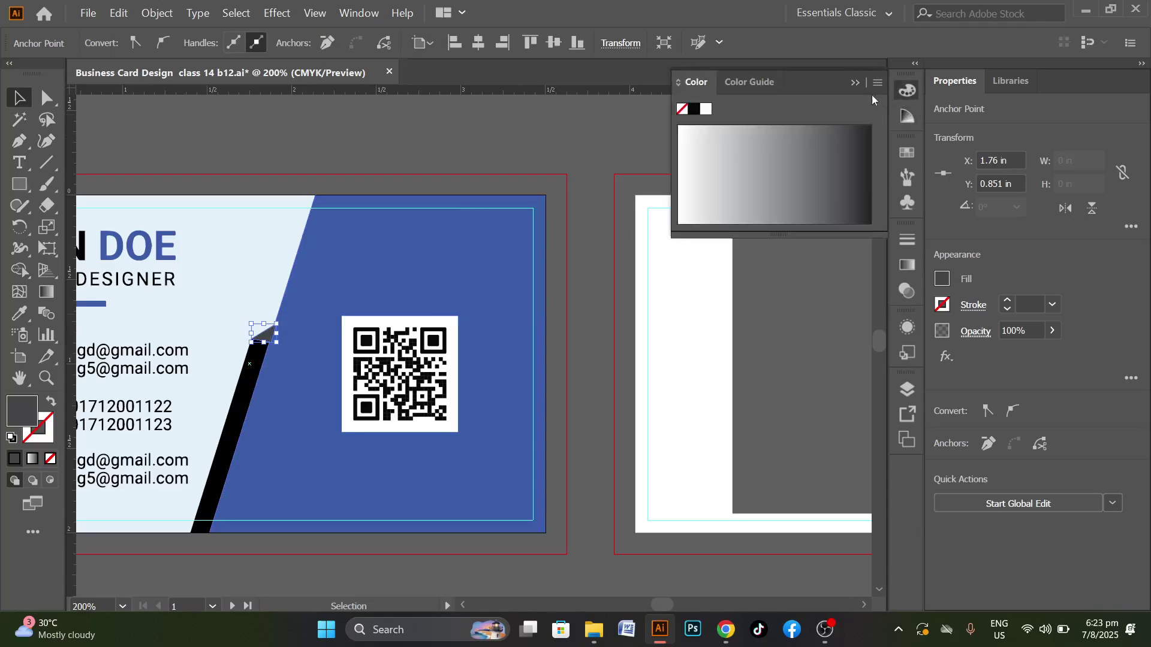
{"action": "left_click", "coordinate": [877, 83]}
{"action": "left_click", "coordinate": [926, 121]}
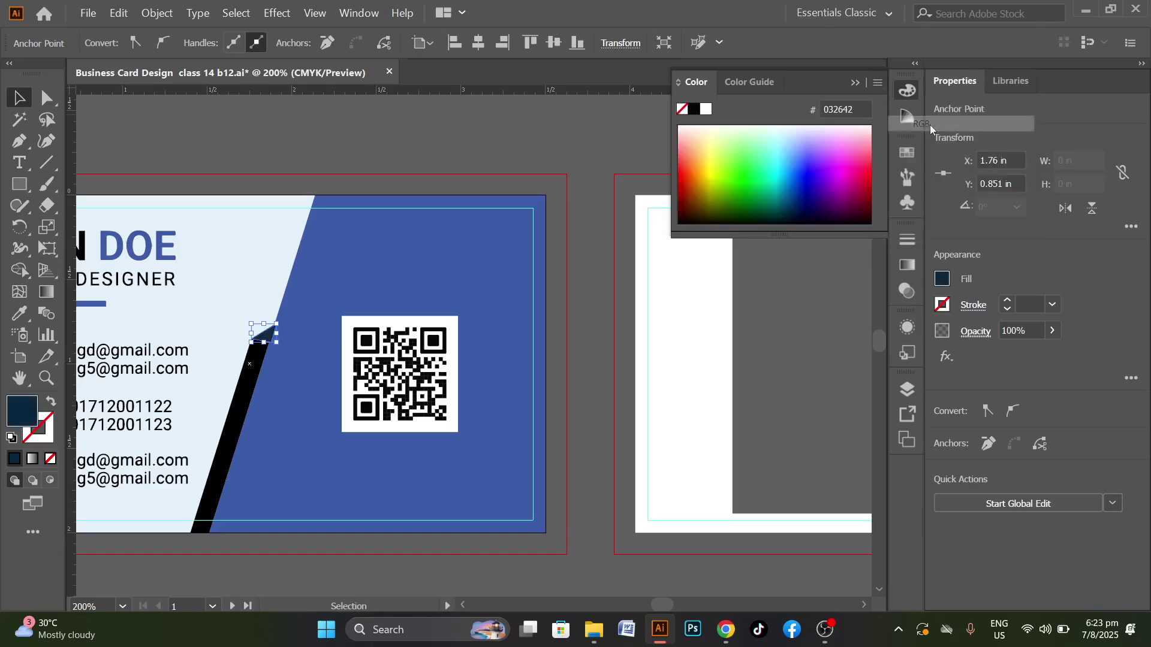
{"action": "left_click", "coordinate": [316, 120]}
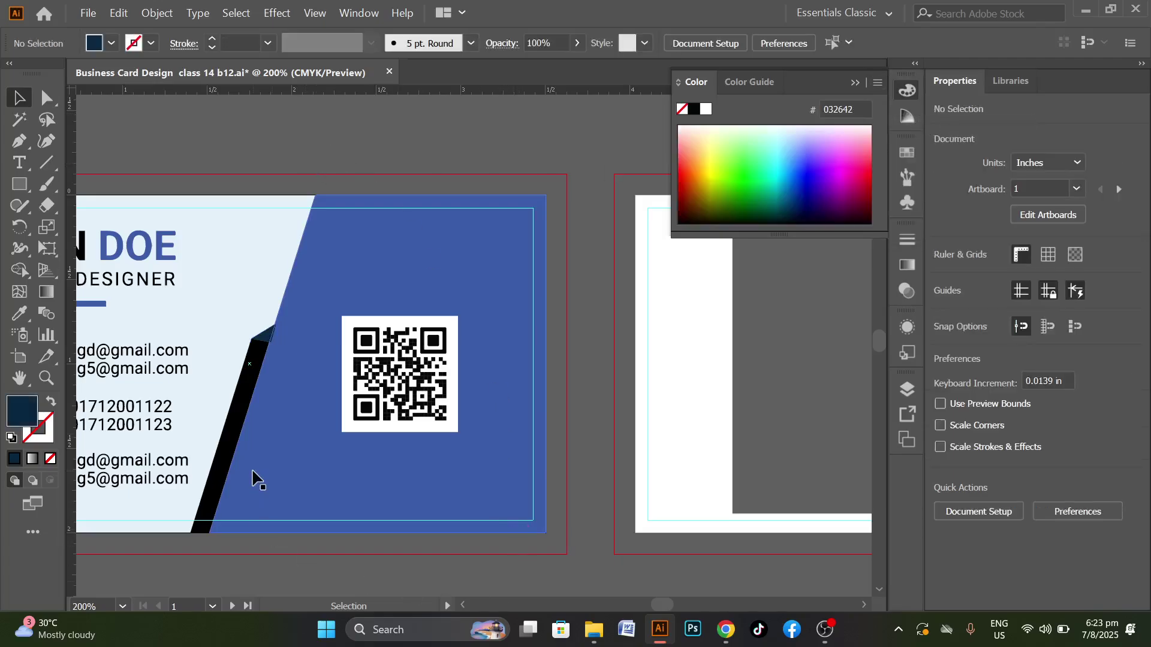
{"action": "scroll", "coordinate": [216, 483], "scroll_direction": "up", "scroll_amount": 3}
{"action": "scroll", "coordinate": [288, 366], "scroll_direction": "down", "scroll_amount": 2}
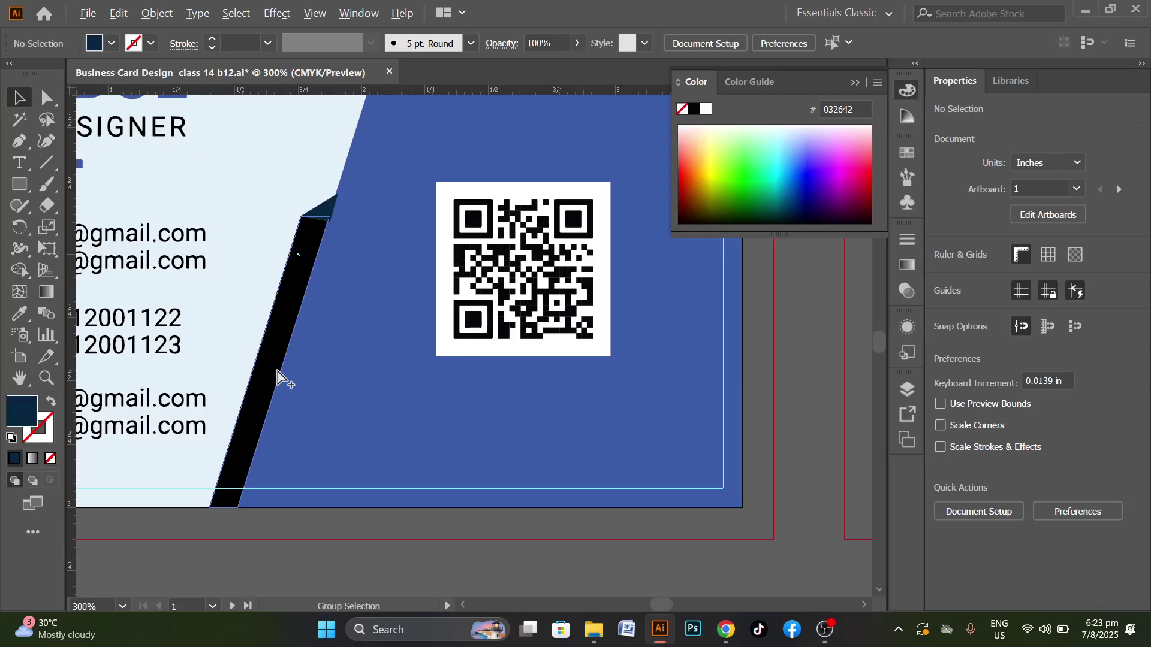
{"action": "left_click", "coordinate": [327, 213]}
{"action": "key", "text": "a"}
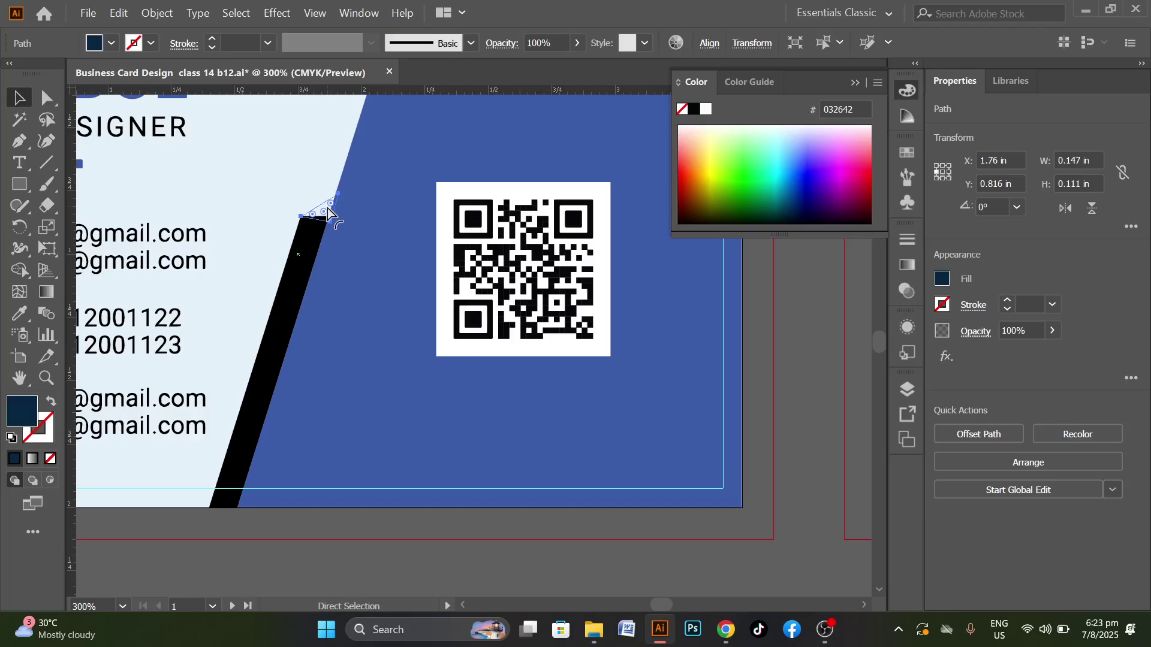
{"action": "key", "text": "v"}
{"action": "left_click", "coordinate": [807, 391]}
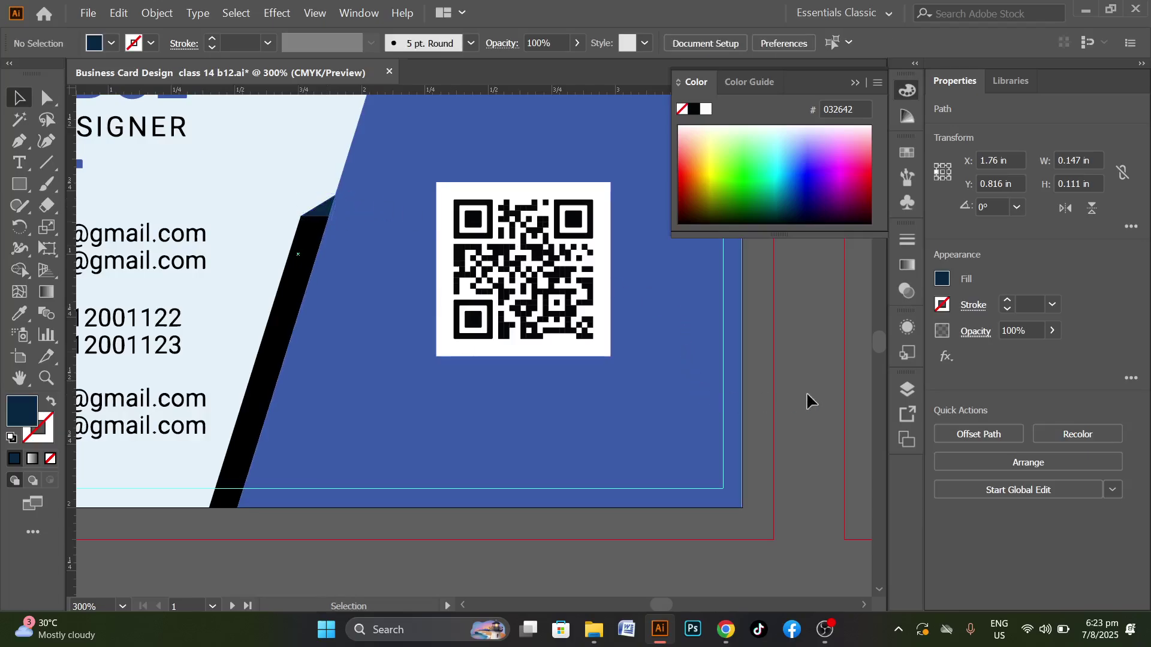
Recolor the black diagonal strip by sampling the fold's navy and lightening the fill to blue 03426d
{"action": "left_click", "coordinate": [308, 258]}
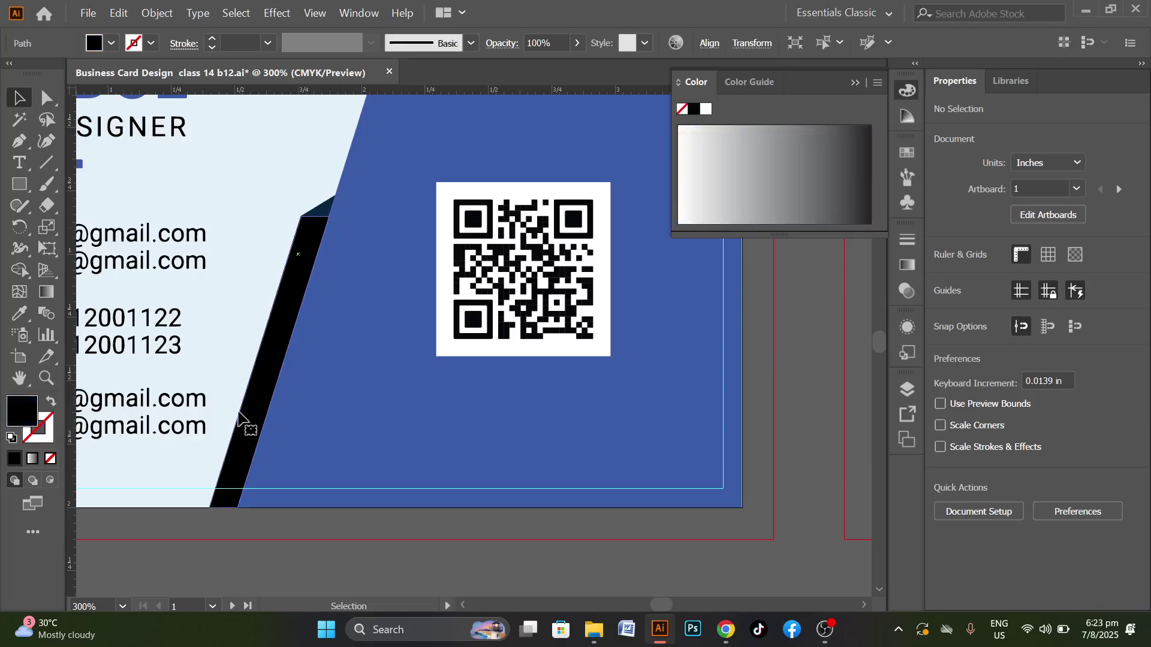
{"action": "left_click", "coordinate": [20, 313]}
{"action": "left_click", "coordinate": [324, 208]}
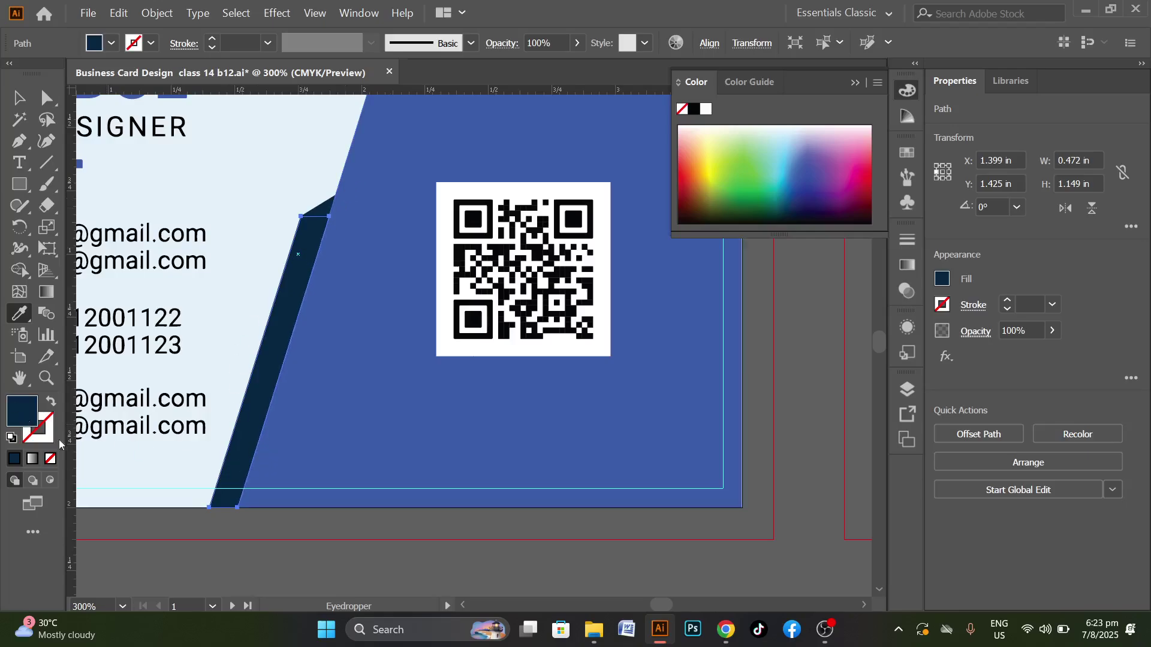
{"action": "double_click", "coordinate": [40, 430]}
{"action": "left_click", "coordinate": [360, 375]}
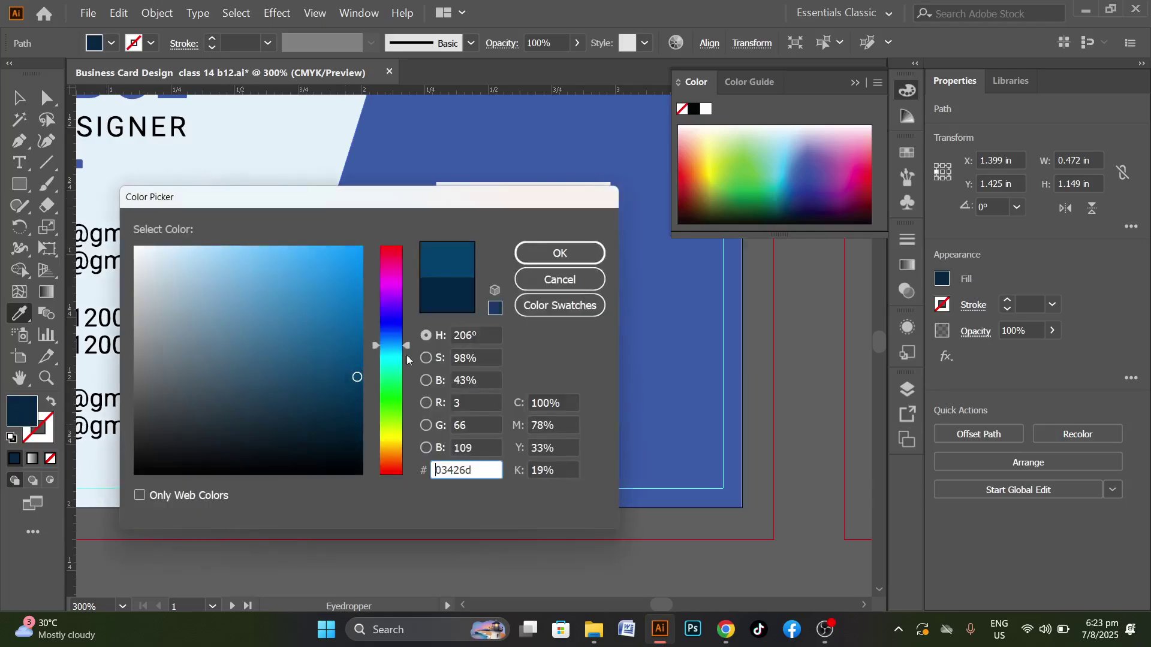
{"action": "left_click", "coordinate": [558, 253]}
{"action": "key", "text": "v"}
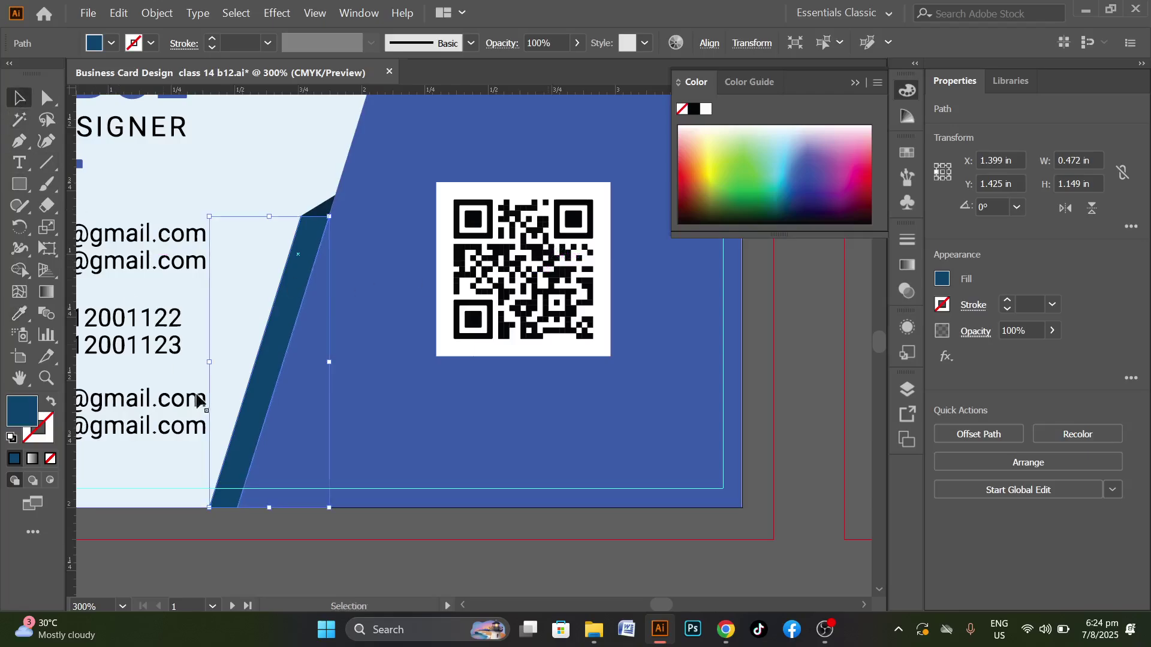
{"action": "left_click", "coordinate": [401, 538]}
Move the diagonal strip's upper-right anchor point horizontally to X 2.01 in, over the blue area
{"action": "scroll", "coordinate": [347, 531], "scroll_direction": "down", "scroll_amount": 2}
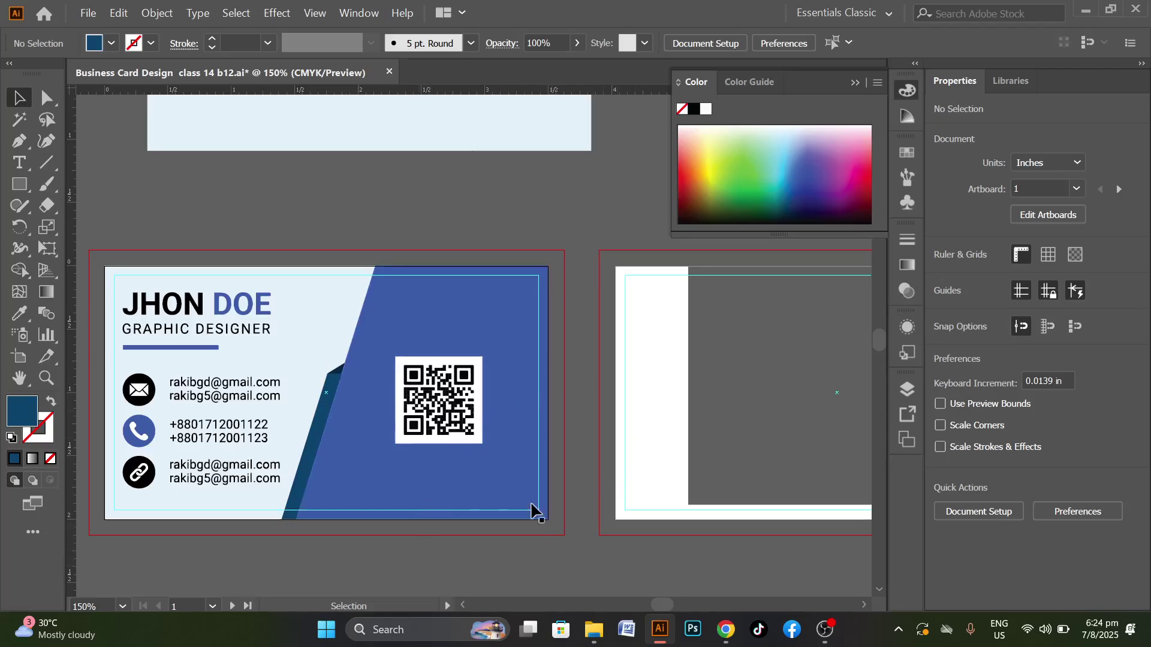
{"action": "scroll", "coordinate": [341, 517], "scroll_direction": "up", "scroll_amount": 2}
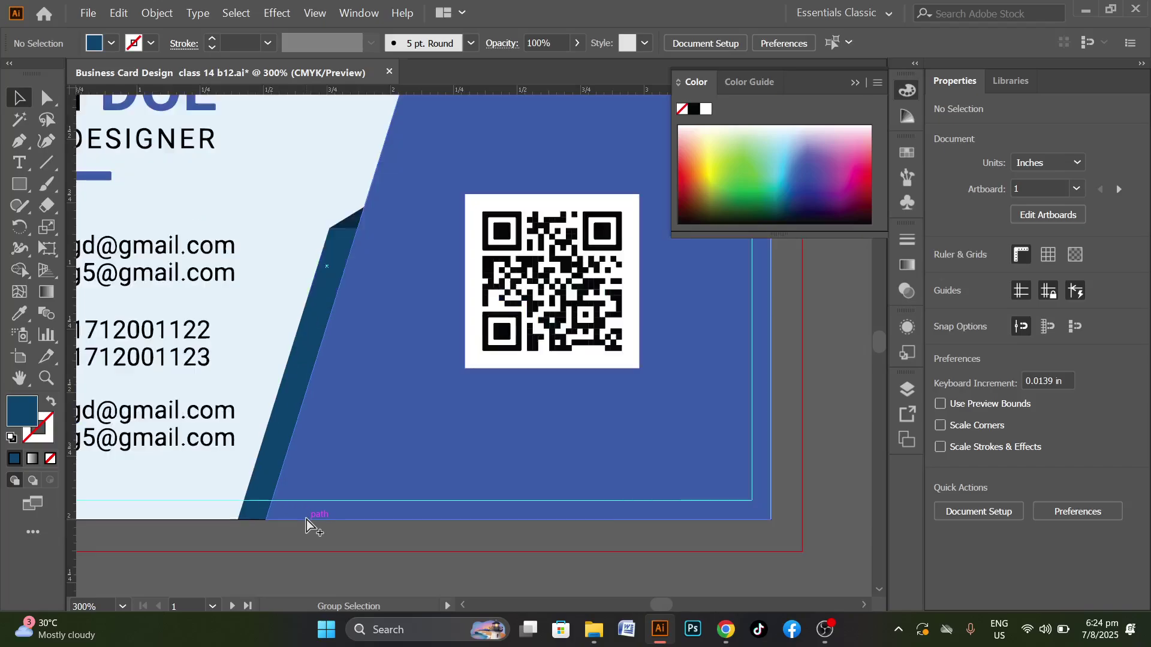
{"action": "left_click", "coordinate": [334, 280]}
{"action": "left_click", "coordinate": [47, 99]}
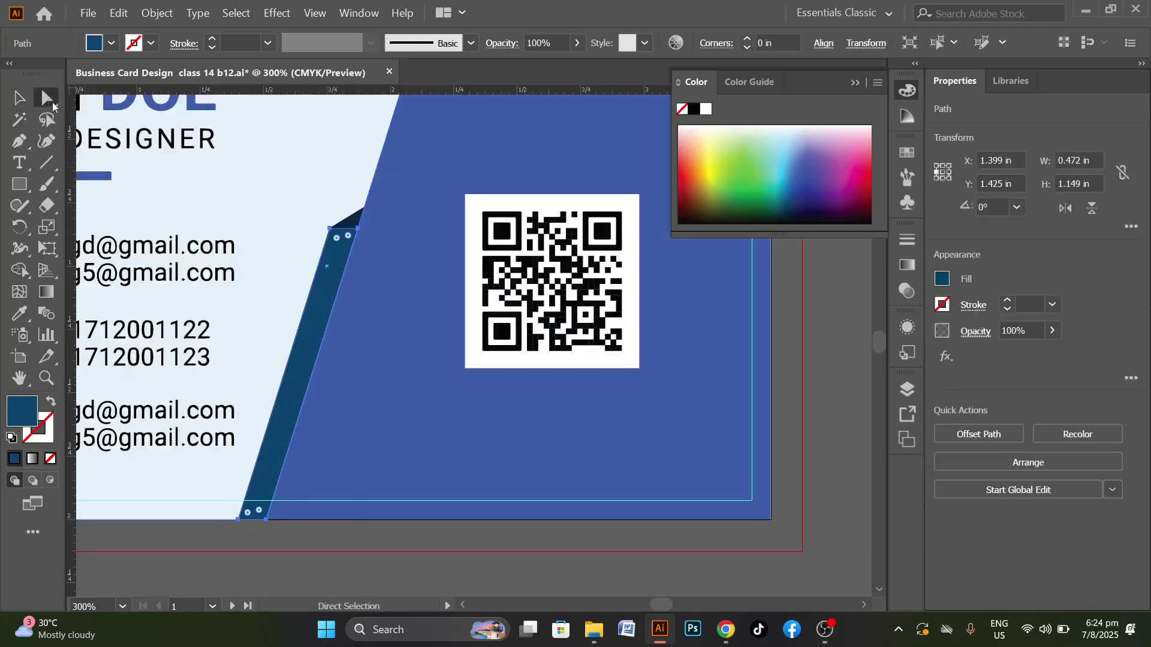
{"action": "scroll", "coordinate": [351, 254], "scroll_direction": "up", "scroll_amount": 1}
{"action": "left_click_drag", "start_coordinate": [371, 195], "coordinate": [360, 220]}
{"action": "key", "text": "Up"}
{"action": "key", "text": "ctrl"}
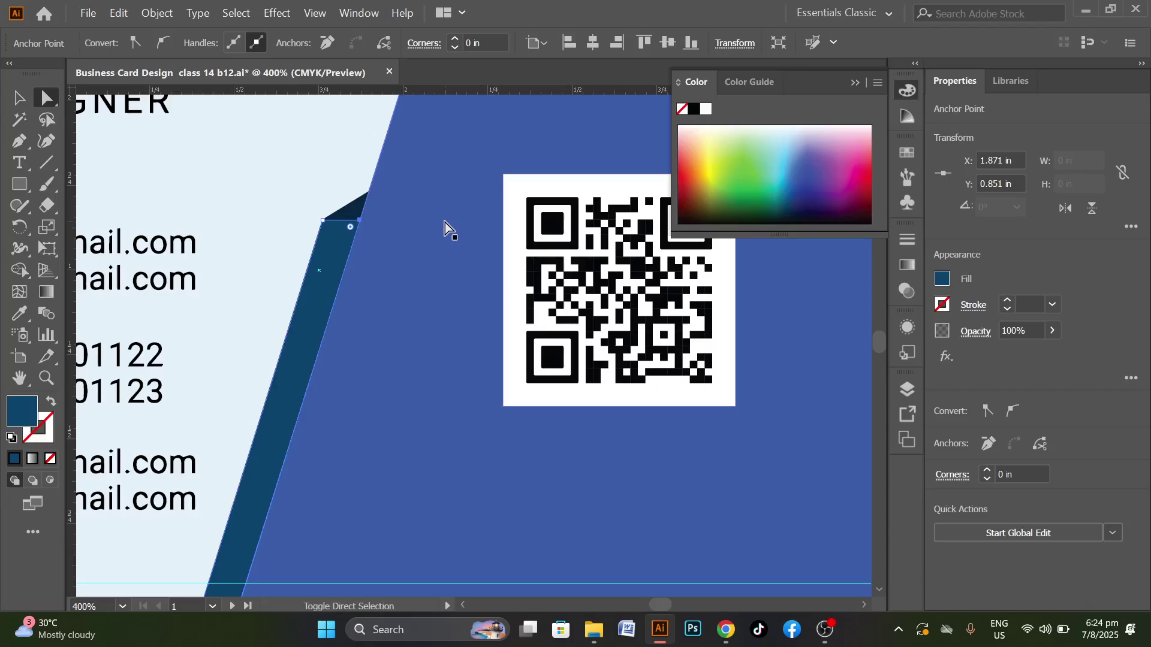
{"action": "key", "text": "shift+Right"}
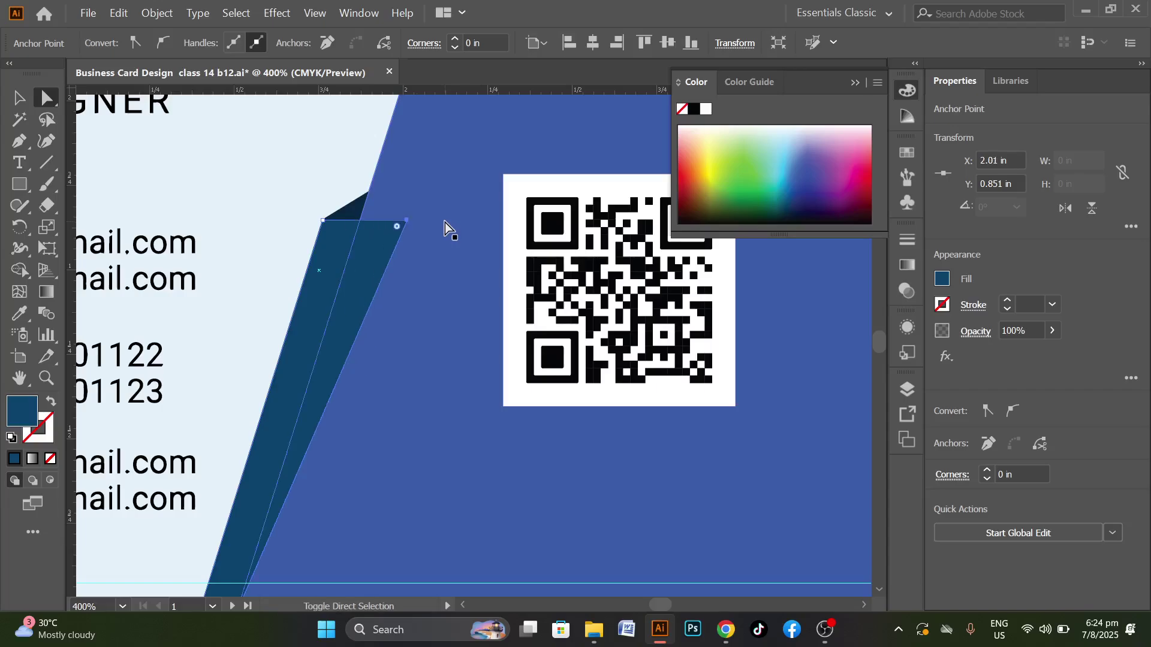
Shift the strip's lower-right anchor point right by the same amount so its long sides run parallel, and deselect it
{"action": "scroll", "coordinate": [388, 306], "scroll_direction": "down", "scroll_amount": 4}
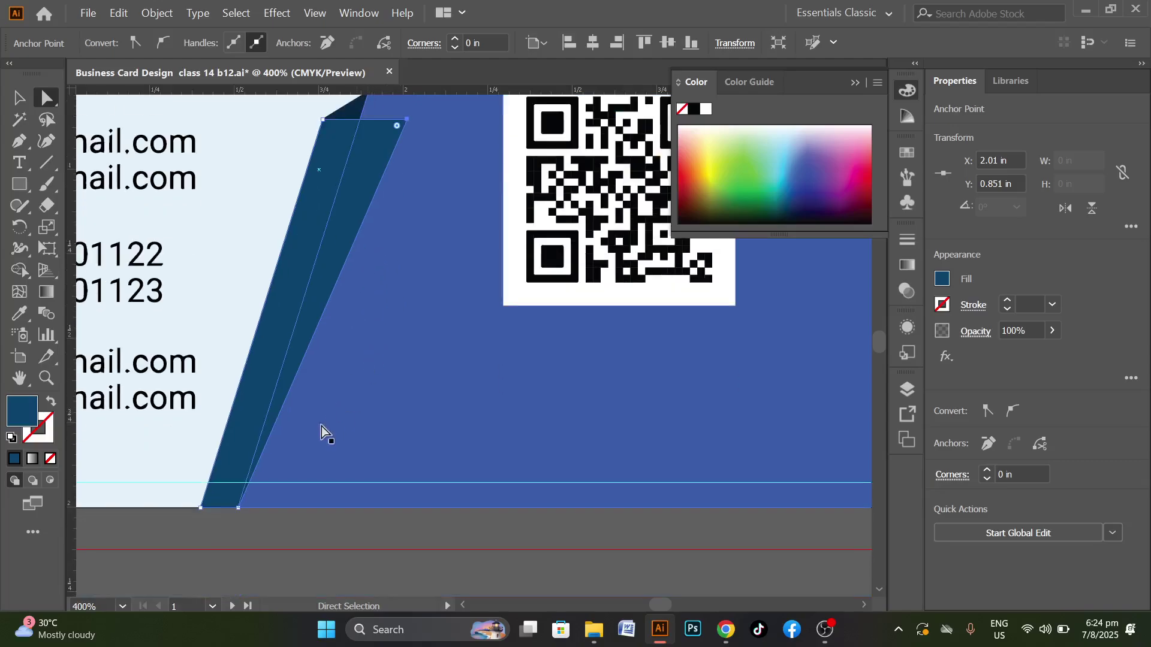
{"action": "scroll", "coordinate": [329, 418], "scroll_direction": "down", "scroll_amount": 2}
{"action": "left_click", "coordinate": [236, 451]}
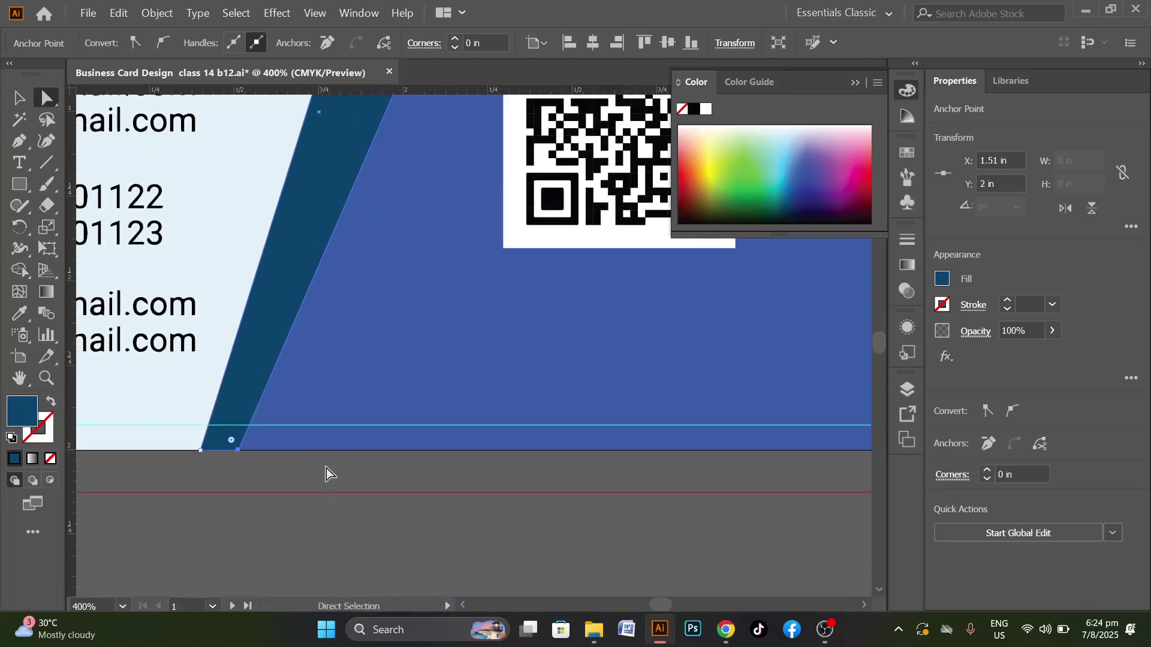
{"action": "key", "text": "shift+Right"}
{"action": "left_click", "coordinate": [19, 97]}
{"action": "left_click", "coordinate": [297, 563]}
{"action": "scroll", "coordinate": [282, 548], "scroll_direction": "down", "scroll_amount": 2}
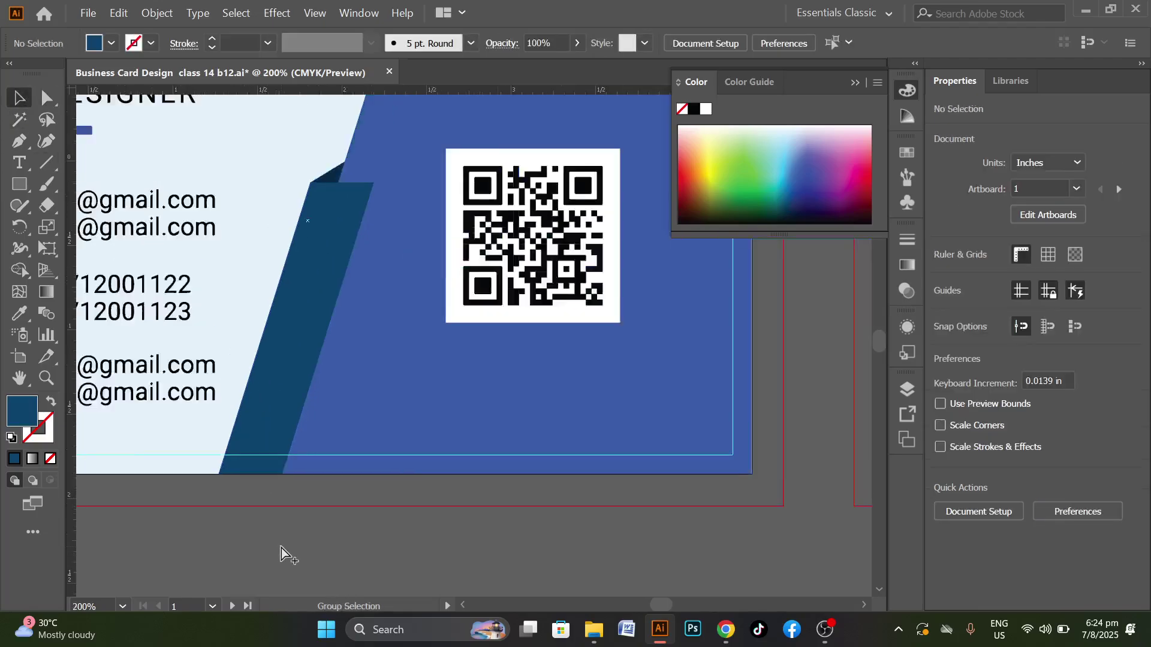
Examine the front card's widened strip and overall layout, close up and alongside the back card
{"action": "scroll", "coordinate": [281, 548], "scroll_direction": "down", "scroll_amount": 2}
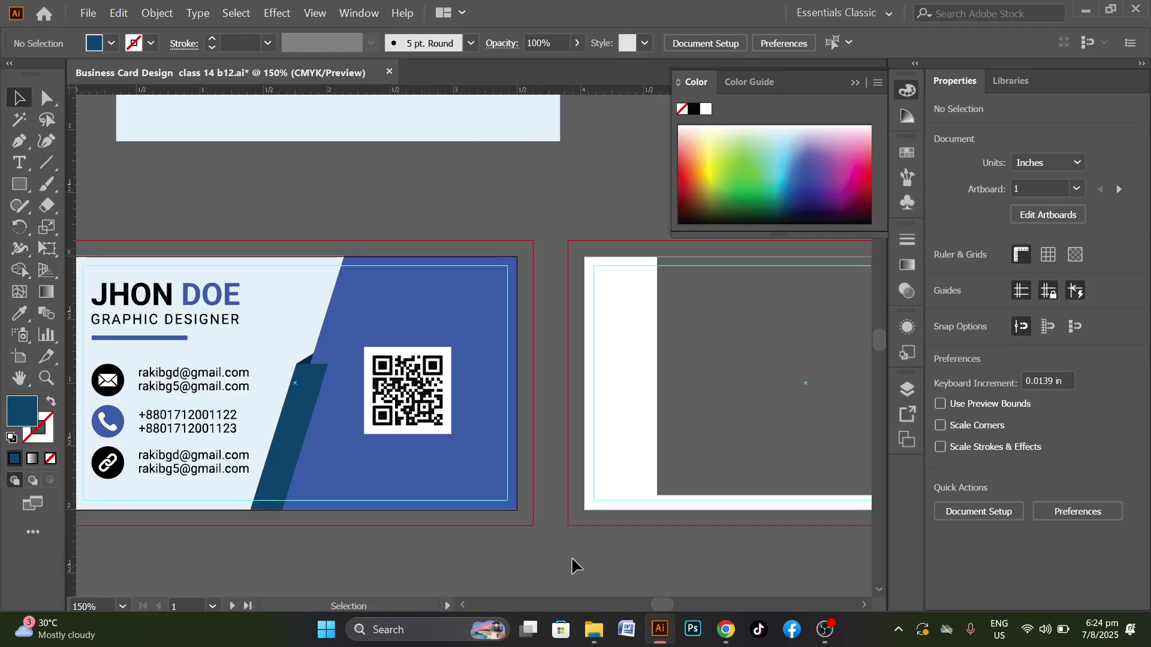
{"action": "scroll", "coordinate": [626, 460], "scroll_direction": "down", "scroll_amount": 2}
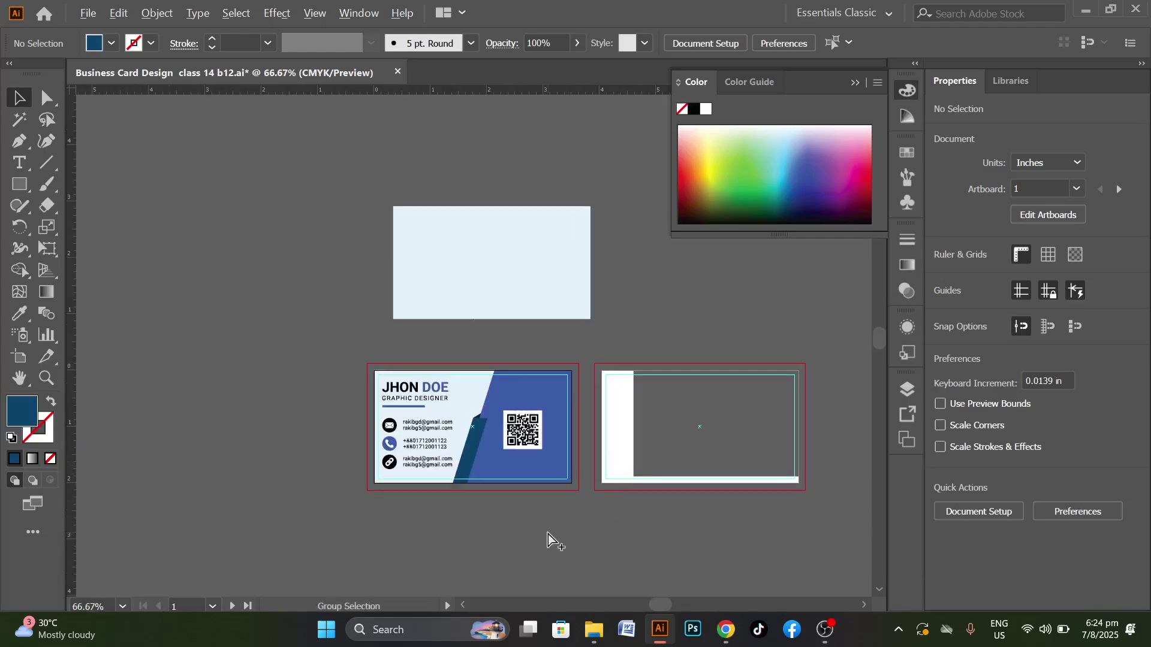
{"action": "scroll", "coordinate": [548, 535], "scroll_direction": "up", "scroll_amount": 1}
{"action": "scroll", "coordinate": [548, 534], "scroll_direction": "up", "scroll_amount": 1}
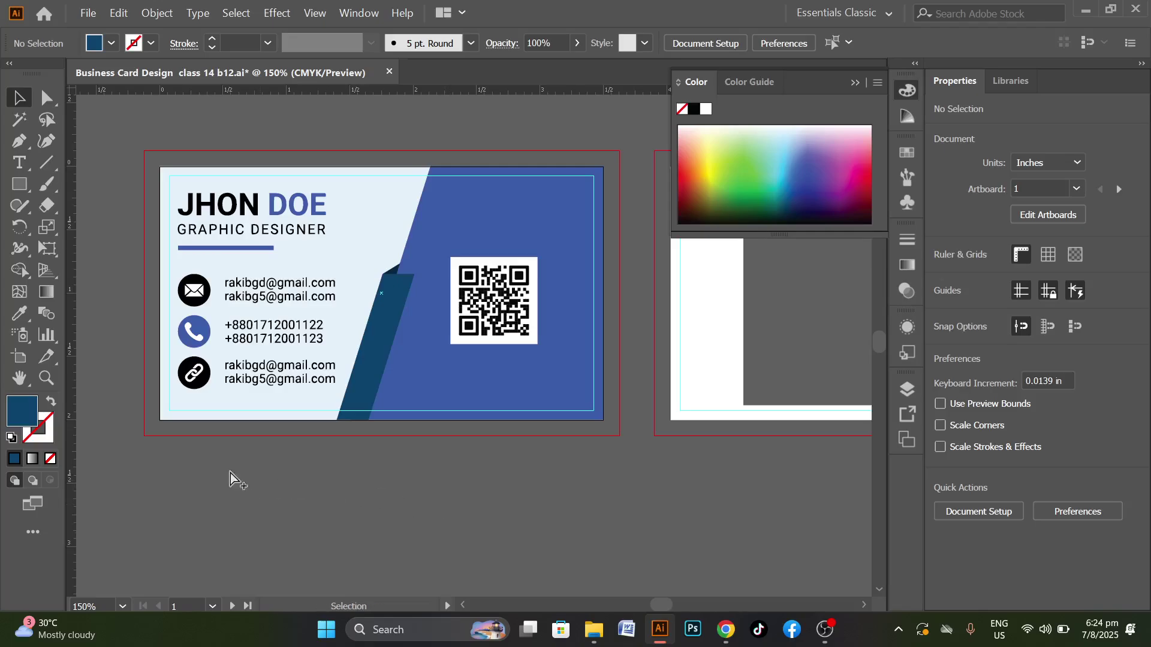
{"action": "scroll", "coordinate": [220, 470], "scroll_direction": "down", "scroll_amount": 1}
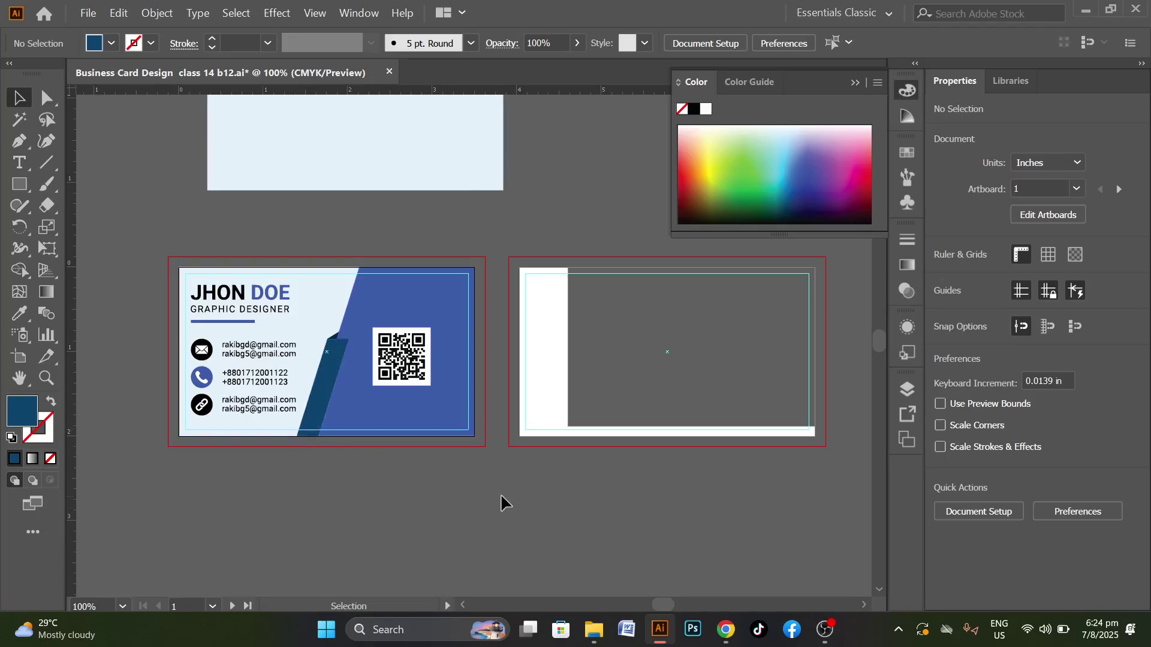
{"action": "scroll", "coordinate": [521, 486], "scroll_direction": "down", "scroll_amount": 1}
{"action": "scroll", "coordinate": [665, 462], "scroll_direction": "up", "scroll_amount": 1}
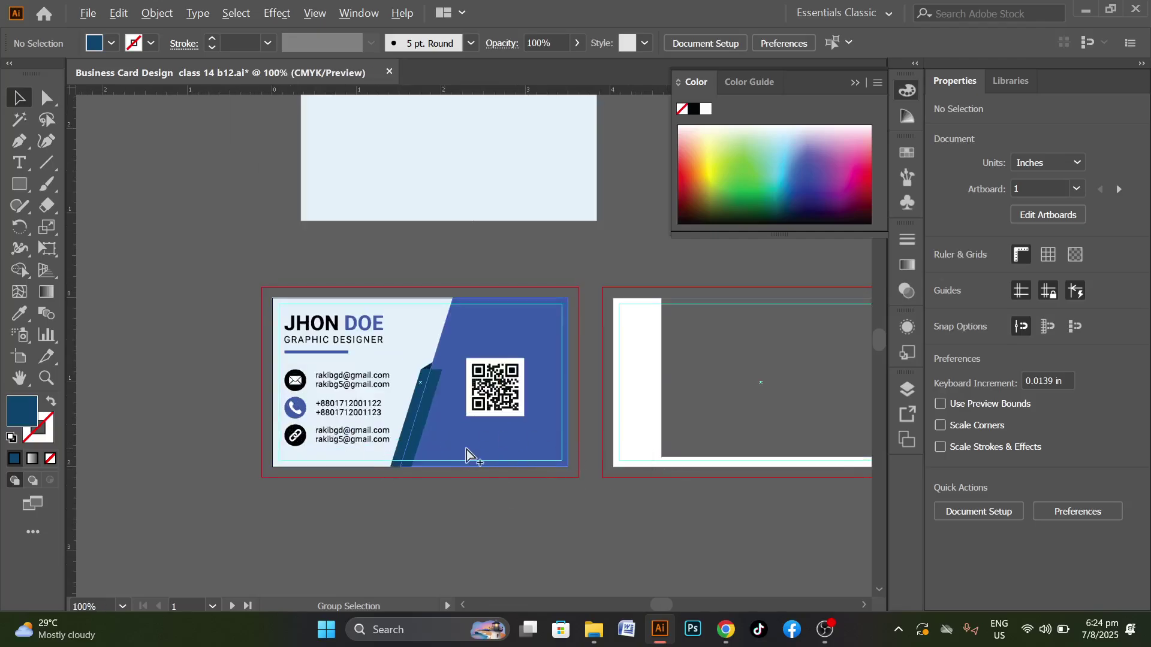
{"action": "scroll", "coordinate": [520, 456], "scroll_direction": "up", "scroll_amount": 2}
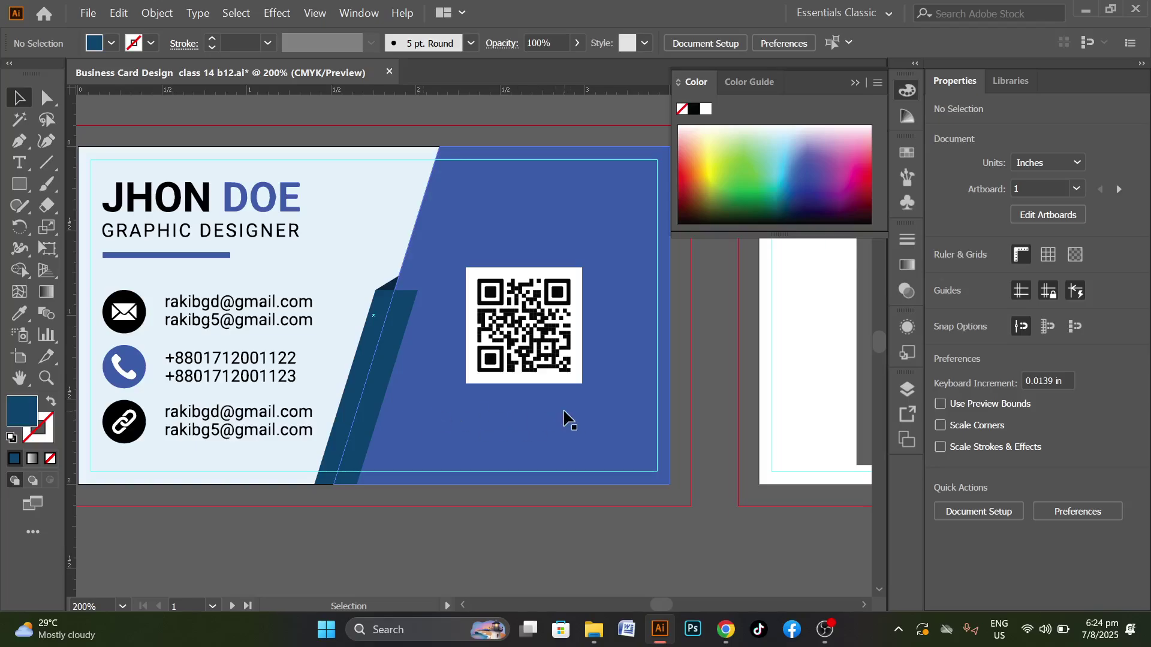
{"action": "scroll", "coordinate": [351, 388], "scroll_direction": "down", "scroll_amount": 2}
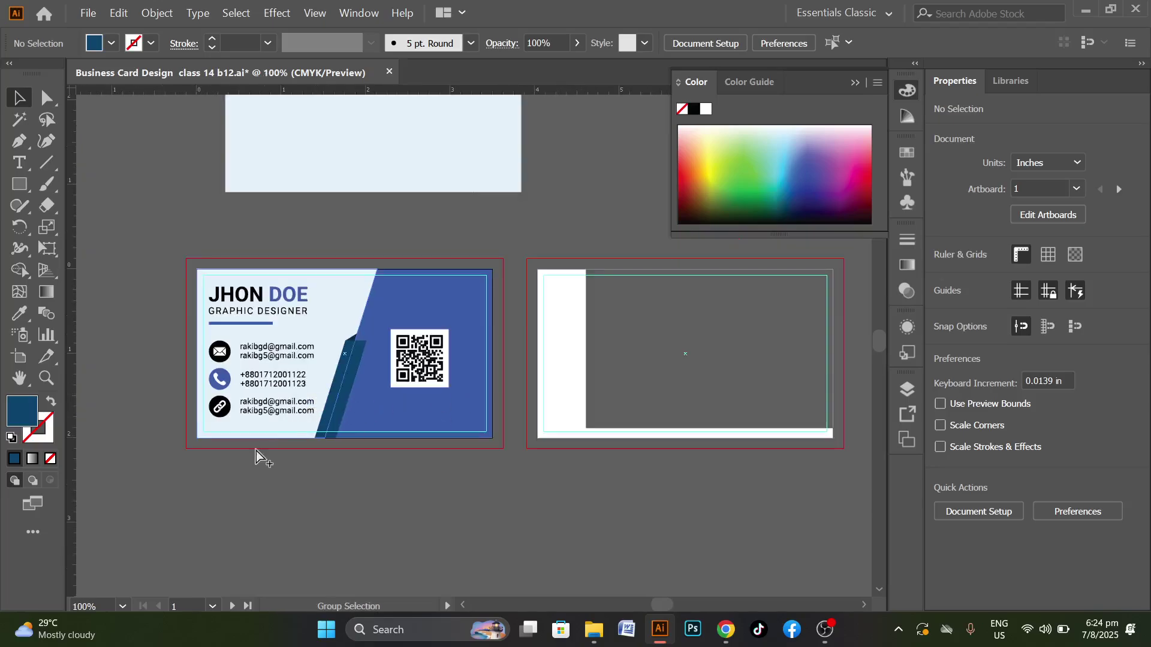
Fill the gray rectangle over the back card with the light blue sampled from the front card's background
{"action": "left_click", "coordinate": [669, 375]}
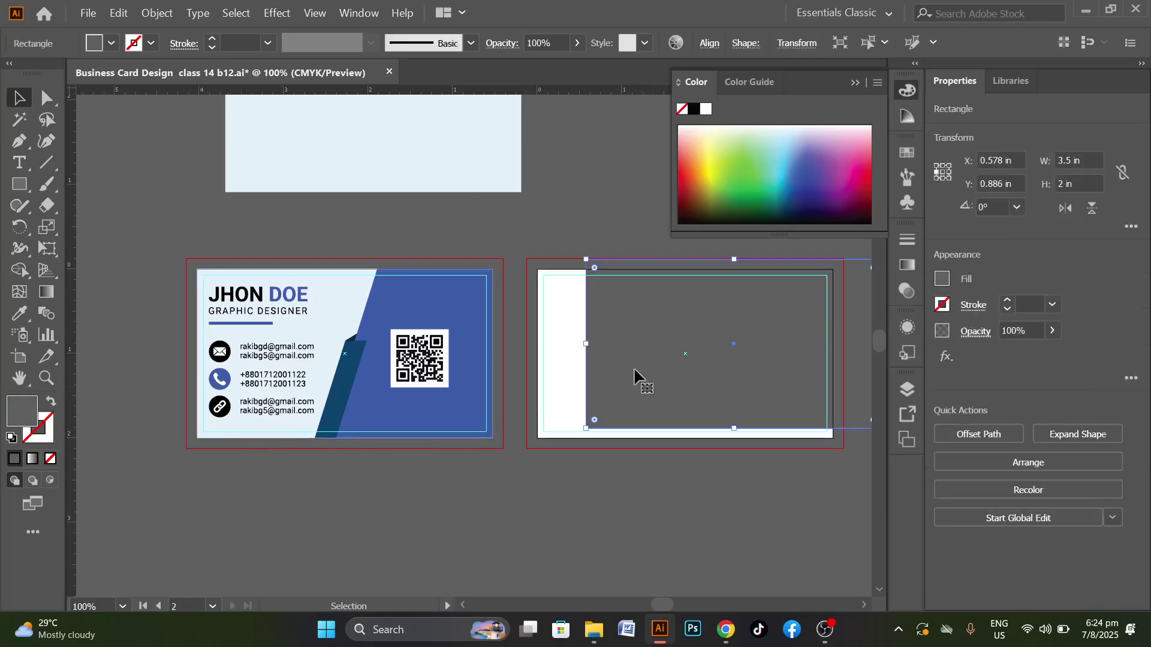
{"action": "left_click", "coordinate": [19, 318]}
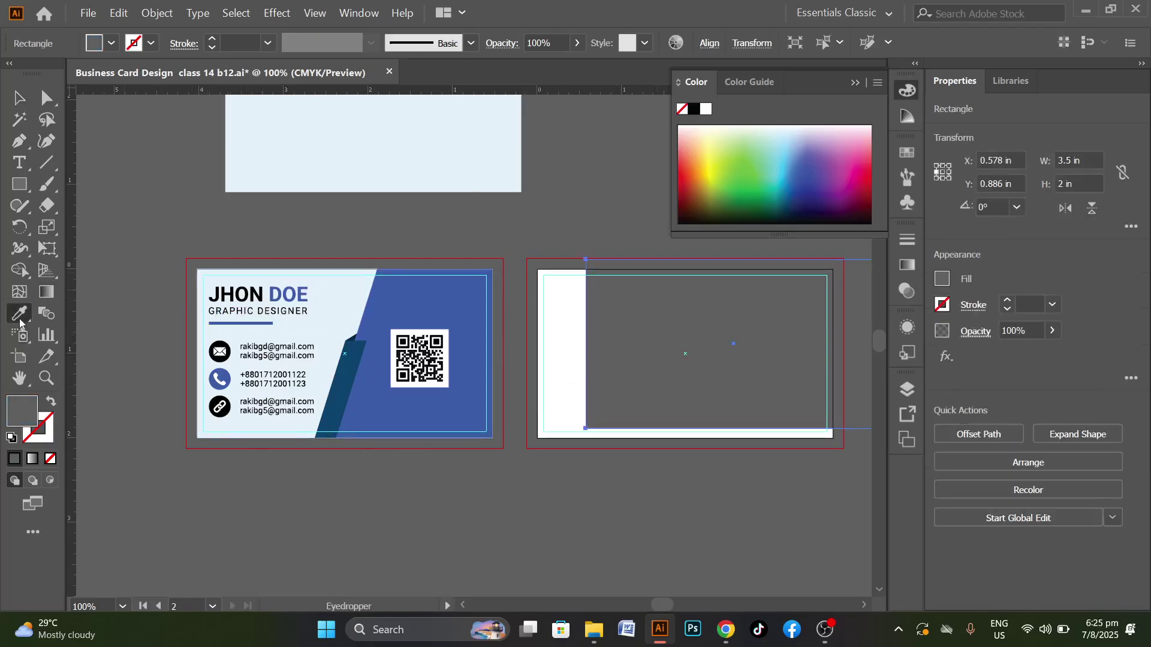
{"action": "left_click", "coordinate": [342, 284]}
{"action": "key", "text": "ctrl"}
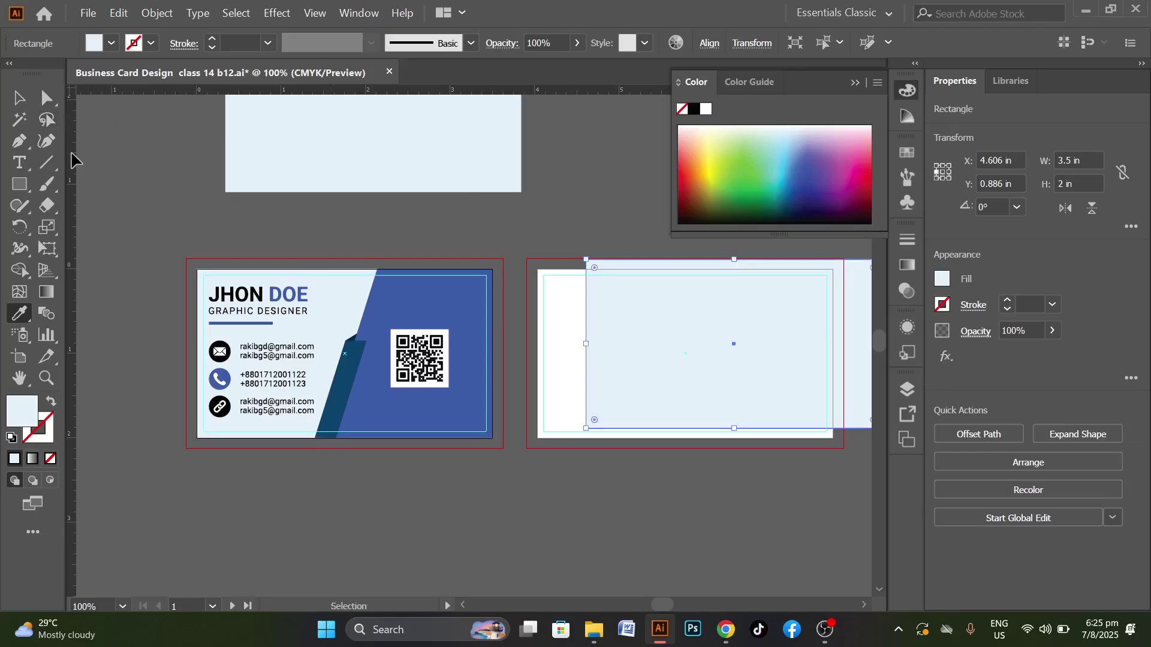
{"action": "key", "text": "v"}
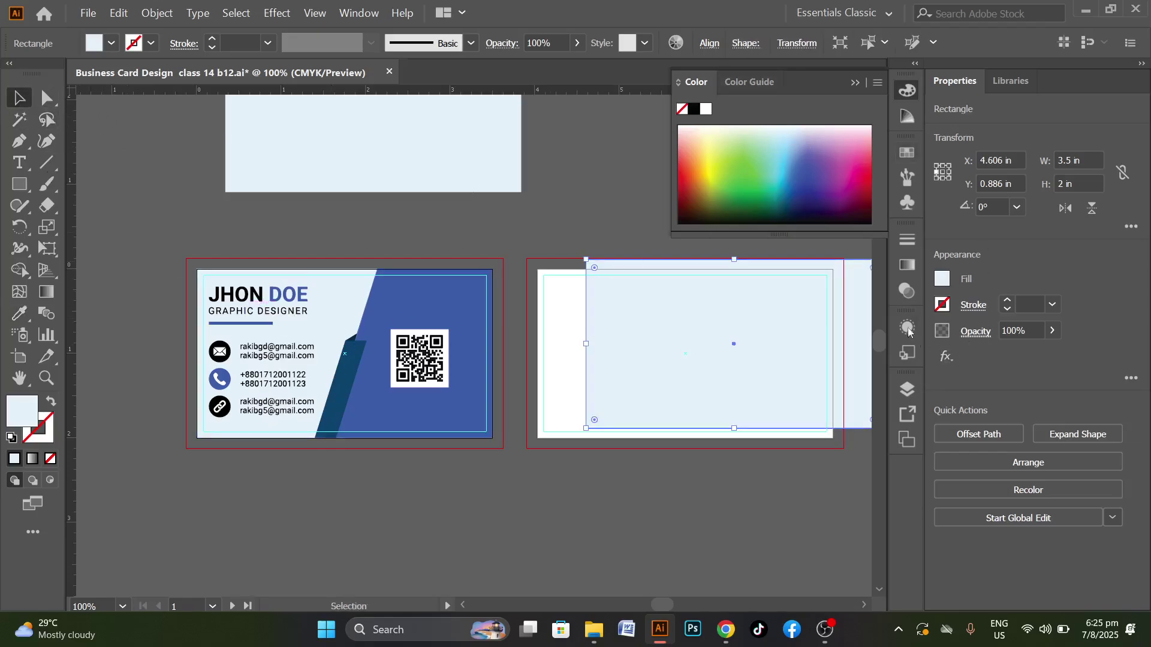
Try to center the light blue rectangle horizontally on the artboard while the front artboard is active, and undo the alignment
{"action": "left_click", "coordinate": [710, 43]}
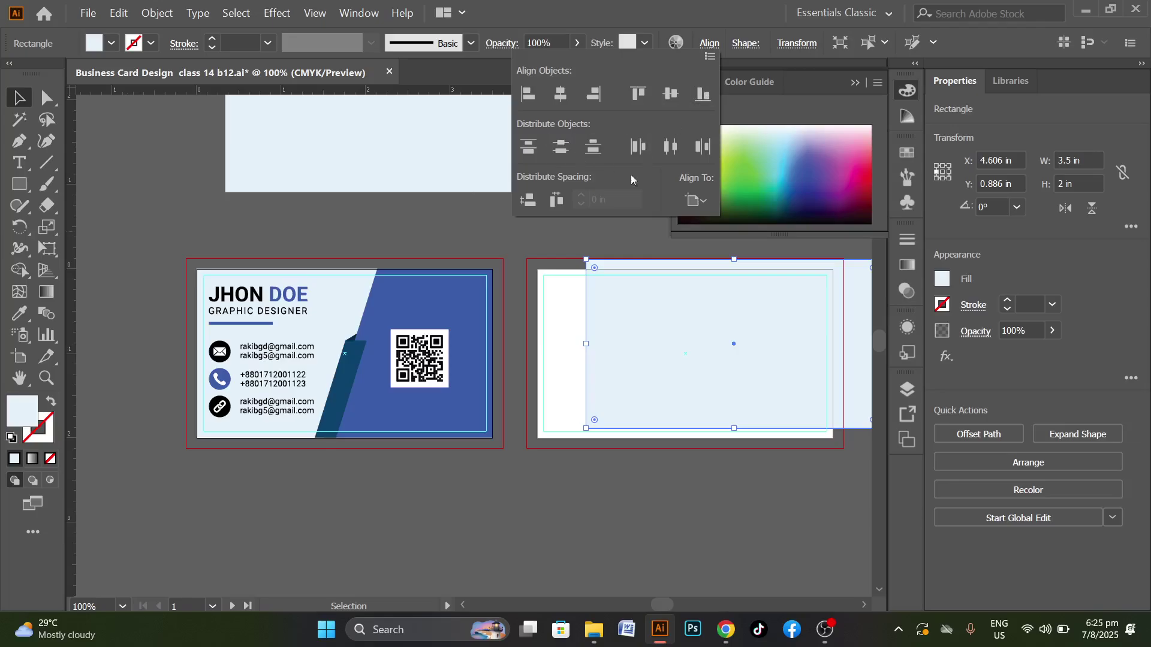
{"action": "left_click", "coordinate": [706, 200]}
{"action": "left_click", "coordinate": [755, 261]}
{"action": "left_click", "coordinate": [560, 94]}
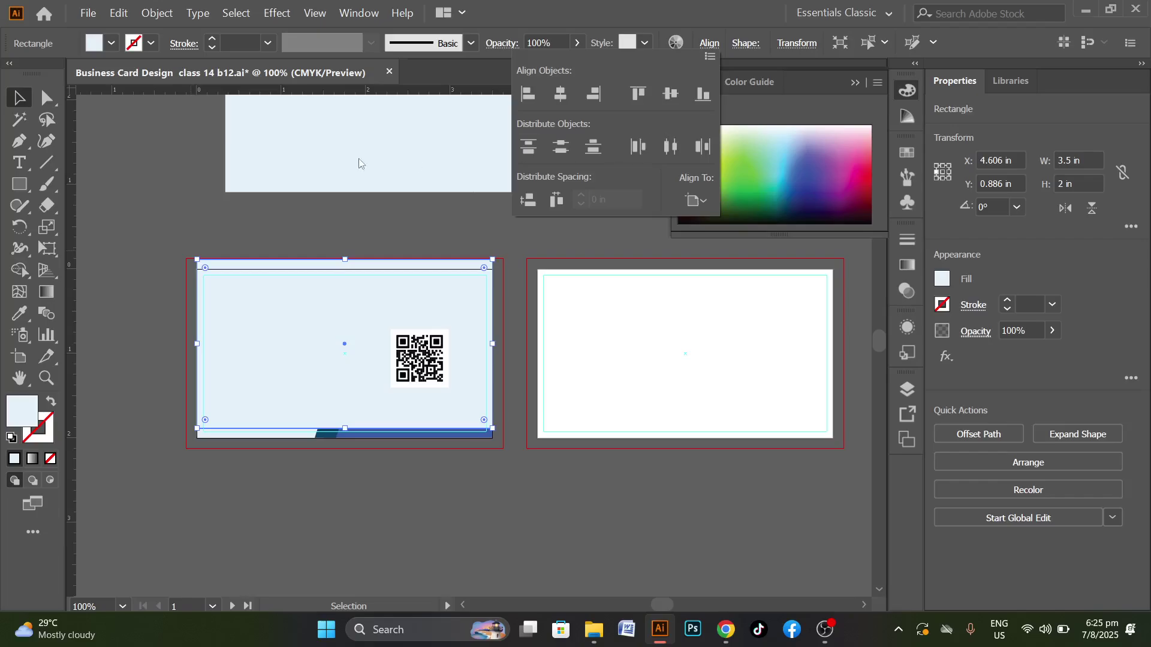
{"action": "left_click", "coordinate": [261, 314]}
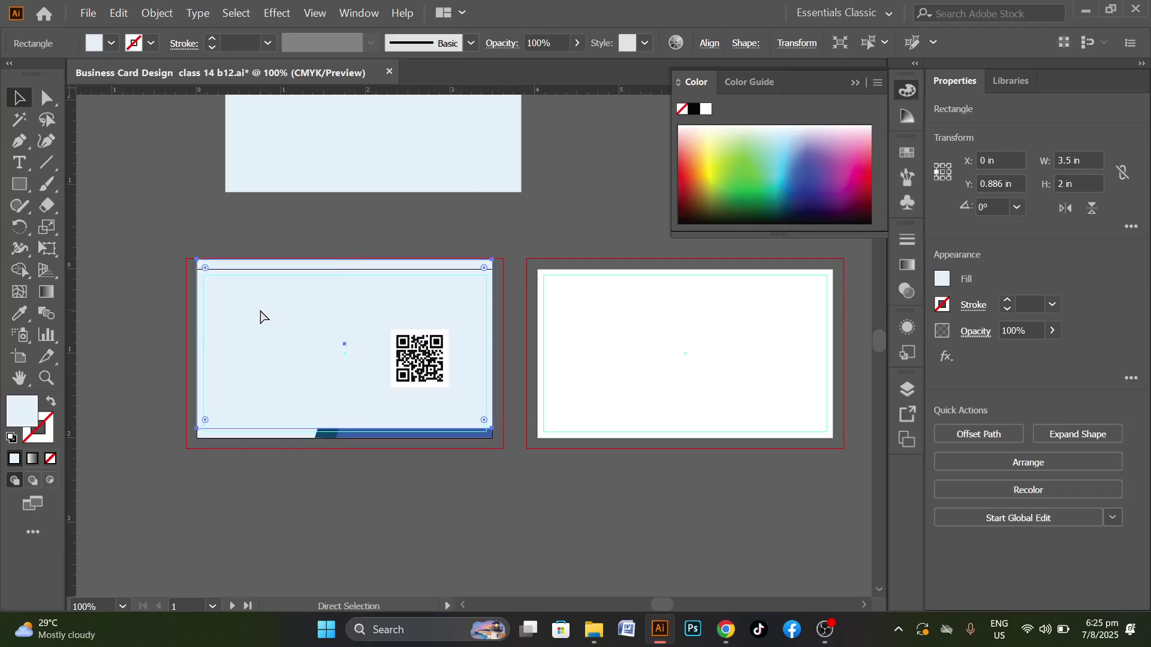
{"action": "key", "text": "ctrl+z"}
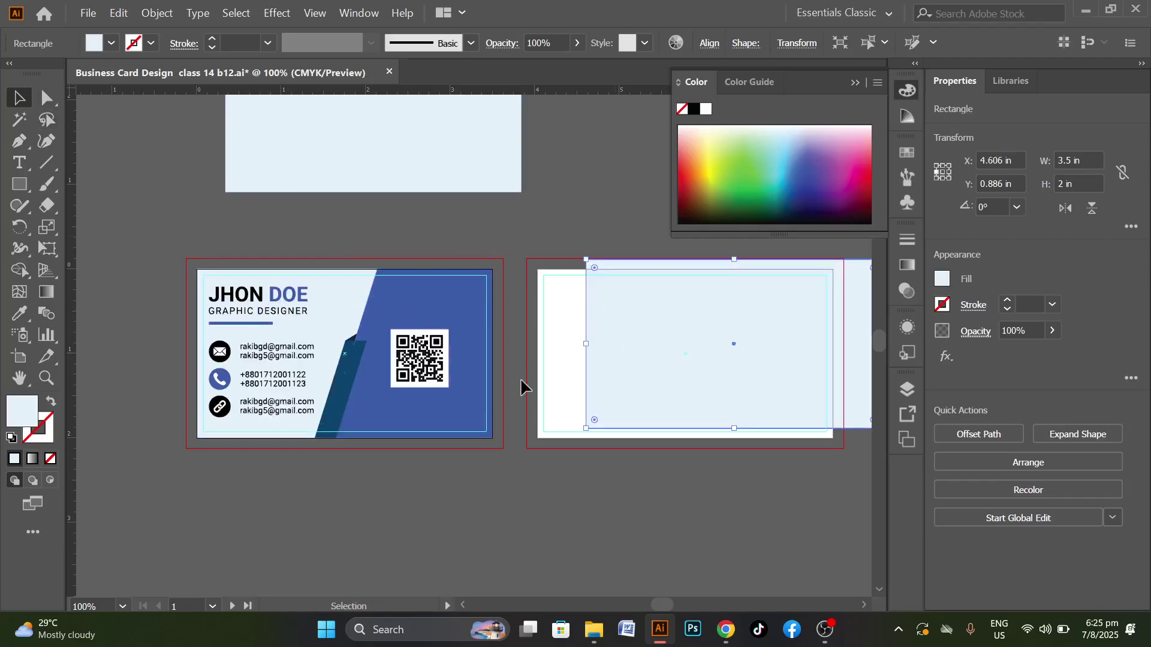
Activate the back artboard, center the light blue rectangle on it horizontally and vertically, and deselect it
{"action": "left_click", "coordinate": [570, 336]}
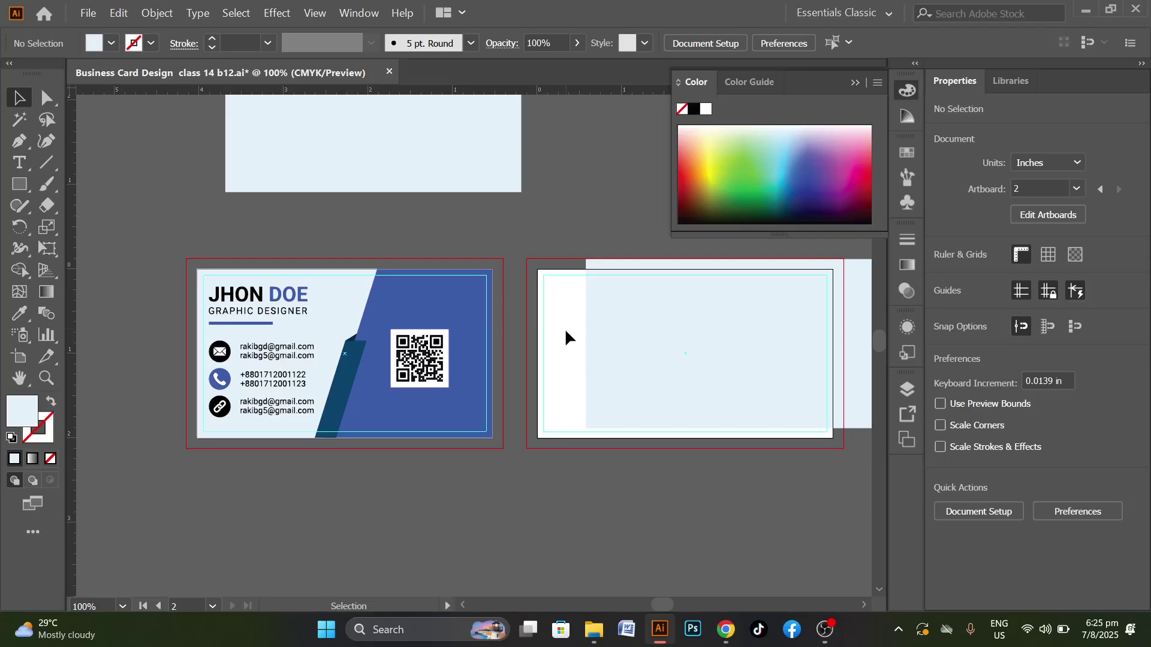
{"action": "left_click", "coordinate": [610, 279]}
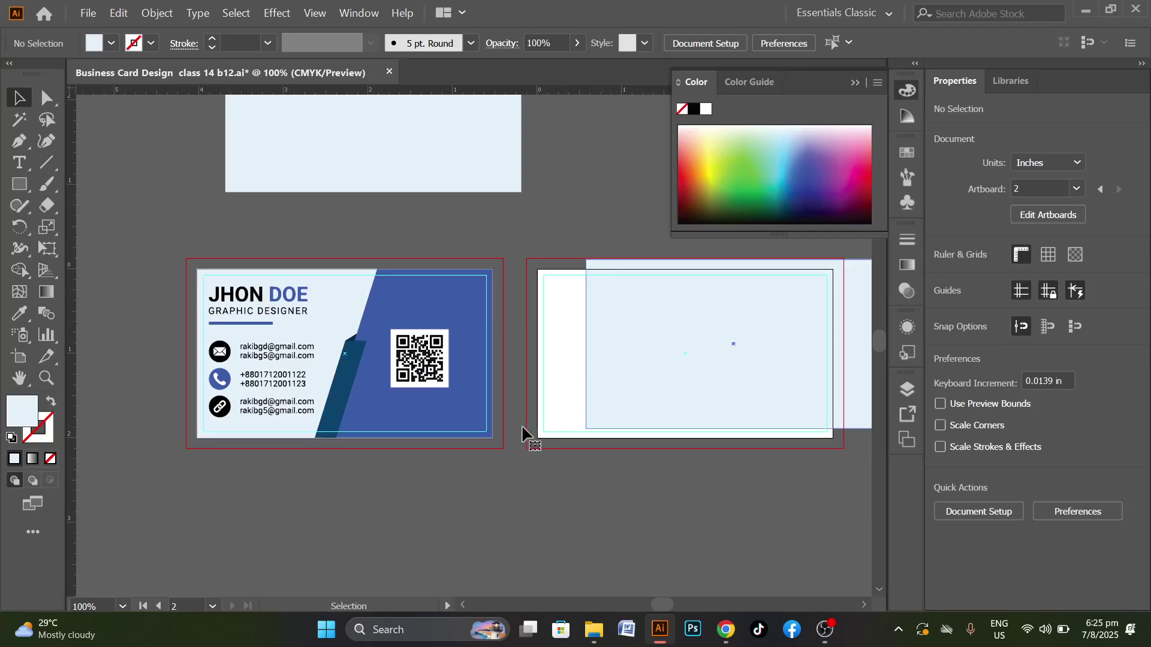
{"action": "left_click", "coordinate": [710, 44]}
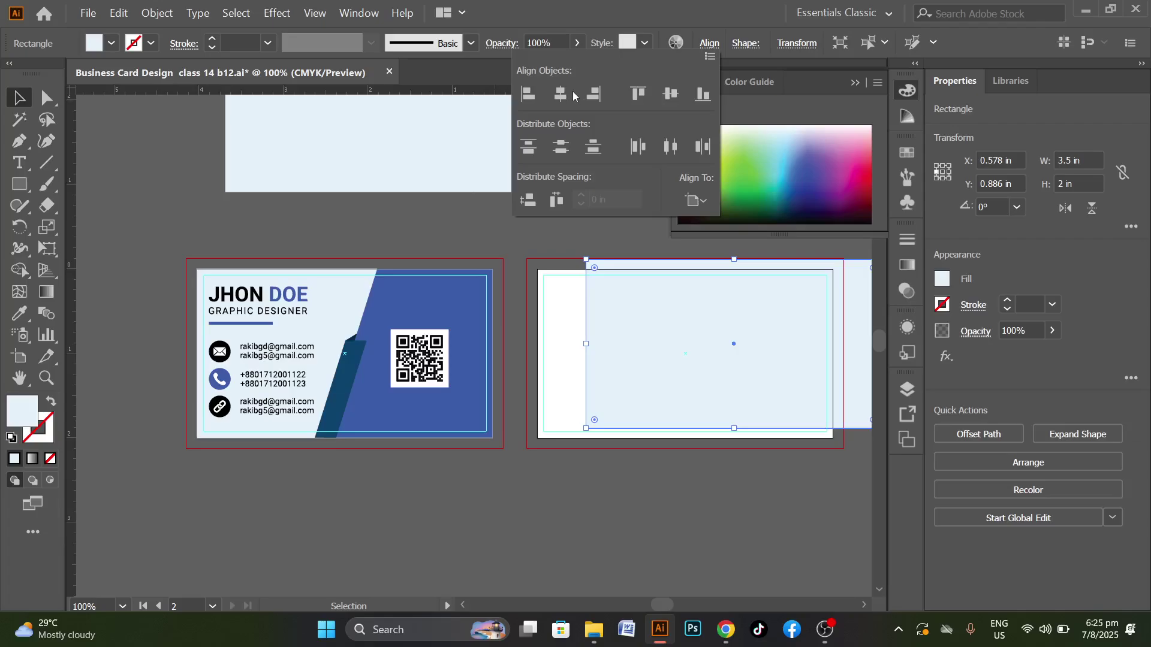
{"action": "left_click", "coordinate": [561, 94]}
{"action": "left_click", "coordinate": [673, 92]}
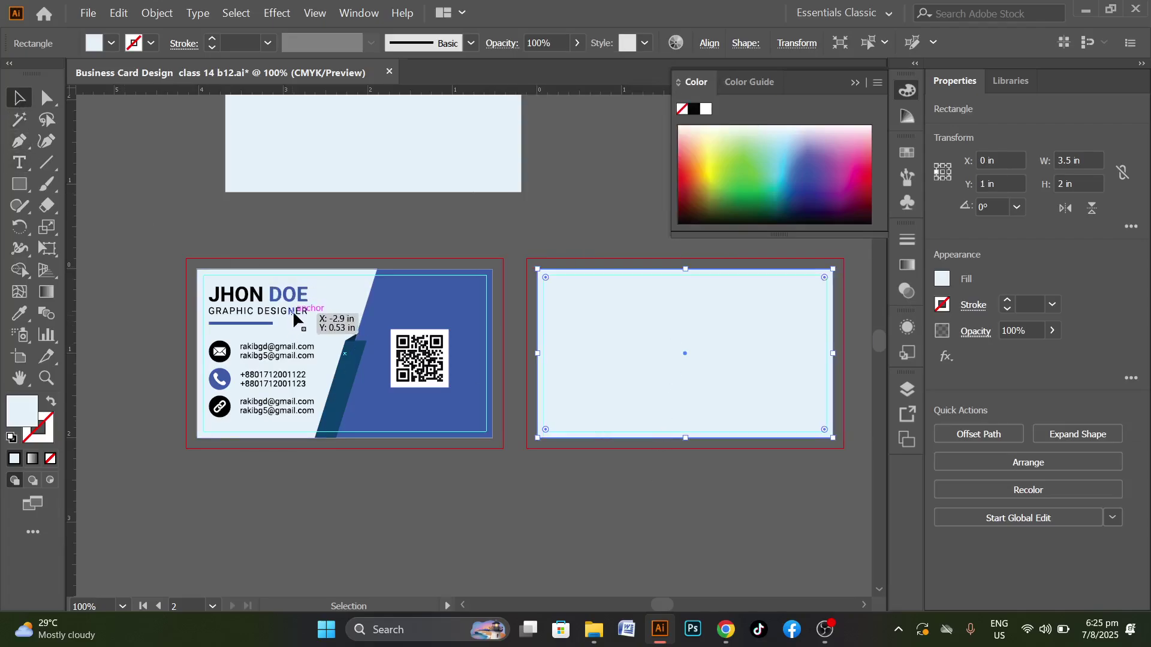
{"action": "left_click", "coordinate": [564, 506]}
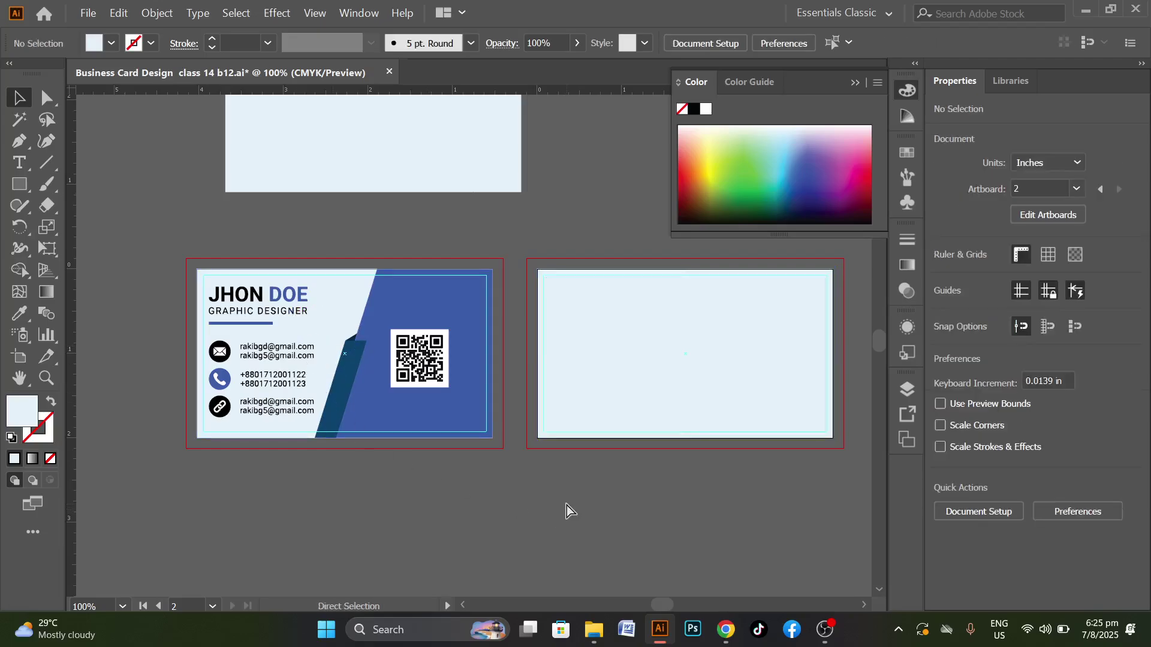
Save the business card document and check the front and back cards
{"action": "key", "text": "ctrl+s"}
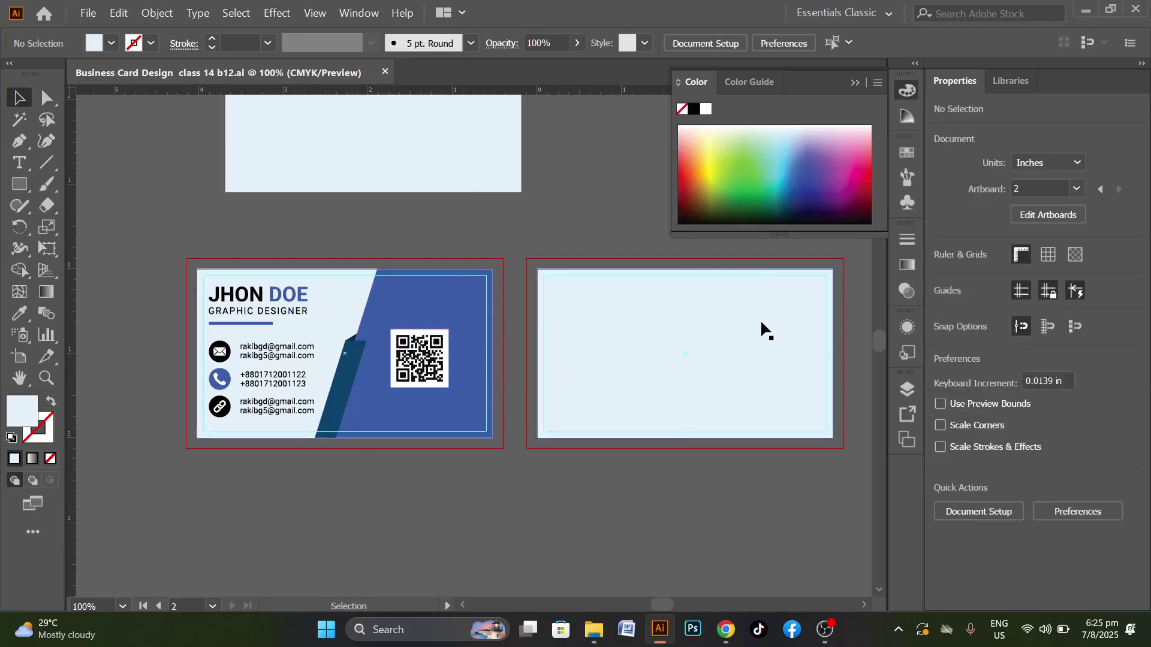
{"action": "scroll", "coordinate": [787, 382], "scroll_direction": "up", "scroll_amount": 1}
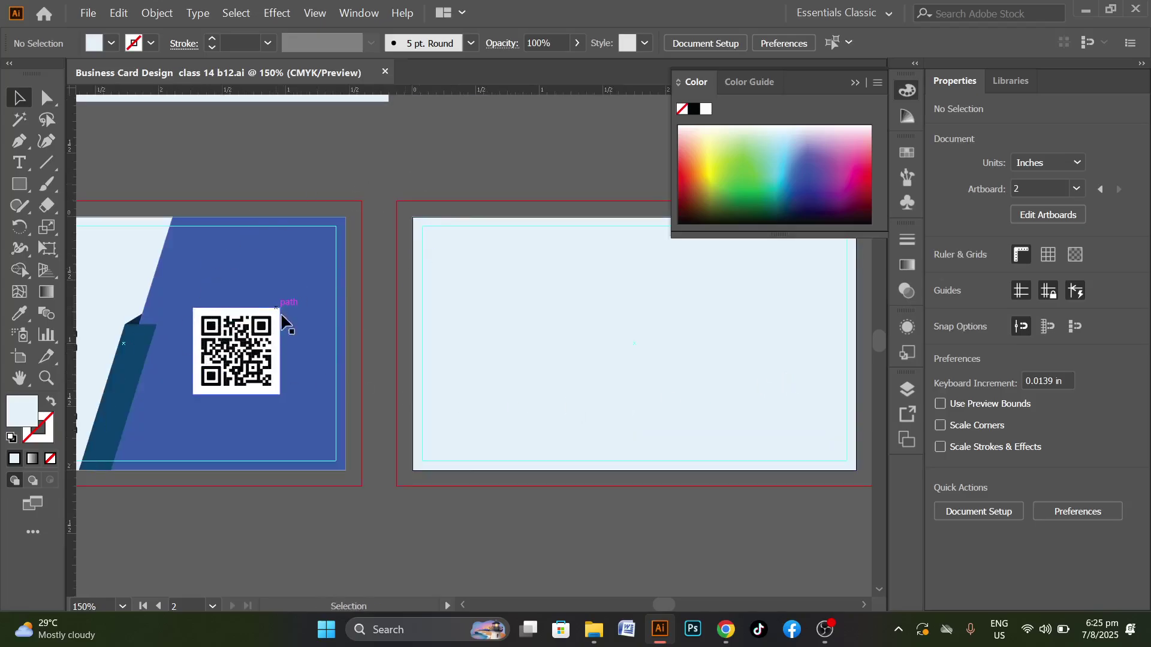
{"action": "scroll", "coordinate": [696, 504], "scroll_direction": "down", "scroll_amount": 1}
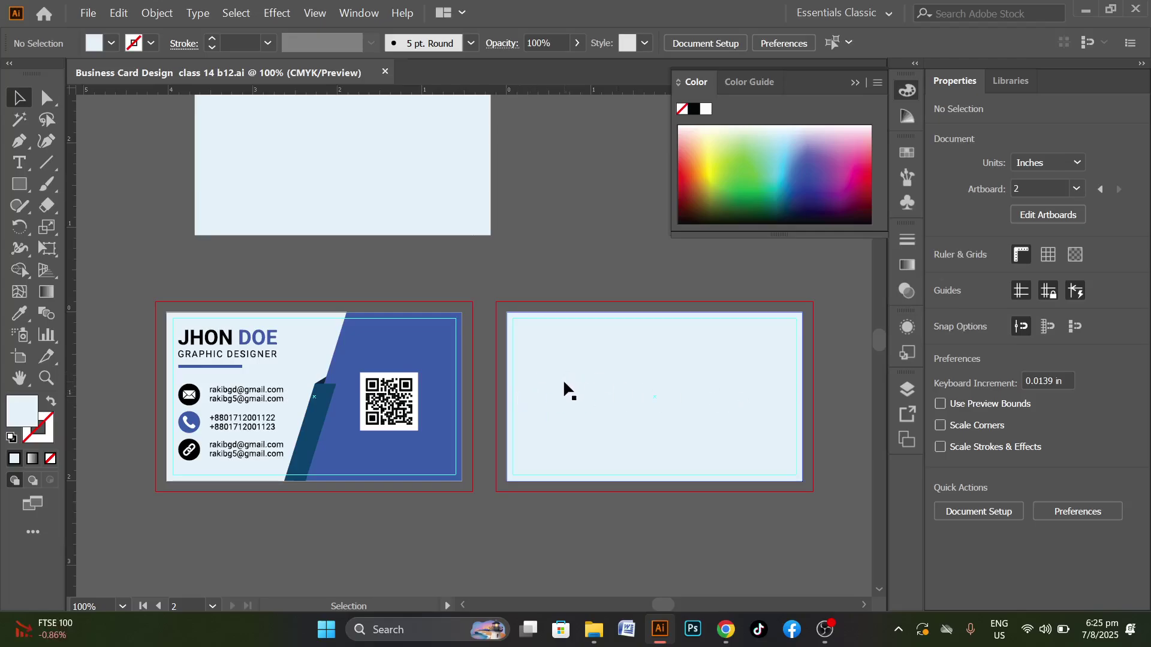
Draw a square about 0.88 in wide below the cards and place a copy overlapping it diagonally, down to the right
{"action": "left_click_drag", "start_coordinate": [24, 186], "coordinate": [90, 186]}
{"action": "scroll", "coordinate": [481, 341], "scroll_direction": "down", "scroll_amount": 4}
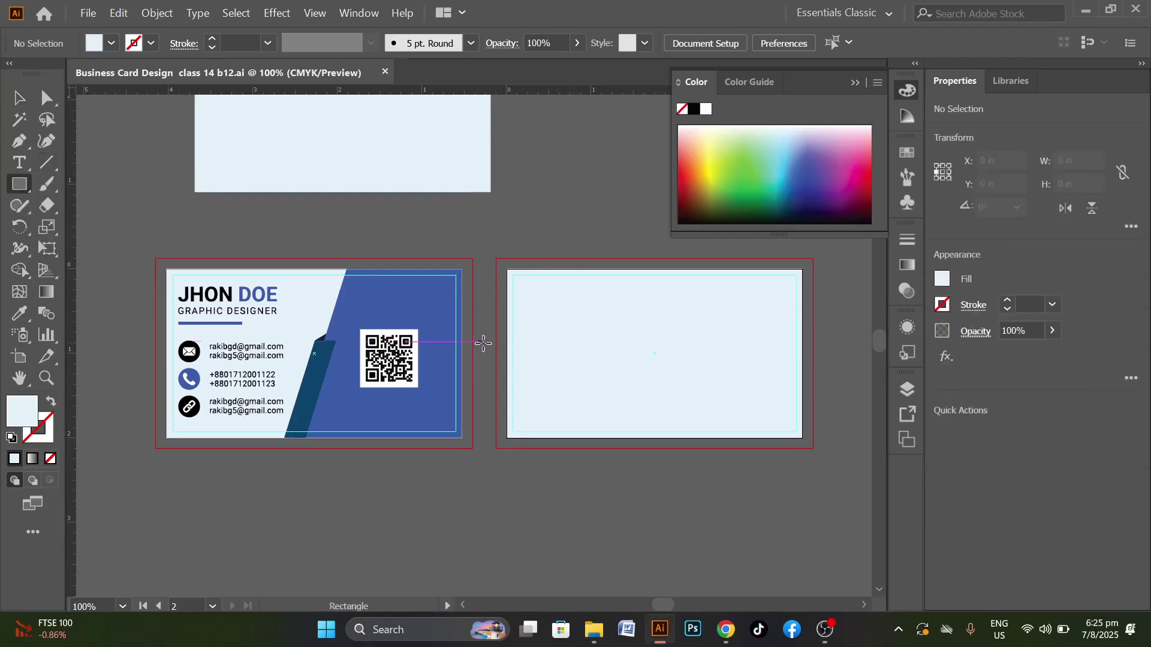
{"action": "scroll", "coordinate": [636, 474], "scroll_direction": "down", "scroll_amount": 2}
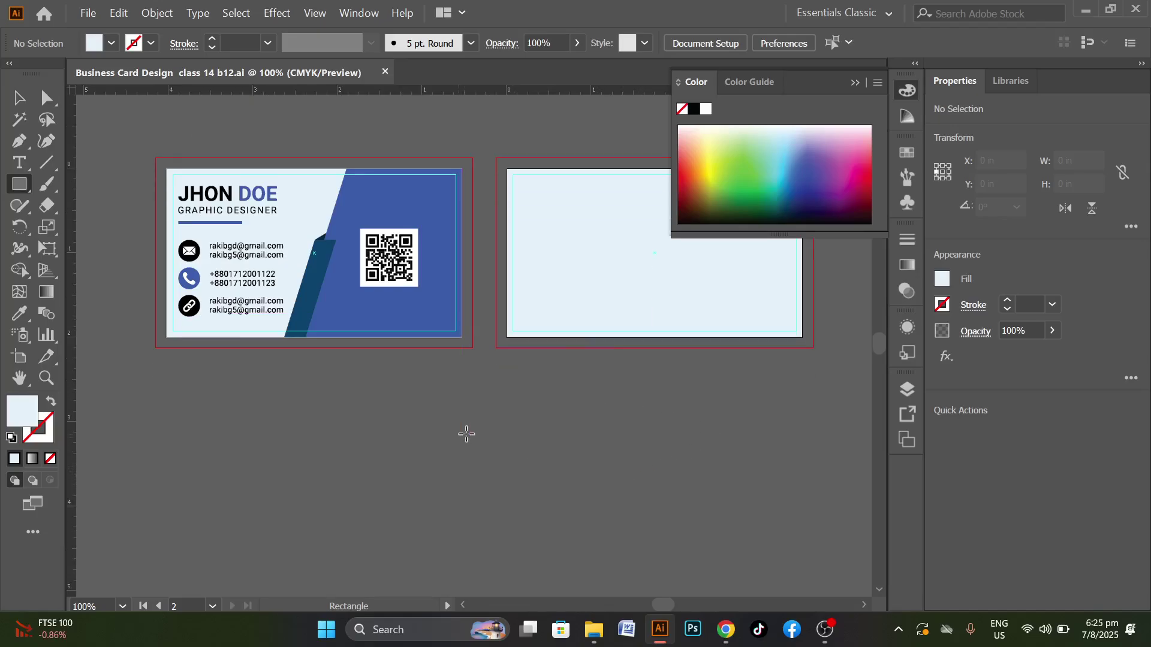
{"action": "left_click_drag", "start_coordinate": [494, 431], "coordinate": [534, 469]}
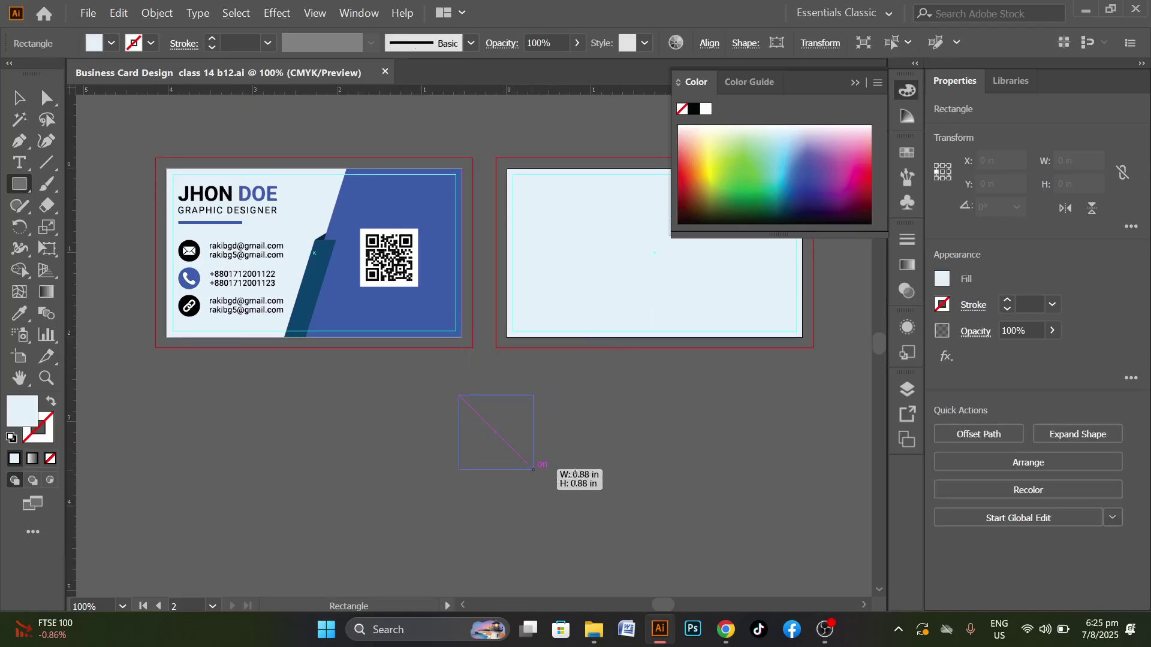
{"action": "left_click", "coordinate": [18, 97]}
{"action": "left_click_drag", "start_coordinate": [499, 433], "coordinate": [531, 465]}
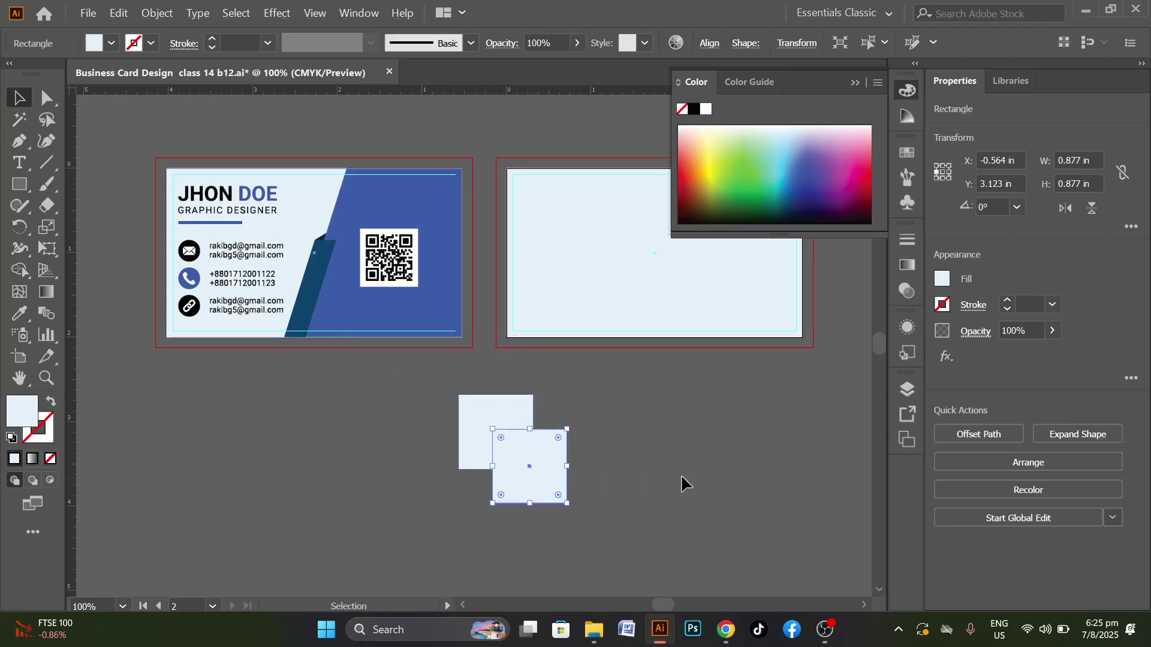
Remove the overlapping area of the two squares with the Shape Builder tool
{"action": "left_click_drag", "start_coordinate": [413, 404], "coordinate": [573, 495]}
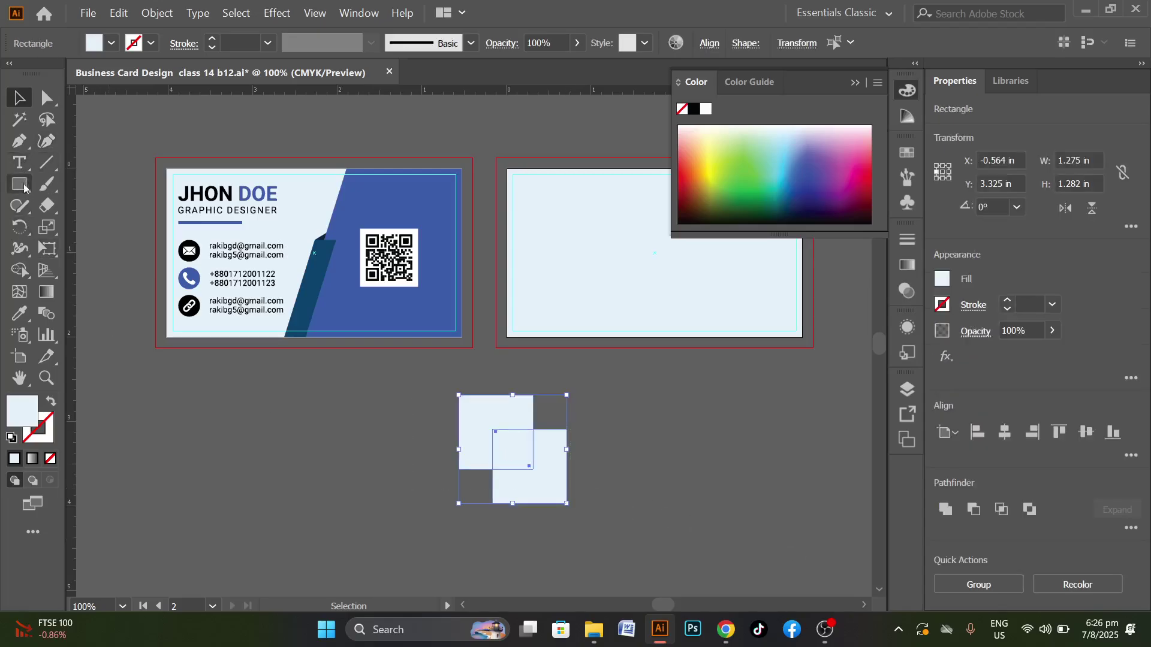
{"action": "left_click", "coordinate": [19, 270]}
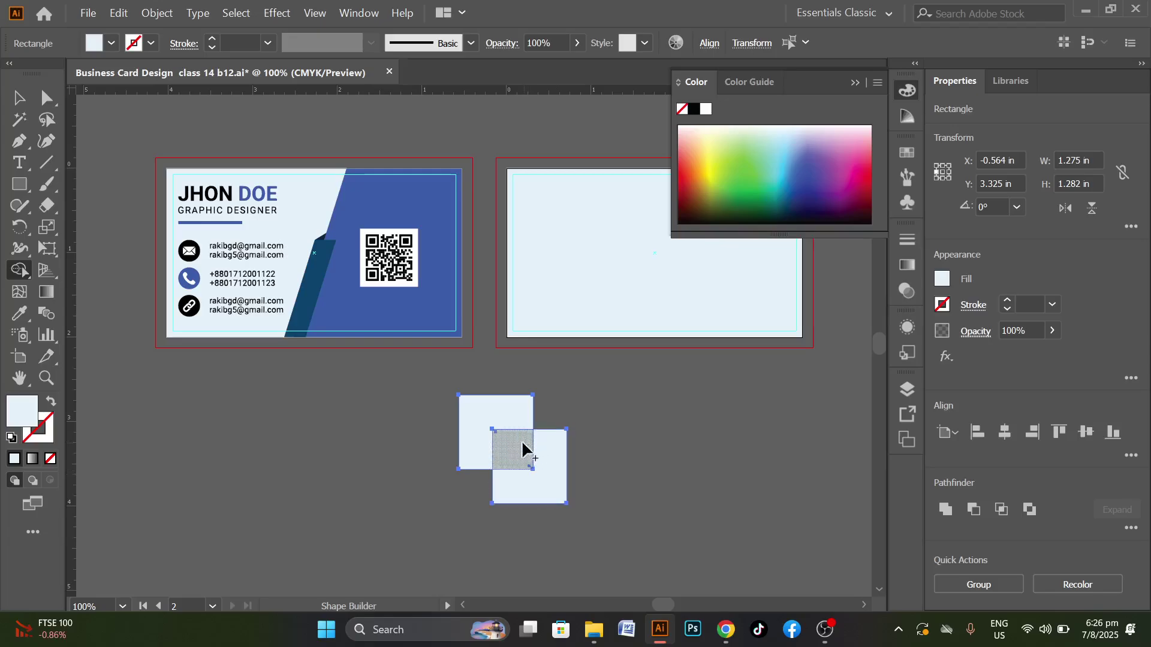
{"action": "left_click", "coordinate": [513, 449], "text": "alt"}
{"action": "left_click", "coordinate": [19, 98]}
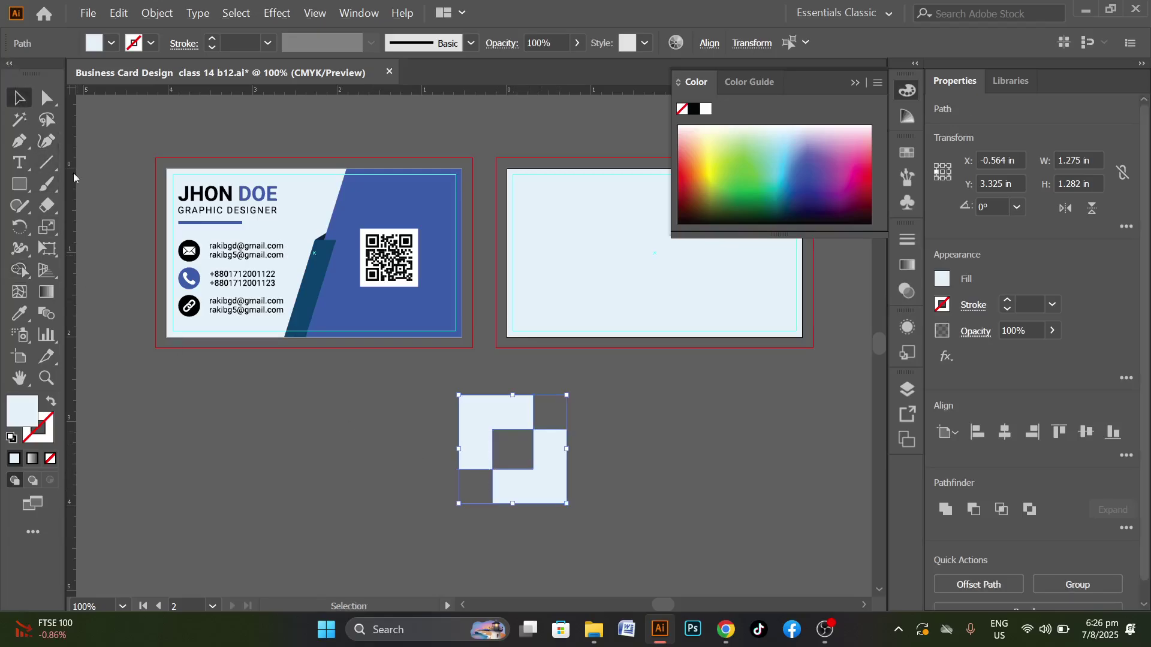
Round all corners of the two L-shaped pieces and deselect them
{"action": "left_click", "coordinate": [47, 97]}
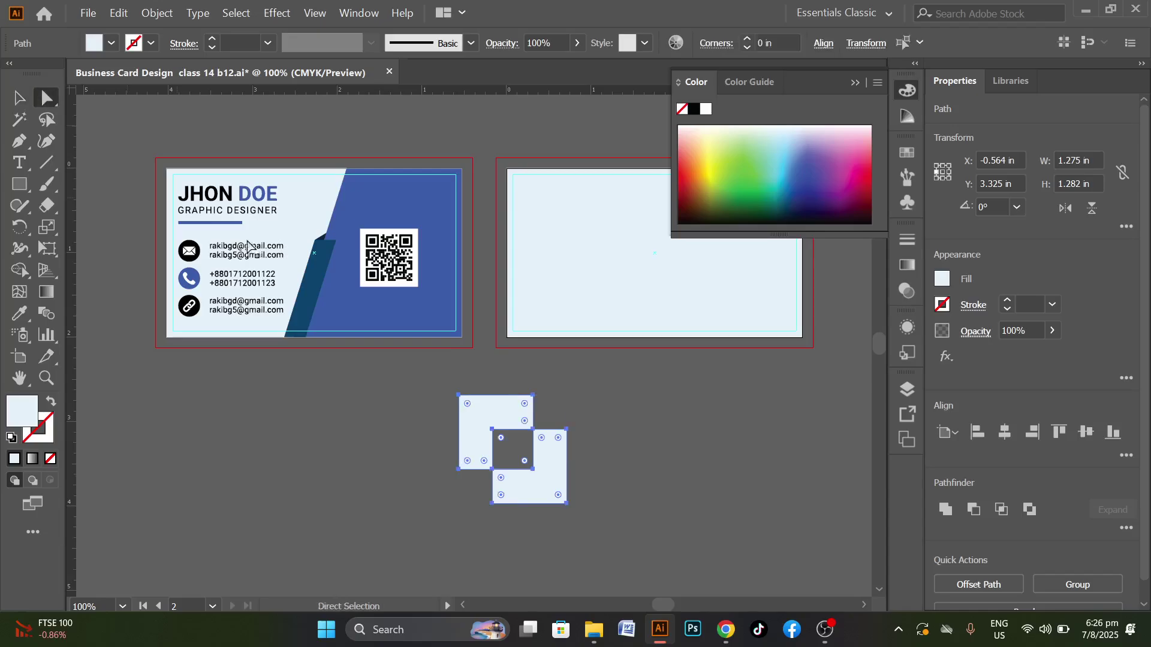
{"action": "mouse_move", "coordinate": [499, 438]}
{"action": "left_mouse_down"}
{"action": "mouse_move", "coordinate": [528, 465]}
{"action": "mouse_move", "coordinate": [495, 436]}
{"action": "mouse_move", "coordinate": [510, 454]}
{"action": "left_mouse_up"}
{"action": "left_click", "coordinate": [711, 462]}
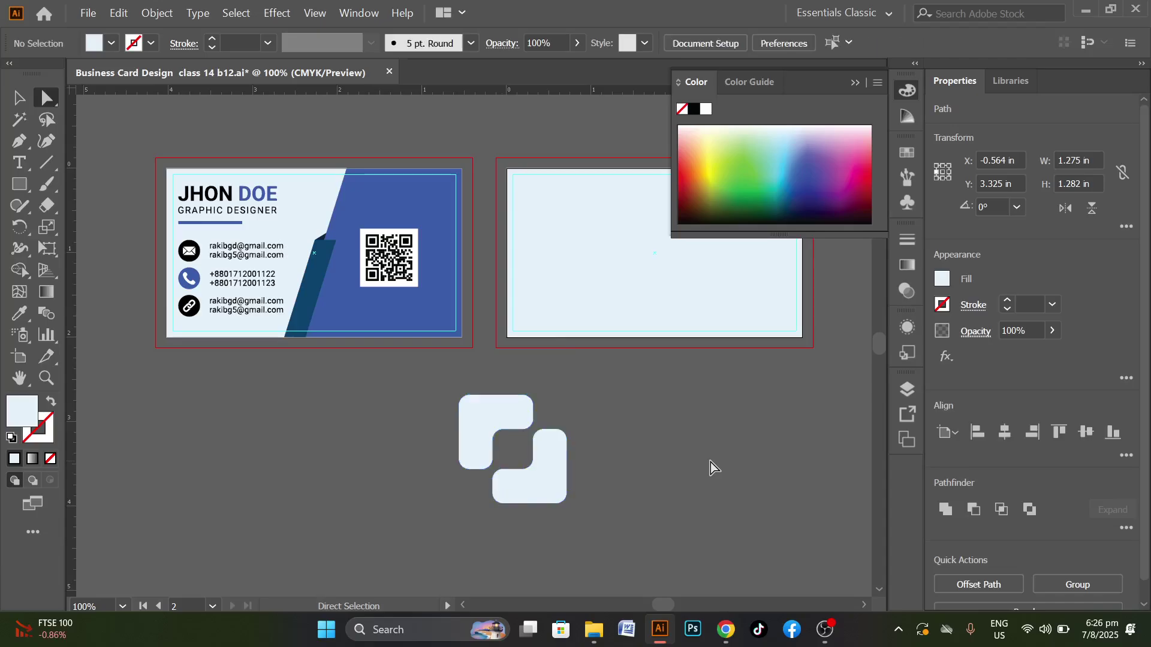
{"action": "left_click", "coordinate": [19, 97]}
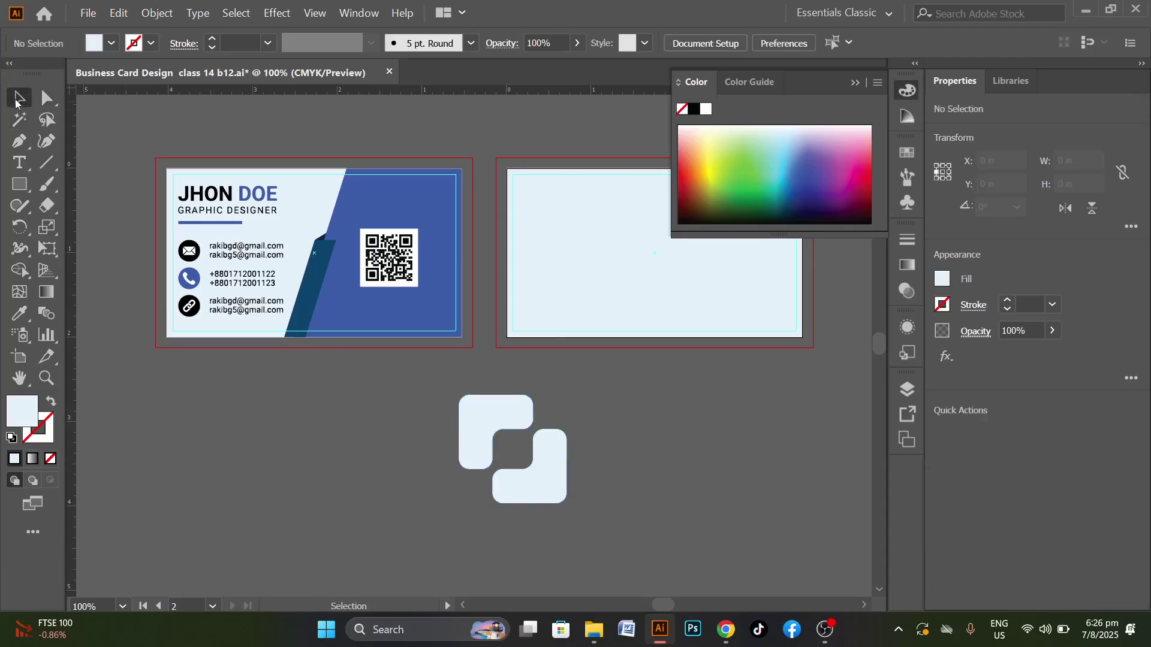
Try moving the lower-right rounded piece up beside the other one, and undo back to the two plain overlapping squares
{"action": "scroll", "coordinate": [314, 398], "scroll_direction": "down", "scroll_amount": 3}
{"action": "scroll", "coordinate": [456, 453], "scroll_direction": "up", "scroll_amount": 3}
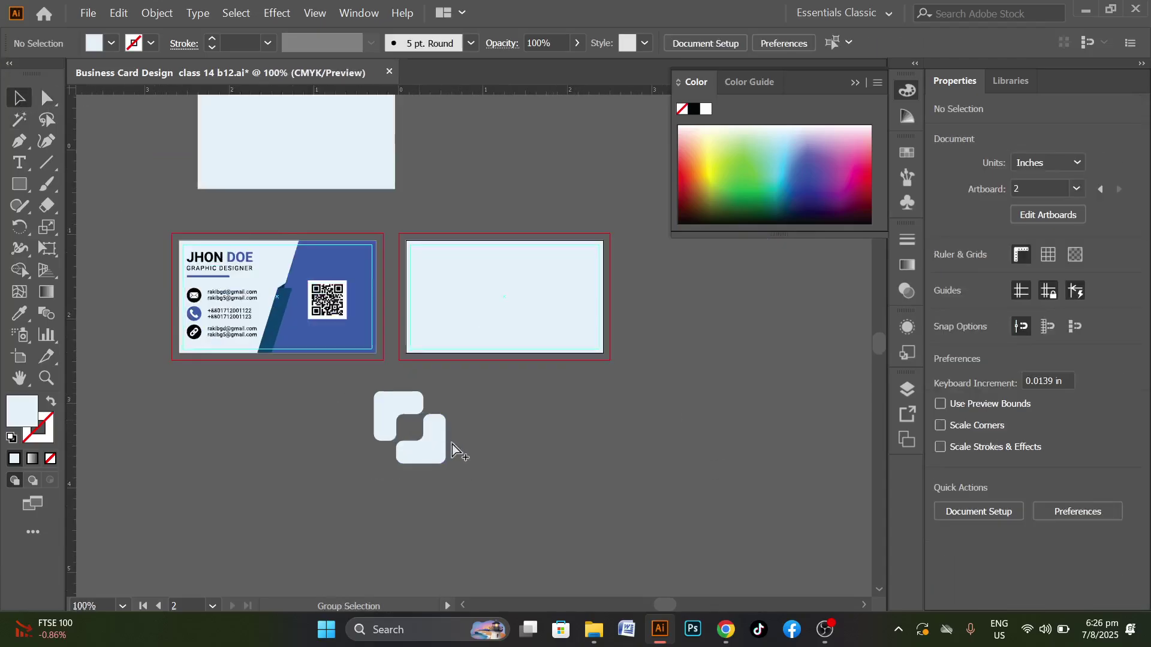
{"action": "mouse_move", "coordinate": [448, 430]}
{"action": "left_mouse_down"}
{"action": "mouse_move", "coordinate": [458, 409]}
{"action": "mouse_move", "coordinate": [454, 418]}
{"action": "left_mouse_up"}
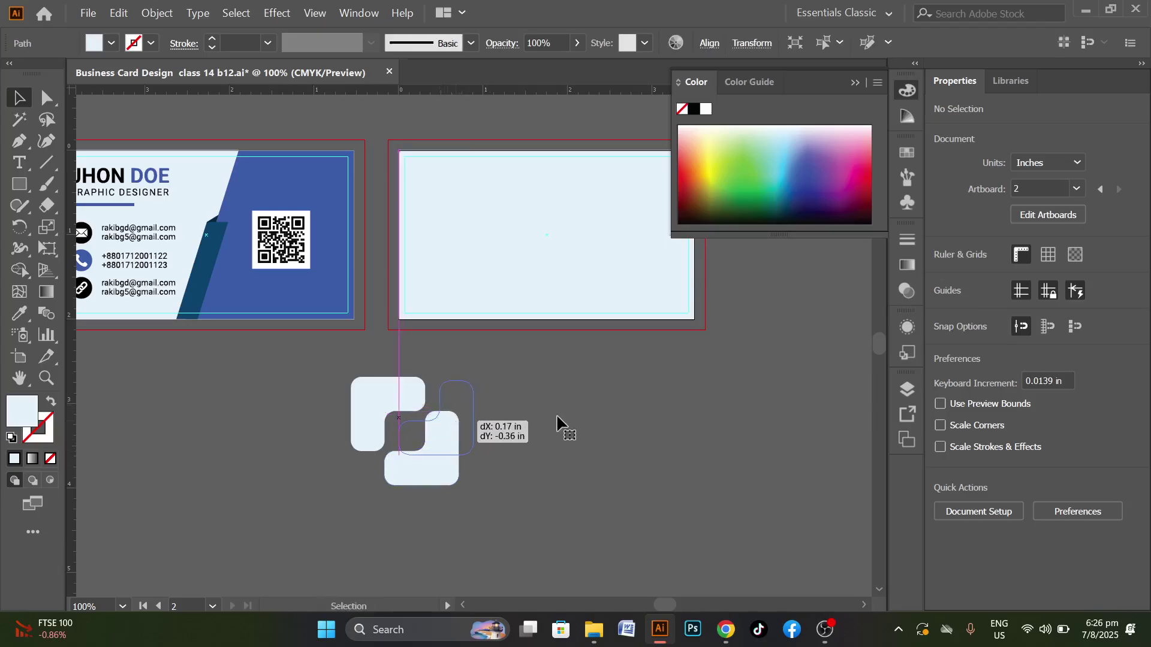
{"action": "left_click", "coordinate": [556, 412]}
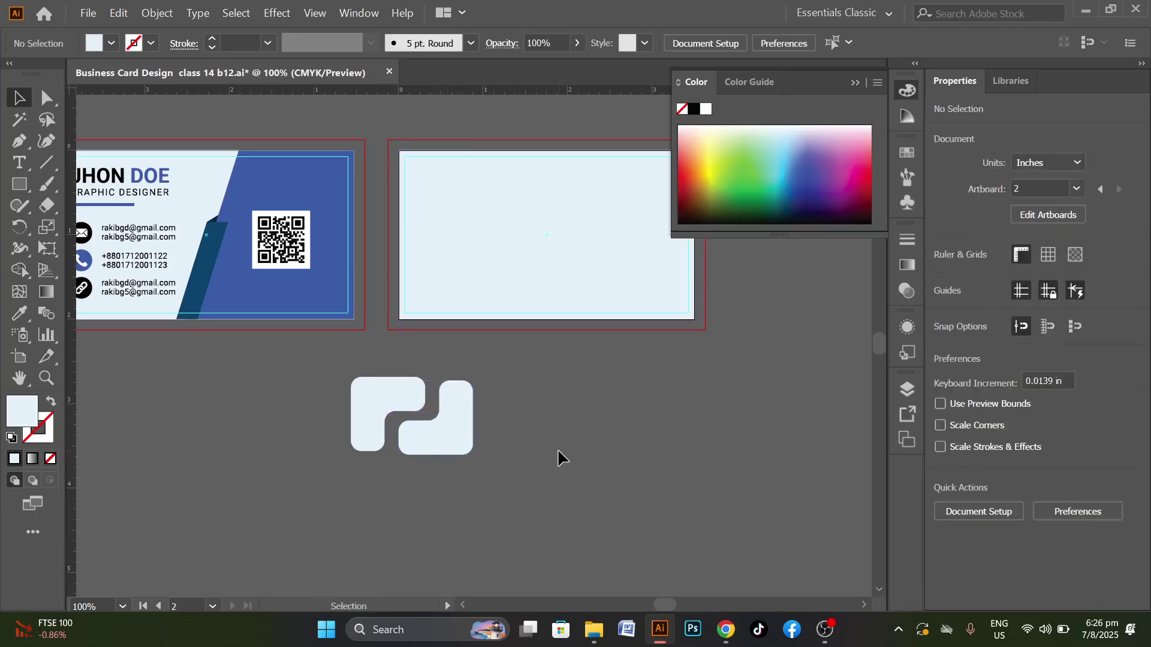
{"action": "key", "text": "ctrl+z"}
{"action": "key", "text": "ctrl+z"}
Move the copied square closer to the original so that the two overlap more
{"action": "left_click", "coordinate": [556, 408]}
{"action": "left_click", "coordinate": [417, 434]}
{"action": "left_click_drag", "start_coordinate": [443, 443], "coordinate": [427, 423]}
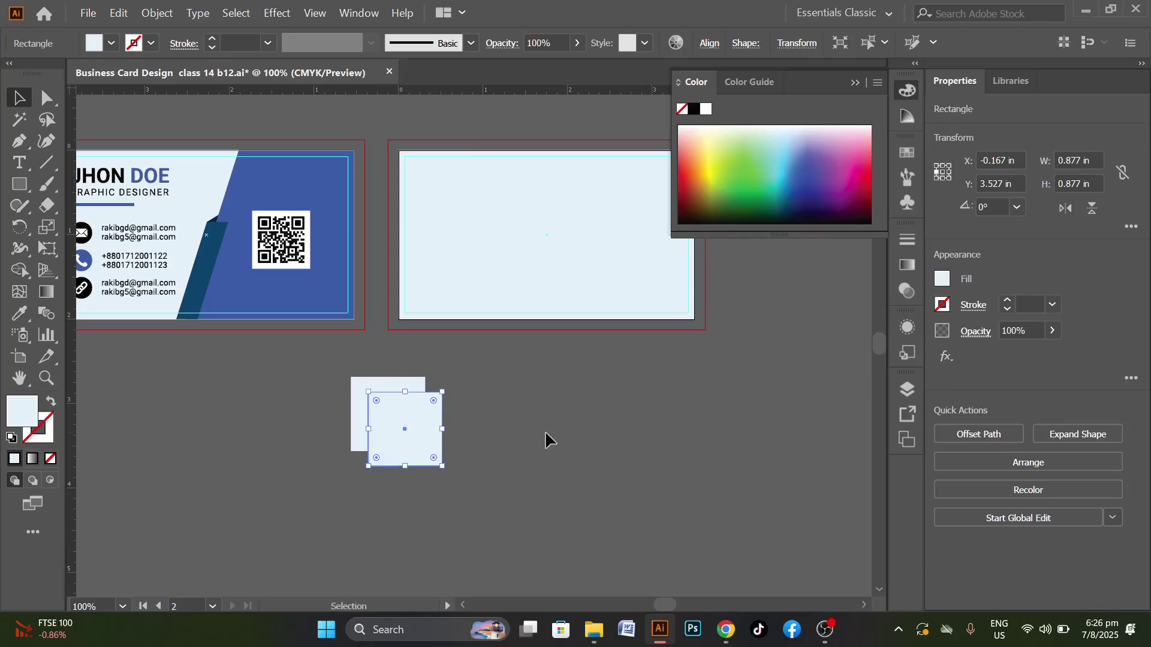
Cut the overlapping area out of both squares with the Shape Builder tool, leaving two thin L-shaped pieces
{"action": "left_click_drag", "start_coordinate": [321, 404], "coordinate": [441, 456]}
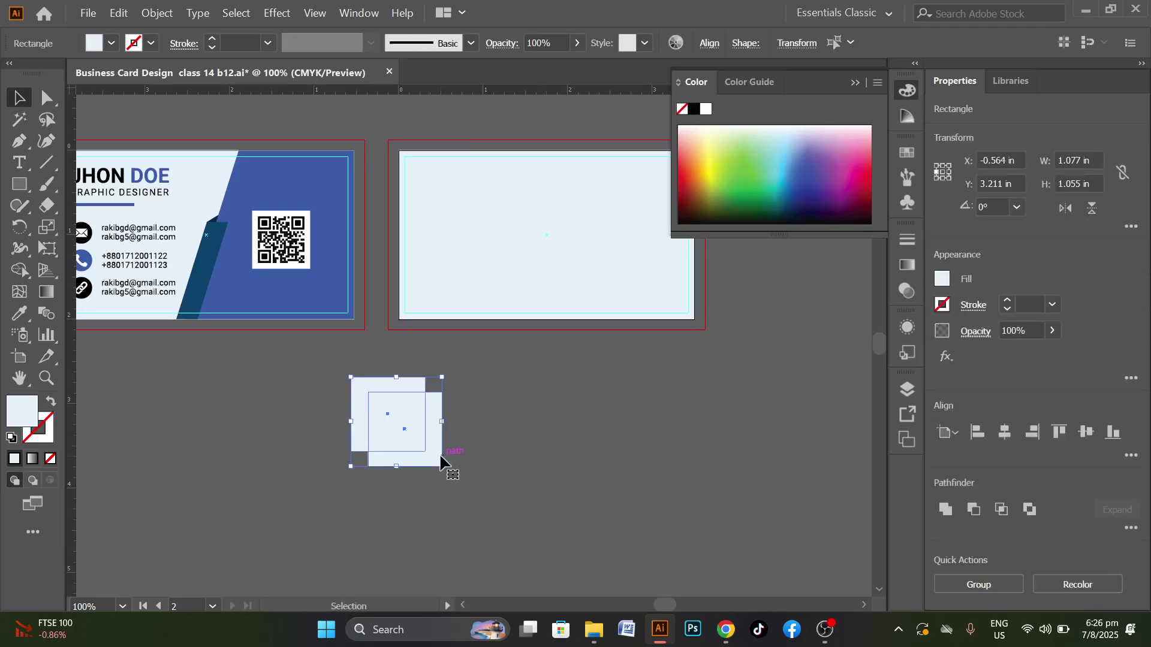
{"action": "left_click", "coordinate": [19, 270]}
{"action": "left_click", "coordinate": [405, 428], "text": "alt"}
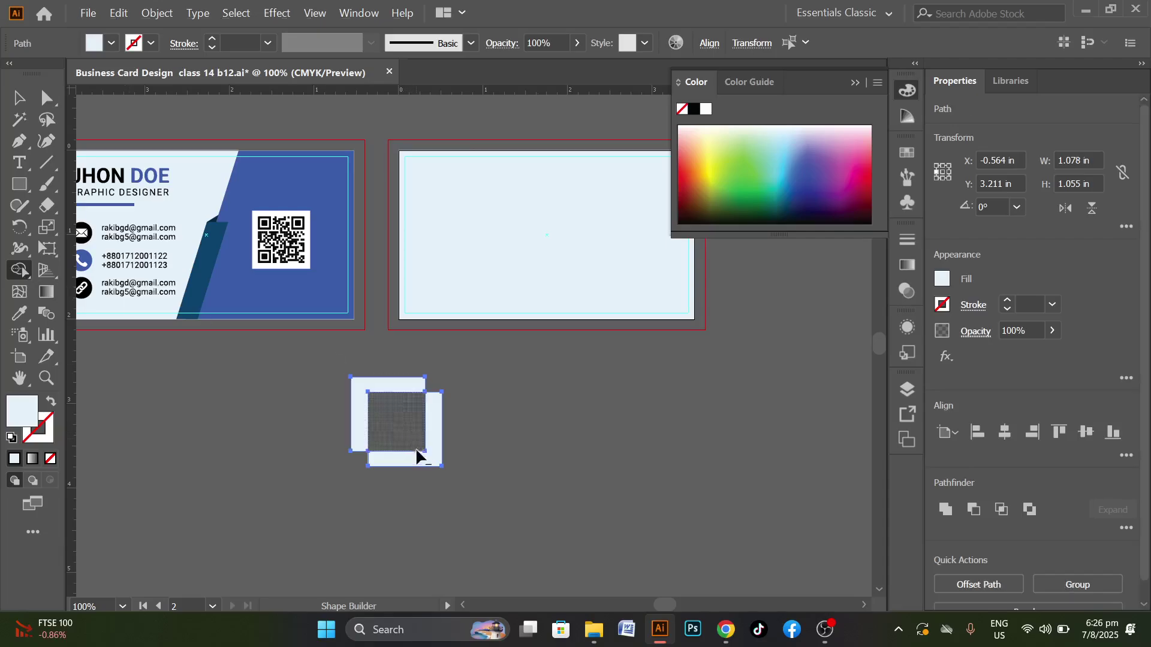
{"action": "left_click", "coordinate": [16, 98]}
{"action": "left_click", "coordinate": [546, 415]}
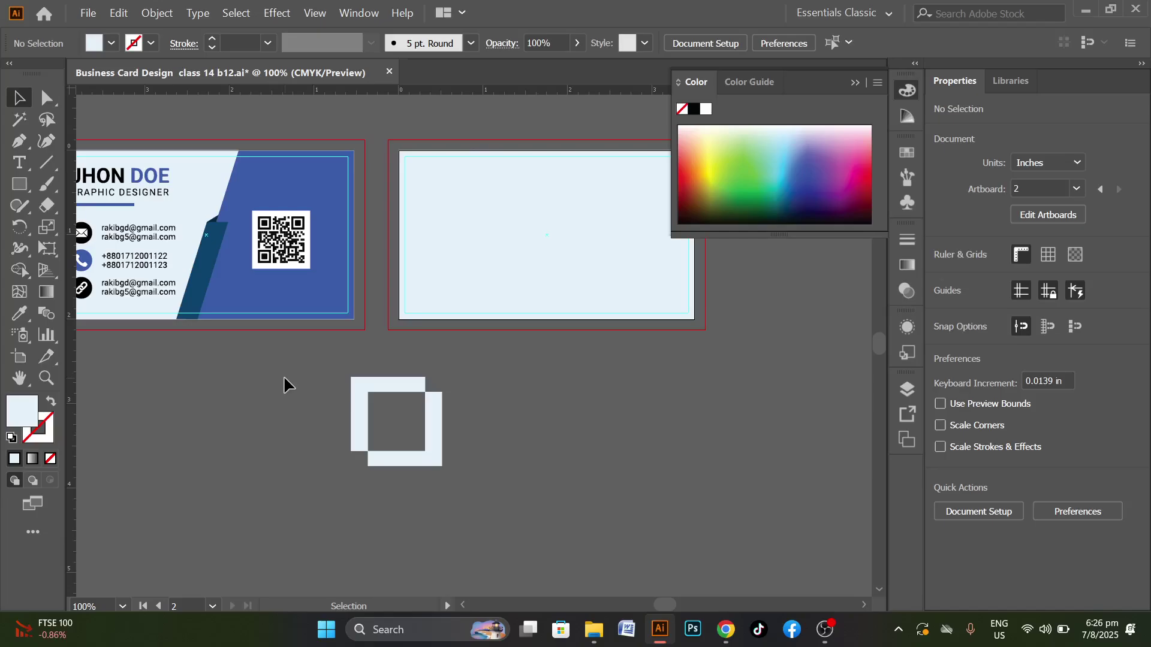
Draw a small square about 0.31 in wide in the middle of the hollow between the two L-shaped pieces
{"action": "left_click", "coordinate": [18, 184]}
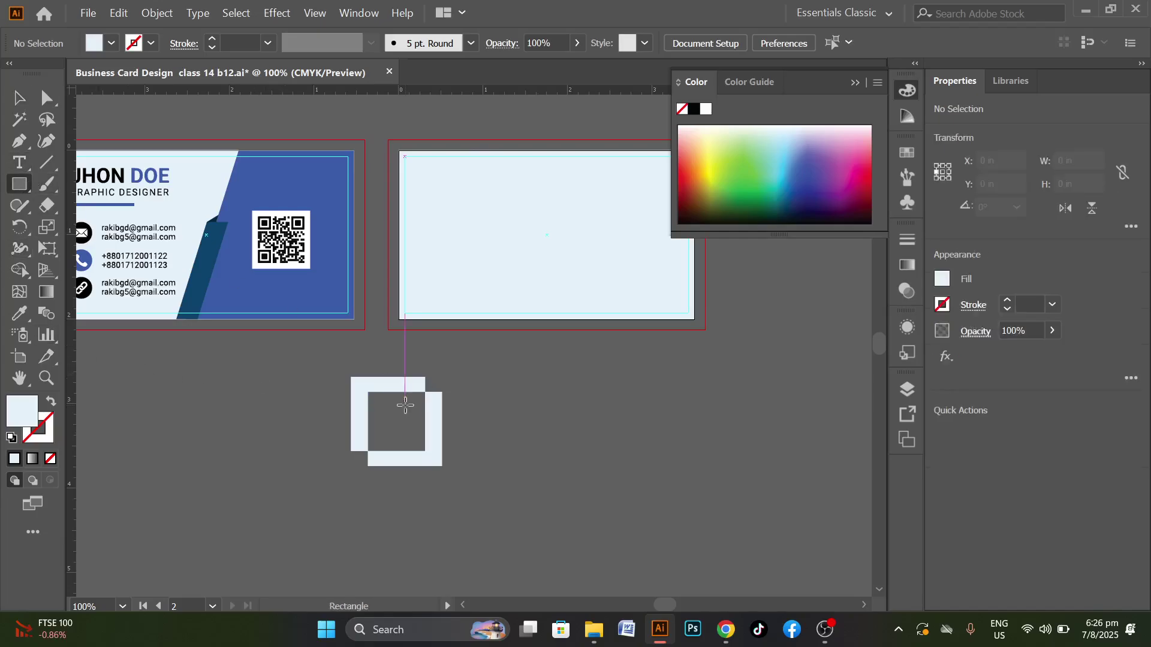
{"action": "left_click_drag", "start_coordinate": [395, 419], "coordinate": [408, 430]}
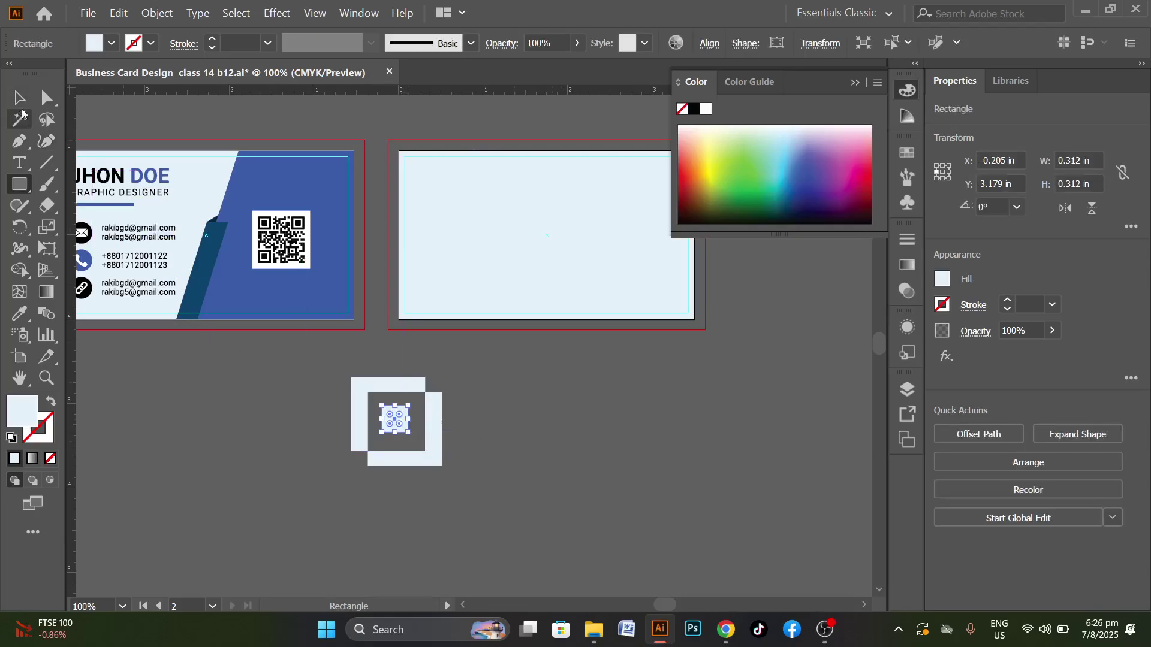
{"action": "left_click", "coordinate": [18, 97]}
{"action": "left_click", "coordinate": [496, 397]}
Move the small square out to the side and shift the lower-right L-shaped piece until its ends overlap the other piece
{"action": "scroll", "coordinate": [396, 425], "scroll_direction": "up", "scroll_amount": 1}
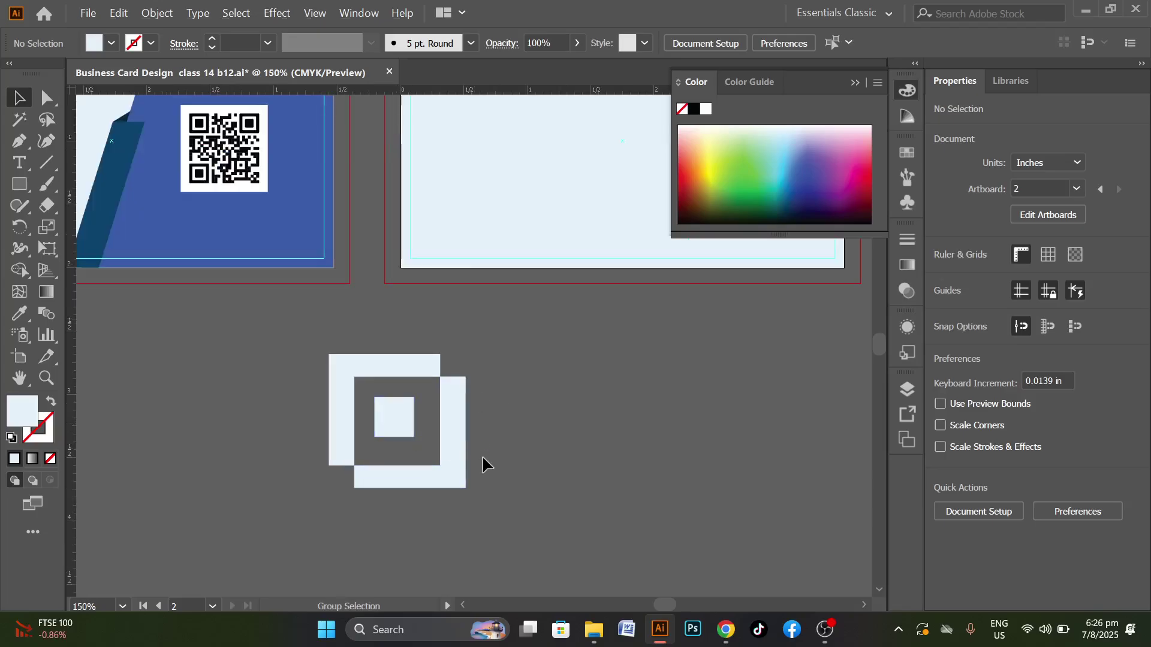
{"action": "left_click_drag", "start_coordinate": [462, 430], "coordinate": [466, 419]}
{"action": "left_click", "coordinate": [595, 466]}
{"action": "left_click_drag", "start_coordinate": [380, 412], "coordinate": [639, 442]}
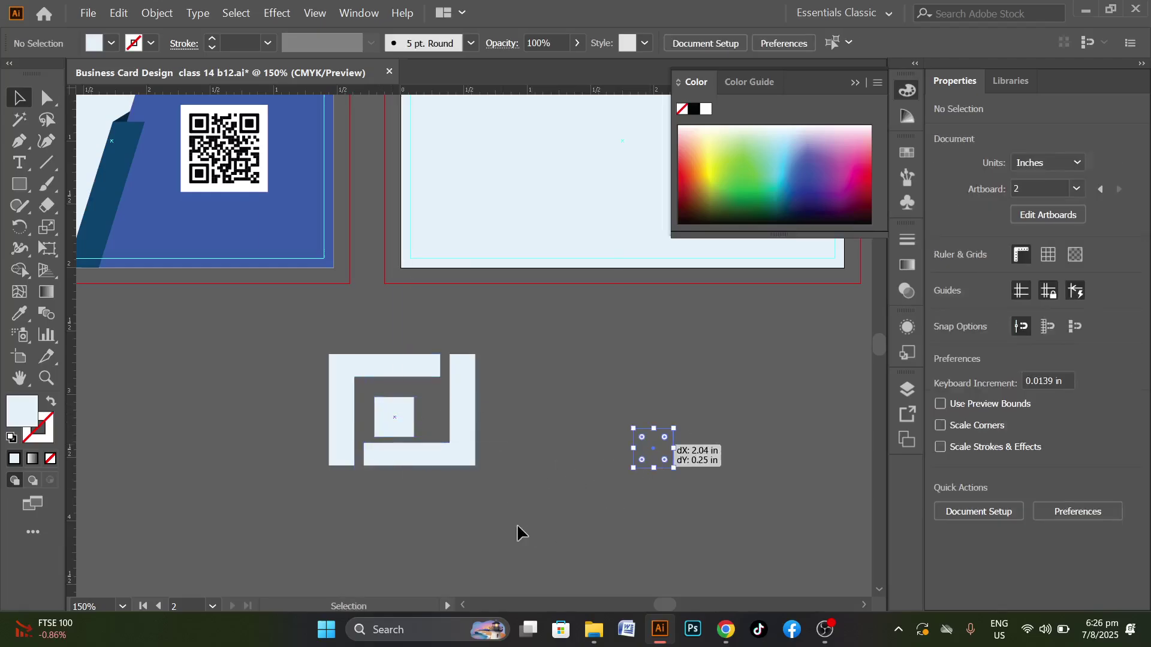
{"action": "left_click_drag", "start_coordinate": [468, 404], "coordinate": [433, 406]}
{"action": "left_click", "coordinate": [520, 404]}
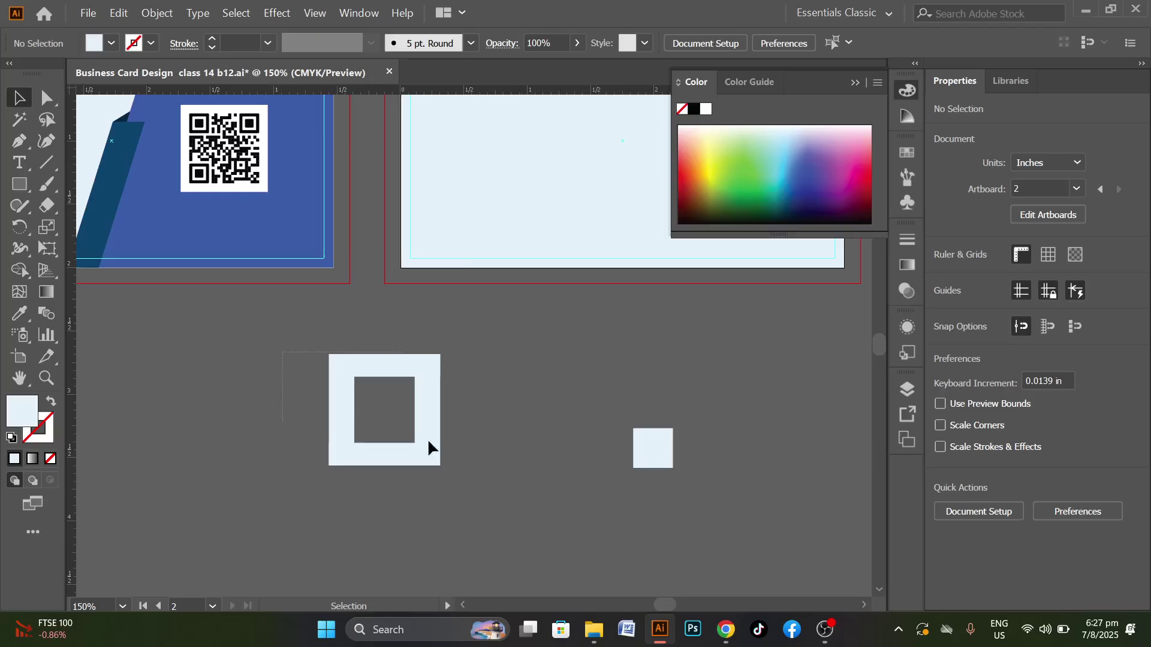
Remove the two overlapping corner areas of the frame with the Shape Builder tool and deselect the pieces
{"action": "left_click_drag", "start_coordinate": [418, 432], "coordinate": [462, 471]}
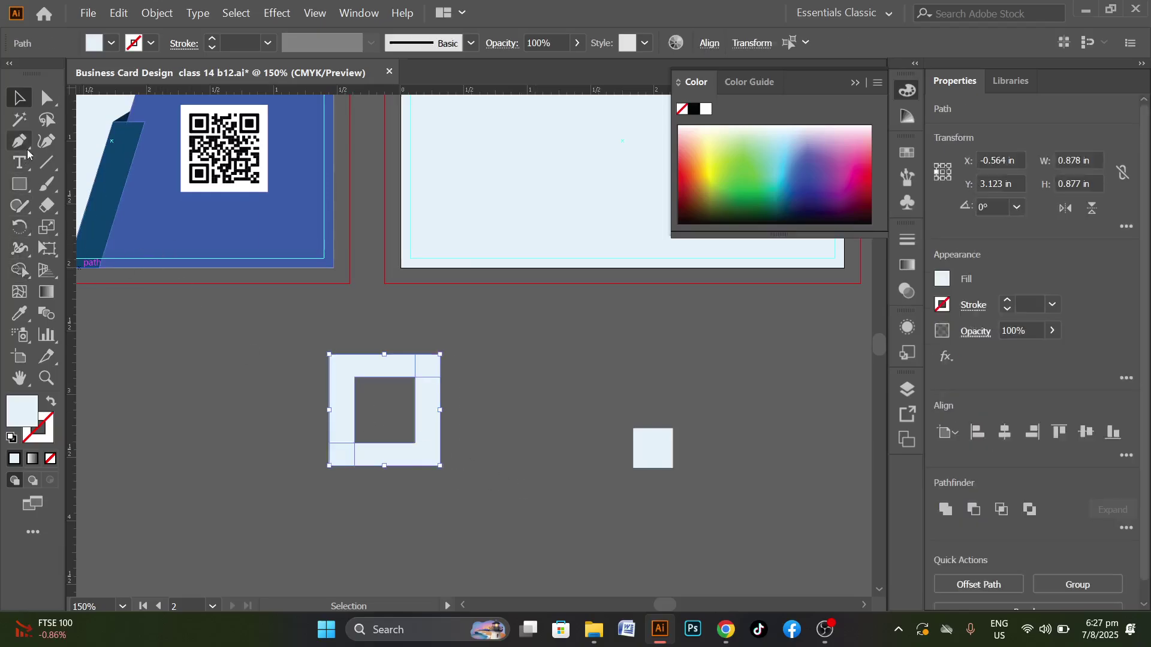
{"action": "left_click", "coordinate": [19, 269]}
{"action": "left_click", "coordinate": [341, 460], "text": "alt"}
{"action": "left_click", "coordinate": [432, 375], "text": "alt"}
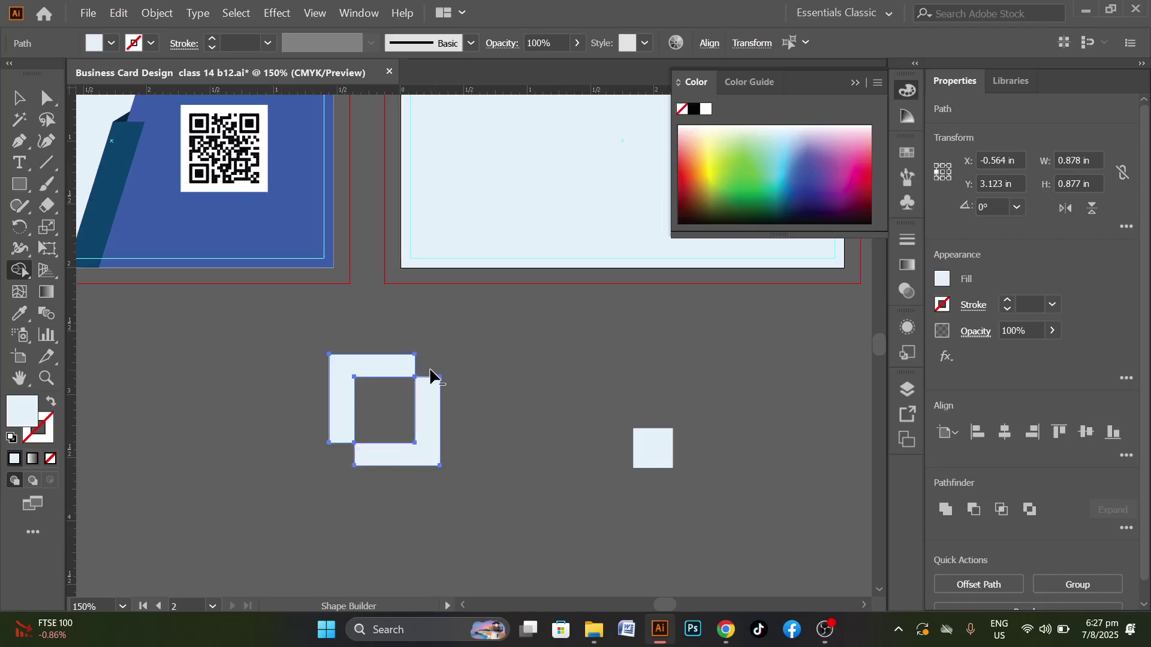
{"action": "left_click", "coordinate": [18, 97]}
{"action": "left_click", "coordinate": [487, 375]}
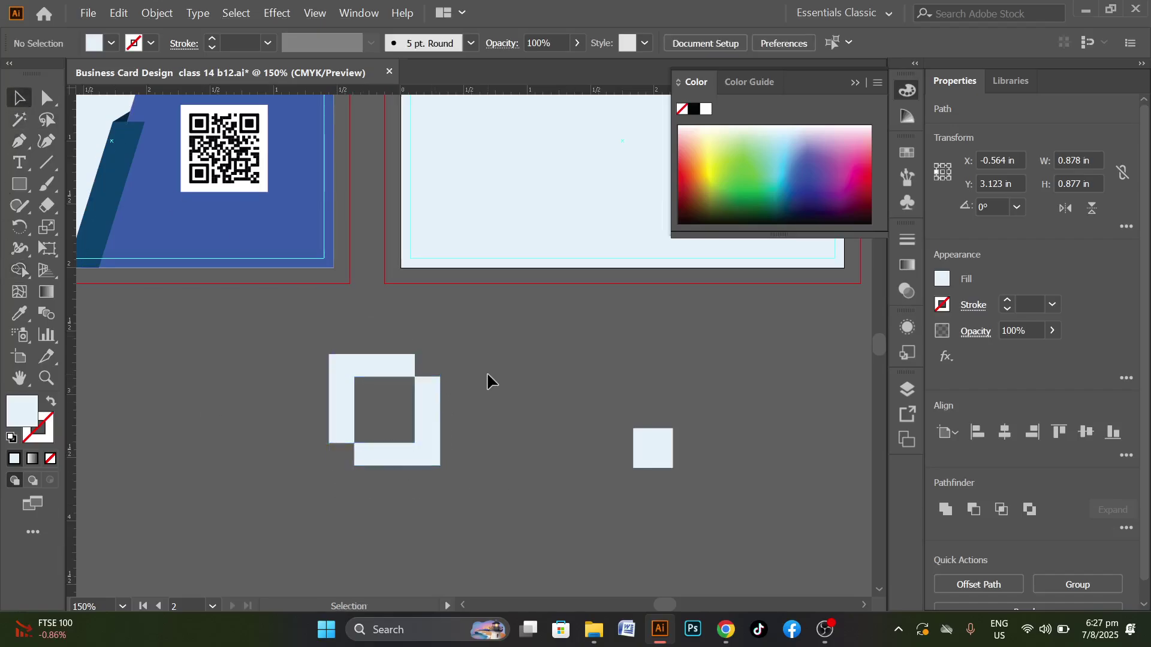
Move the small square back to the center of the hollow between the two L-shaped pieces
{"action": "scroll", "coordinate": [445, 420], "scroll_direction": "down", "scroll_amount": 2}
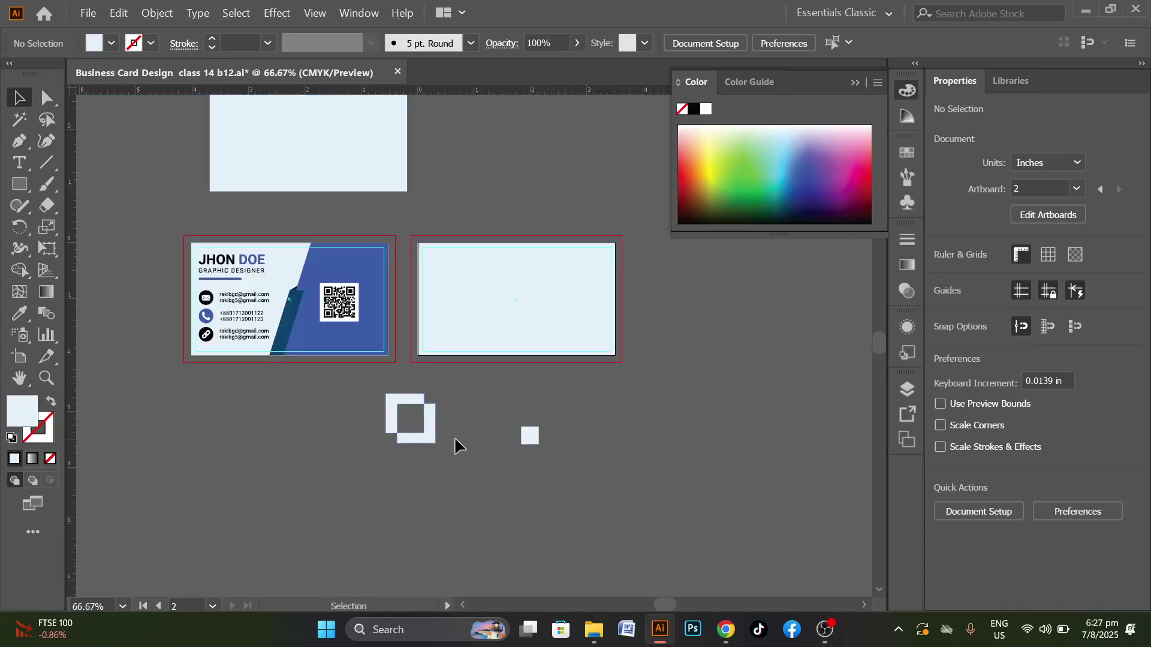
{"action": "left_click_drag", "start_coordinate": [458, 459], "coordinate": [458, 460]}
{"action": "left_click_drag", "start_coordinate": [536, 436], "coordinate": [418, 431]}
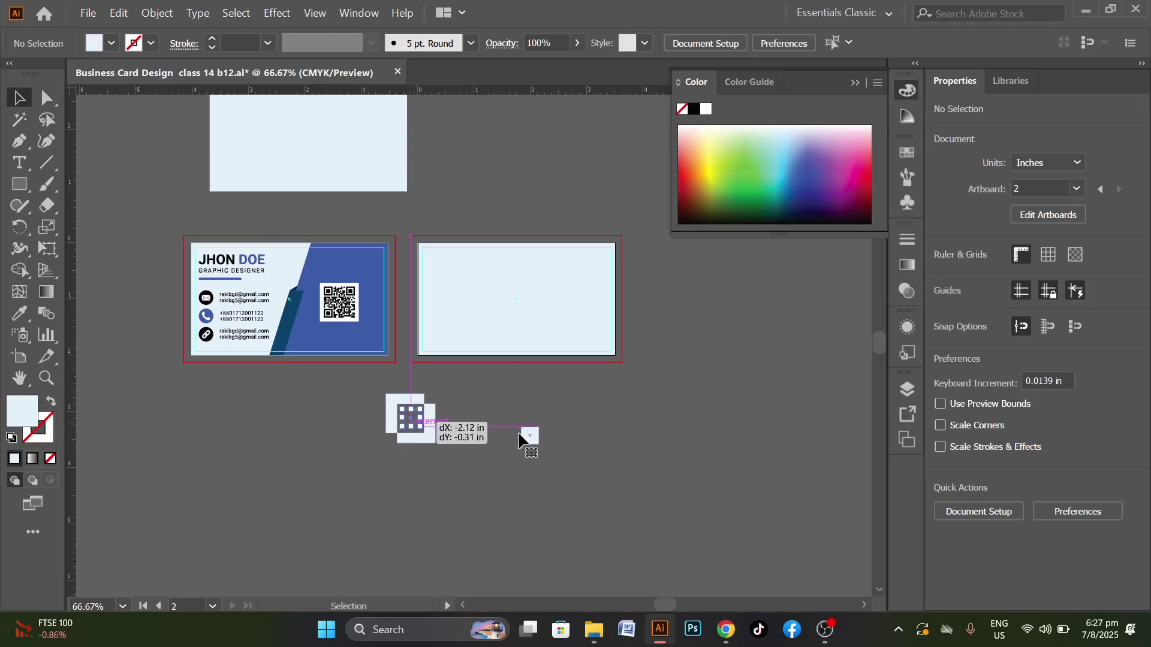
{"action": "left_click", "coordinate": [521, 433]}
{"action": "scroll", "coordinate": [408, 431], "scroll_direction": "up", "scroll_amount": 3}
{"action": "scroll", "coordinate": [443, 408], "scroll_direction": "up", "scroll_amount": 4}
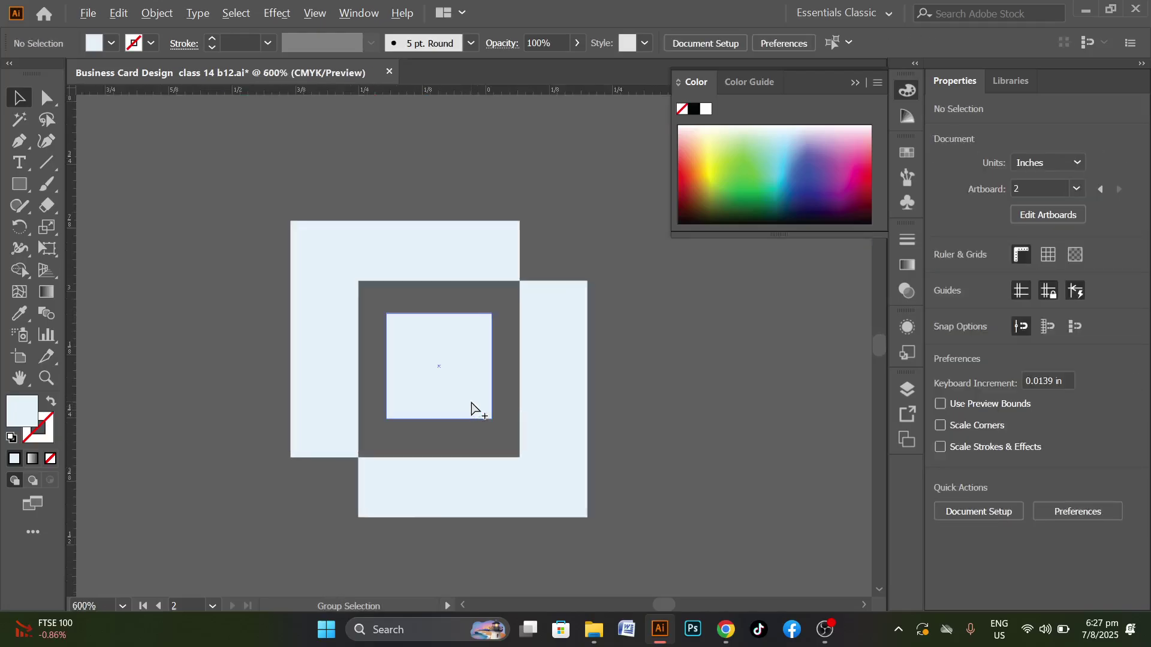
{"action": "left_click", "coordinate": [469, 338]}
{"action": "left_click_drag", "start_coordinate": [504, 273], "coordinate": [484, 288]}
{"action": "left_click", "coordinate": [488, 388]}
{"action": "scroll", "coordinate": [318, 265], "scroll_direction": "down", "scroll_amount": 4}
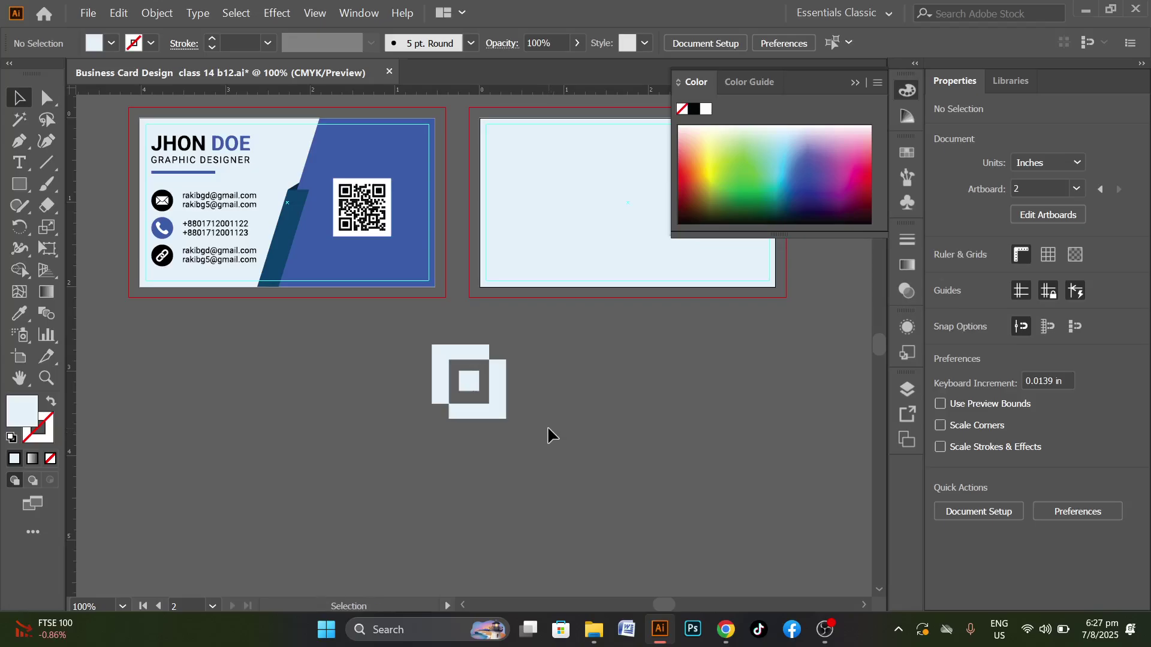
Fill the lower-right L-shaped piece with the black sampled from the front card's envelope icon, and deselect it
{"action": "left_click_drag", "start_coordinate": [489, 399], "coordinate": [489, 398]}
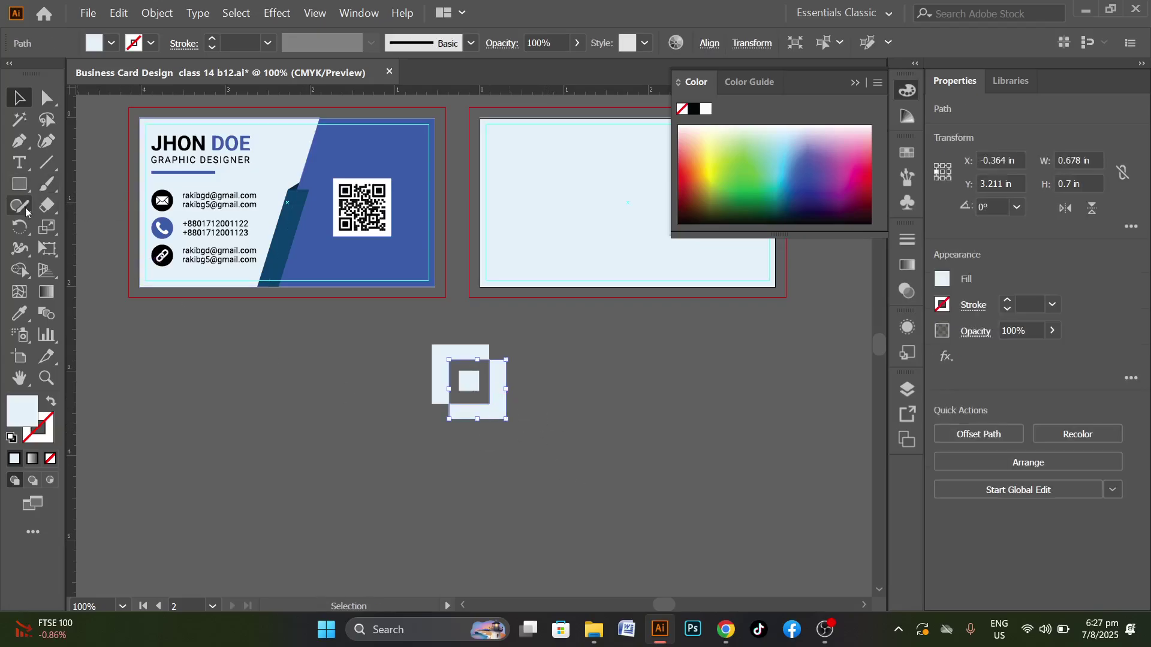
{"action": "left_click", "coordinate": [17, 319]}
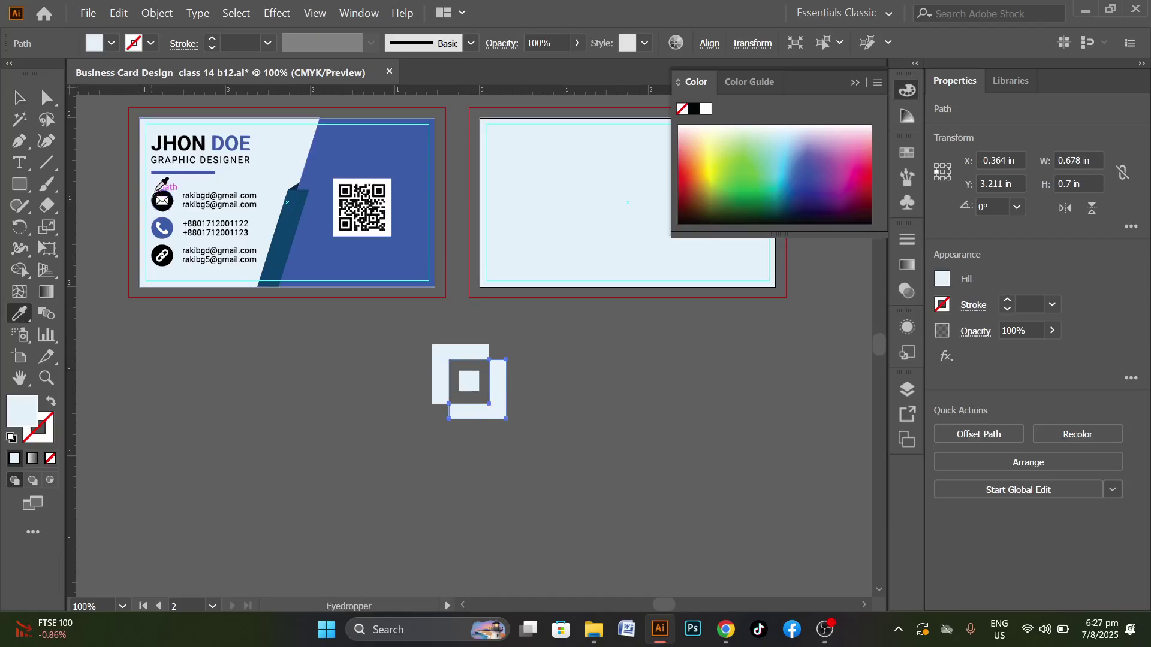
{"action": "left_click", "coordinate": [160, 191]}
{"action": "left_click", "coordinate": [18, 98]}
{"action": "left_click", "coordinate": [269, 390]}
Fill the upper-left L-shaped piece with the blue sampled from the front card's background, and deselect it
{"action": "left_click", "coordinate": [461, 354]}
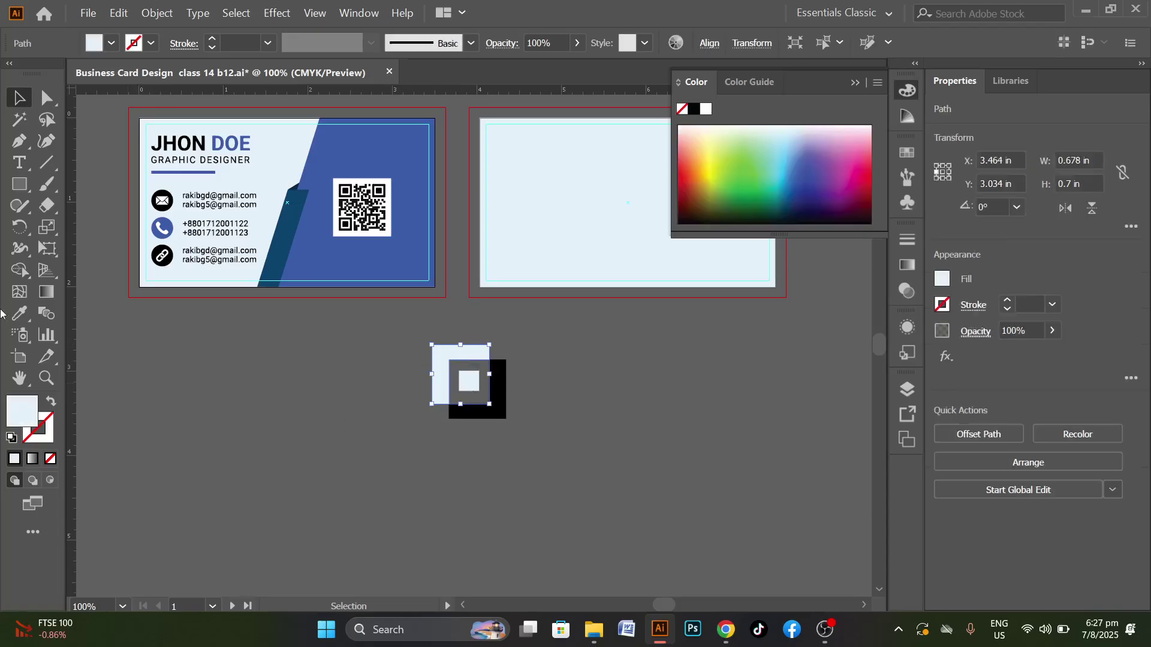
{"action": "key", "text": "i"}
{"action": "left_click", "coordinate": [401, 128]}
{"action": "left_click", "coordinate": [19, 97]}
{"action": "left_click", "coordinate": [395, 432]}
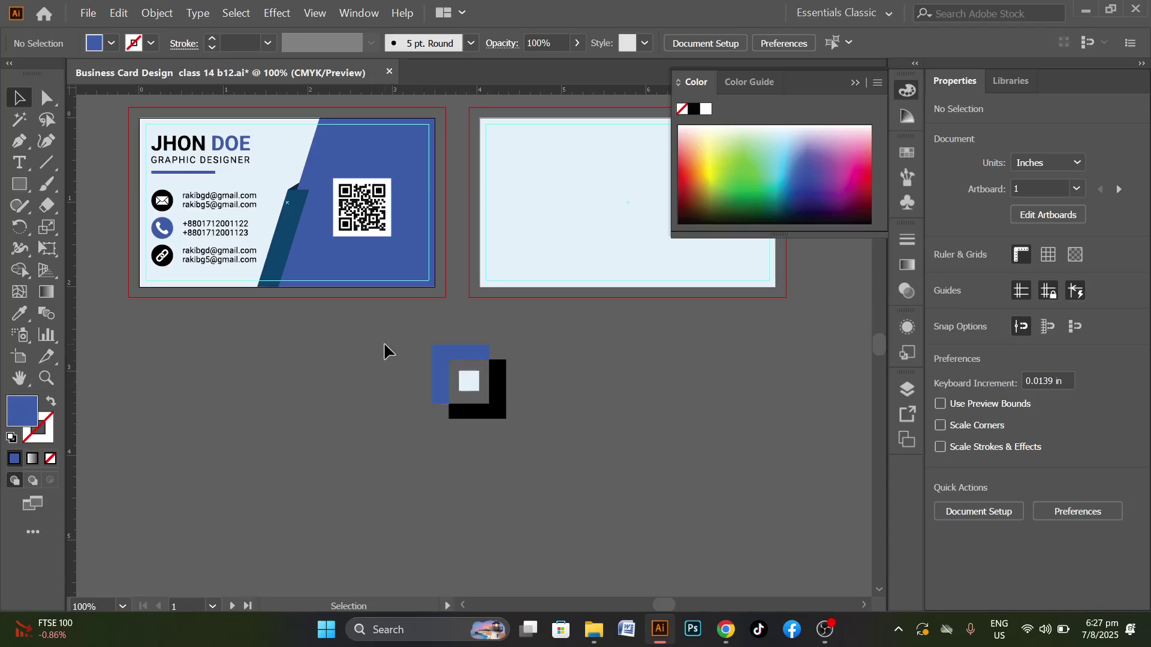
Fill the small center square with the white sampled from the front card's QR code background
{"action": "left_click", "coordinate": [470, 383]}
{"action": "left_click", "coordinate": [26, 319]}
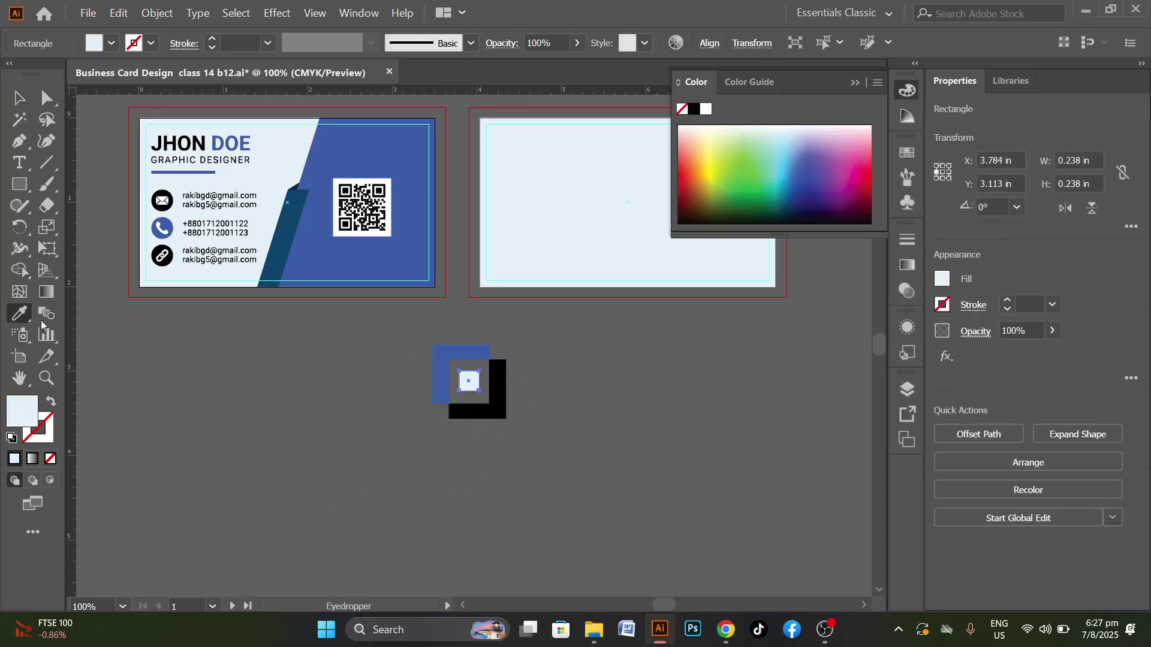
{"action": "left_click", "coordinate": [388, 182]}
{"action": "key", "text": "v"}
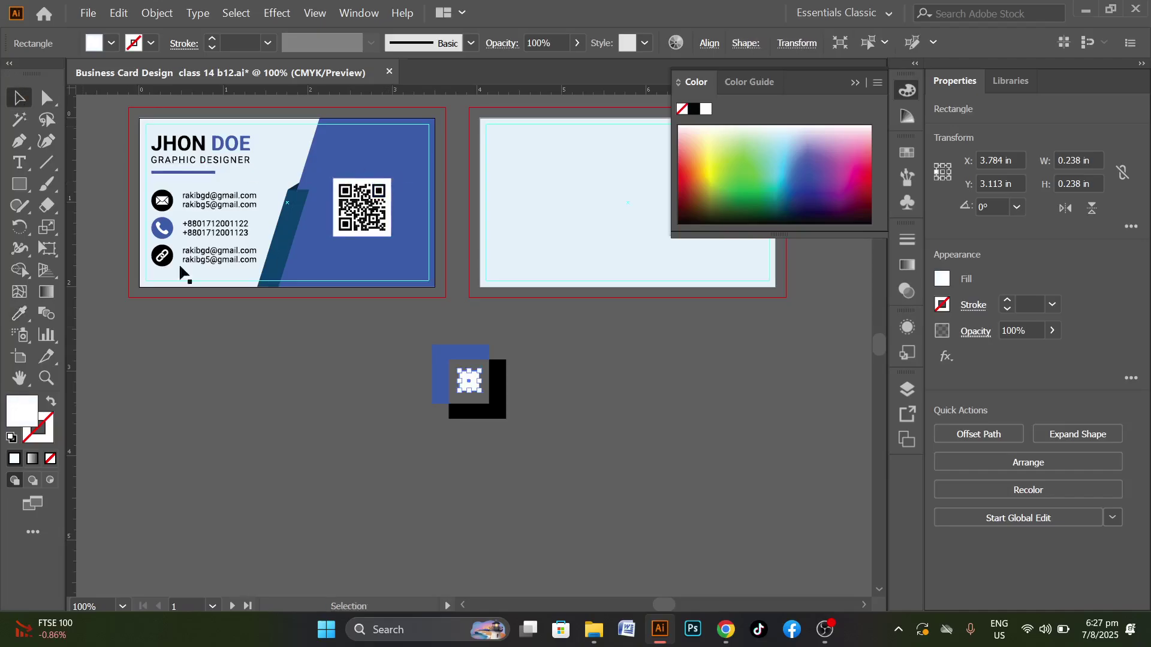
Scale the three logo pieces down together to about 0.52 in wide and group them
{"action": "left_click_drag", "start_coordinate": [411, 375], "coordinate": [524, 428]}
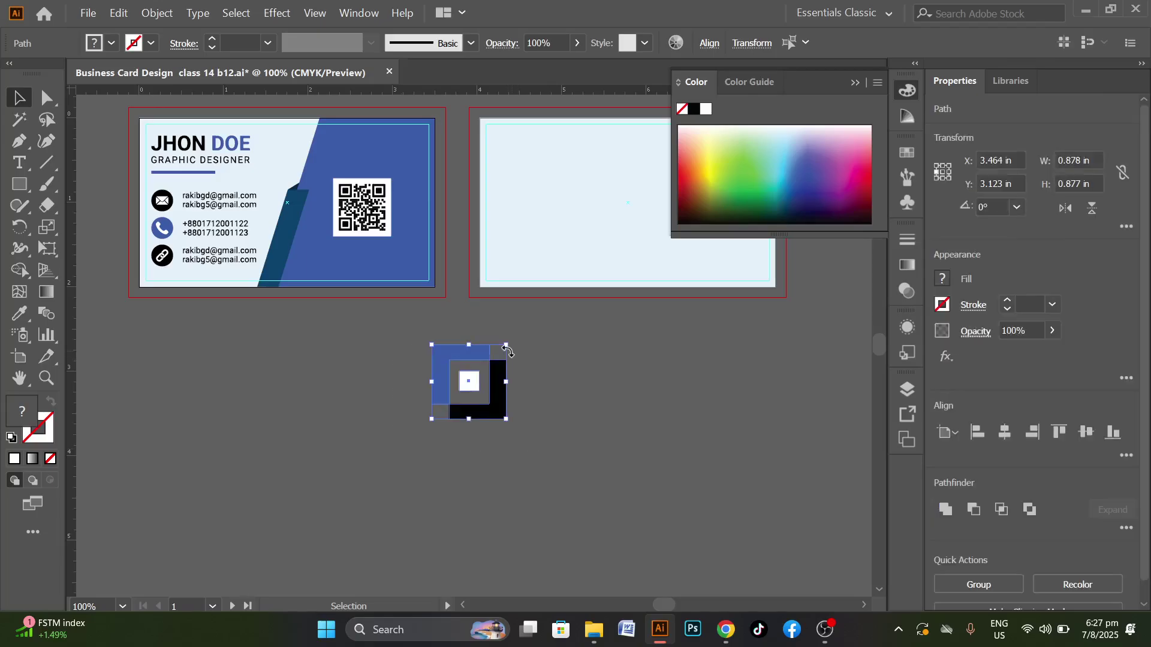
{"action": "left_click_drag", "start_coordinate": [509, 346], "coordinate": [494, 360]}
{"action": "key", "text": "a"}
{"action": "key", "text": "v"}
{"action": "left_click", "coordinate": [476, 466]}
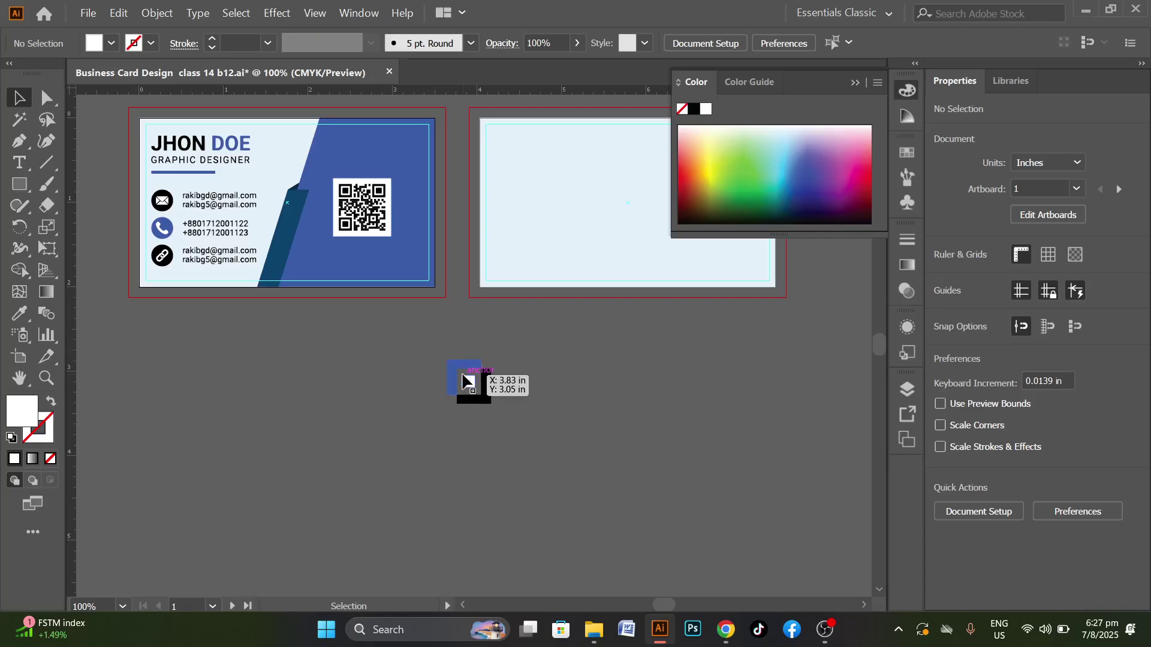
Move the grouped logo onto the upper middle of the light blue back card and deselect it
{"action": "left_click_drag", "start_coordinate": [462, 374], "coordinate": [618, 175]}
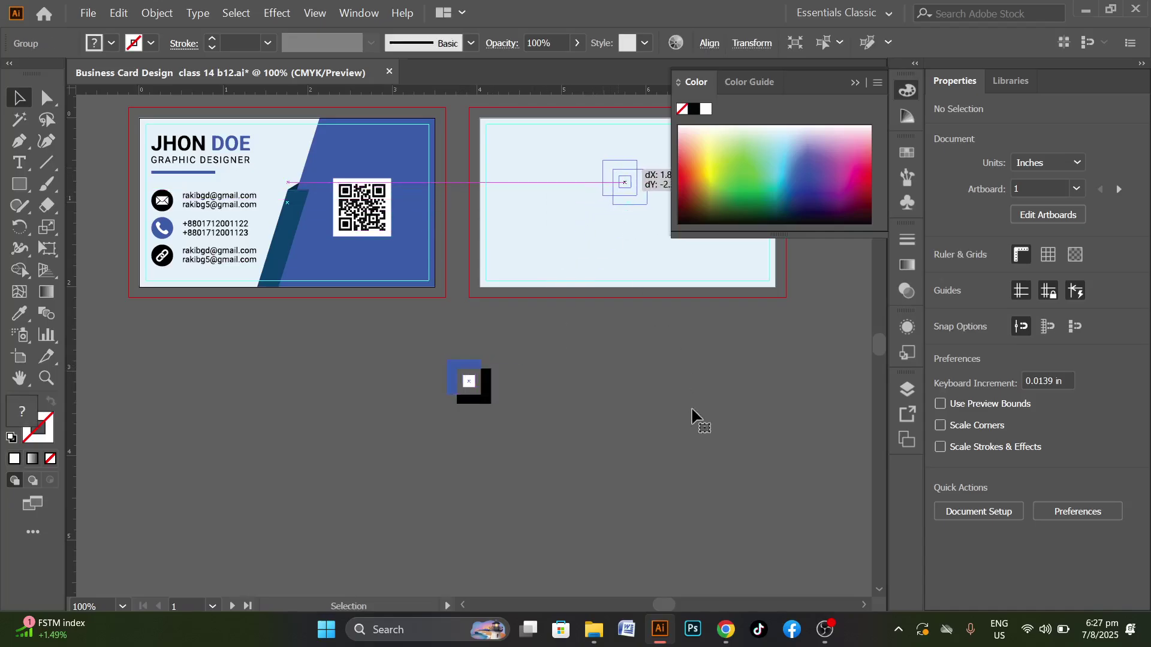
{"action": "left_click", "coordinate": [693, 412]}
Isolate the logo group, fill its small center square with the blue of the upper-left L-shaped piece, and deselect it
{"action": "scroll", "coordinate": [771, 419], "scroll_direction": "up", "scroll_amount": 2}
{"action": "scroll", "coordinate": [866, 326], "scroll_direction": "up", "scroll_amount": 2}
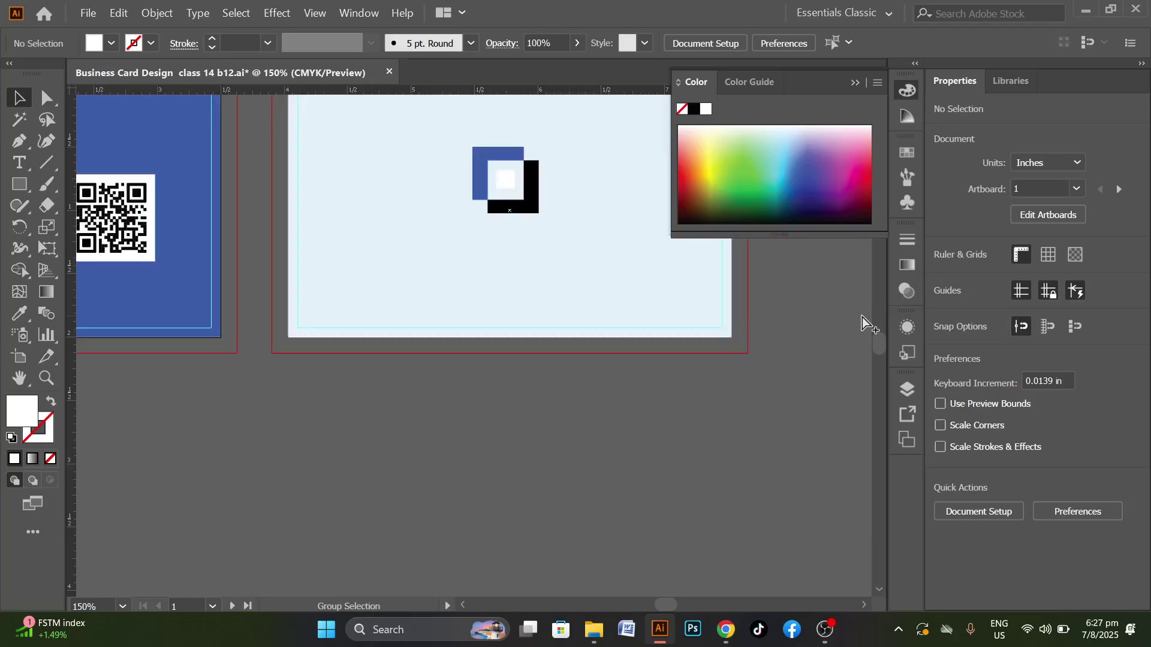
{"action": "scroll", "coordinate": [520, 430], "scroll_direction": "up", "scroll_amount": 3}
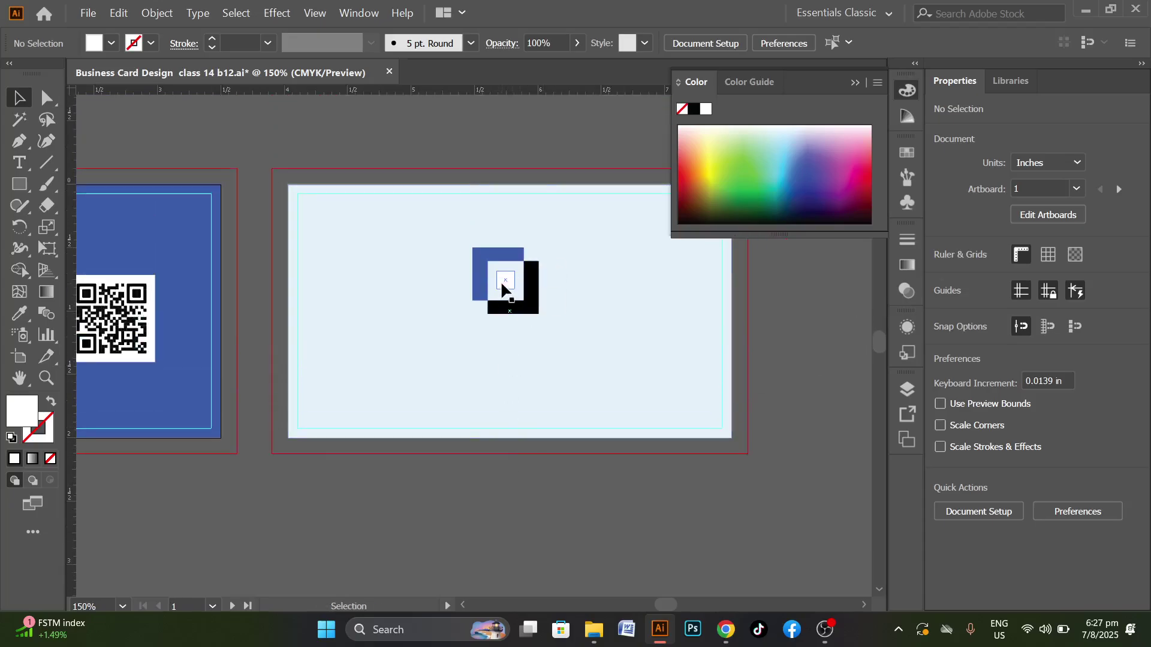
{"action": "left_click", "coordinate": [504, 279]}
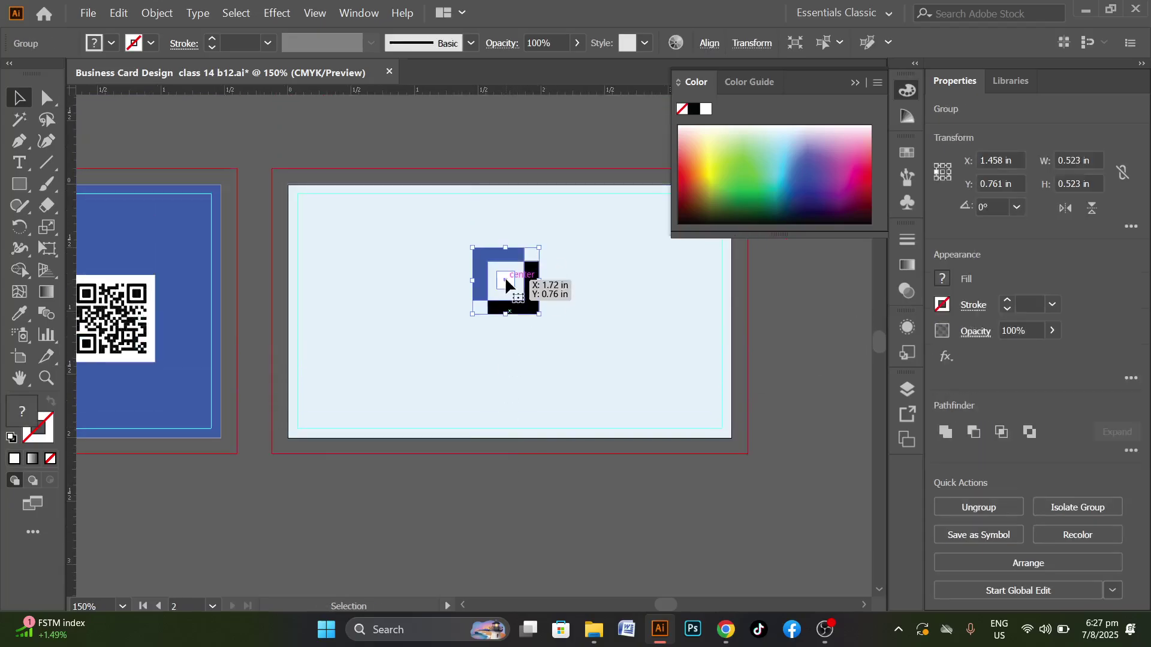
{"action": "double_click", "coordinate": [506, 281]}
{"action": "left_click", "coordinate": [506, 279]}
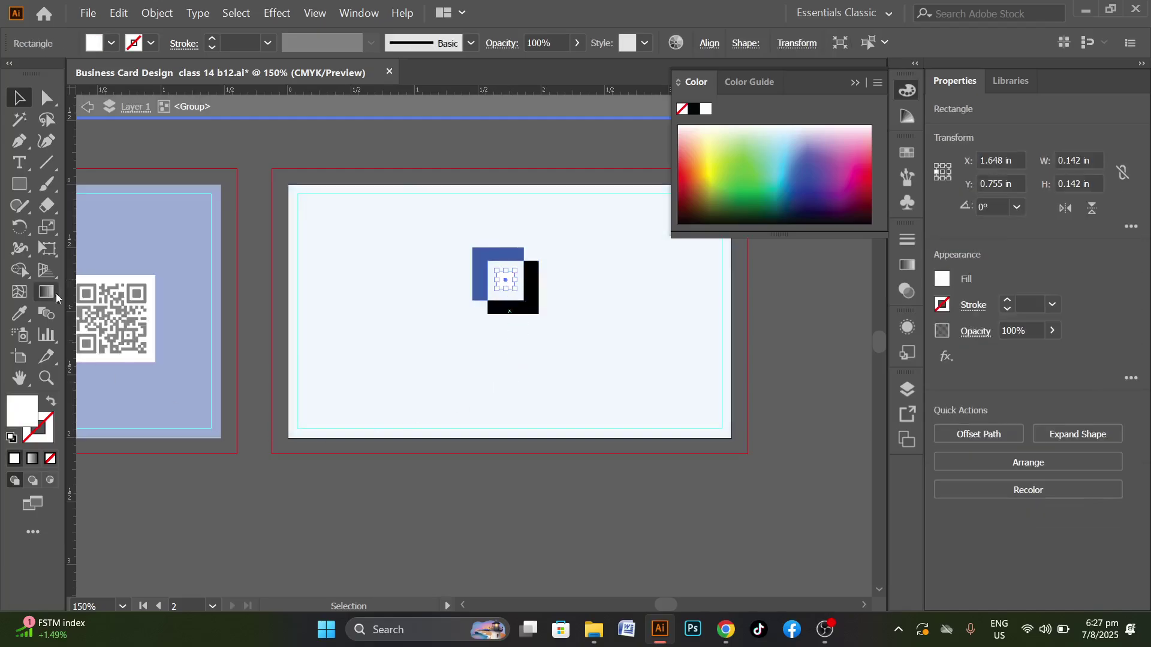
{"action": "left_click", "coordinate": [22, 311]}
{"action": "left_click", "coordinate": [507, 247]}
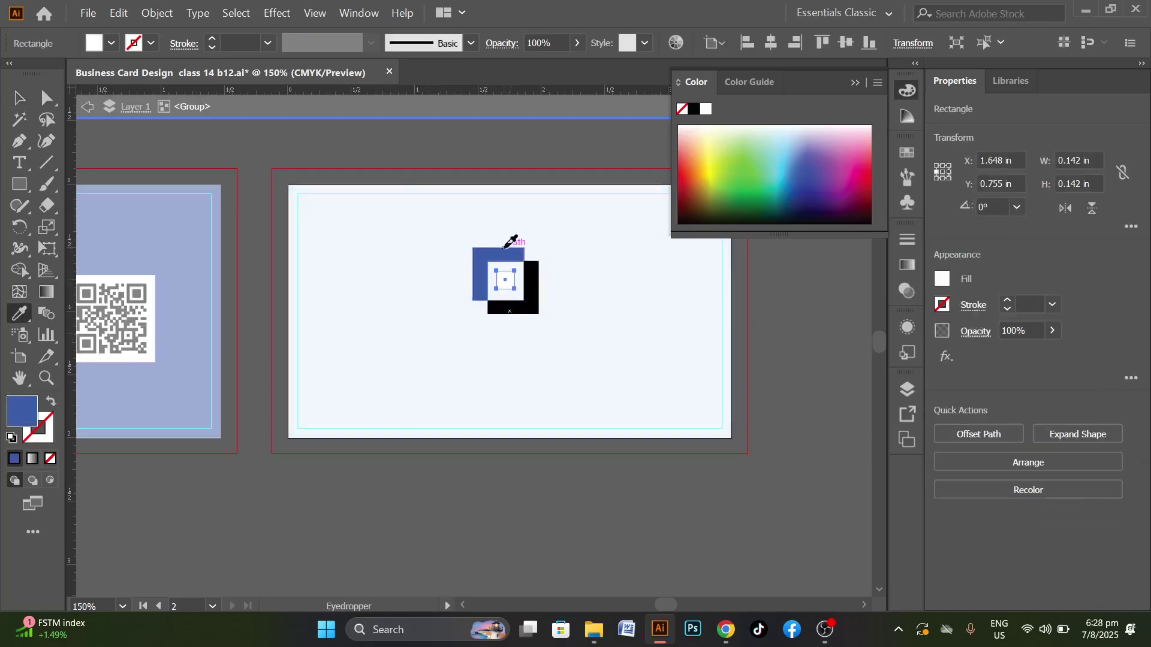
{"action": "left_click", "coordinate": [18, 97]}
{"action": "left_click", "coordinate": [464, 489]}
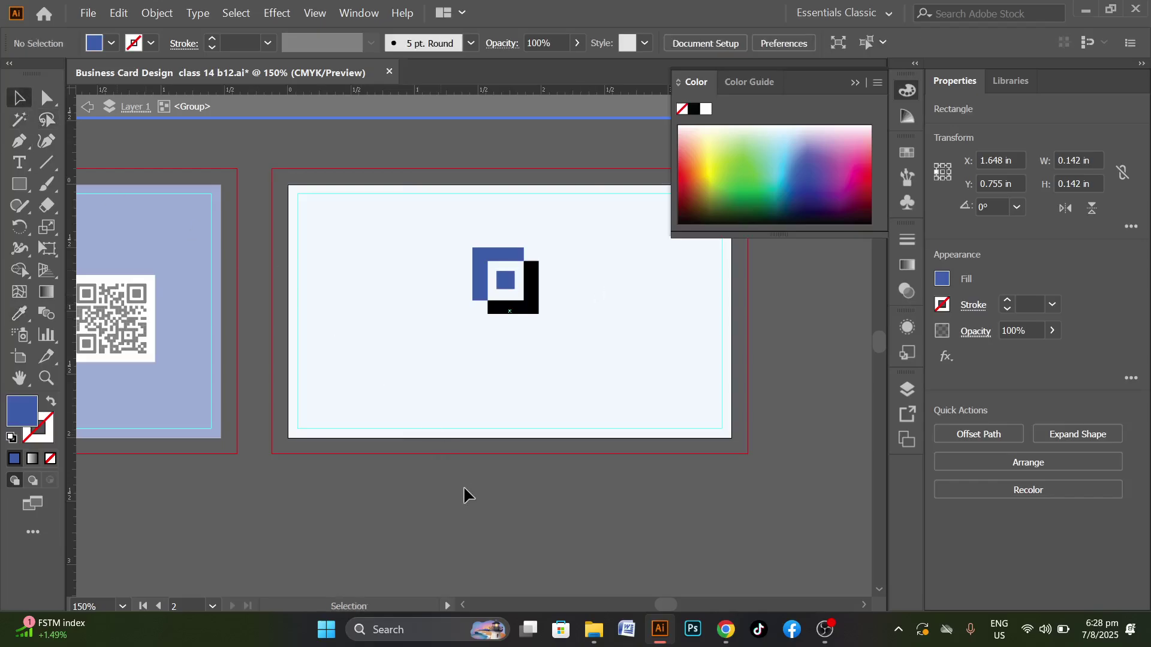
Draw a diagonal line across the small center square, through its upper-right and lower-left corners
{"action": "scroll", "coordinate": [499, 264], "scroll_direction": "up", "scroll_amount": 3}
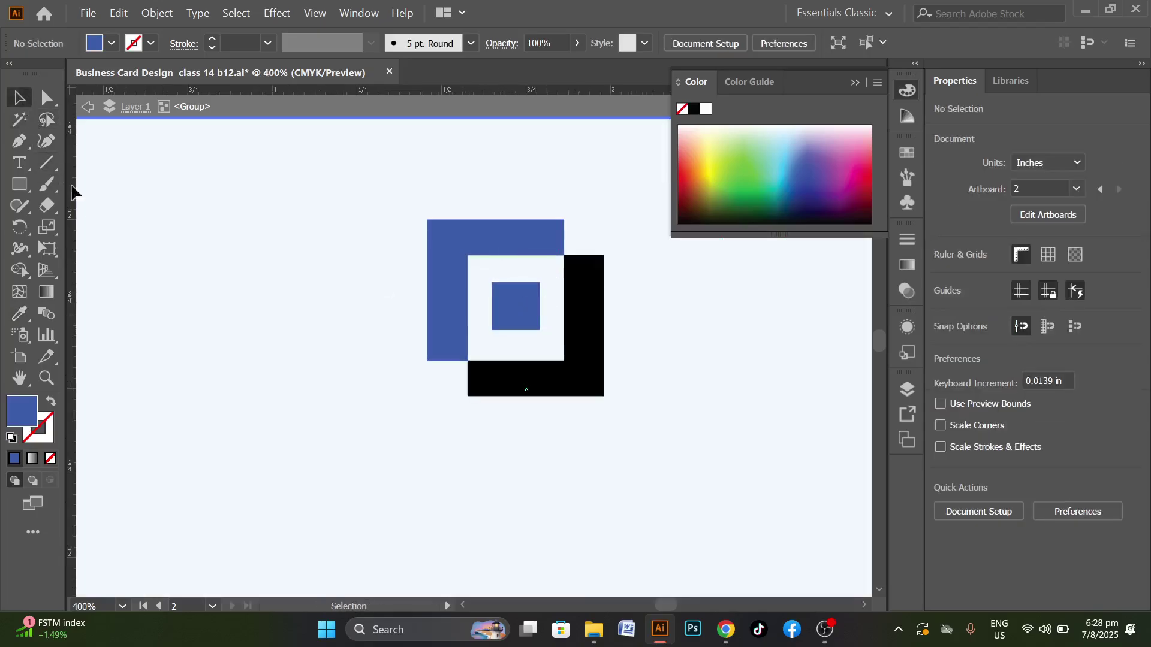
{"action": "left_click", "coordinate": [45, 162]}
{"action": "left_click_drag", "start_coordinate": [548, 273], "coordinate": [463, 360]}
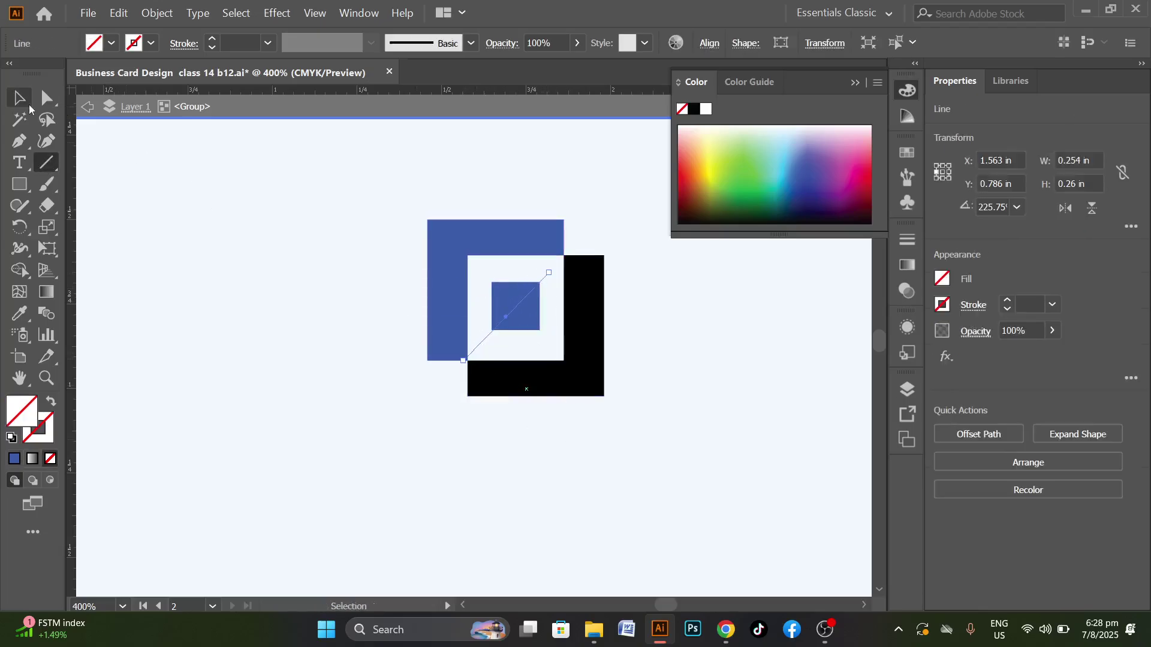
Split the small center square along the diagonal line with the Shape Builder tool, removing the line's protruding ends
{"action": "left_click", "coordinate": [27, 104]}
{"action": "left_click", "coordinate": [525, 324], "text": "shift"}
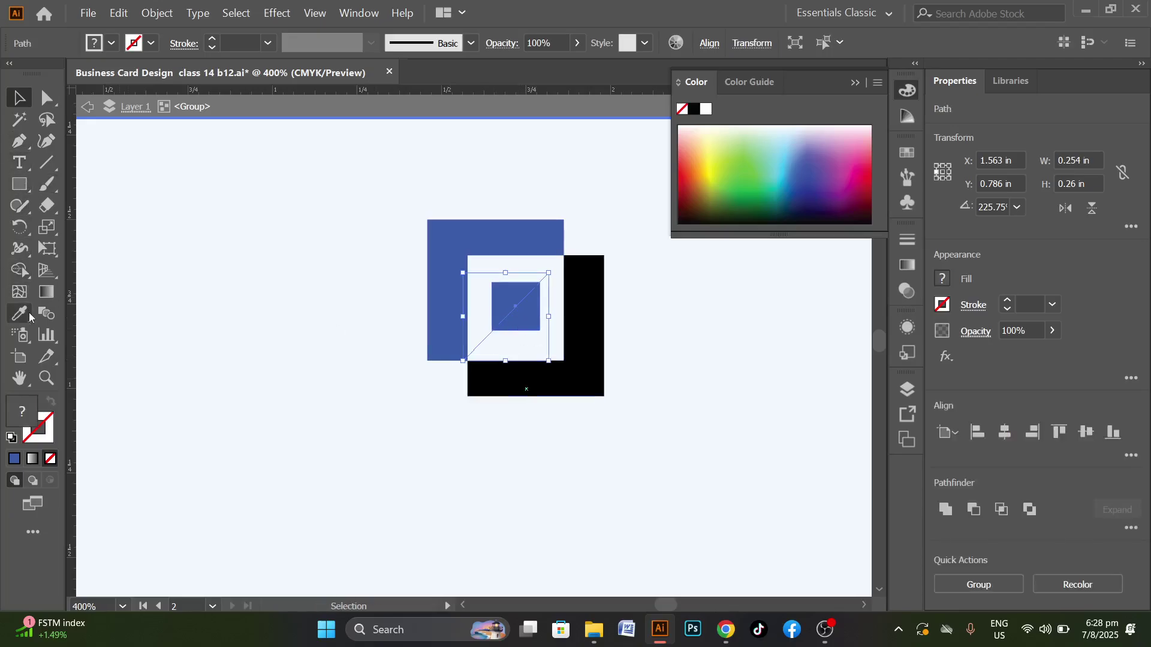
{"action": "left_click", "coordinate": [19, 270]}
{"action": "scroll", "coordinate": [549, 294], "scroll_direction": "up", "scroll_amount": 3}
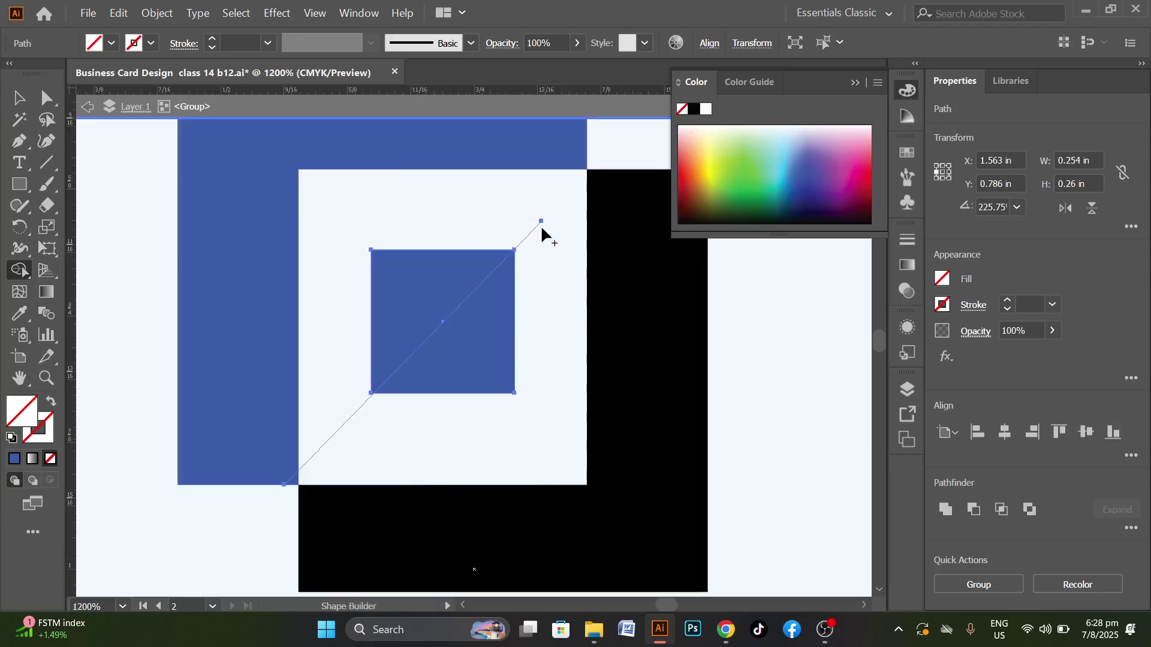
{"action": "left_click", "coordinate": [509, 336]}
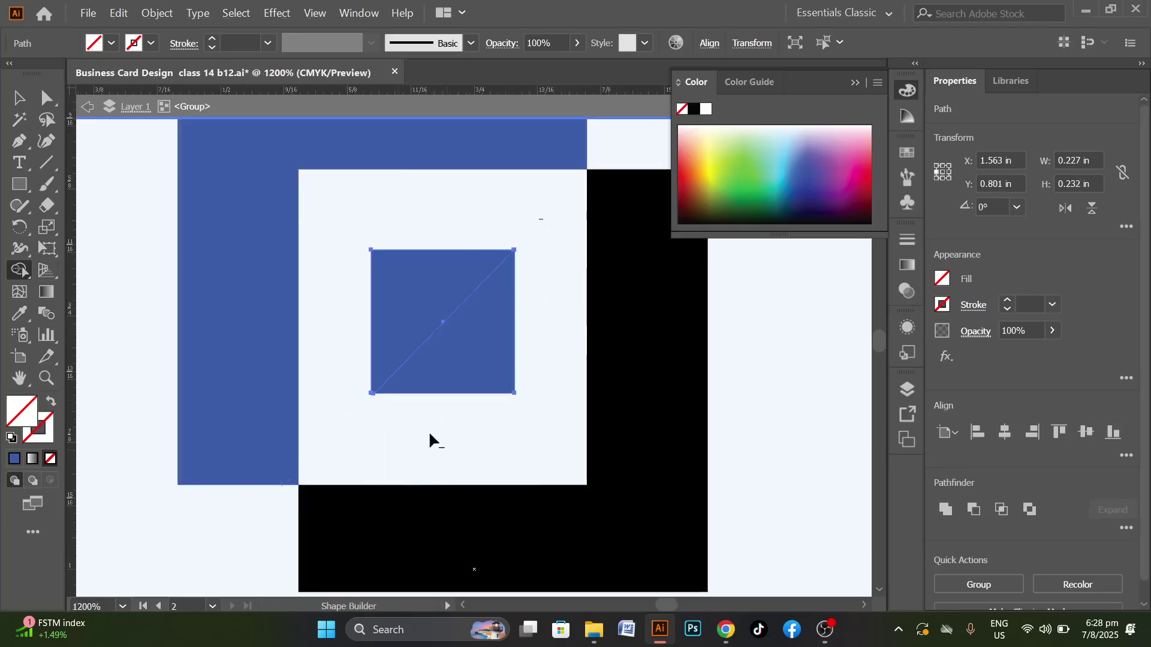
{"action": "left_click", "coordinate": [430, 301]}
{"action": "left_click", "coordinate": [494, 376]}
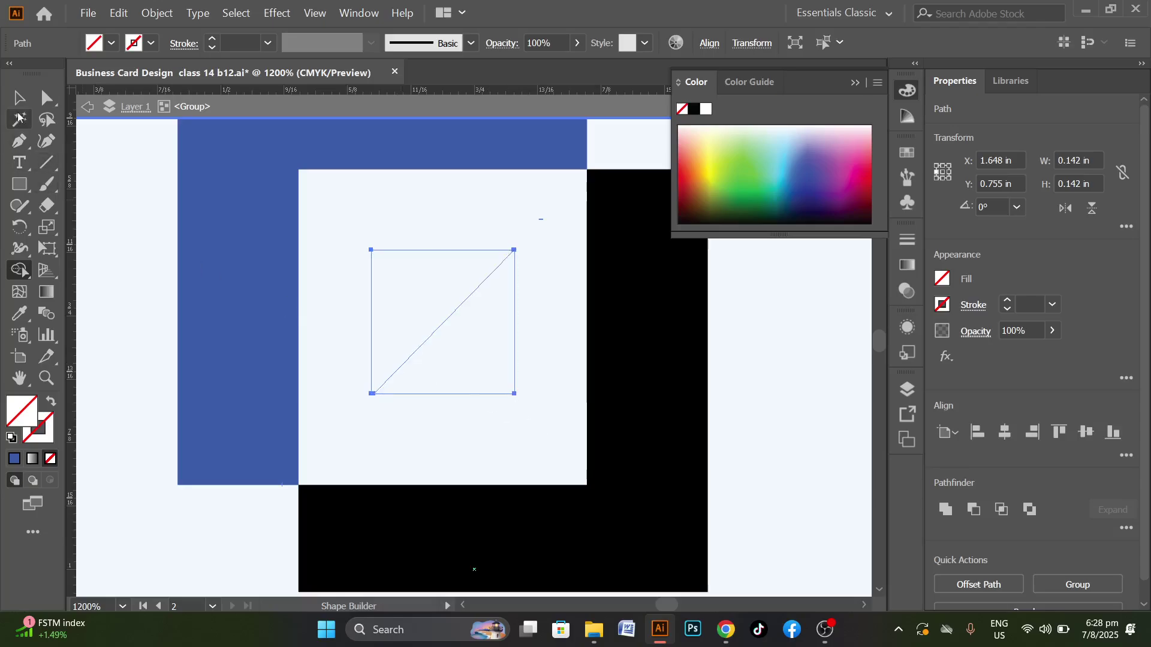
Fill both halves of the center square with the black of the lower-right L-shaped piece and deselect them
{"action": "key", "text": "v"}
{"action": "left_click", "coordinate": [426, 247]}
{"action": "key", "text": "i"}
{"action": "left_click", "coordinate": [653, 370]}
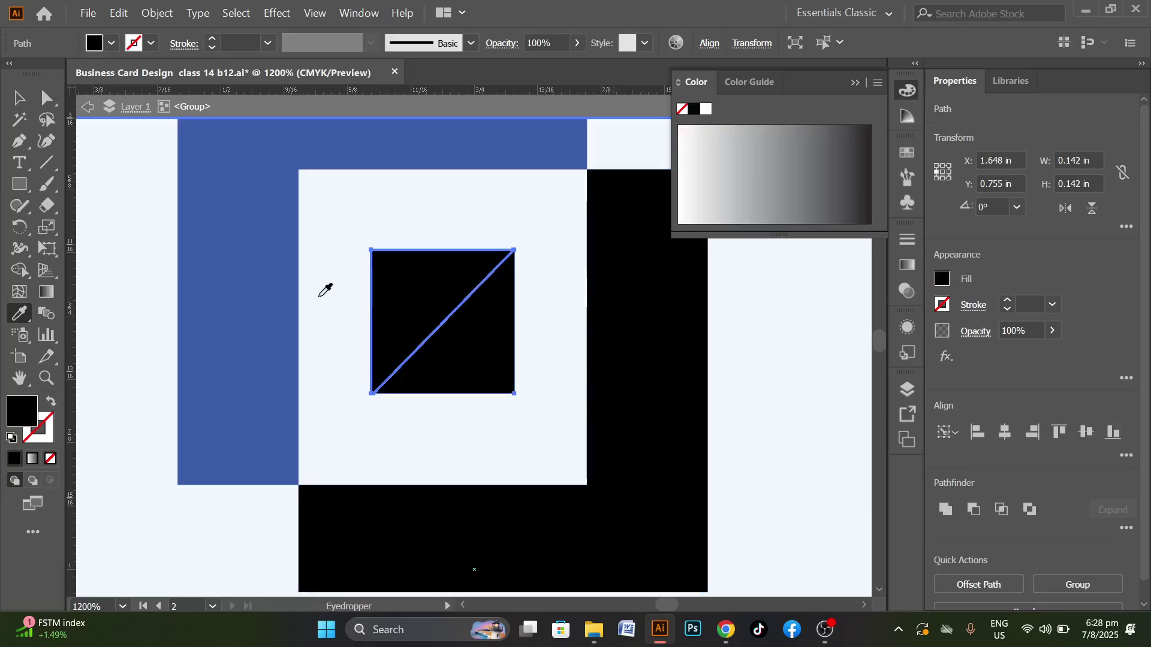
{"action": "key", "text": "v"}
{"action": "left_click", "coordinate": [426, 211]}
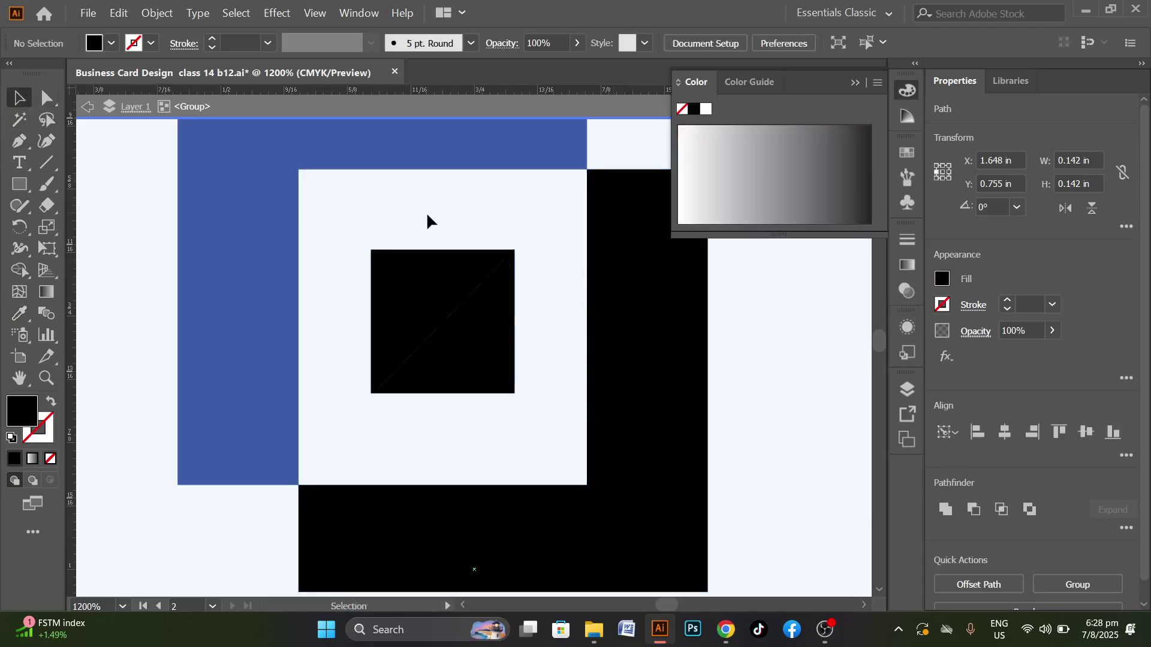
Widen the lower-right half of the small center square slightly to a width of 0.142 in
{"action": "left_click", "coordinate": [495, 343]}
{"action": "right_click", "coordinate": [495, 342]}
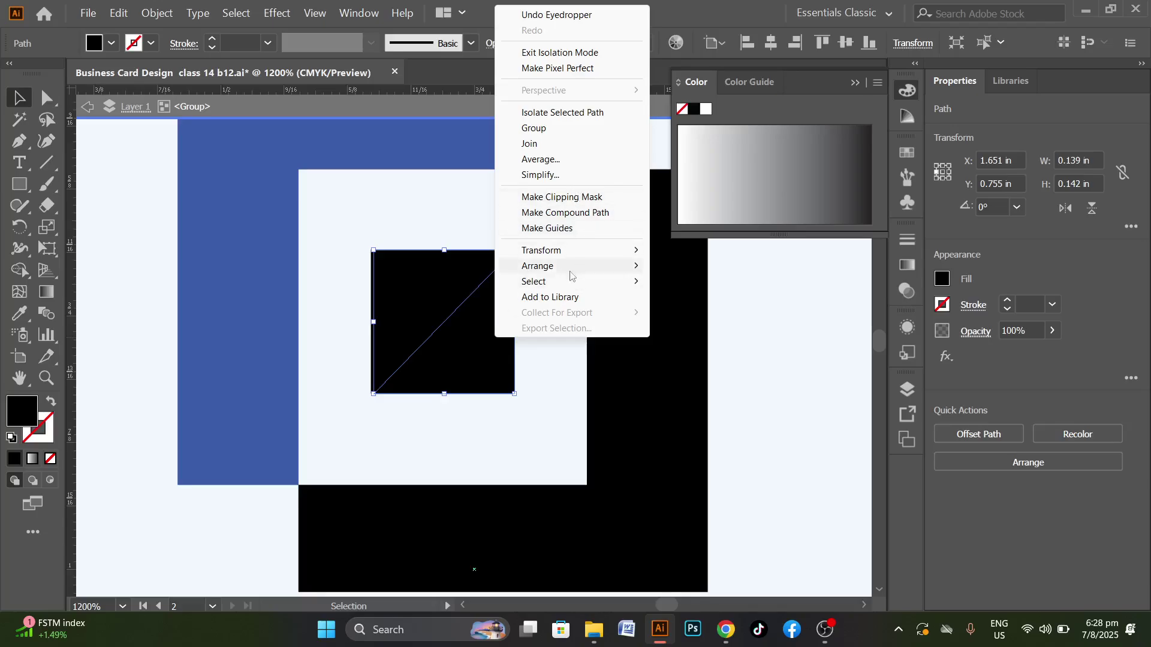
{"action": "left_click", "coordinate": [470, 359]}
{"action": "left_click_drag", "start_coordinate": [469, 359], "coordinate": [548, 379]}
{"action": "key", "text": "ctrl+z"}
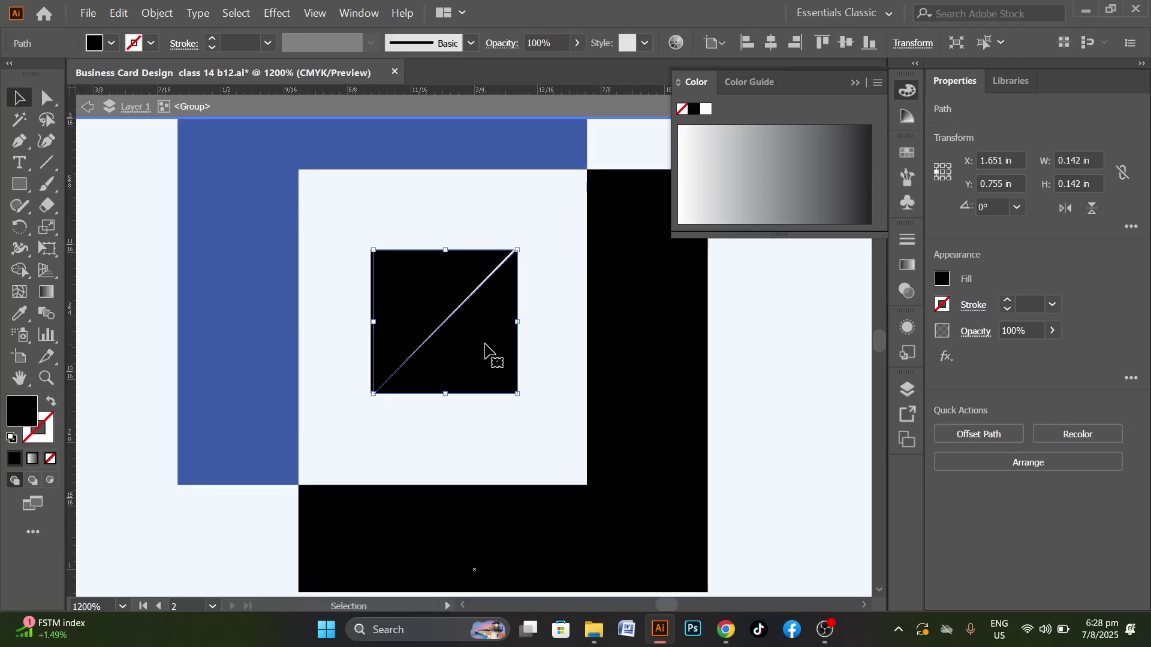
Fill the center square's lower-right half with the blue of the upper-left L-shaped piece and leave the group's isolation
{"action": "left_click", "coordinate": [12, 319]}
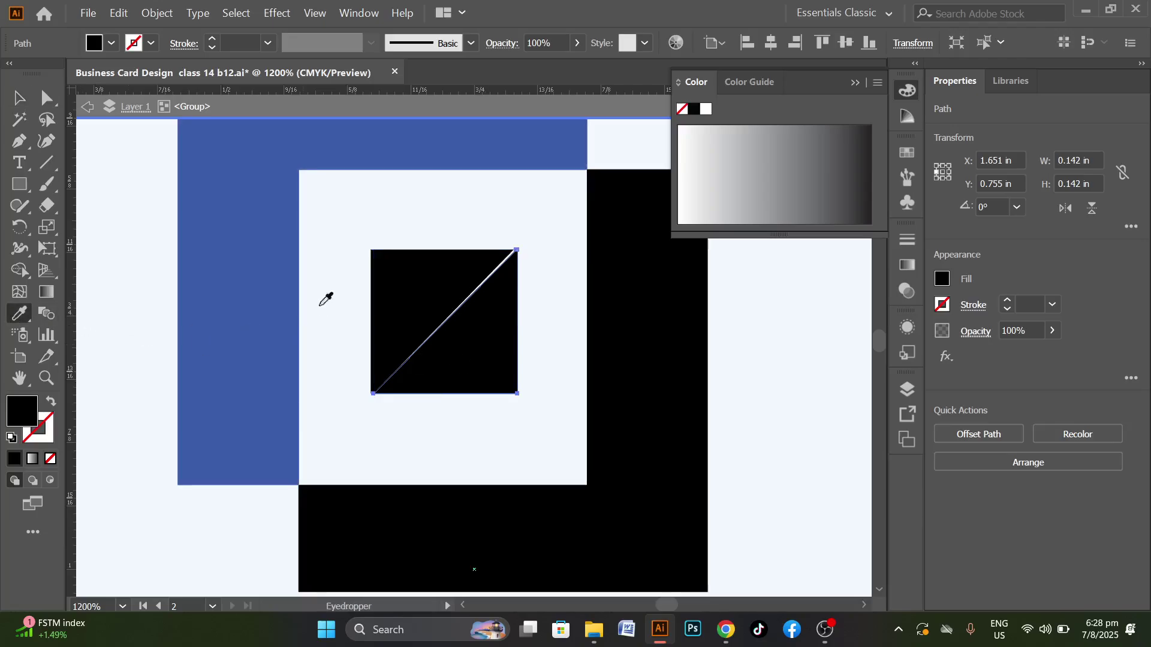
{"action": "left_click", "coordinate": [208, 245]}
{"action": "scroll", "coordinate": [351, 297], "scroll_direction": "down", "scroll_amount": 2}
{"action": "left_click", "coordinate": [661, 366]}
{"action": "scroll", "coordinate": [416, 327], "scroll_direction": "down", "scroll_amount": 3}
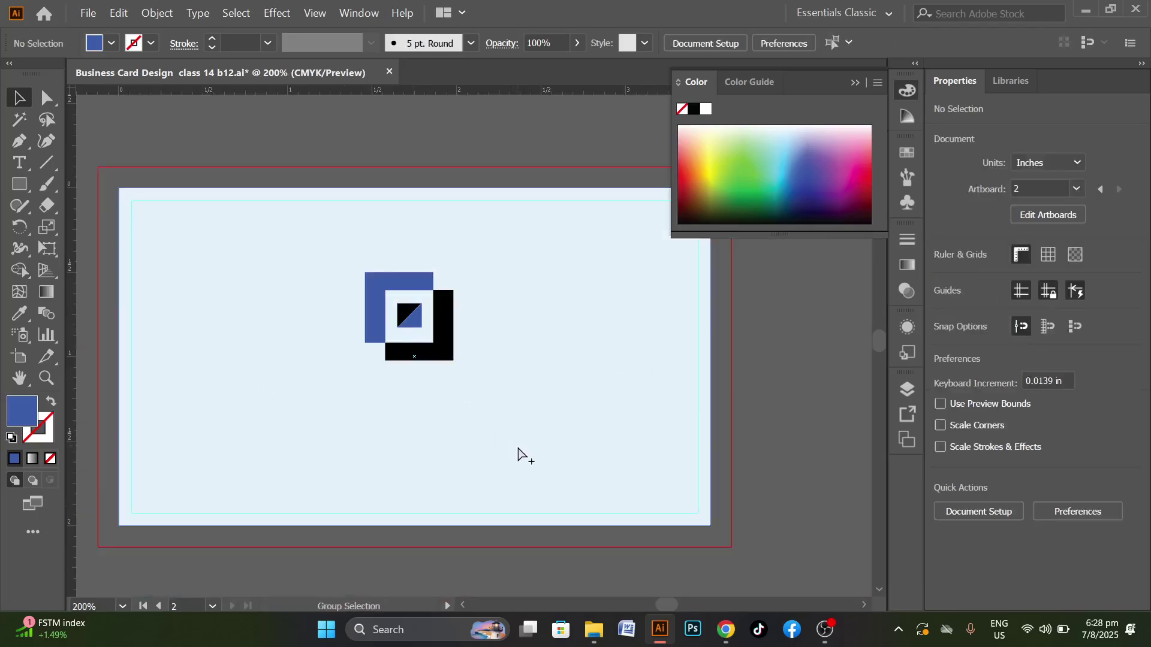
Rotate the whole logo group 45° clockwise so it stands as a diamond, and deselect everything
{"action": "scroll", "coordinate": [544, 393], "scroll_direction": "down", "scroll_amount": 2}
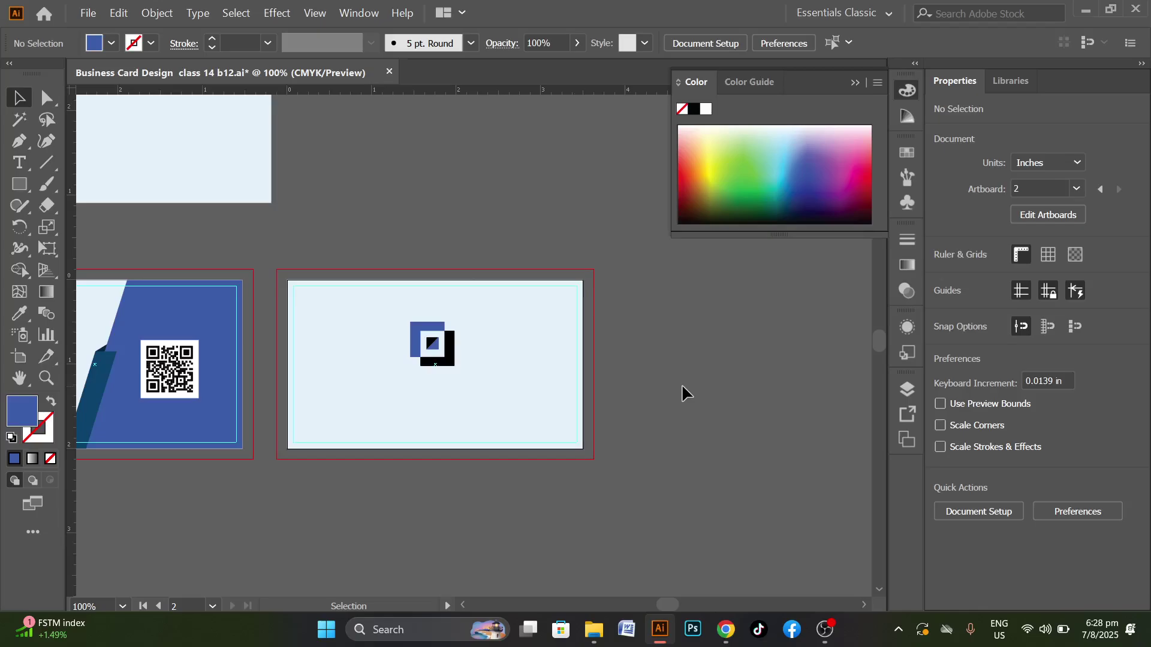
{"action": "scroll", "coordinate": [444, 385], "scroll_direction": "up", "scroll_amount": 1}
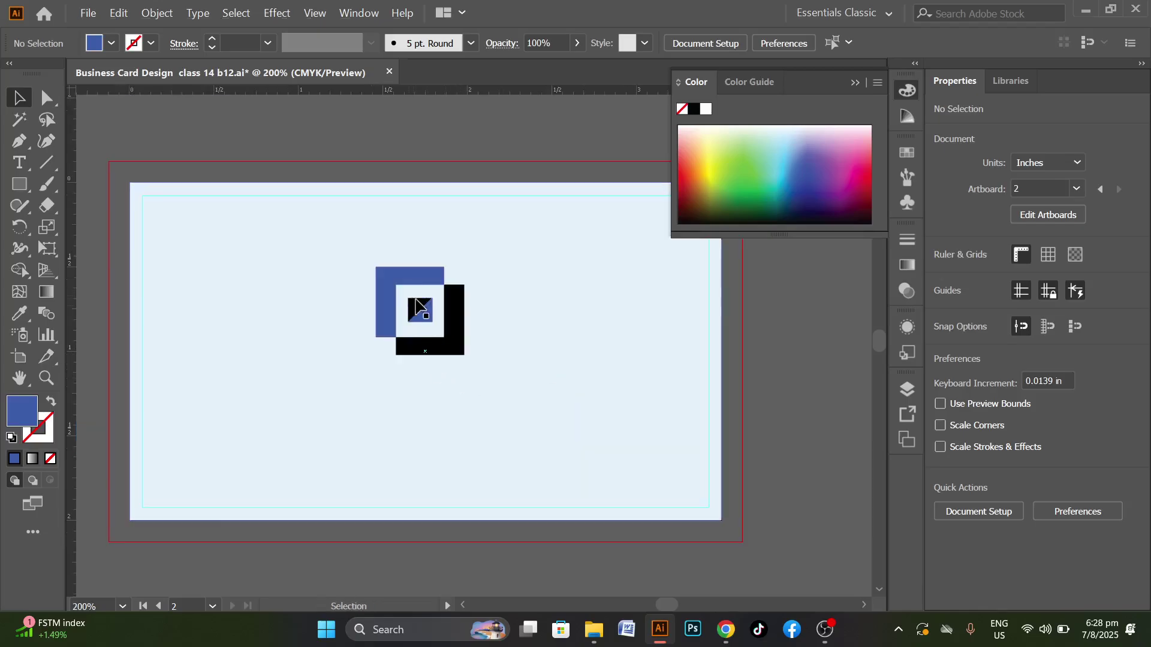
{"action": "scroll", "coordinate": [419, 305], "scroll_direction": "up", "scroll_amount": 2}
{"action": "left_click", "coordinate": [444, 304]}
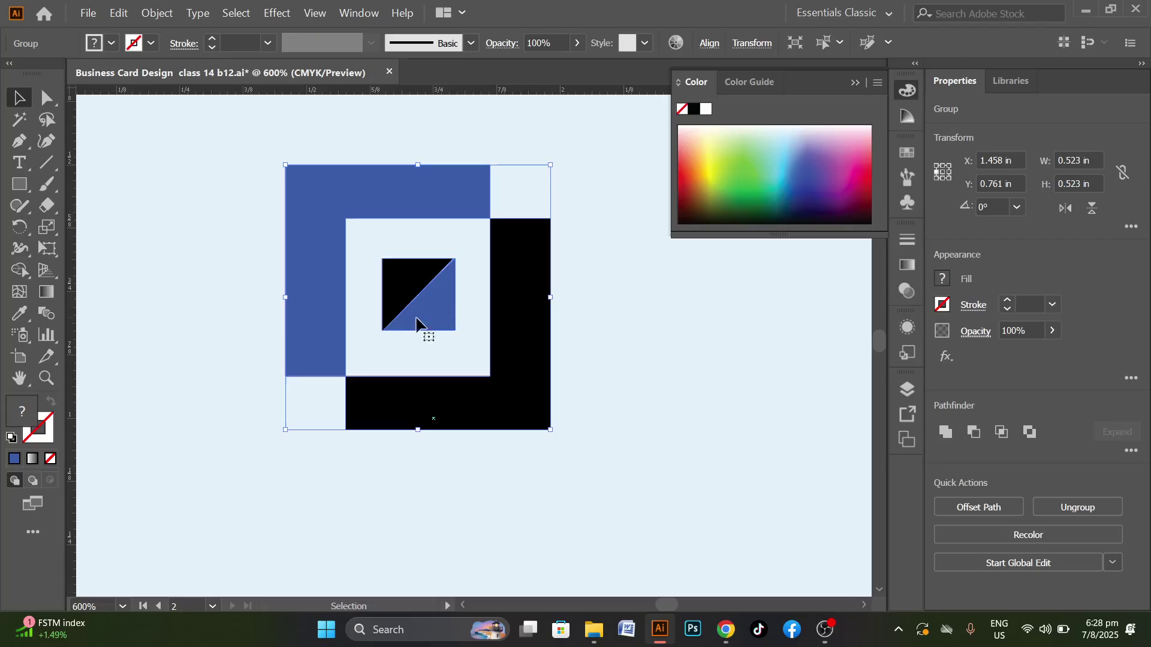
{"action": "scroll", "coordinate": [418, 320], "scroll_direction": "down", "scroll_amount": 2}
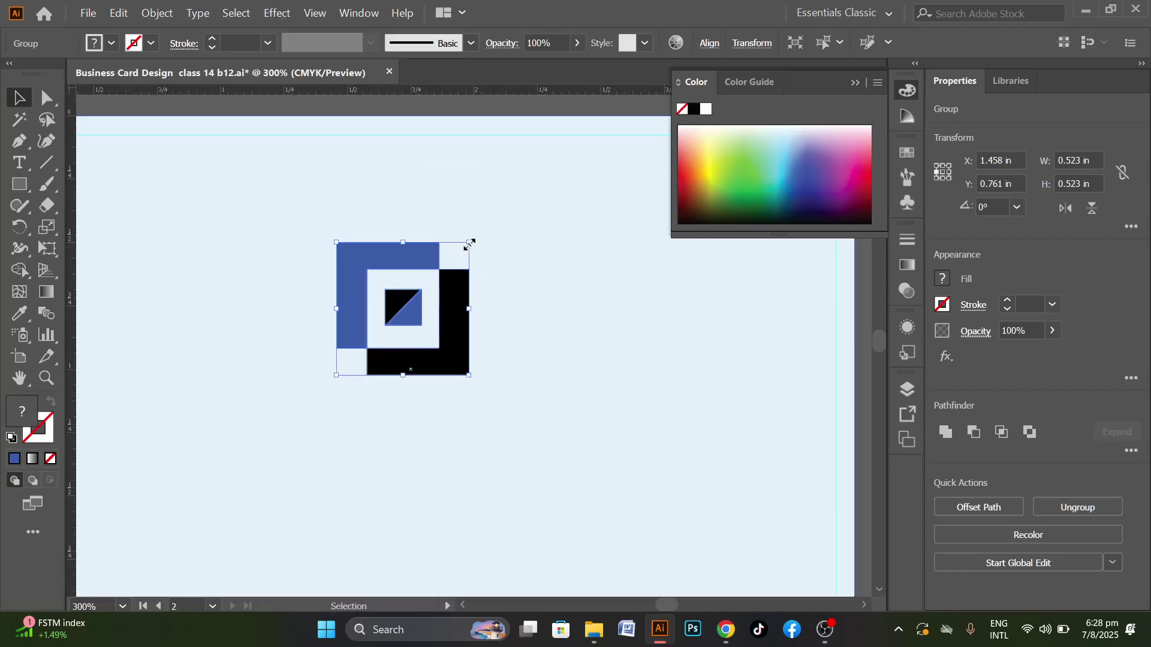
{"action": "left_click_drag", "start_coordinate": [473, 249], "coordinate": [483, 307]}
{"action": "left_click", "coordinate": [345, 379]}
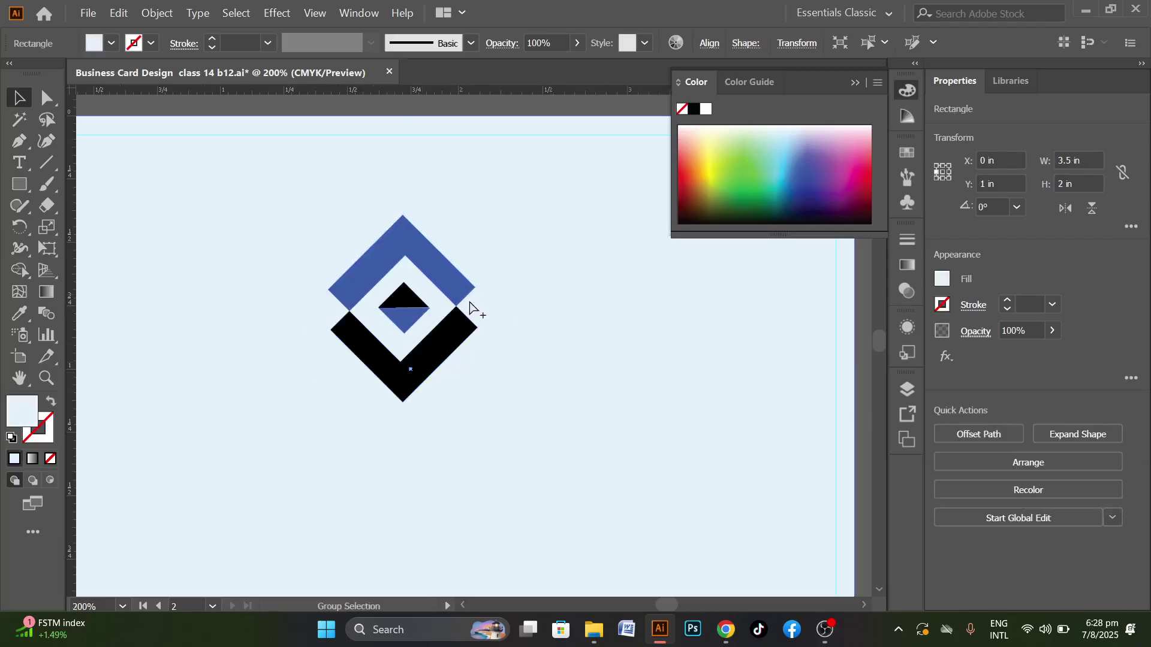
{"action": "scroll", "coordinate": [510, 329], "scroll_direction": "down", "scroll_amount": 3}
{"action": "scroll", "coordinate": [510, 329], "scroll_direction": "up", "scroll_amount": 1}
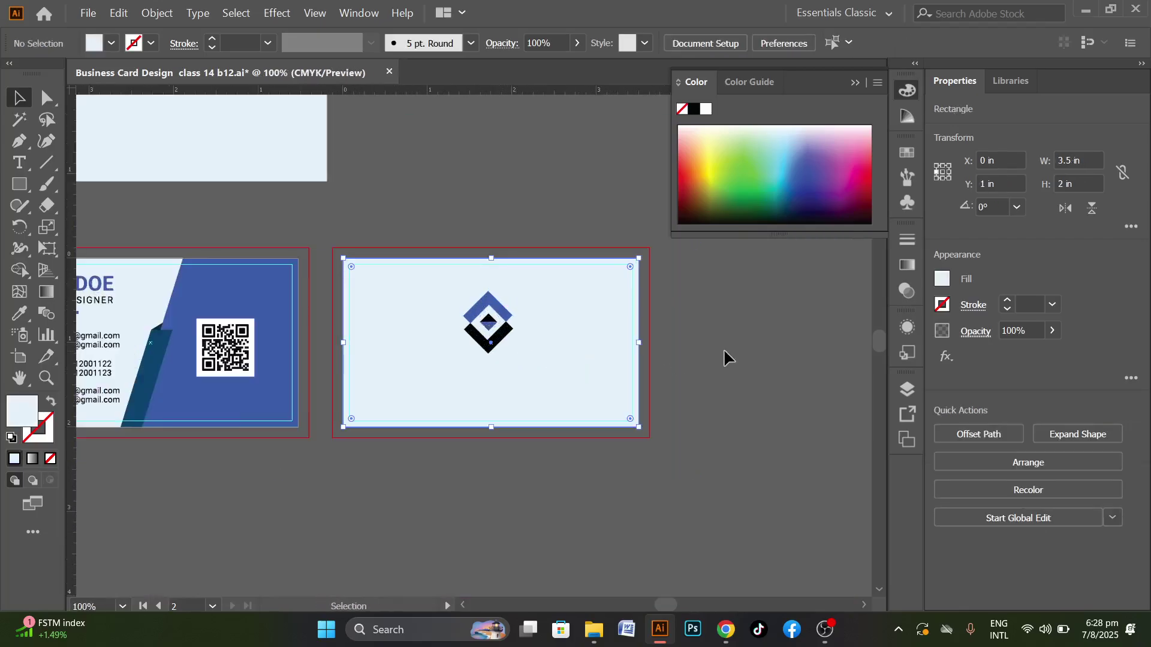
{"action": "left_click", "coordinate": [724, 347]}
Scale the diamond logo group down about its center to about 0.37 by 0.47 in
{"action": "scroll", "coordinate": [500, 322], "scroll_direction": "up", "scroll_amount": 1}
{"action": "scroll", "coordinate": [499, 322], "scroll_direction": "up", "scroll_amount": 1}
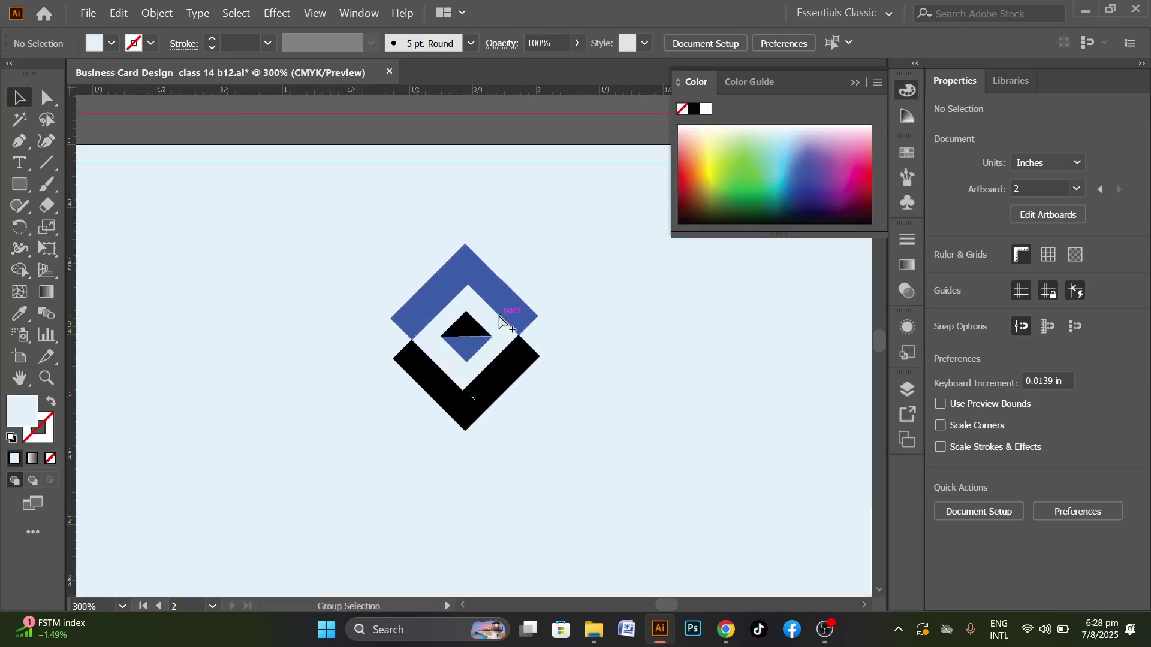
{"action": "double_click", "coordinate": [470, 247]}
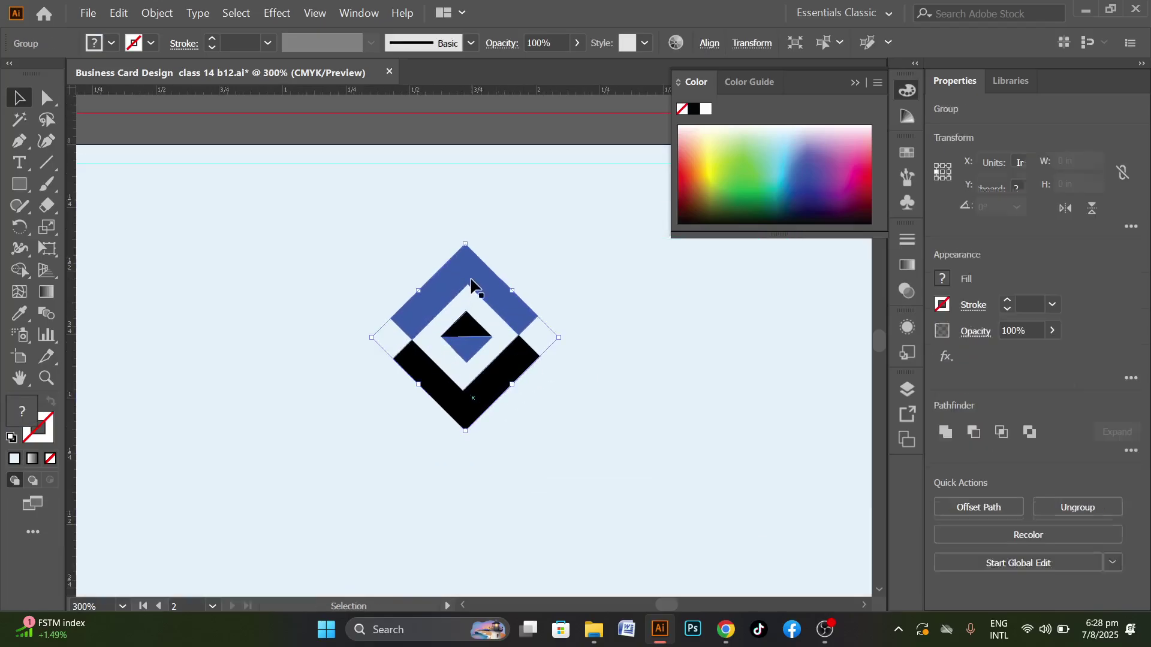
{"action": "double_click", "coordinate": [506, 136]}
{"action": "left_click", "coordinate": [475, 277]}
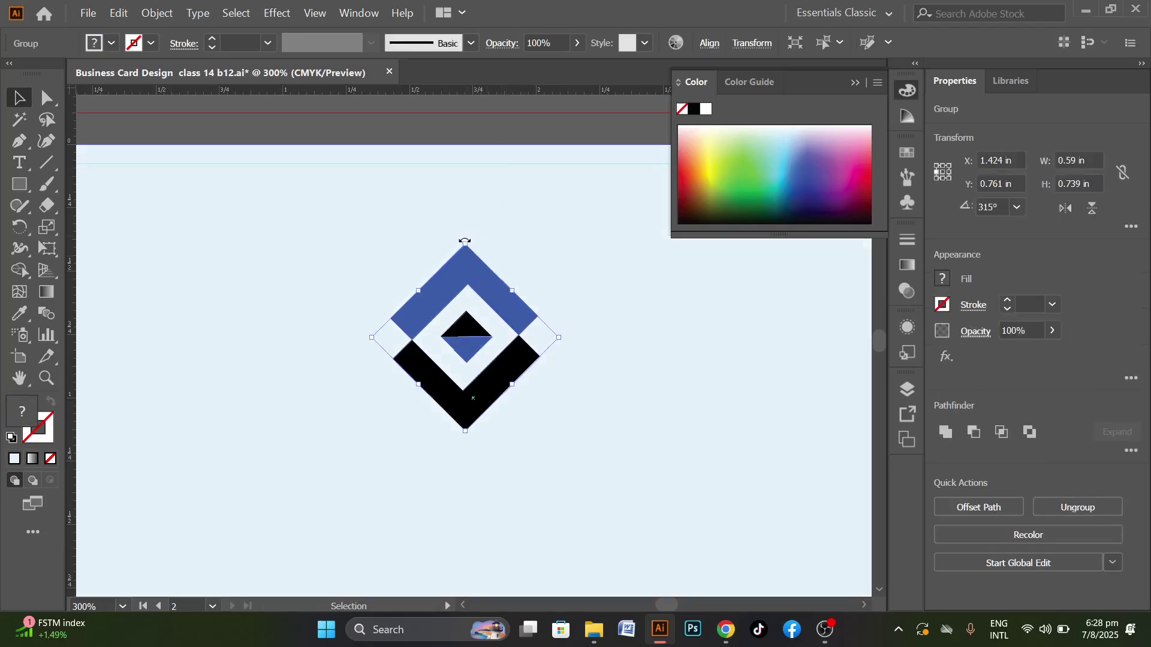
{"action": "left_click_drag", "start_coordinate": [467, 244], "coordinate": [466, 279]}
{"action": "scroll", "coordinate": [364, 257], "scroll_direction": "down", "scroll_amount": 2}
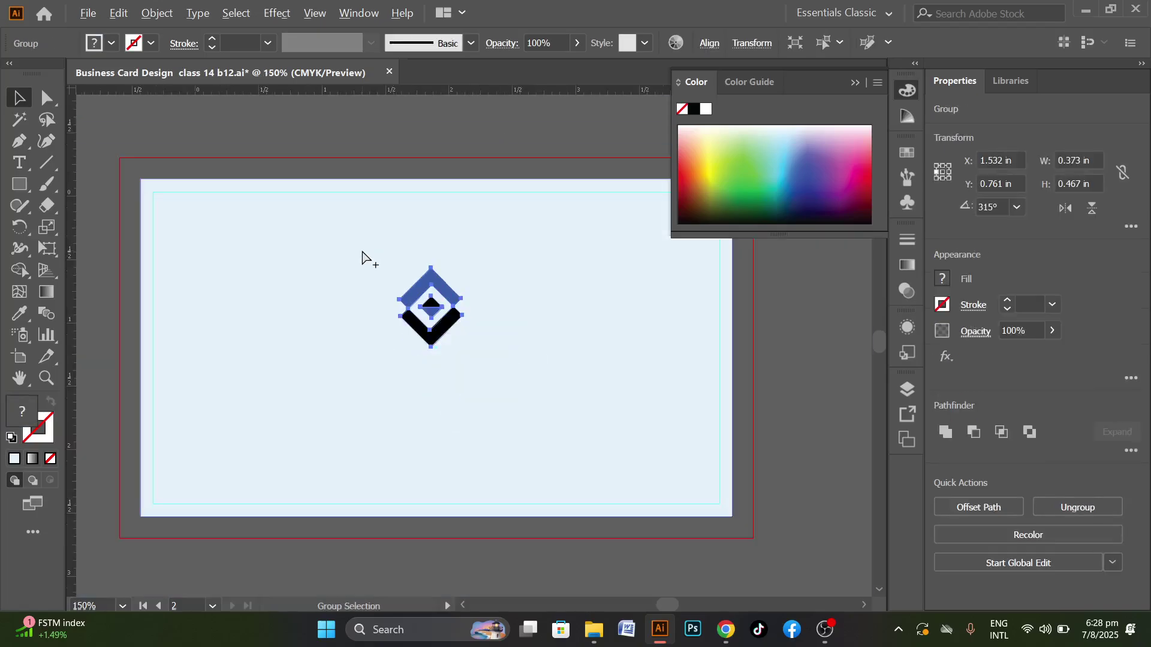
Add the point text "LOGO HERE" beside the diamond logo on the light blue back side
{"action": "left_click", "coordinate": [655, 345]}
{"action": "left_click", "coordinate": [19, 163]}
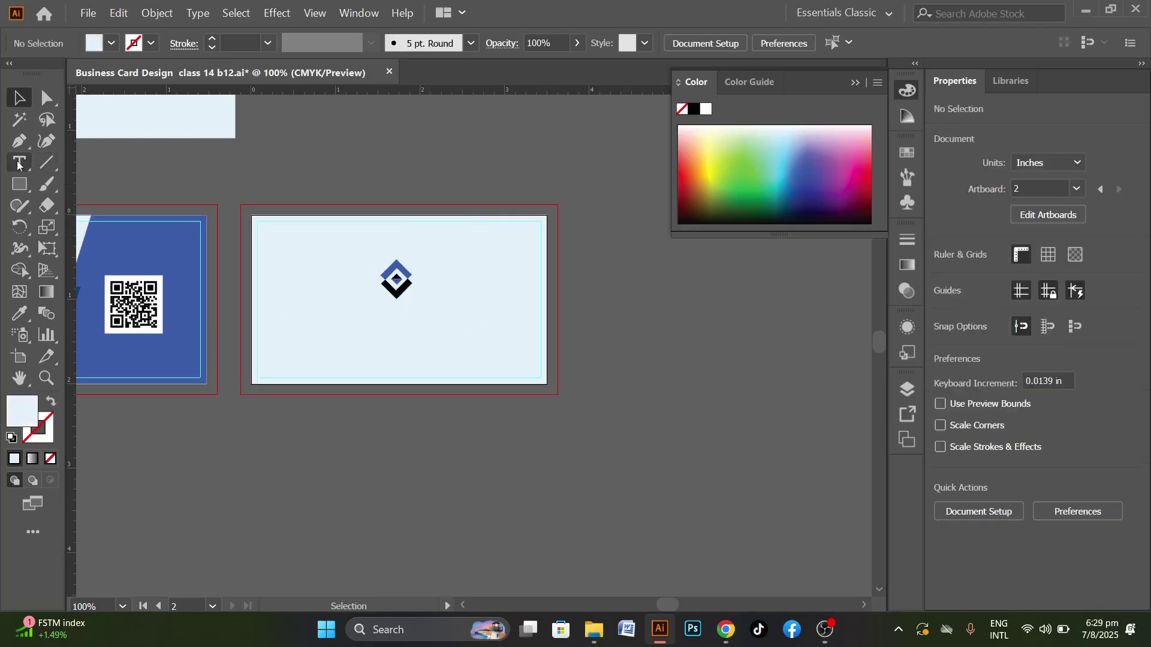
{"action": "scroll", "coordinate": [409, 286], "scroll_direction": "up", "scroll_amount": 4}
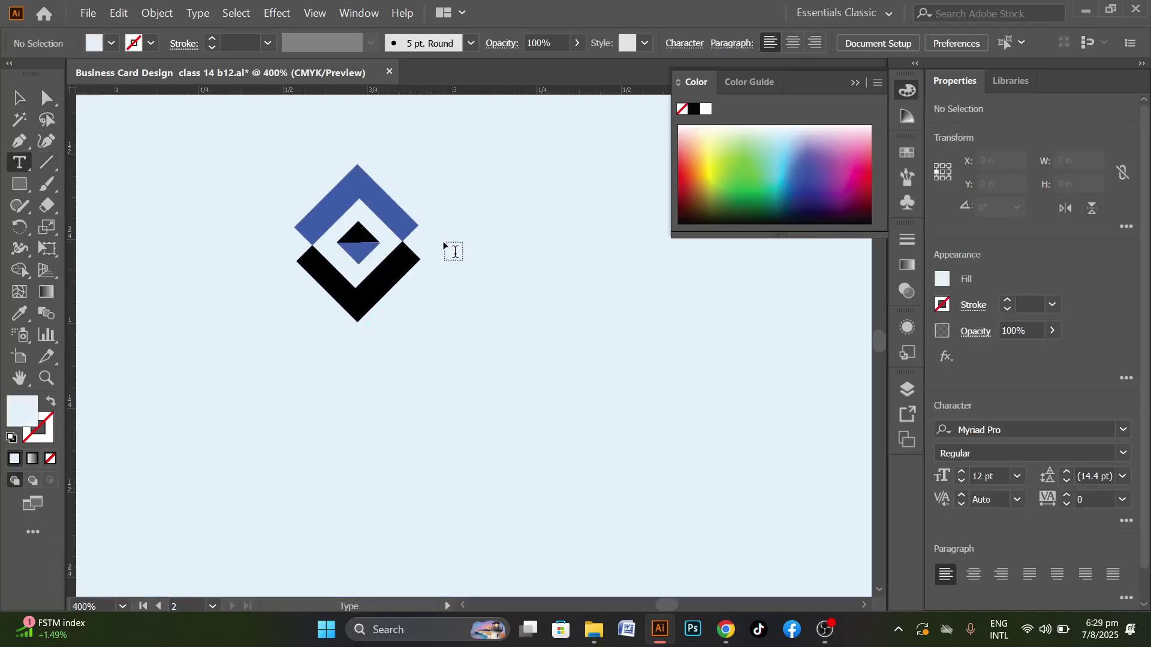
{"action": "left_click", "coordinate": [461, 230]}
{"action": "type", "text": "L"}
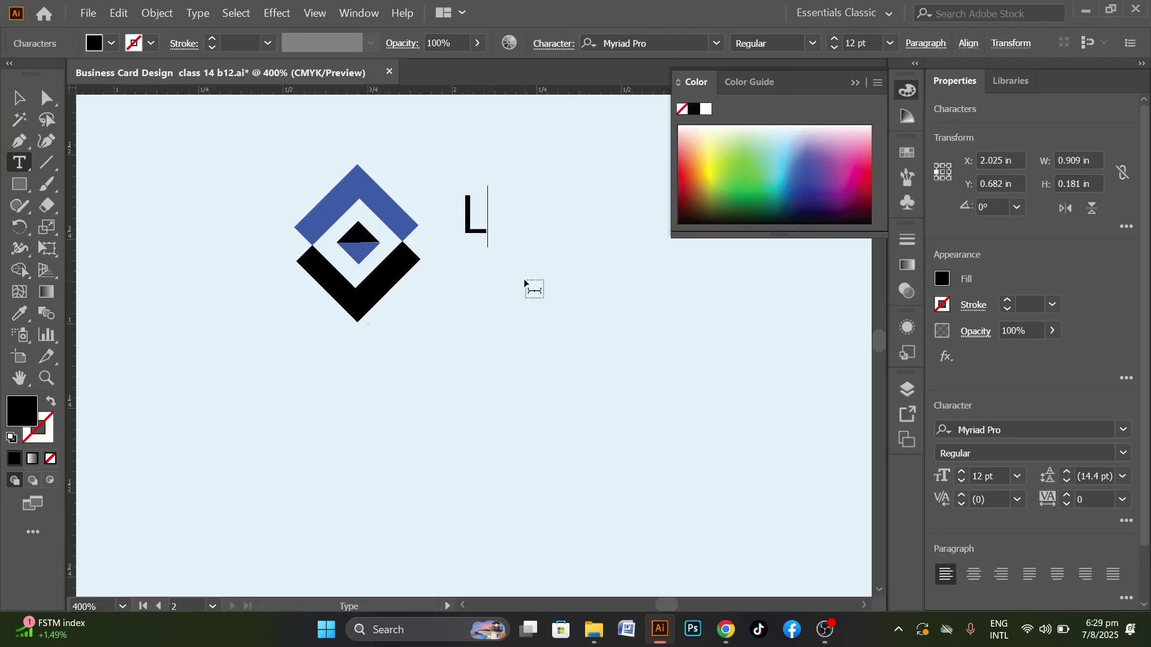
{"action": "type", "text": "OGO"}
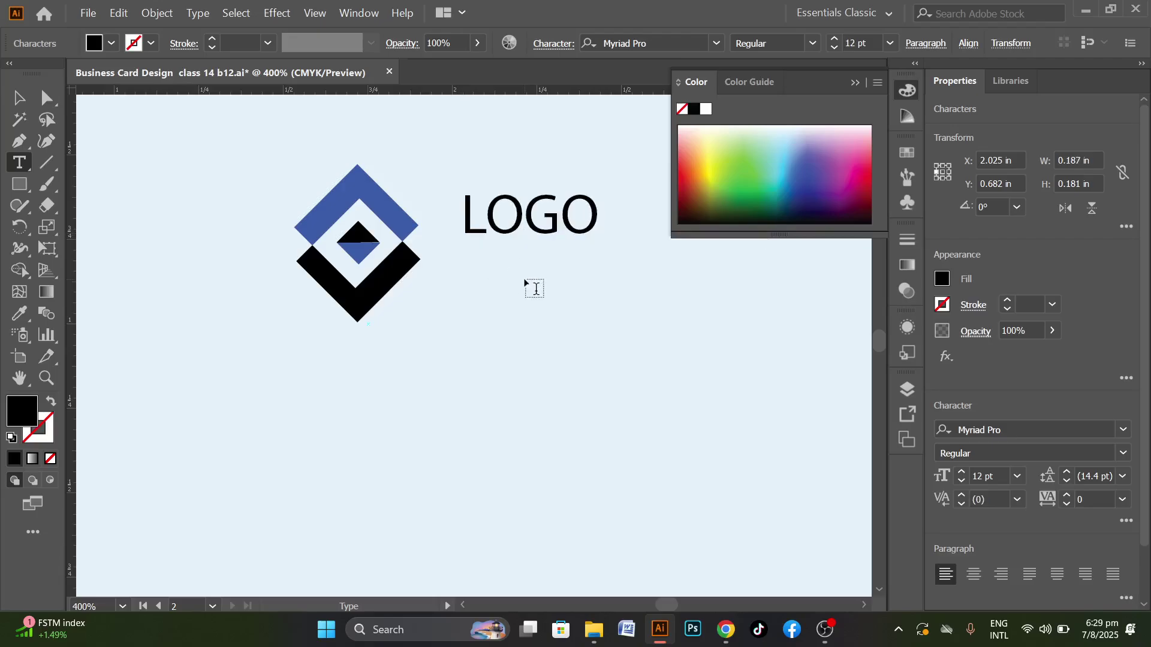
{"action": "type", "text": " HERE"}
Move the LOGO HERE text next to the diamond, roughly level with its middle, at about X 1.973 in and Y 0.774 in
{"action": "left_click", "coordinate": [19, 97]}
{"action": "key", "text": "ctrl+minus"}
{"action": "key", "text": "ctrl+minus"}
{"action": "key", "text": "ctrl+minus"}
{"action": "left_click_drag", "start_coordinate": [291, 268], "coordinate": [286, 280]}
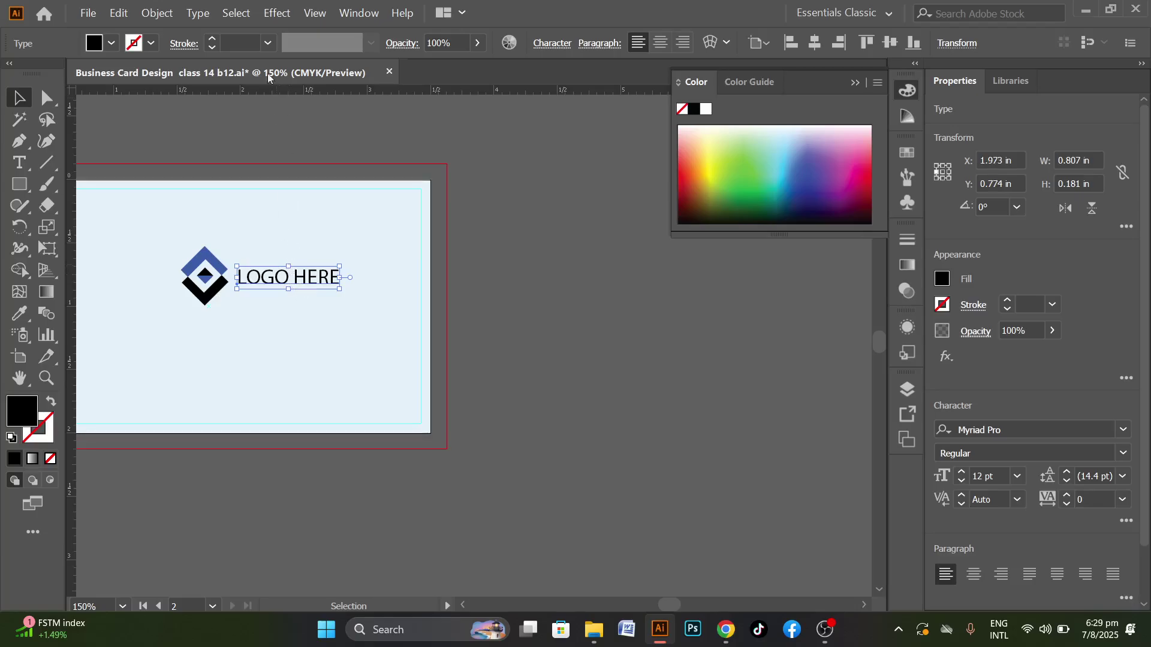
Set the LOGO HERE text in Roboto Black
{"action": "left_click", "coordinate": [231, 42]}
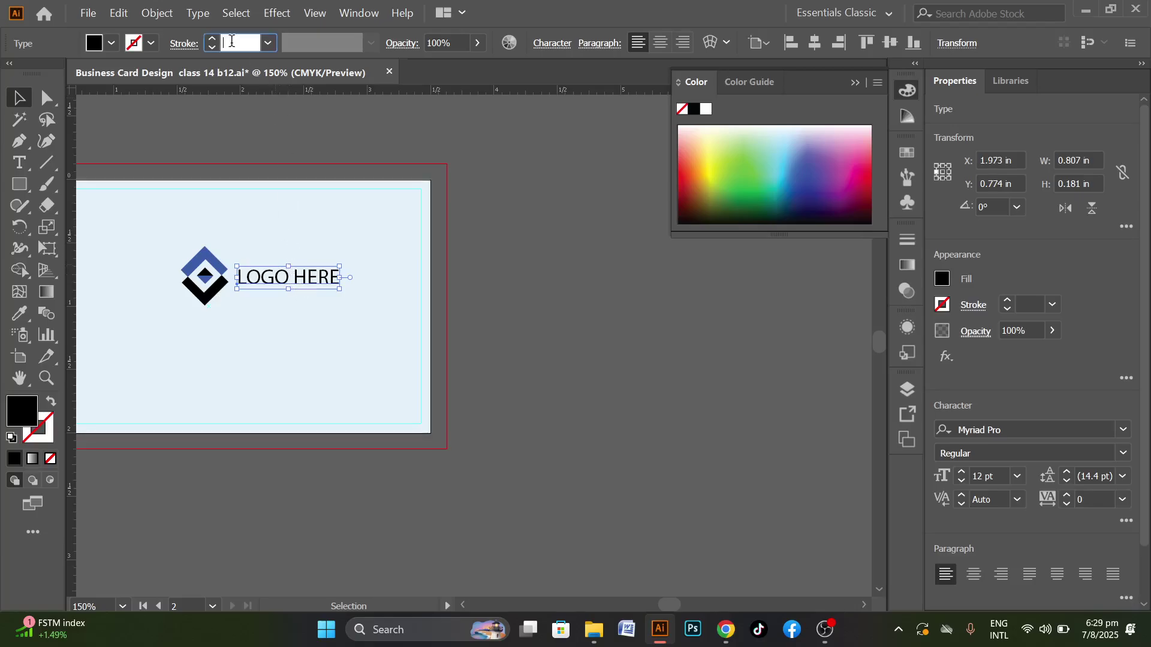
{"action": "left_click", "coordinate": [1024, 422]}
{"action": "type", "text": "robo"}
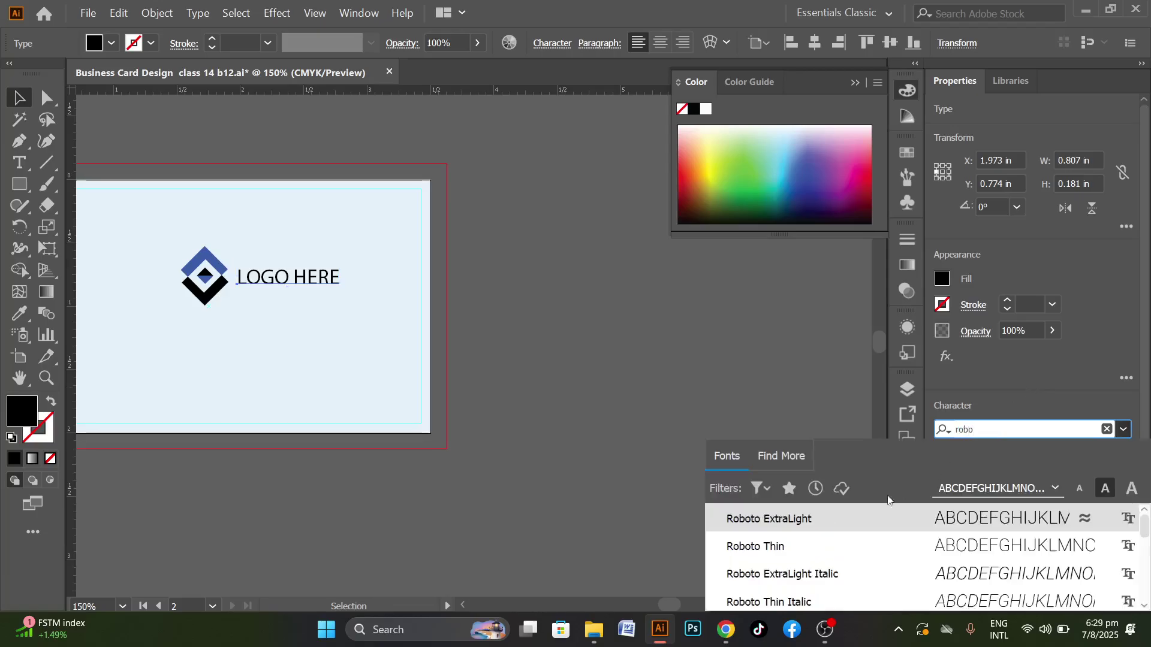
{"action": "scroll", "coordinate": [840, 558], "scroll_direction": "down", "scroll_amount": 8}
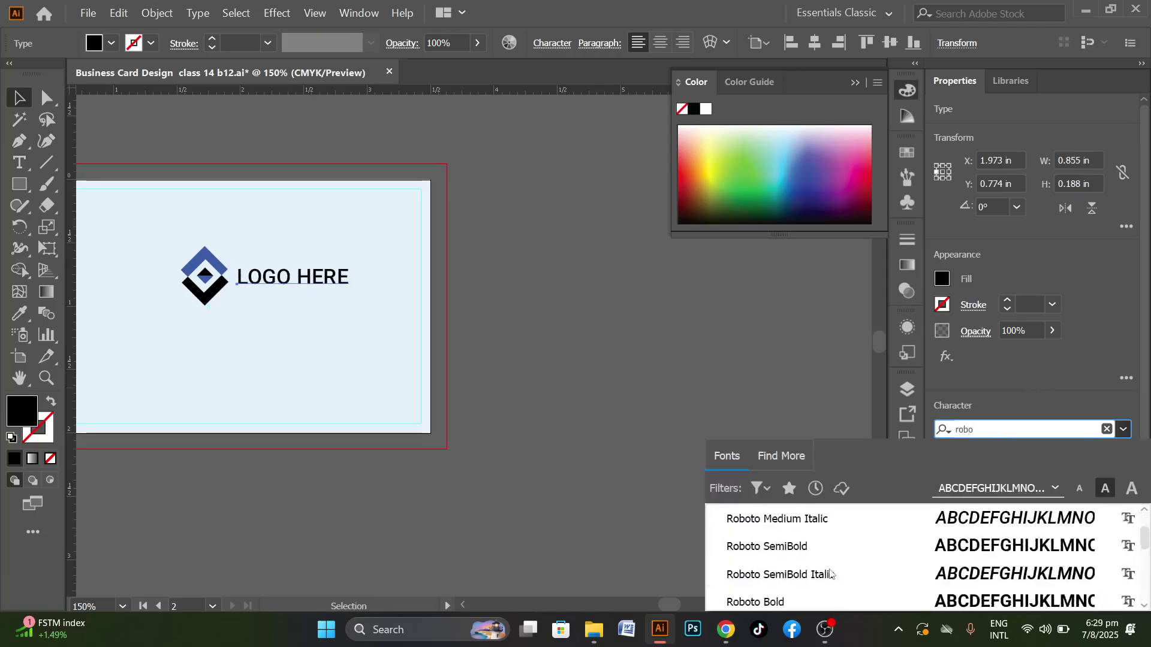
{"action": "scroll", "coordinate": [827, 576], "scroll_direction": "up", "scroll_amount": 2}
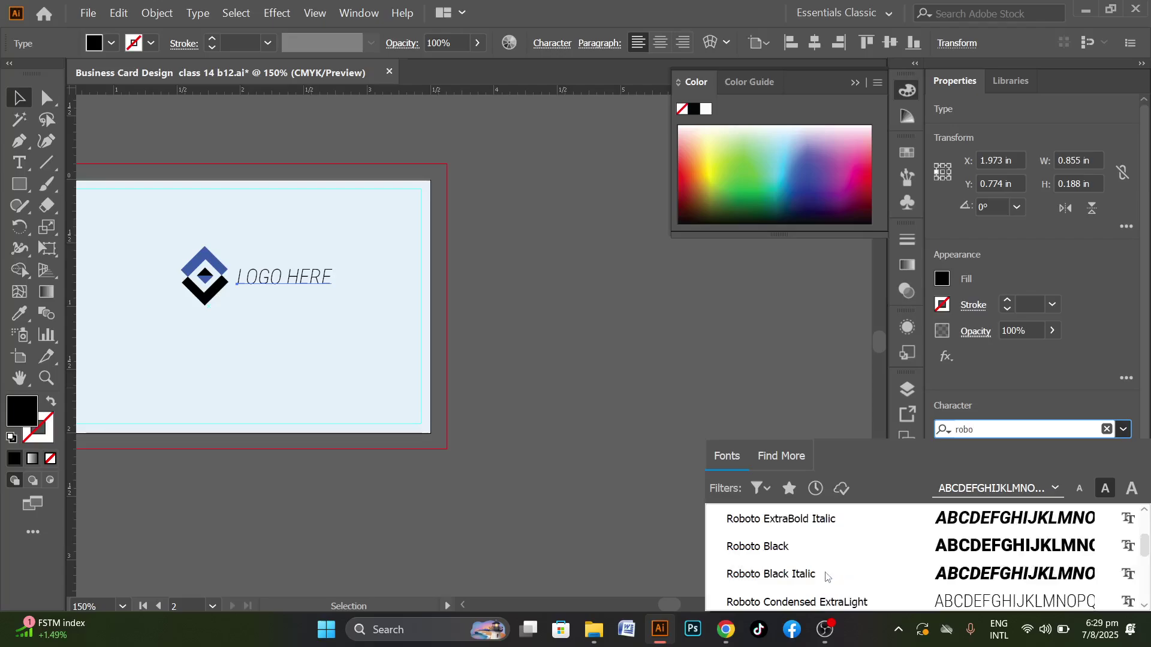
{"action": "left_click", "coordinate": [801, 544]}
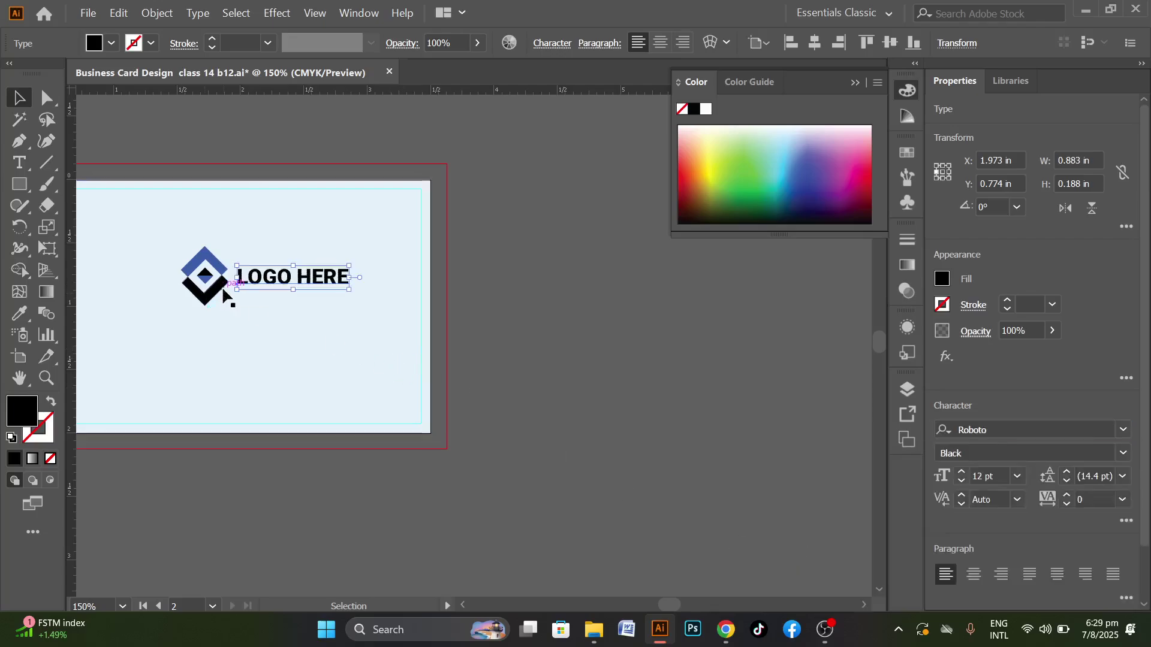
Recolor only the word HERE with the blue sampled from the diamond's upper piece, and deselect the text
{"action": "scroll", "coordinate": [226, 294], "scroll_direction": "up", "scroll_amount": 1}
{"action": "scroll", "coordinate": [287, 294], "scroll_direction": "up", "scroll_amount": 1}
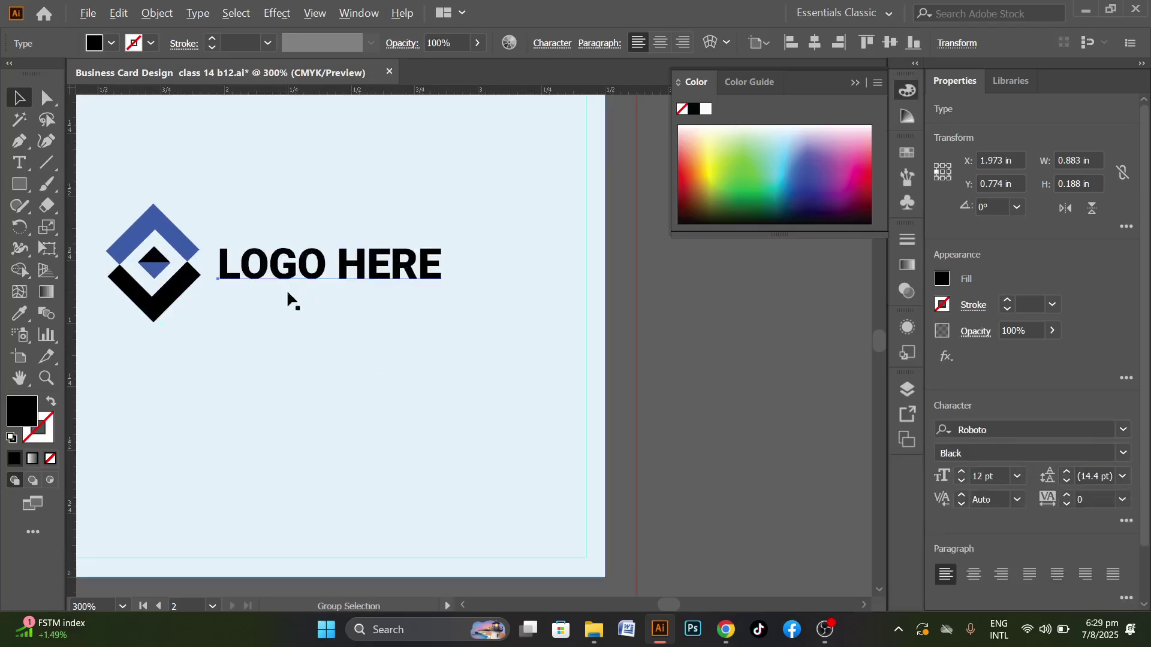
{"action": "double_click", "coordinate": [339, 261]}
{"action": "left_click_drag", "start_coordinate": [337, 256], "coordinate": [443, 264]}
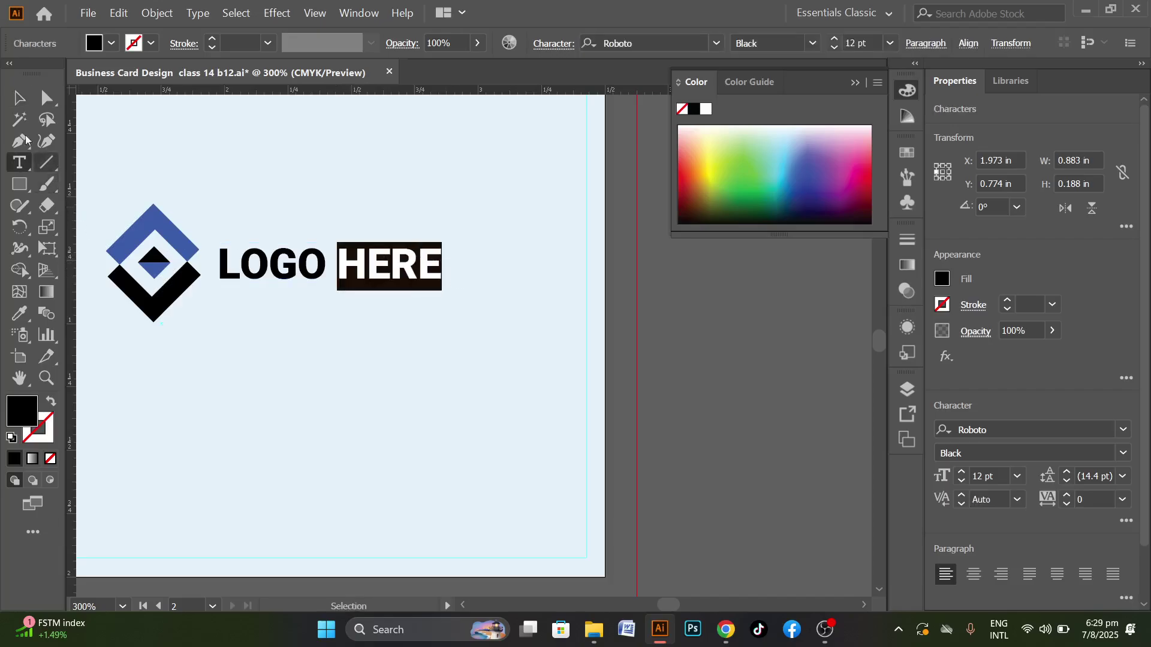
{"action": "left_click", "coordinate": [19, 313]}
{"action": "left_click", "coordinate": [147, 219]}
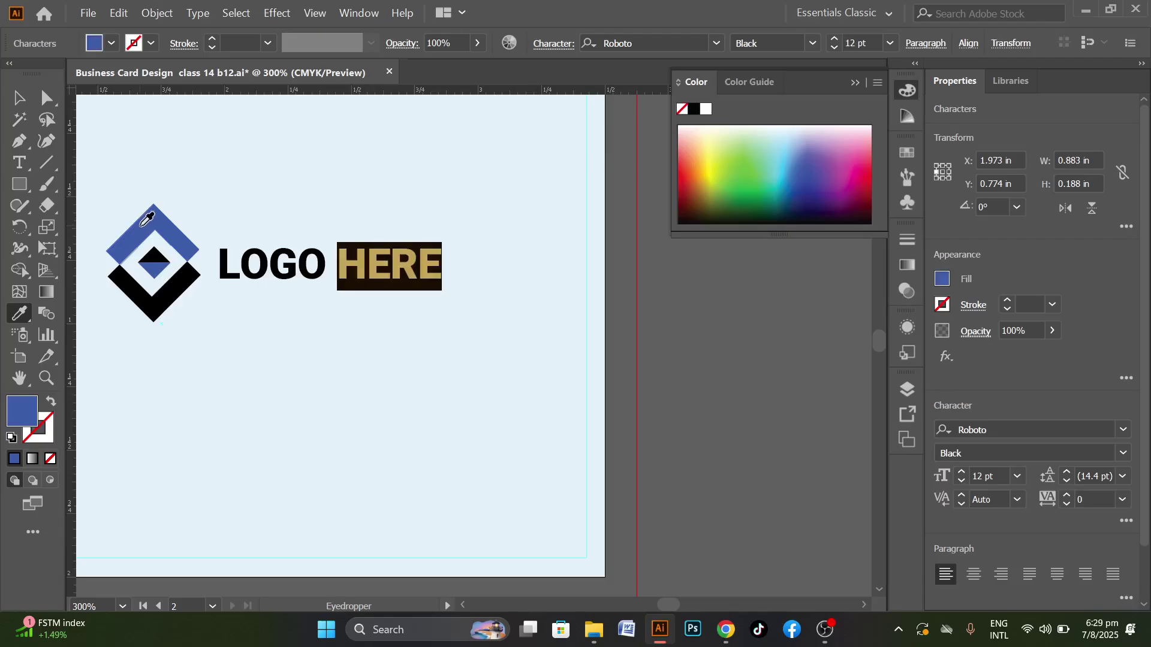
{"action": "left_click", "coordinate": [12, 102]}
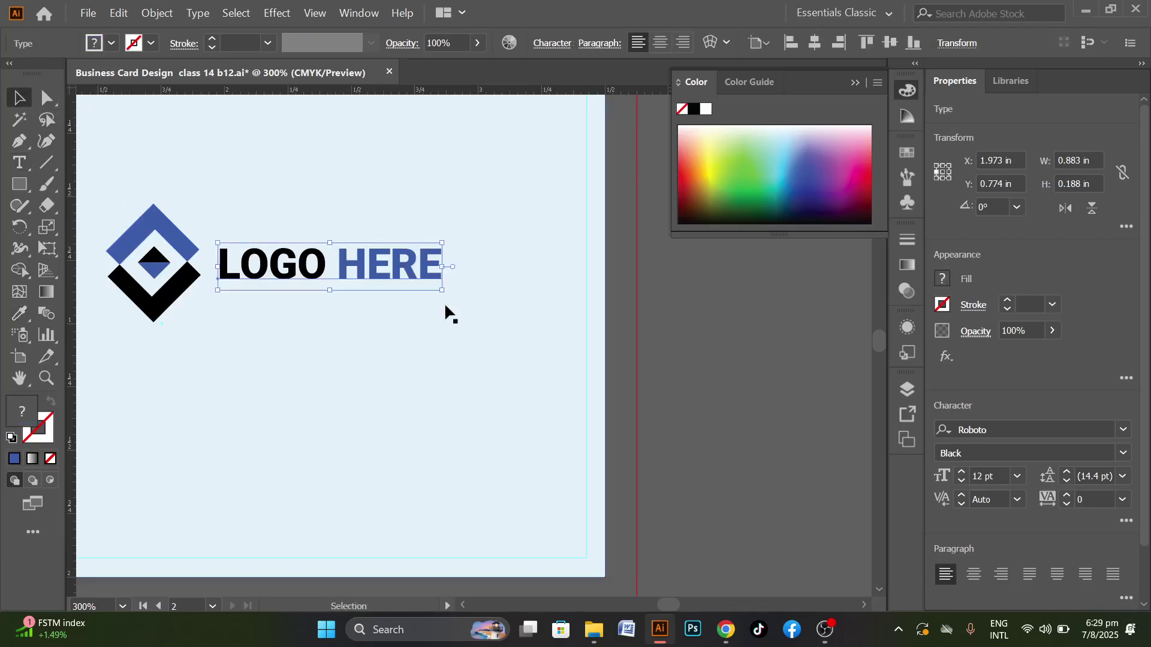
{"action": "left_click", "coordinate": [729, 378]}
Shrink the diamond logo about its center and move the LOGO HERE text closer to it, at about X 1.901 in
{"action": "scroll", "coordinate": [736, 378], "scroll_direction": "down", "scroll_amount": 1}
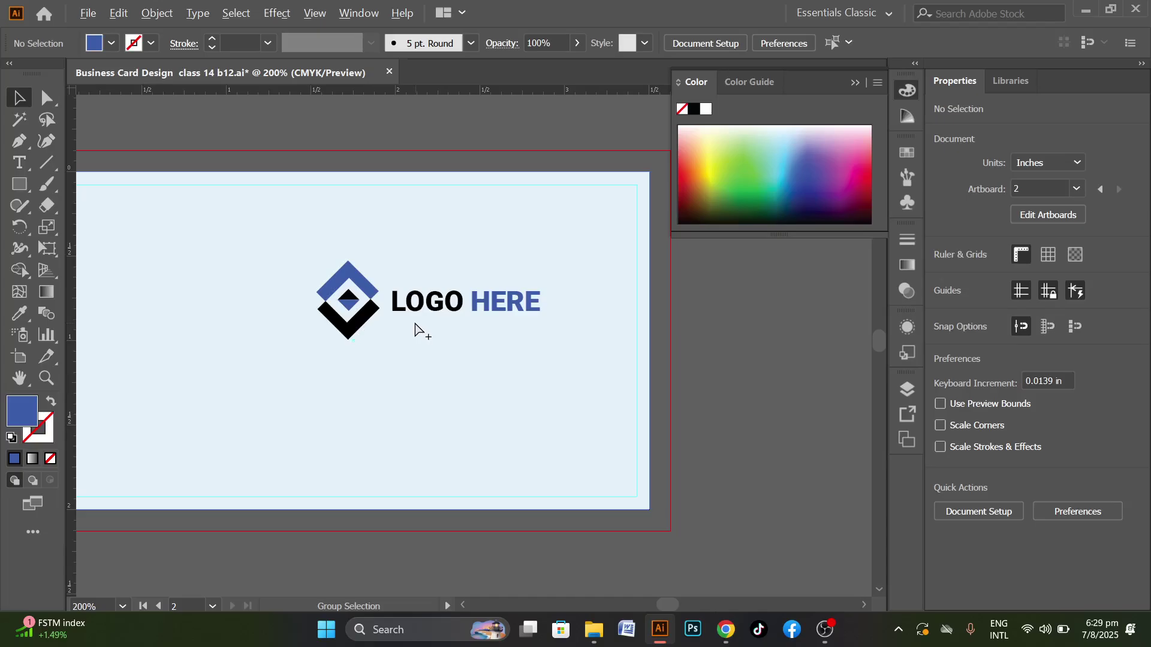
{"action": "scroll", "coordinate": [417, 327], "scroll_direction": "up", "scroll_amount": 2}
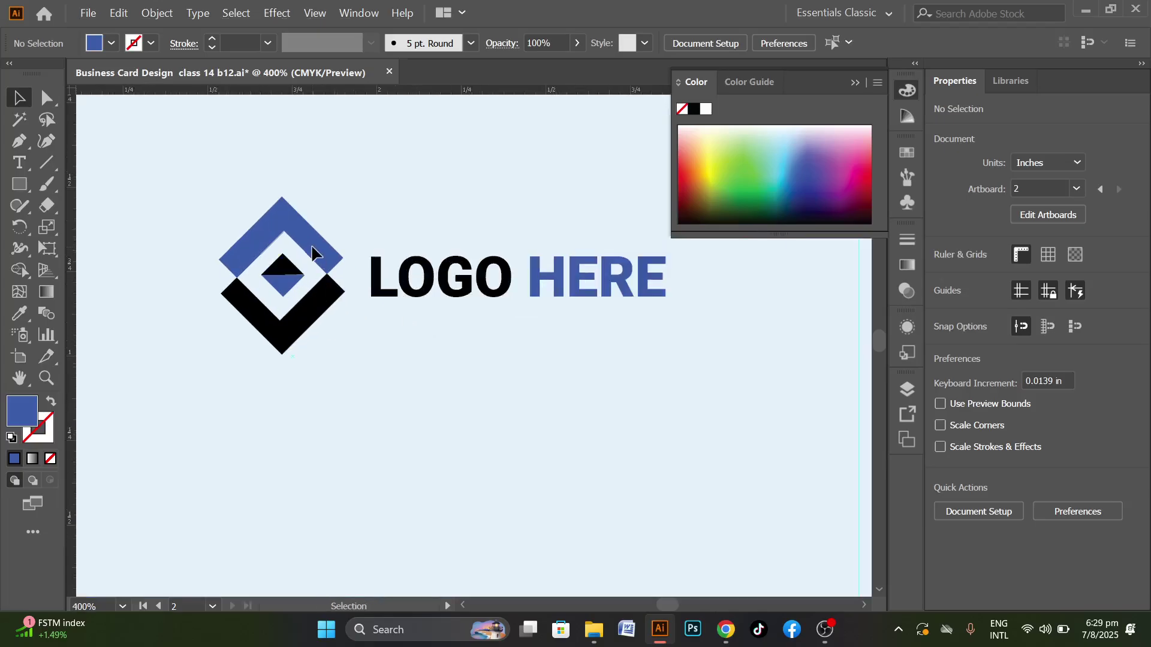
{"action": "left_click", "coordinate": [322, 264]}
{"action": "left_click_drag", "start_coordinate": [283, 196], "coordinate": [281, 226]}
{"action": "left_click_drag", "start_coordinate": [456, 286], "coordinate": [449, 280]}
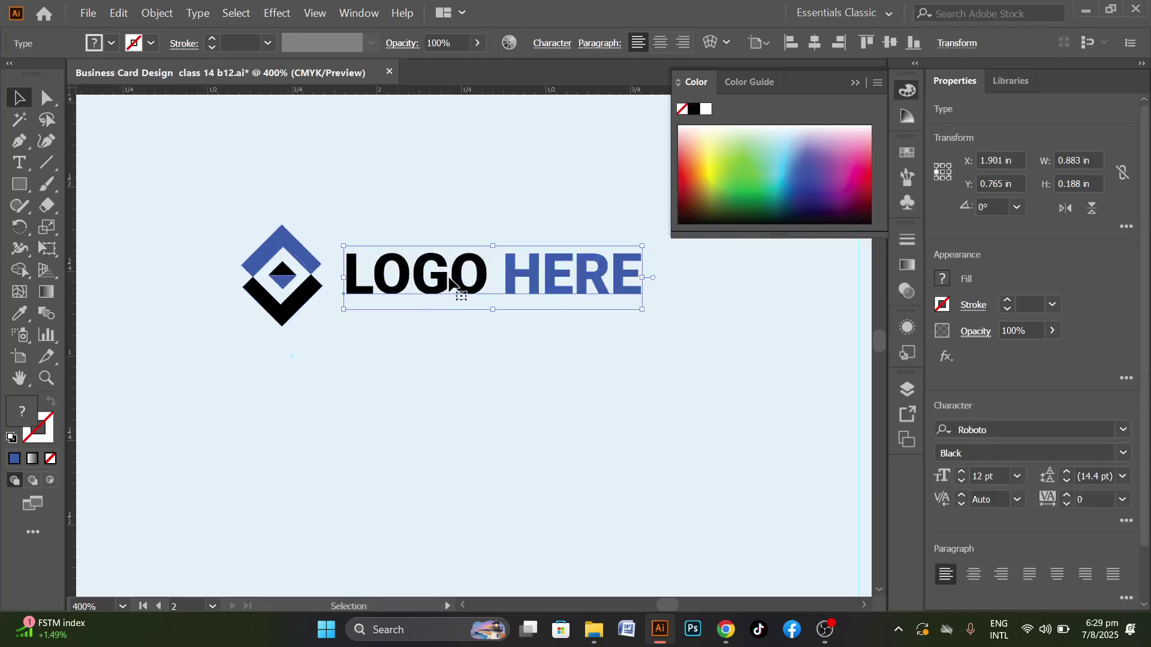
Increase the LOGO HERE text's font size to 15 pt
{"action": "left_click", "coordinate": [963, 472]}
{"action": "left_click", "coordinate": [963, 472]}
{"action": "left_click", "coordinate": [964, 472]}
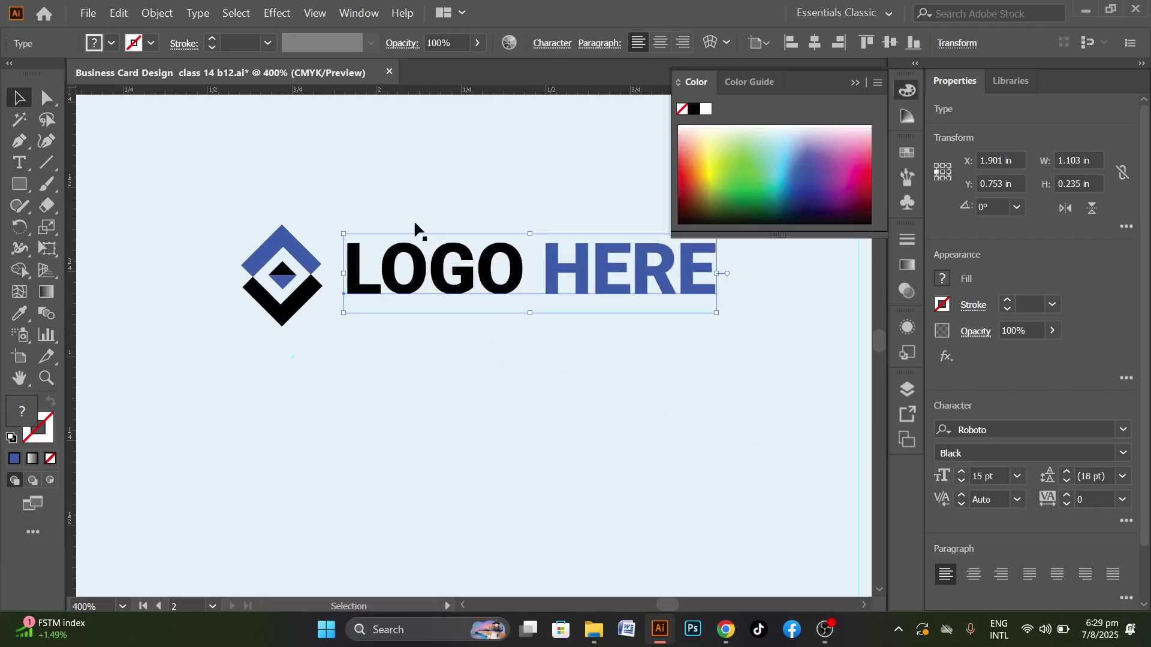
{"action": "left_click", "coordinate": [440, 183]}
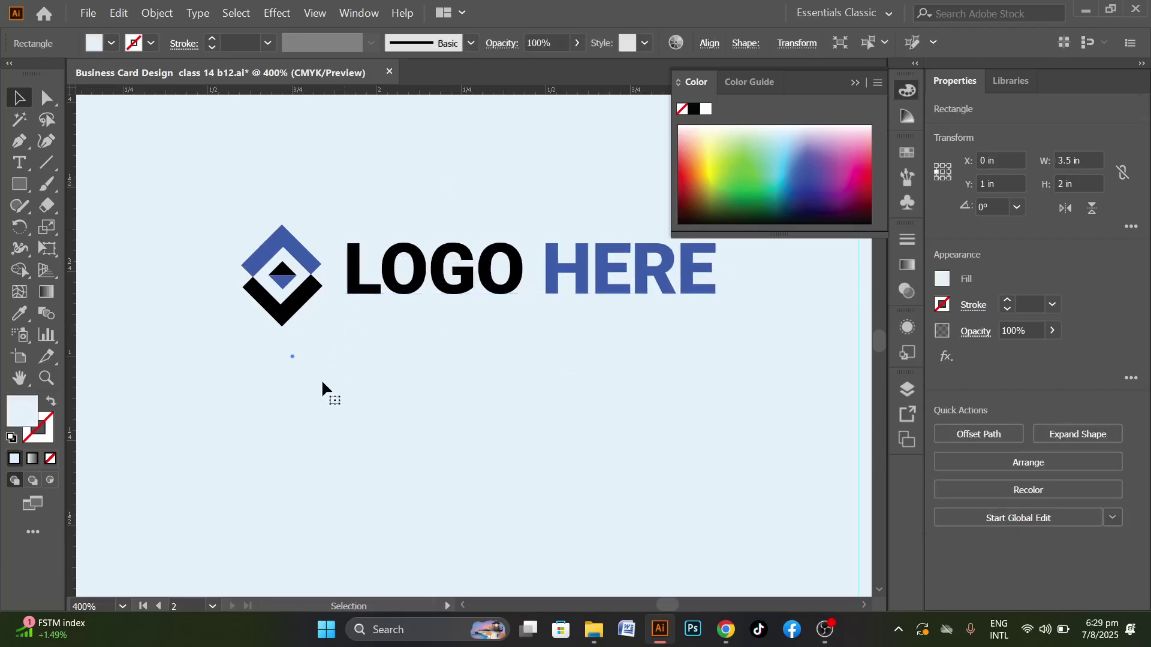
Convert the LOGO HERE text to outlines and deselect it
{"action": "left_click", "coordinate": [424, 283]}
{"action": "key", "text": "ctrl+0"}
{"action": "right_click", "coordinate": [425, 277]}
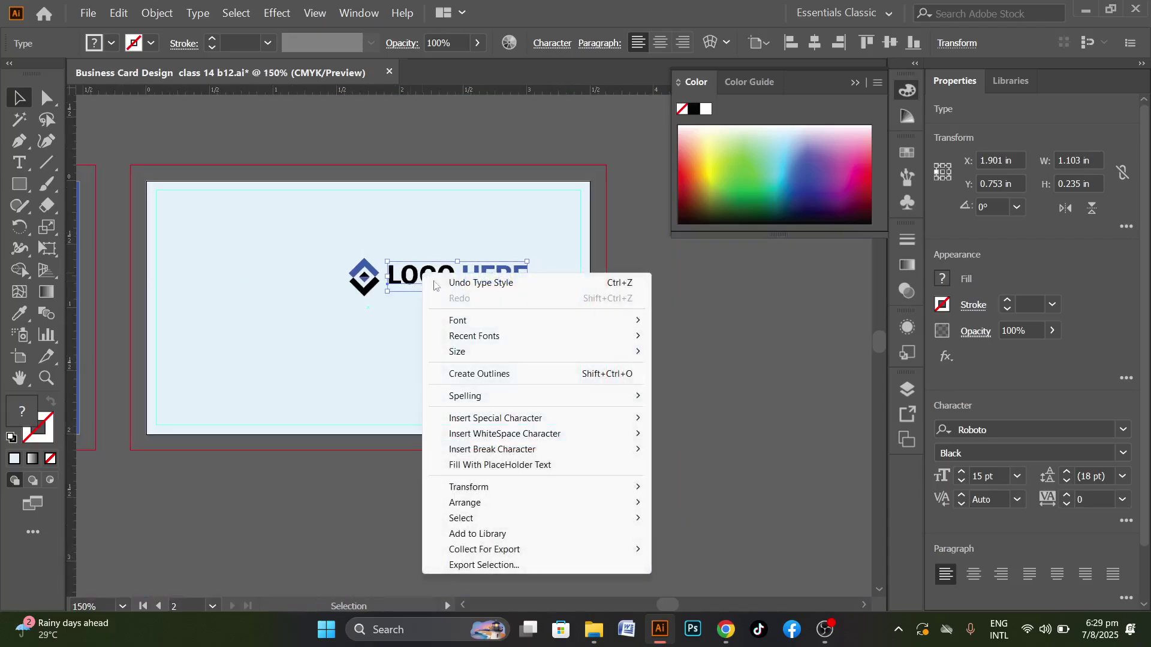
{"action": "left_click", "coordinate": [478, 374]}
{"action": "left_click", "coordinate": [748, 350]}
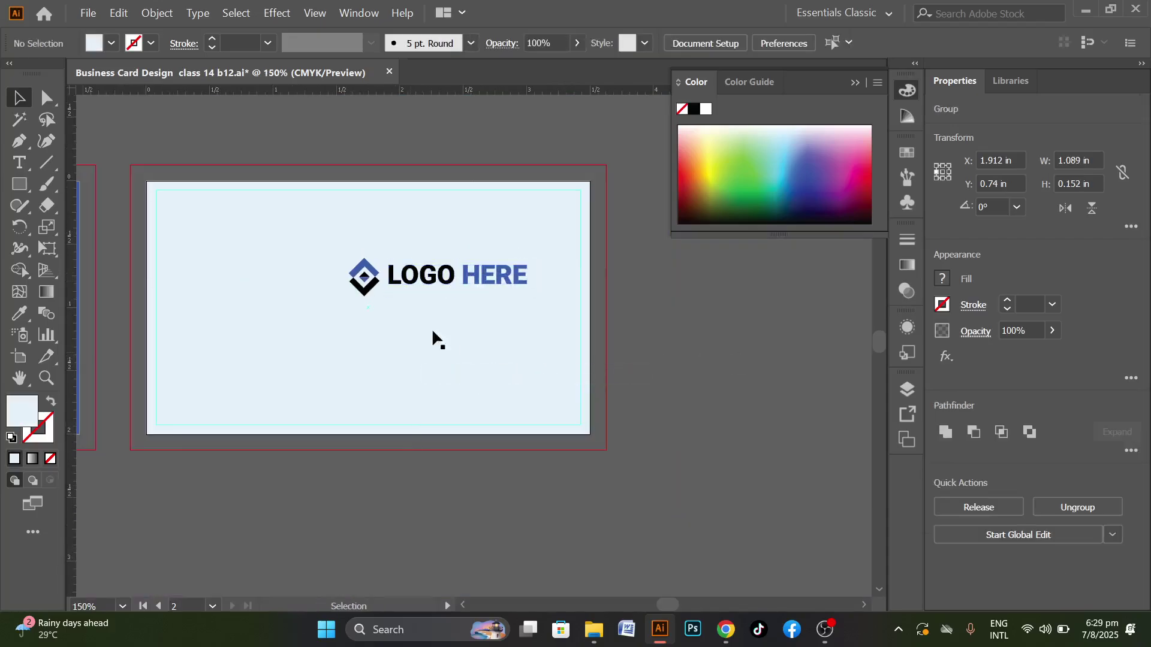
Enlarge the diamond logo about its center to a height of about 0.352 in
{"action": "left_click", "coordinate": [367, 277]}
{"action": "scroll", "coordinate": [367, 277], "scroll_direction": "up", "scroll_amount": 2}
{"action": "left_click_drag", "start_coordinate": [367, 246], "coordinate": [366, 274]}
Align the outlined LOGO HERE text and the diamond on their vertical centers, and deselect everything
{"action": "left_click", "coordinate": [471, 291], "text": "shift"}
{"action": "left_click", "coordinate": [373, 270], "text": "shift"}
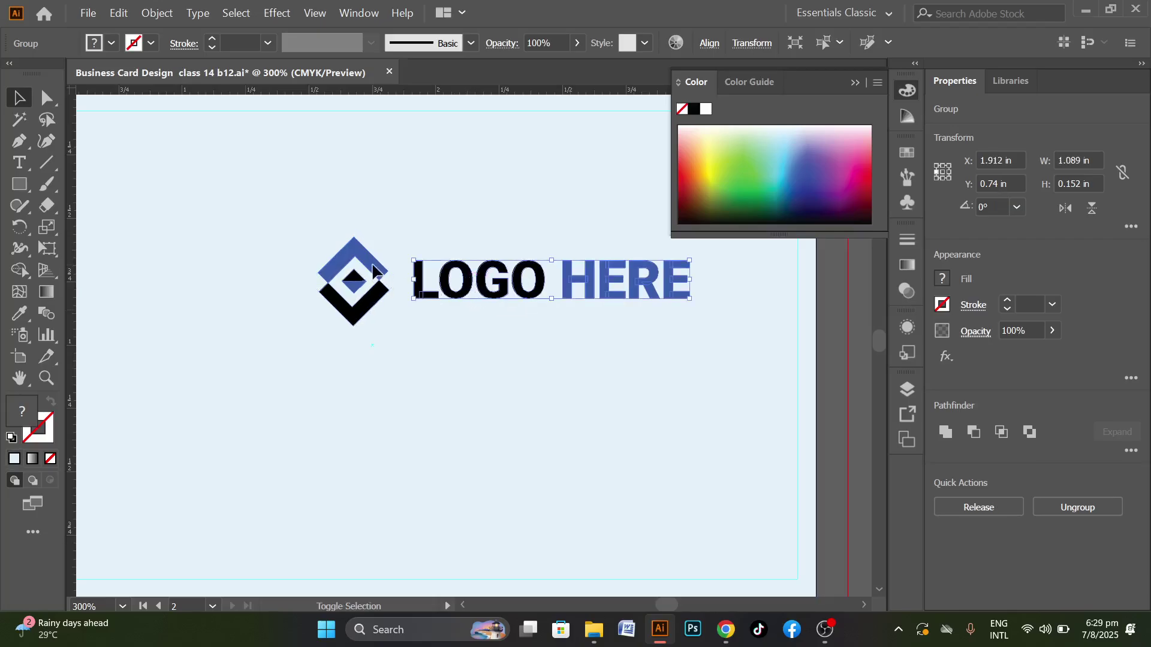
{"action": "left_click", "coordinate": [373, 269], "text": "shift"}
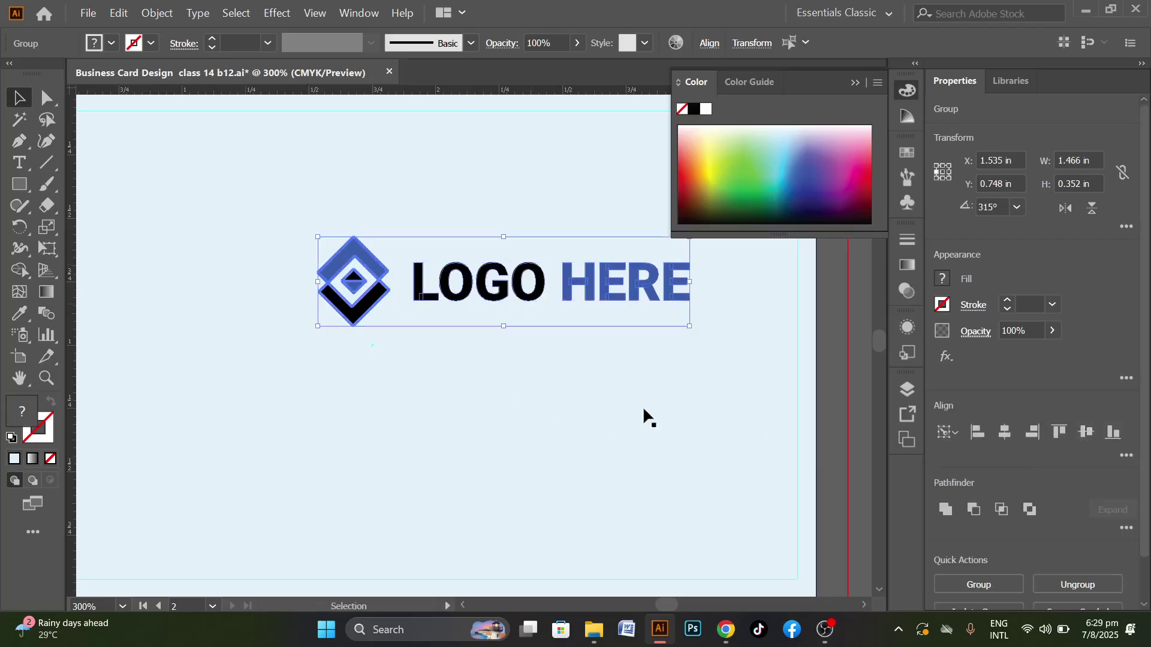
{"action": "left_click", "coordinate": [587, 396]}
{"action": "scroll", "coordinate": [393, 318], "scroll_direction": "down", "scroll_amount": 2}
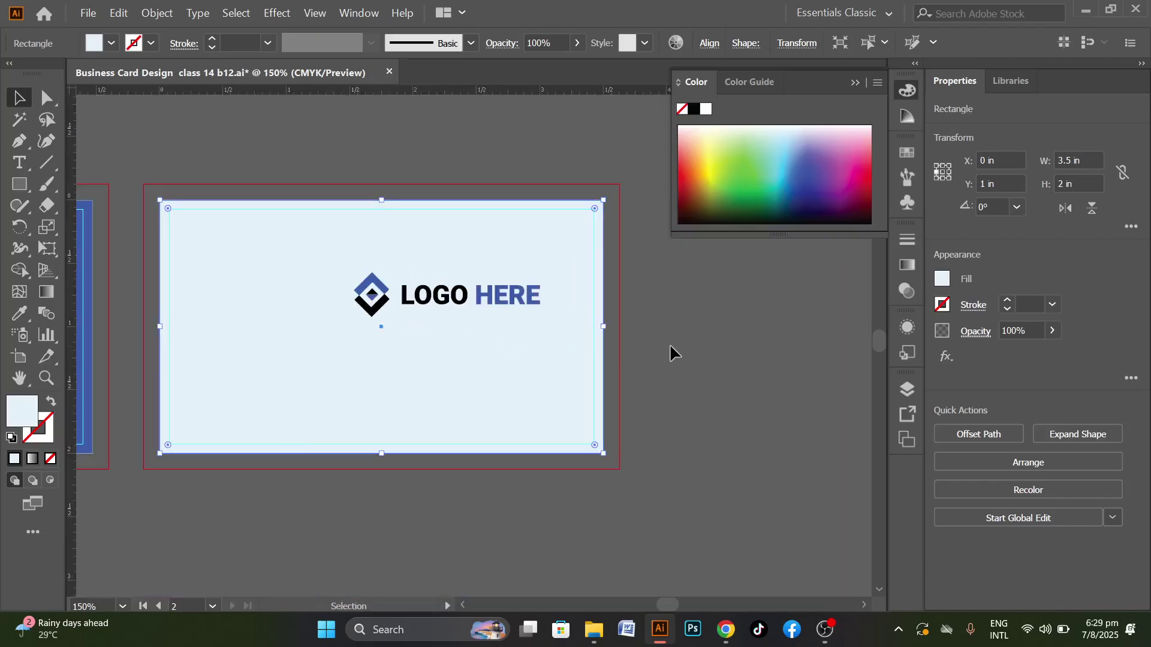
{"action": "left_click", "coordinate": [670, 353]}
Group the diamond logo and the outlined LOGO HERE text into one object
{"action": "left_click", "coordinate": [372, 293]}
{"action": "left_click", "coordinate": [470, 296], "text": "shift"}
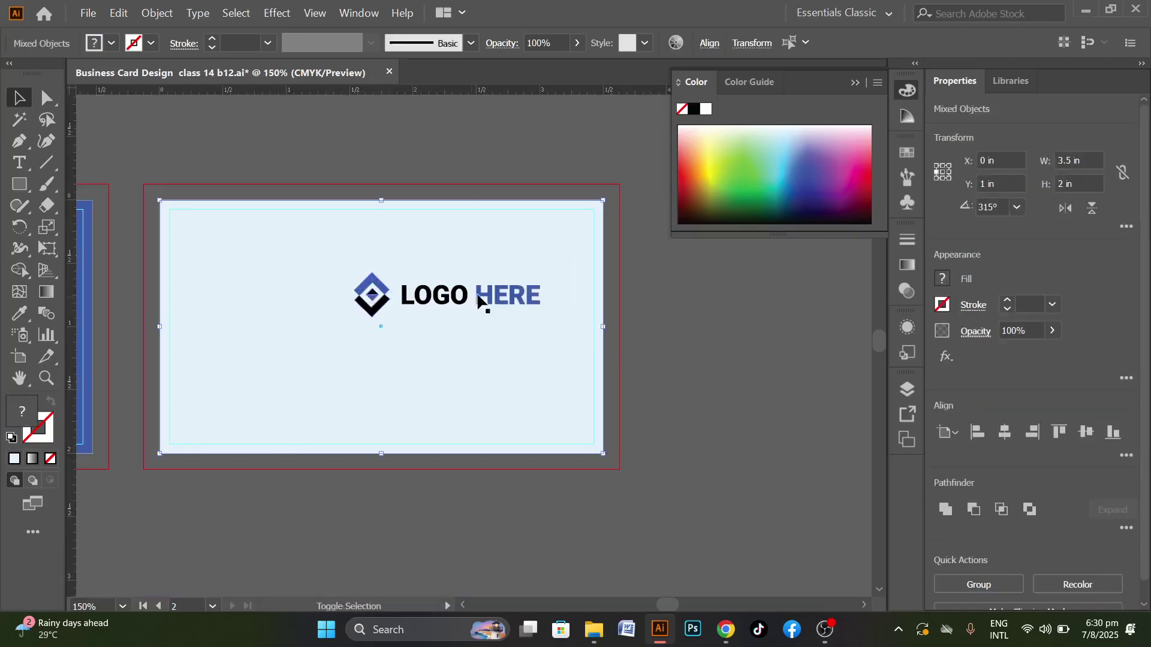
{"action": "left_click", "coordinate": [701, 342]}
{"action": "left_click", "coordinate": [510, 300]}
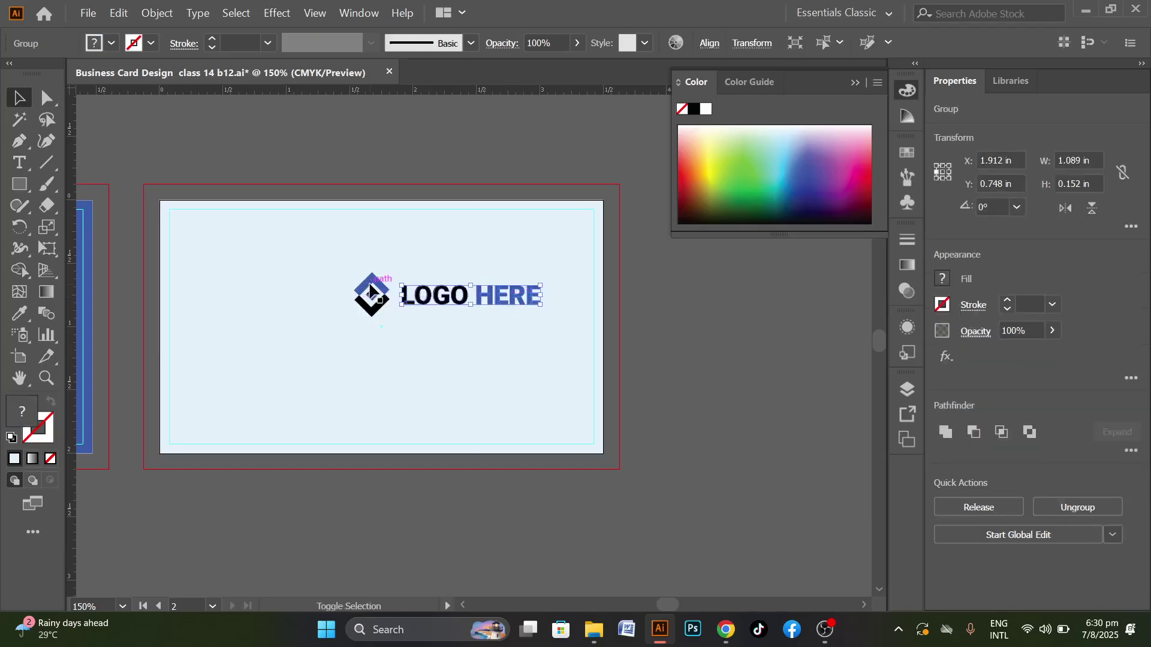
{"action": "left_click", "coordinate": [371, 293], "text": "shift"}
{"action": "key", "text": "ctrl+g"}
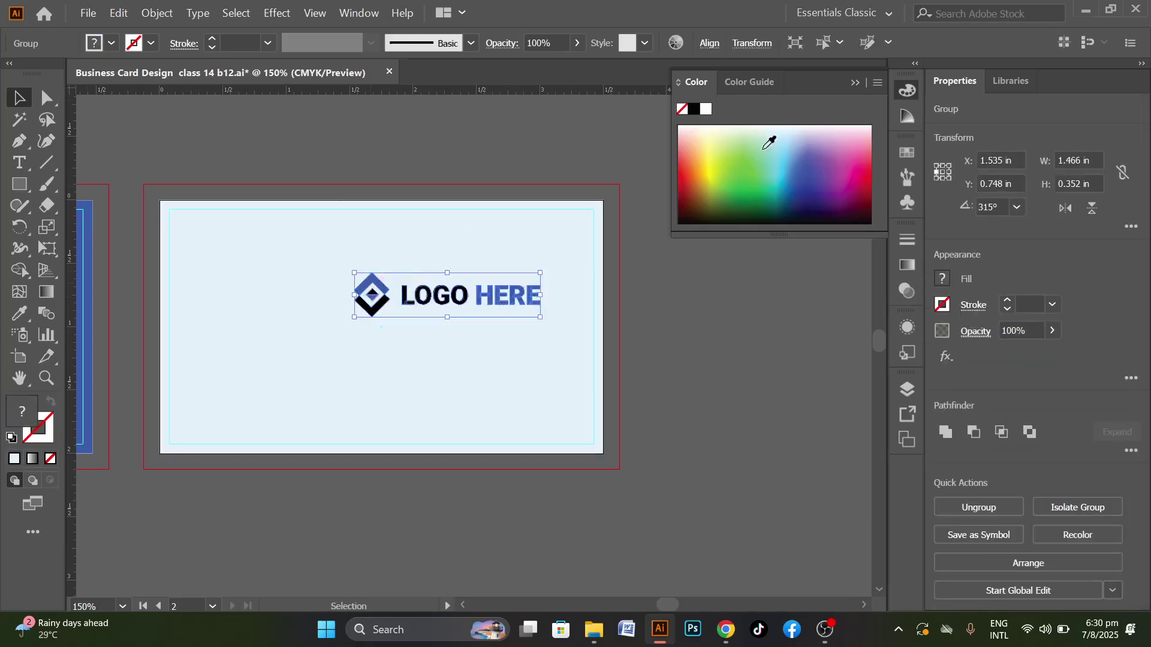
Center the grouped logo horizontally and vertically on the back side's light blue background rectangle, and deselect everything
{"action": "left_click", "coordinate": [515, 373]}
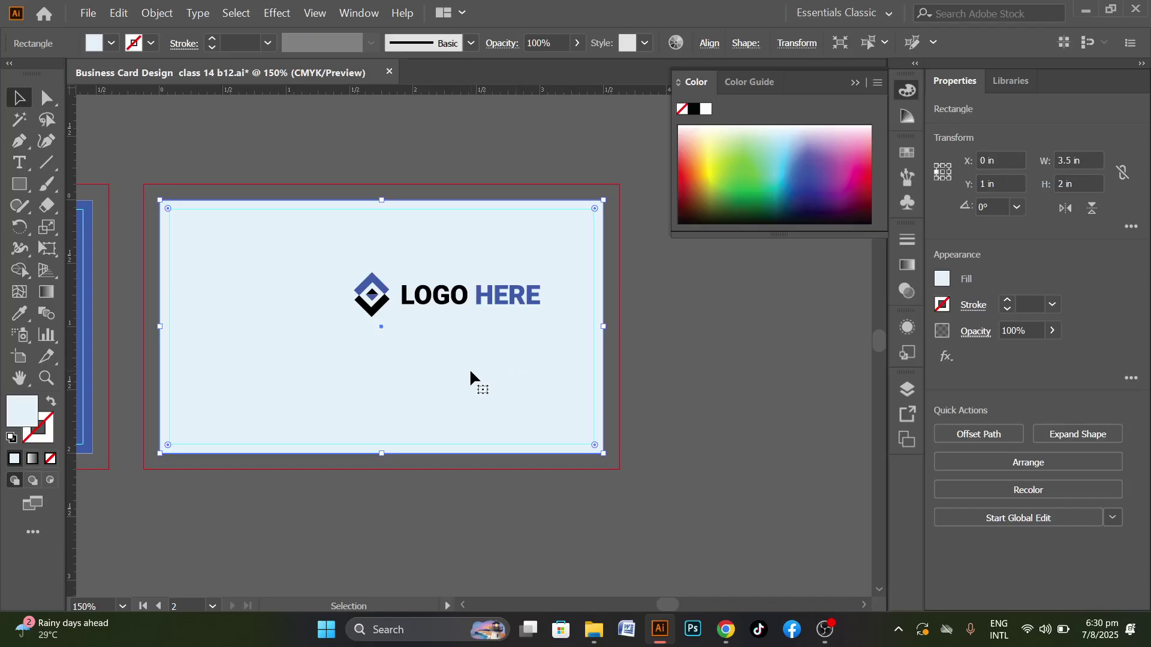
{"action": "left_click", "coordinate": [477, 313], "text": "shift"}
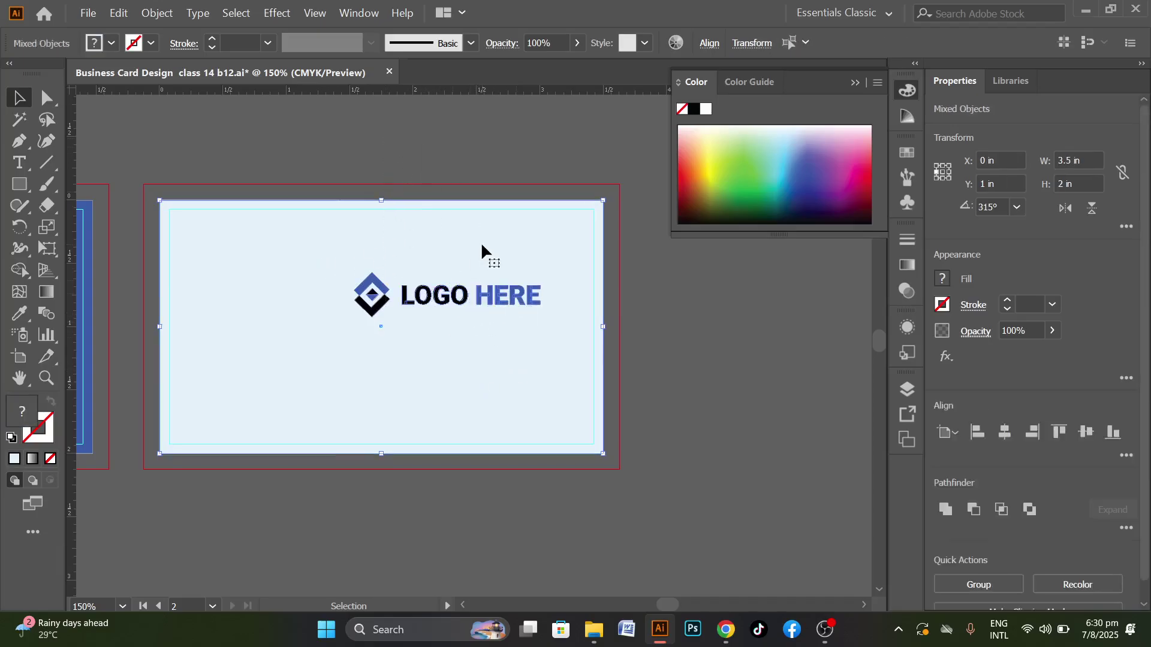
{"action": "left_click", "coordinate": [1006, 434]}
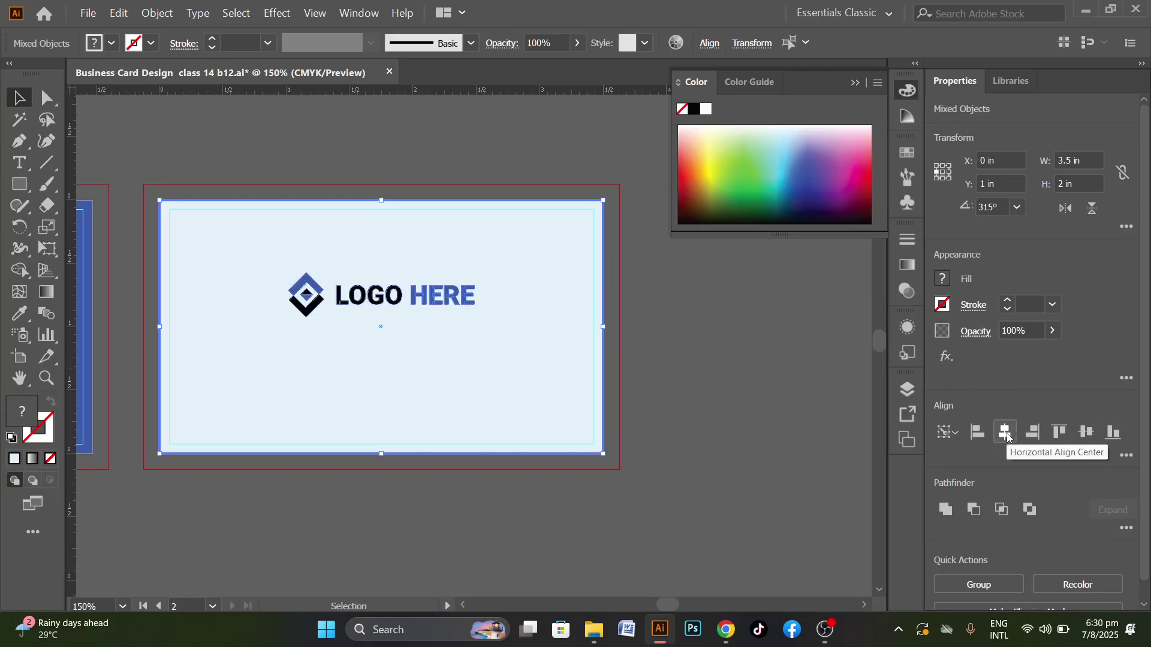
{"action": "left_click", "coordinate": [1087, 432]}
{"action": "left_click", "coordinate": [801, 427]}
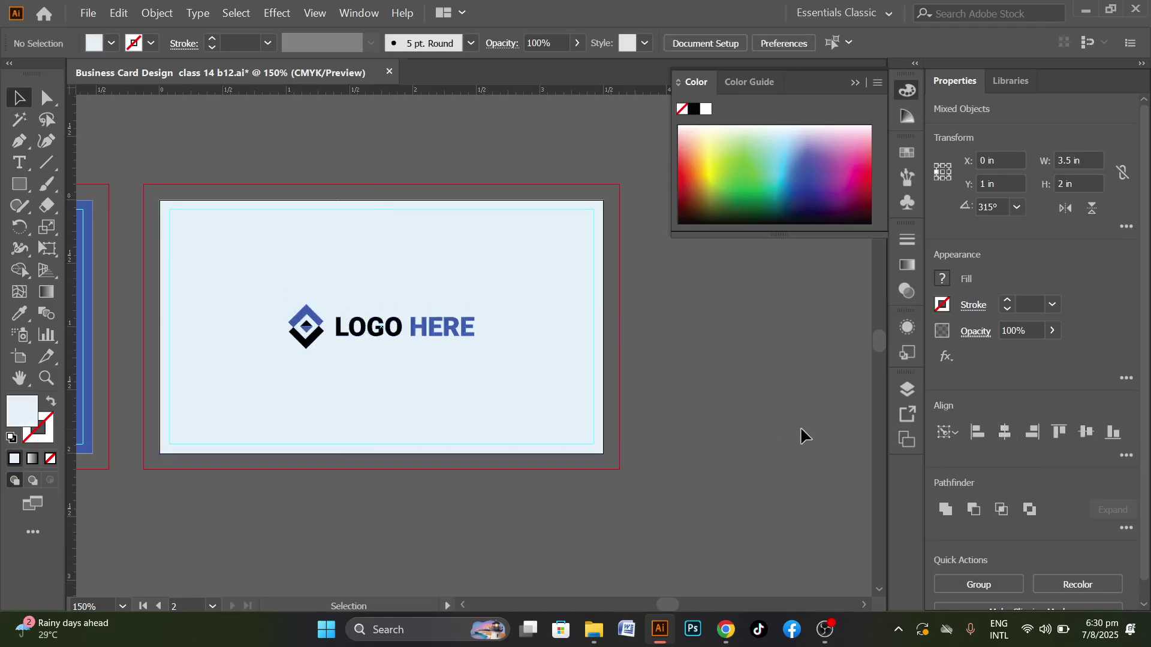
{"action": "scroll", "coordinate": [801, 416], "scroll_direction": "down", "scroll_amount": 2}
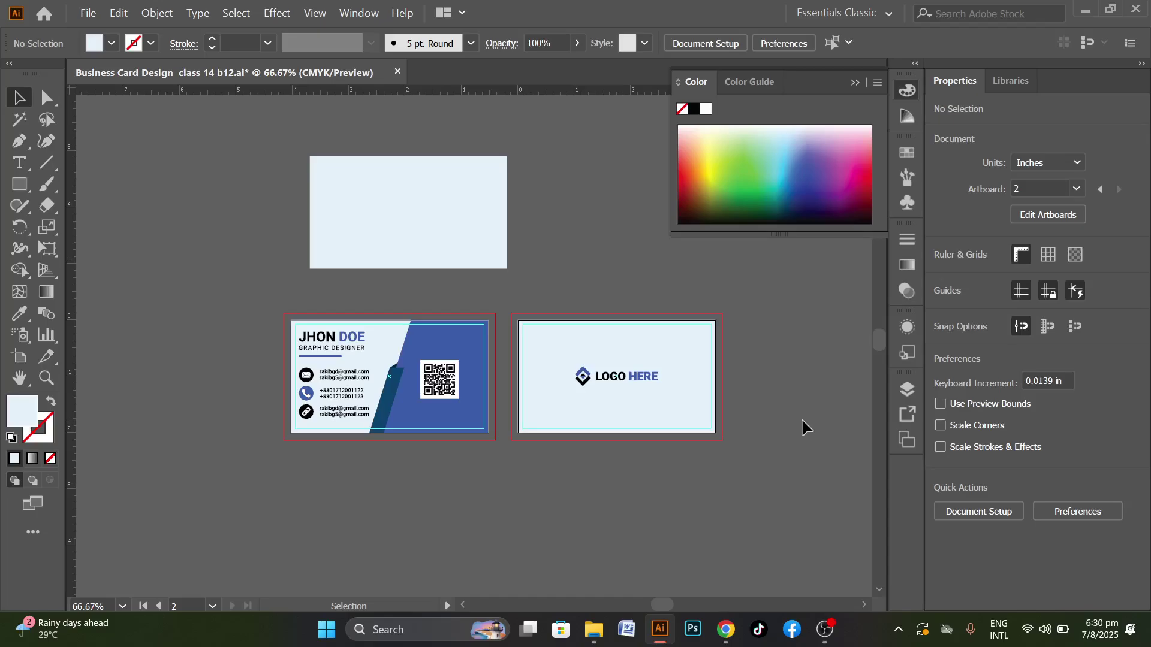
{"action": "scroll", "coordinate": [795, 419], "scroll_direction": "up", "scroll_amount": 1}
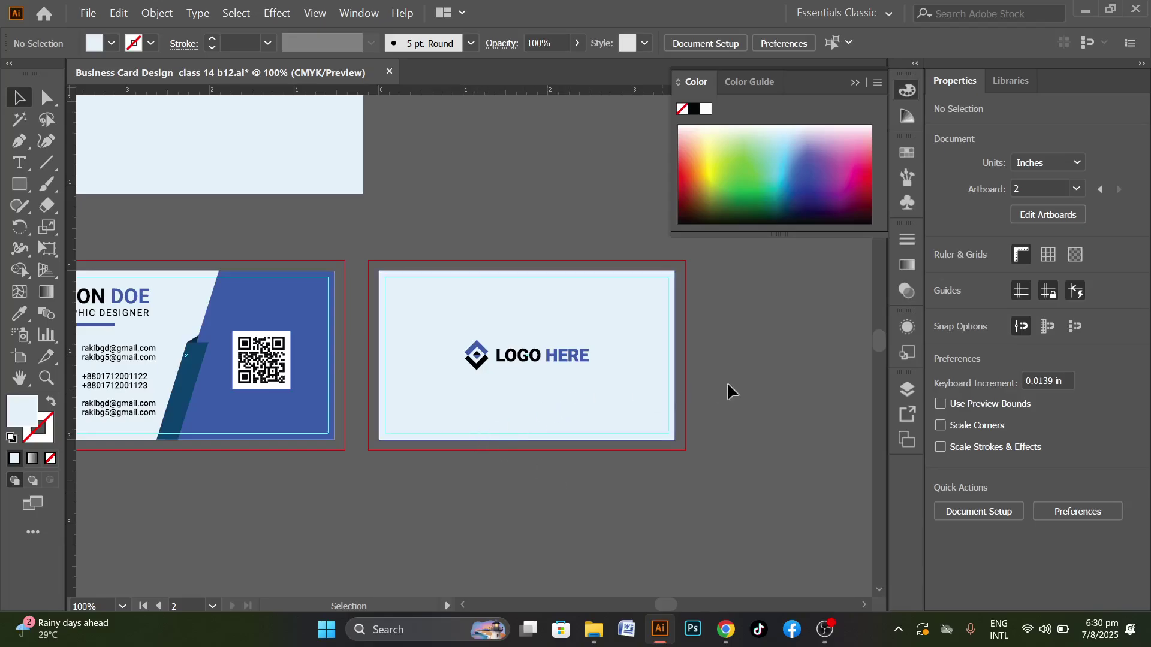
{"action": "scroll", "coordinate": [762, 390], "scroll_direction": "down", "scroll_amount": 1}
{"action": "scroll", "coordinate": [696, 446], "scroll_direction": "up", "scroll_amount": 1}
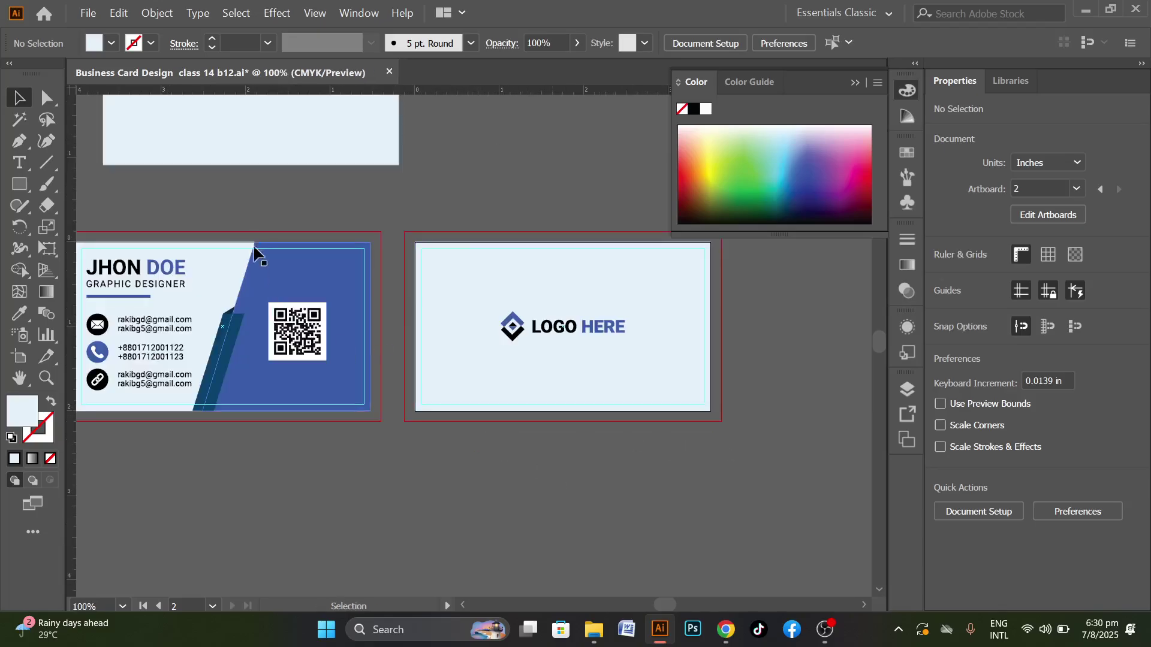
{"action": "scroll", "coordinate": [312, 434], "scroll_direction": "down", "scroll_amount": 1}
{"action": "scroll", "coordinate": [282, 269], "scroll_direction": "up", "scroll_amount": 2}
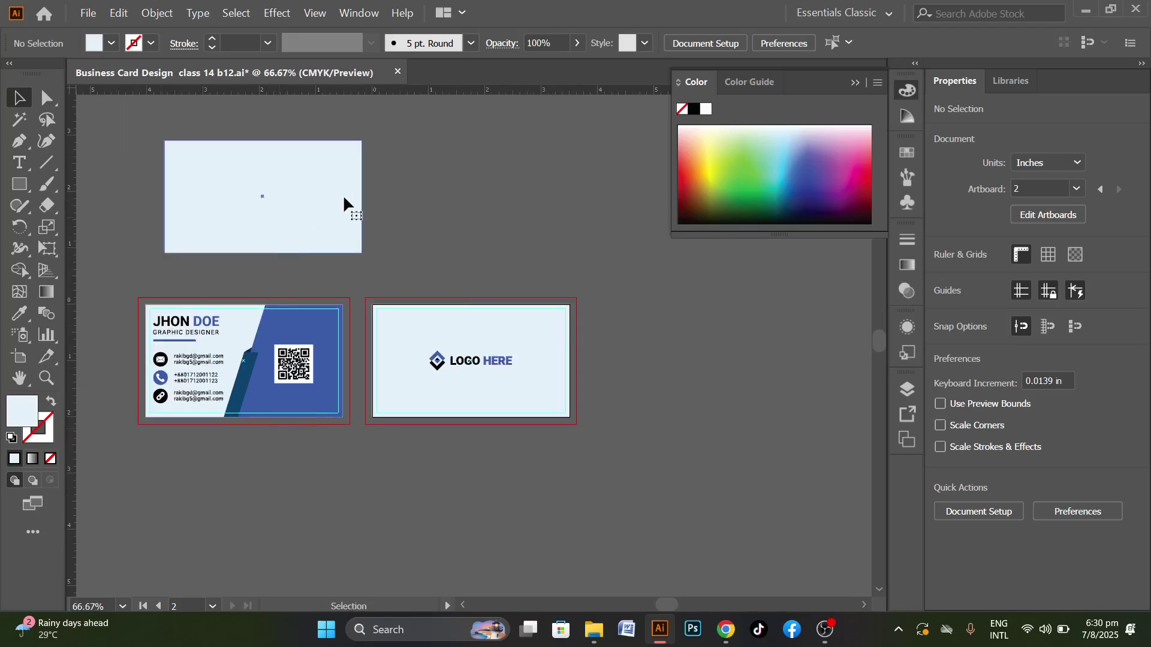
Duplicate the spare light blue rectangle below the back side and reduce the copy's height to about 0.197 in
{"action": "left_click", "coordinate": [332, 225]}
{"action": "left_click_drag", "start_coordinate": [333, 225], "coordinate": [512, 486], "text": "alt"}
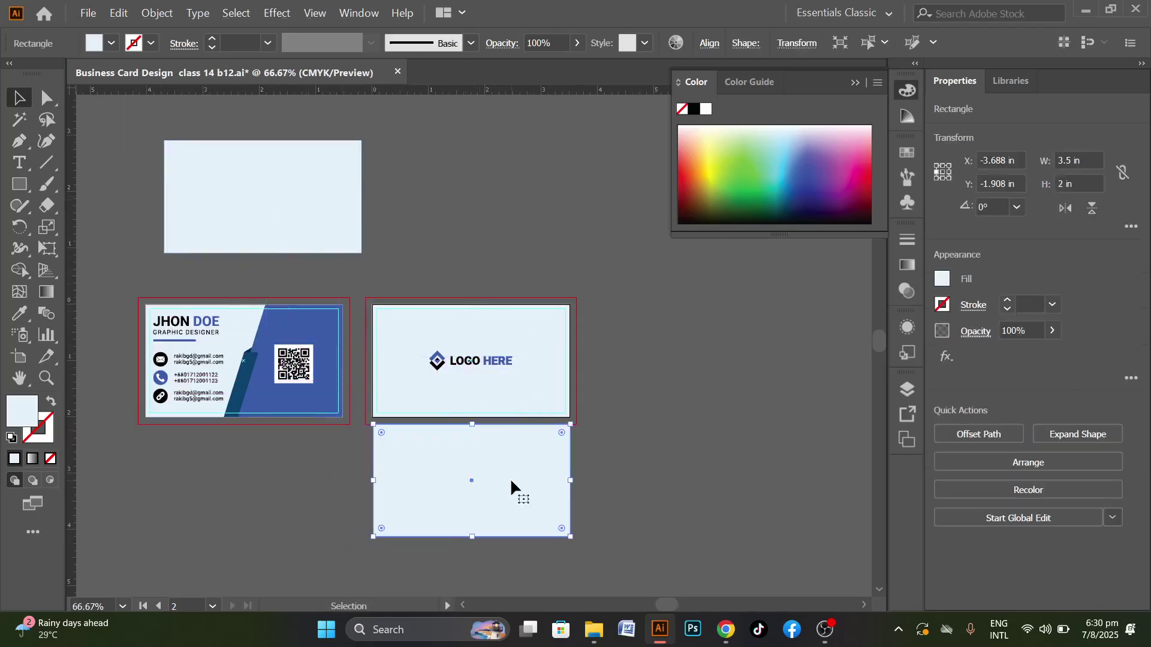
{"action": "left_click_drag", "start_coordinate": [472, 424], "coordinate": [473, 526]}
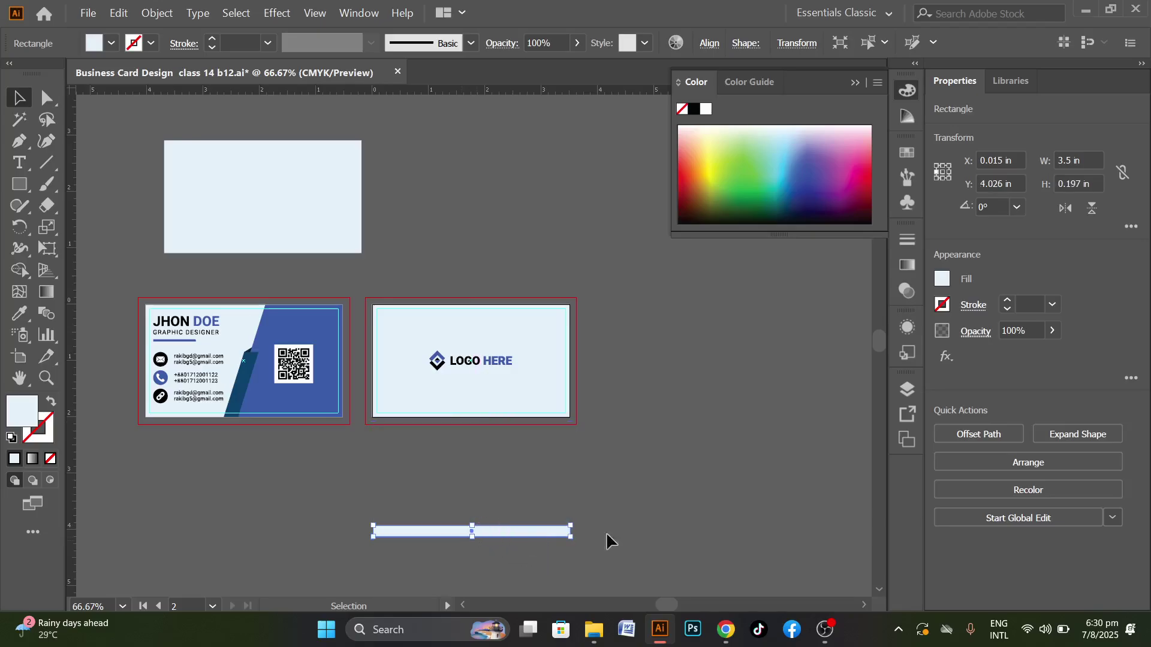
{"action": "double_click", "coordinate": [559, 325]}
{"action": "left_click", "coordinate": [709, 367]}
{"action": "double_click", "coordinate": [709, 366]}
Move the thin strip onto the back side's lower edge and fill it with the front side's blue, sampled with the Eyedropper
{"action": "left_click_drag", "start_coordinate": [547, 533], "coordinate": [545, 418]}
{"action": "key", "text": "i"}
{"action": "left_click", "coordinate": [308, 323]}
{"action": "key", "text": "ctrl"}
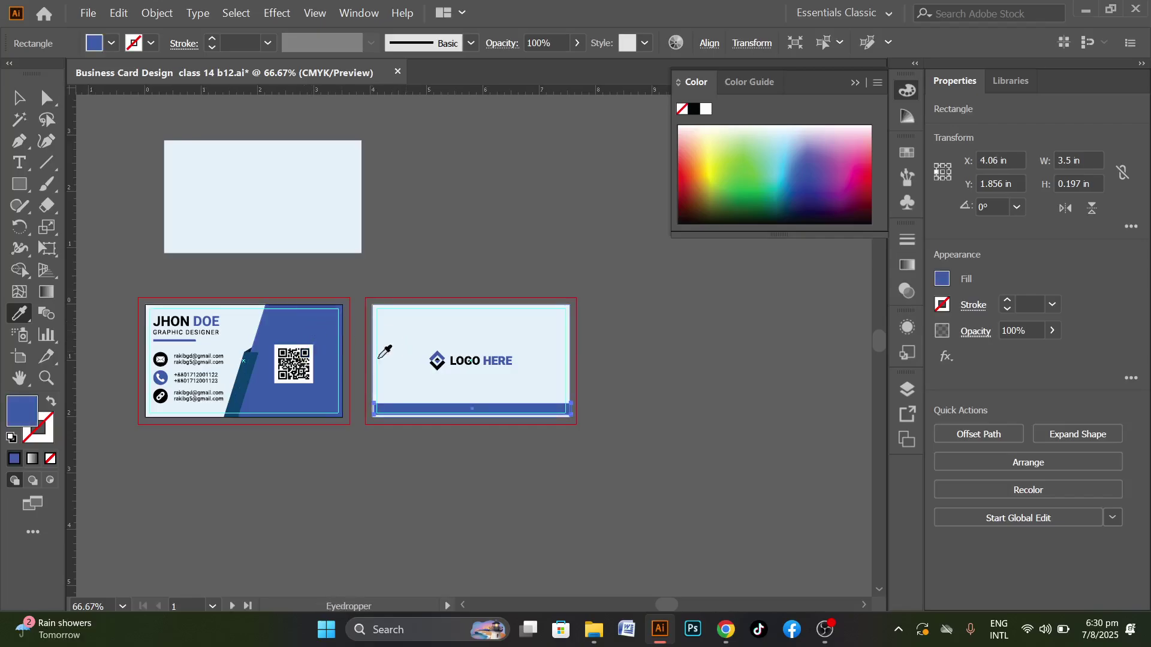
{"action": "left_click", "coordinate": [17, 98]}
{"action": "left_click", "coordinate": [400, 482]}
Align the blue strip to the artboard's horizontal center and bottom edge, and deselect it
{"action": "scroll", "coordinate": [417, 415], "scroll_direction": "up", "scroll_amount": 3}
{"action": "left_click", "coordinate": [390, 403]}
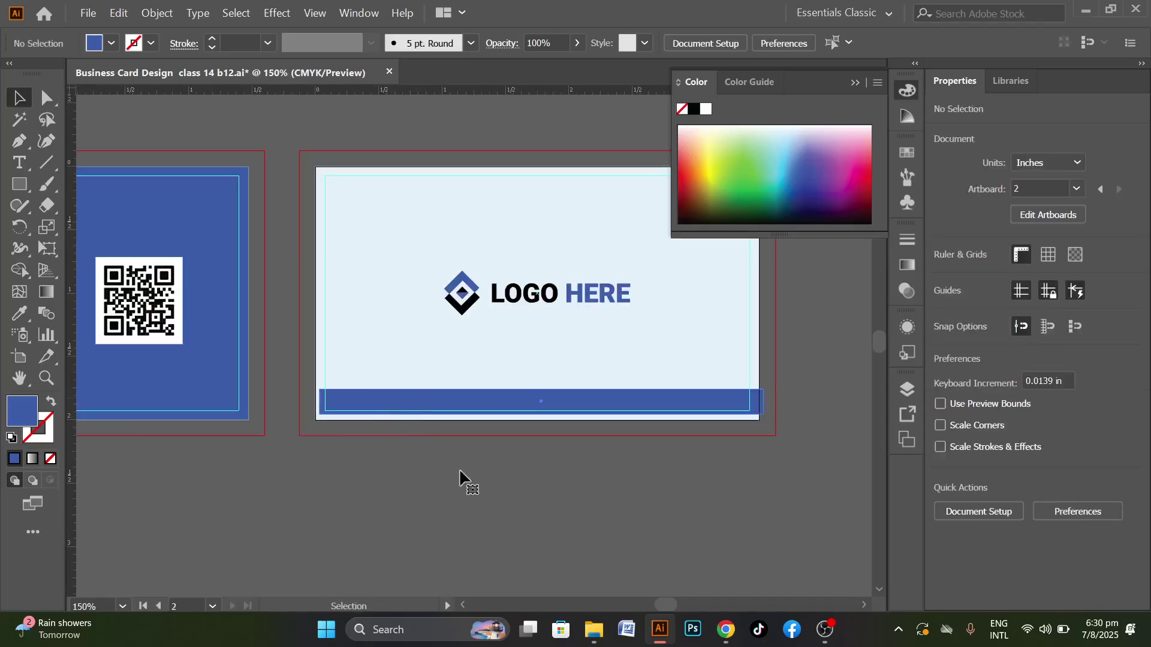
{"action": "left_click", "coordinate": [709, 44]}
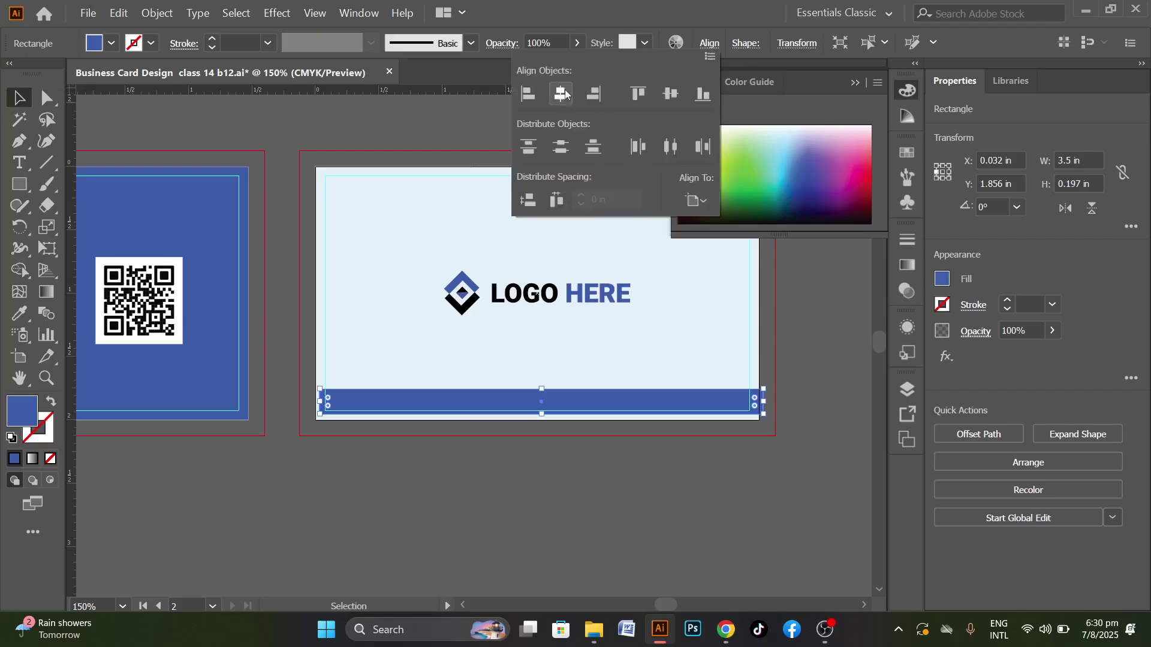
{"action": "left_click", "coordinate": [561, 96]}
{"action": "left_click", "coordinate": [701, 95]}
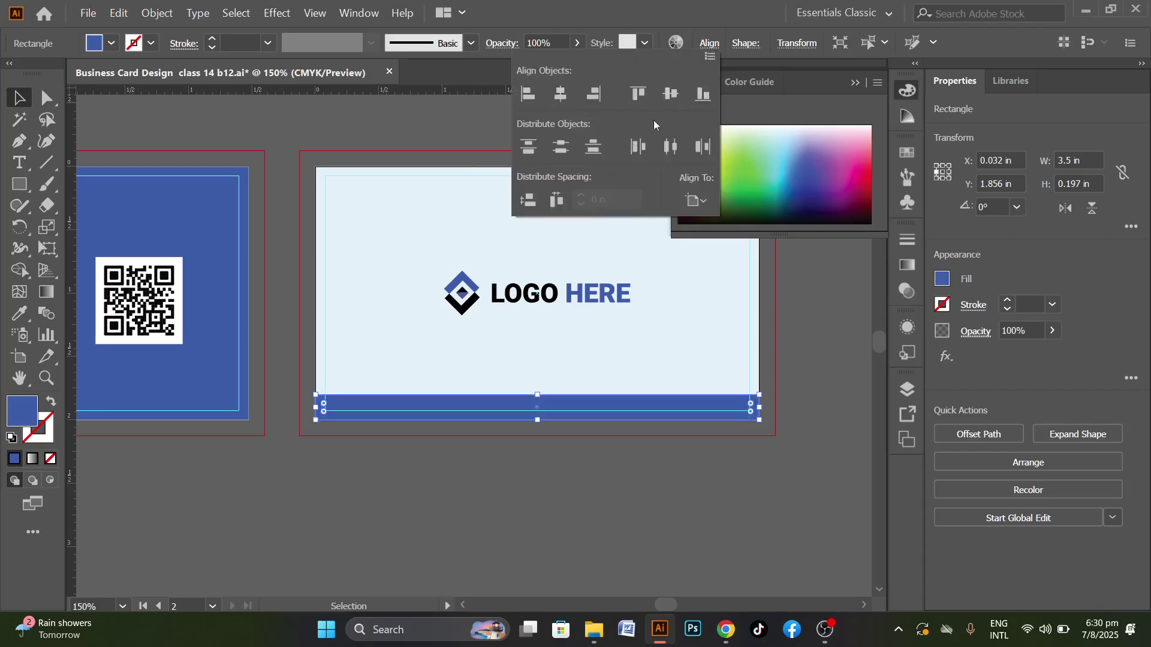
{"action": "left_click", "coordinate": [272, 353]}
{"action": "left_click", "coordinate": [433, 501]}
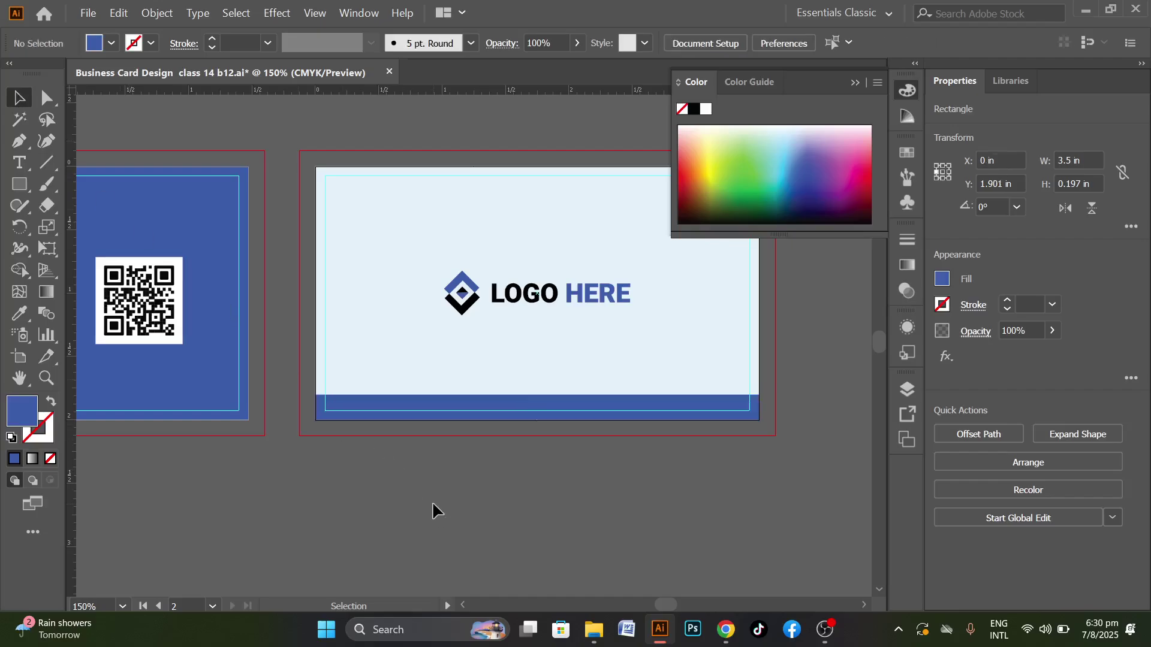
Extend the blue strip upward to a height of about 0.324 in, and deselect it
{"action": "scroll", "coordinate": [436, 481], "scroll_direction": "up", "scroll_amount": 2}
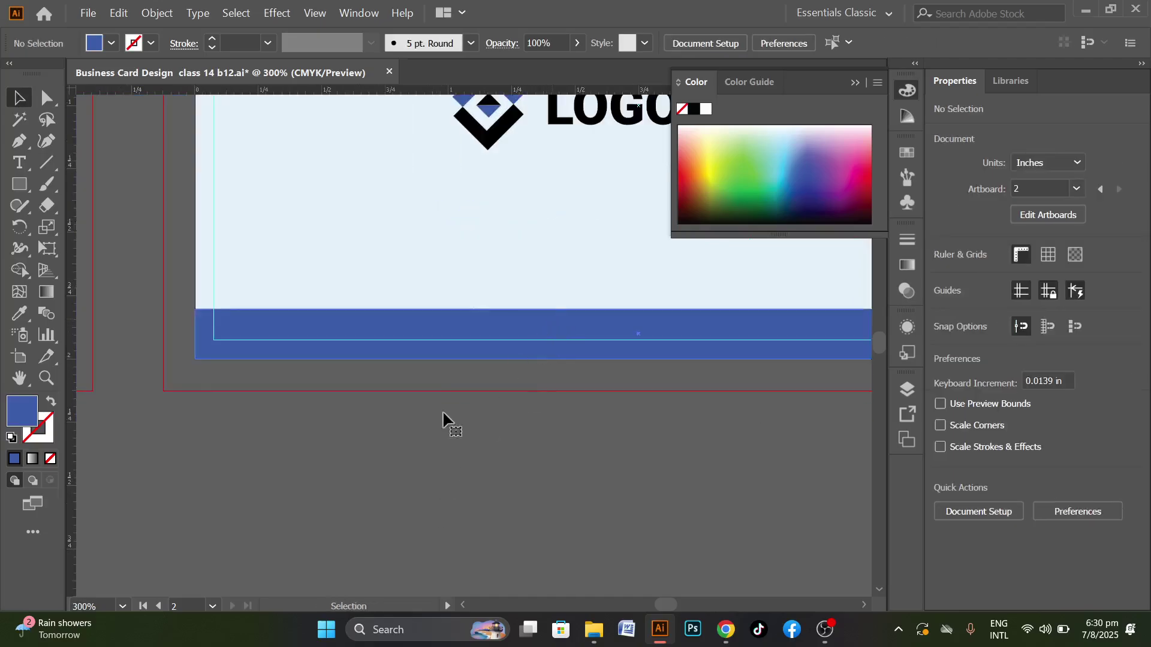
{"action": "left_click", "coordinate": [419, 350]}
{"action": "scroll", "coordinate": [386, 470], "scroll_direction": "down", "scroll_amount": 1}
{"action": "left_click_drag", "start_coordinate": [505, 382], "coordinate": [504, 359]}
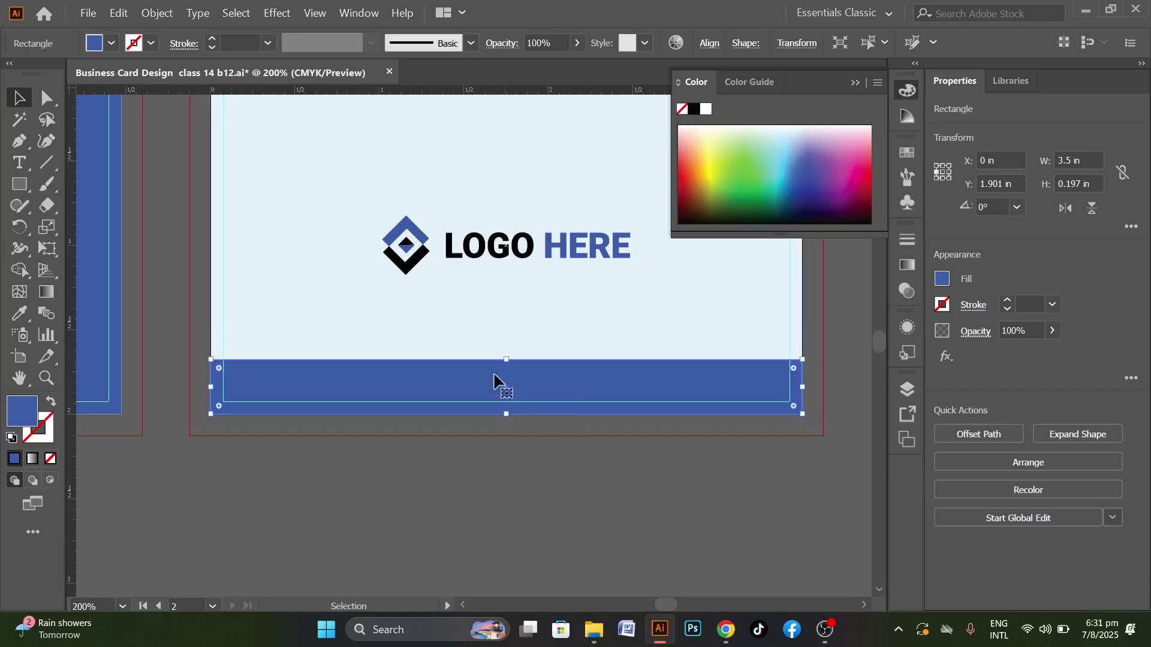
{"action": "left_click", "coordinate": [498, 514]}
{"action": "left_click", "coordinate": [19, 162]}
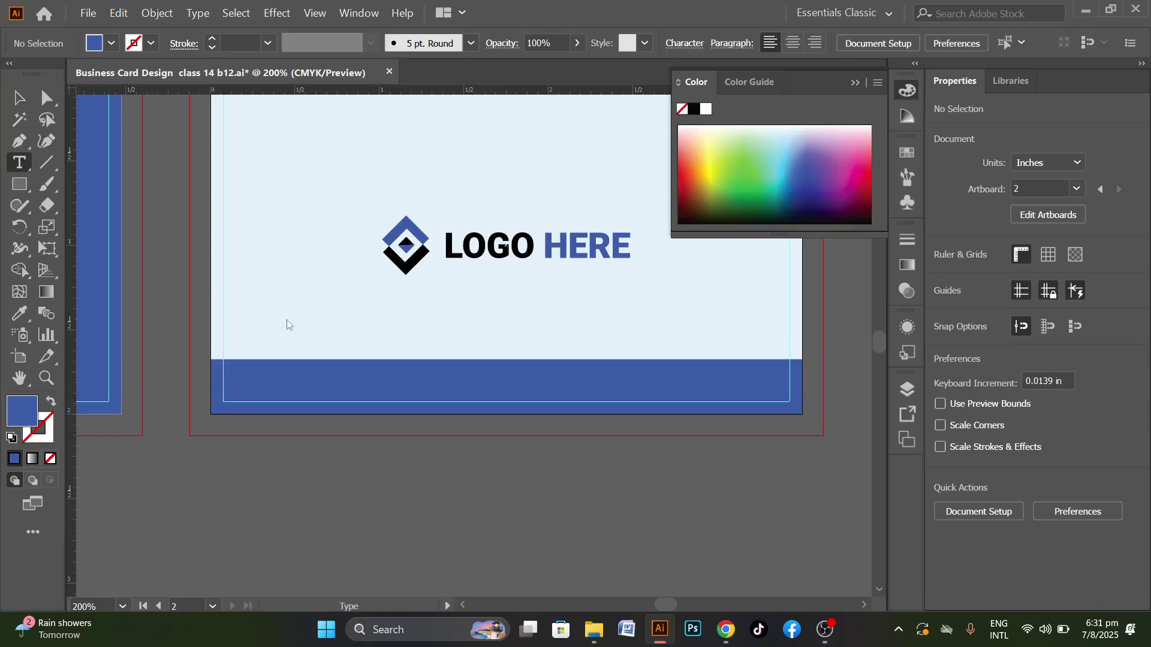
{"action": "left_click", "coordinate": [392, 456]}
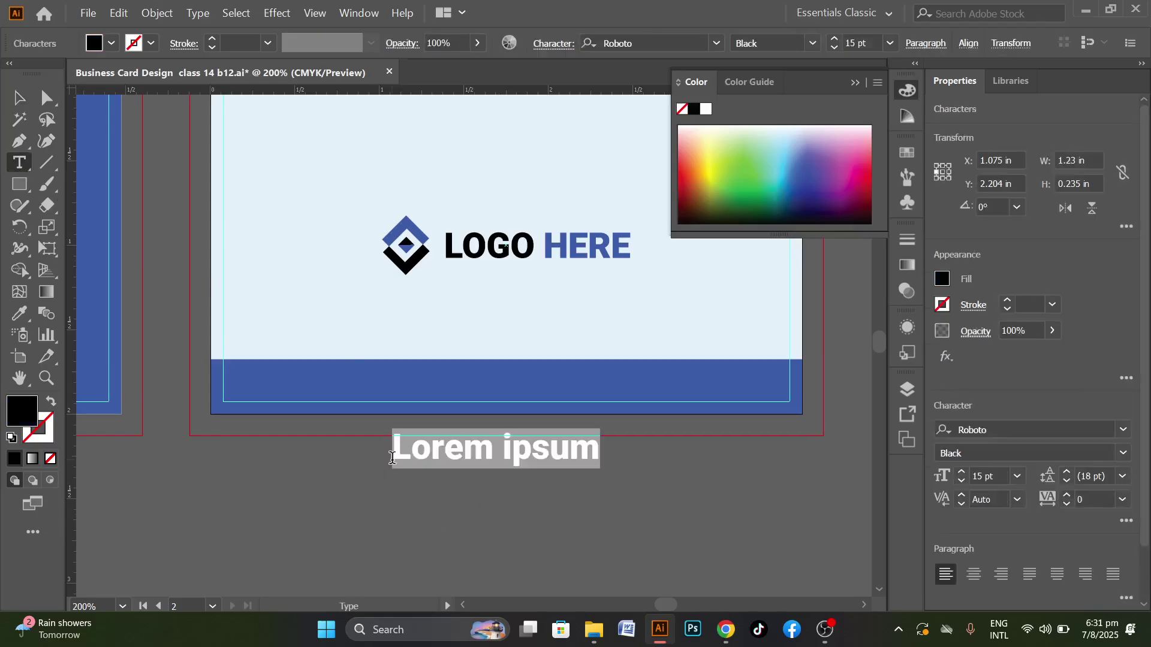
{"action": "type", "text": "W"}
{"action": "key", "text": "BackSpace"}
{"action": "type", "text": "www"}
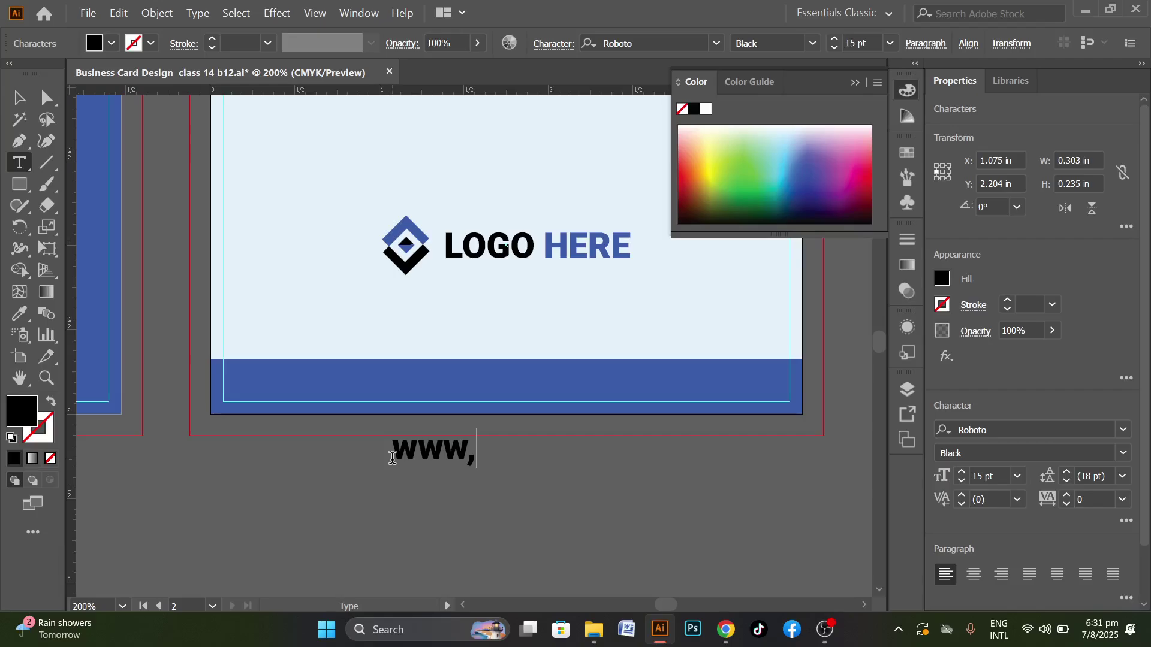
{"action": "type", "text": ".yous"}
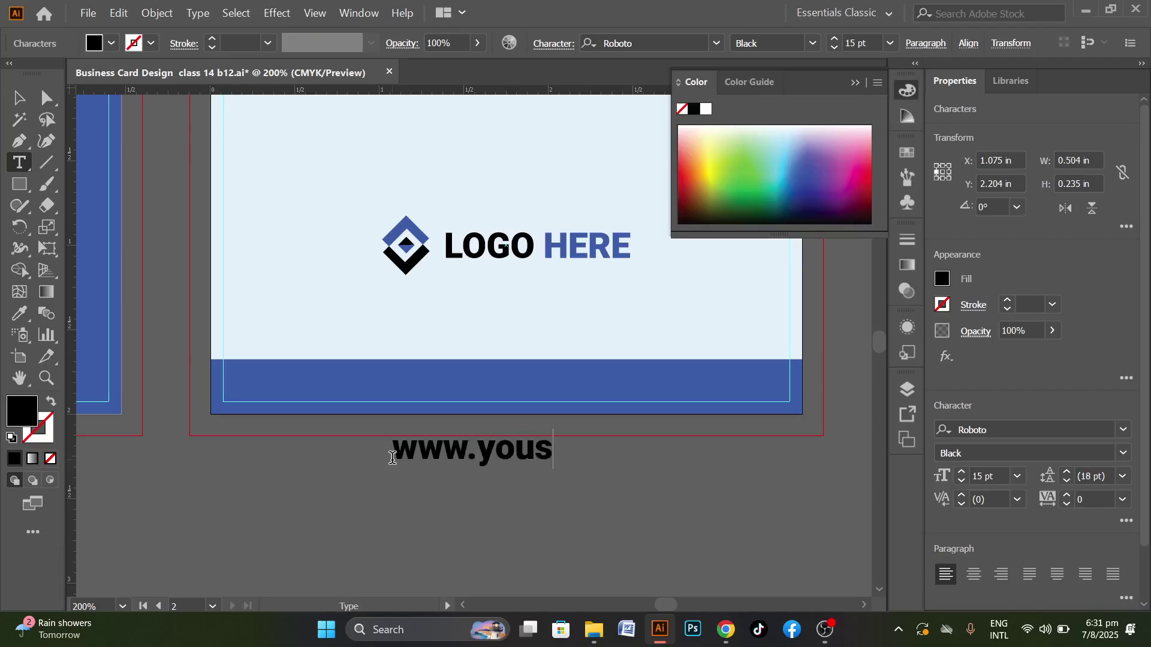
{"action": "type", "text": "ite"}
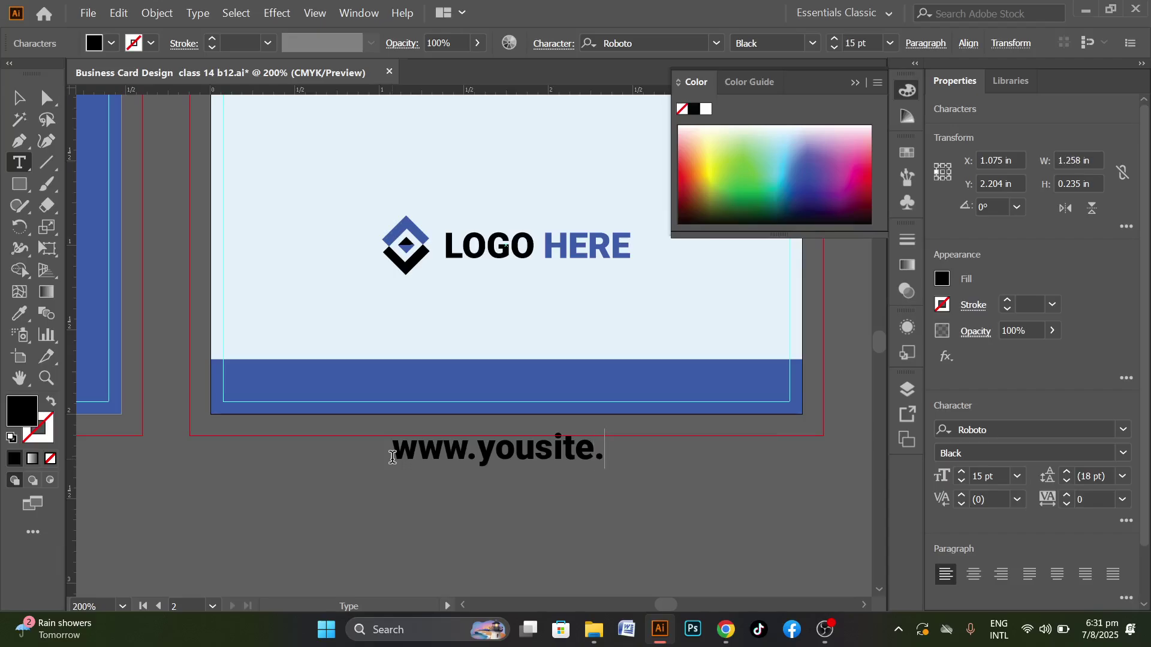
{"action": "type", "text": ".com"}
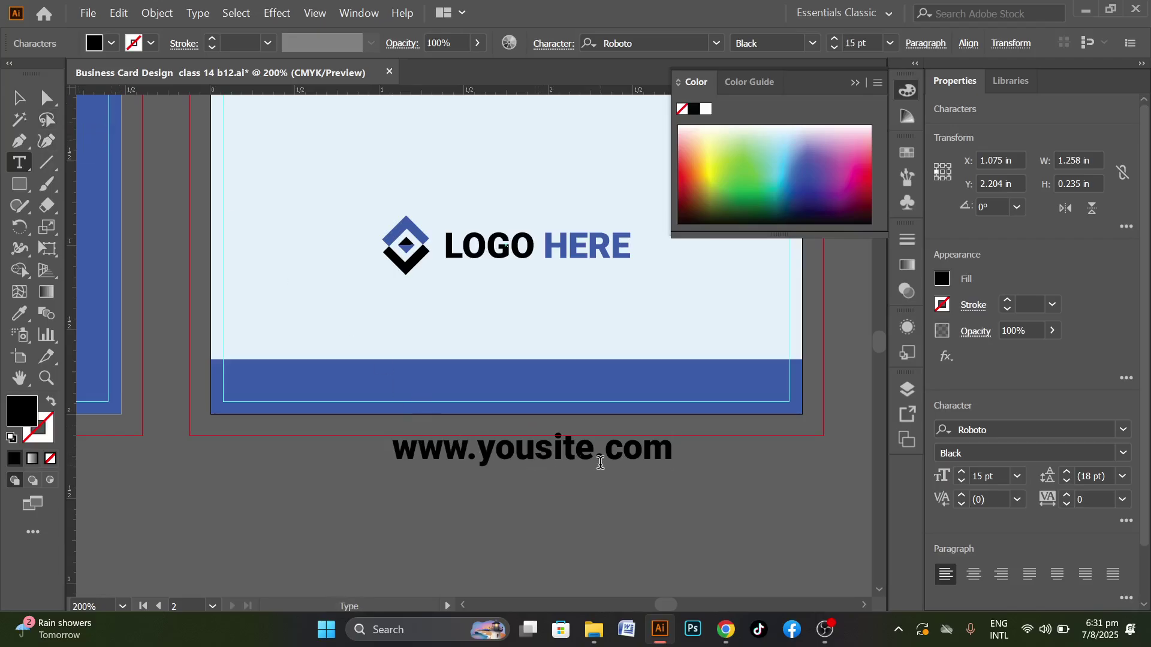
{"action": "type", "text": "web"}
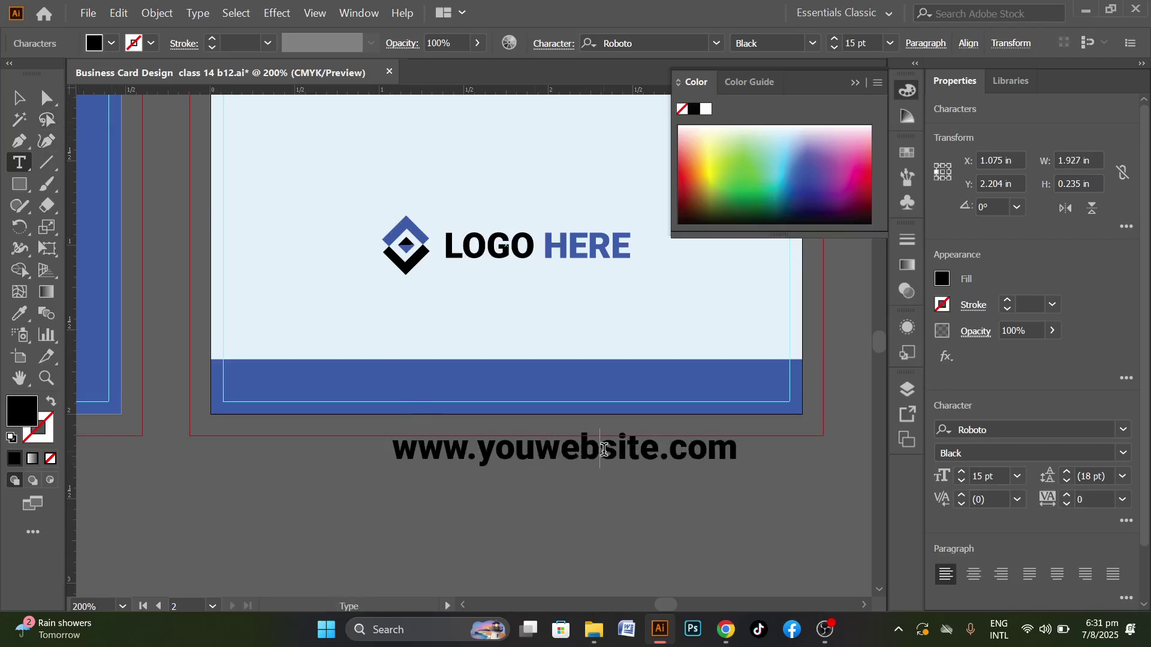
{"action": "left_click", "coordinate": [534, 447]}
{"action": "type", "text": "r"}
{"action": "key", "text": "Escape"}
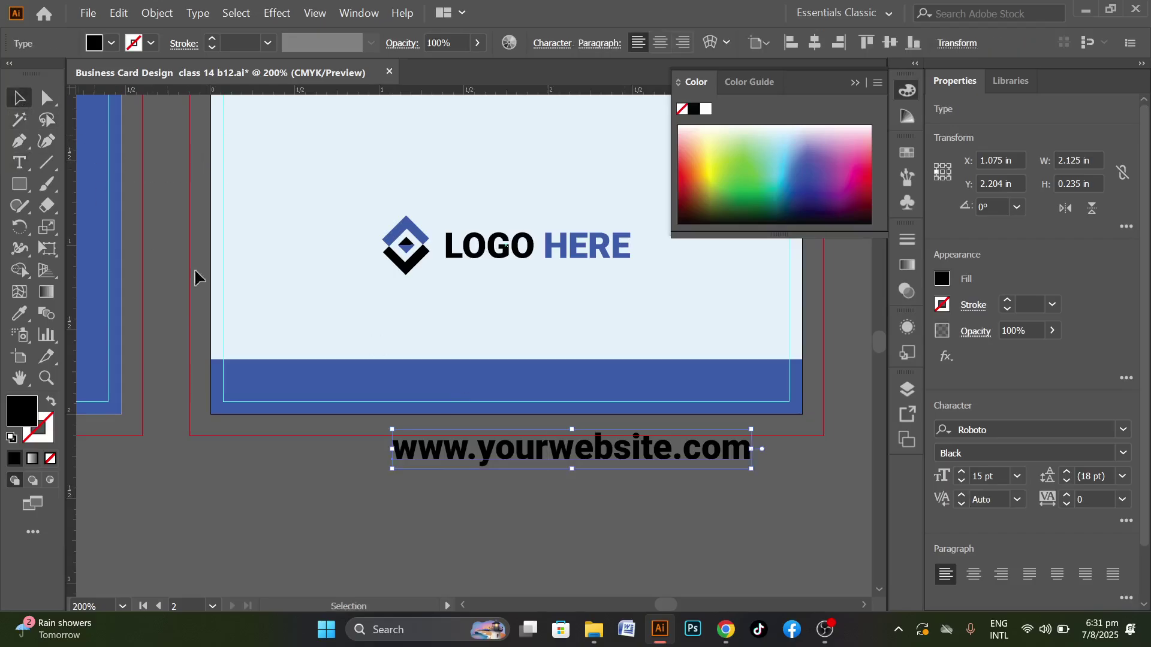
Set the website text to the Roboto Medium style at a size of 12 pt
{"action": "left_click", "coordinate": [609, 479]}
{"action": "scroll", "coordinate": [596, 487], "scroll_direction": "down", "scroll_amount": 2, "text": "alt"}
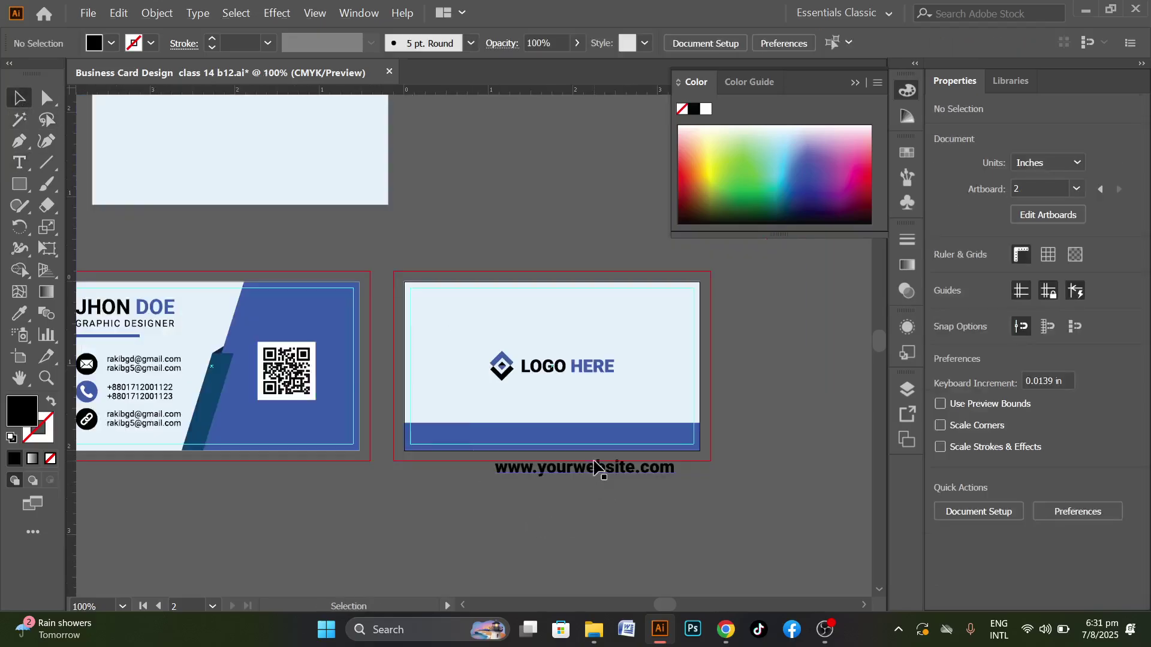
{"action": "left_click", "coordinate": [597, 468]}
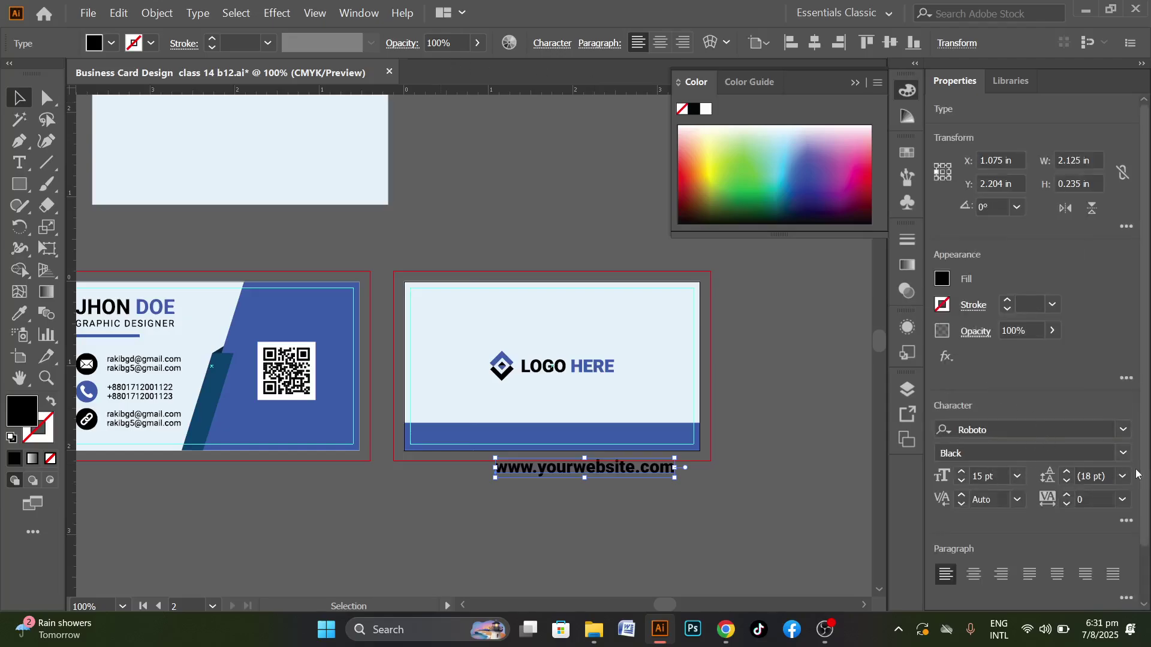
{"action": "left_click", "coordinate": [1123, 457]}
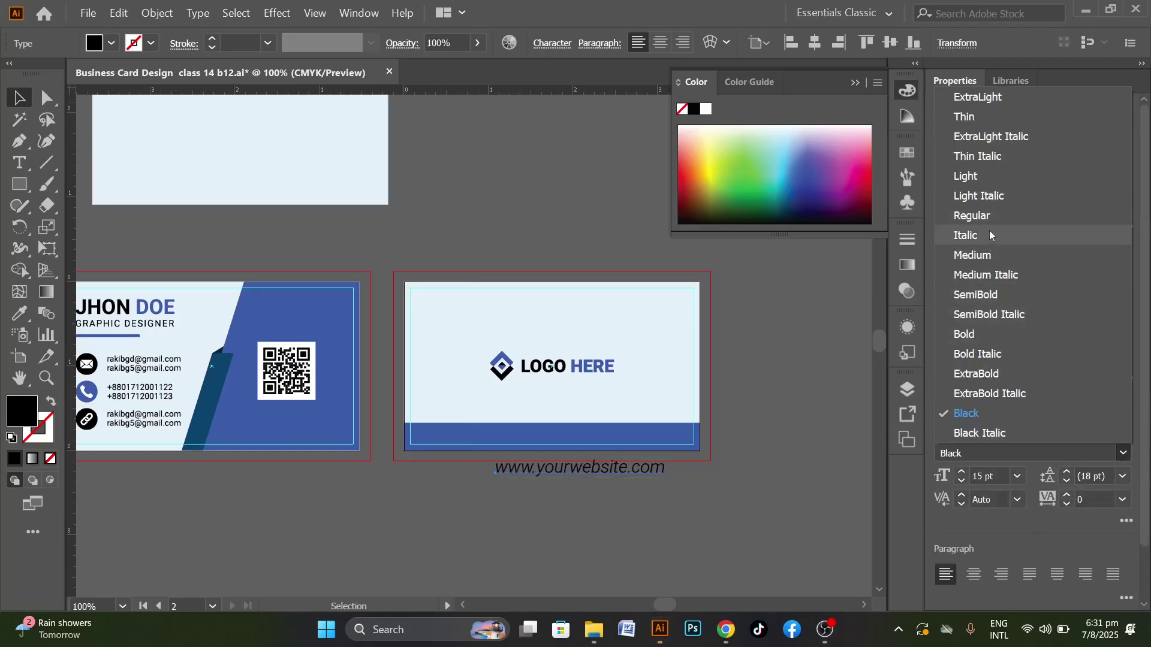
{"action": "left_click", "coordinate": [986, 256]}
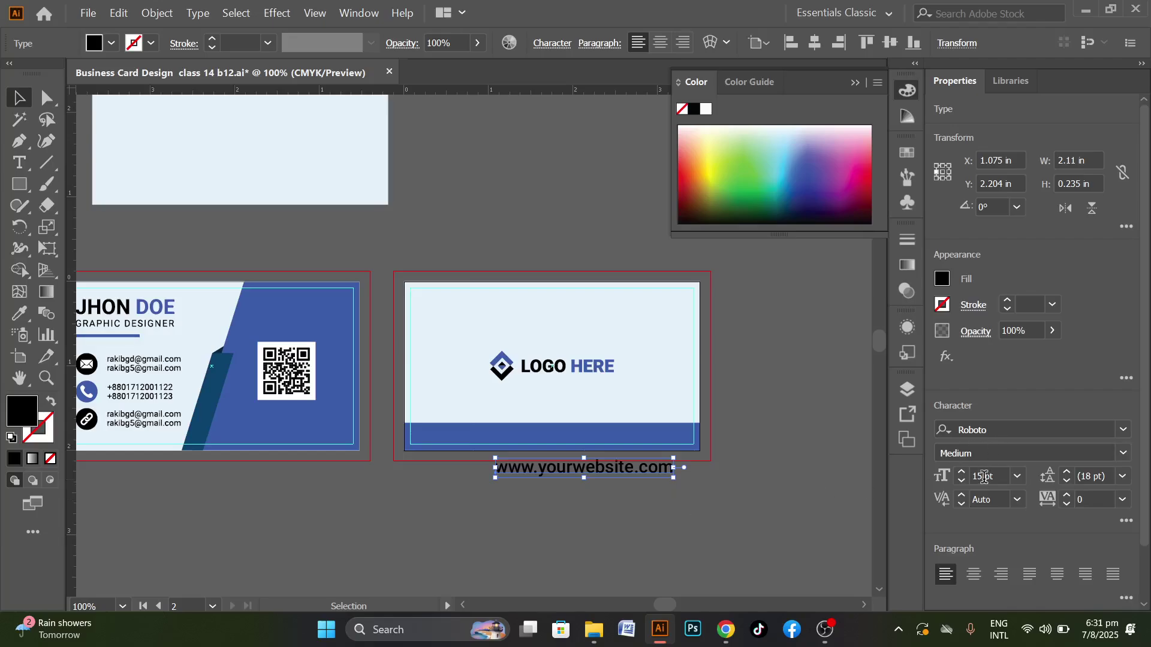
{"action": "left_click", "coordinate": [961, 481]}
{"action": "left_click", "coordinate": [962, 481]}
{"action": "left_click", "coordinate": [962, 482]}
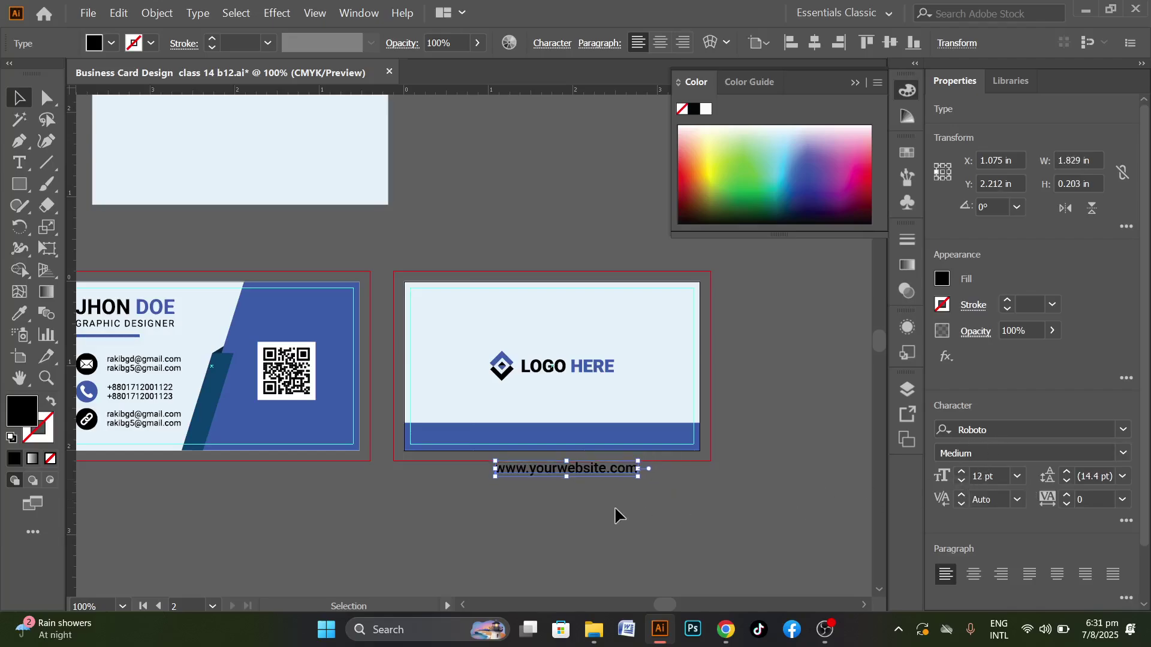
Move the website text onto the blue strip and set its font size to 11 pt
{"action": "scroll", "coordinate": [581, 502], "scroll_direction": "up", "scroll_amount": 1}
{"action": "left_click_drag", "start_coordinate": [565, 457], "coordinate": [557, 408]}
{"action": "left_click", "coordinate": [961, 483]}
{"action": "left_click", "coordinate": [608, 476]}
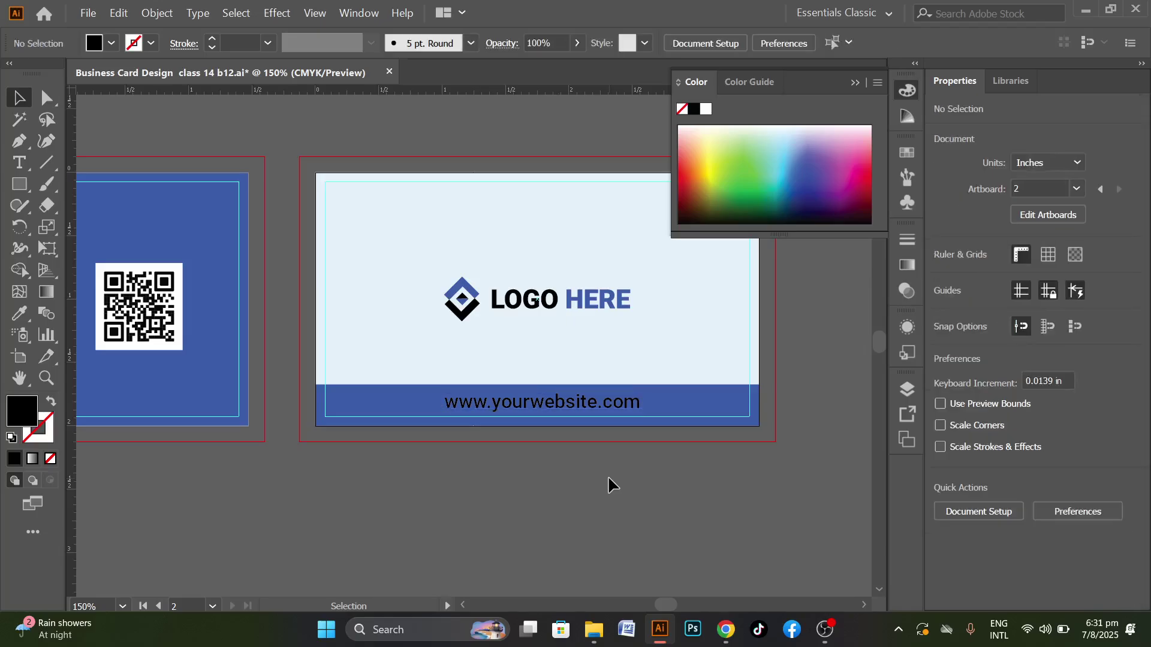
Color the website text white by sampling the QR code's background with the Eyedropper, and deselect it
{"action": "left_click", "coordinate": [527, 404]}
{"action": "left_click", "coordinate": [20, 313]}
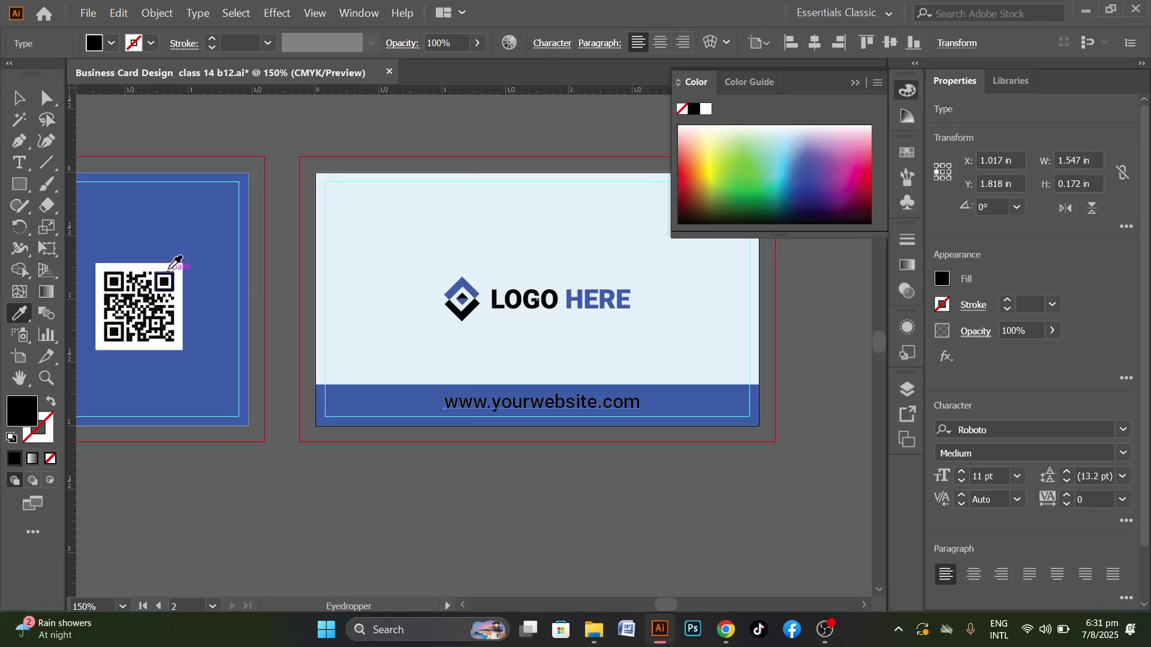
{"action": "left_click", "coordinate": [176, 265]}
{"action": "left_click", "coordinate": [18, 98]}
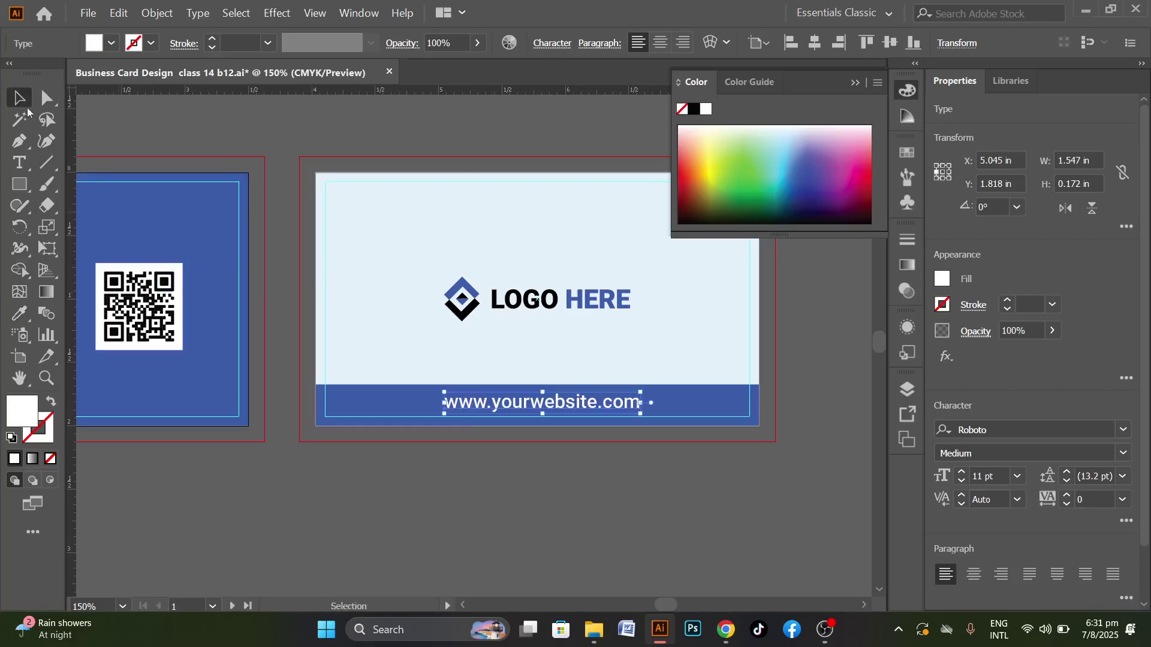
{"action": "left_click", "coordinate": [368, 466]}
Set the website text's font size to 10 pt and deselect it
{"action": "scroll", "coordinate": [601, 474], "scroll_direction": "down", "scroll_amount": 2}
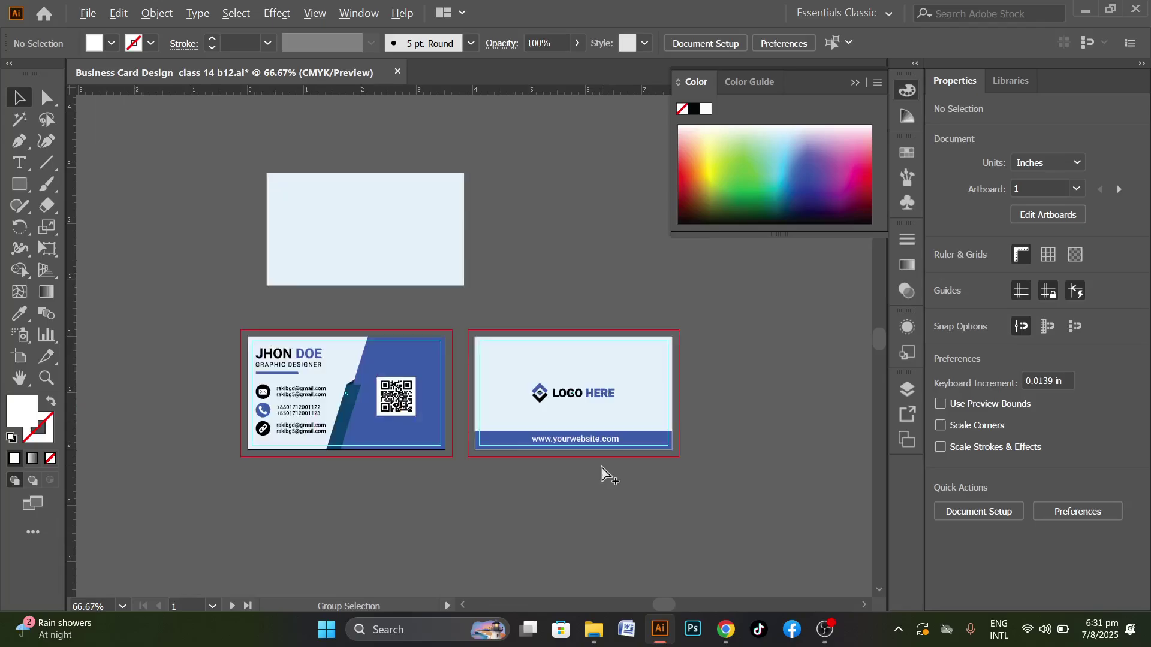
{"action": "scroll", "coordinate": [604, 473], "scroll_direction": "up", "scroll_amount": 3}
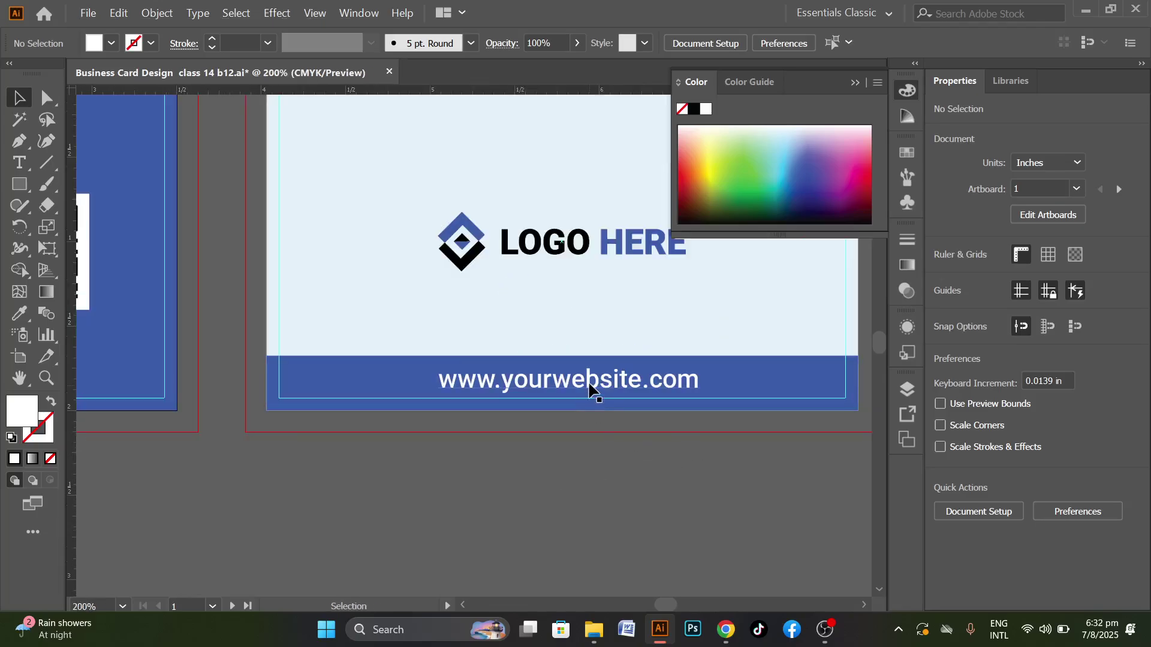
{"action": "left_click", "coordinate": [590, 380]}
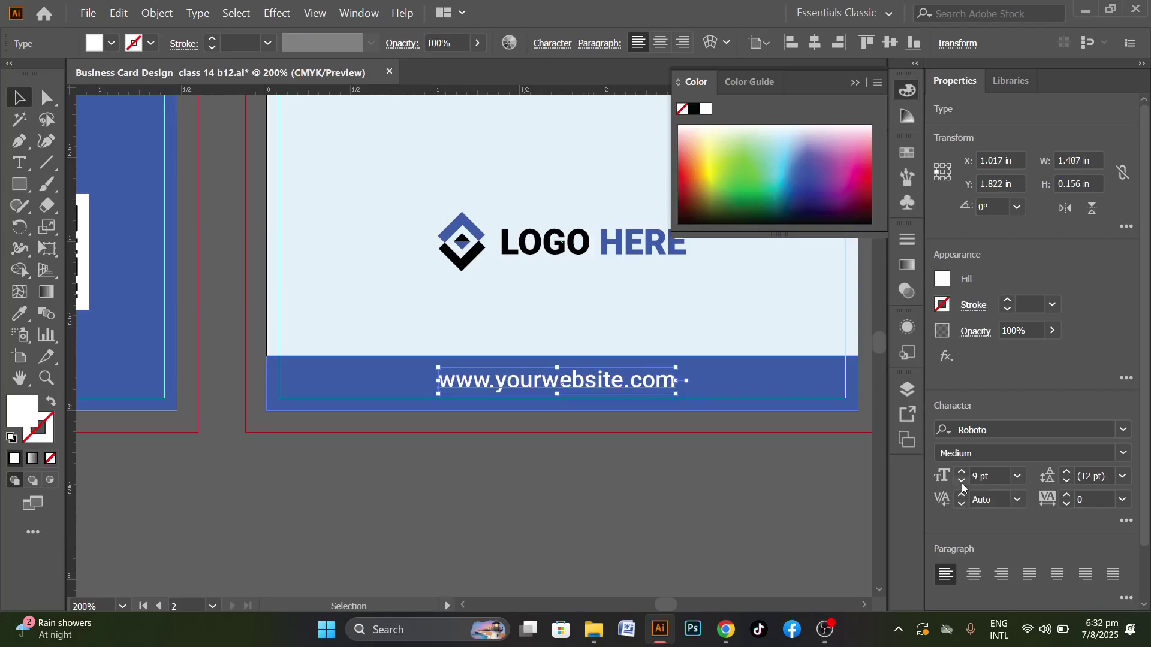
{"action": "left_click", "coordinate": [963, 484]}
{"action": "left_click", "coordinate": [661, 515]}
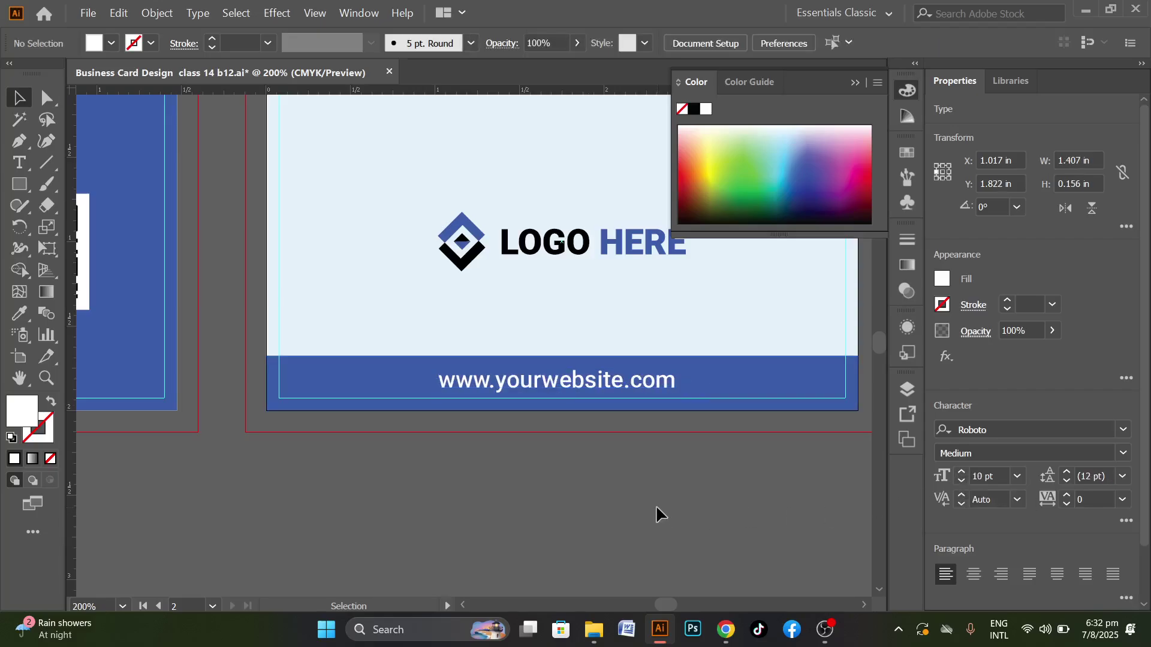
Align the website text and the blue strip on their horizontal centers, and deselect both
{"action": "left_click", "coordinate": [756, 381]}
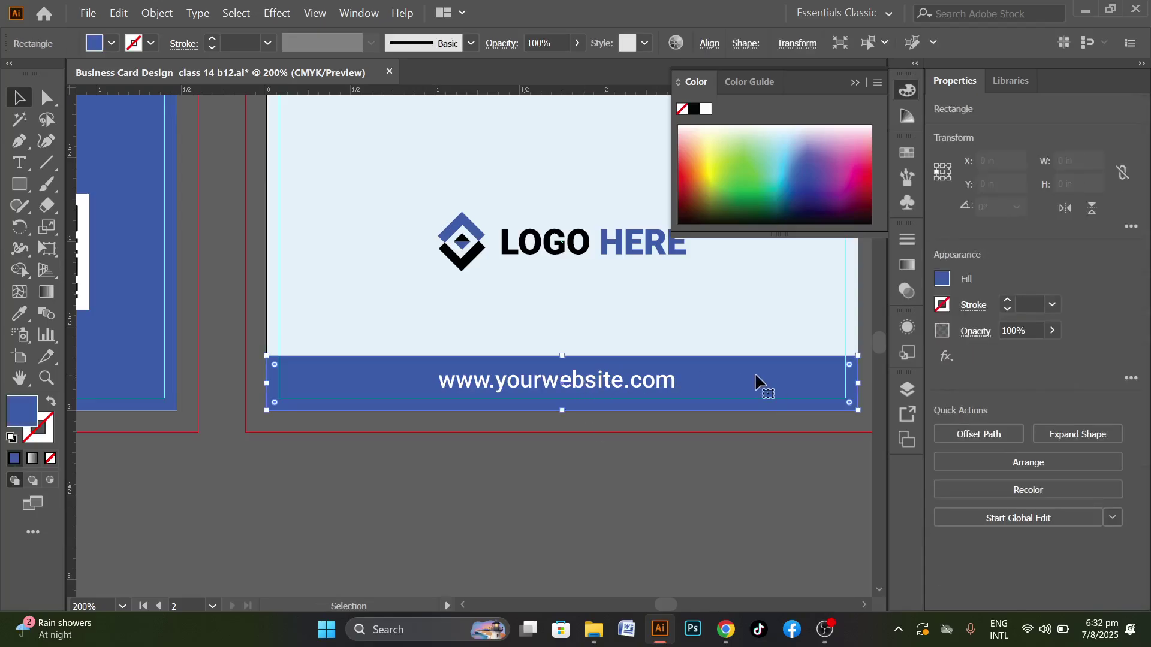
{"action": "left_click", "coordinate": [663, 431]}
{"action": "key", "text": "ctrl+equal"}
{"action": "key", "text": "ctrl+equal"}
{"action": "left_click_drag", "start_coordinate": [570, 360], "coordinate": [789, 336]}
{"action": "left_click", "coordinate": [791, 338], "text": "shift"}
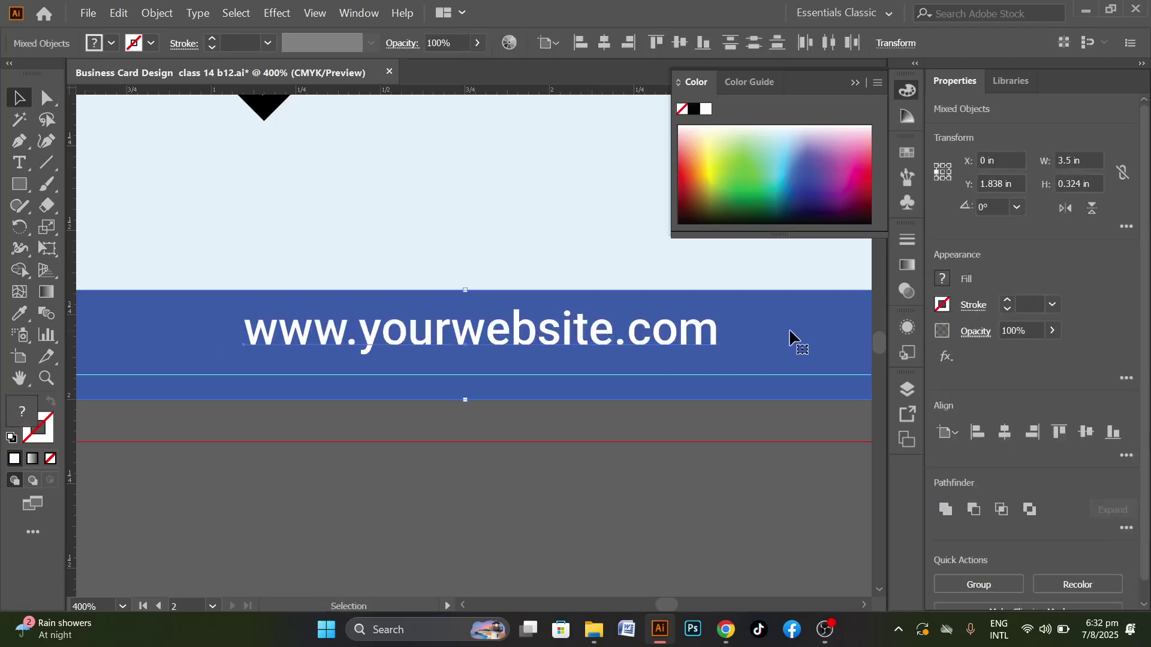
{"action": "left_click", "coordinate": [1004, 432]}
{"action": "left_click", "coordinate": [639, 469]}
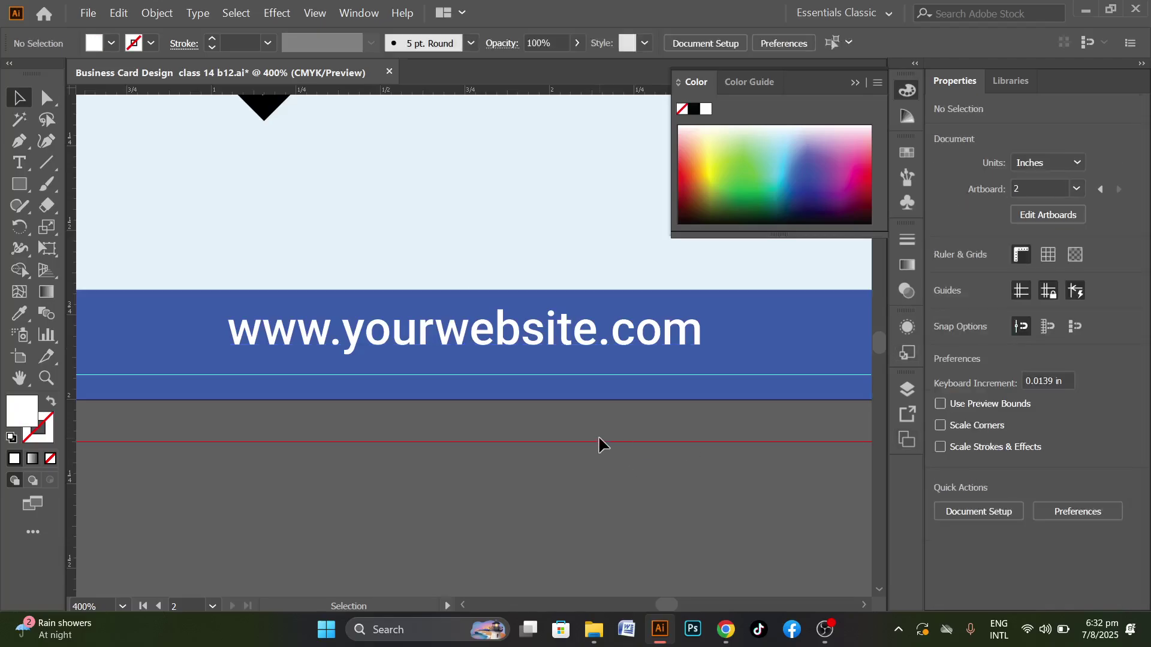
Convert the website text on the blue strip to outlines and deselect it
{"action": "left_click", "coordinate": [489, 331]}
{"action": "right_click", "coordinate": [490, 330]}
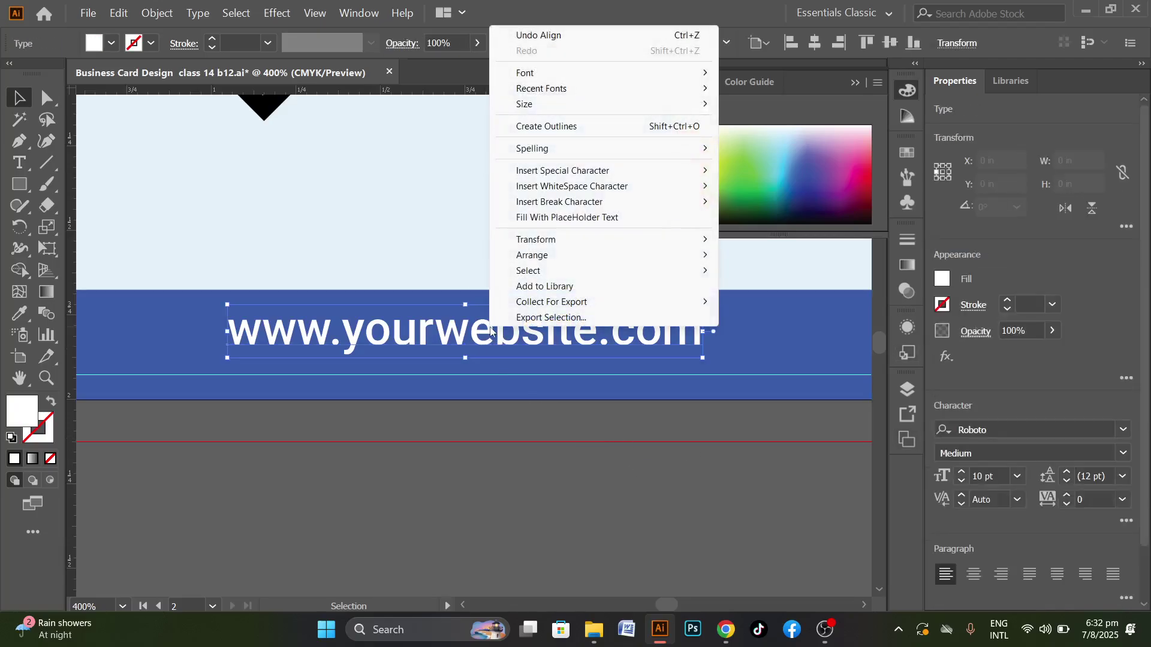
{"action": "left_click", "coordinate": [562, 127]}
{"action": "left_click", "coordinate": [514, 465]}
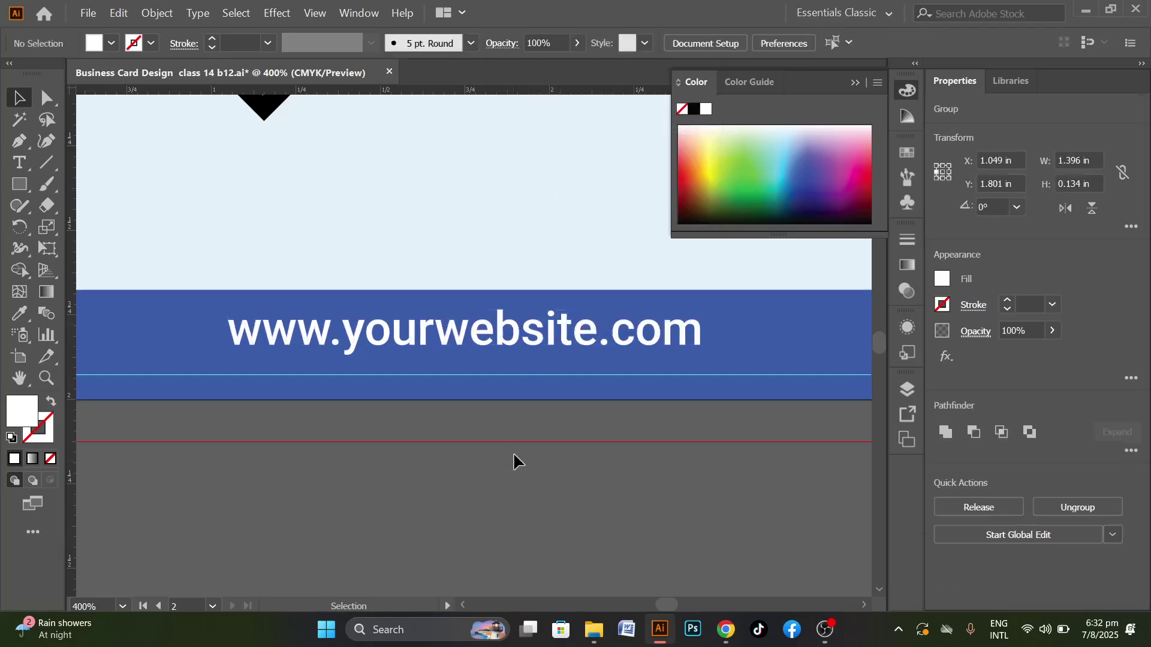
{"action": "scroll", "coordinate": [515, 465], "scroll_direction": "down", "scroll_amount": 2}
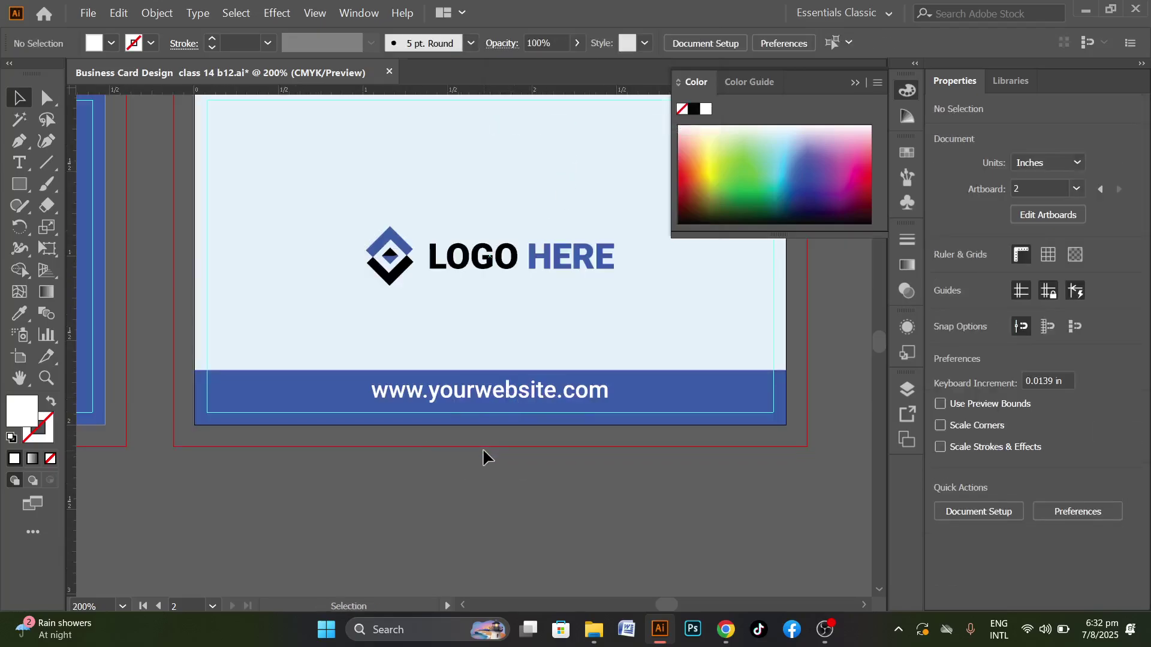
Undo the website text's conversion to outlines and place an editable copy of it below the card's back side
{"action": "key", "text": "ctrl+z"}
{"action": "left_click_drag", "start_coordinate": [524, 398], "coordinate": [528, 545]}
{"action": "left_click", "coordinate": [526, 392]}
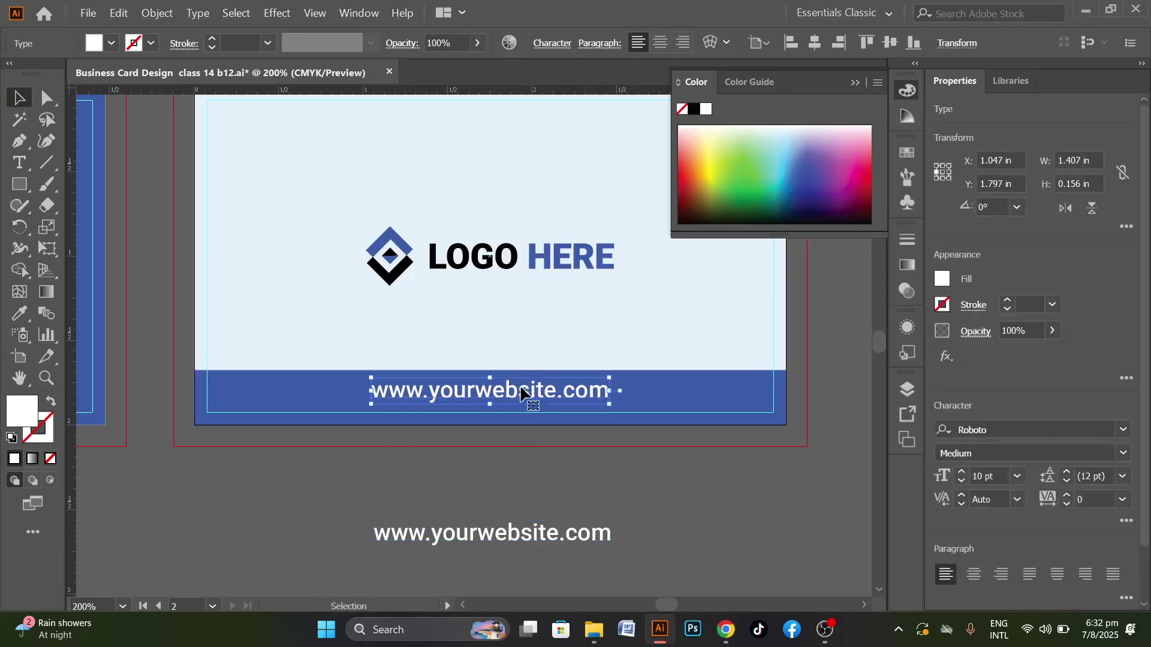
{"action": "right_click", "coordinate": [521, 391]}
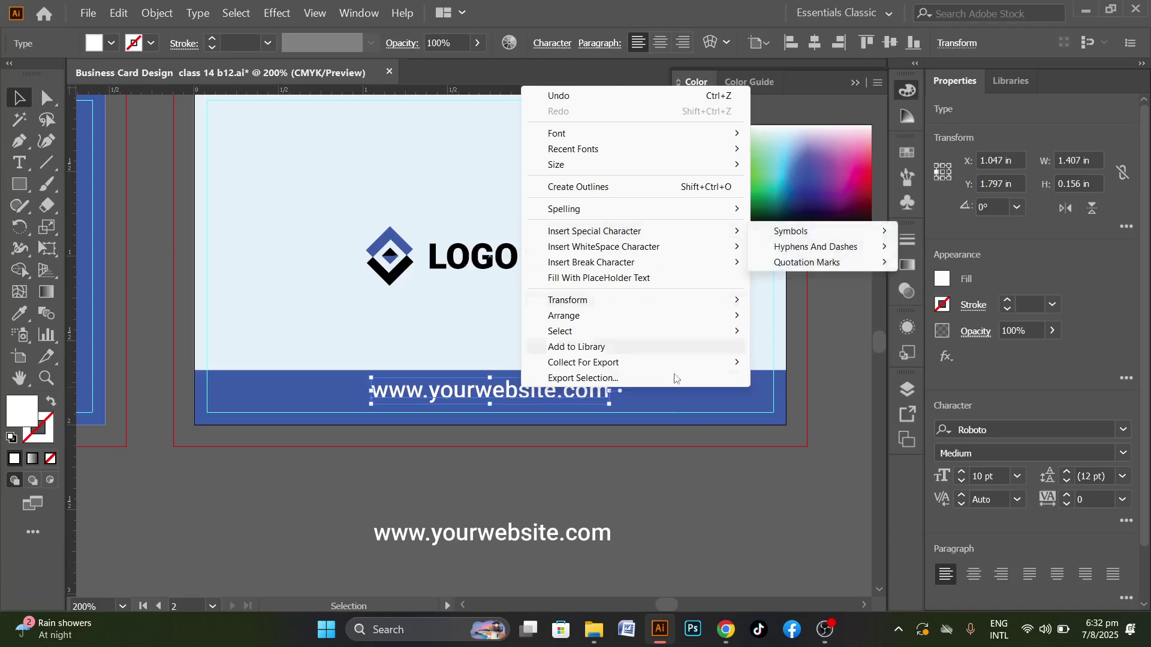
{"action": "left_click", "coordinate": [681, 453]}
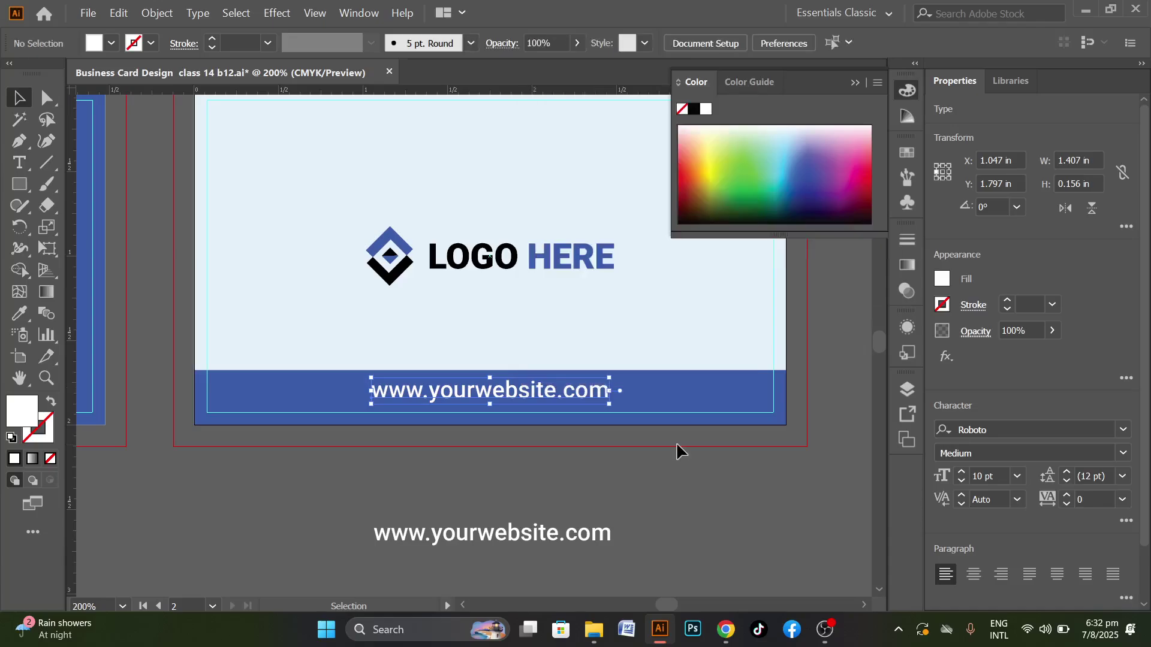
Set the font style of the website text on the blue strip to Regular, convert it to outlines and deselect it
{"action": "left_click", "coordinate": [563, 401]}
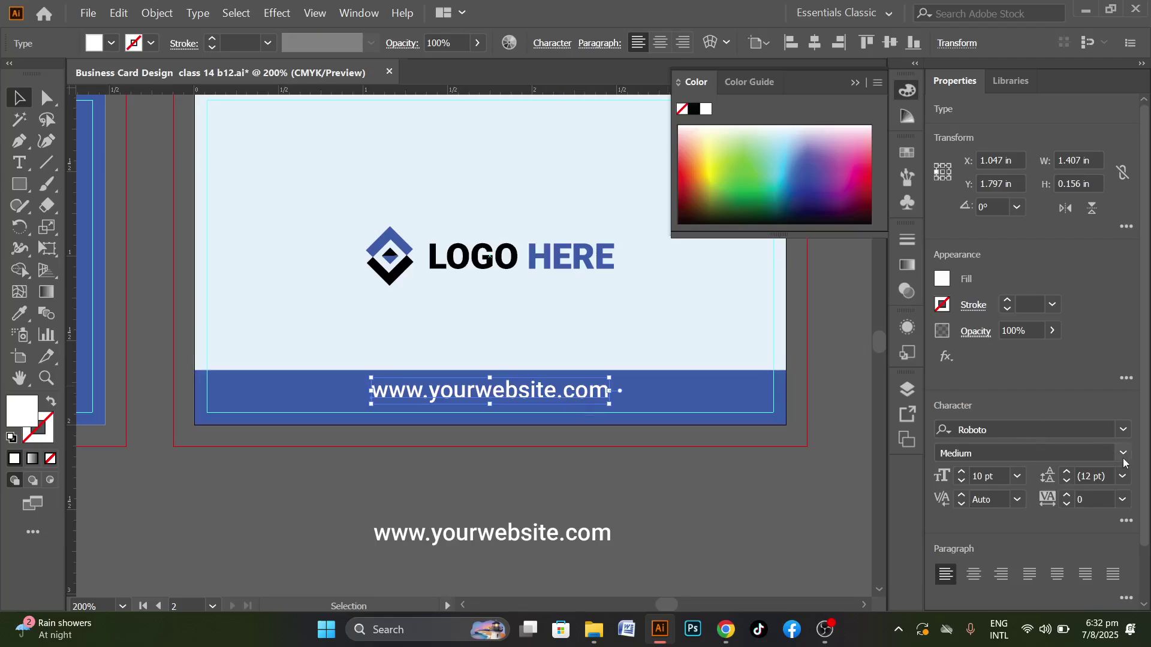
{"action": "left_click", "coordinate": [1124, 457]}
{"action": "left_click", "coordinate": [986, 220]}
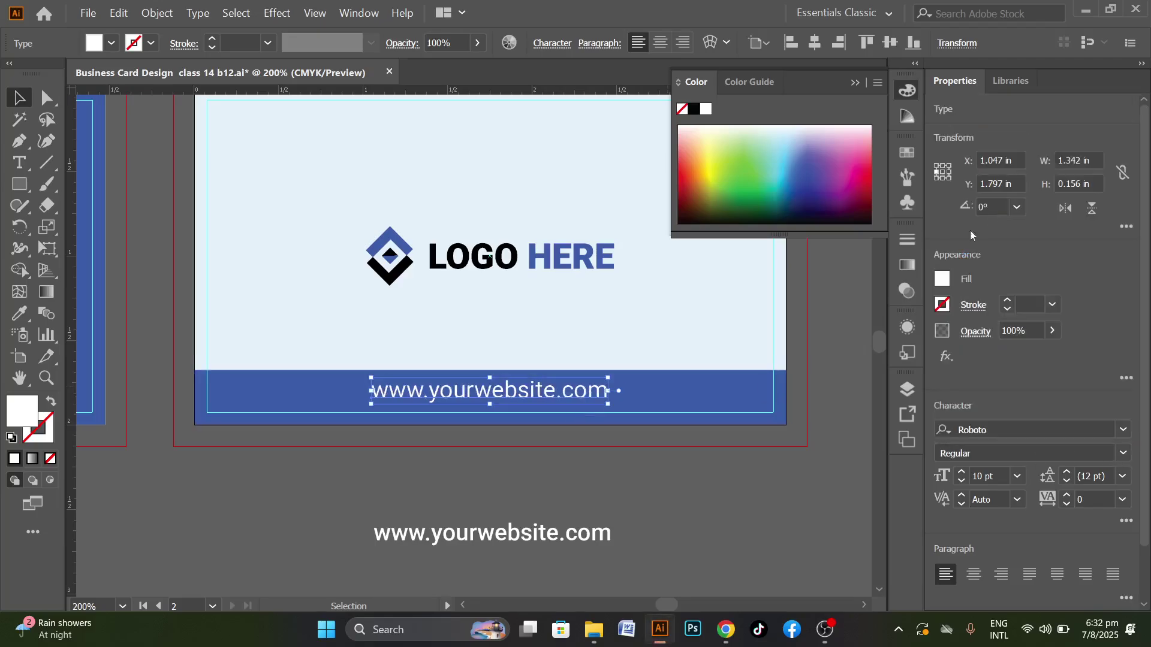
{"action": "right_click", "coordinate": [567, 87]}
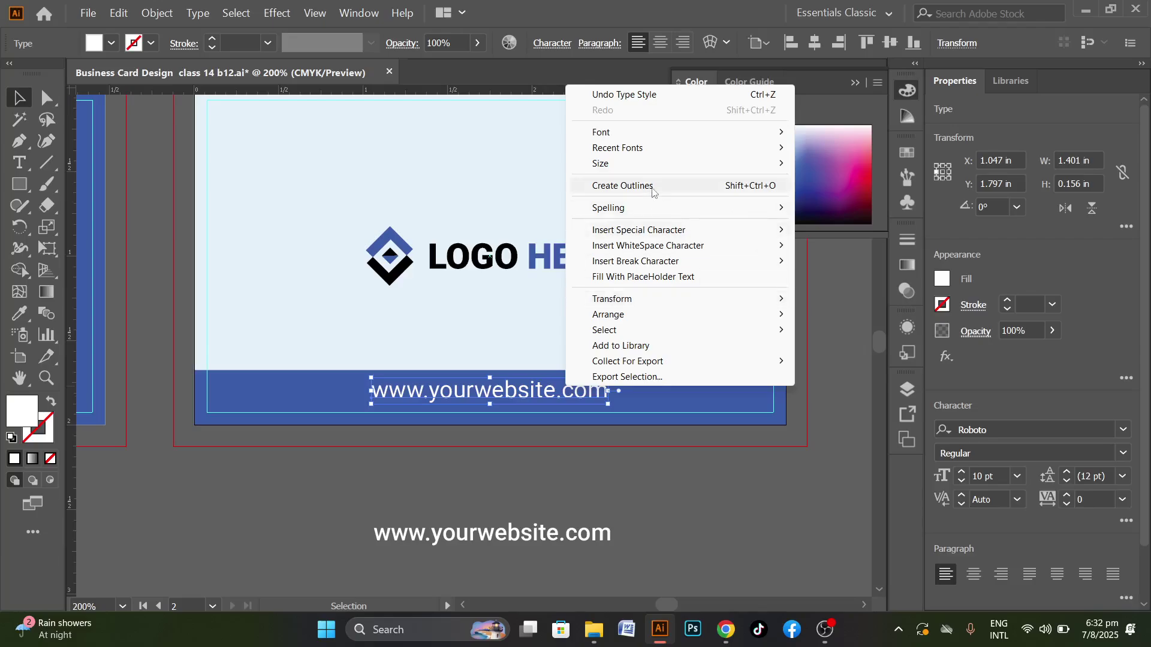
{"action": "left_click", "coordinate": [654, 186]}
{"action": "left_click", "coordinate": [680, 494]}
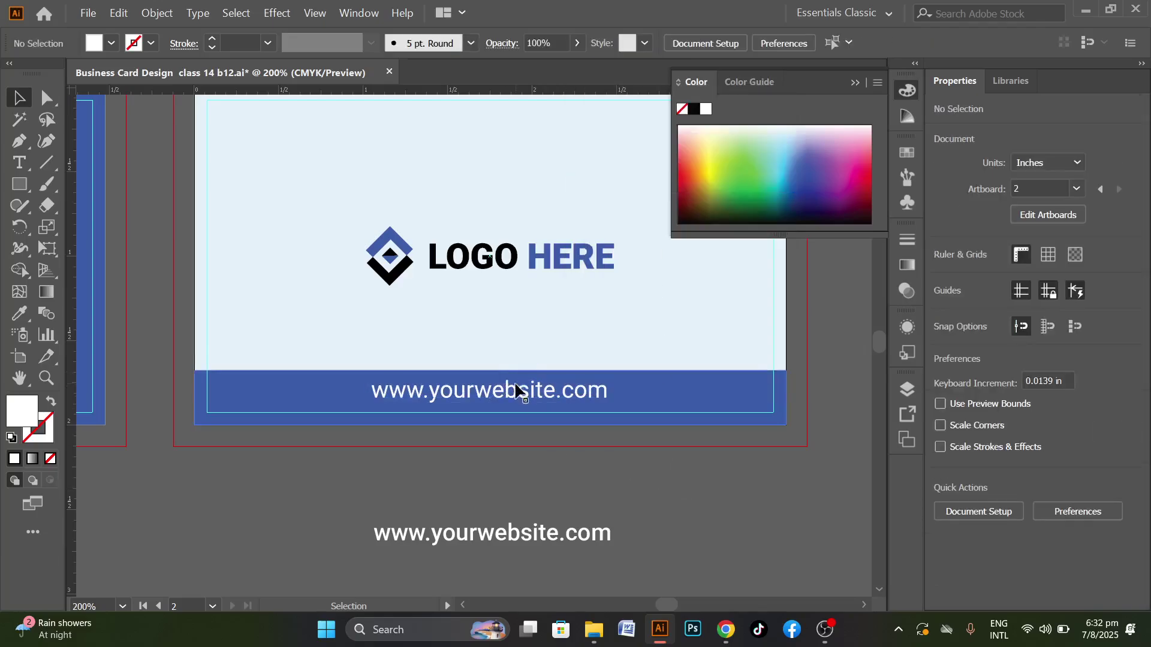
Save the business card document with the outlined website text
{"action": "scroll", "coordinate": [680, 497], "scroll_direction": "down", "scroll_amount": 3}
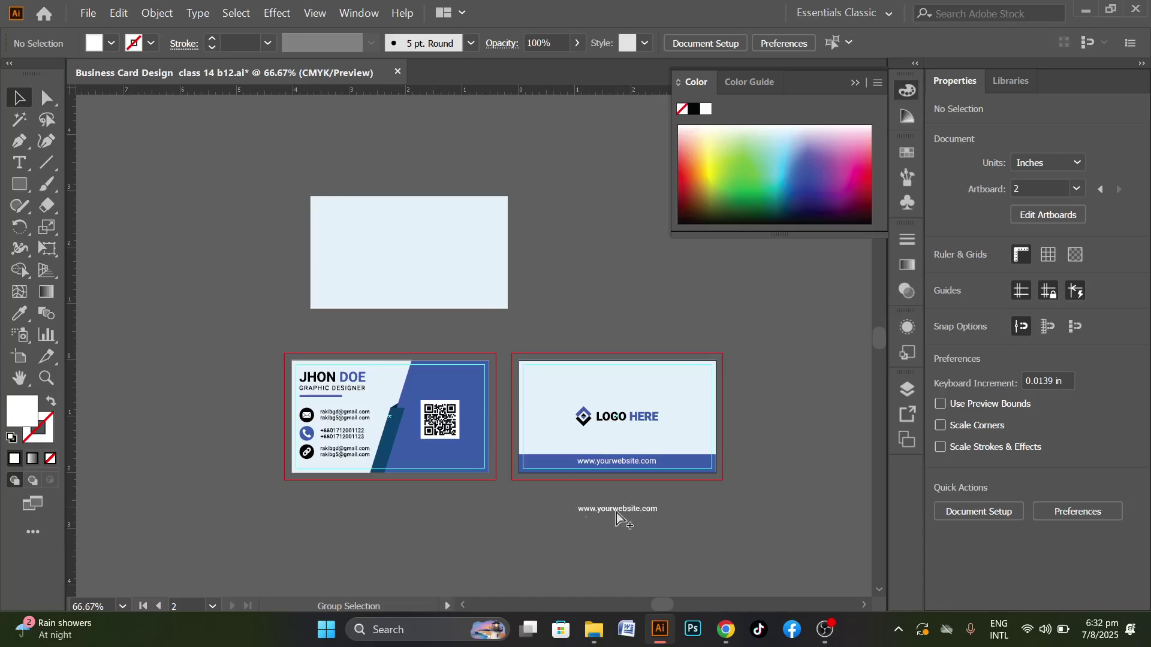
{"action": "scroll", "coordinate": [646, 517], "scroll_direction": "up", "scroll_amount": 1}
{"action": "key", "text": "ctrl+s"}
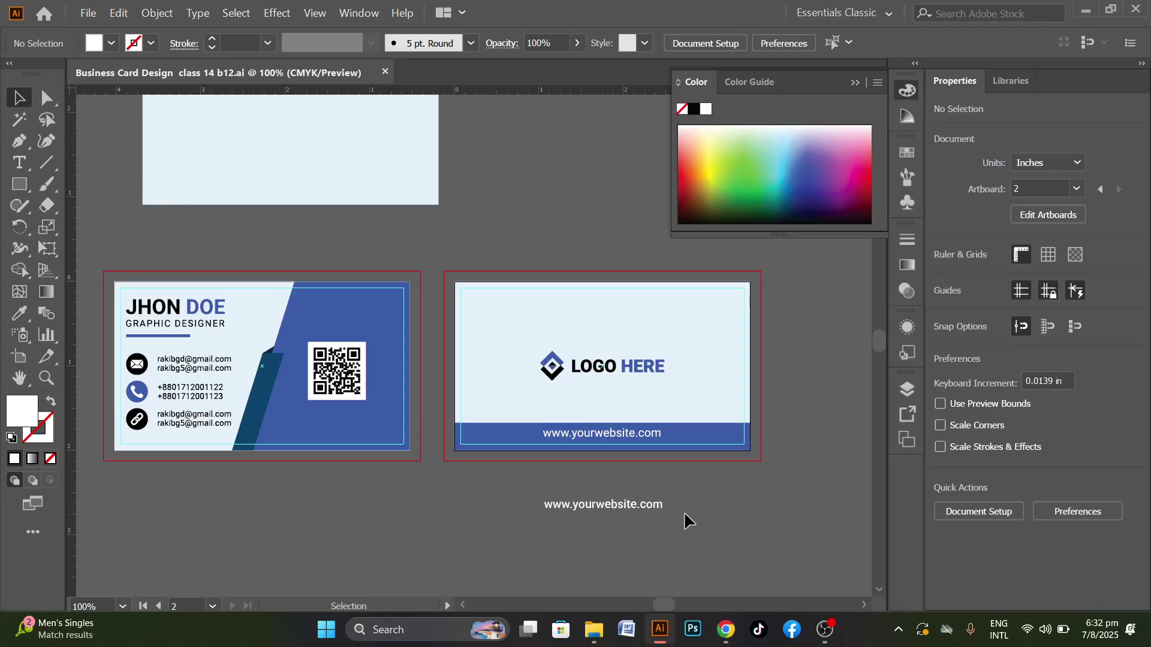
Move the spare editable website text above the card's back side, deselect it, and save the document
{"action": "scroll", "coordinate": [396, 531], "scroll_direction": "down", "scroll_amount": 1}
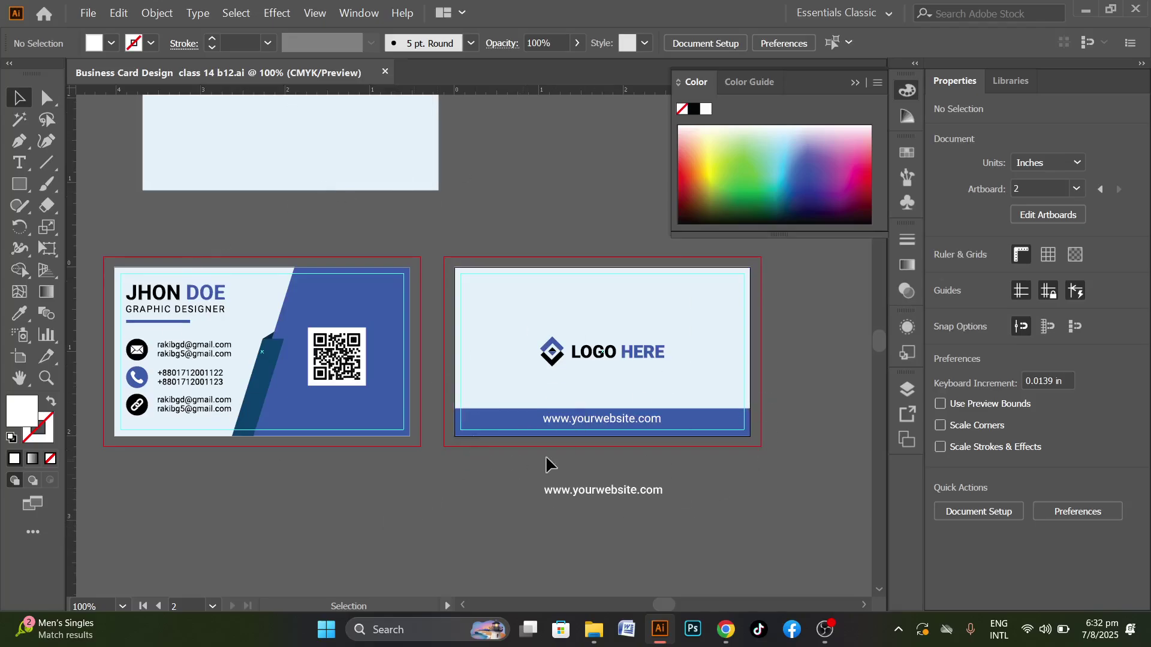
{"action": "left_click_drag", "start_coordinate": [587, 489], "coordinate": [469, 217]}
{"action": "left_click", "coordinate": [452, 518]}
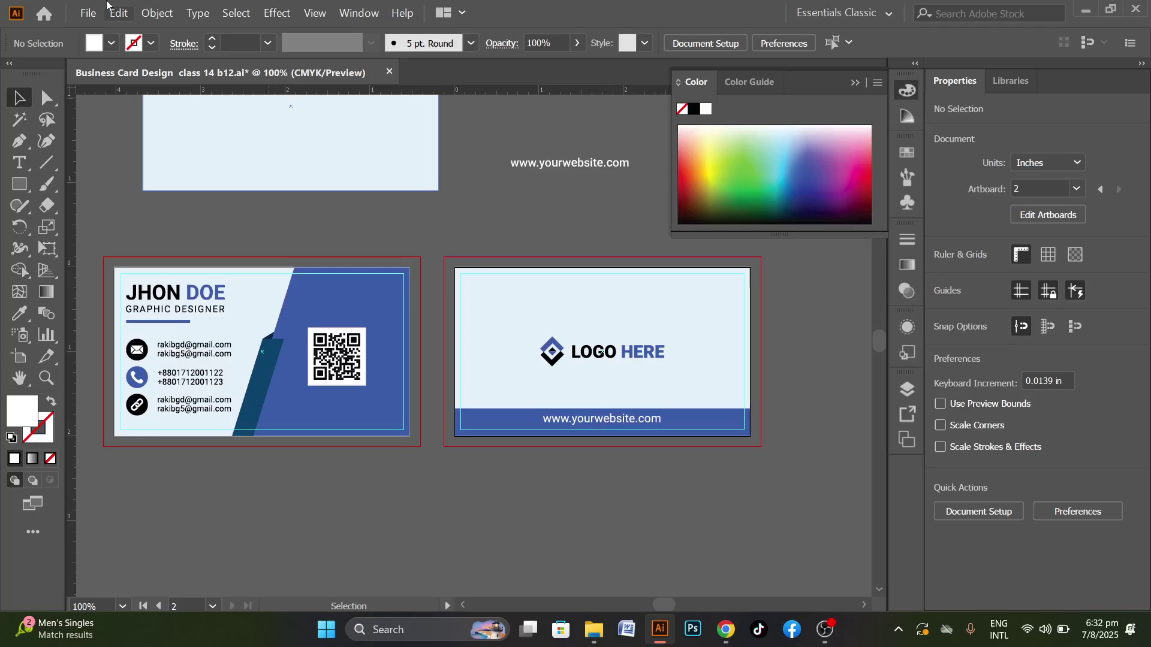
{"action": "left_click", "coordinate": [88, 12]}
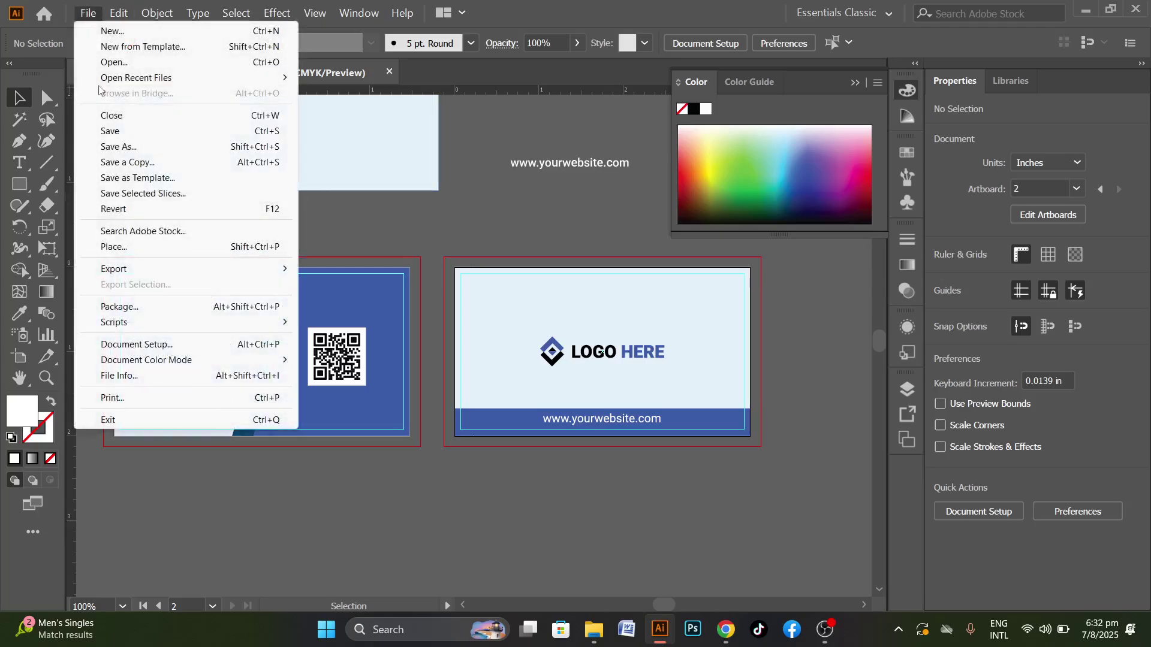
{"action": "left_click", "coordinate": [114, 131]}
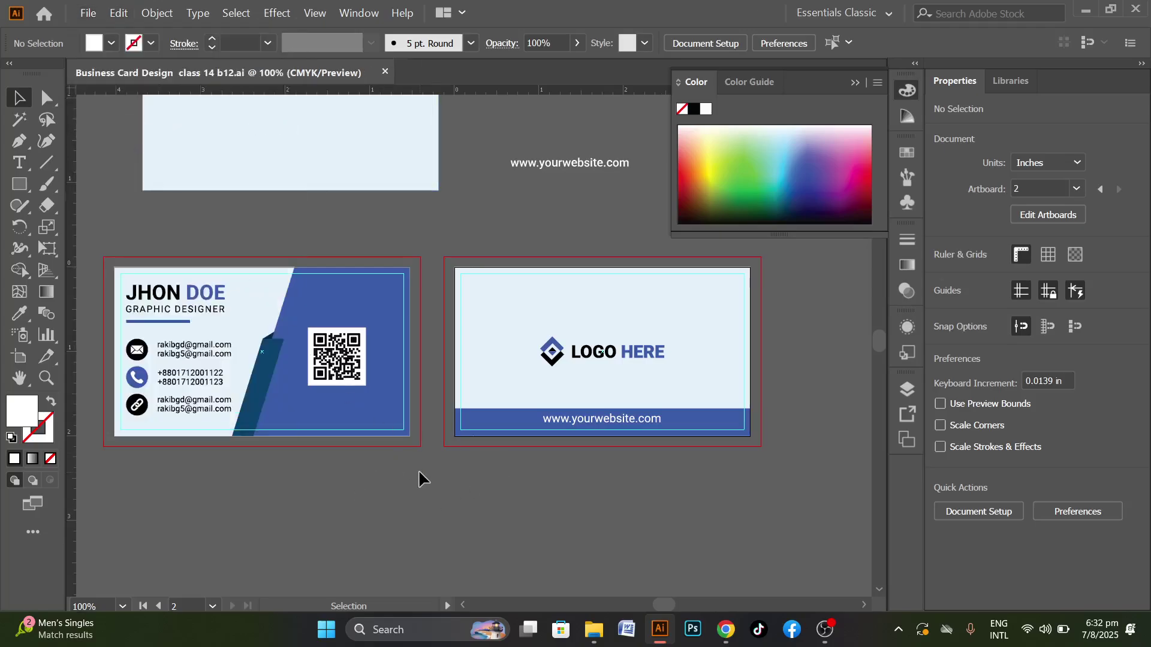
Export all artboards as PNG files named 2333 to the Downloads folder at High (300 ppi) resolution
{"action": "left_click", "coordinate": [88, 13]}
{"action": "mouse_move", "coordinate": [252, 269]}
{"action": "left_click", "coordinate": [371, 286]}
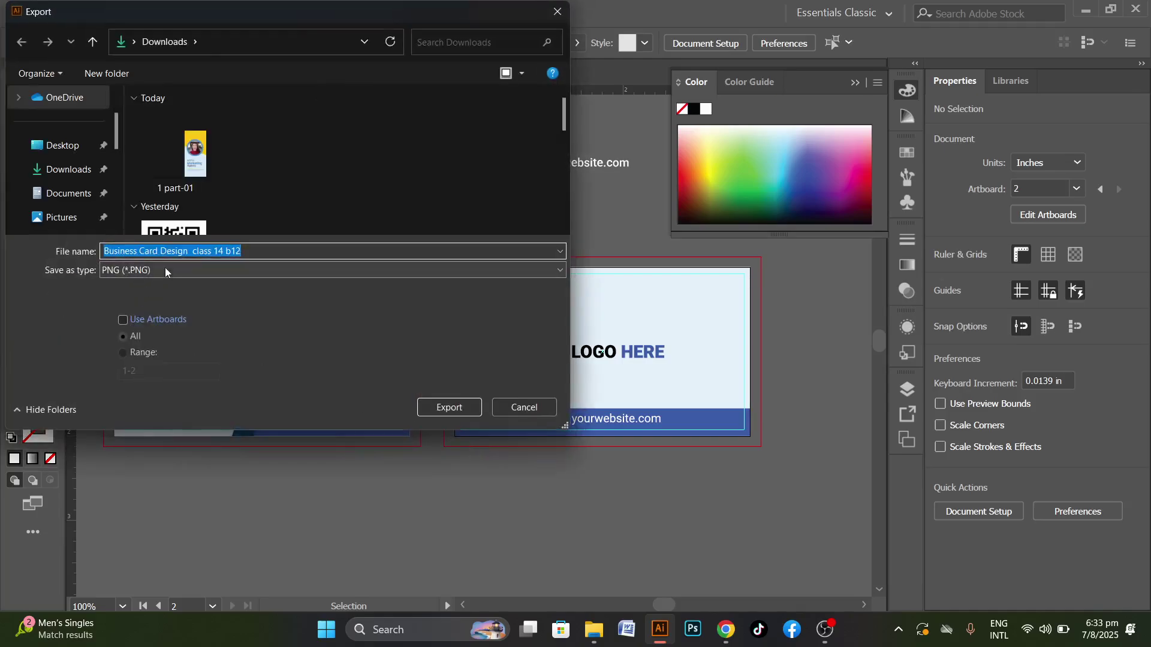
{"action": "left_click", "coordinate": [122, 320]}
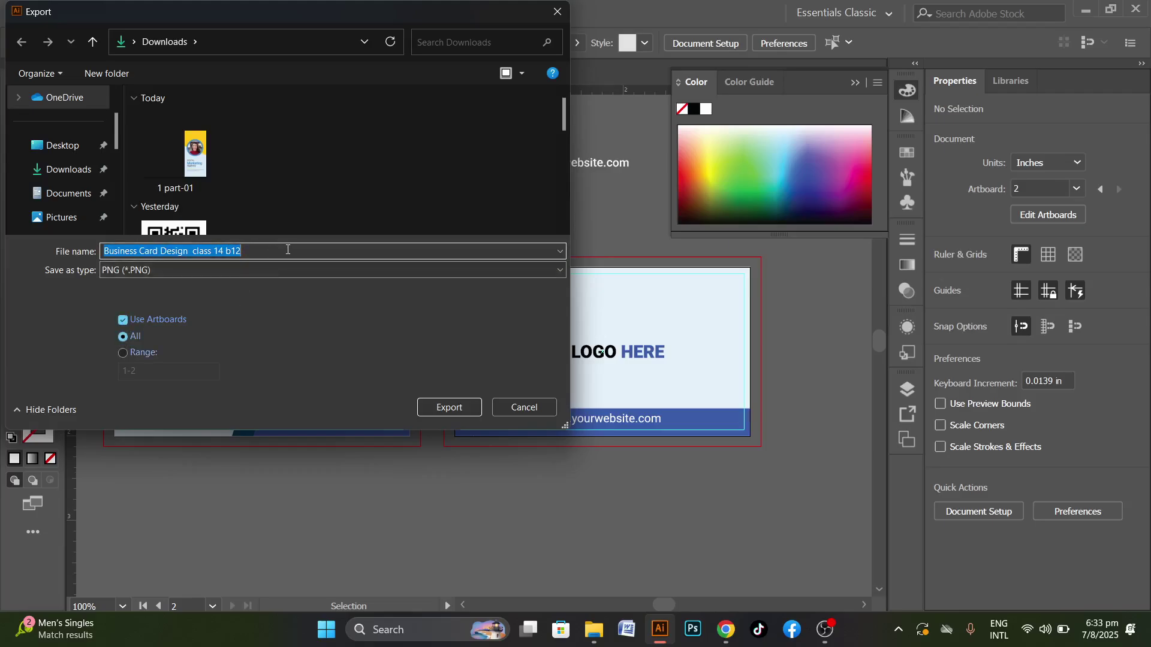
{"action": "type", "text": "2333"}
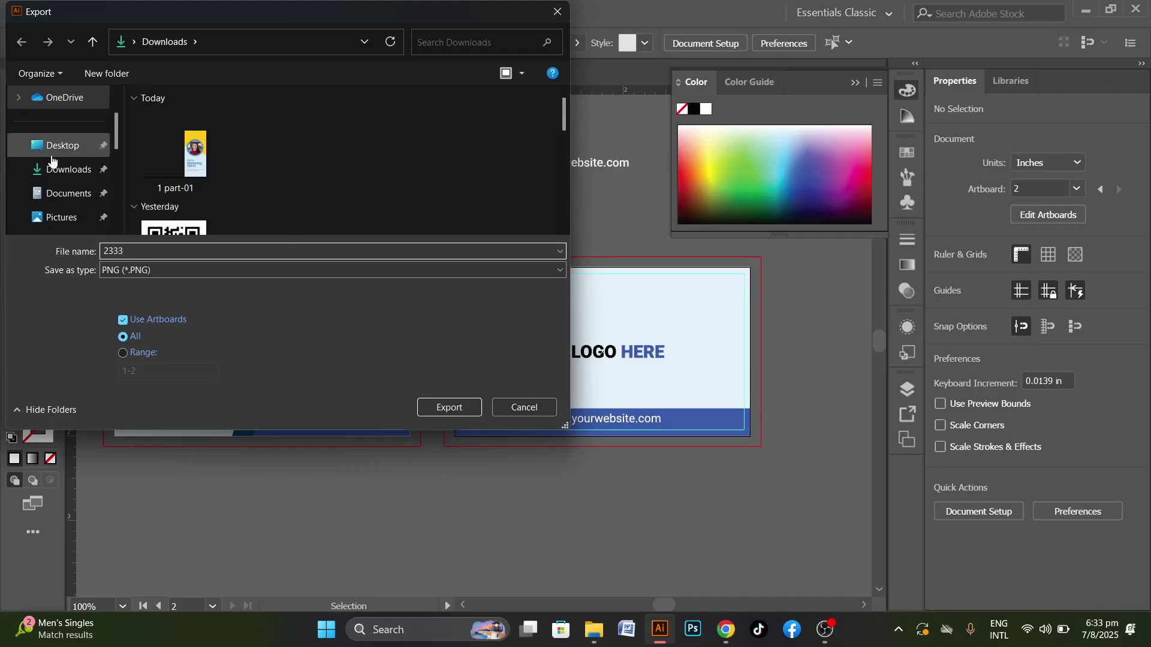
{"action": "left_click", "coordinate": [69, 169]}
{"action": "left_click", "coordinate": [449, 408]}
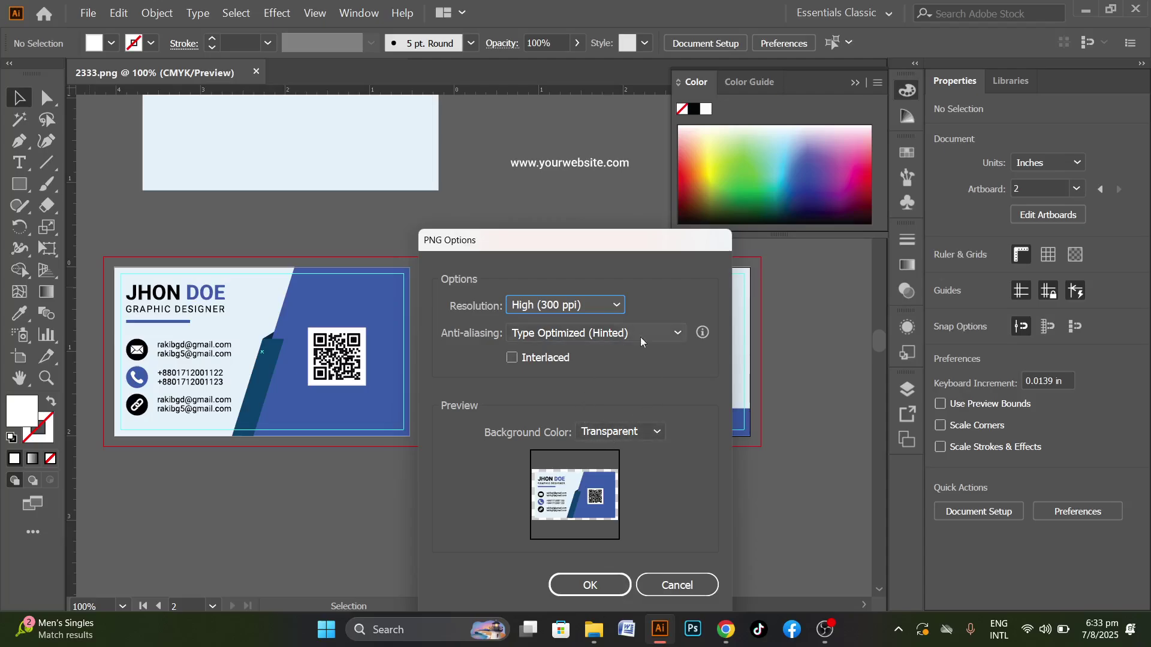
{"action": "left_click", "coordinate": [587, 586]}
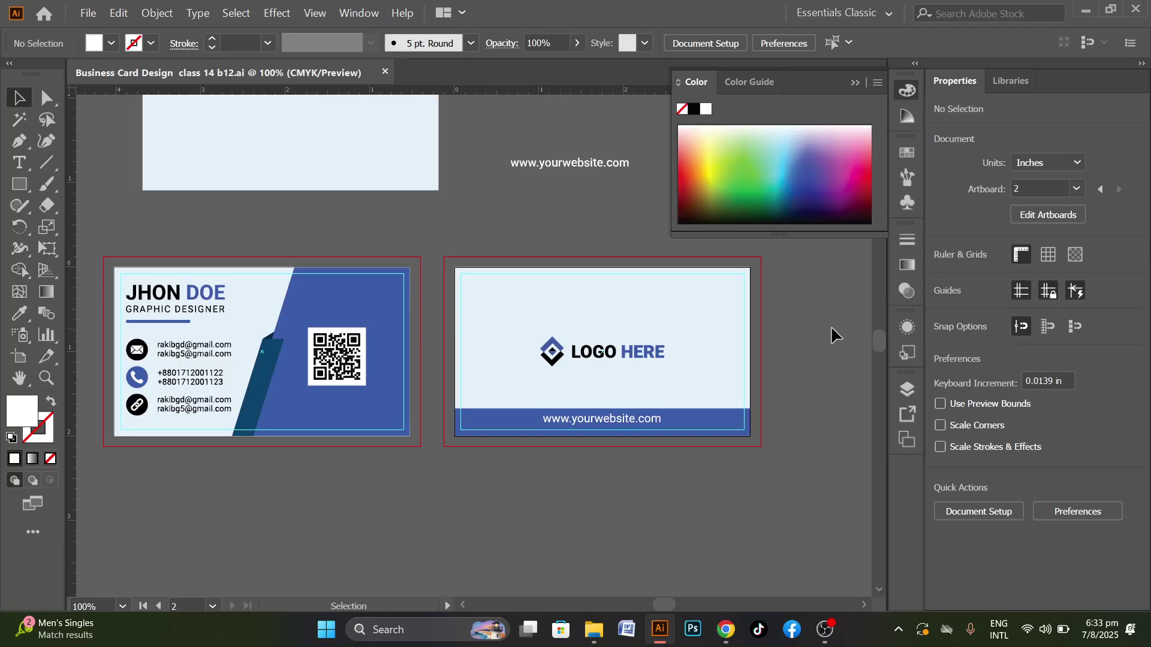
Switch to the Downloads folder in File Explorer, view the exported card front 2333-01, and close the image viewer
{"action": "left_click", "coordinate": [1086, 11]}
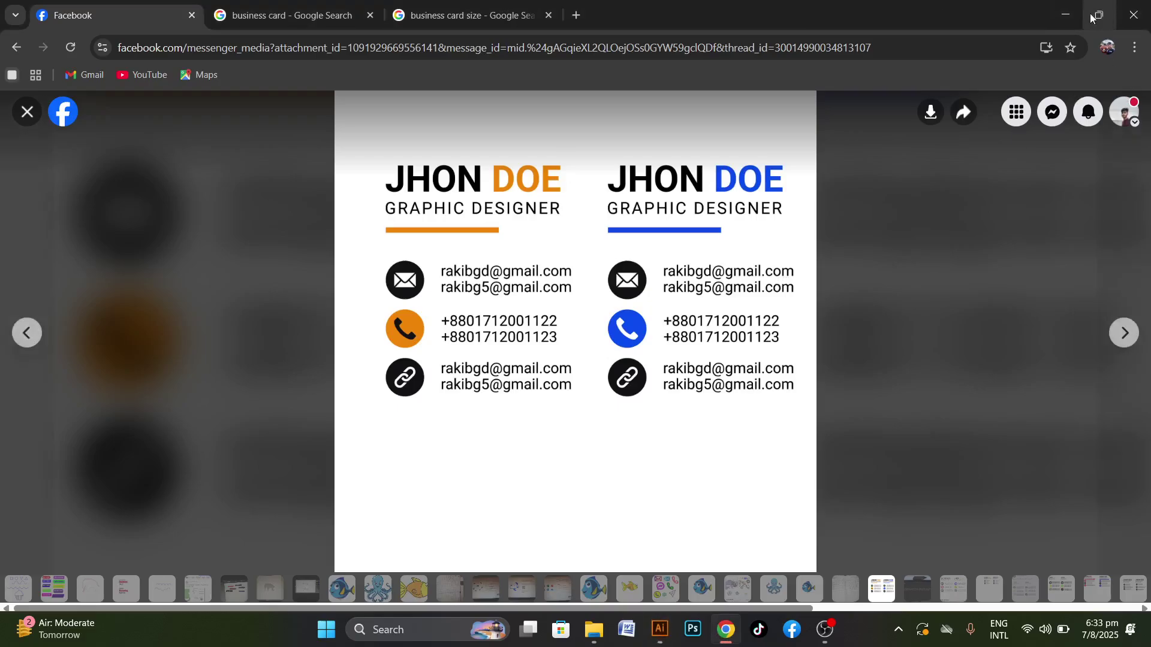
{"action": "left_click", "coordinate": [1066, 15]}
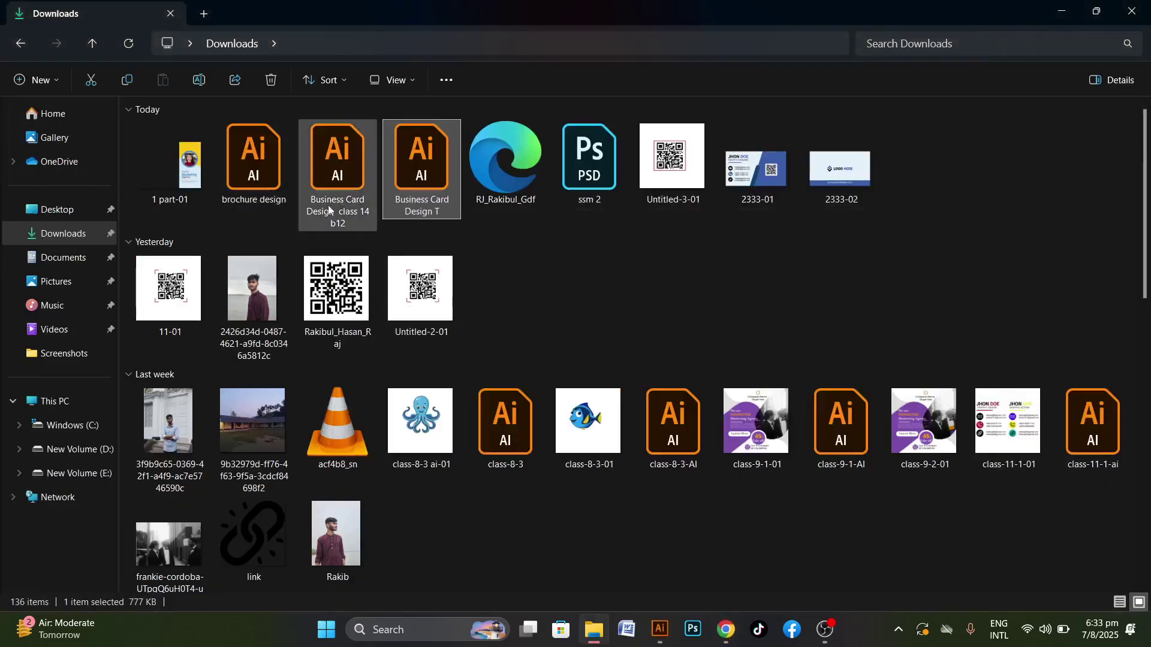
{"action": "left_click", "coordinate": [324, 174]}
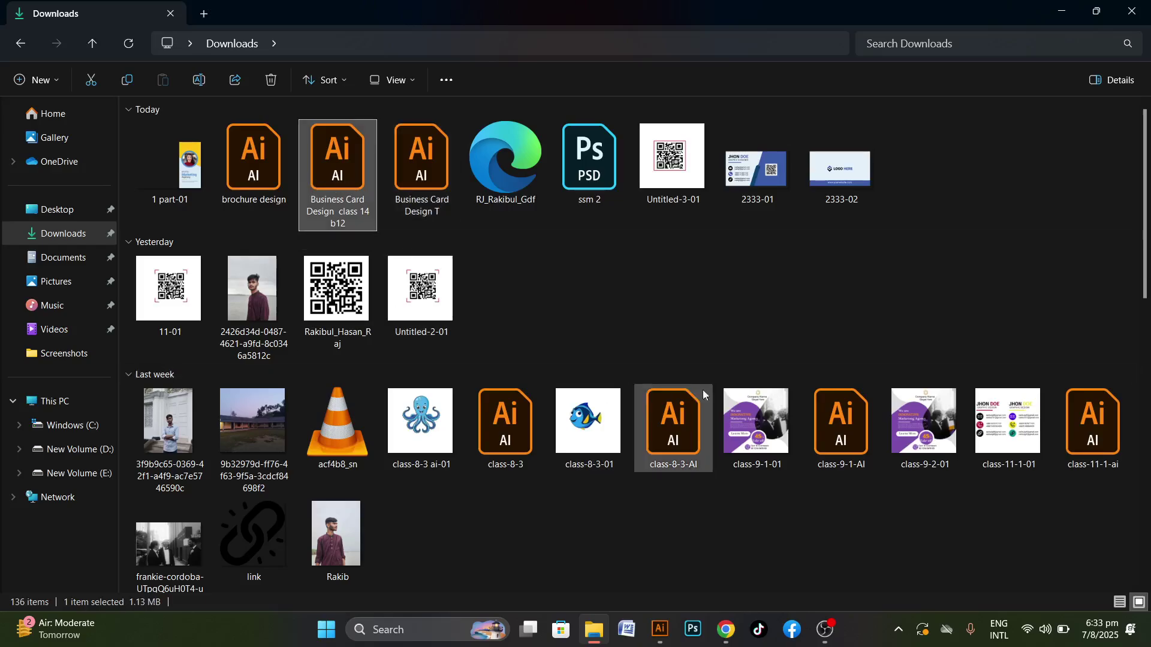
{"action": "left_click", "coordinate": [793, 275]}
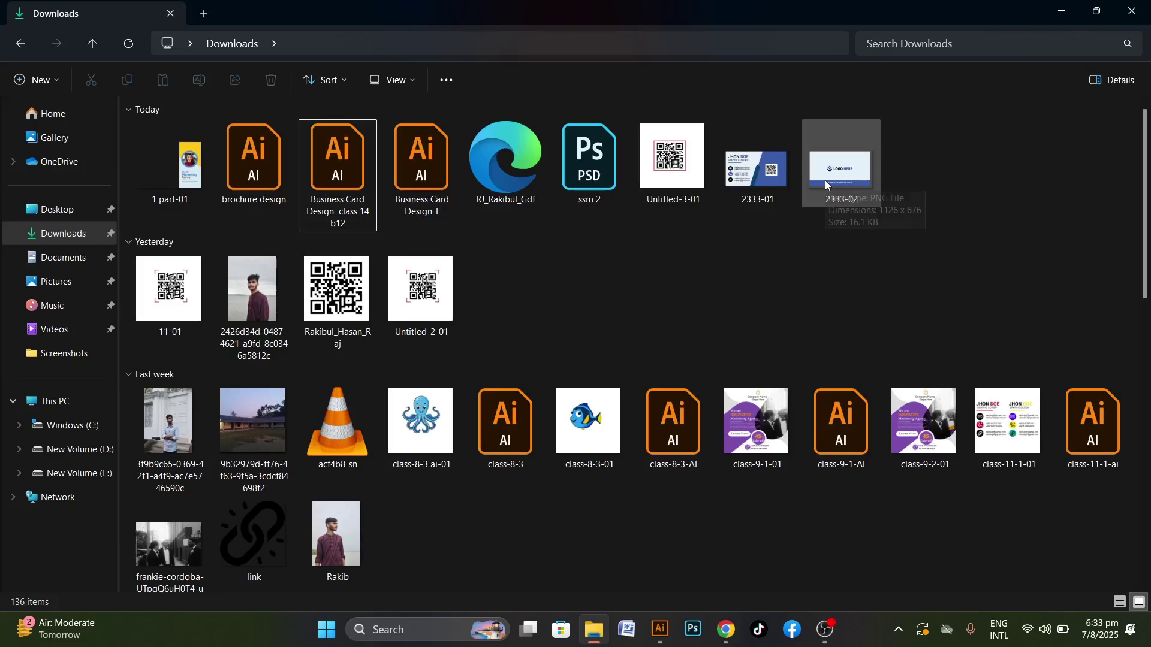
{"action": "double_click", "coordinate": [750, 174]}
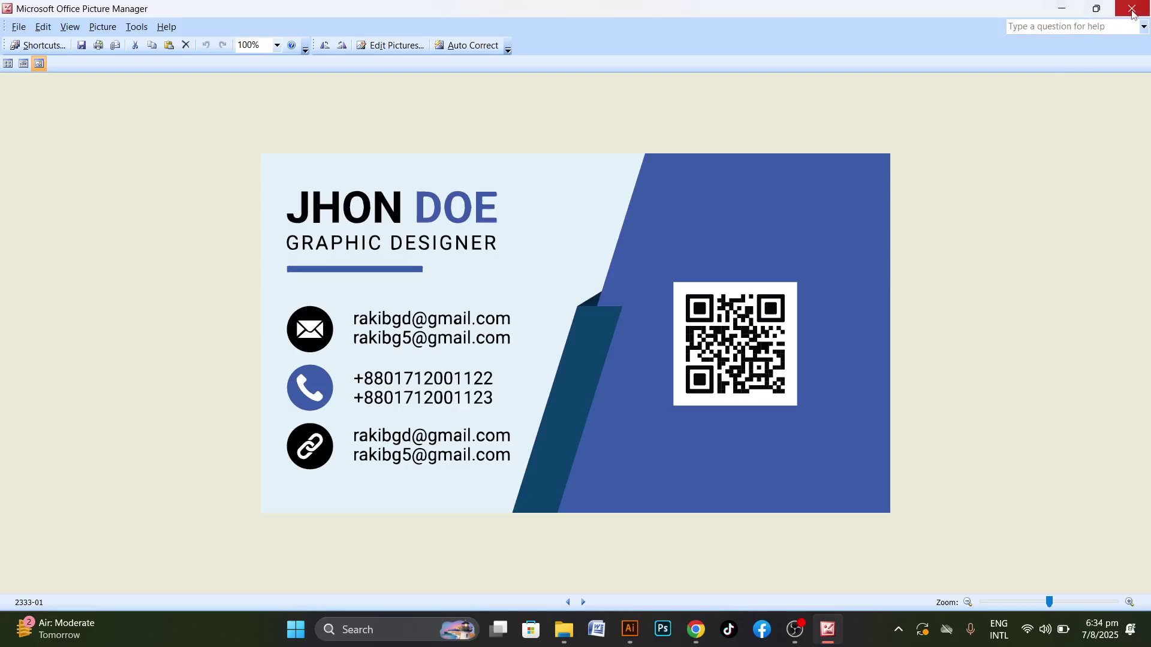
{"action": "left_click", "coordinate": [1132, 9]}
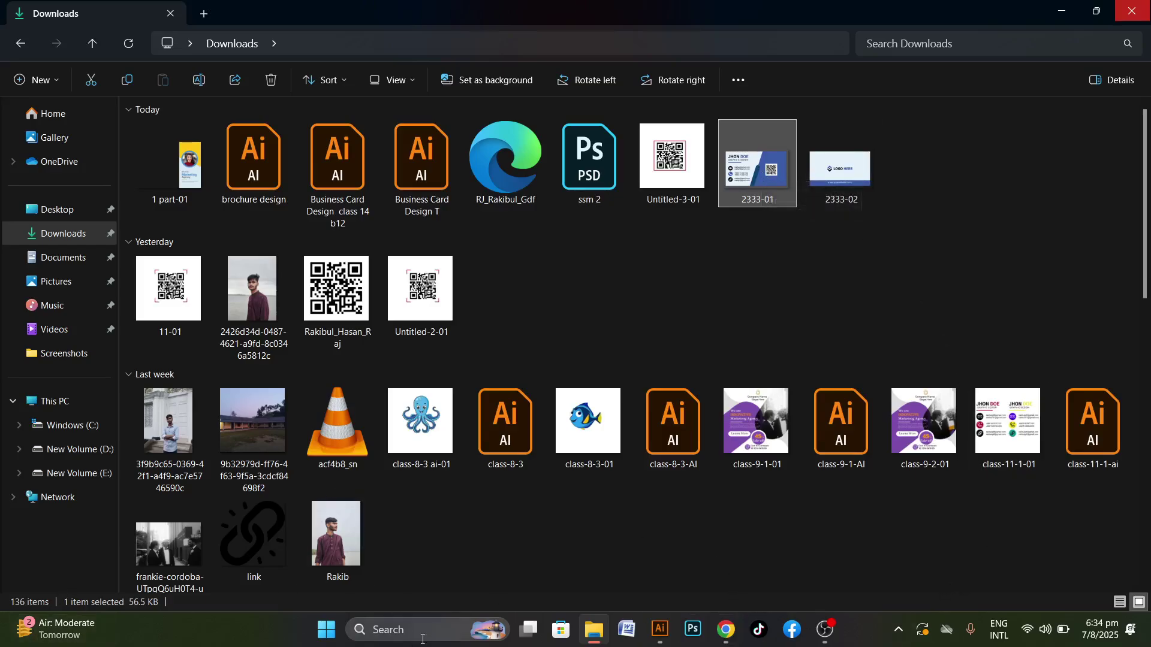
Search Windows for default apps and open the Default apps settings
{"action": "left_click", "coordinate": [326, 630]}
{"action": "left_click", "coordinate": [370, 639]}
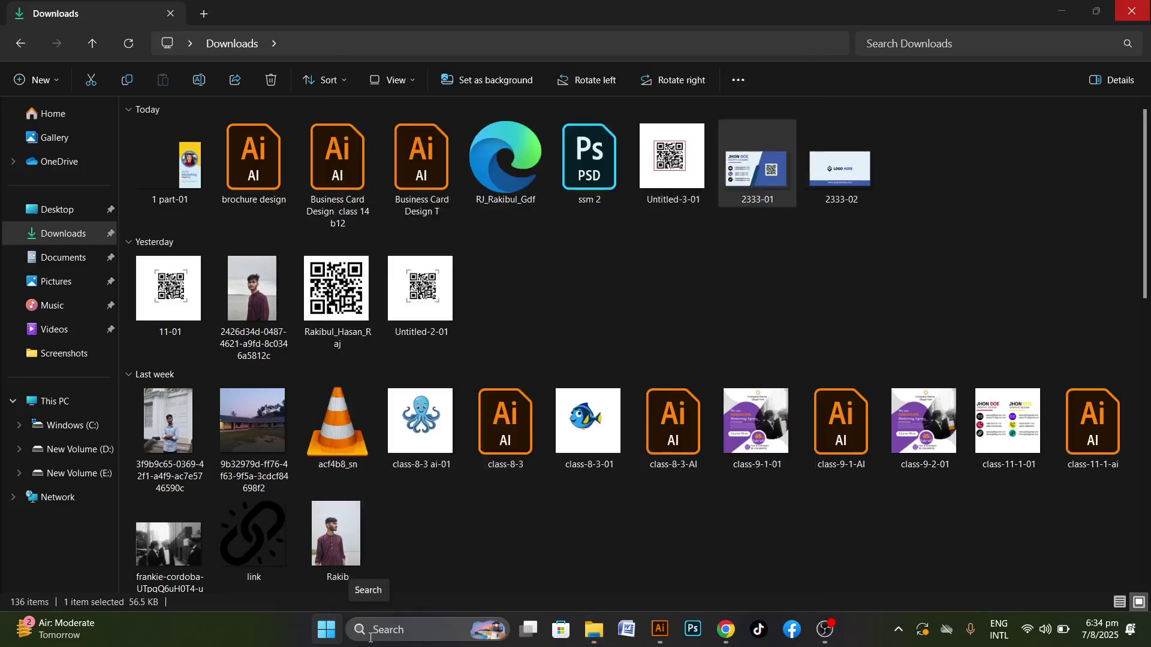
{"action": "type", "text": "defolt"}
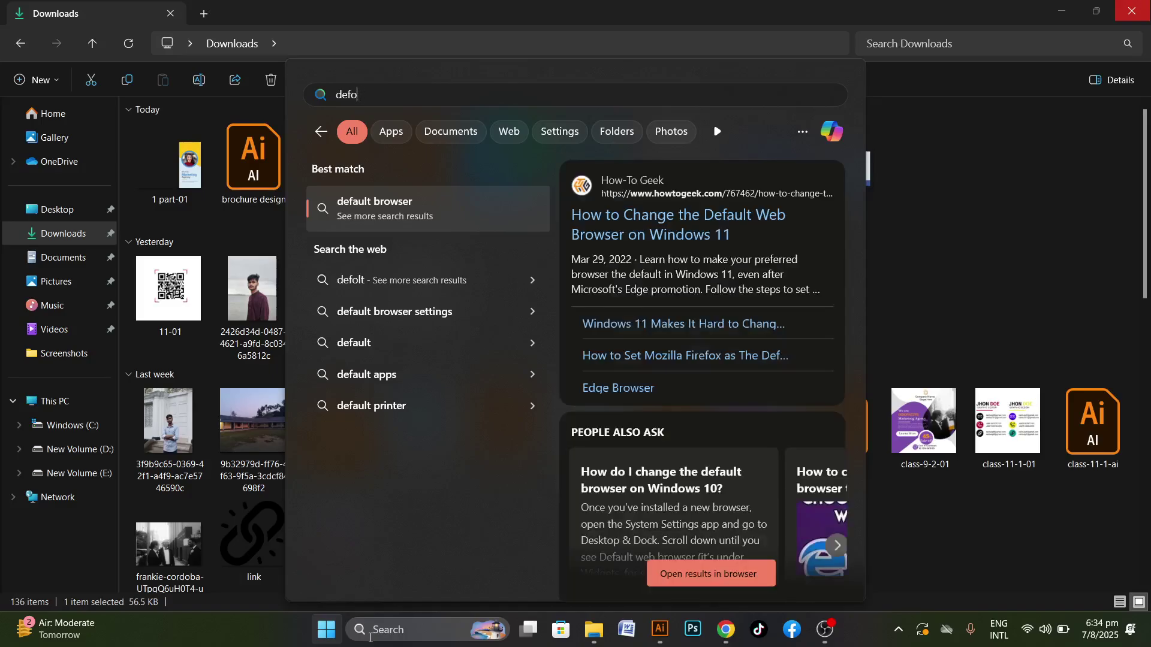
{"action": "key", "text": "BackSpace"}
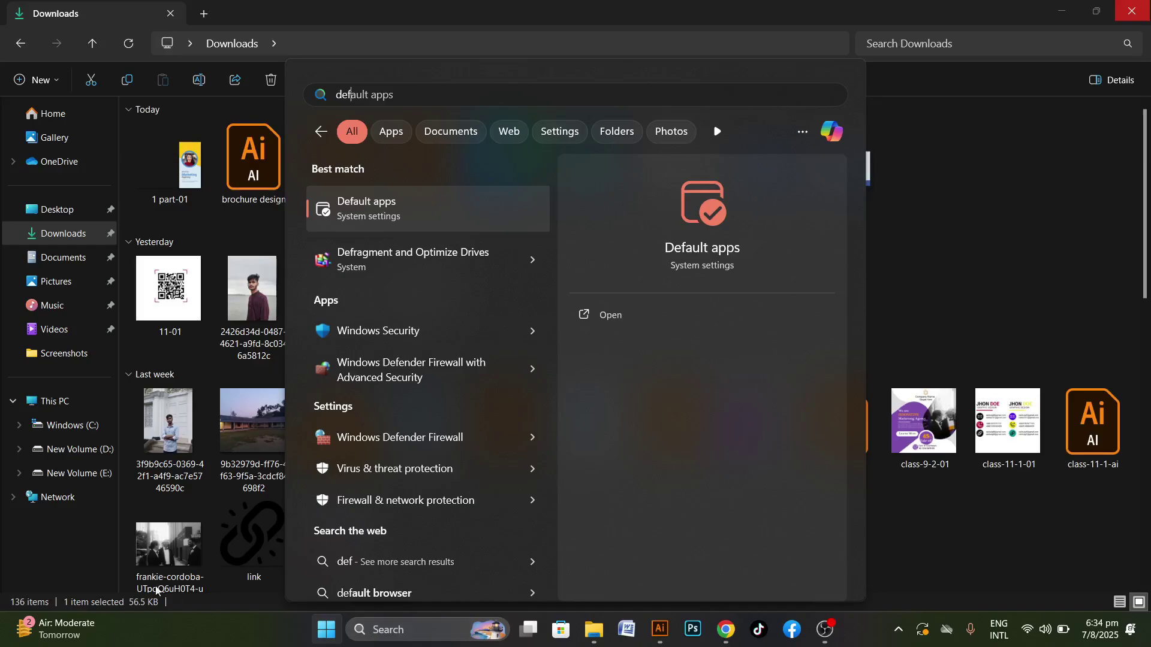
{"action": "left_click", "coordinate": [438, 99]}
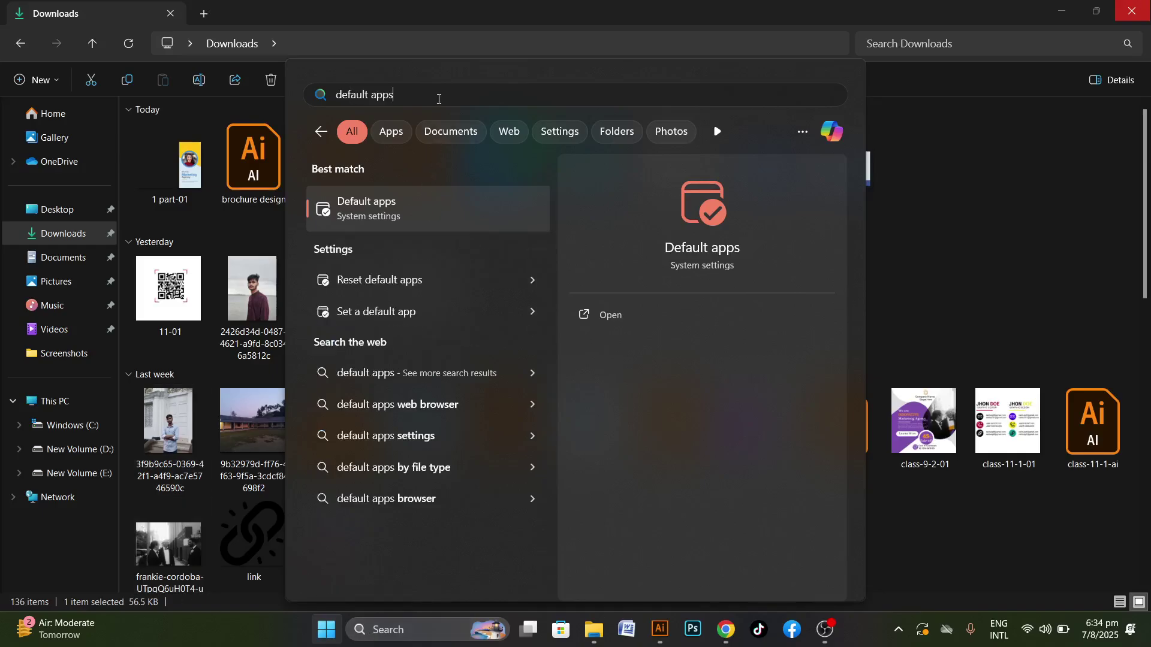
{"action": "key", "text": "Return"}
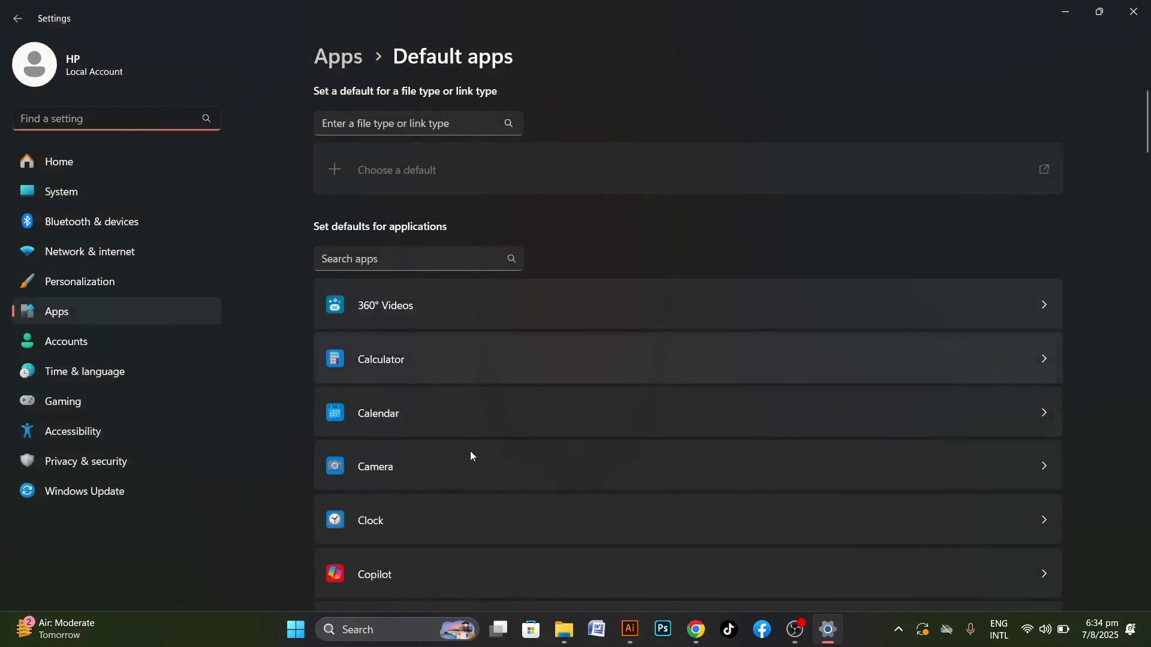
Examine the list of applications in the Default apps settings for an image viewer
{"action": "scroll", "coordinate": [614, 480], "scroll_direction": "down", "scroll_amount": 7}
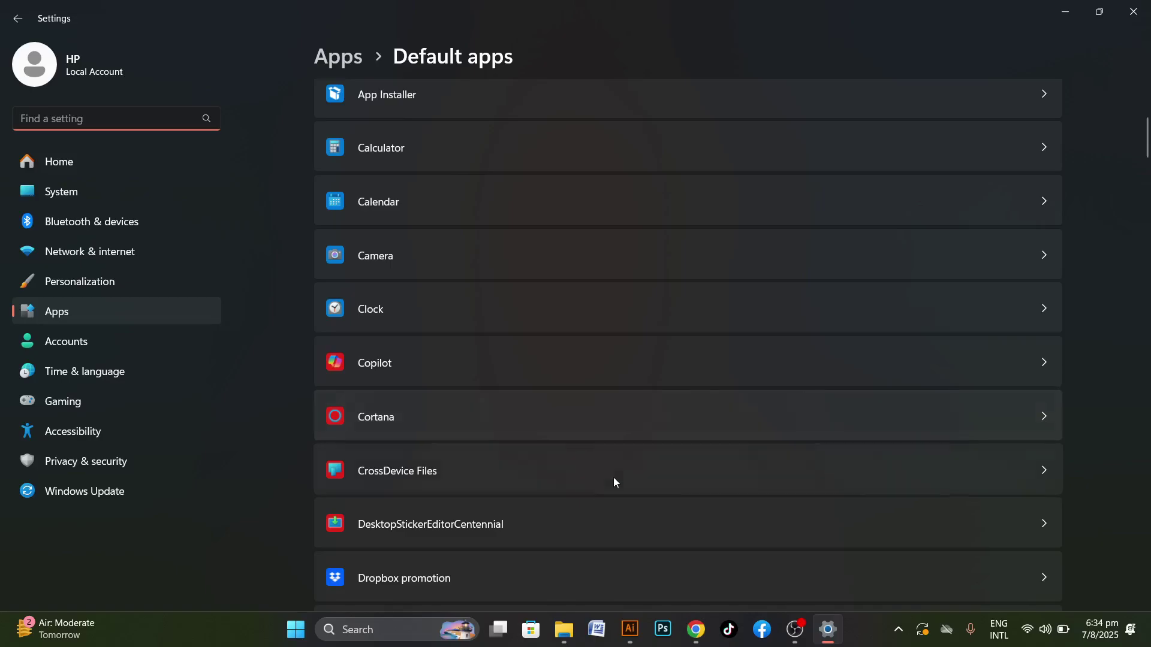
{"action": "scroll", "coordinate": [614, 481], "scroll_direction": "down", "scroll_amount": 6}
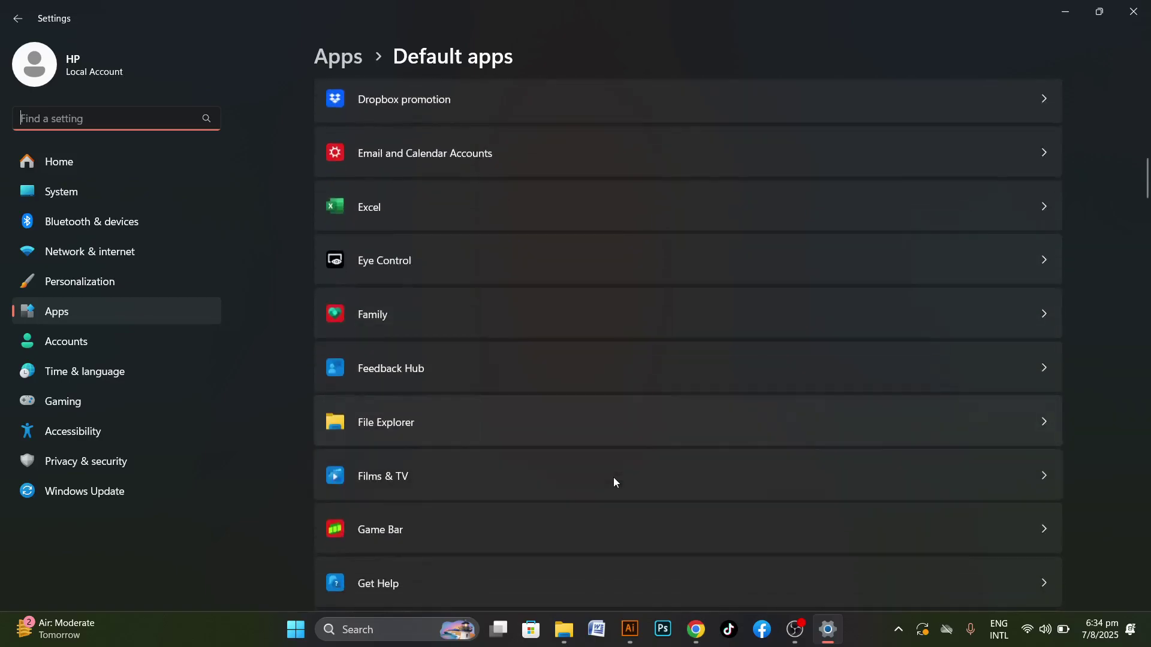
{"action": "scroll", "coordinate": [614, 479], "scroll_direction": "down", "scroll_amount": 7}
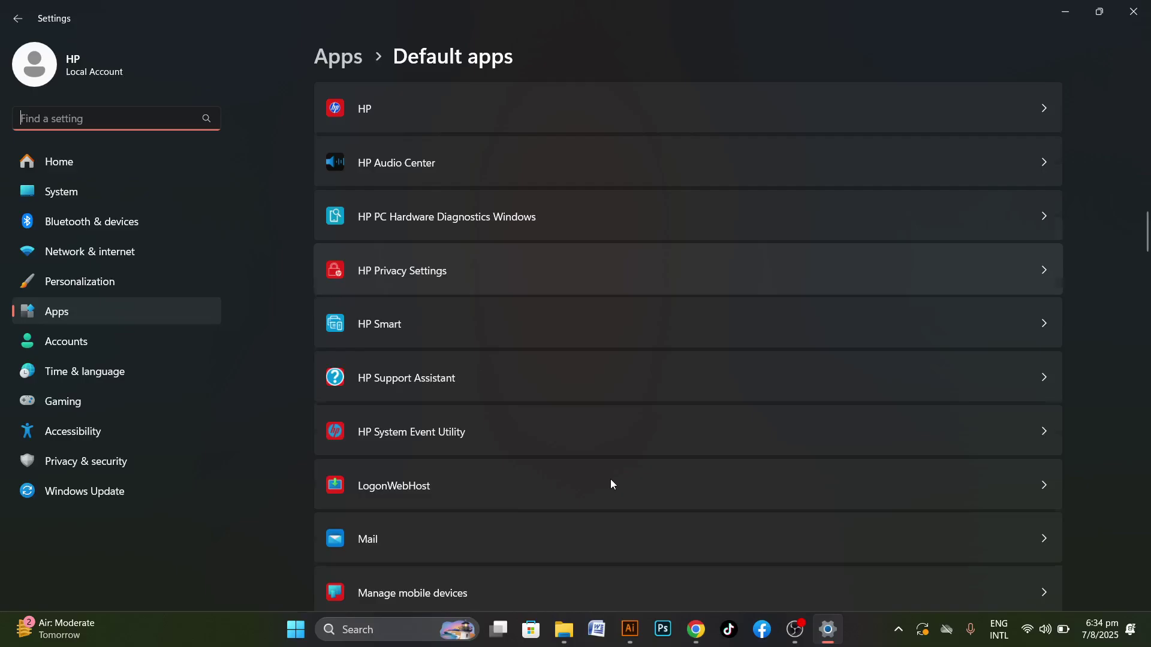
{"action": "scroll", "coordinate": [610, 485], "scroll_direction": "down", "scroll_amount": 5}
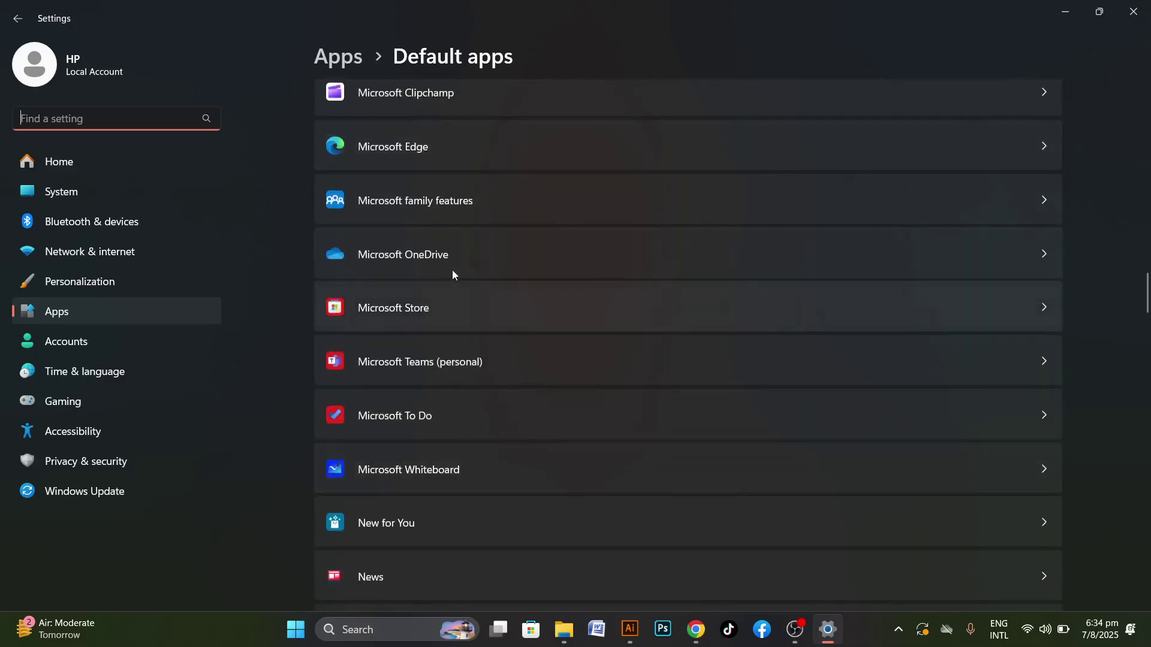
{"action": "scroll", "coordinate": [468, 194], "scroll_direction": "up", "scroll_amount": 4}
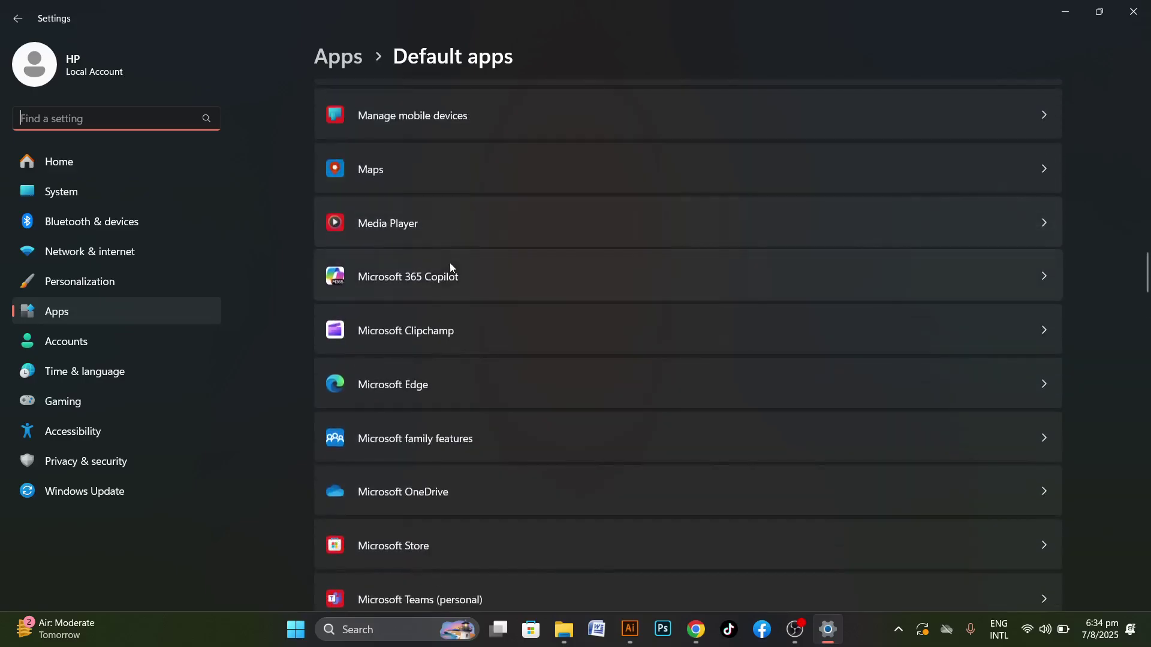
{"action": "scroll", "coordinate": [442, 288], "scroll_direction": "up", "scroll_amount": 3}
{"action": "scroll", "coordinate": [442, 287], "scroll_direction": "up", "scroll_amount": 4}
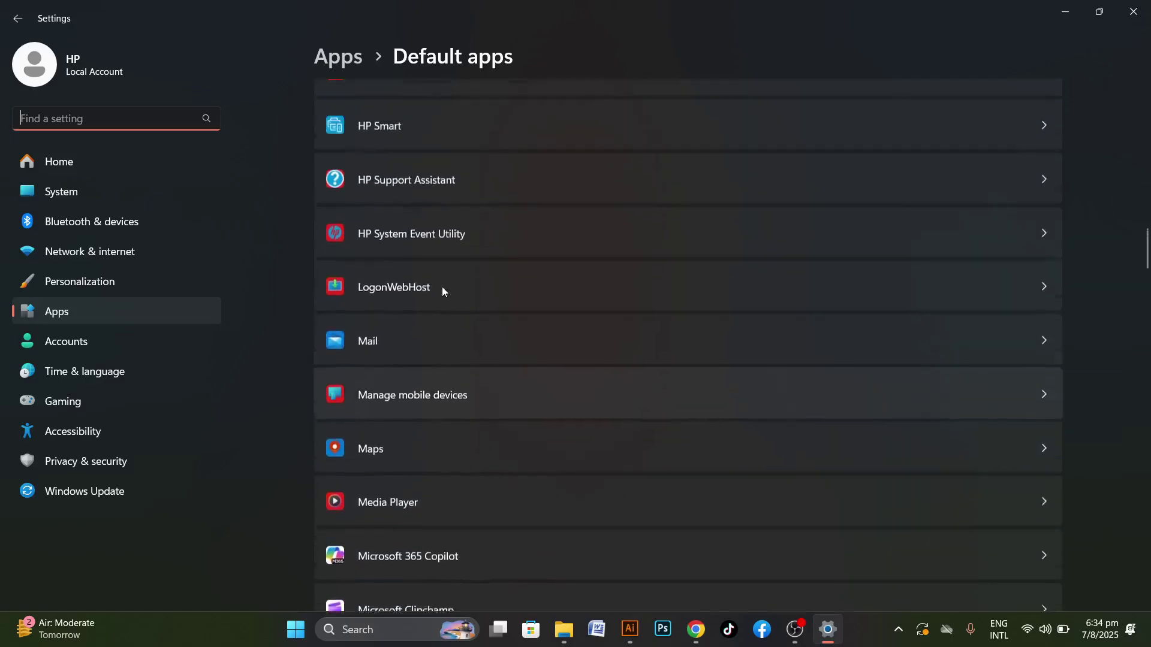
{"action": "scroll", "coordinate": [443, 292], "scroll_direction": "up", "scroll_amount": 3}
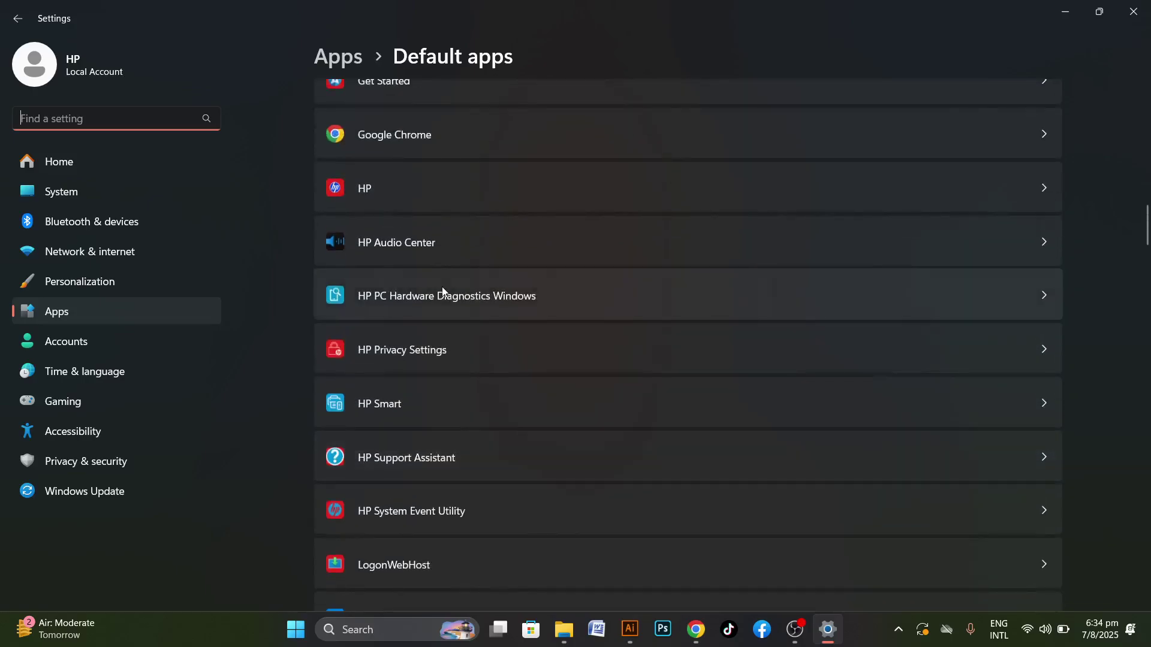
{"action": "scroll", "coordinate": [442, 292], "scroll_direction": "up", "scroll_amount": 9}
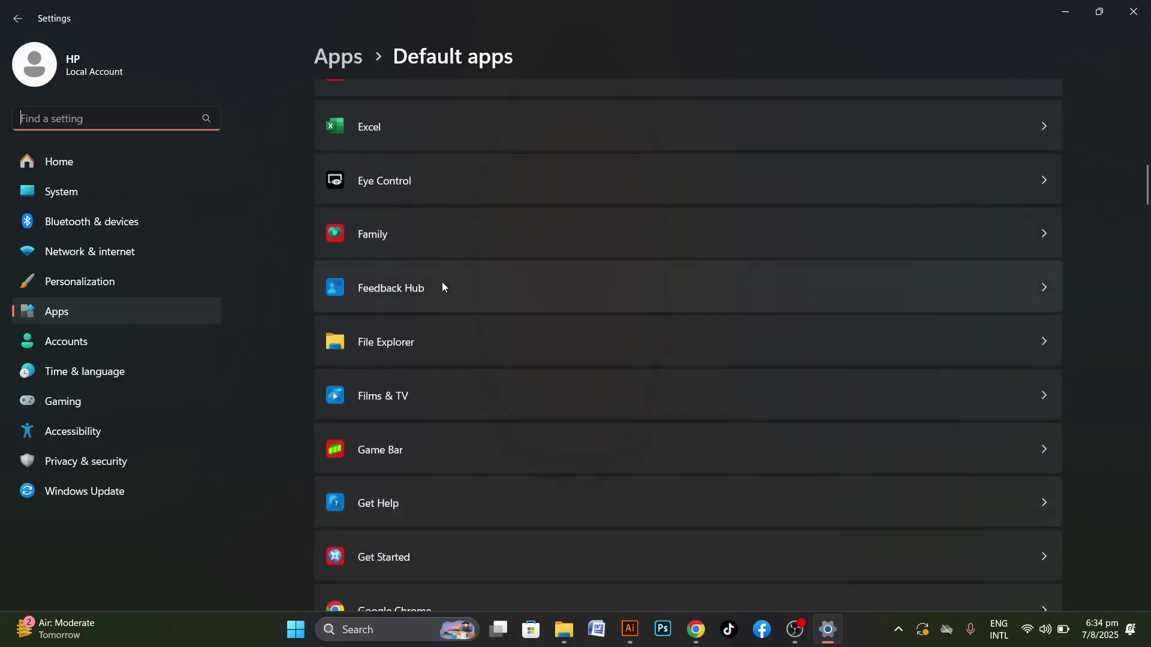
{"action": "scroll", "coordinate": [443, 288], "scroll_direction": "up", "scroll_amount": 12}
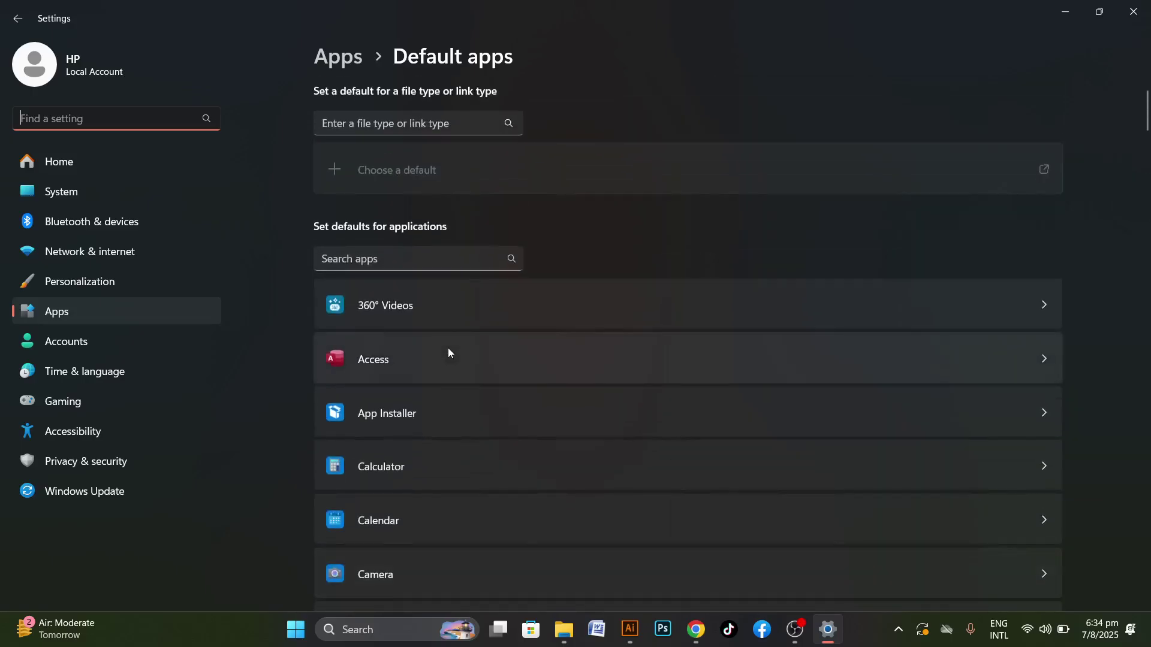
Search the applications under Set defaults for applications for "ima"
{"action": "left_click", "coordinate": [442, 263]}
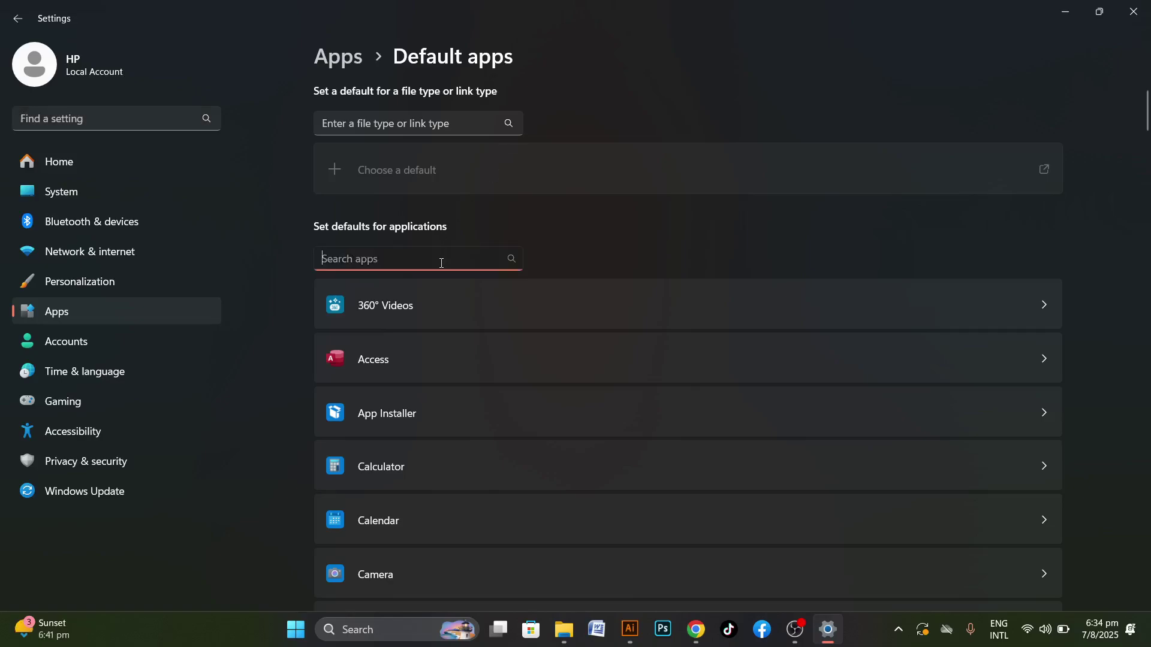
{"action": "type", "text": "i"}
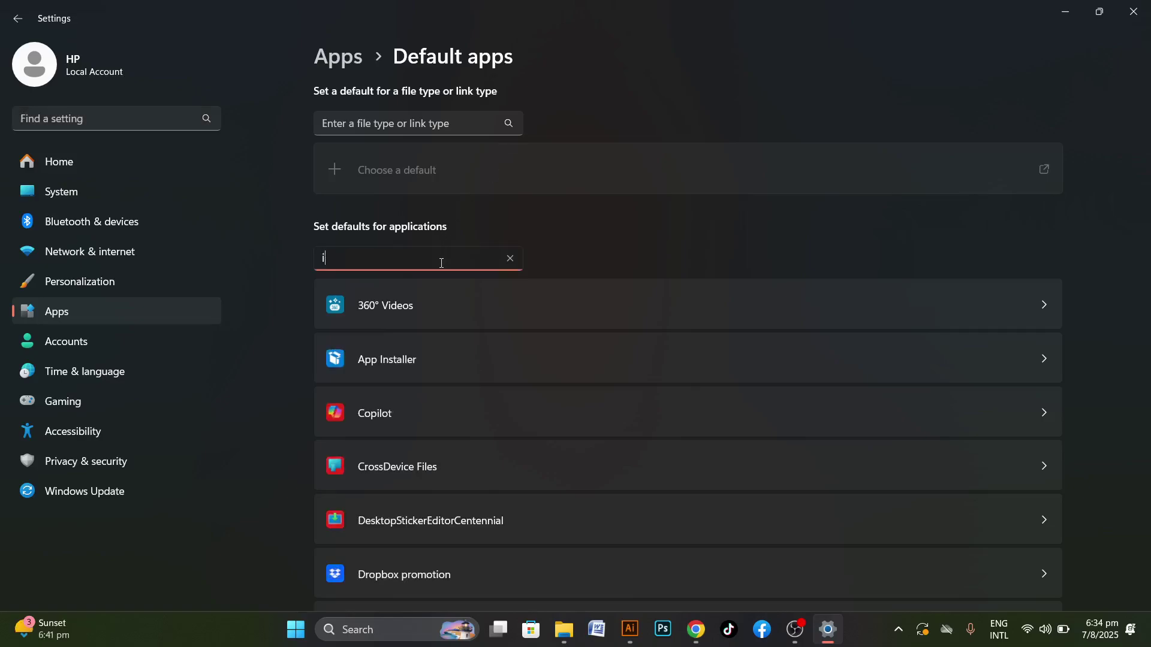
{"action": "type", "text": "ma"}
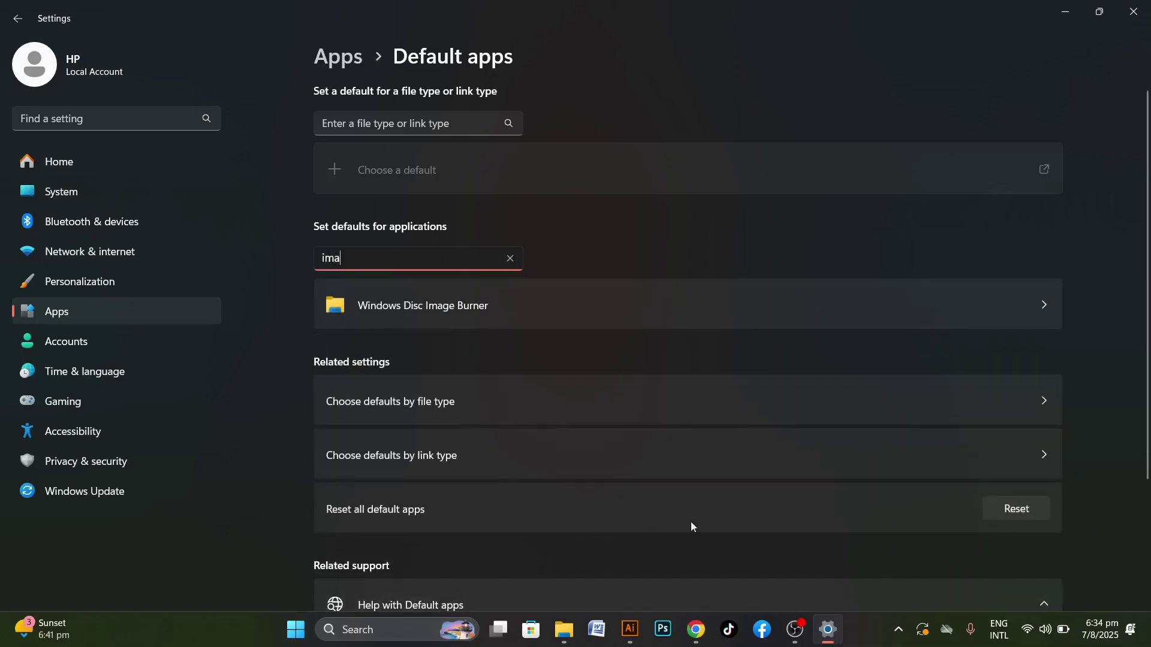
Reset all default apps, confirm the reset, and close the Settings window
{"action": "left_click", "coordinate": [1031, 513]}
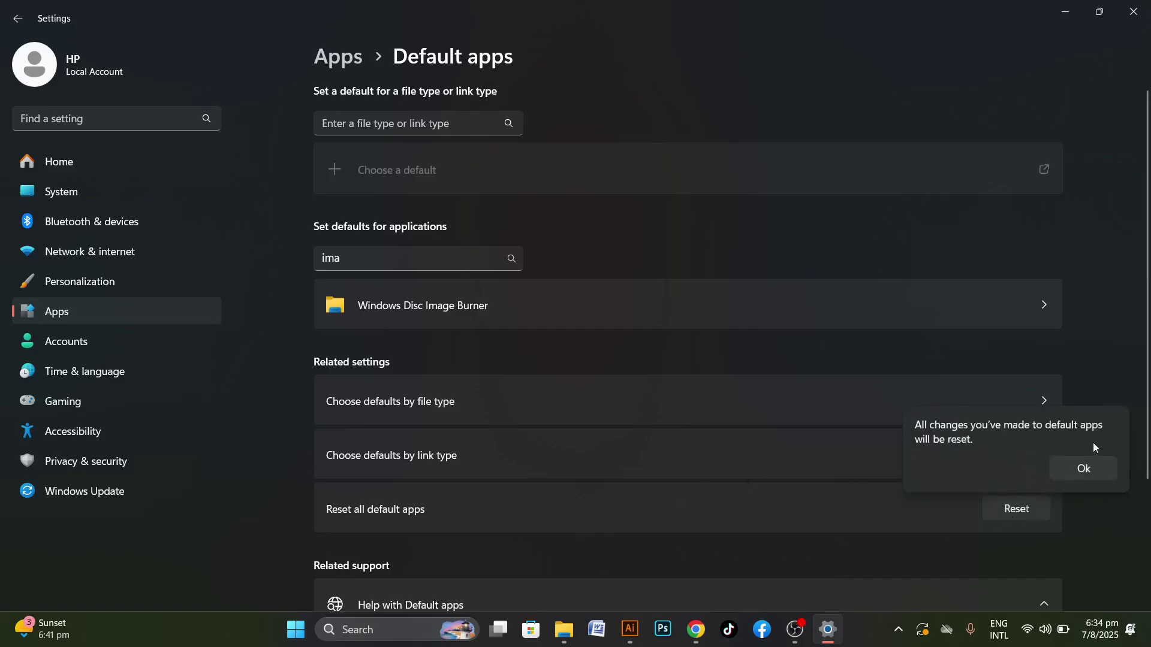
{"action": "left_click", "coordinate": [1086, 472]}
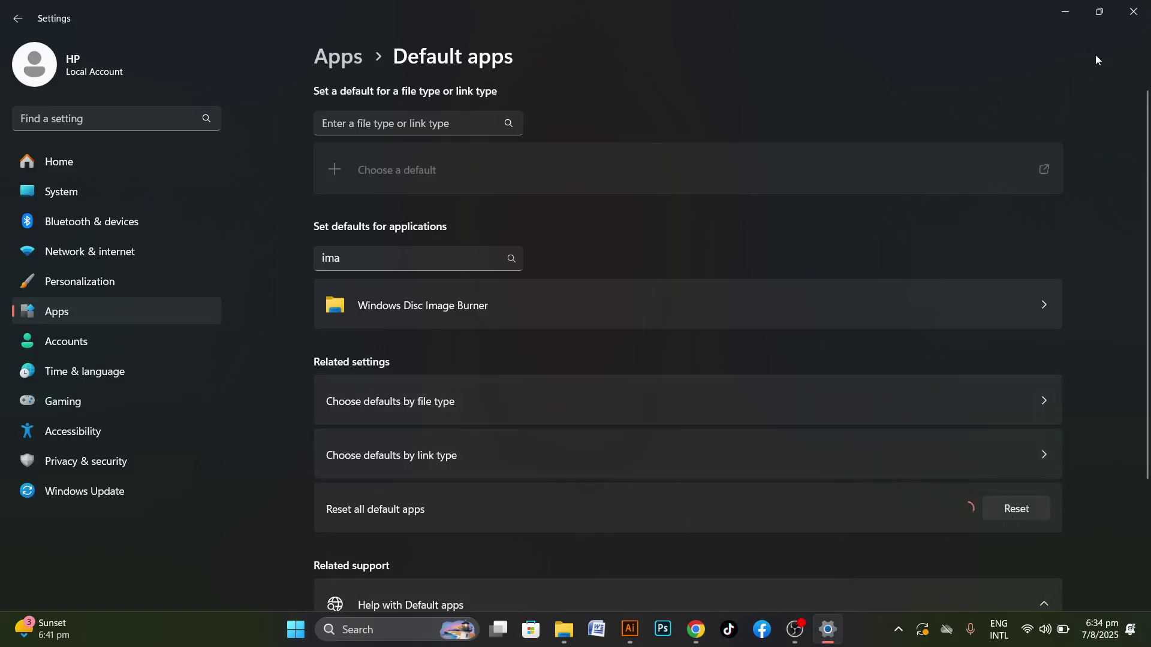
{"action": "left_click", "coordinate": [1134, 11]}
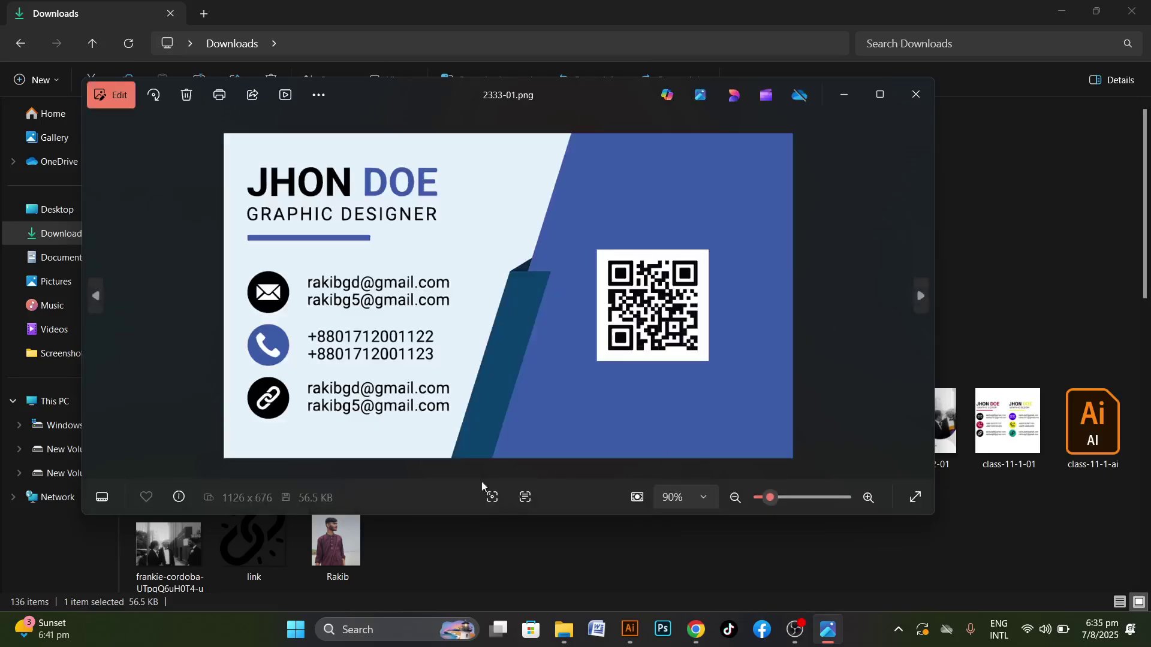
Maximize the image viewer showing 2333-01.png and inspect the exported card front up close
{"action": "left_click", "coordinate": [882, 96]}
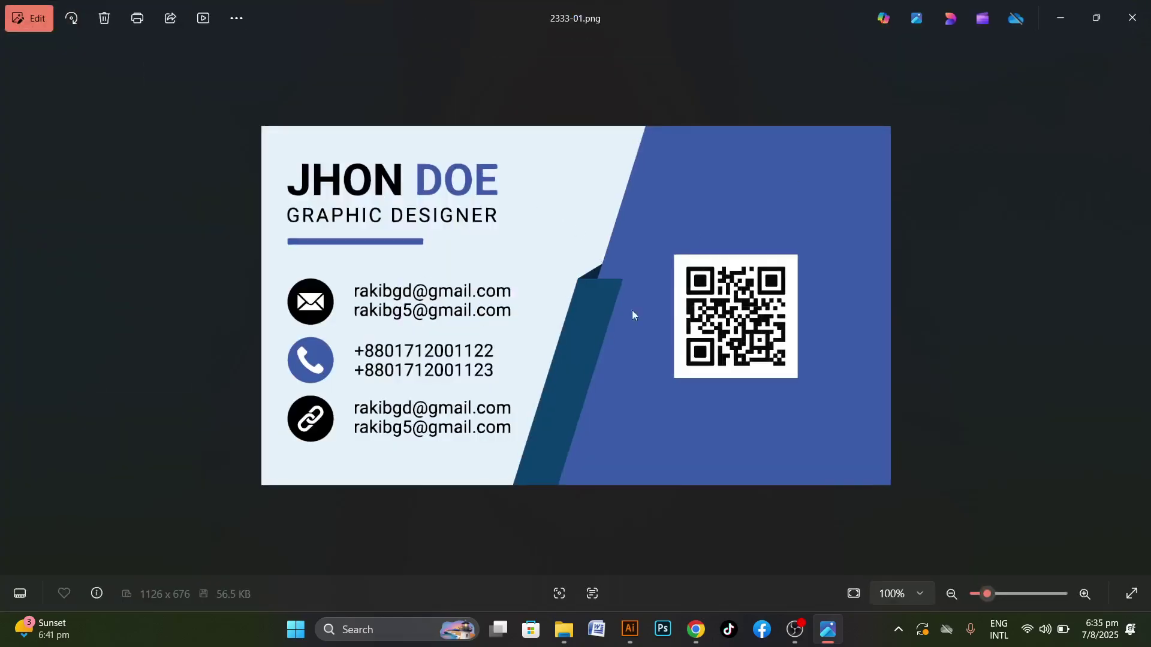
{"action": "scroll", "coordinate": [482, 327], "scroll_direction": "up", "scroll_amount": 4}
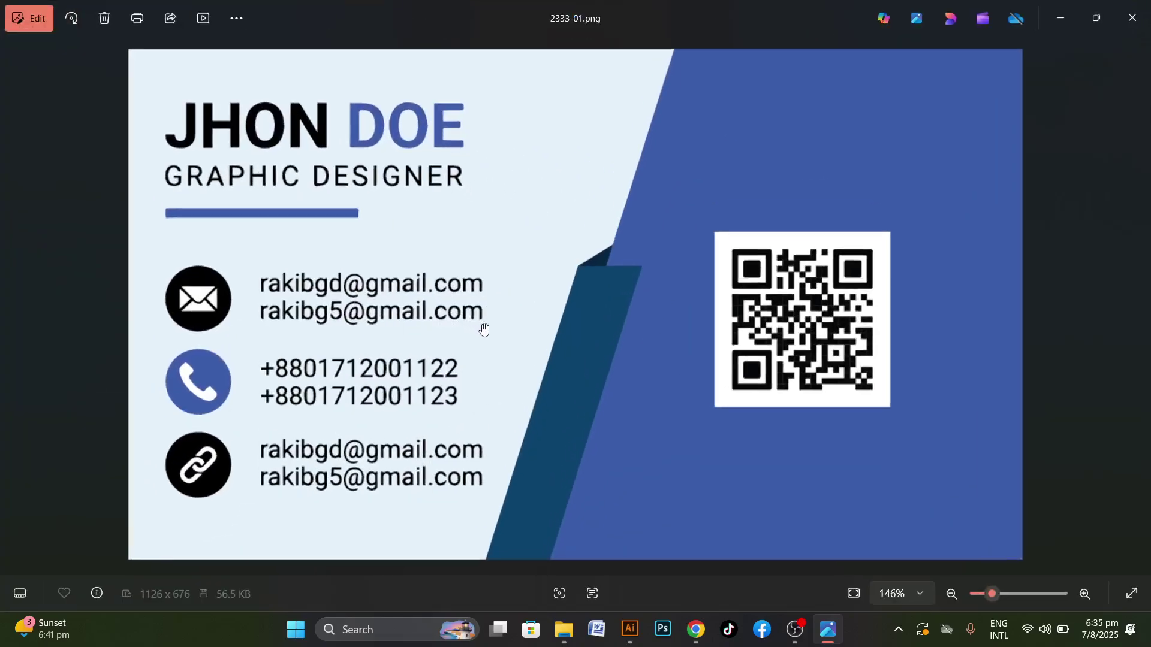
{"action": "scroll", "coordinate": [500, 340], "scroll_direction": "down", "scroll_amount": 4}
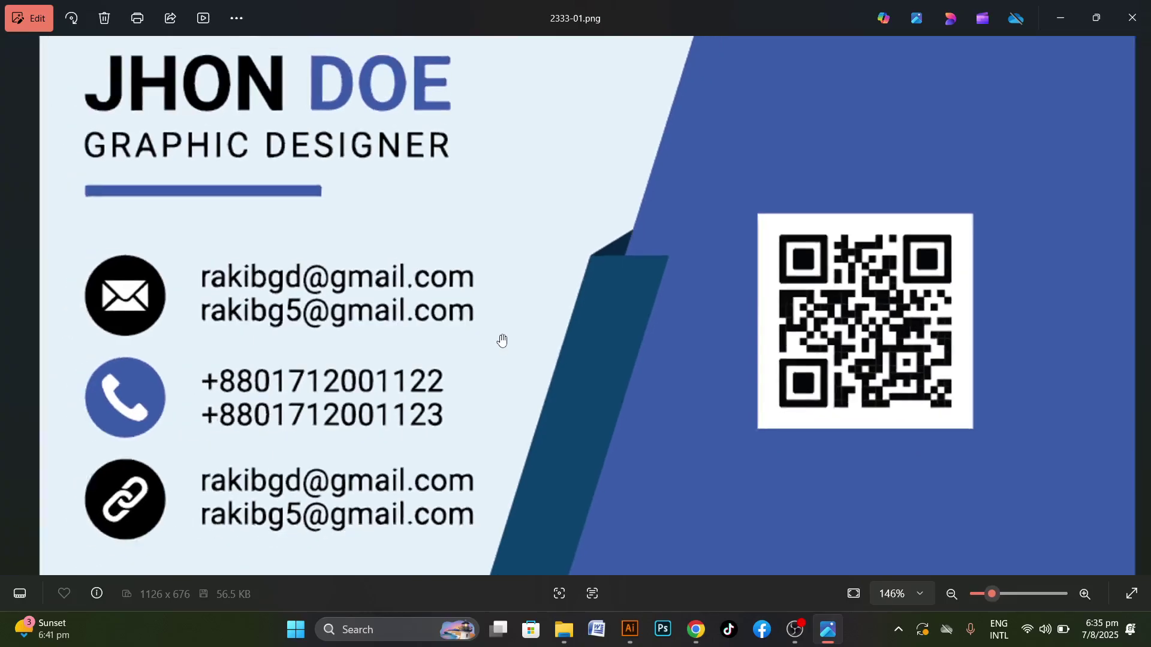